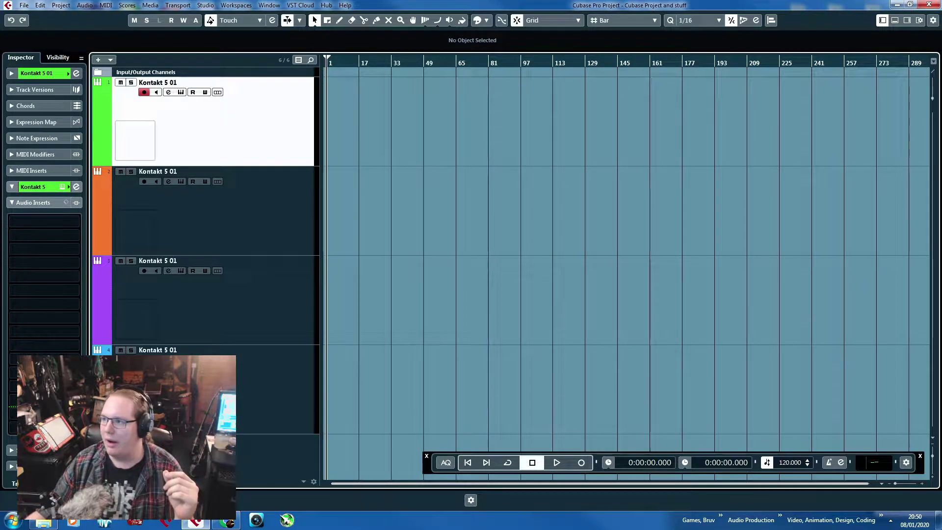
{"action": "key", "text": "F2"}
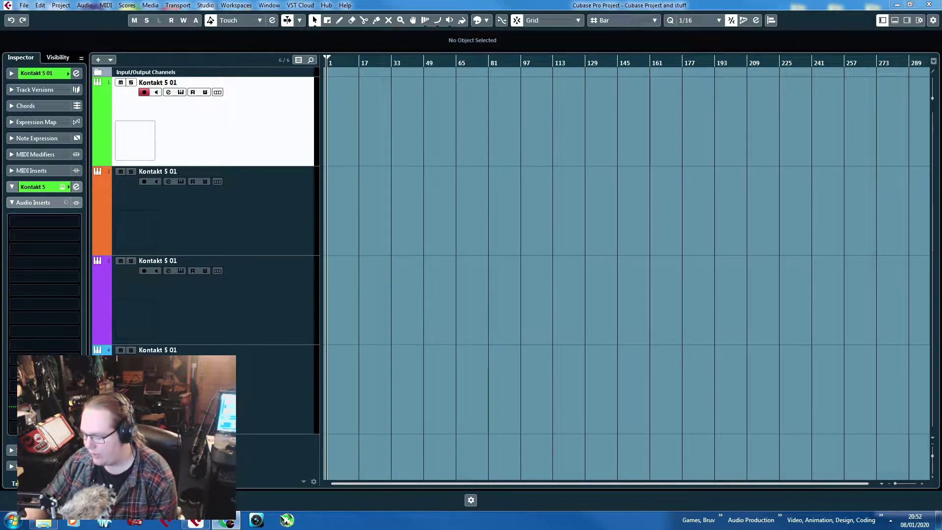
{"action": "key", "text": "F2"}
{"action": "left_click_drag", "start_coordinate": [650, 179], "coordinate": [540, 337]}
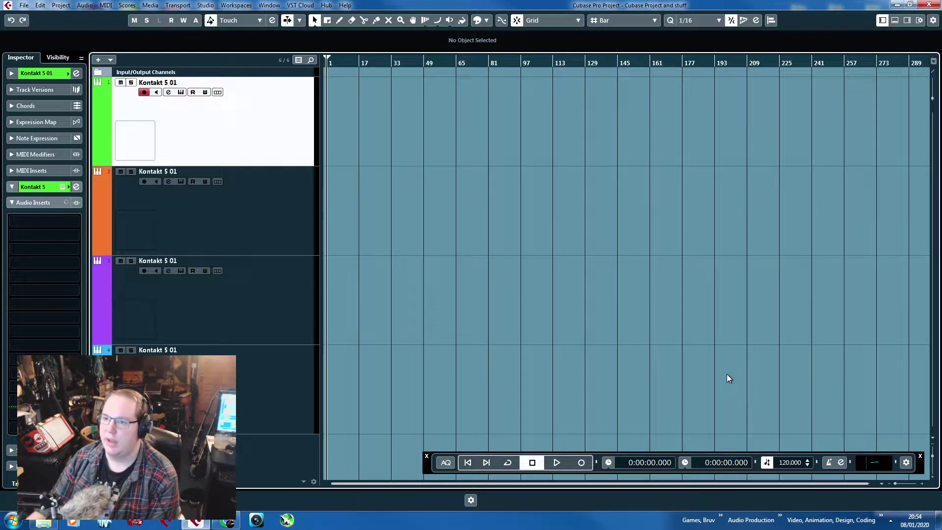
{"action": "key", "text": "F2"}
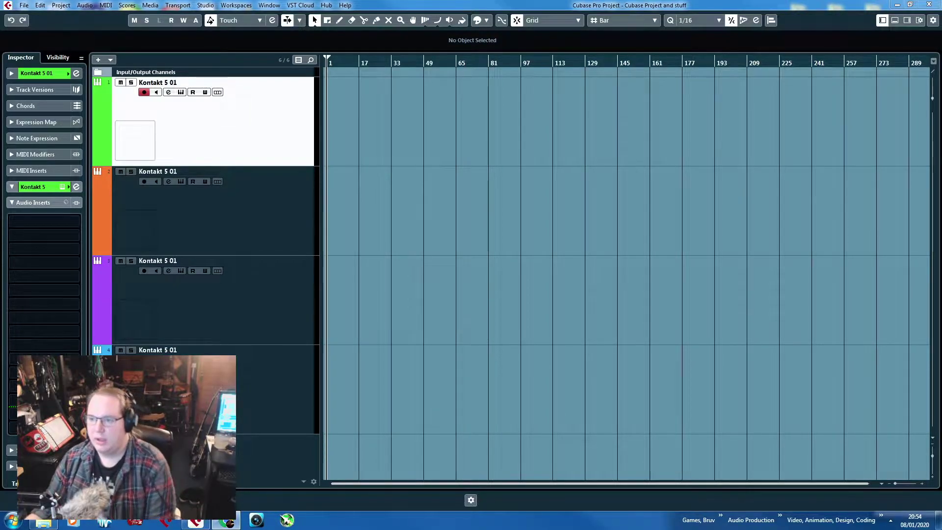
{"action": "key", "text": "F2"}
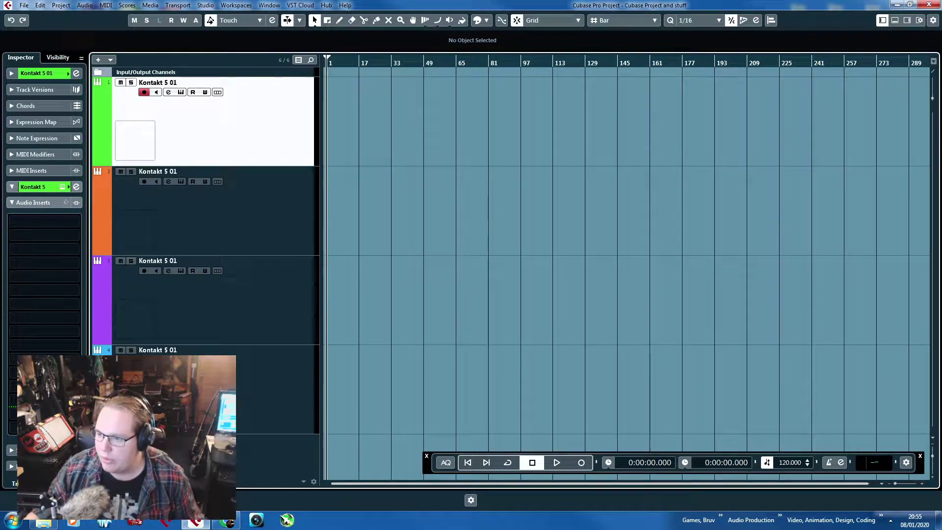
{"action": "key", "text": "F2"}
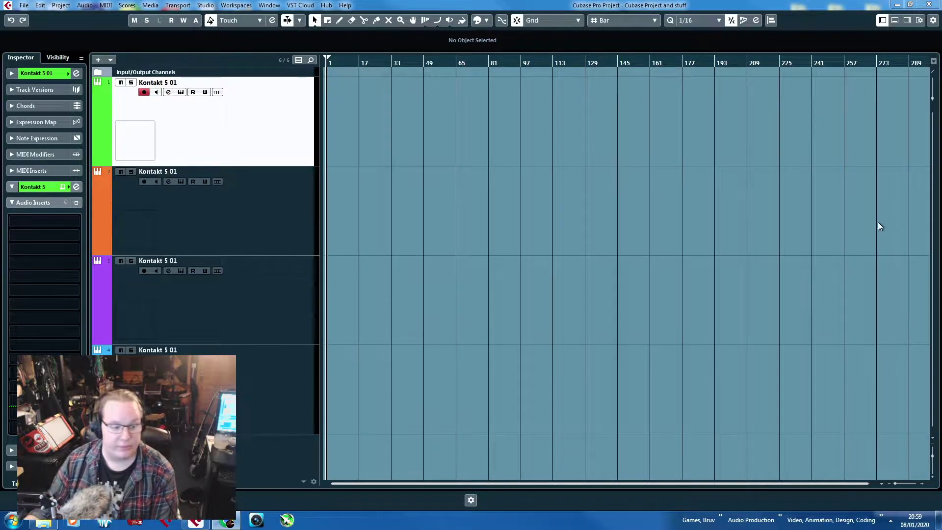
{"action": "key", "text": "F2"}
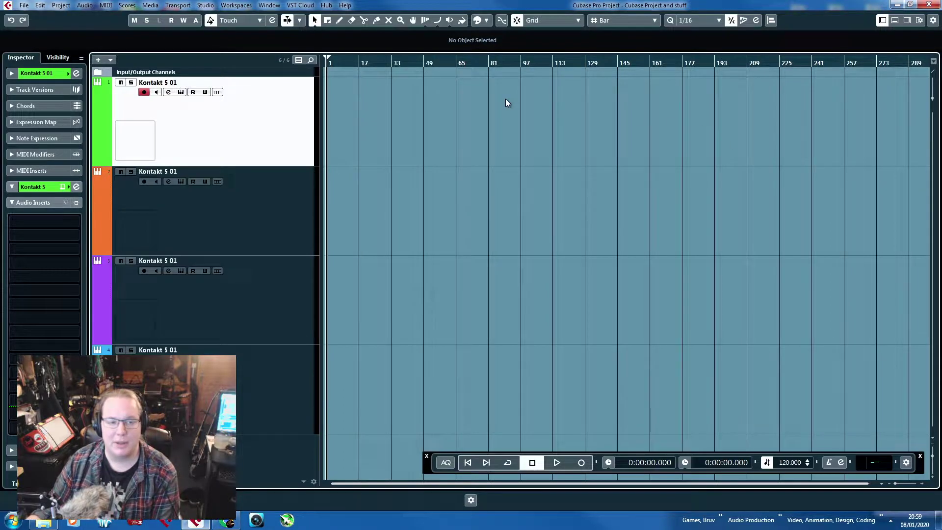
Switch the first track's instrument from Kontakt 5 to Massive.
{"action": "left_click", "coordinate": [11, 72]}
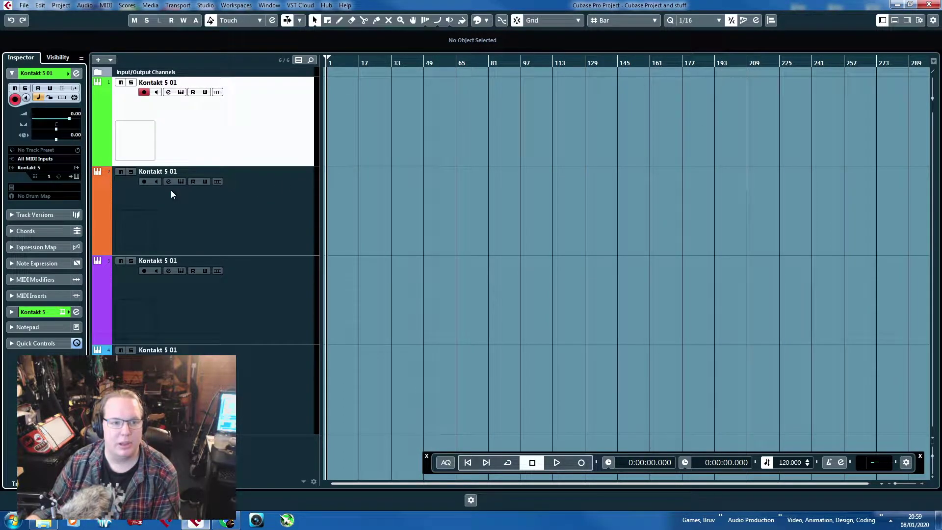
{"action": "left_click", "coordinate": [47, 167]}
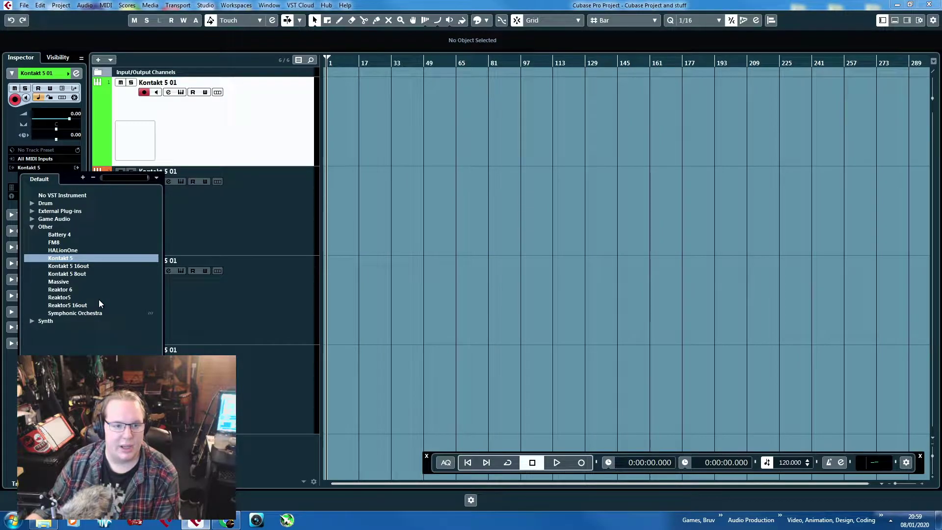
{"action": "left_click", "coordinate": [852, 421]}
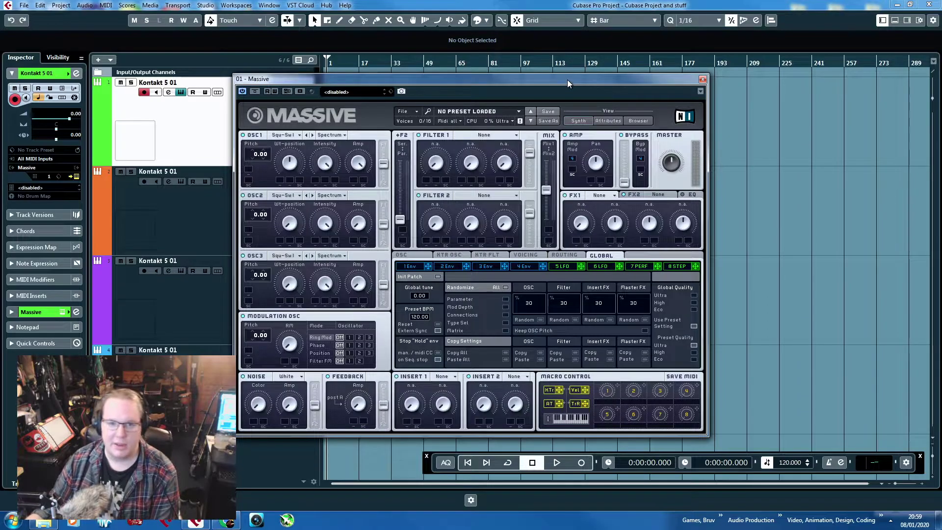
Load the Absolute preset in Massive and close the instrument window.
{"action": "left_click_drag", "start_coordinate": [568, 80], "coordinate": [695, 62]}
{"action": "left_click", "coordinate": [490, 73]}
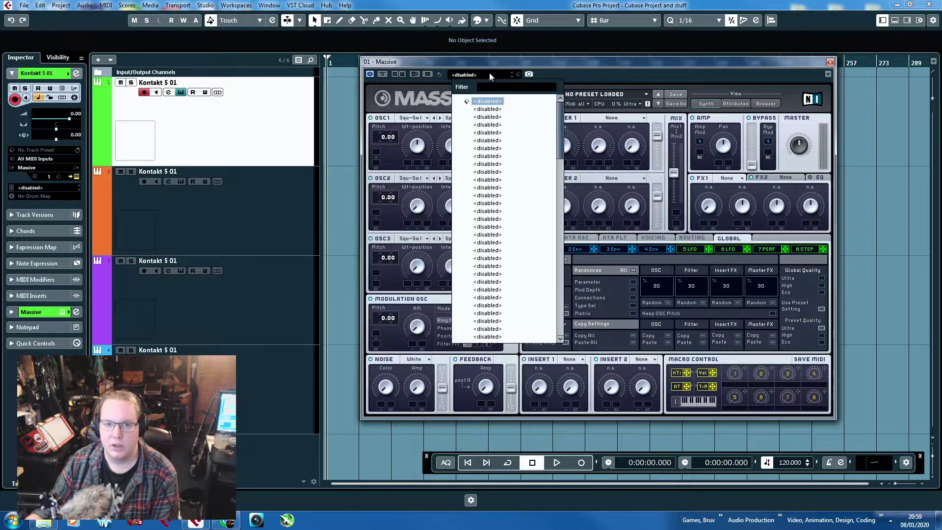
{"action": "left_click", "coordinate": [582, 99]}
{"action": "left_click", "coordinate": [646, 94]}
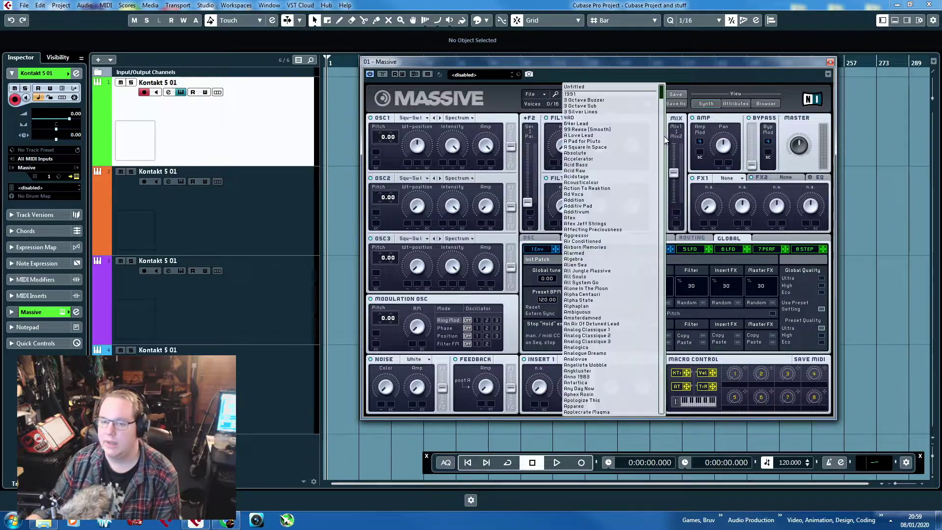
{"action": "left_click", "coordinate": [623, 153]}
{"action": "left_click_drag", "start_coordinate": [609, 62], "coordinate": [665, 50]}
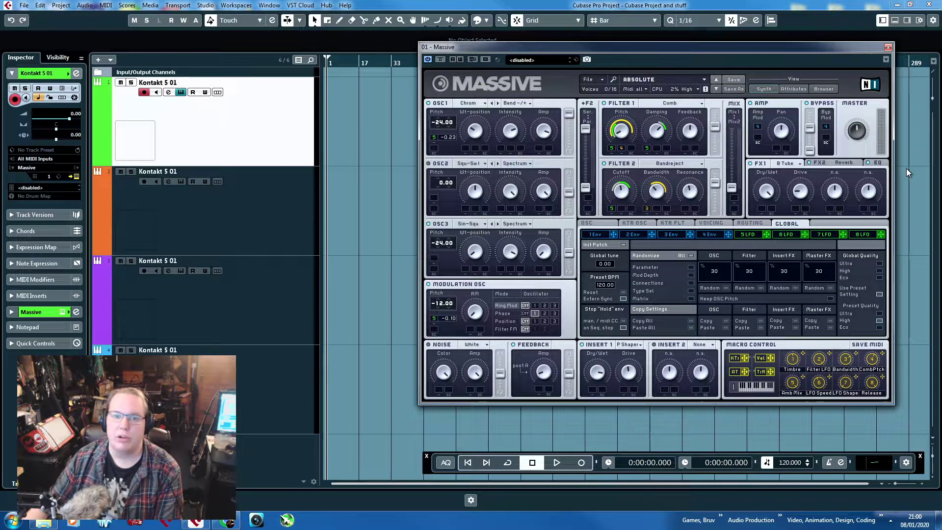
{"action": "mouse_move", "coordinate": [604, 42]}
{"action": "left_mouse_down"}
{"action": "mouse_move", "coordinate": [583, 37]}
{"action": "mouse_move", "coordinate": [599, 48]}
{"action": "left_mouse_up"}
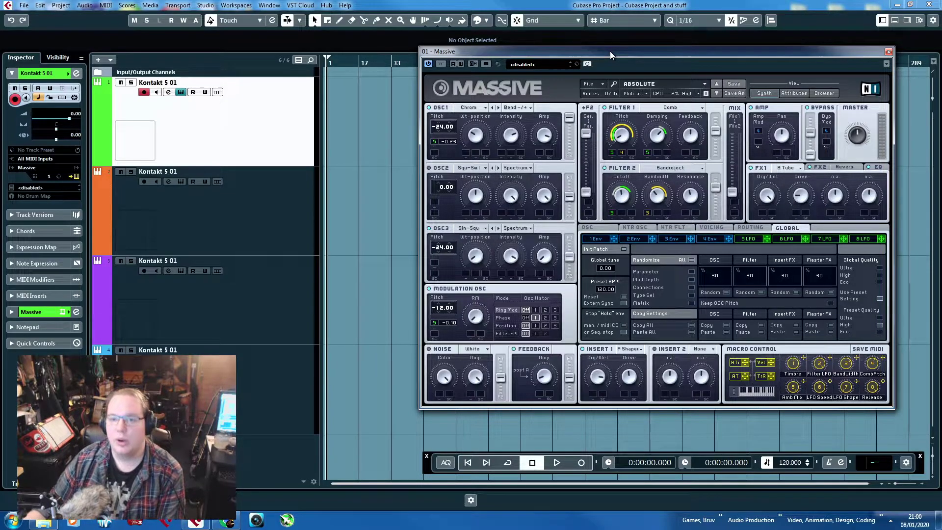
{"action": "left_click_drag", "start_coordinate": [610, 51], "coordinate": [616, 52]}
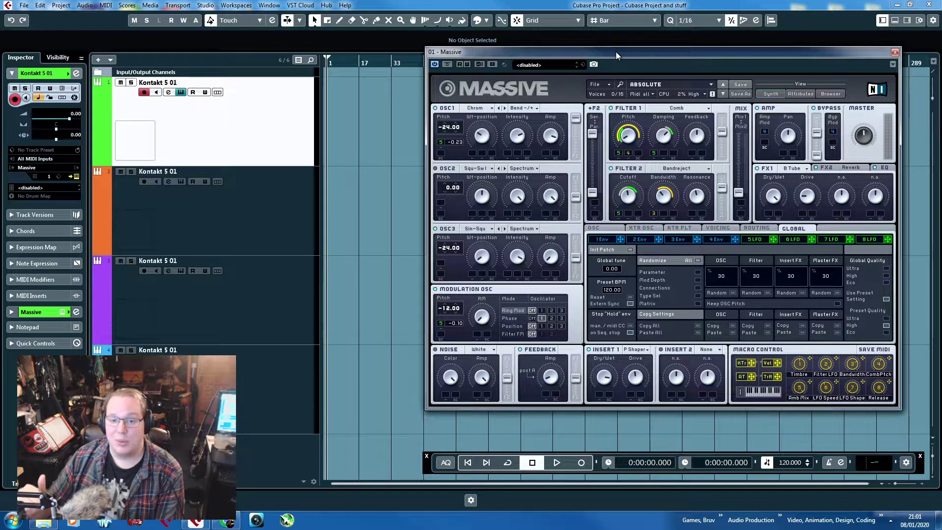
{"action": "left_click", "coordinate": [895, 52]}
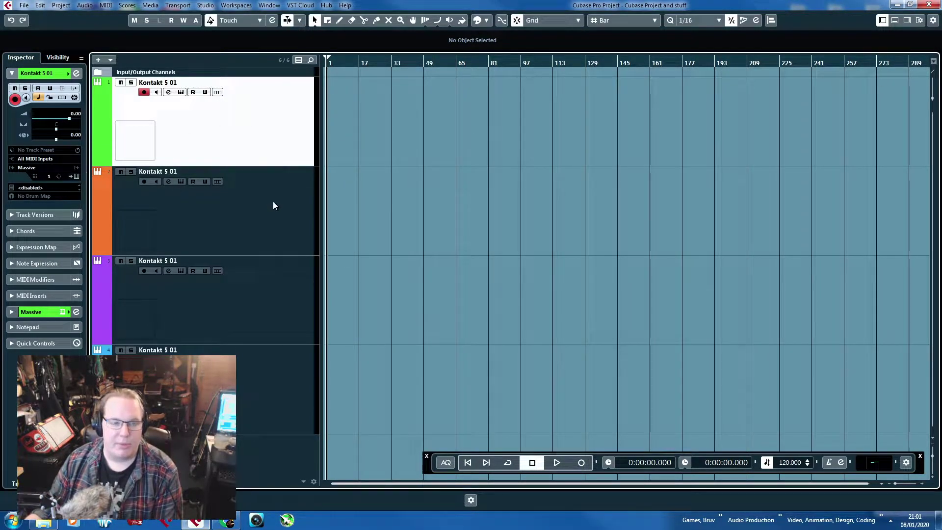
Rename the Massive track as Bass.
{"action": "left_click", "coordinate": [158, 91]}
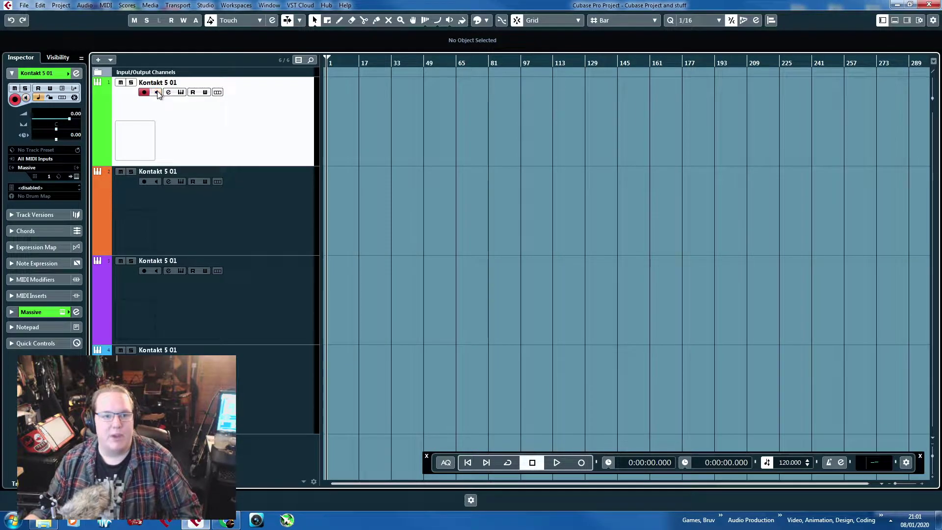
{"action": "double_click", "coordinate": [160, 83]}
{"action": "type", "text": "E"}
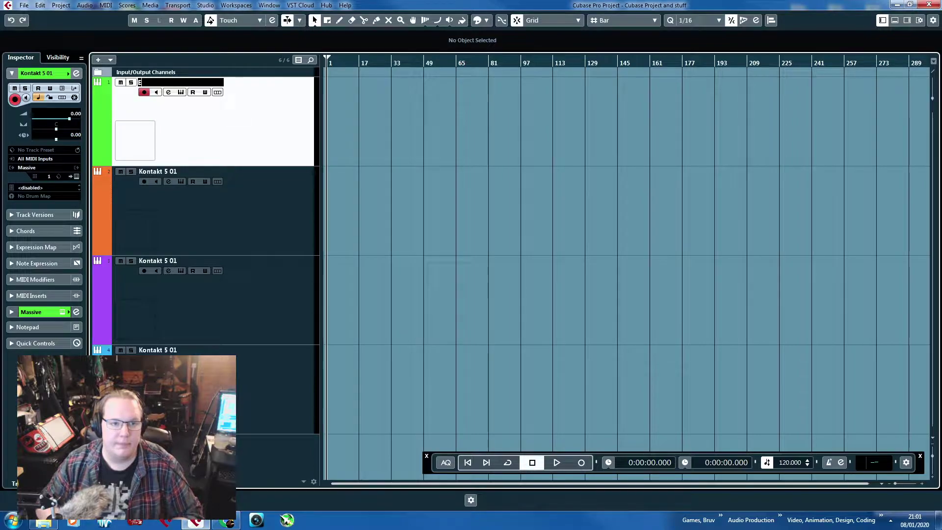
{"action": "type", "text": "ass"}
{"action": "key", "text": "Return"}
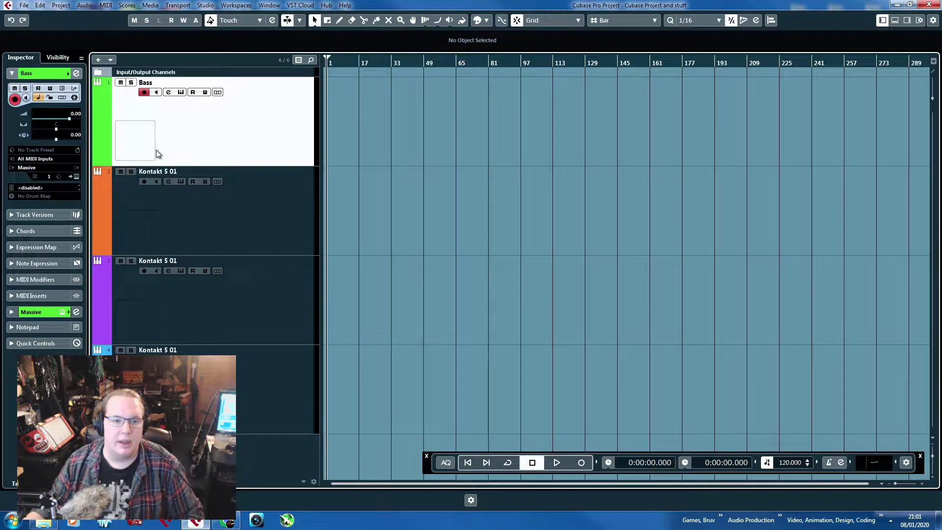
Switch the second track's instrument from Kontakt 5 to Battery 4.
{"action": "left_click", "coordinate": [167, 173]}
{"action": "left_click", "coordinate": [35, 167]}
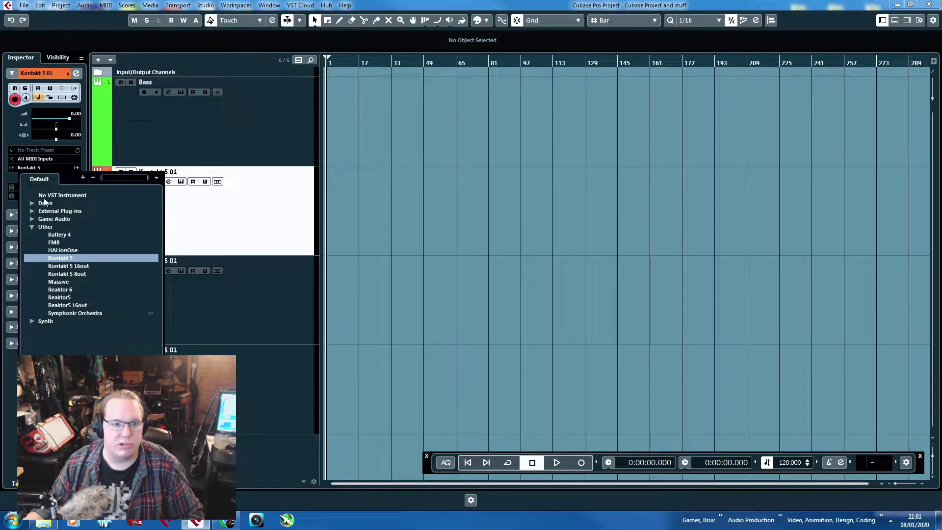
{"action": "key", "text": "Escape"}
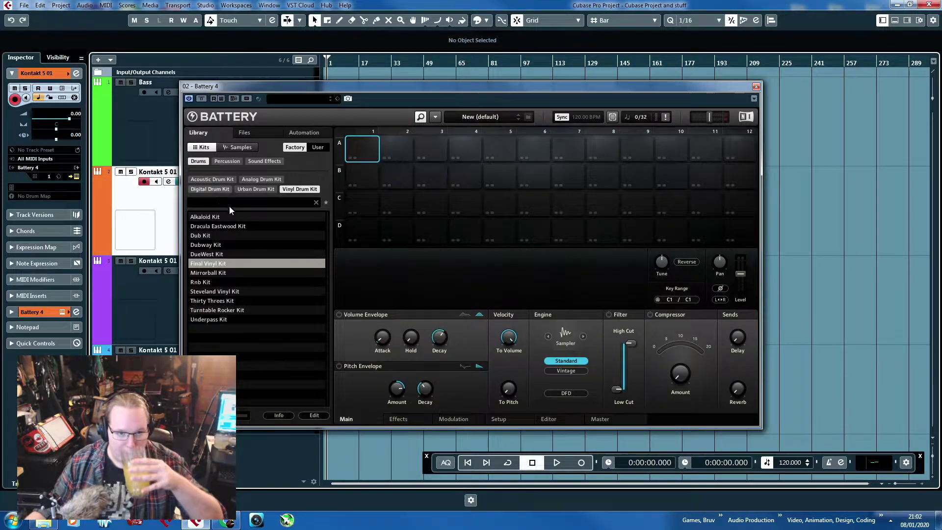
Clear the Drums category filter in Battery's factory kit library.
{"action": "left_click", "coordinate": [229, 148]}
{"action": "left_click", "coordinate": [202, 148]}
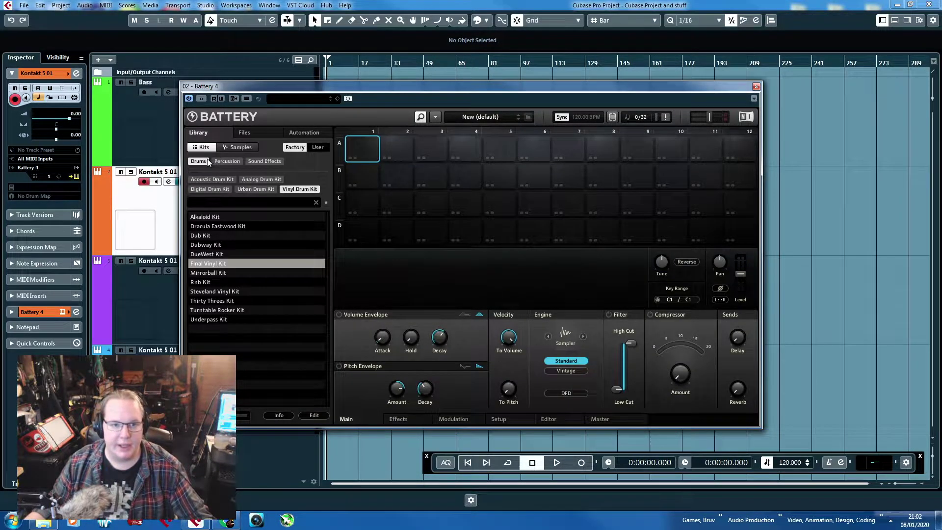
{"action": "left_click", "coordinate": [204, 160]}
Load the Dub Kit in Battery and audition several of its kick and snare cells.
{"action": "double_click", "coordinate": [247, 243]}
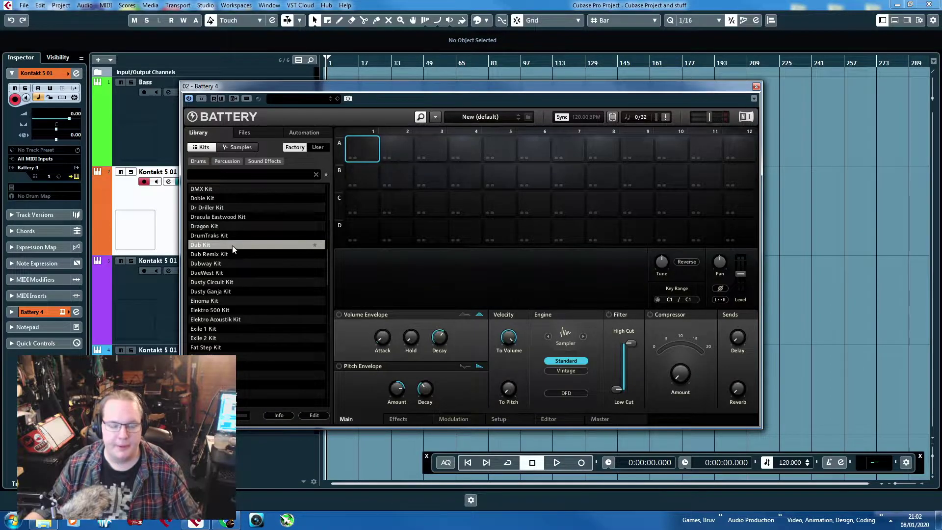
{"action": "left_click", "coordinate": [375, 150]}
{"action": "left_click", "coordinate": [425, 152]}
{"action": "left_click", "coordinate": [426, 175]}
{"action": "left_click", "coordinate": [405, 148]}
{"action": "left_click", "coordinate": [366, 146]}
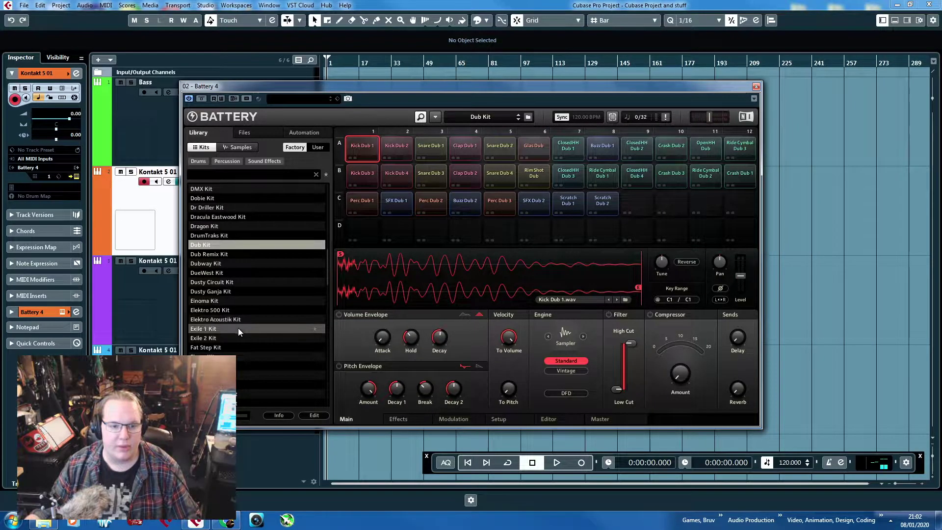
Load the Glowstix Kit in Battery, audition a snare cell and close the instrument window.
{"action": "scroll", "coordinate": [237, 327], "scroll_direction": "down", "scroll_amount": 2}
{"action": "double_click", "coordinate": [221, 394]}
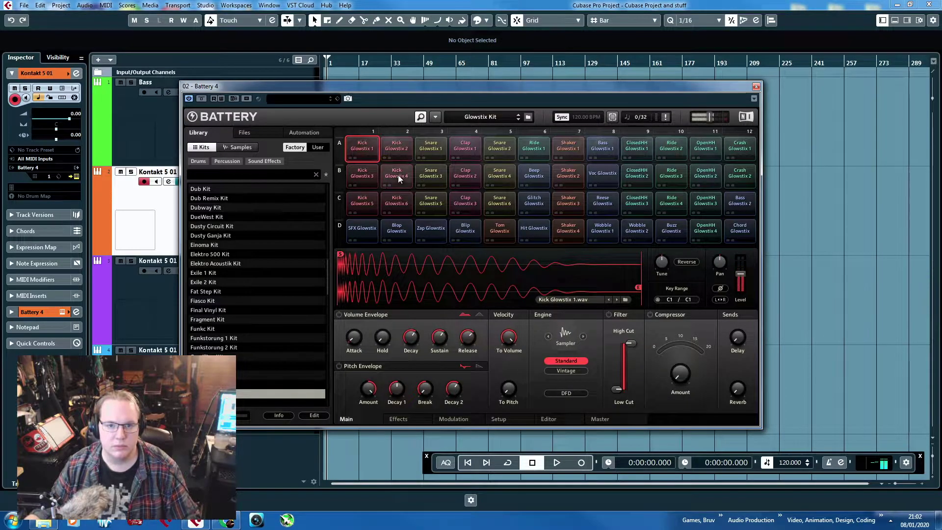
{"action": "left_click", "coordinate": [421, 177]}
{"action": "left_click", "coordinate": [756, 87]}
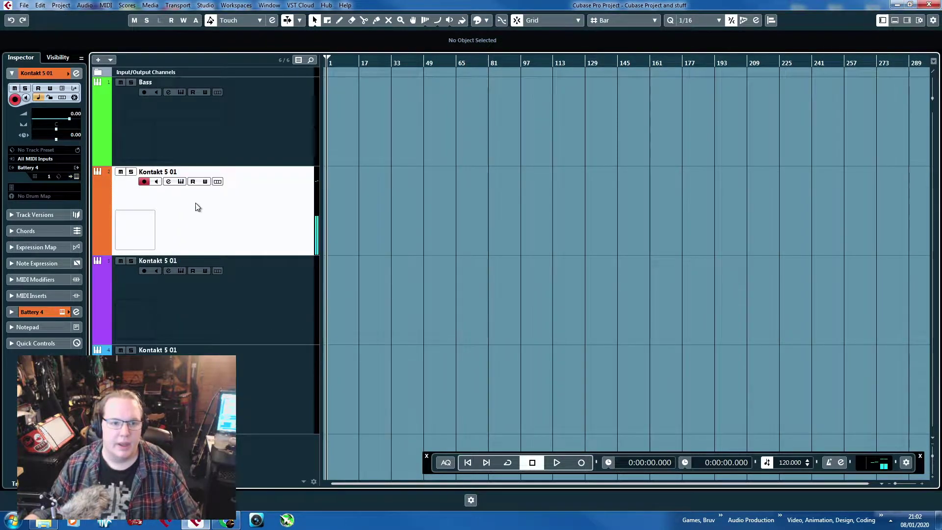
Rename the Battery track as Kit and move it above the Bass track.
{"action": "double_click", "coordinate": [175, 172]}
{"action": "type", "text": "t"}
{"action": "key", "text": "Return"}
{"action": "left_click_drag", "start_coordinate": [245, 127], "coordinate": [235, 215]}
Rename the third track as Chords and the fourth track as Melody.
{"action": "double_click", "coordinate": [255, 308]}
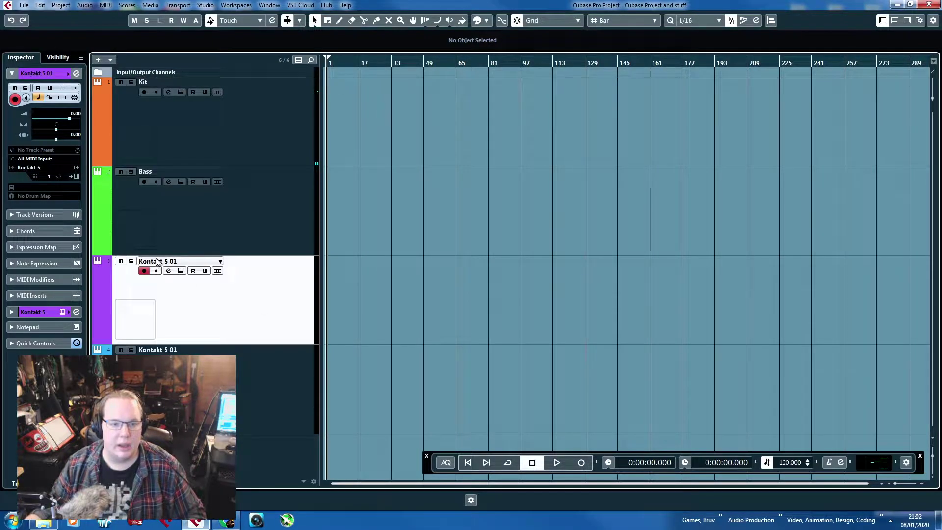
{"action": "type", "text": "Chords"}
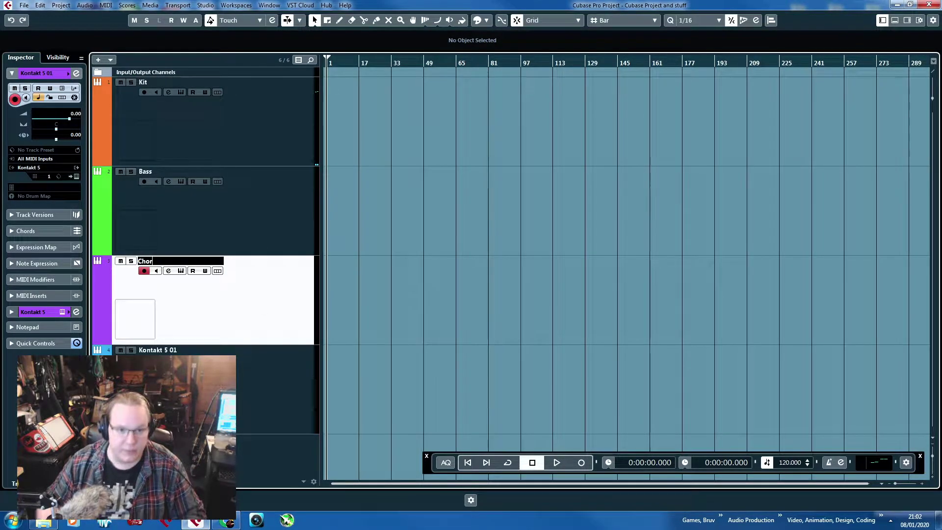
{"action": "double_click", "coordinate": [165, 350]}
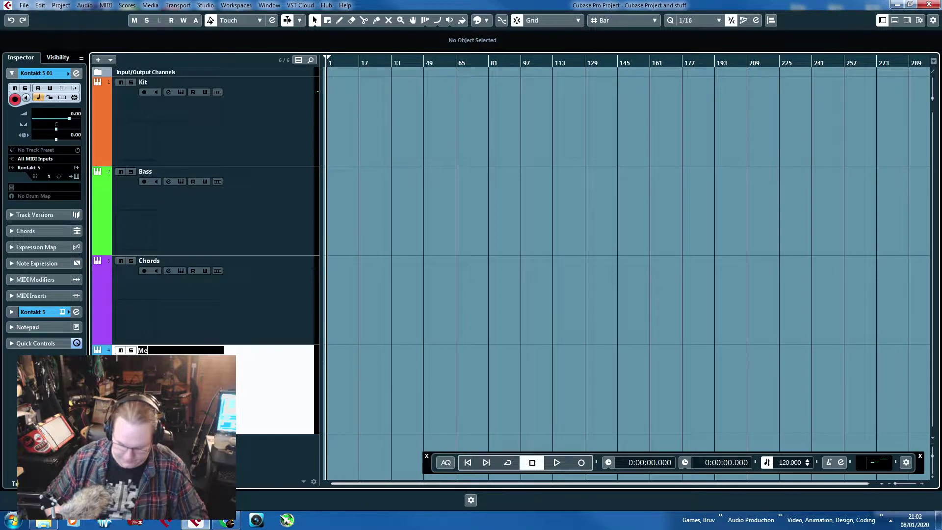
{"action": "key", "text": "Return"}
Switch the Chords track's instrument from Kontakt 5 to the Padshop synth.
{"action": "left_click", "coordinate": [271, 308]}
{"action": "left_click", "coordinate": [28, 169]}
{"action": "left_click", "coordinate": [3, 180]}
{"action": "left_click", "coordinate": [27, 169]}
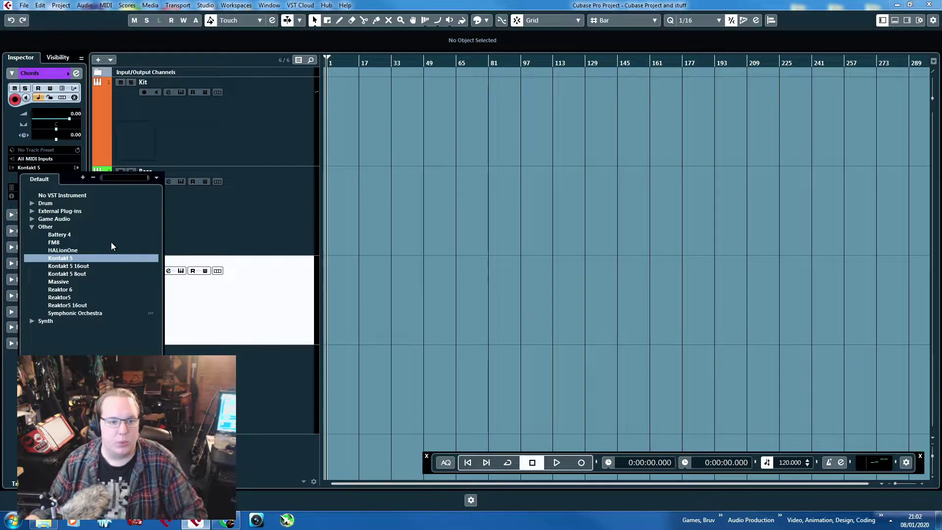
{"action": "left_click", "coordinate": [32, 321]}
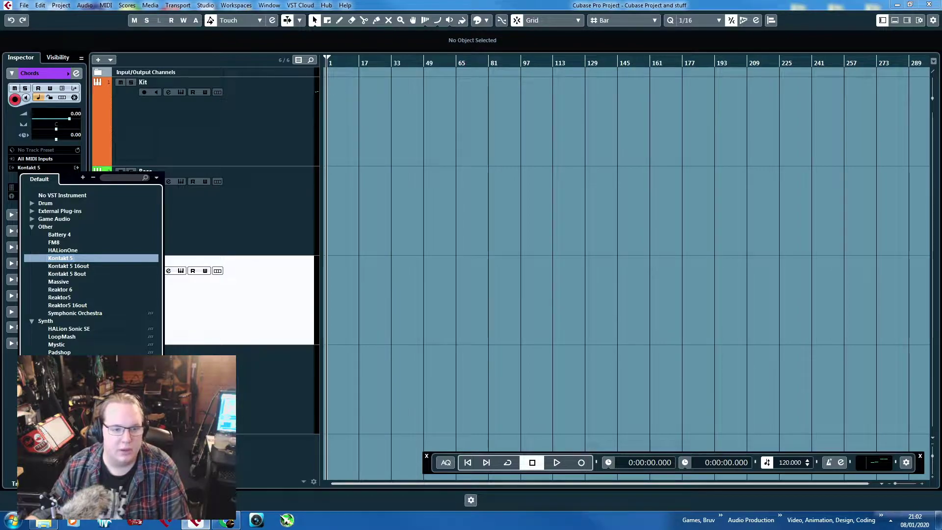
{"action": "left_click", "coordinate": [59, 353]}
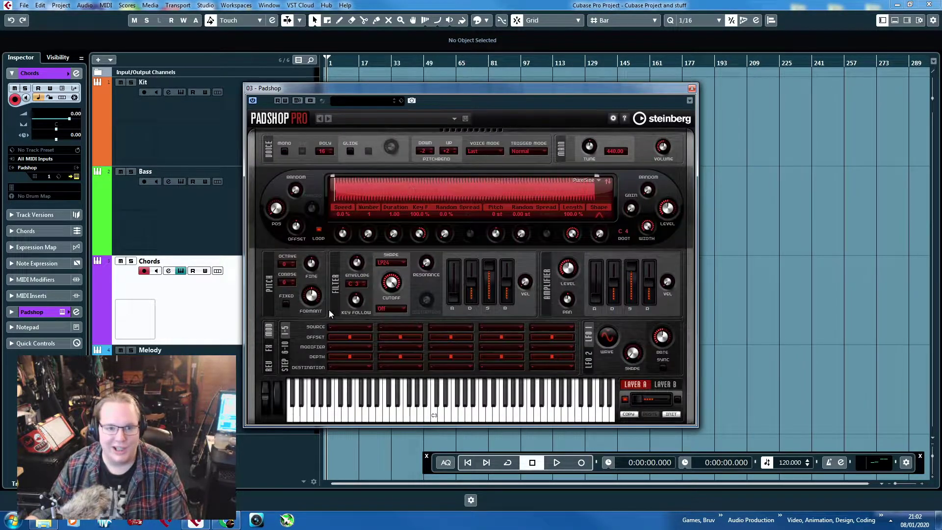
Try the Alien Water preset in Padshop and replace it with Analog Emotion.
{"action": "left_click", "coordinate": [351, 116]}
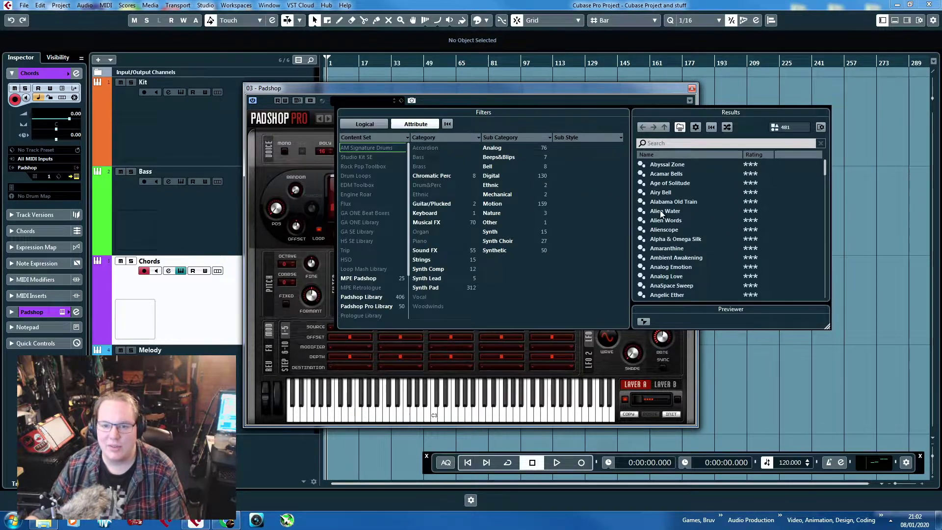
{"action": "double_click", "coordinate": [662, 211]}
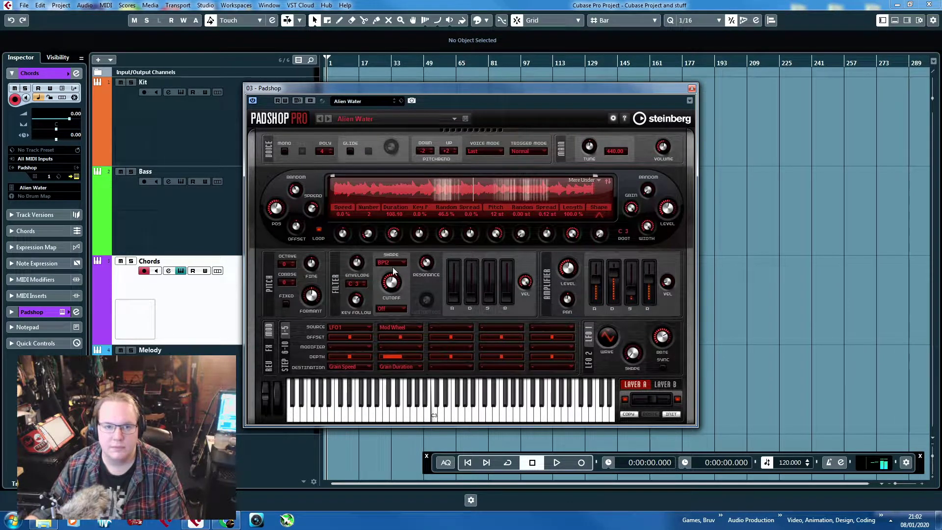
{"action": "left_click", "coordinate": [369, 118]}
{"action": "double_click", "coordinate": [677, 268]}
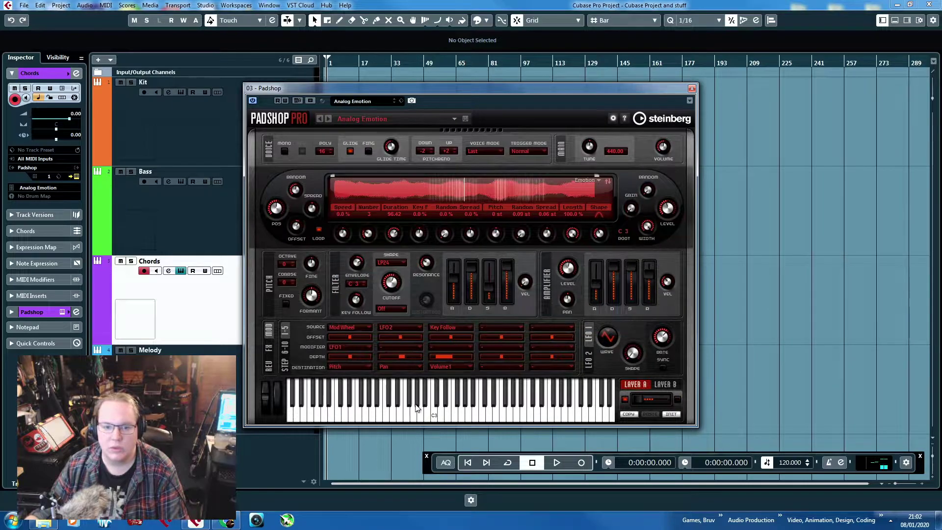
Try the 700 Nasal Choir instrument from Retro Machines Mk2 in the Melody track's Kontakt and remove it from the rack.
{"action": "left_click", "coordinate": [167, 368]}
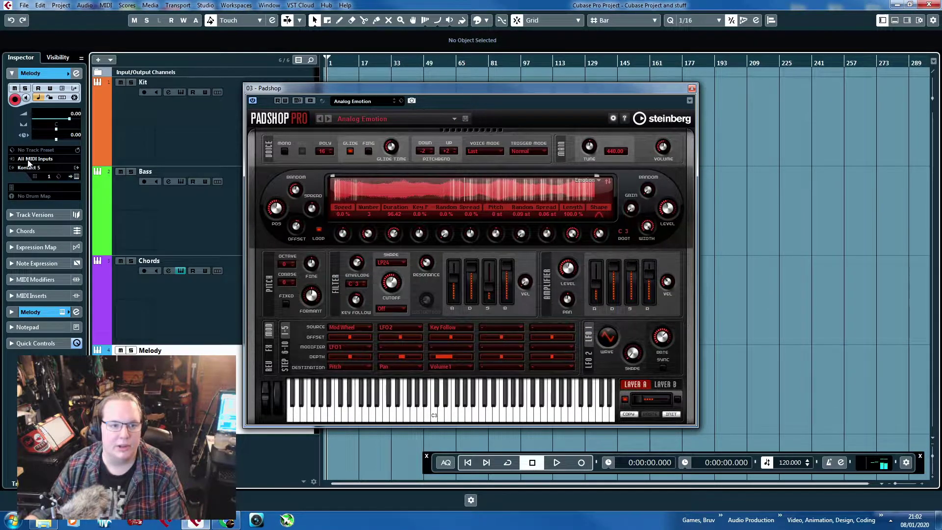
{"action": "left_click", "coordinate": [75, 176]}
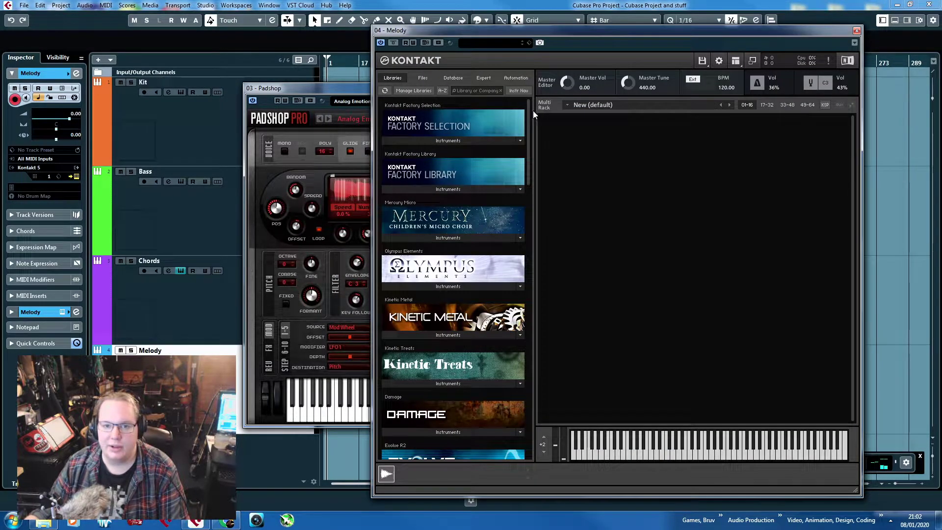
{"action": "left_click_drag", "start_coordinate": [529, 152], "coordinate": [544, 307]}
{"action": "left_click", "coordinate": [461, 235]}
{"action": "left_click", "coordinate": [418, 247]}
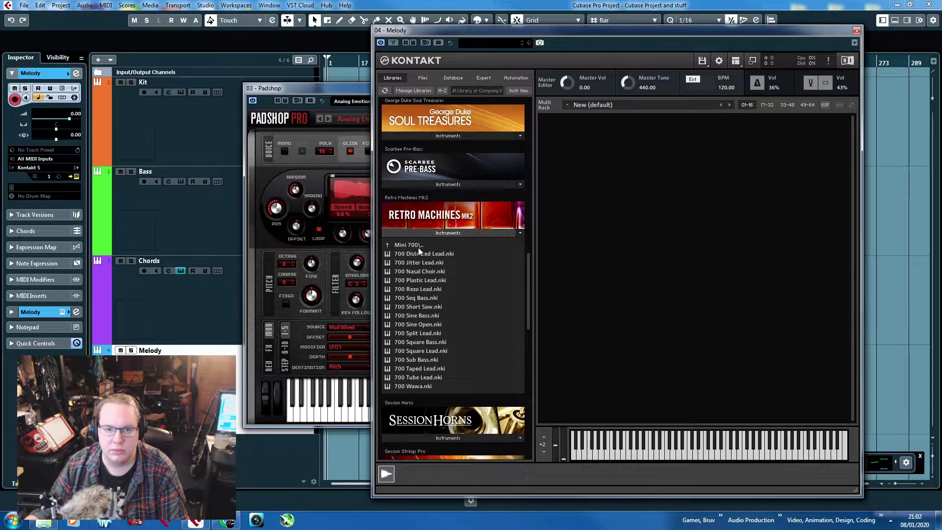
{"action": "double_click", "coordinate": [439, 275]}
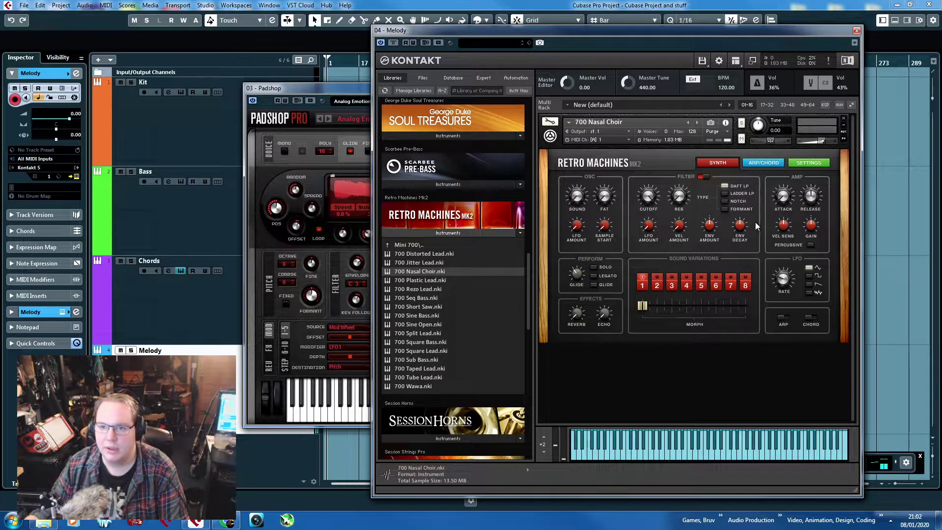
{"action": "left_click", "coordinate": [844, 118]}
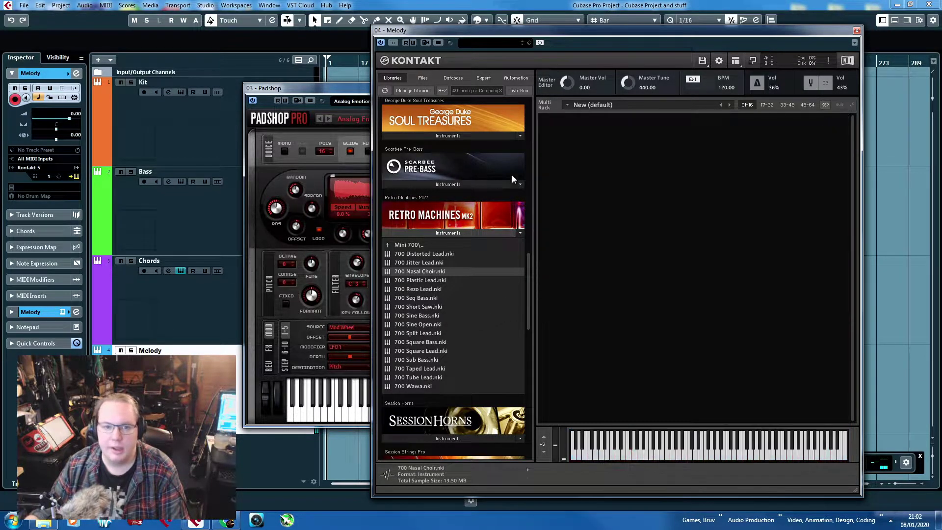
Switch the Melody track's instrument from Kontakt 5 to Retrologue and close the Padshop window.
{"action": "left_click", "coordinate": [36, 168]}
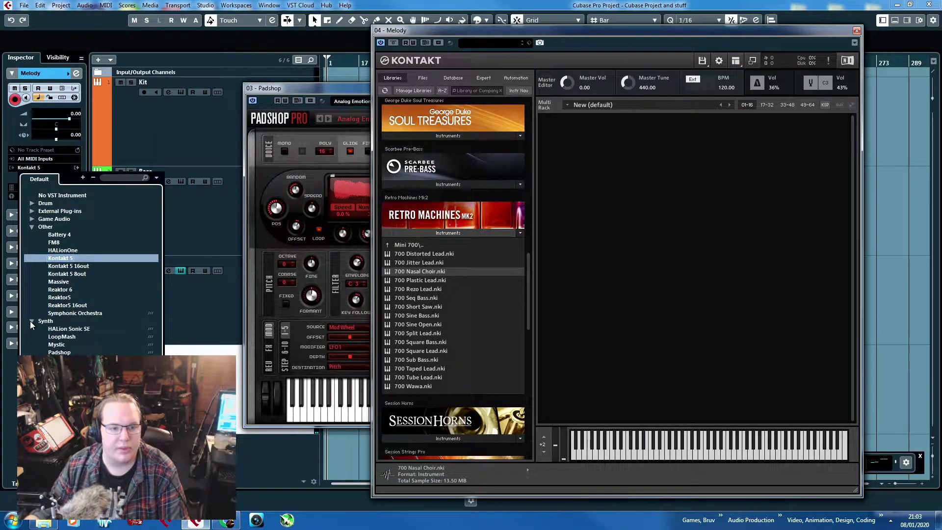
{"action": "left_click", "coordinate": [31, 203]}
{"action": "left_click", "coordinate": [31, 203]}
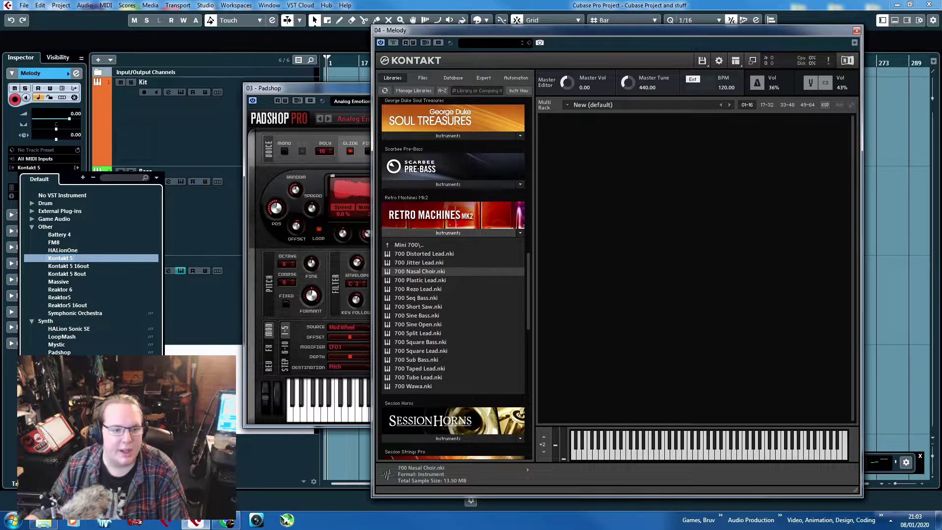
{"action": "left_click", "coordinate": [63, 368]}
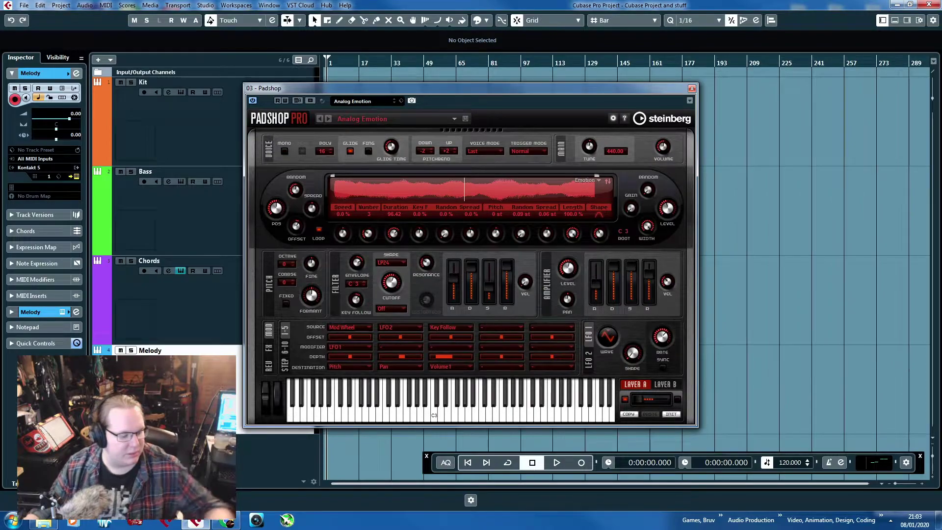
{"action": "left_click", "coordinate": [692, 88]}
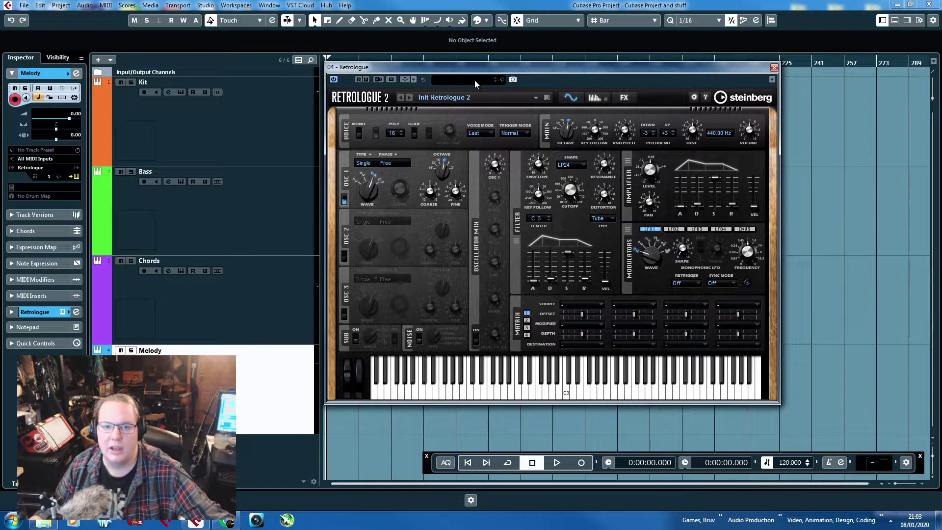
Find lead presets for Retrologue, load Brassy Lead and close the instrument window.
{"action": "left_click", "coordinate": [475, 79]}
{"action": "type", "text": "lead"}
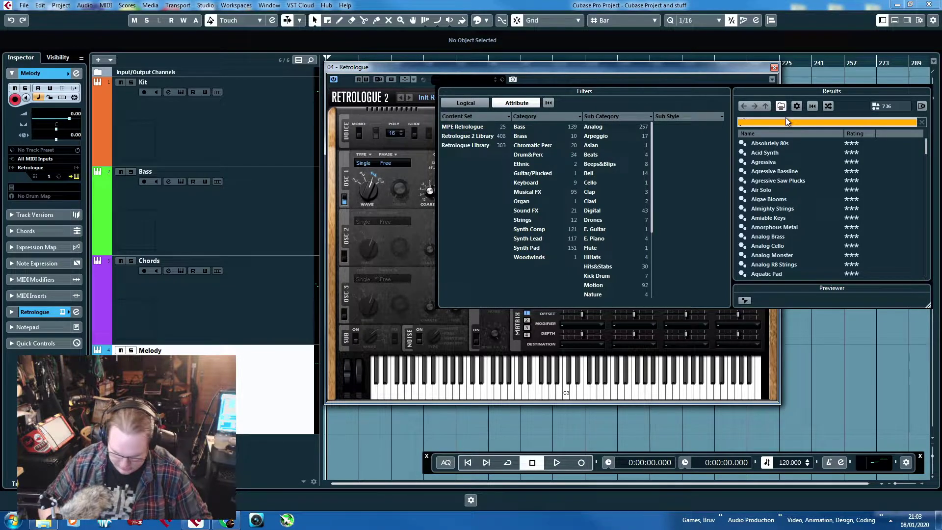
{"action": "double_click", "coordinate": [775, 190]}
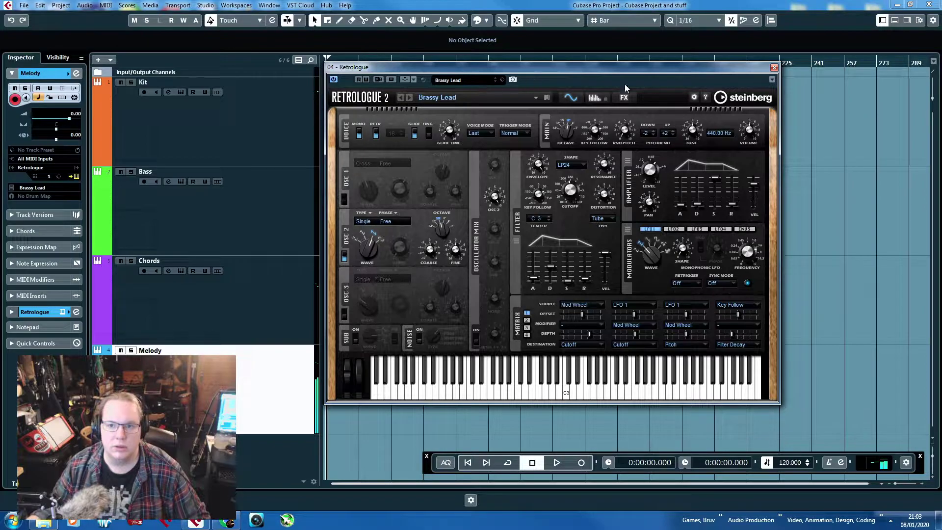
{"action": "left_click", "coordinate": [774, 67]}
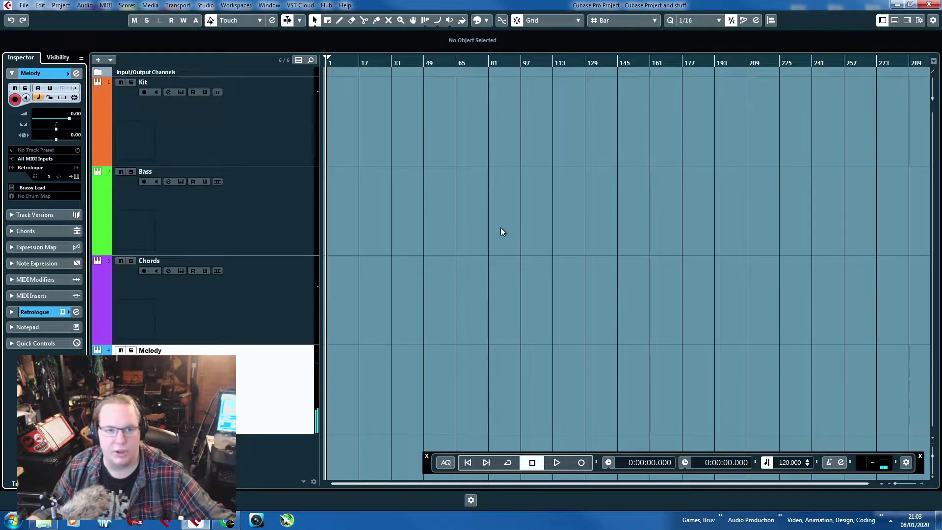
Draw a MIDI part about 34 bars long on the Kit track, starting at bar 5.
{"action": "left_click", "coordinate": [288, 150]}
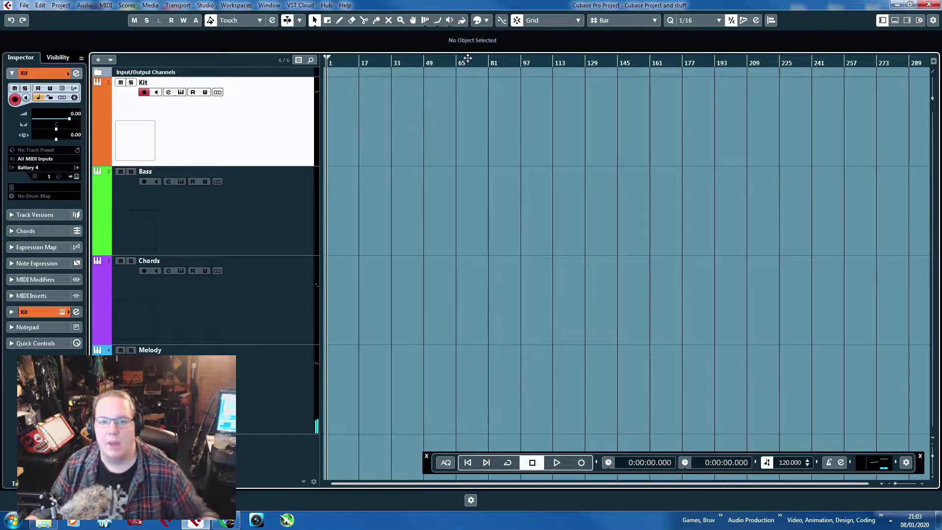
{"action": "left_click", "coordinate": [339, 21]}
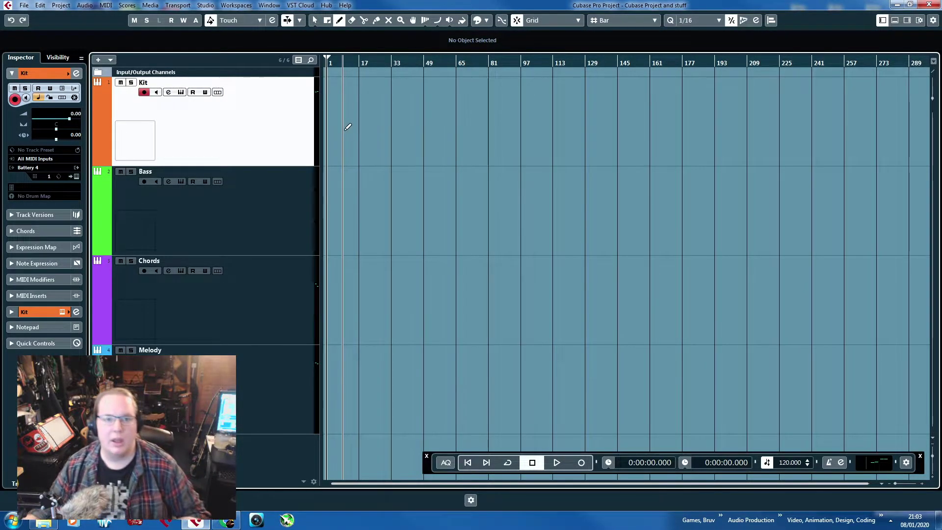
{"action": "left_click_drag", "start_coordinate": [346, 122], "coordinate": [413, 122]}
{"action": "scroll", "coordinate": [363, 229], "scroll_direction": "up", "scroll_amount": 4}
{"action": "key", "text": "1"}
{"action": "left_click", "coordinate": [357, 220]}
{"action": "scroll", "coordinate": [358, 219], "scroll_direction": "left", "scroll_amount": 4}
{"action": "left_click", "coordinate": [490, 143]}
{"action": "key", "text": "Delete"}
{"action": "key", "text": "j"}
{"action": "left_click_drag", "start_coordinate": [490, 142], "coordinate": [467, 140]}
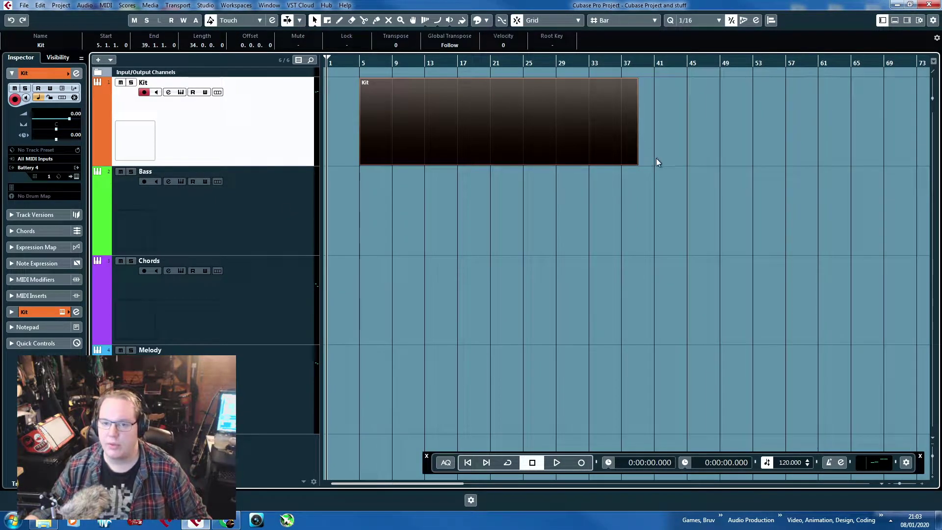
Shorten the Kit part to 4 bars so that it ends at bar 9.
{"action": "left_click_drag", "start_coordinate": [633, 162], "coordinate": [425, 164]}
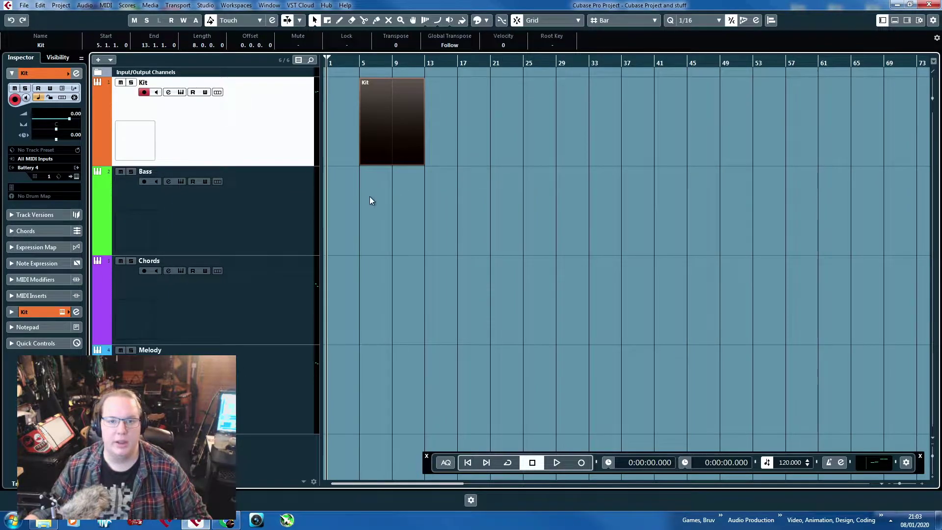
{"action": "left_click", "coordinate": [377, 196]}
{"action": "key", "text": "h"}
{"action": "left_click_drag", "start_coordinate": [150, 193], "coordinate": [150, 193]}
{"action": "scroll", "coordinate": [495, 173], "scroll_direction": "up", "scroll_amount": 3}
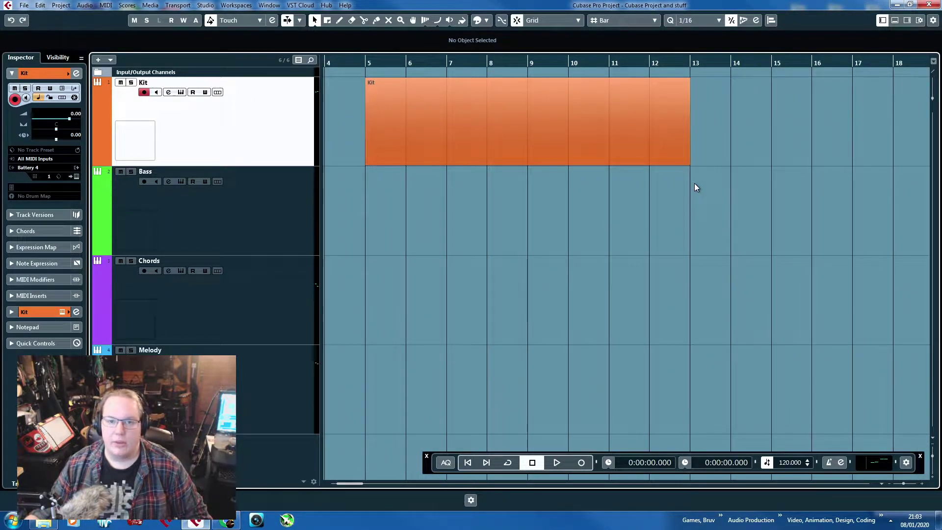
{"action": "left_click_drag", "start_coordinate": [688, 161], "coordinate": [528, 174]}
{"action": "left_click", "coordinate": [612, 322]}
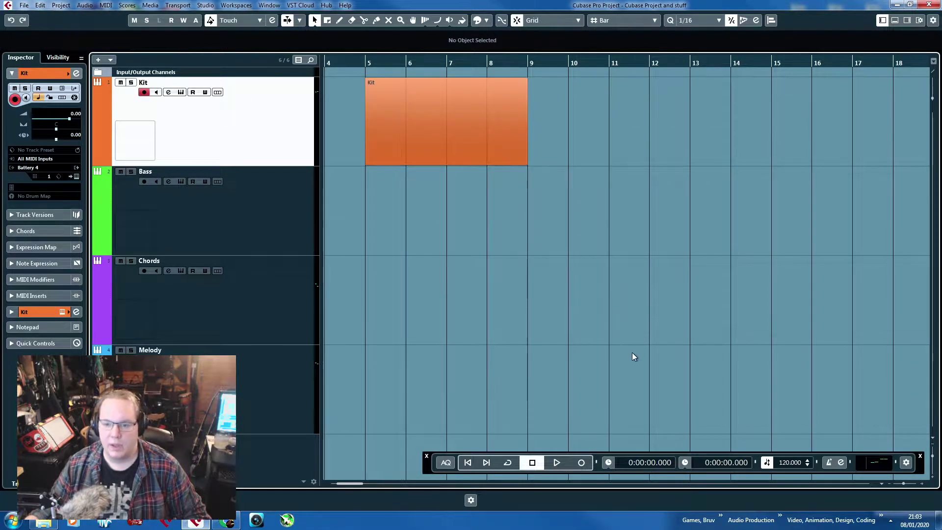
Set the project tempo to 90.
{"action": "left_click", "coordinate": [786, 463]}
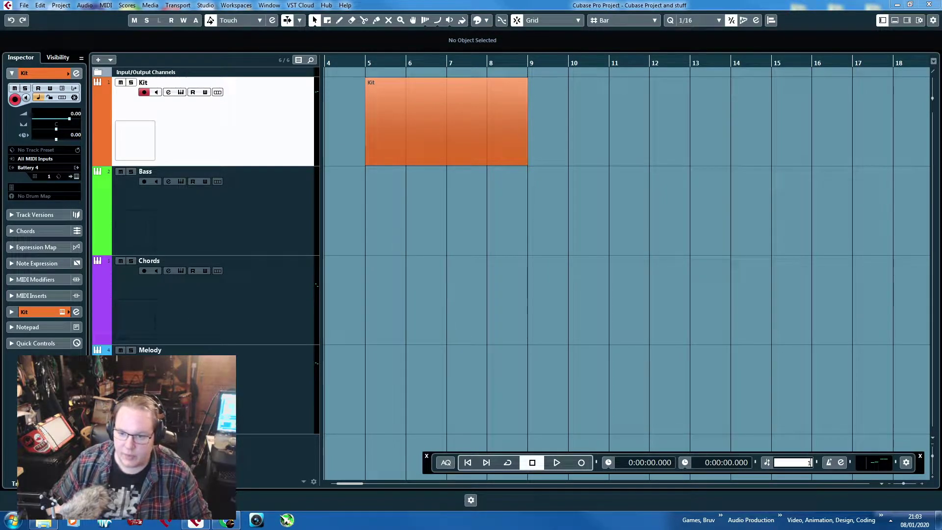
{"action": "type", "text": "90"}
{"action": "key", "text": "Return"}
Open the Kit part in the Key Editor and add a sixteenth-length E2 note in its first bar.
{"action": "left_click", "coordinate": [433, 126]}
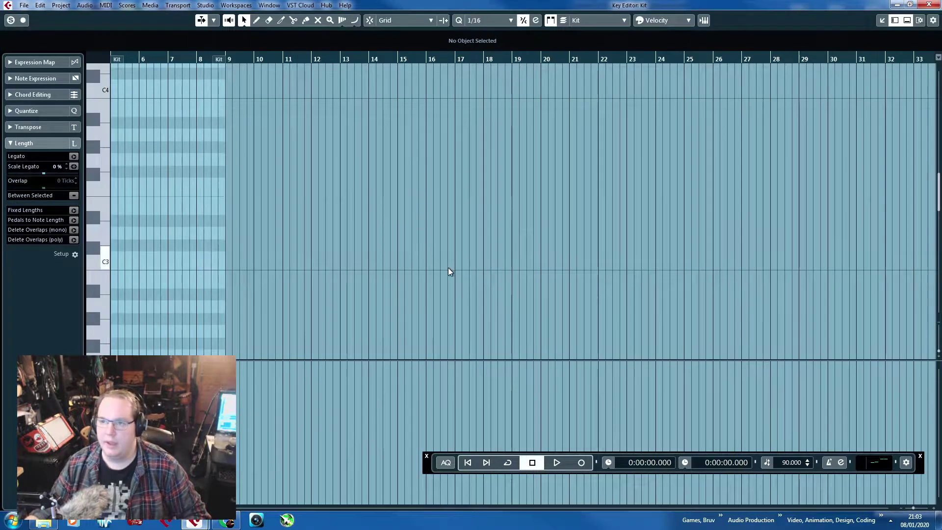
{"action": "scroll", "coordinate": [393, 275], "scroll_direction": "up", "scroll_amount": 3}
{"action": "left_click_drag", "start_coordinate": [393, 275], "coordinate": [29, 241]}
{"action": "left_click_drag", "start_coordinate": [198, 261], "coordinate": [64, 245]}
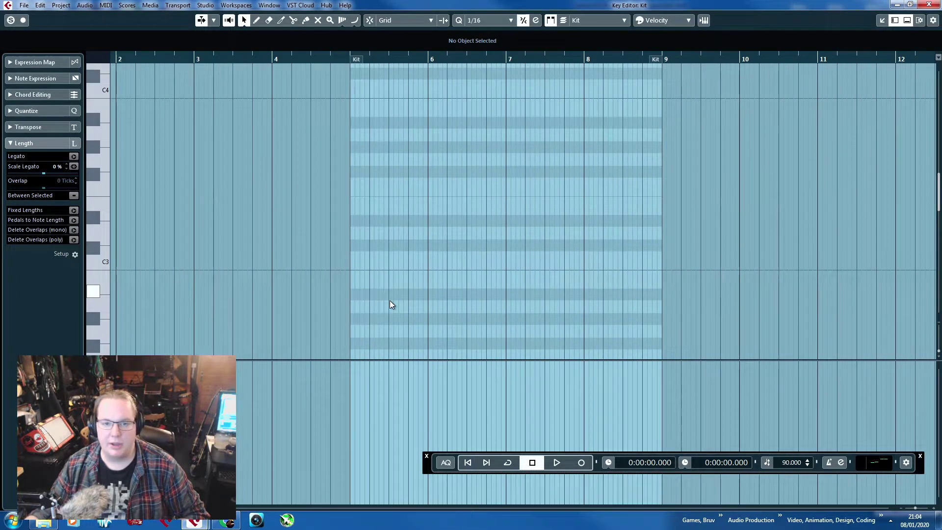
{"action": "scroll", "coordinate": [425, 309], "scroll_direction": "up", "scroll_amount": 3}
{"action": "scroll", "coordinate": [232, 251], "scroll_direction": "down", "scroll_amount": 3}
{"action": "left_click", "coordinate": [252, 262]}
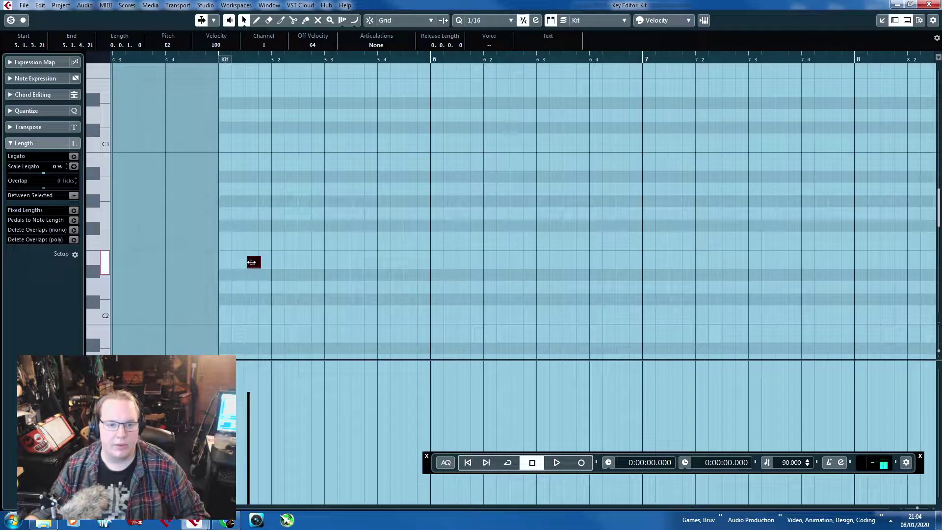
Arrange duplicated notes in bar 5 with C2 on all four beats and E2 on beats 2 and 4.
{"action": "left_click_drag", "start_coordinate": [254, 263], "coordinate": [384, 274]}
{"action": "key", "text": "ctrl+d"}
{"action": "scroll", "coordinate": [386, 276], "scroll_direction": "down", "scroll_amount": 1}
{"action": "left_click_drag", "start_coordinate": [419, 263], "coordinate": [355, 148]}
{"action": "key", "text": "ctrl+d"}
{"action": "left_click_drag", "start_coordinate": [397, 203], "coordinate": [391, 262]}
{"action": "key", "text": "ctrl+d"}
{"action": "key", "text": "ctrl+d"}
{"action": "key", "text": "ctrl+d"}
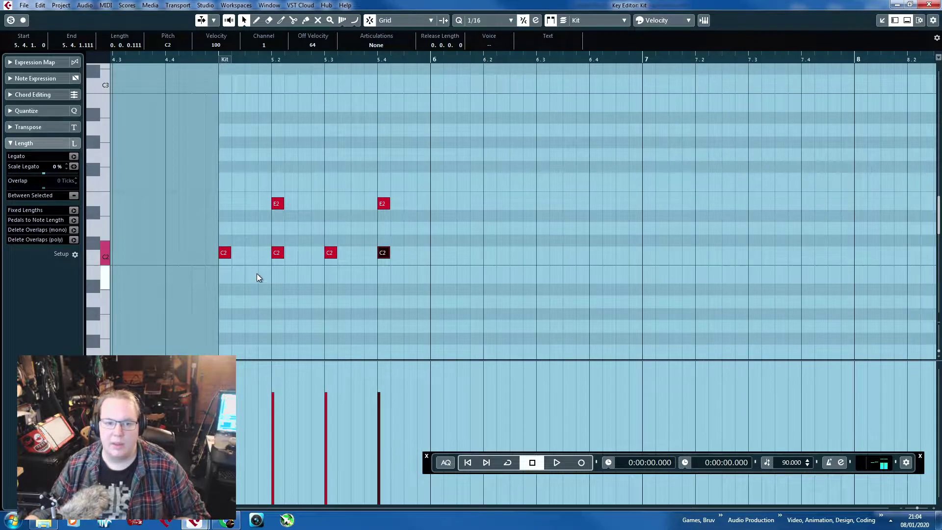
Layer a D2 note on beat 2 and a D#2 note on beat 4 of bar 5.
{"action": "left_click", "coordinate": [277, 253], "text": "shift"}
{"action": "left_click_drag", "start_coordinate": [461, 217], "coordinate": [268, 161]}
{"action": "key", "text": "ctrl+d"}
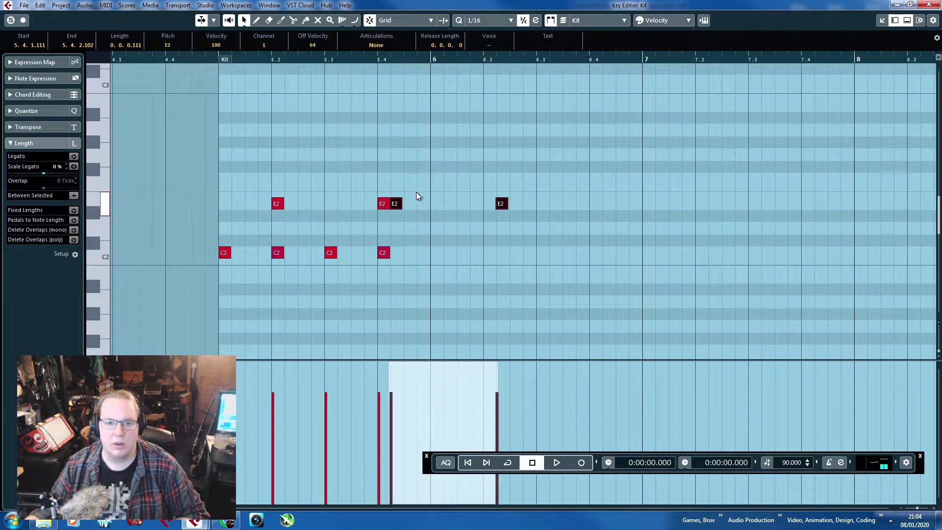
{"action": "left_click_drag", "start_coordinate": [401, 202], "coordinate": [279, 228]}
{"action": "left_click", "coordinate": [337, 224]}
{"action": "scroll", "coordinate": [397, 229], "scroll_direction": "up", "scroll_amount": 2}
{"action": "left_click_drag", "start_coordinate": [375, 230], "coordinate": [375, 217]}
{"action": "left_click_drag", "start_coordinate": [358, 180], "coordinate": [377, 216]}
{"action": "left_click", "coordinate": [367, 186]}
{"action": "scroll", "coordinate": [367, 186], "scroll_direction": "up", "scroll_amount": 2}
{"action": "scroll", "coordinate": [393, 181], "scroll_direction": "left", "scroll_amount": 3}
{"action": "left_click_drag", "start_coordinate": [647, 181], "coordinate": [470, 204]}
{"action": "left_click", "coordinate": [339, 226], "text": "shift"}
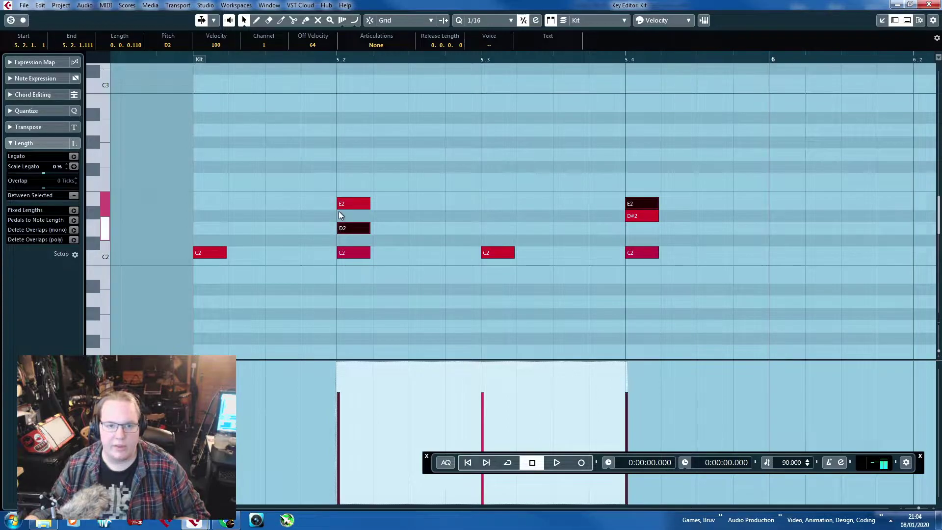
Add four A#2 notes on the off-beats of bar 5 by duplicating a single note.
{"action": "left_click", "coordinate": [346, 172]}
{"action": "left_click_drag", "start_coordinate": [633, 216], "coordinate": [633, 216]}
{"action": "left_click_drag", "start_coordinate": [425, 183], "coordinate": [335, 204]}
{"action": "left_click_drag", "start_coordinate": [541, 220], "coordinate": [335, 110]}
{"action": "scroll", "coordinate": [490, 280], "scroll_direction": "down", "scroll_amount": 3}
{"action": "scroll", "coordinate": [499, 265], "scroll_direction": "up", "scroll_amount": 3}
{"action": "left_click", "coordinate": [483, 252]}
{"action": "key", "text": "ctrl+d"}
{"action": "key", "text": "ctrl+d"}
{"action": "key", "text": "ctrl+d"}
{"action": "left_click_drag", "start_coordinate": [466, 119], "coordinate": [539, 120]}
Duplicate the one-bar drum pattern into bar 6, and duplicate both bars into bars 7 and 8.
{"action": "left_click_drag", "start_coordinate": [722, 270], "coordinate": [265, 86]}
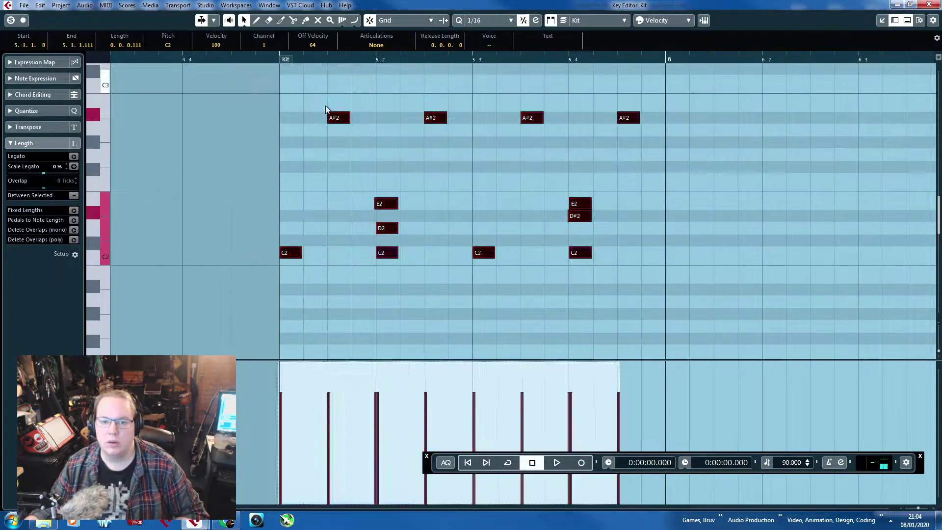
{"action": "key", "text": "ctrl+d"}
{"action": "left_click_drag", "start_coordinate": [658, 255], "coordinate": [682, 260]}
{"action": "scroll", "coordinate": [679, 261], "scroll_direction": "down", "scroll_amount": 5}
{"action": "left_click_drag", "start_coordinate": [856, 307], "coordinate": [465, 109]}
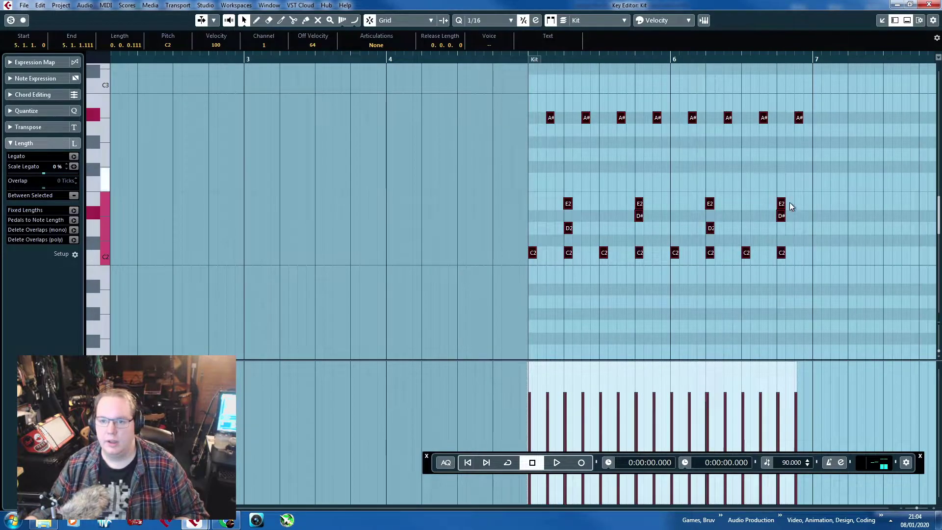
{"action": "key", "text": "ctrl+d"}
{"action": "scroll", "coordinate": [819, 237], "scroll_direction": "up", "scroll_amount": 4}
{"action": "left_click_drag", "start_coordinate": [792, 250], "coordinate": [812, 252]}
{"action": "scroll", "coordinate": [810, 250], "scroll_direction": "down", "scroll_amount": 3}
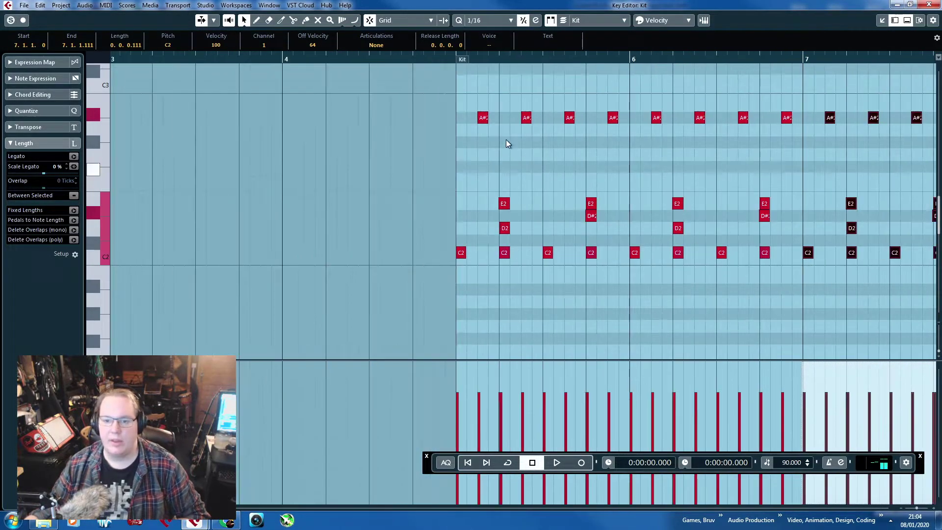
Play back the start of the Kit pattern to check how it sounds, and stop playback.
{"action": "left_click", "coordinate": [443, 71]}
{"action": "key", "text": "space"}
{"action": "scroll", "coordinate": [462, 123], "scroll_direction": "down", "scroll_amount": 5}
{"action": "scroll", "coordinate": [484, 265], "scroll_direction": "up", "scroll_amount": 2}
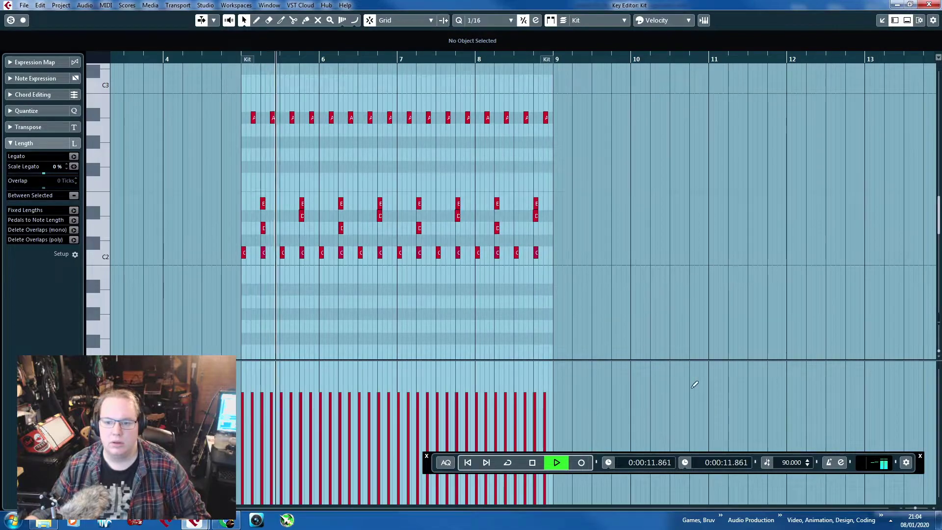
{"action": "key", "text": "space"}
Set the project tempo to 130 and play the Kit pattern.
{"action": "double_click", "coordinate": [788, 463]}
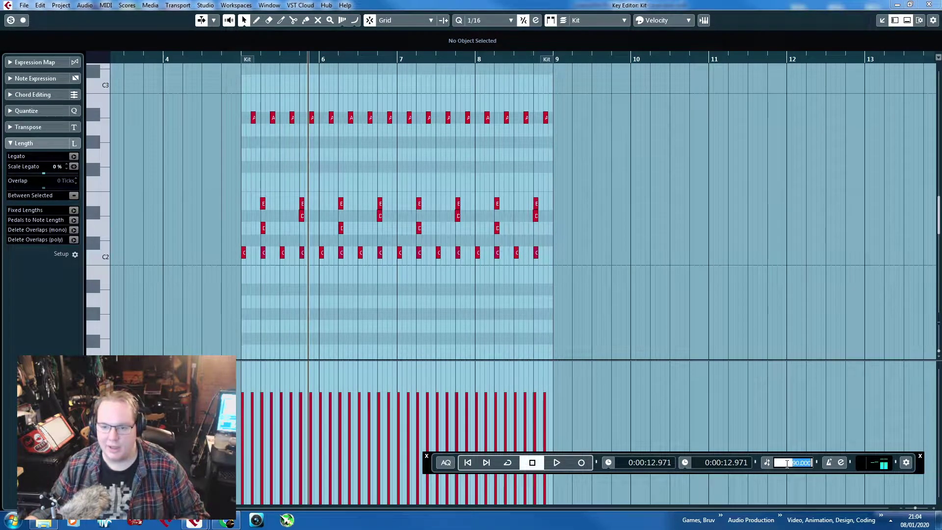
{"action": "type", "text": "130"}
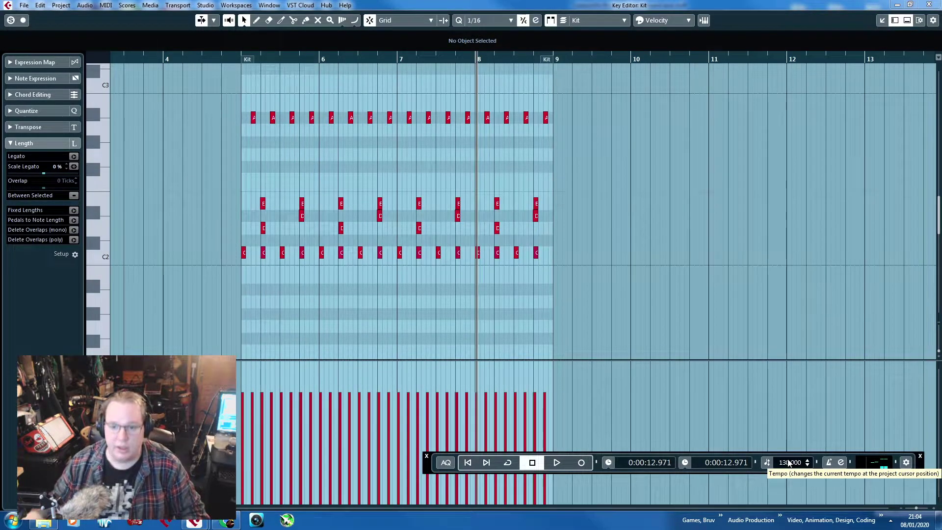
{"action": "key", "text": "Return"}
{"action": "key", "text": "space"}
{"action": "scroll", "coordinate": [282, 157], "scroll_direction": "up", "scroll_amount": 2}
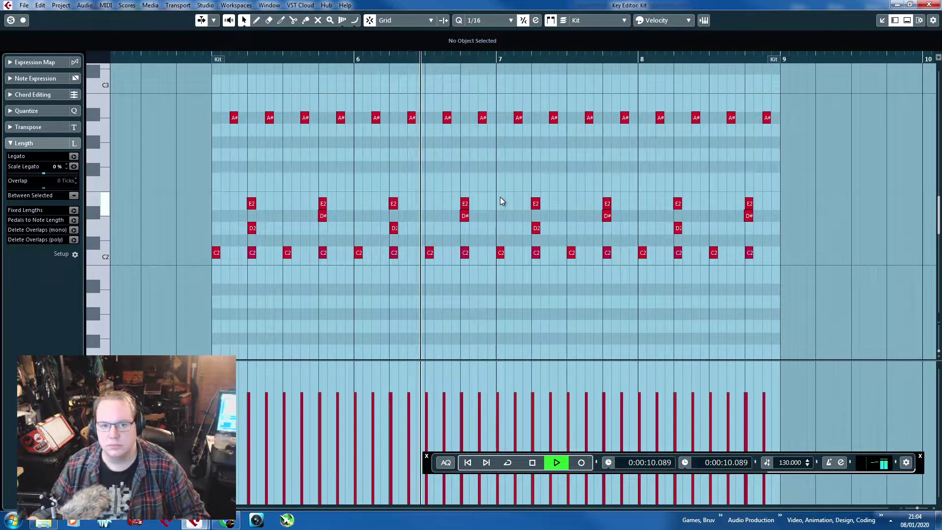
{"action": "key", "text": "space"}
Replace the first off-beat A#2 note in bar 7 with two notes, one sixteenth before and one sixteenth after it.
{"action": "scroll", "coordinate": [528, 199], "scroll_direction": "up", "scroll_amount": 2}
{"action": "left_click_drag", "start_coordinate": [510, 120], "coordinate": [496, 119]}
{"action": "left_click", "coordinate": [519, 132]}
{"action": "scroll", "coordinate": [472, 184], "scroll_direction": "down", "scroll_amount": 2}
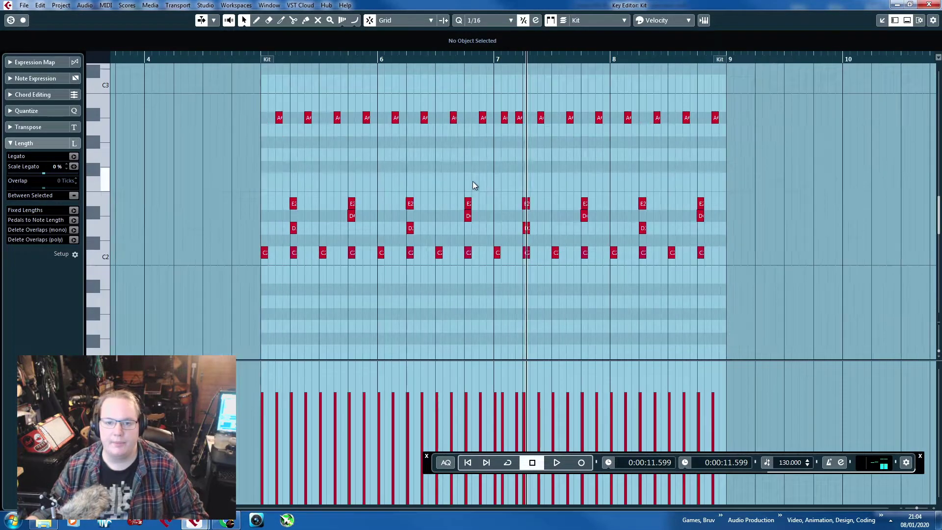
{"action": "scroll", "coordinate": [373, 166], "scroll_direction": "up", "scroll_amount": 2}
{"action": "left_click", "coordinate": [377, 203]}
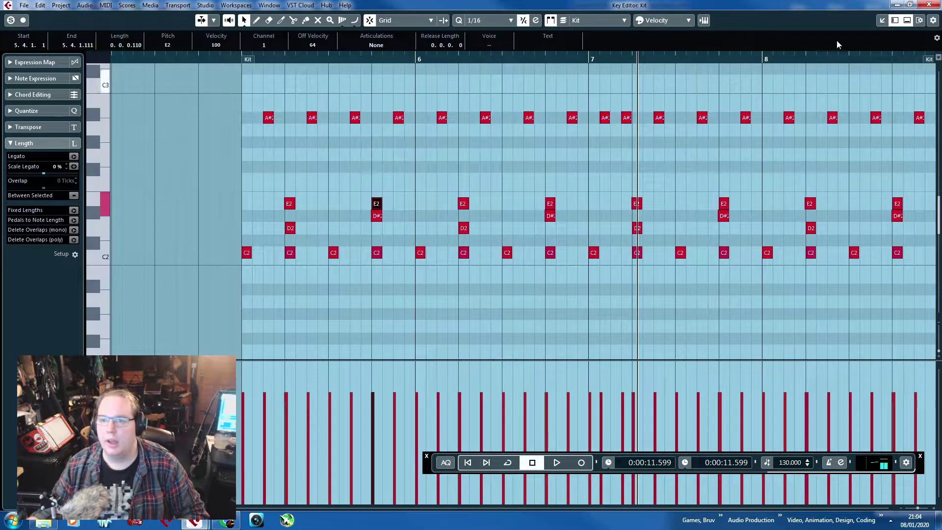
Close the Key Editor, move the Kit part to bar 3 and place a duplicate of it on the Bass track at bar 3.
{"action": "left_click", "coordinate": [929, 4]}
{"action": "left_click", "coordinate": [440, 279]}
{"action": "scroll", "coordinate": [432, 275], "scroll_direction": "up", "scroll_amount": 2}
{"action": "scroll", "coordinate": [291, 246], "scroll_direction": "left", "scroll_amount": 5}
{"action": "left_click", "coordinate": [679, 140]}
{"action": "left_click", "coordinate": [526, 156]}
{"action": "left_click_drag", "start_coordinate": [760, 120], "coordinate": [634, 127]}
{"action": "key", "text": "ctrl+d"}
{"action": "left_click_drag", "start_coordinate": [764, 135], "coordinate": [520, 225]}
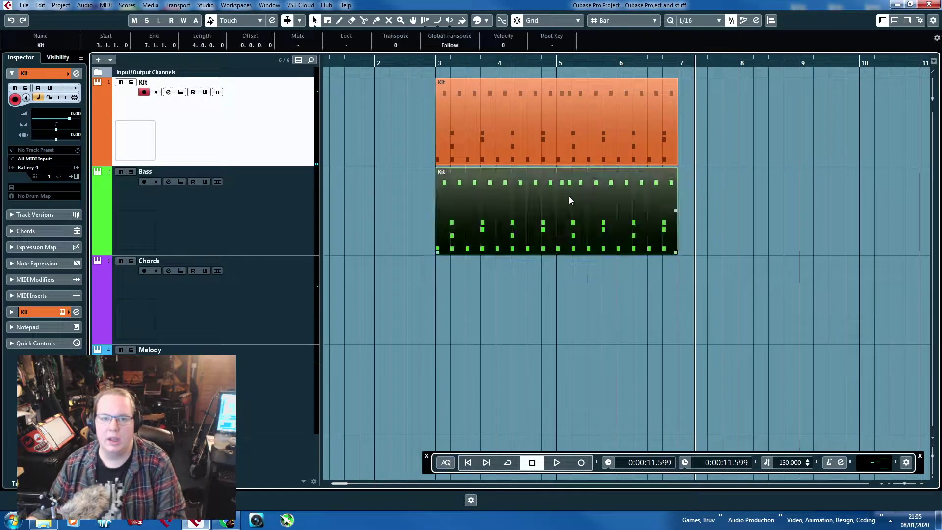
Delete the duplicated Kit part from the Bass track and draw an empty Bass part from bar 3 to bar 7.
{"action": "key", "text": "Delete"}
{"action": "left_click", "coordinate": [339, 20]}
{"action": "left_click_drag", "start_coordinate": [452, 193], "coordinate": [664, 242]}
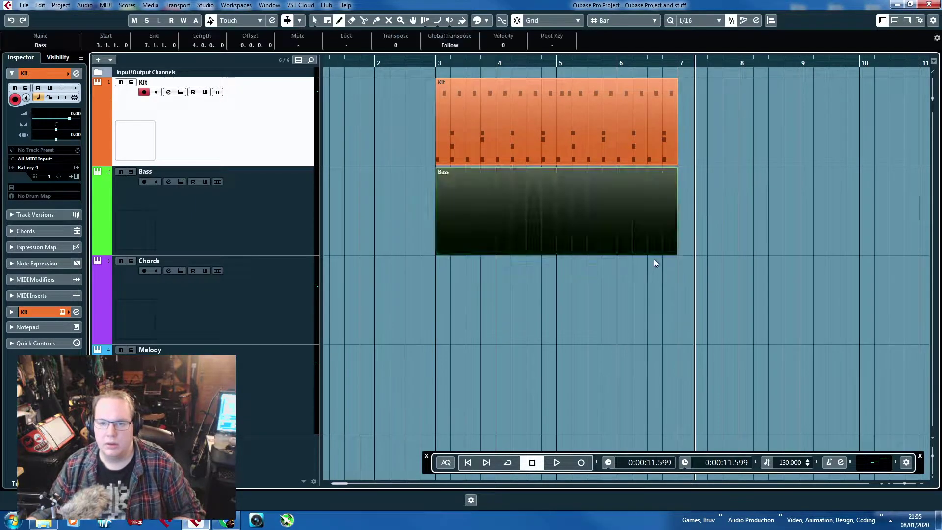
Open the Bass part in the Key Editor, audition low pitches and draw an eighth-note A0 at 3.2.4.
{"action": "double_click", "coordinate": [568, 219]}
{"action": "left_click_drag", "start_coordinate": [91, 219], "coordinate": [92, 219]}
{"action": "scroll", "coordinate": [93, 219], "scroll_direction": "down", "scroll_amount": 5}
{"action": "left_click", "coordinate": [104, 247]}
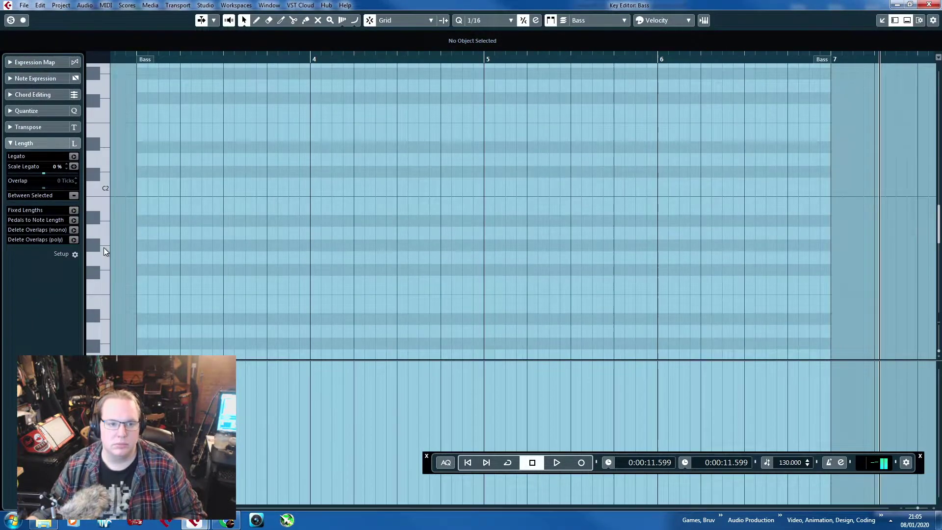
{"action": "scroll", "coordinate": [104, 248], "scroll_direction": "down", "scroll_amount": 3}
{"action": "left_click", "coordinate": [102, 253]}
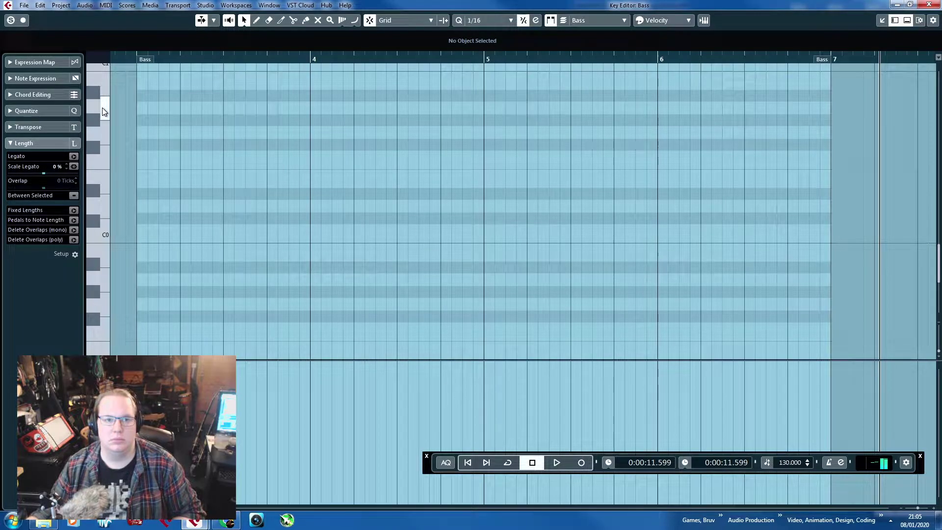
{"action": "left_click", "coordinate": [256, 21]}
{"action": "left_click_drag", "start_coordinate": [216, 110], "coordinate": [235, 110]}
{"action": "key", "text": "1"}
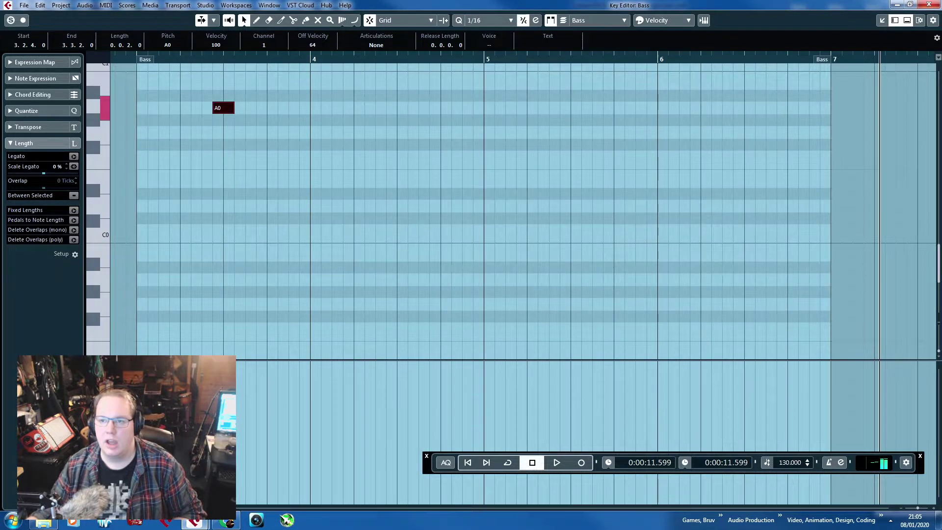
Close the Key Editor and load the 3 Octave Sub preset in the Bass track's Massive instrument.
{"action": "left_click", "coordinate": [930, 4]}
{"action": "left_click", "coordinate": [174, 190]}
{"action": "left_click", "coordinate": [75, 176]}
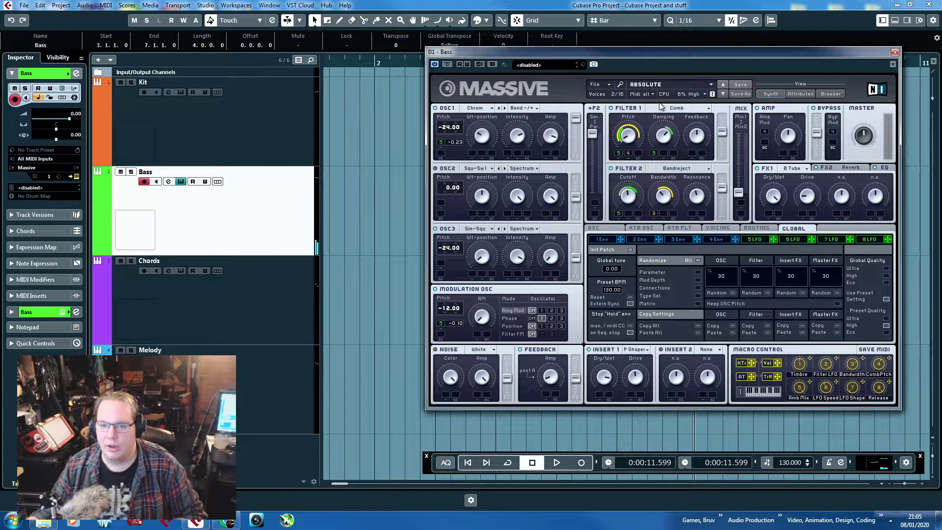
{"action": "left_click", "coordinate": [712, 85]}
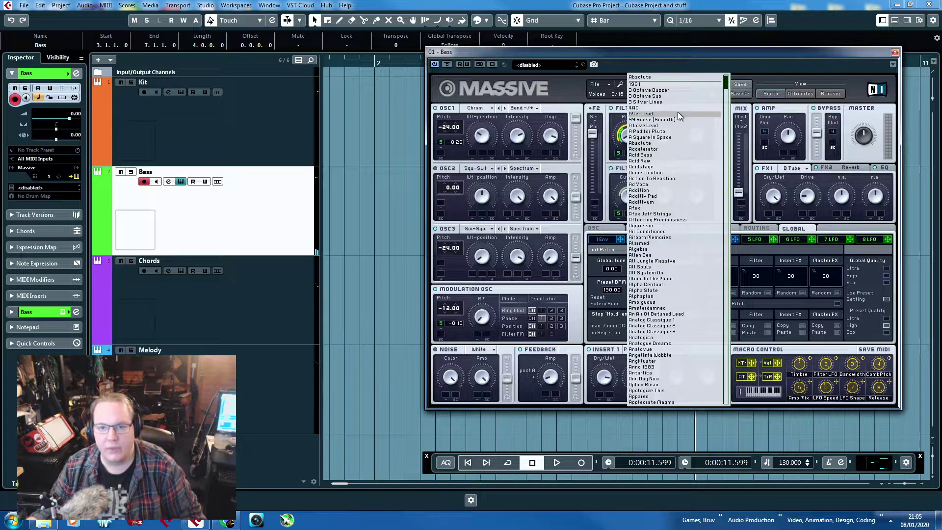
{"action": "left_click", "coordinate": [681, 96]}
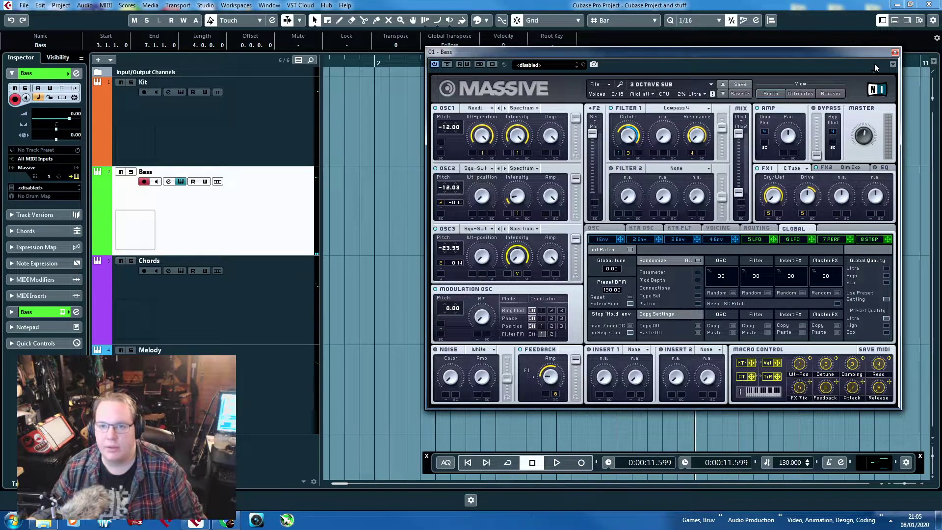
{"action": "left_click", "coordinate": [894, 53]}
Reopen the Bass part, place the note on an off-beat in bar 3 and duplicate it into a run of off-beat eighth notes.
{"action": "double_click", "coordinate": [545, 210]}
{"action": "left_click", "coordinate": [340, 108]}
{"action": "left_click_drag", "start_coordinate": [340, 108], "coordinate": [306, 108]}
{"action": "left_click_drag", "start_coordinate": [308, 109], "coordinate": [372, 109]}
{"action": "left_click", "coordinate": [399, 143]}
{"action": "left_click_drag", "start_coordinate": [398, 140], "coordinate": [280, 109]}
{"action": "key", "text": "ctrl+d"}
{"action": "left_click", "coordinate": [342, 108]}
{"action": "key", "text": "ctrl+Left"}
{"action": "left_click_drag", "start_coordinate": [437, 108], "coordinate": [418, 111]}
Duplicate the groups of off-beat bass notes until they fill the Bass part up to bar 7.
{"action": "left_click_drag", "start_coordinate": [454, 138], "coordinate": [293, 81]}
{"action": "key", "text": "ctrl+d"}
{"action": "left_click_drag", "start_coordinate": [438, 109], "coordinate": [460, 108]}
{"action": "left_click_drag", "start_coordinate": [606, 130], "coordinate": [281, 88]}
{"action": "key", "text": "ctrl+d"}
{"action": "left_click_drag", "start_coordinate": [613, 109], "coordinate": [638, 110]}
Set the last two off-beat notes of bars 4 and 6 to D2 and the remaining bass notes to B1.
{"action": "scroll", "coordinate": [697, 265], "scroll_direction": "up", "scroll_amount": 3}
{"action": "left_click_drag", "start_coordinate": [619, 156], "coordinate": [624, 175]}
{"action": "left_click_drag", "start_coordinate": [542, 228], "coordinate": [542, 227]}
{"action": "left_click_drag", "start_coordinate": [541, 226], "coordinate": [545, 196]}
{"action": "scroll", "coordinate": [580, 235], "scroll_direction": "right", "scroll_amount": 5}
{"action": "left_click_drag", "start_coordinate": [587, 244], "coordinate": [458, 193]}
{"action": "left_click_drag", "start_coordinate": [478, 226], "coordinate": [477, 191]}
{"action": "mouse_move", "coordinate": [484, 192]}
{"action": "left_mouse_down"}
{"action": "mouse_move", "coordinate": [485, 219]}
{"action": "mouse_move", "coordinate": [488, 191]}
{"action": "left_mouse_up"}
{"action": "left_click", "coordinate": [481, 190]}
{"action": "left_click_drag", "start_coordinate": [569, 175], "coordinate": [138, 180]}
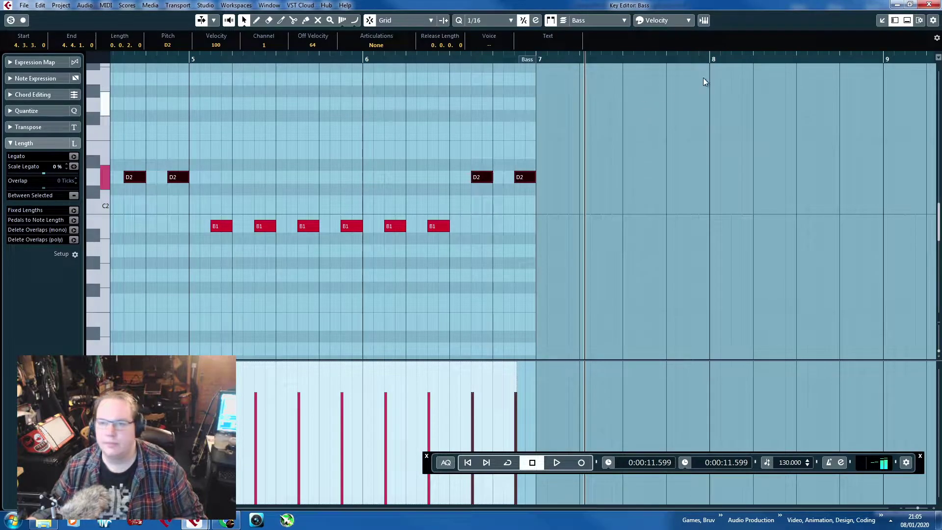
Close the Key Editor and play the Kit and Bass parts together from just before bar 3.
{"action": "left_click", "coordinate": [929, 4]}
{"action": "left_click", "coordinate": [429, 61]}
{"action": "left_click_drag", "start_coordinate": [428, 61], "coordinate": [429, 67]}
{"action": "key", "text": "space"}
{"action": "left_click", "coordinate": [403, 226]}
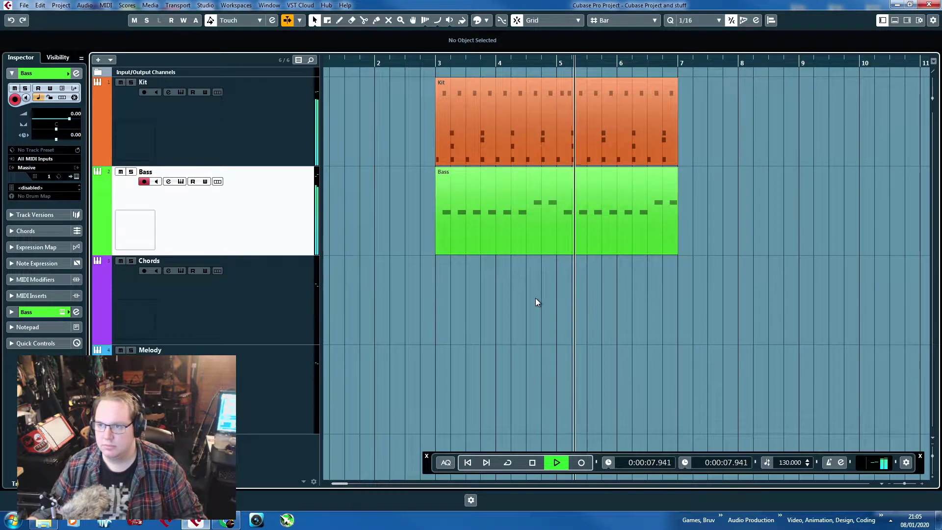
Stop playback and draw an empty Chords part from bar 3 to bar 7.
{"action": "left_click", "coordinate": [341, 23]}
{"action": "key", "text": "space"}
{"action": "left_click_drag", "start_coordinate": [466, 308], "coordinate": [592, 316]}
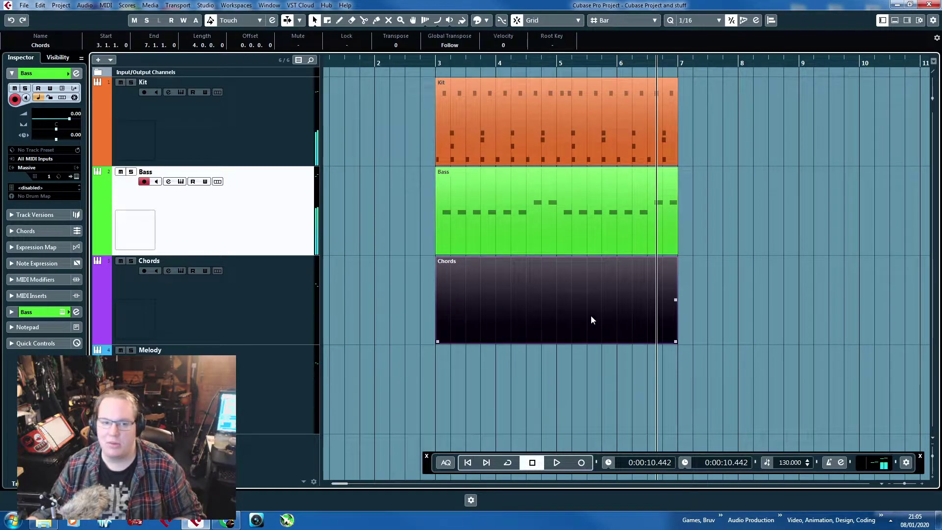
In the Chords part, build a chord of B2, D3 and F#3 from bar 3, lengthened to end at 4.4.3.
{"action": "double_click", "coordinate": [591, 315]}
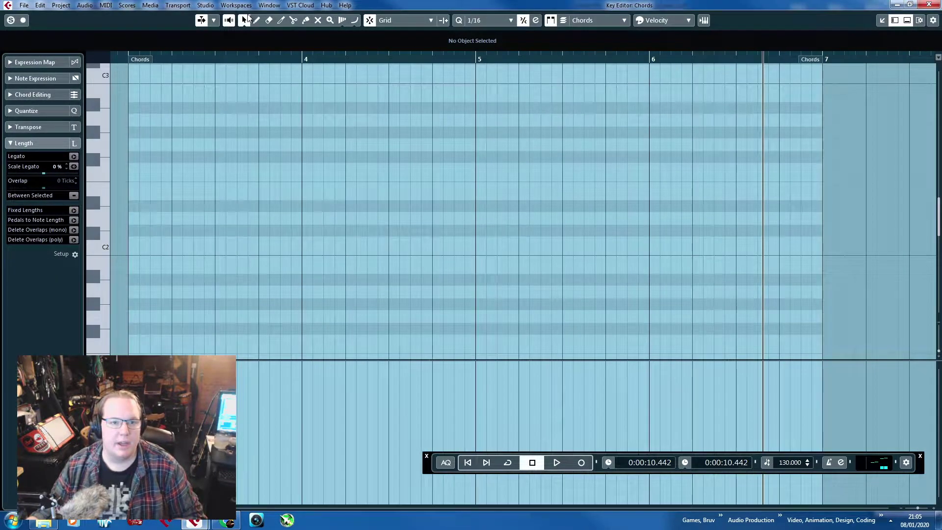
{"action": "mouse_move", "coordinate": [141, 173]}
{"action": "left_mouse_down"}
{"action": "mouse_move", "coordinate": [194, 171]}
{"action": "mouse_move", "coordinate": [152, 265]}
{"action": "mouse_move", "coordinate": [157, 99]}
{"action": "left_mouse_up"}
{"action": "scroll", "coordinate": [219, 269], "scroll_direction": "up", "scroll_amount": 3}
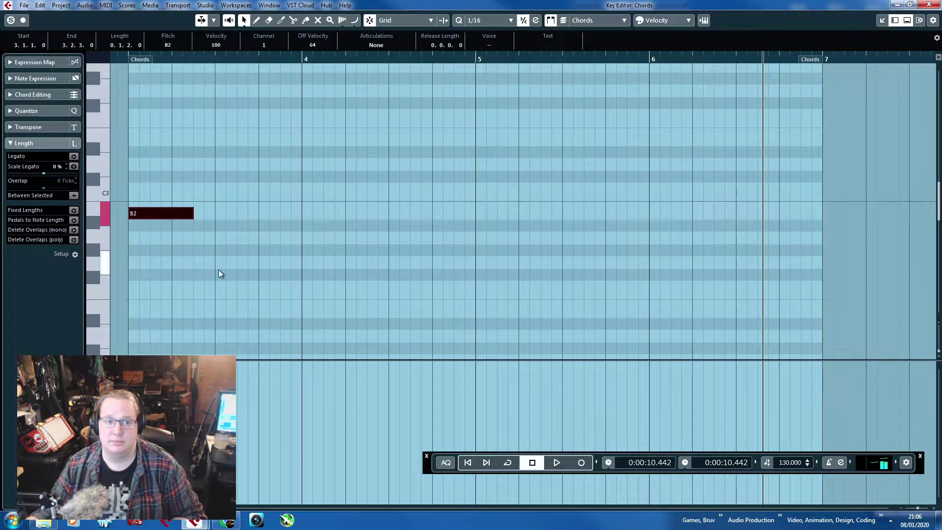
{"action": "key", "text": "ctrl+d"}
{"action": "left_click_drag", "start_coordinate": [227, 213], "coordinate": [163, 105]}
{"action": "key", "text": "ctrl+d"}
{"action": "left_click_drag", "start_coordinate": [220, 107], "coordinate": [161, 166]}
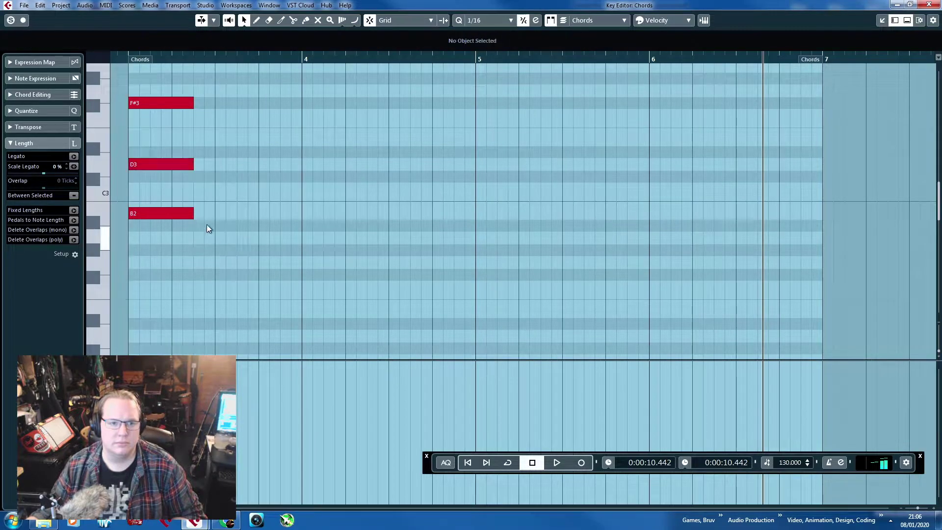
{"action": "key", "text": "ctrl+a"}
{"action": "left_click_drag", "start_coordinate": [193, 104], "coordinate": [459, 130]}
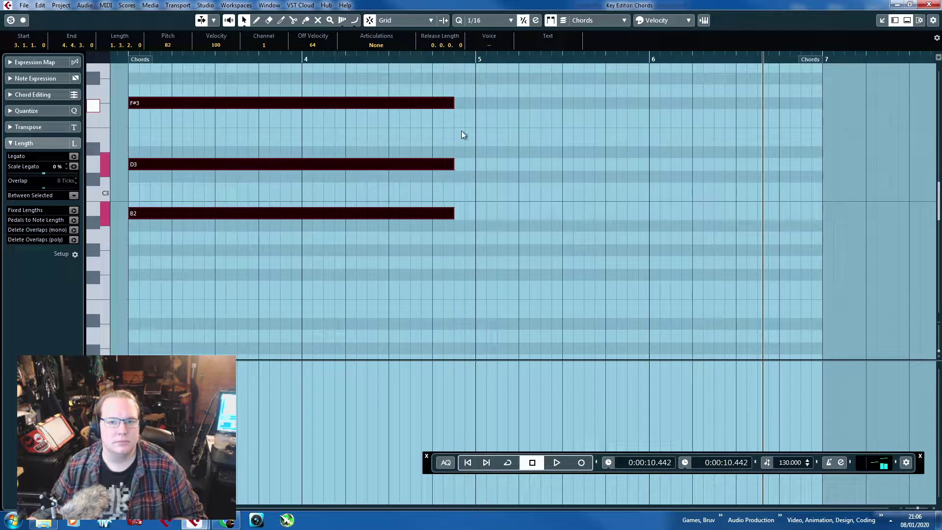
Duplicate the chord to bar 5, change its notes to A2, C#3 and E3, and close the Key Editor.
{"action": "key", "text": "ctrl+d"}
{"action": "left_click_drag", "start_coordinate": [529, 213], "coordinate": [533, 237]}
{"action": "left_click_drag", "start_coordinate": [495, 186], "coordinate": [497, 172]}
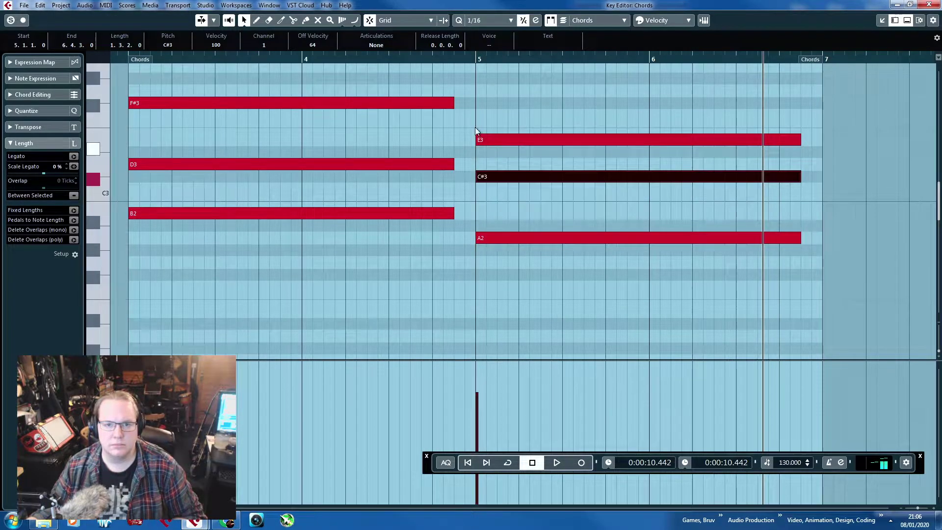
{"action": "left_click", "coordinate": [504, 87]}
{"action": "left_click", "coordinate": [927, 4]}
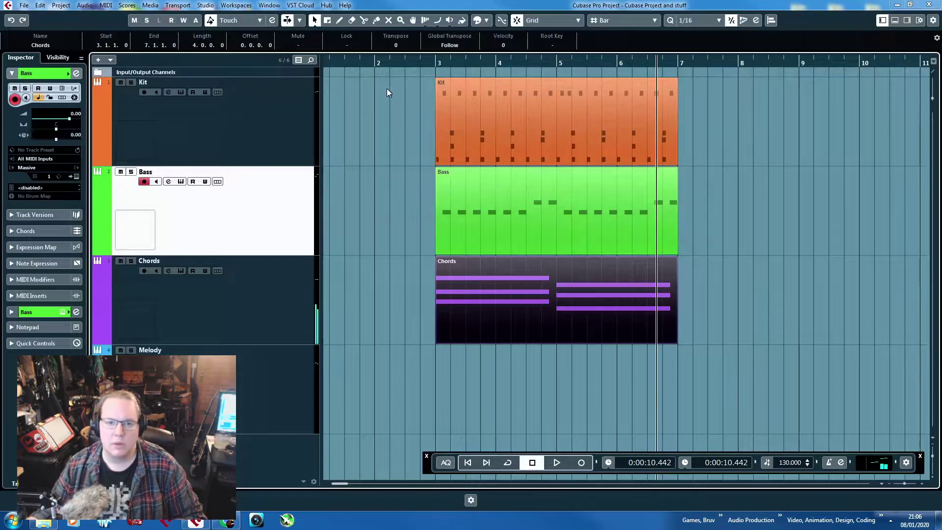
Play the arrangement and set the Chords track's volume to -8.
{"action": "key", "text": "space"}
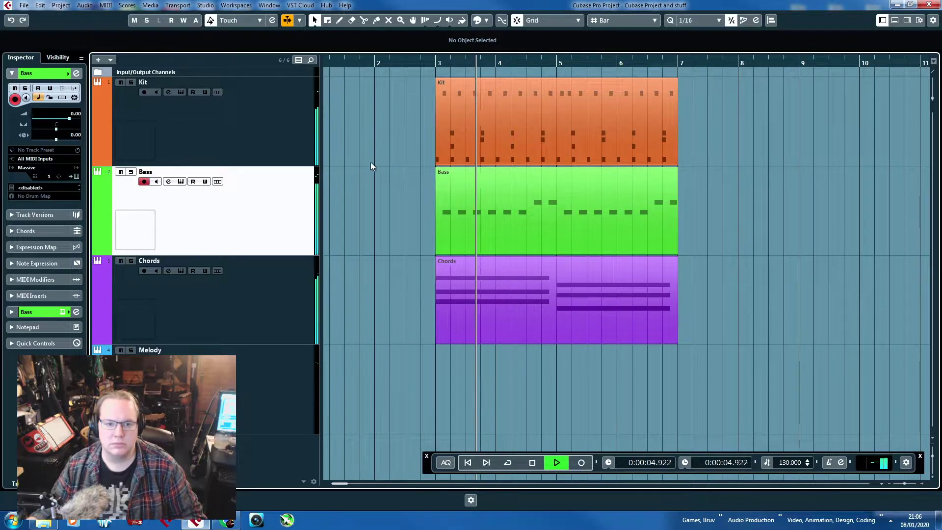
{"action": "key", "text": "Down"}
{"action": "double_click", "coordinate": [72, 114]}
{"action": "type", "text": "-8"}
{"action": "key", "text": "Return"}
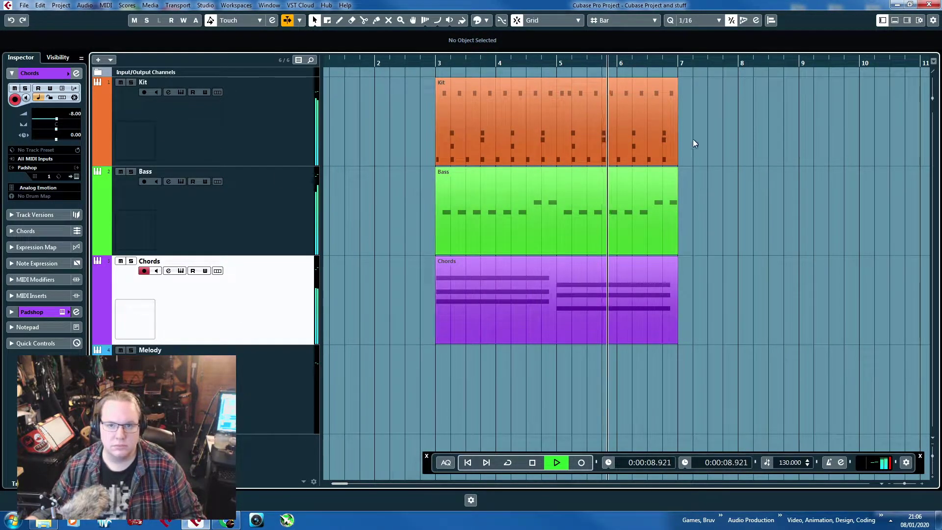
Set the locators from bar 3 to bar 7, stop playback and create an empty Melody part between them.
{"action": "left_click_drag", "start_coordinate": [437, 57], "coordinate": [678, 58]}
{"action": "key", "text": "space"}
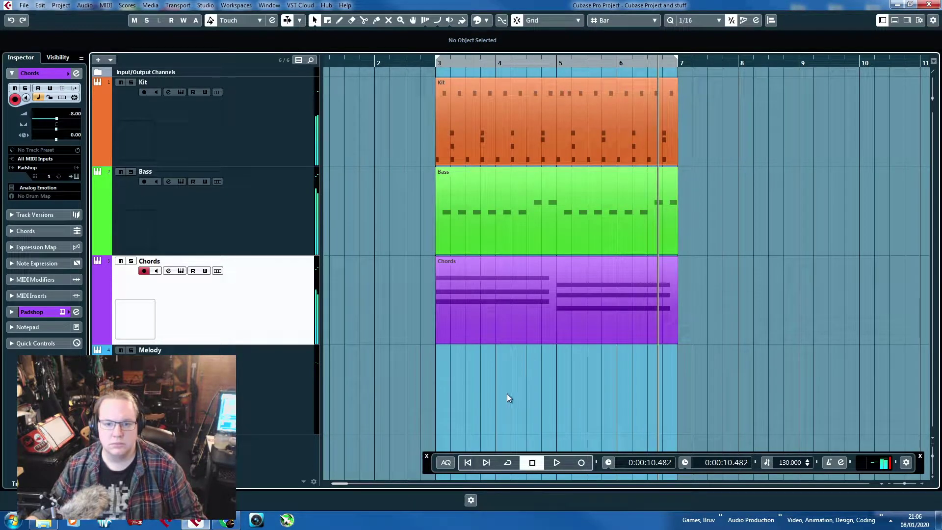
{"action": "double_click", "coordinate": [495, 390]}
Open the Melody part and enter eighth notes B3, F#4 and E4 in succession from the start of bar 3.
{"action": "double_click", "coordinate": [546, 408]}
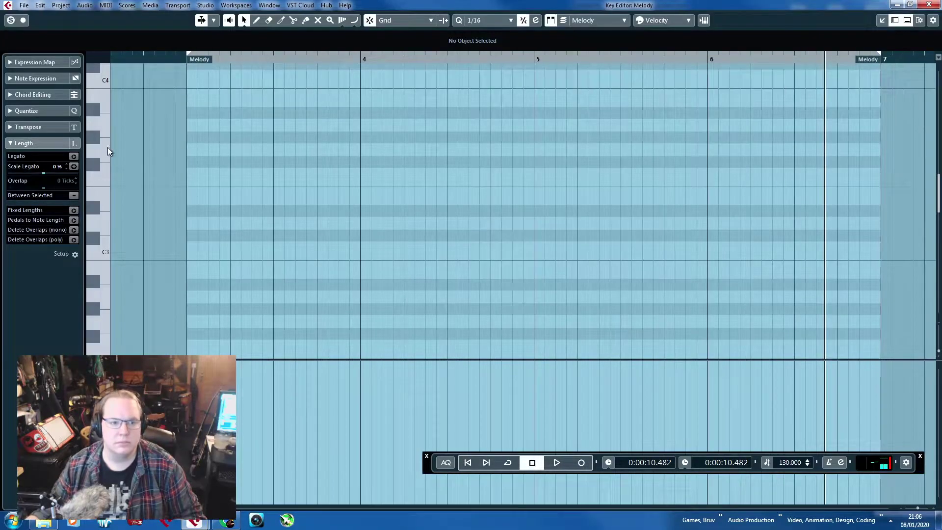
{"action": "scroll", "coordinate": [104, 271], "scroll_direction": "down", "scroll_amount": 3}
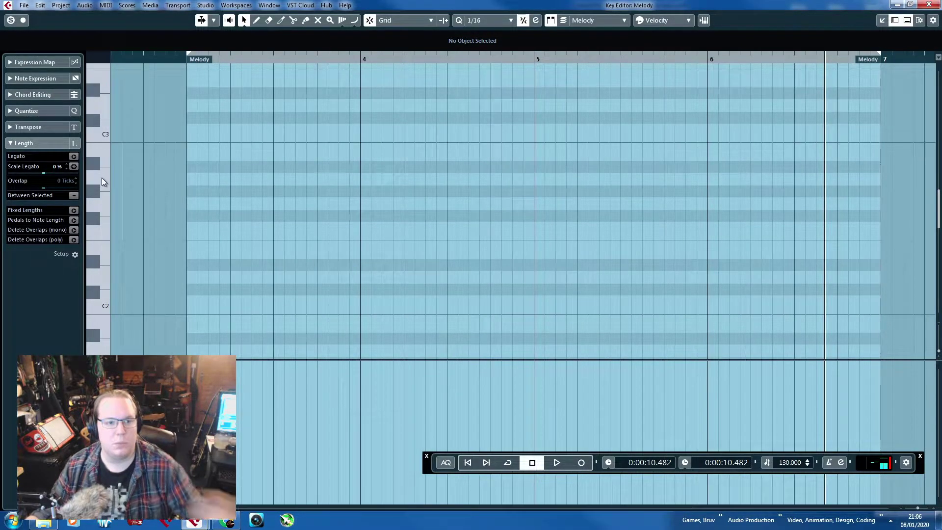
{"action": "scroll", "coordinate": [117, 250], "scroll_direction": "up", "scroll_amount": 3}
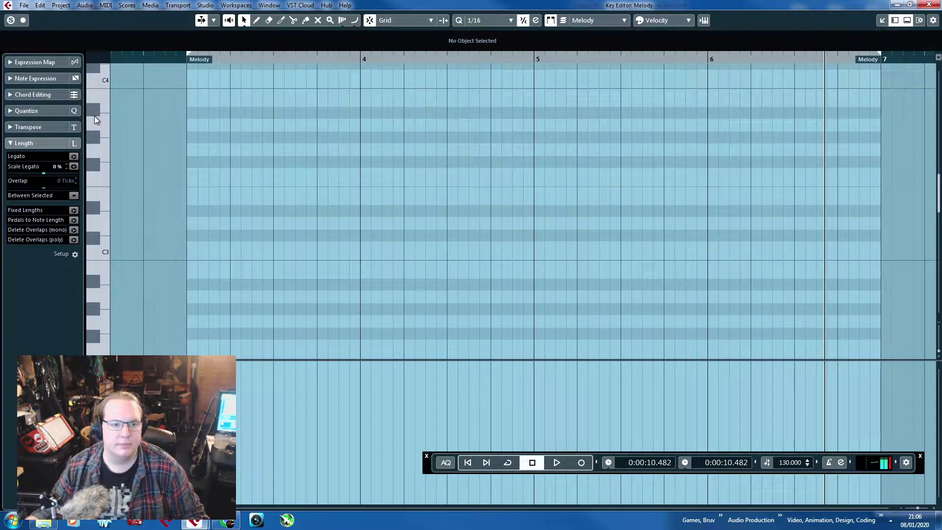
{"action": "scroll", "coordinate": [101, 149], "scroll_direction": "up", "scroll_amount": 3}
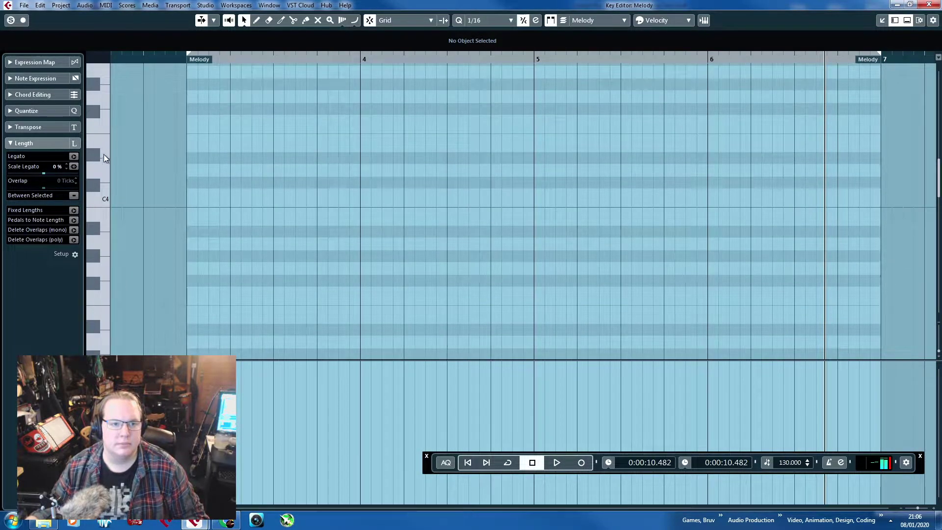
{"action": "mouse_move", "coordinate": [190, 219]}
{"action": "left_mouse_down"}
{"action": "mouse_move", "coordinate": [219, 220]}
{"action": "mouse_move", "coordinate": [209, 220]}
{"action": "mouse_move", "coordinate": [214, 110]}
{"action": "mouse_move", "coordinate": [261, 155]}
{"action": "mouse_move", "coordinate": [257, 138]}
{"action": "mouse_move", "coordinate": [258, 146]}
{"action": "left_mouse_up"}
{"action": "scroll", "coordinate": [219, 220], "scroll_direction": "up", "scroll_amount": 3}
{"action": "key", "text": "ctrl+d"}
{"action": "key", "text": "ctrl+d"}
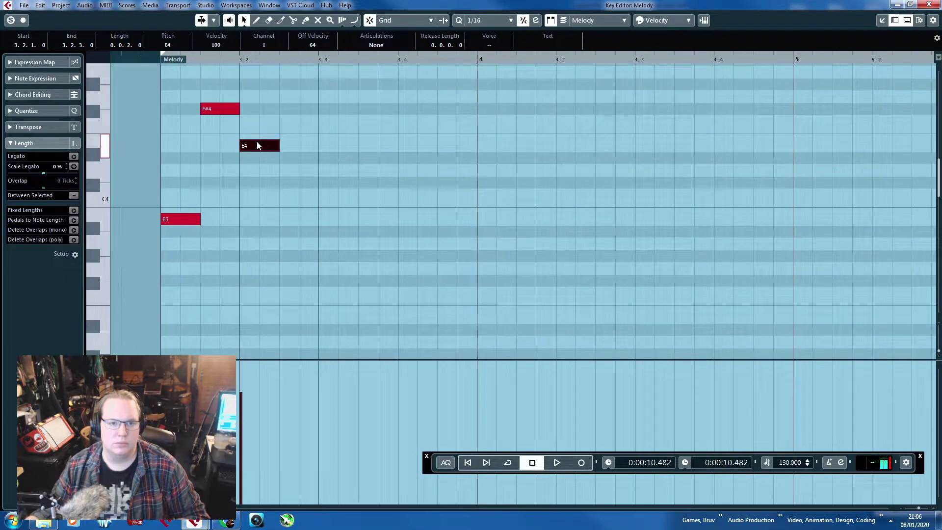
Play the opening notes of the melody from bar 3 and stop playback.
{"action": "left_click", "coordinate": [157, 69]}
{"action": "left_click", "coordinate": [158, 60]}
{"action": "key", "text": "space"}
{"action": "key", "text": "space"}
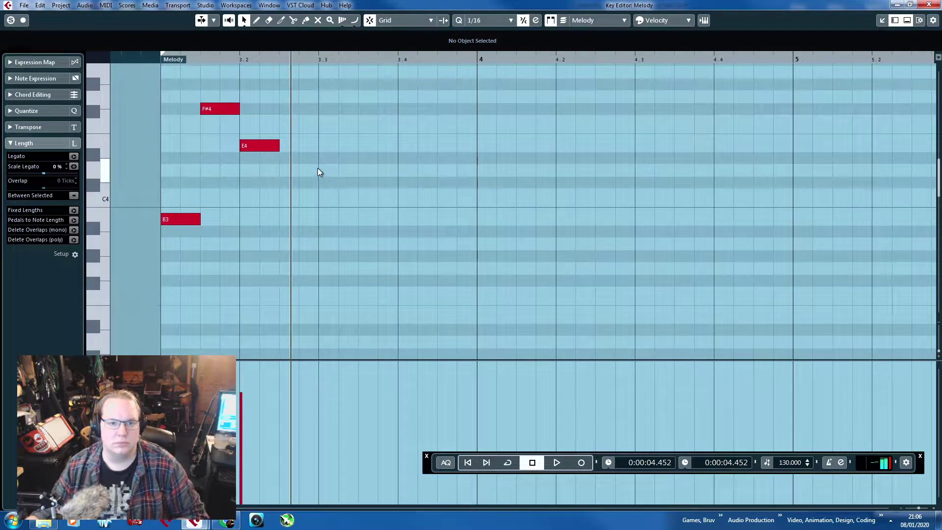
Duplicate the E4 note to 3.2.3, lower the copy to B3 and play the phrase.
{"action": "left_click", "coordinate": [267, 146]}
{"action": "key", "text": "ctrl+d"}
{"action": "left_click_drag", "start_coordinate": [306, 155], "coordinate": [307, 222]}
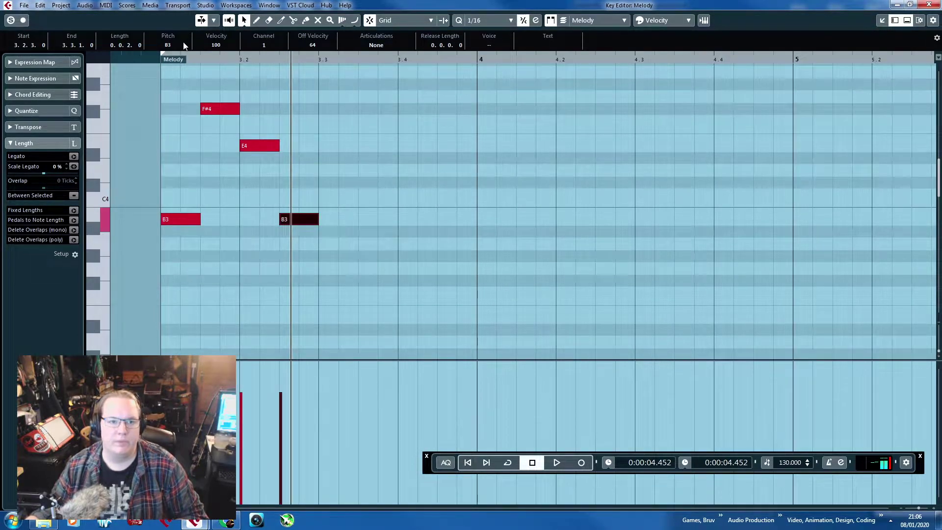
{"action": "key", "text": "space"}
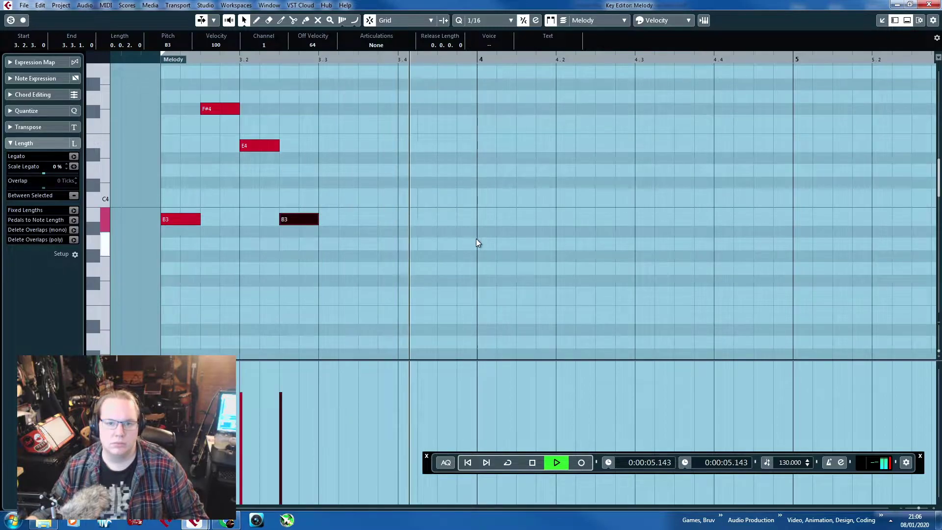
{"action": "key", "text": "space"}
Continue the melody in bar 4 with B3 eighth notes at 4.1.3, 4.2.3 and 4.3.3 and an A3 at 4.4.1.
{"action": "key", "text": "ctrl+d"}
{"action": "left_click_drag", "start_coordinate": [334, 222], "coordinate": [628, 220]}
{"action": "key", "text": "ctrl+d"}
{"action": "left_click", "coordinate": [481, 58]}
{"action": "key", "text": "space"}
{"action": "key", "text": "space"}
{"action": "mouse_move", "coordinate": [685, 237]}
{"action": "left_mouse_down"}
{"action": "mouse_move", "coordinate": [630, 214]}
{"action": "mouse_move", "coordinate": [692, 222]}
{"action": "left_mouse_up"}
{"action": "key", "text": "ctrl+d"}
{"action": "key", "text": "ctrl+d"}
{"action": "left_click_drag", "start_coordinate": [734, 221], "coordinate": [738, 244]}
Select the whole two-bar melody phrase and place a duplicate of it at the start of bar 5.
{"action": "scroll", "coordinate": [740, 256], "scroll_direction": "down", "scroll_amount": 4}
{"action": "left_click_drag", "start_coordinate": [751, 311], "coordinate": [334, 87]}
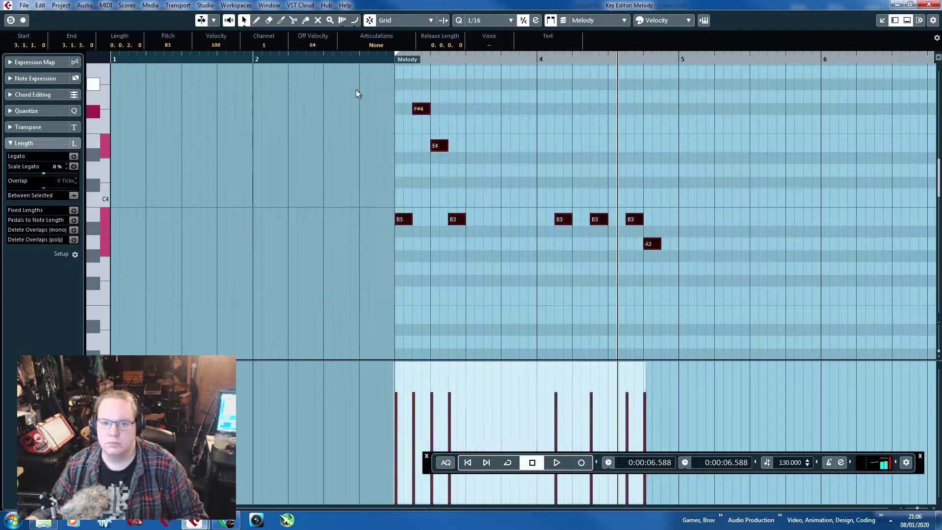
{"action": "key", "text": "ctrl+d"}
{"action": "scroll", "coordinate": [692, 211], "scroll_direction": "up", "scroll_amount": 2}
{"action": "left_click_drag", "start_coordinate": [665, 219], "coordinate": [689, 219]}
Play the repeated phrase and add a B3 at 5.4.1 and a C#4 at 5.4.3.
{"action": "key", "text": "space"}
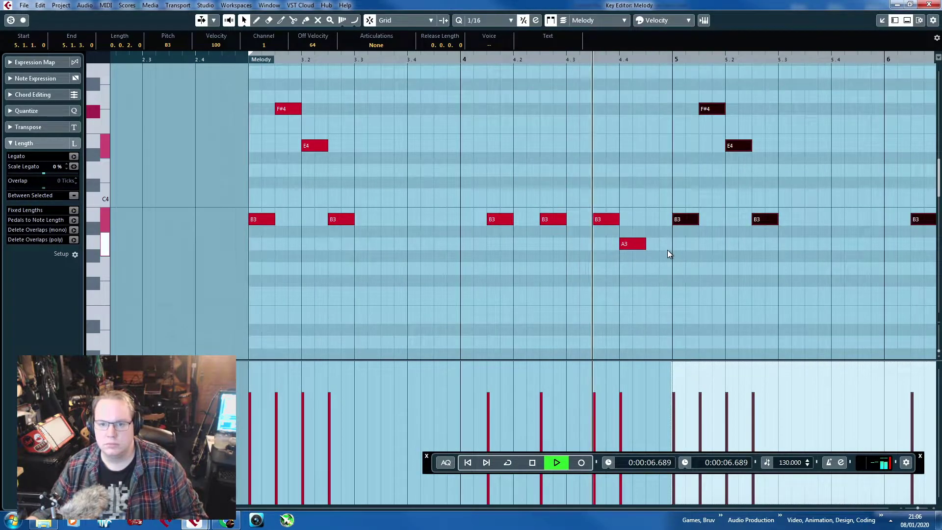
{"action": "scroll", "coordinate": [725, 302], "scroll_direction": "down", "scroll_amount": 3}
{"action": "scroll", "coordinate": [607, 264], "scroll_direction": "up", "scroll_amount": 1}
{"action": "left_click", "coordinate": [608, 261]}
{"action": "scroll", "coordinate": [608, 260], "scroll_direction": "up", "scroll_amount": 1}
{"action": "left_click_drag", "start_coordinate": [557, 271], "coordinate": [564, 184]}
{"action": "key", "text": "space"}
{"action": "key", "text": "ctrl+d"}
{"action": "key", "text": "ctrl+d"}
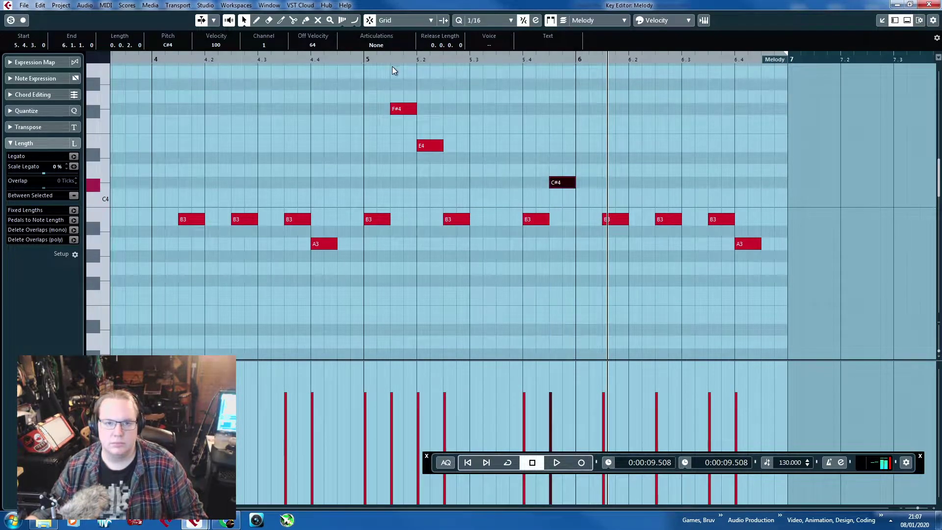
Play the second melody phrase to check the added notes, and stop playback.
{"action": "key", "text": "space"}
{"action": "left_click", "coordinate": [578, 172]}
{"action": "scroll", "coordinate": [578, 172], "scroll_direction": "down", "scroll_amount": 1}
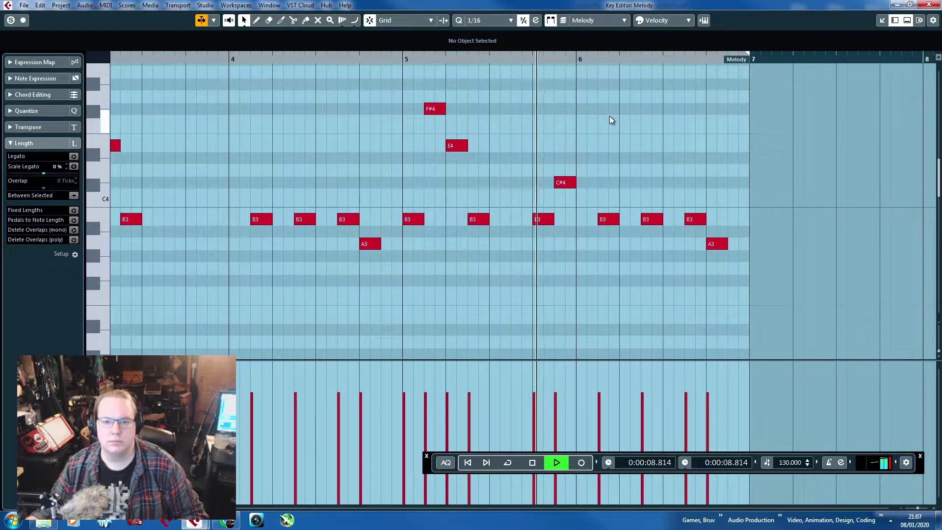
{"action": "key", "text": "space"}
In bar 6, raise the first two notes to C#4, make the third a quarter-note E4 from 6.3.1, and set the last to D#4.
{"action": "left_click", "coordinate": [615, 220]}
{"action": "left_click_drag", "start_coordinate": [602, 191], "coordinate": [709, 232]}
{"action": "left_click_drag", "start_coordinate": [694, 219], "coordinate": [705, 146]}
{"action": "left_click", "coordinate": [690, 193]}
{"action": "left_click_drag", "start_coordinate": [721, 245], "coordinate": [724, 162]}
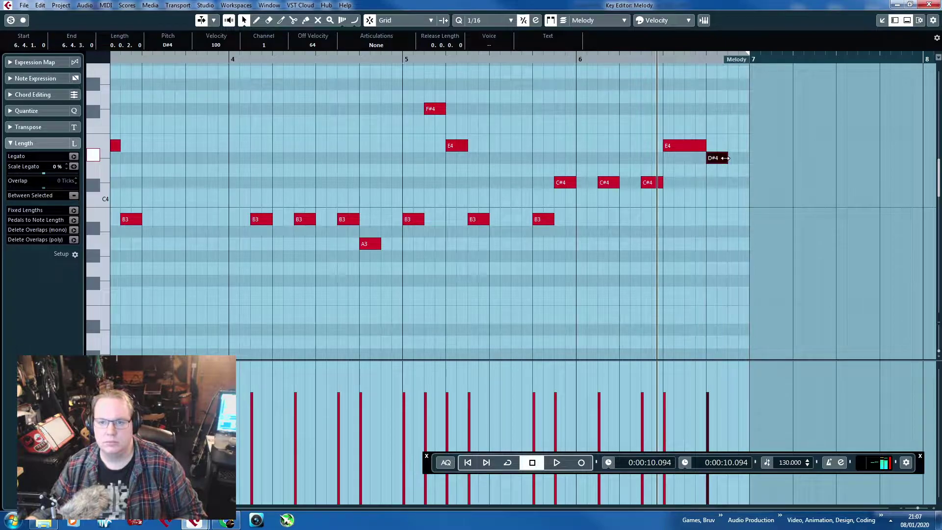
Close the Key Editor, play the full arrangement and lower the Melody track's volume.
{"action": "left_click", "coordinate": [929, 5]}
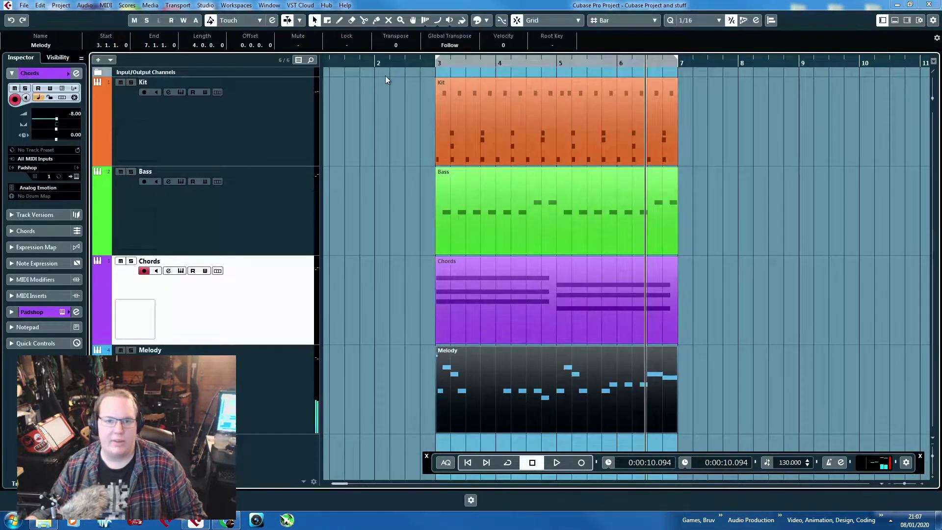
{"action": "key", "text": "space"}
{"action": "left_click", "coordinate": [270, 390]}
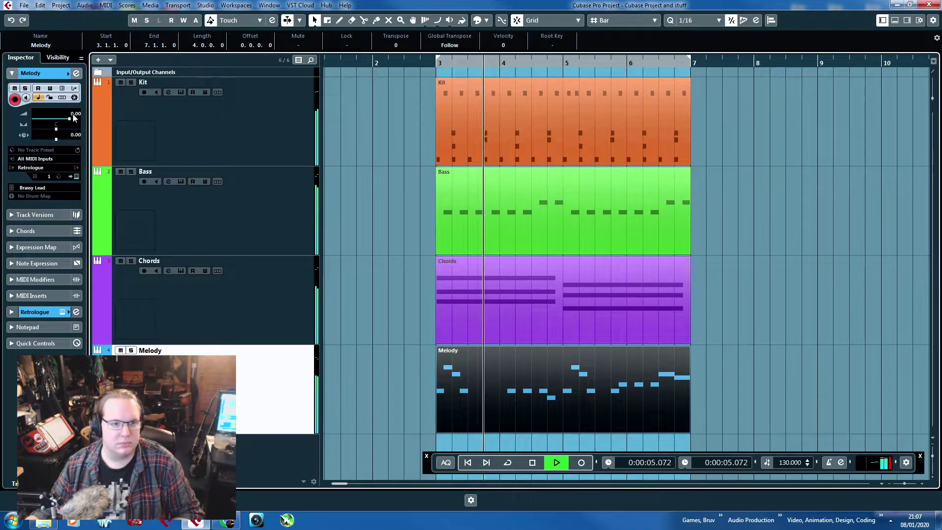
{"action": "scroll", "coordinate": [72, 118], "scroll_direction": "down", "scroll_amount": 8}
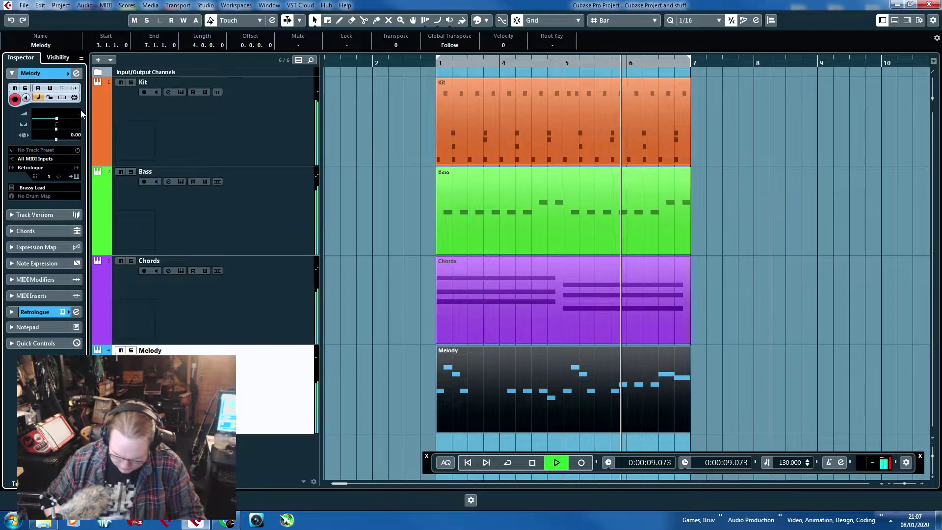
Stop playback, raise the last Melody note in bar 6 to F#4 in the Key Editor, and close the editor.
{"action": "left_click", "coordinate": [244, 300]}
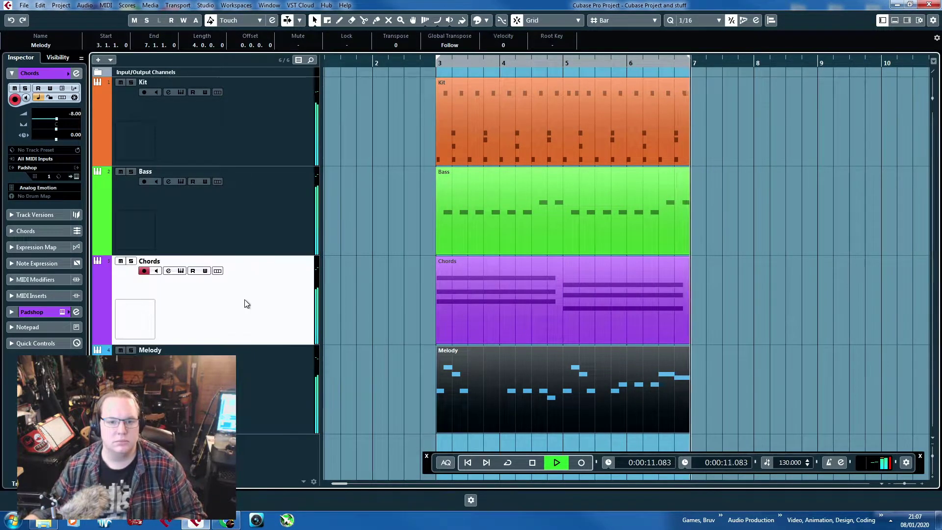
{"action": "double_click", "coordinate": [593, 357]}
{"action": "key", "text": "space"}
{"action": "left_click", "coordinate": [199, 173]}
{"action": "left_click_drag", "start_coordinate": [197, 160], "coordinate": [191, 117]}
{"action": "left_click", "coordinate": [197, 103]}
{"action": "scroll", "coordinate": [275, 103], "scroll_direction": "left", "scroll_amount": 2}
{"action": "left_click_drag", "start_coordinate": [271, 121], "coordinate": [270, 108]}
{"action": "scroll", "coordinate": [215, 110], "scroll_direction": "left", "scroll_amount": 2}
{"action": "left_click", "coordinate": [169, 109]}
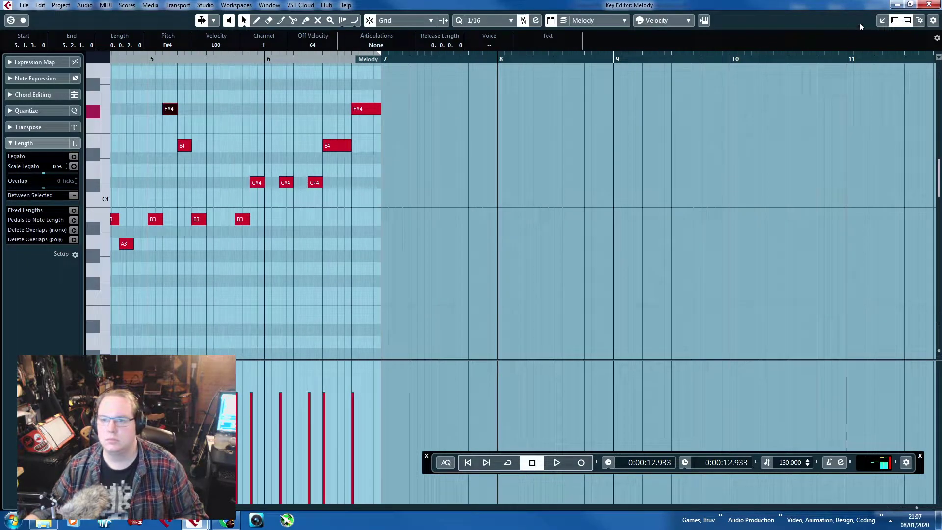
{"action": "left_click", "coordinate": [929, 5]}
Play the arrangement to check the changed melody ending, view the Chords track's Padshop instrument briefly, and stop playback.
{"action": "key", "text": "space"}
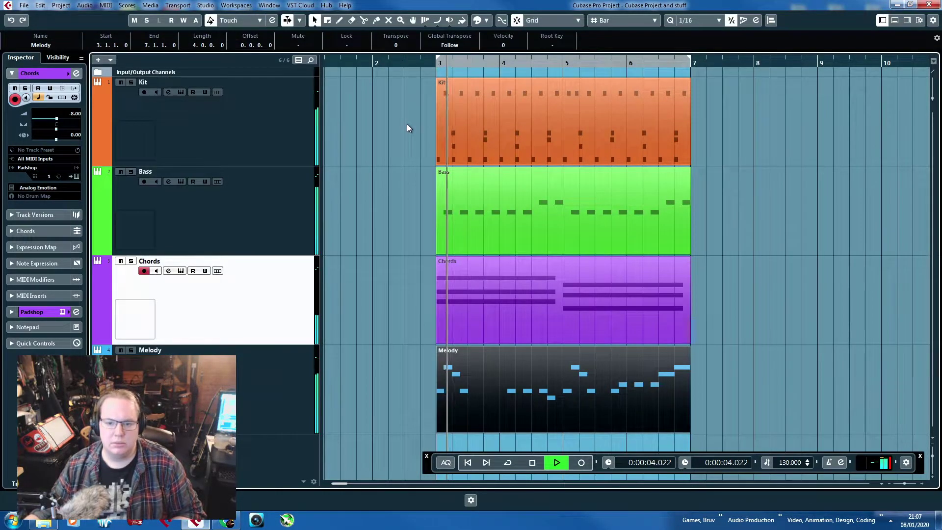
{"action": "key", "text": "f"}
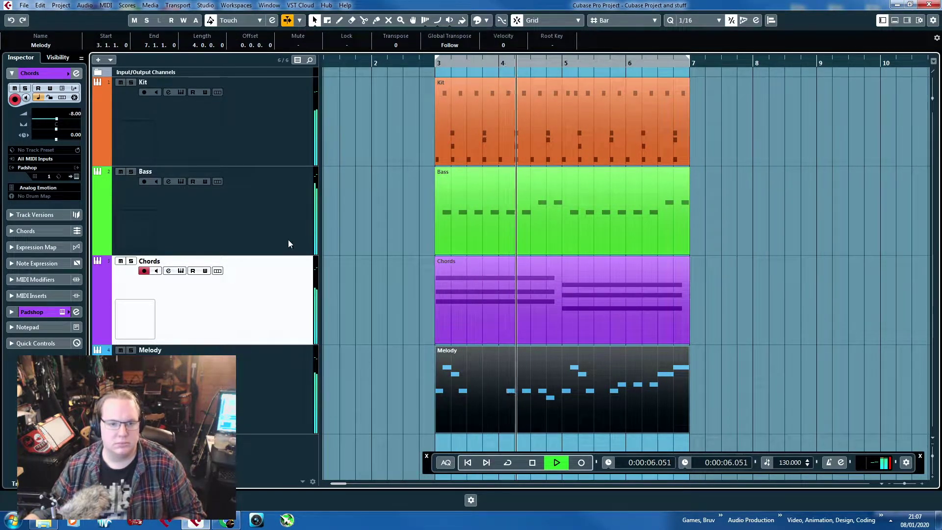
{"action": "left_click", "coordinate": [76, 176]}
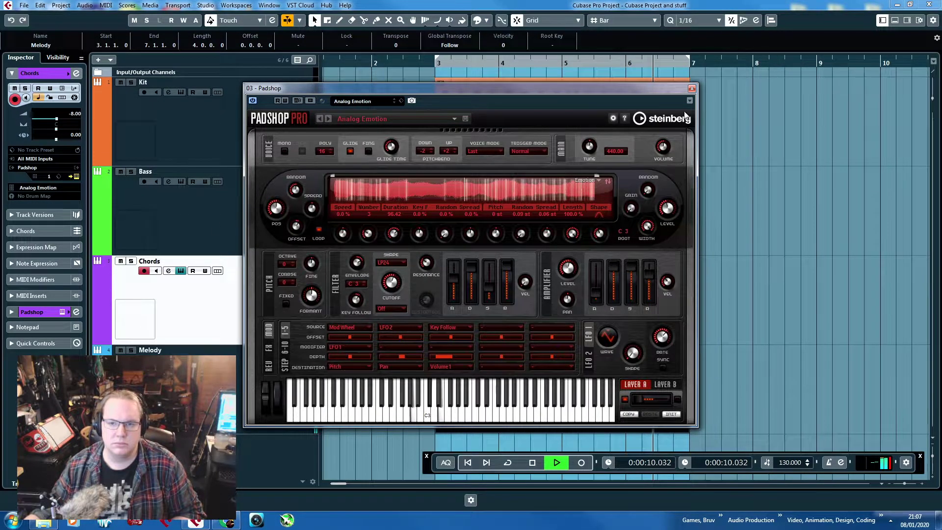
{"action": "left_click", "coordinate": [692, 88]}
{"action": "left_click", "coordinate": [749, 285]}
{"action": "scroll", "coordinate": [718, 350], "scroll_direction": "up", "scroll_amount": 2}
{"action": "key", "text": "space"}
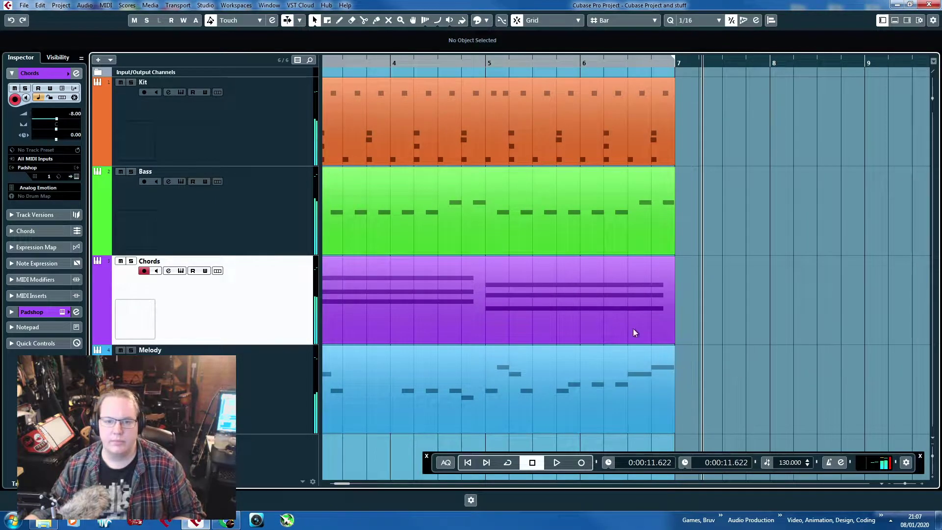
Move the playhead back to the start of bar 3 and turn on cycle mode for bars 3 to 7.
{"action": "scroll", "coordinate": [516, 231], "scroll_direction": "down", "scroll_amount": 2}
{"action": "left_click", "coordinate": [355, 64]}
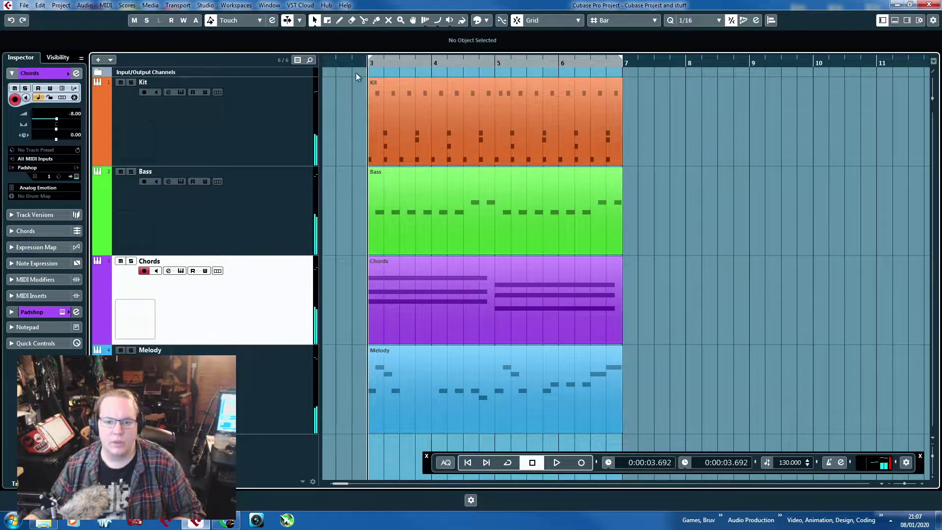
{"action": "left_click", "coordinate": [508, 463]}
{"action": "scroll", "coordinate": [348, 300], "scroll_direction": "left", "scroll_amount": 2}
{"action": "scroll", "coordinate": [364, 325], "scroll_direction": "up", "scroll_amount": 2}
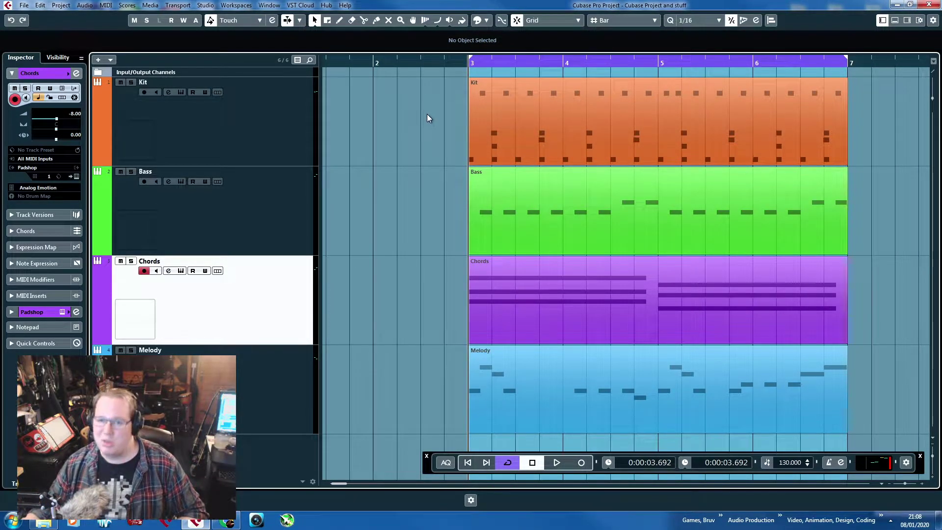
{"action": "key", "text": "space"}
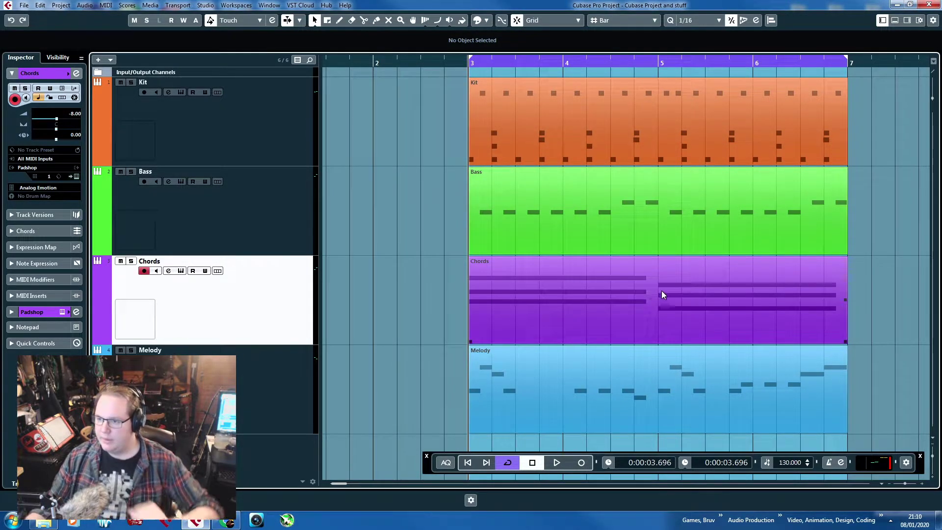
{"action": "key", "text": "F2"}
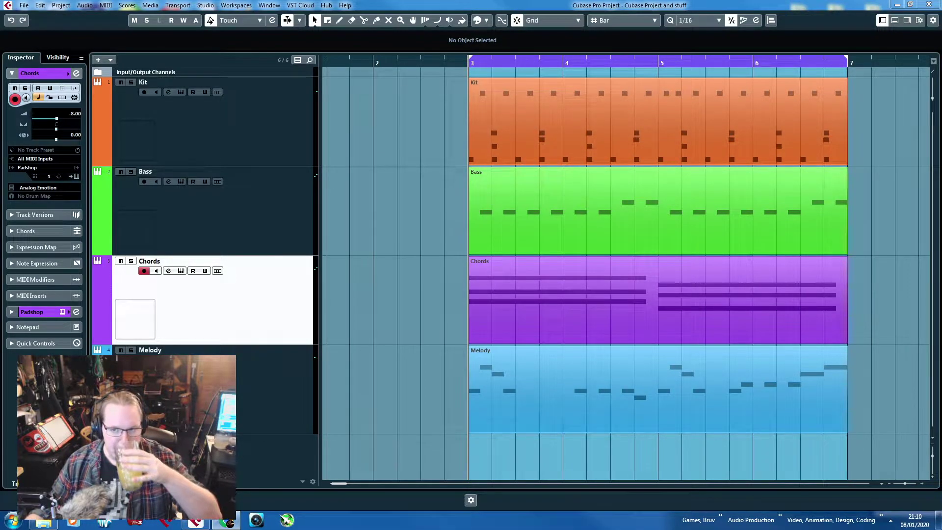
{"action": "key", "text": "F2"}
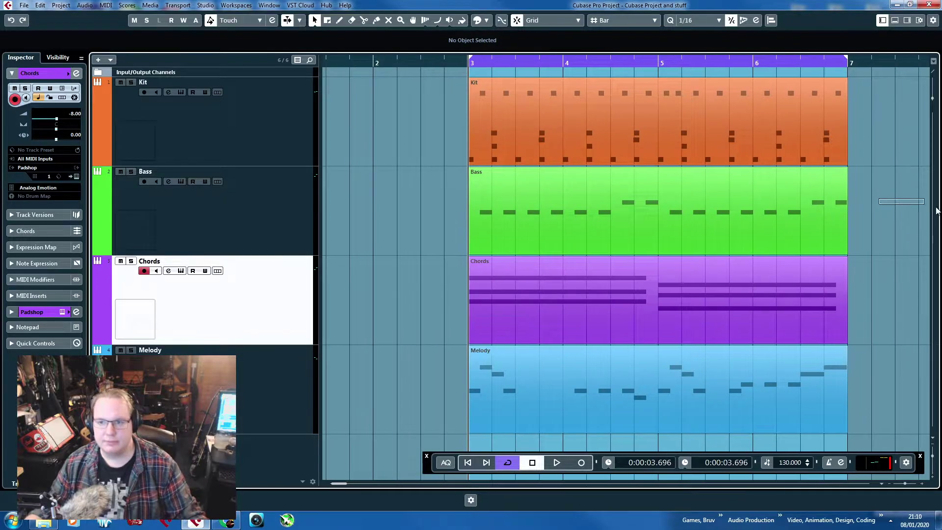
{"action": "scroll", "coordinate": [878, 198], "scroll_direction": "right", "scroll_amount": 3}
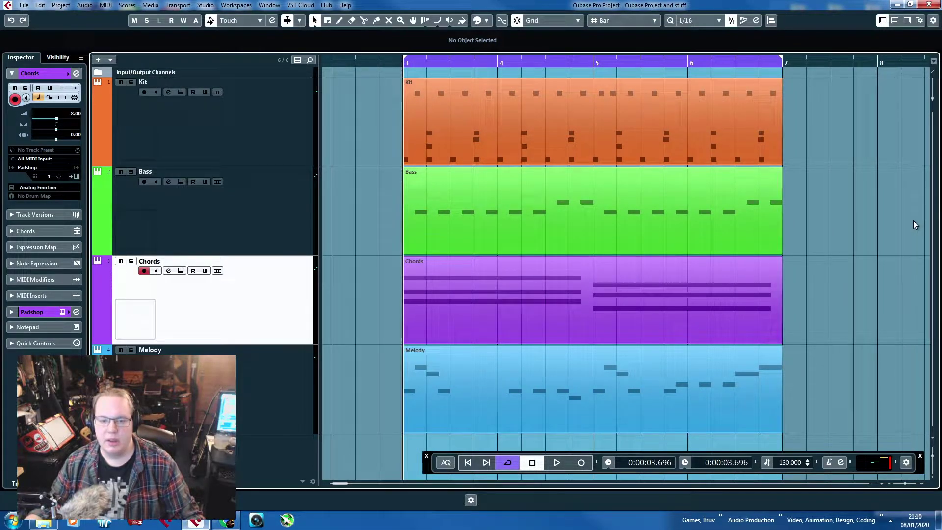
{"action": "key", "text": "F2"}
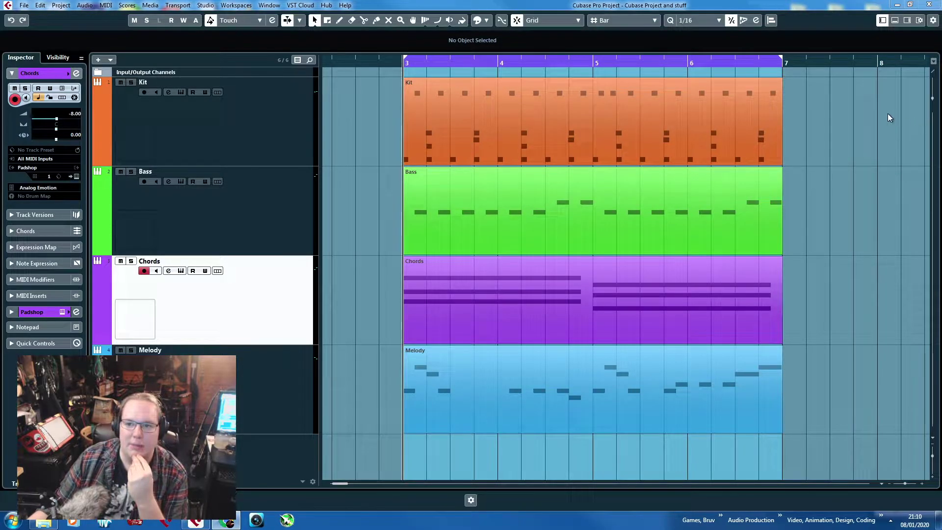
{"action": "key", "text": "F2"}
{"action": "left_click_drag", "start_coordinate": [790, 83], "coordinate": [864, 358]}
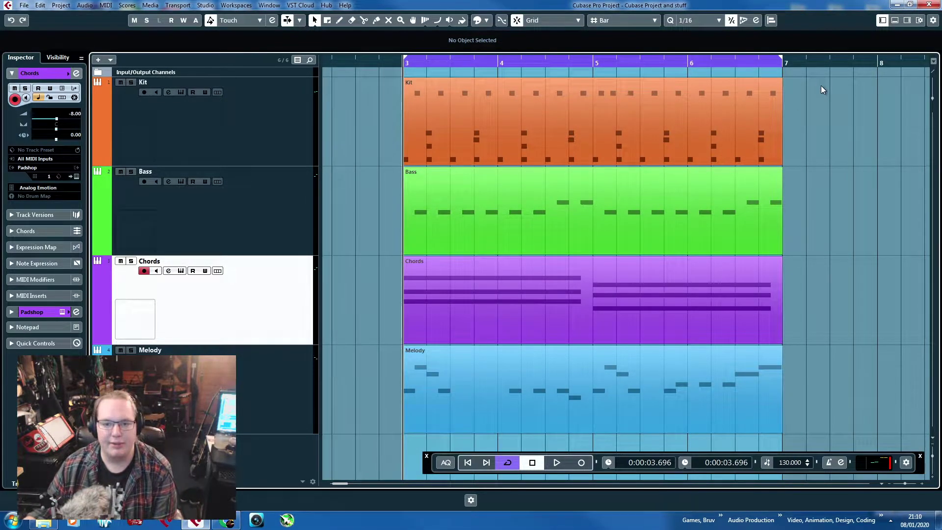
{"action": "left_click_drag", "start_coordinate": [787, 81], "coordinate": [917, 428]}
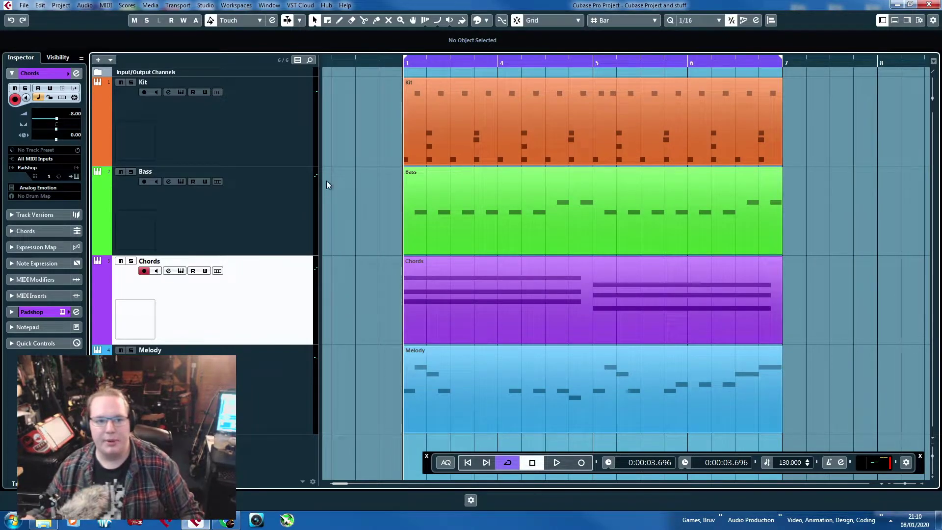
Change the instrument of the Kit track and of the Bass track to Kontakt 5.
{"action": "left_click", "coordinate": [305, 144]}
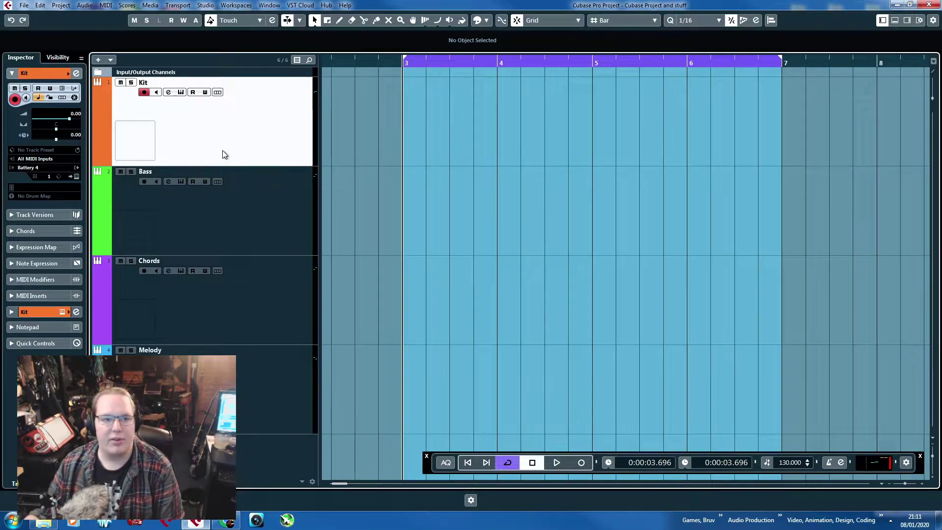
{"action": "left_click", "coordinate": [36, 167]}
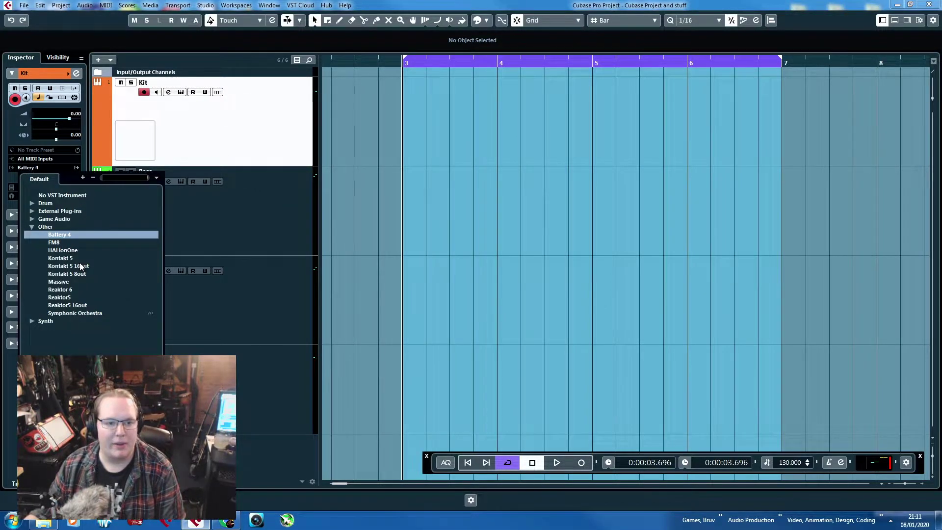
{"action": "key", "text": "Escape"}
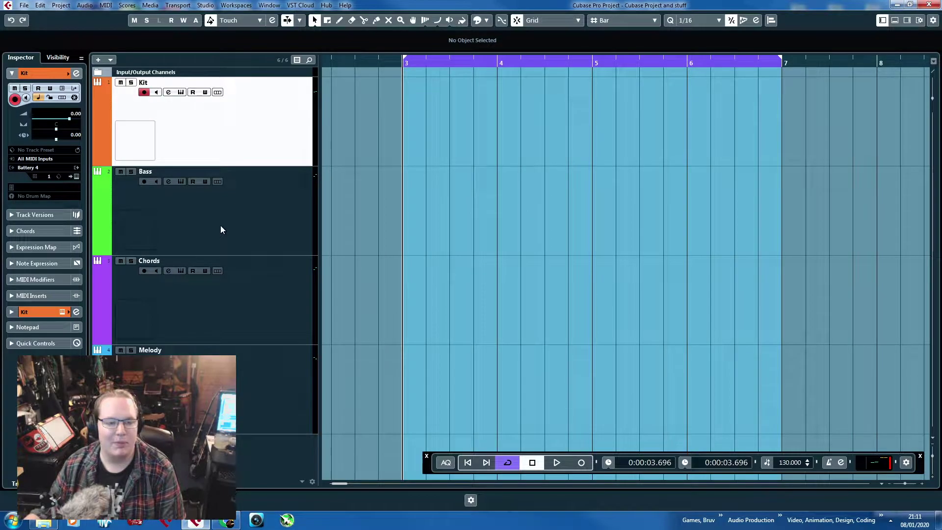
{"action": "left_click", "coordinate": [200, 216]}
{"action": "left_click", "coordinate": [32, 169]}
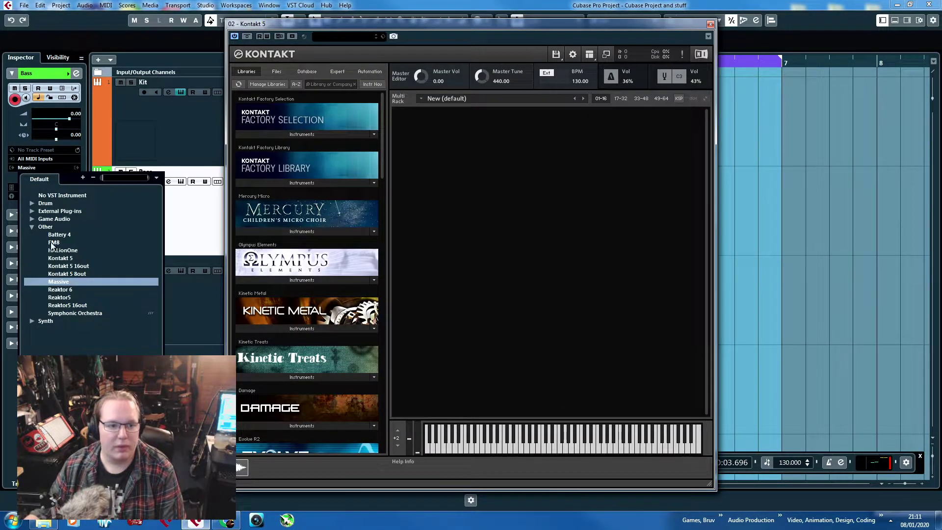
{"action": "left_click", "coordinate": [61, 261]}
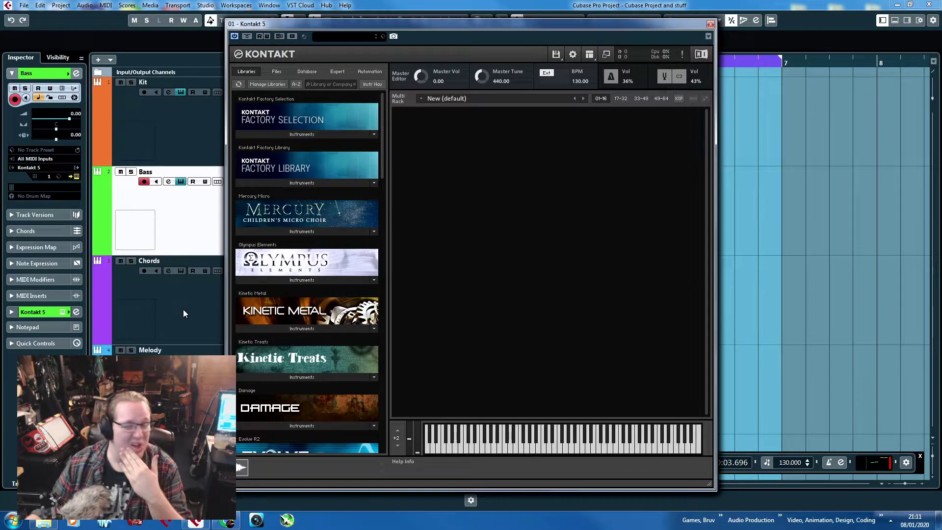
Change the instrument of the Chords track and of the Melody track to Kontakt 5.
{"action": "left_click", "coordinate": [184, 310]}
{"action": "left_click", "coordinate": [38, 168]}
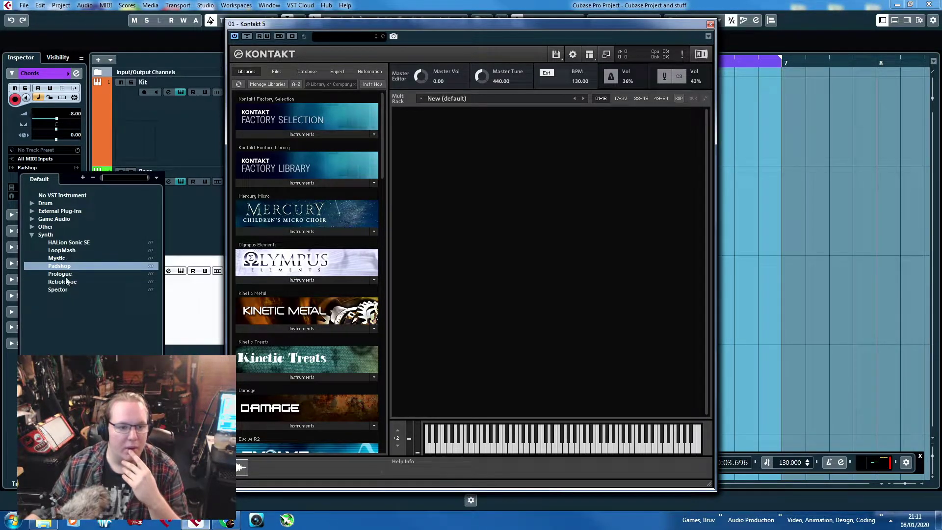
{"action": "left_click", "coordinate": [40, 227]}
{"action": "key", "text": "Escape"}
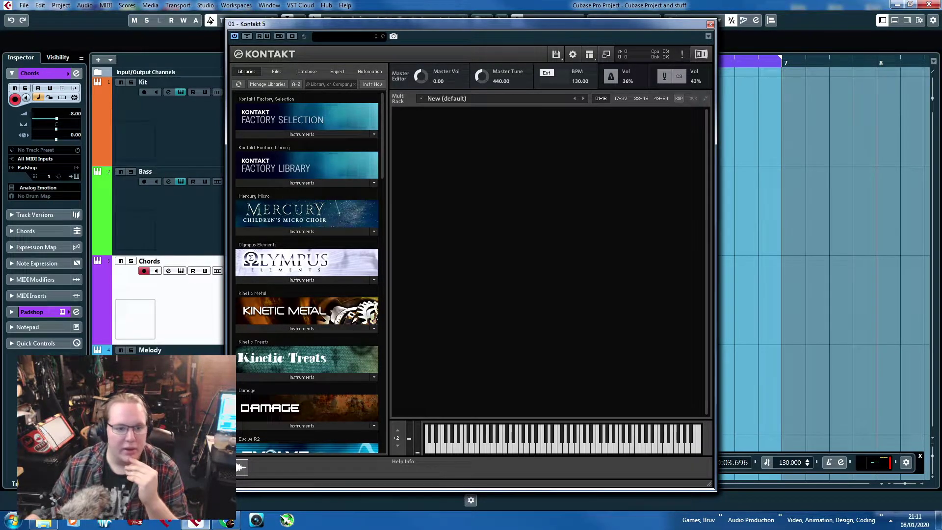
{"action": "key", "text": "Down"}
{"action": "left_click", "coordinate": [31, 168]}
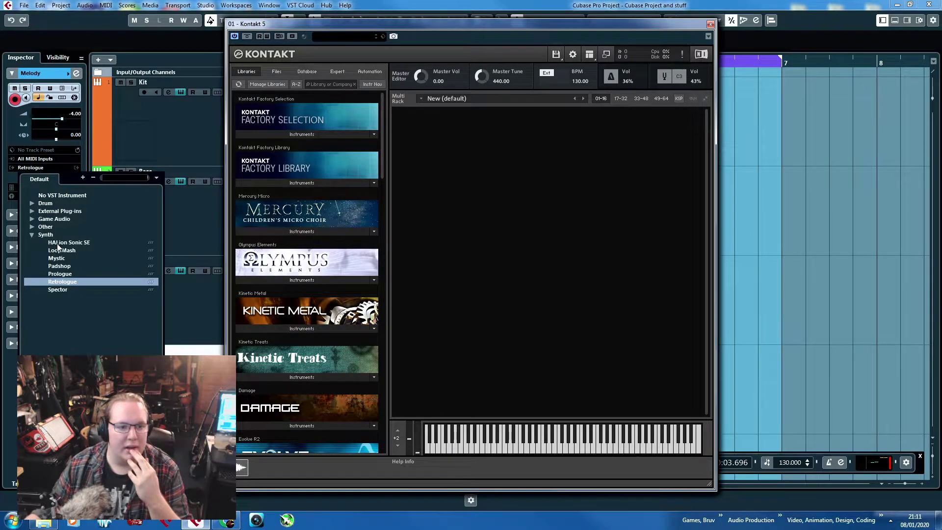
{"action": "left_click", "coordinate": [32, 226]}
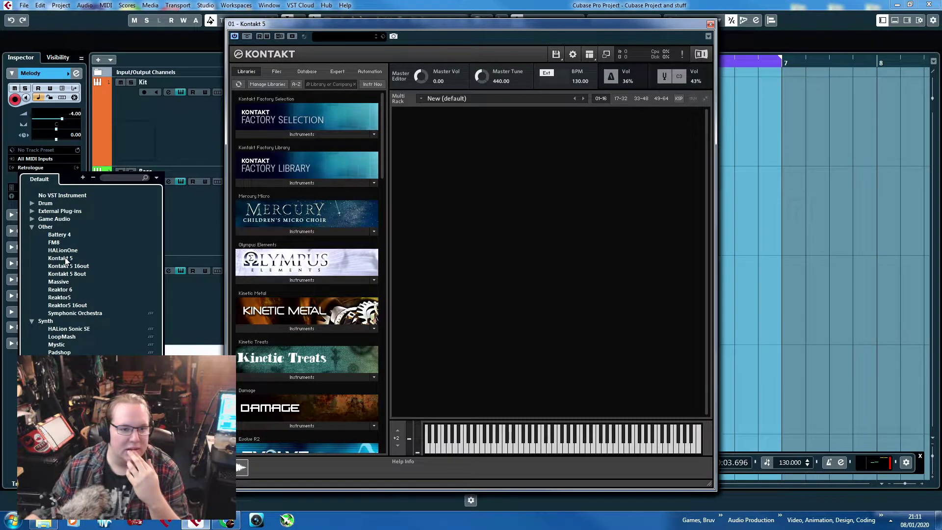
{"action": "left_click", "coordinate": [65, 257]}
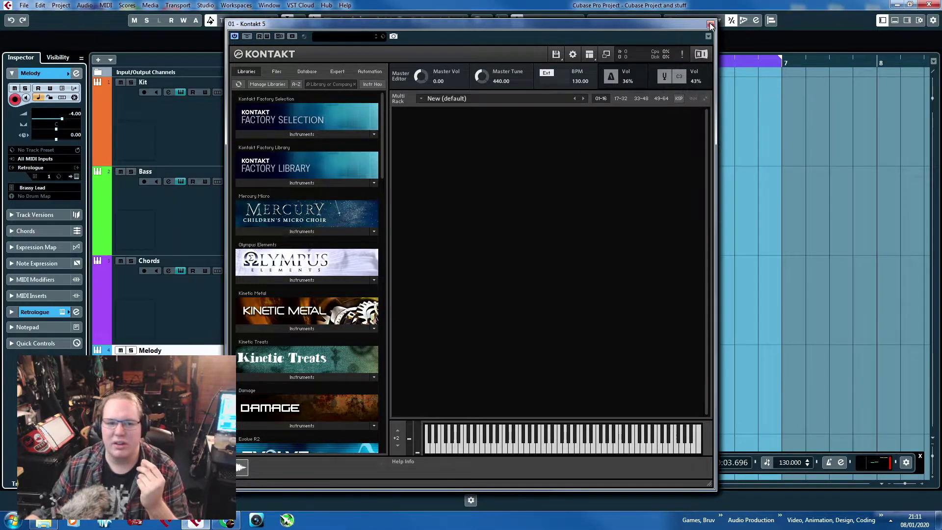
In the Kit track's Kontakt, load Ebony Kit - Full from the Abbey Road Vintage Drummer library.
{"action": "left_click_drag", "start_coordinate": [709, 29], "coordinate": [715, 23]}
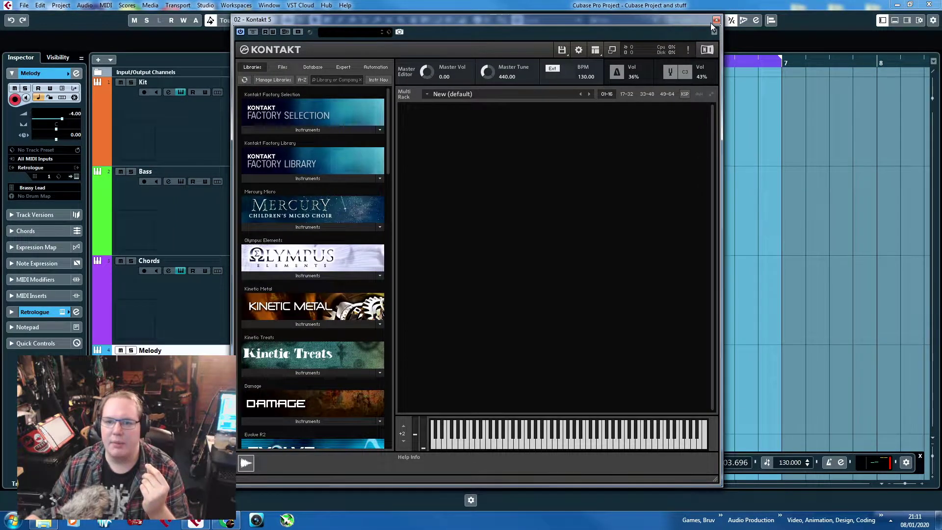
{"action": "left_click", "coordinate": [715, 22]}
{"action": "left_click", "coordinate": [259, 134]}
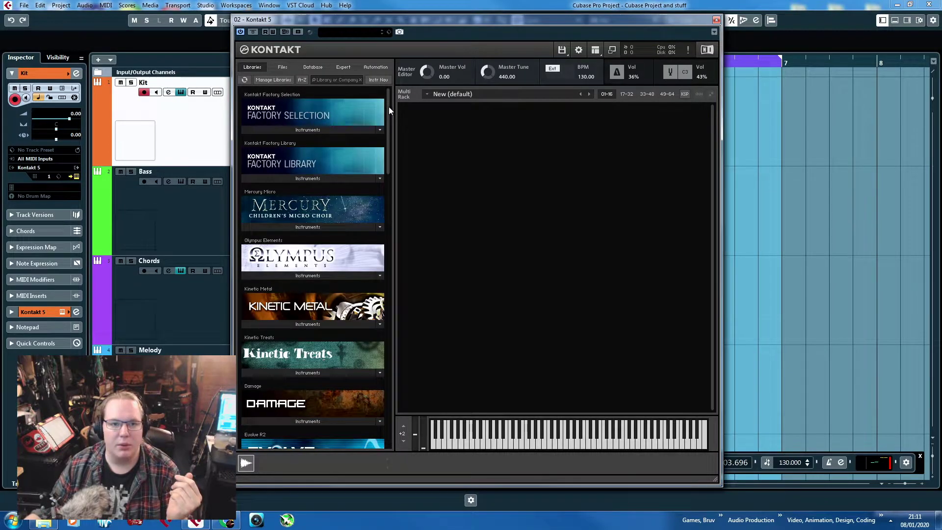
{"action": "left_click_drag", "start_coordinate": [389, 107], "coordinate": [449, 400]}
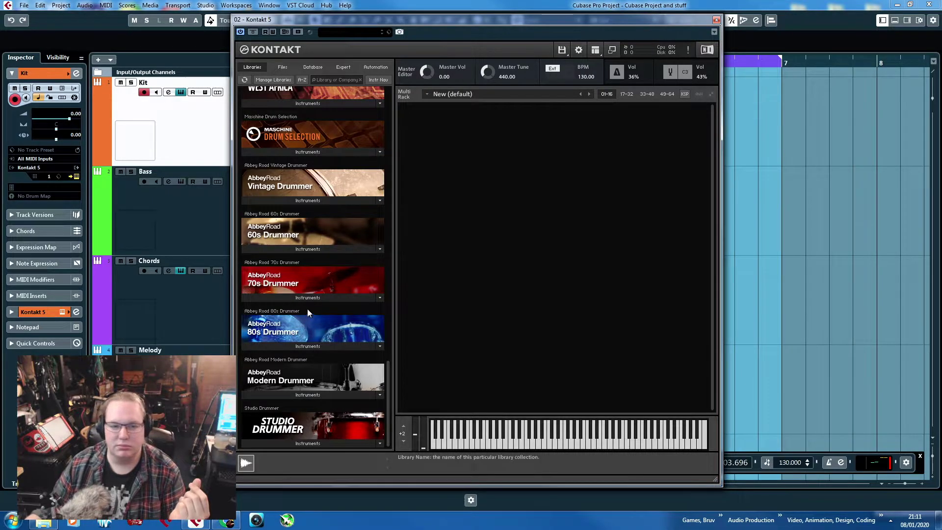
{"action": "left_click", "coordinate": [314, 297]}
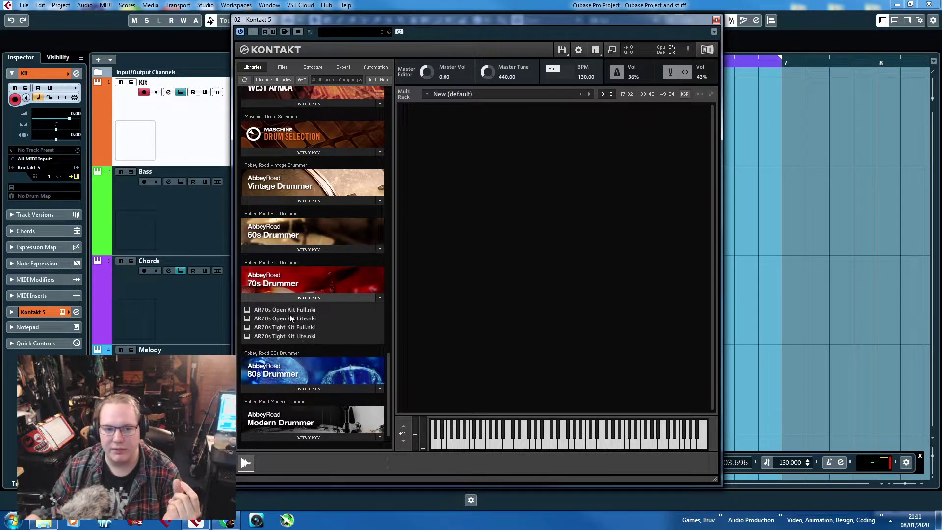
{"action": "left_click", "coordinate": [302, 201]}
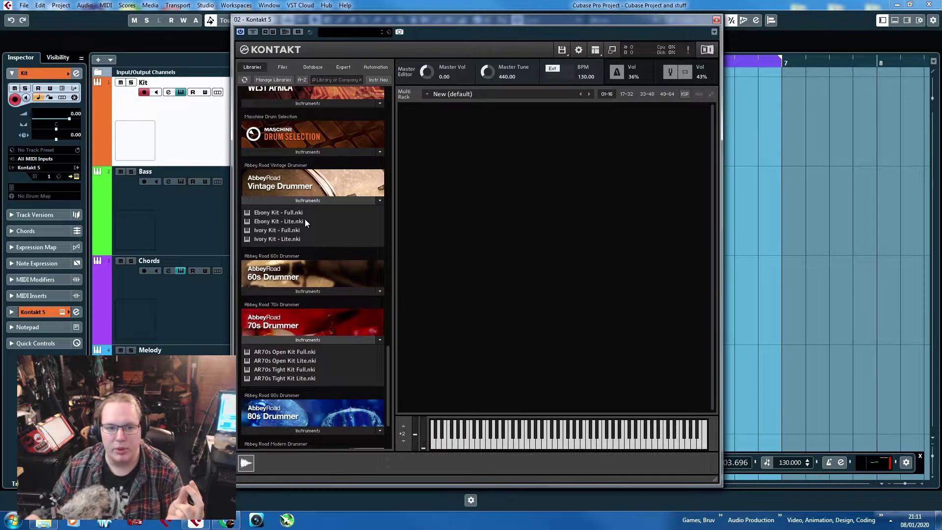
{"action": "double_click", "coordinate": [302, 214]}
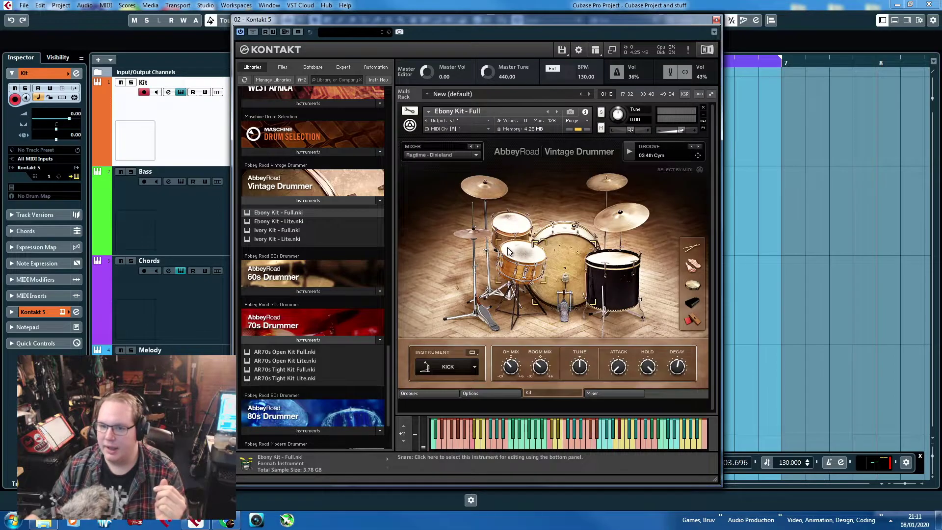
Set the vintage drum kit's mixer preset to Bebop - Hardbop and close its Kontakt window.
{"action": "left_click", "coordinate": [447, 155]}
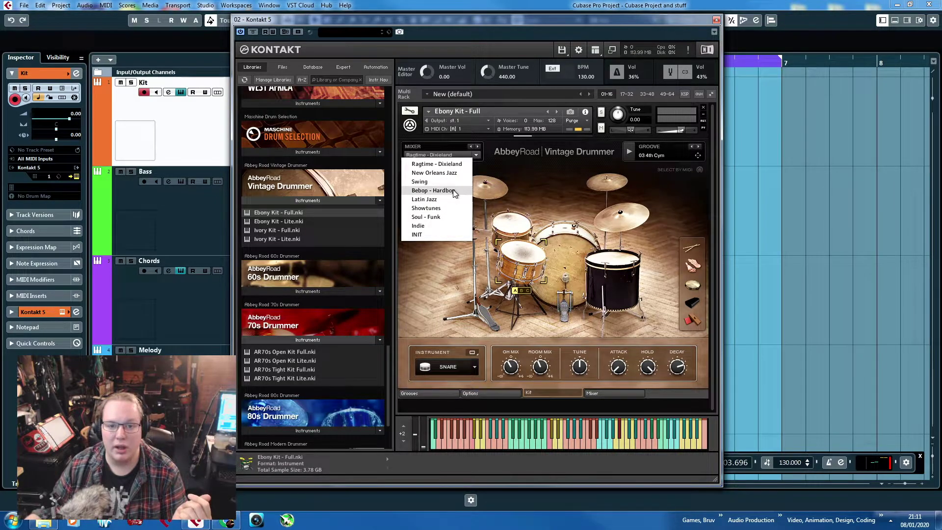
{"action": "left_click", "coordinate": [430, 191]}
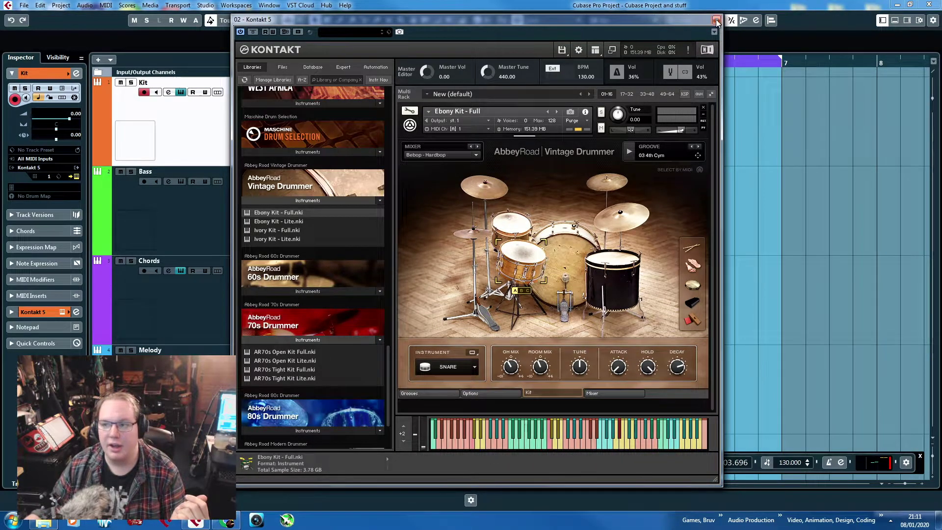
{"action": "left_click", "coordinate": [716, 20]}
In the Chords track's Kontakt, load Good Vibrato from the Scarbee A-200 folder of the Scarbee Vintage Keys library.
{"action": "left_click_drag", "start_coordinate": [564, 24], "coordinate": [477, 32]}
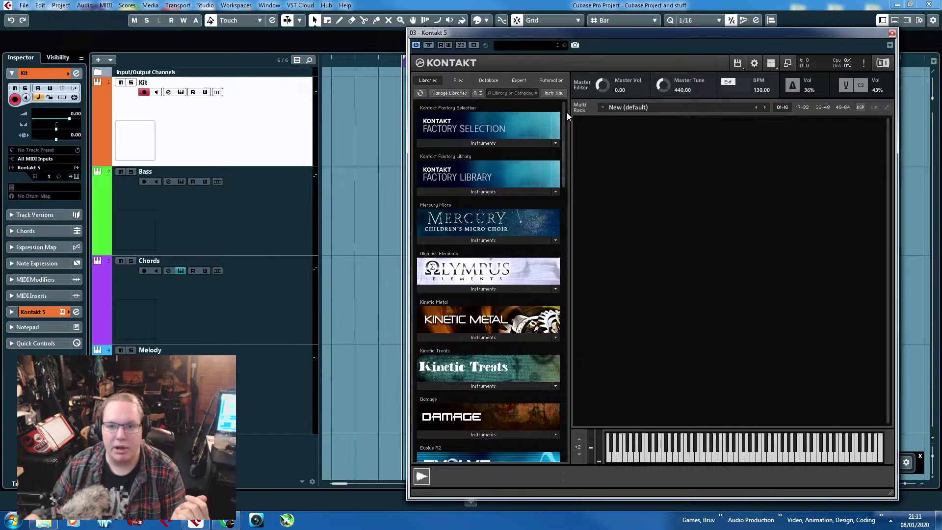
{"action": "left_click_drag", "start_coordinate": [565, 113], "coordinate": [568, 237]}
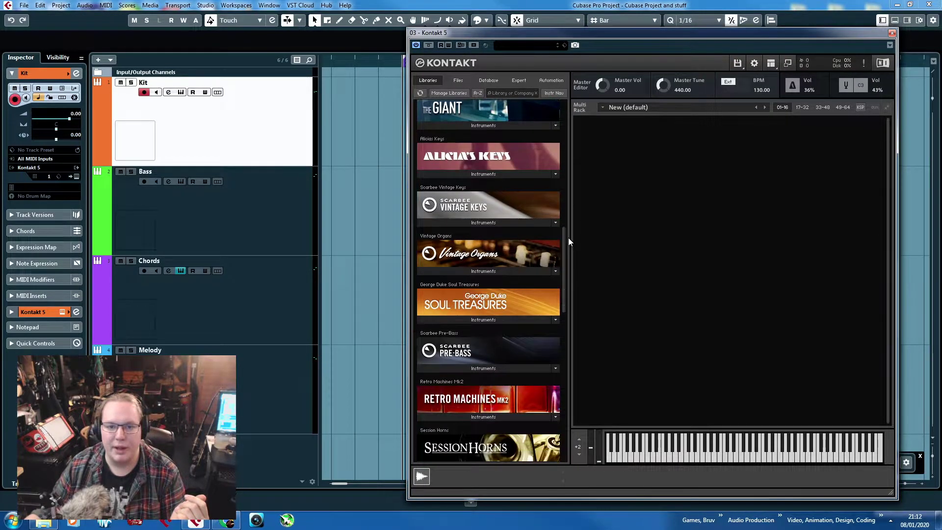
{"action": "left_click", "coordinate": [489, 224]}
{"action": "left_click", "coordinate": [469, 236]}
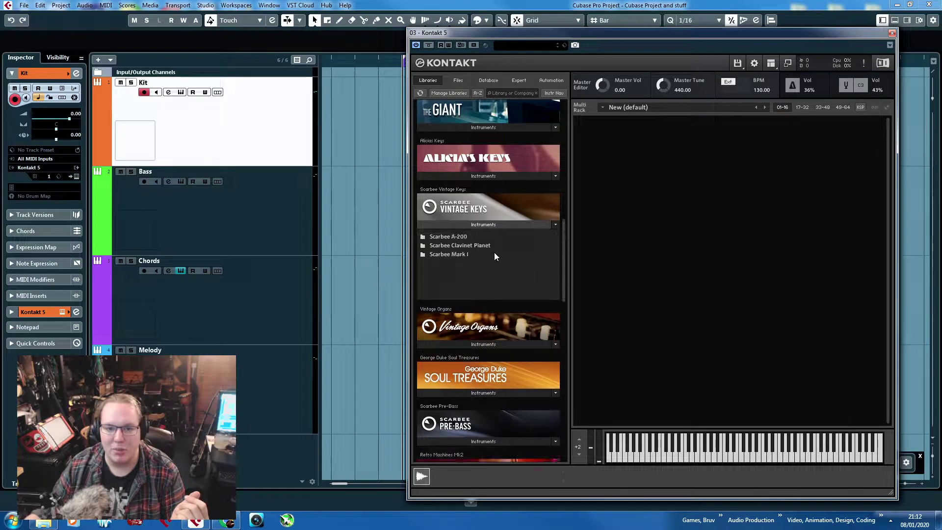
{"action": "left_click", "coordinate": [465, 239]}
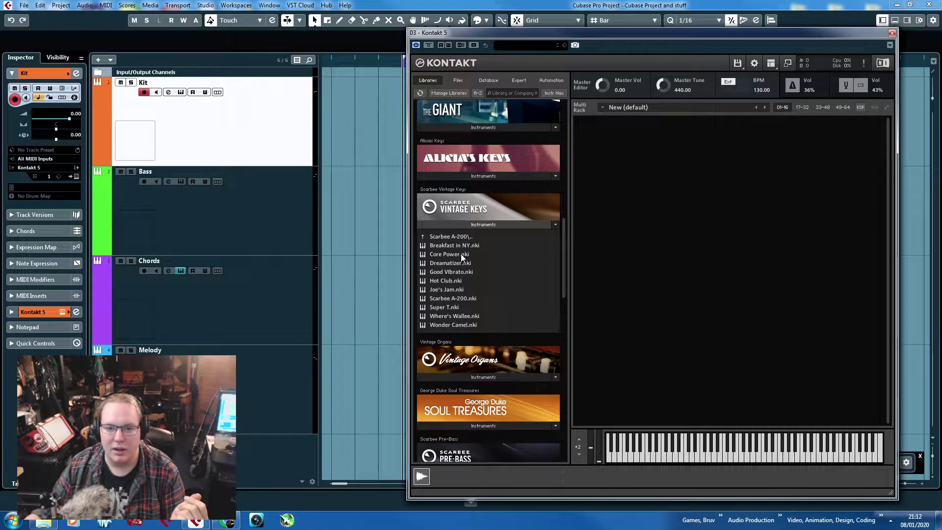
{"action": "double_click", "coordinate": [453, 271]}
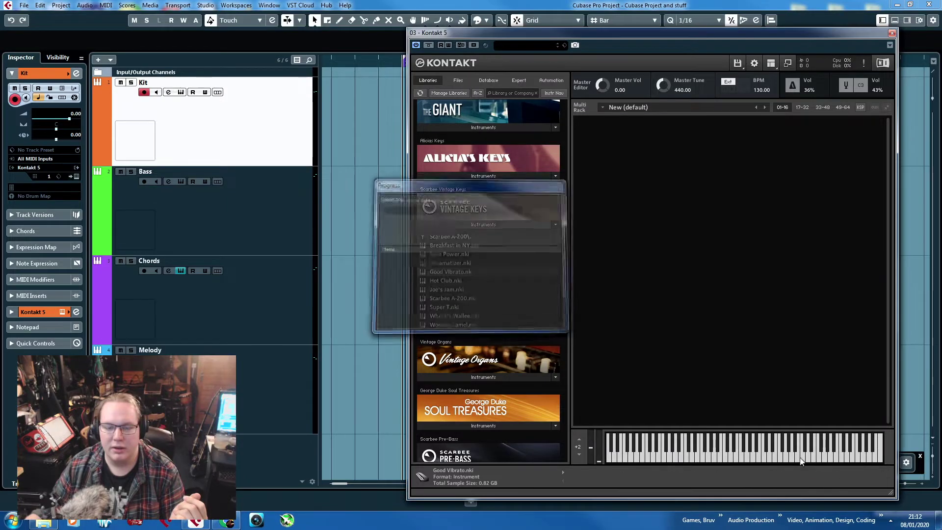
Audition a couple of notes of the Good Vibrato electric piano and close its Kontakt window.
{"action": "left_click", "coordinate": [773, 458]}
{"action": "left_click", "coordinate": [717, 449]}
{"action": "left_click", "coordinate": [891, 33]}
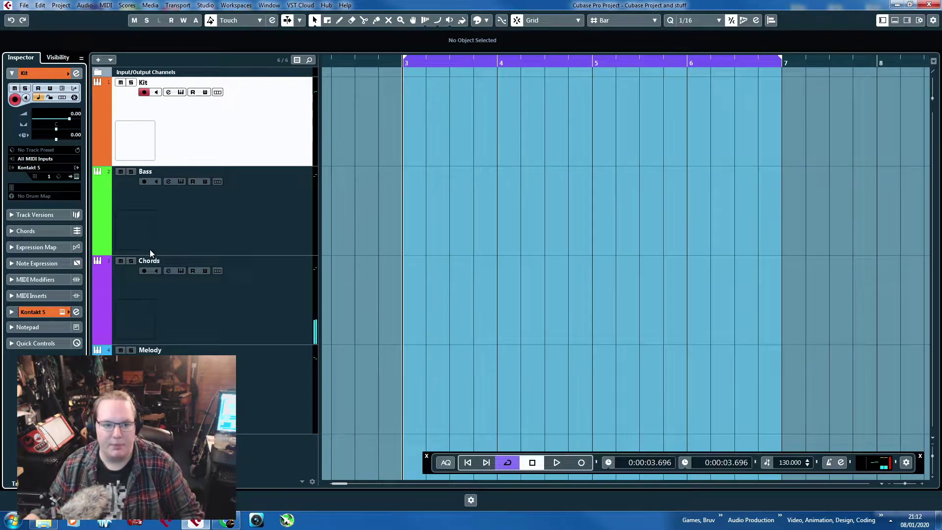
Rename the Chords track to Keys.
{"action": "left_click", "coordinate": [155, 265]}
{"action": "double_click", "coordinate": [155, 264]}
{"action": "type", "text": "Keys"}
{"action": "key", "text": "Return"}
{"action": "left_click", "coordinate": [150, 244]}
Open the Bass track's Kontakt and expand the instrument folders of the Kontakt Factory Selection and Kontakt Factory Library.
{"action": "left_click", "coordinate": [75, 177]}
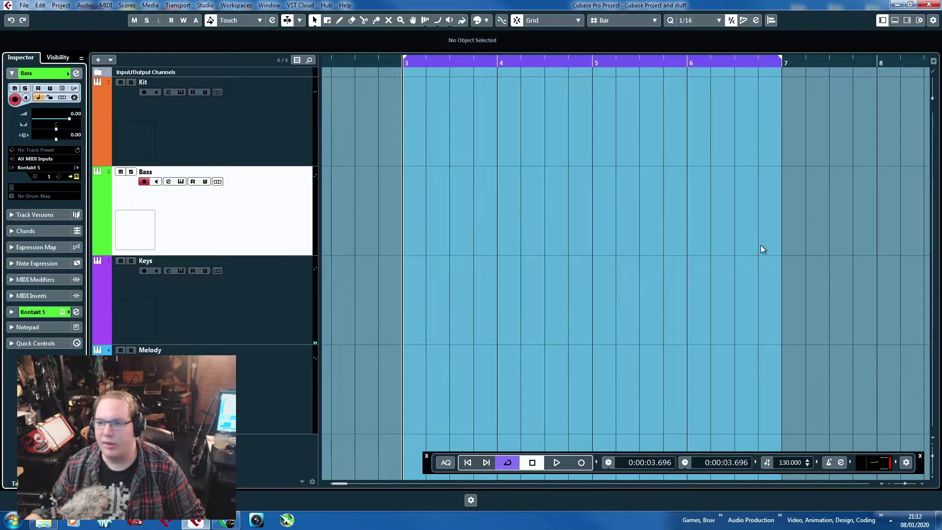
{"action": "left_click", "coordinate": [302, 134]}
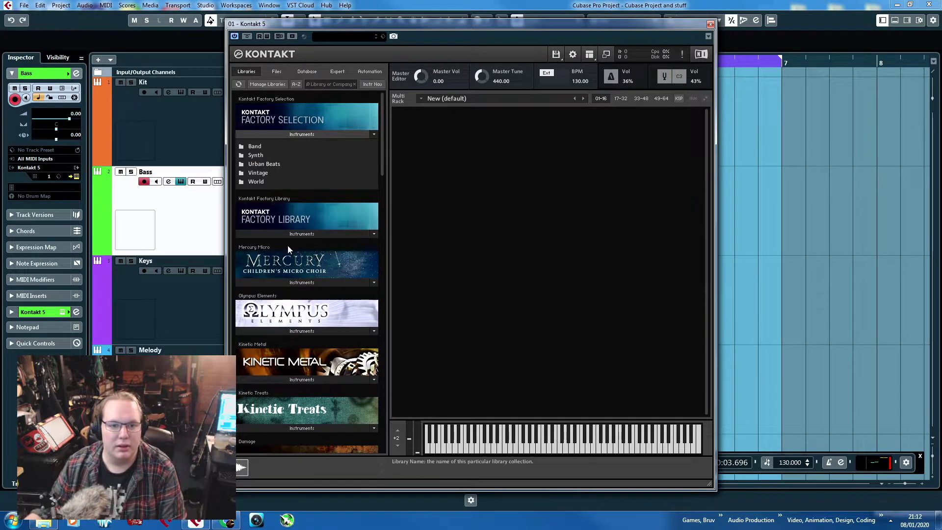
{"action": "left_click", "coordinate": [294, 234]}
{"action": "left_click", "coordinate": [273, 246]}
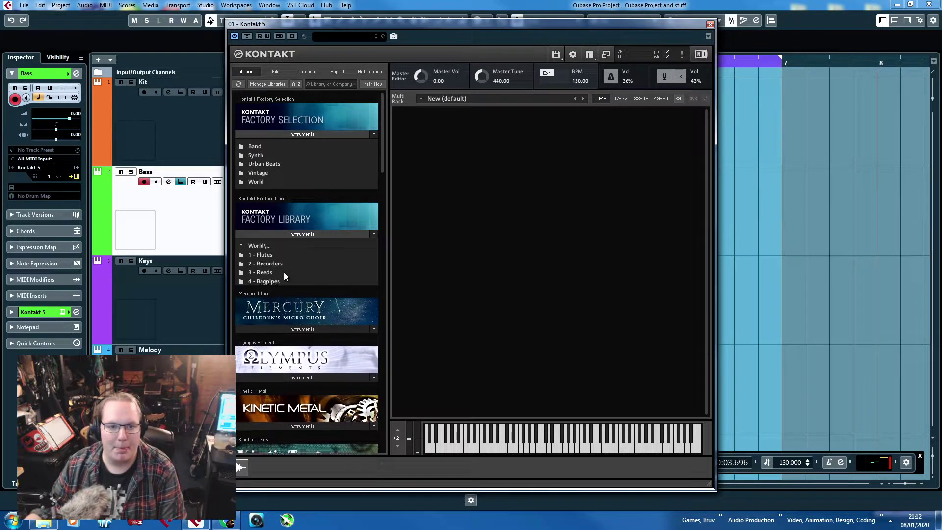
{"action": "left_click", "coordinate": [265, 246]}
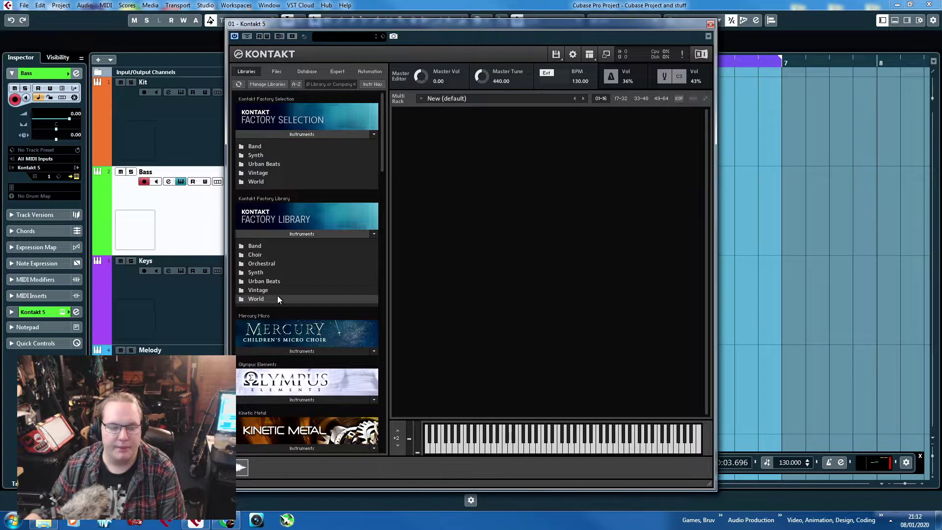
{"action": "key", "text": "Up"}
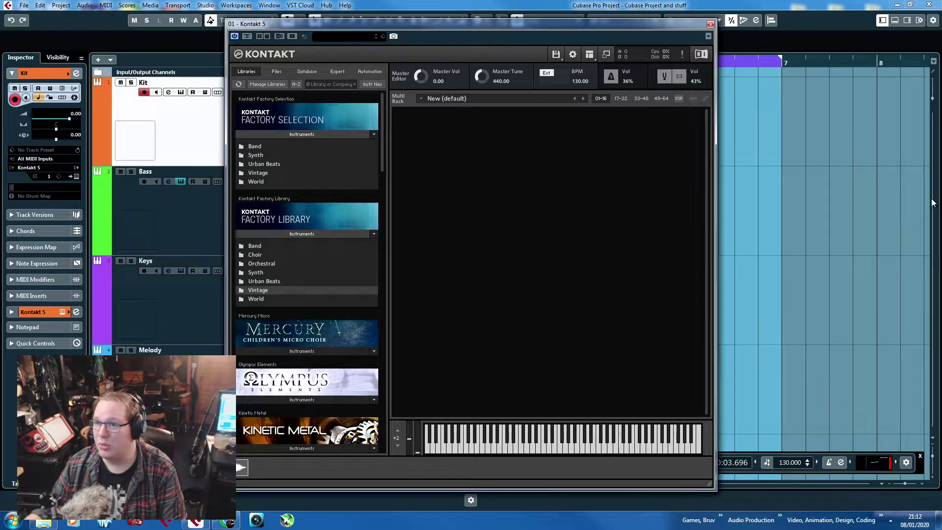
{"action": "left_click", "coordinate": [313, 15]}
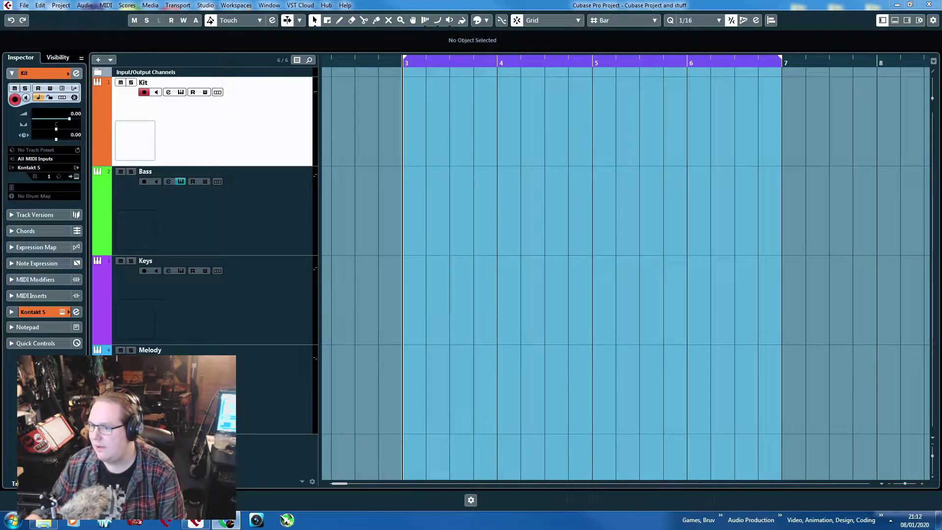
{"action": "left_click", "coordinate": [385, 231]}
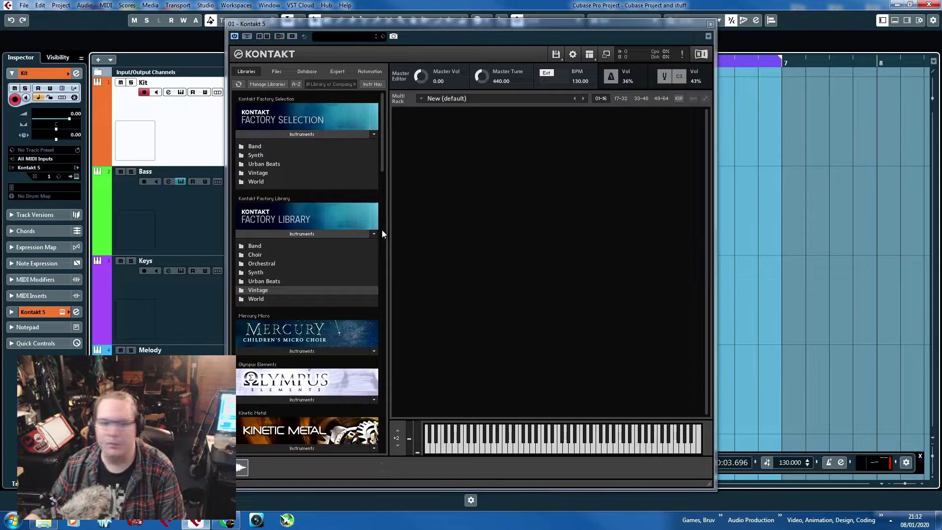
{"action": "left_click", "coordinate": [313, 15]}
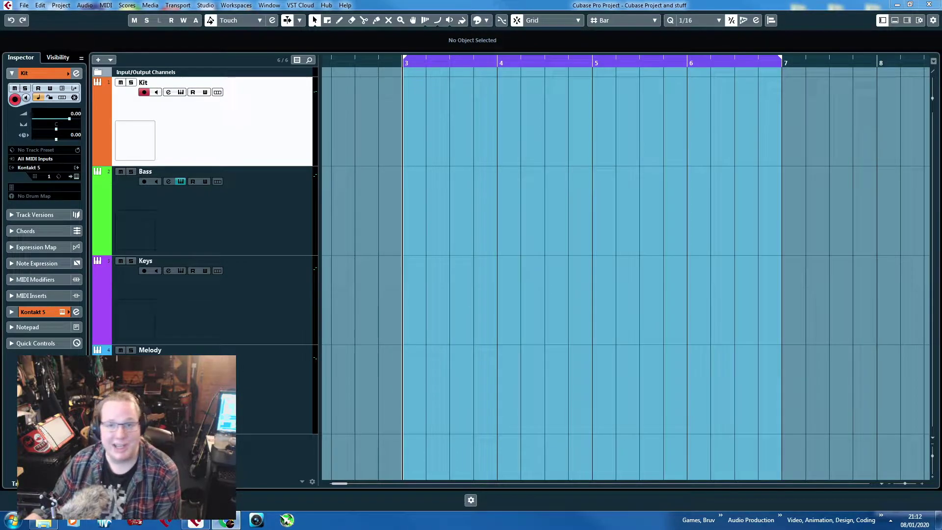
{"action": "left_click", "coordinate": [755, 252]}
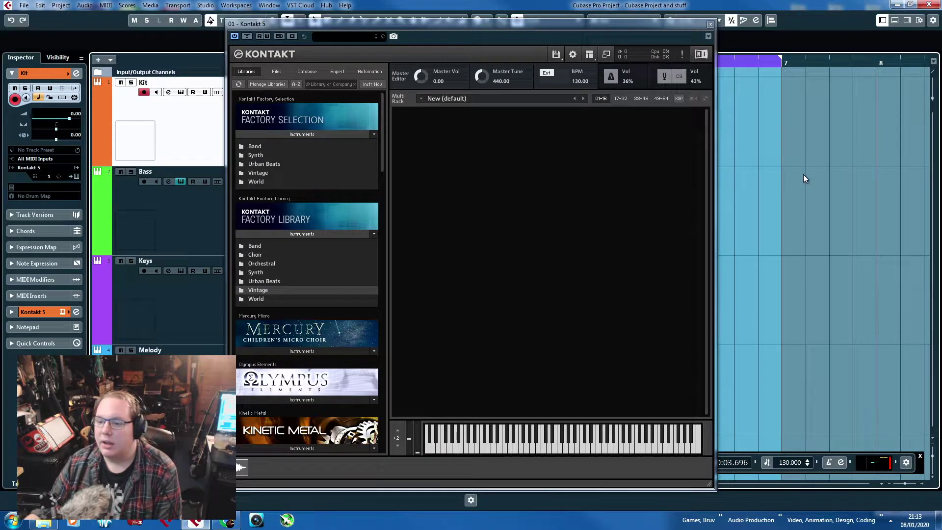
{"action": "left_click", "coordinate": [313, 16]}
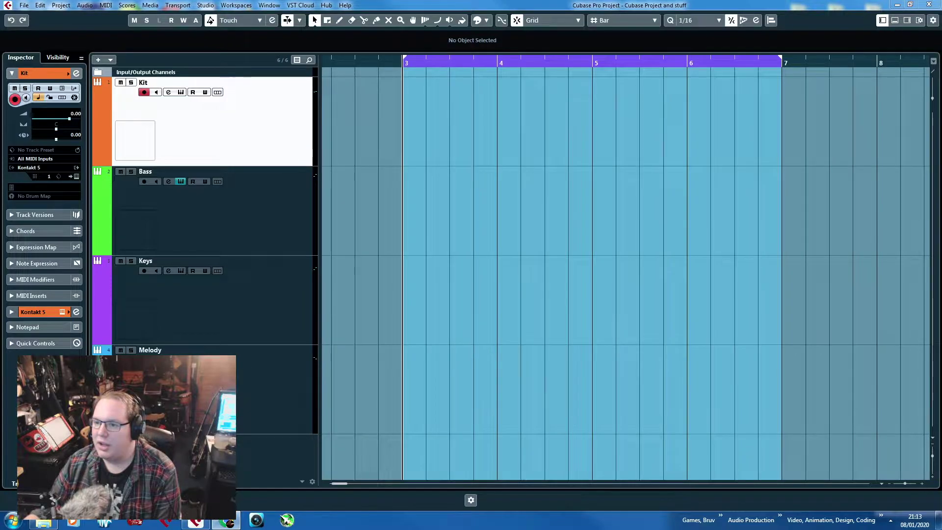
Bring back the Bass track's Kontakt window, reposition it and collapse the Kontakt Factory Selection instrument list.
{"action": "left_click", "coordinate": [733, 187]}
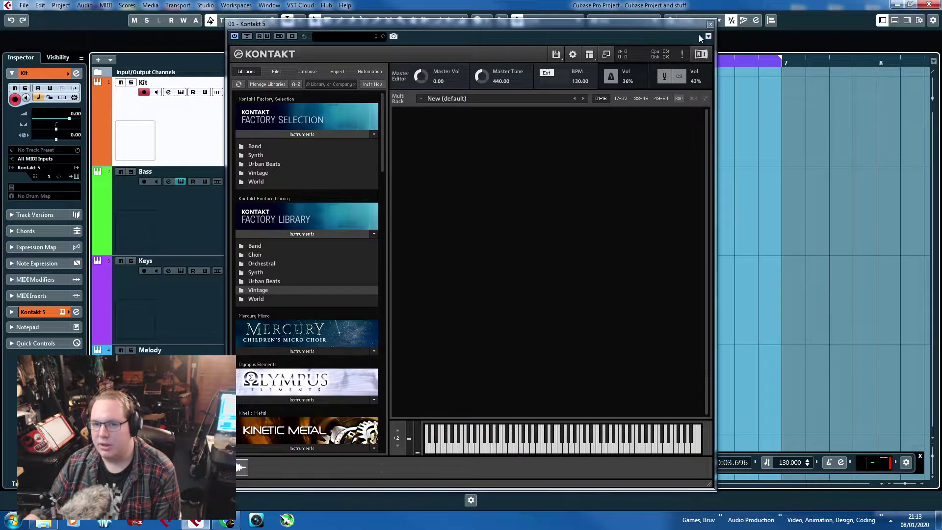
{"action": "left_click_drag", "start_coordinate": [679, 22], "coordinate": [723, 18]}
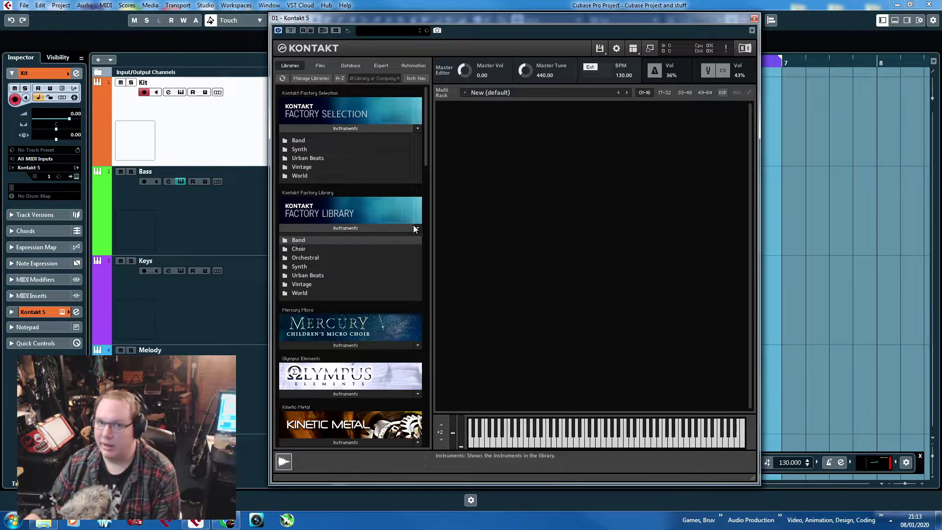
{"action": "left_click", "coordinate": [340, 128]}
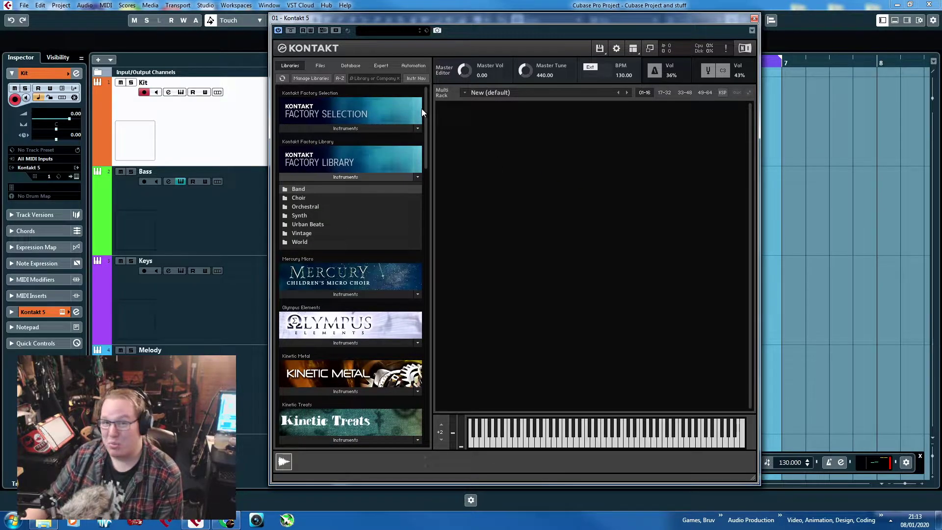
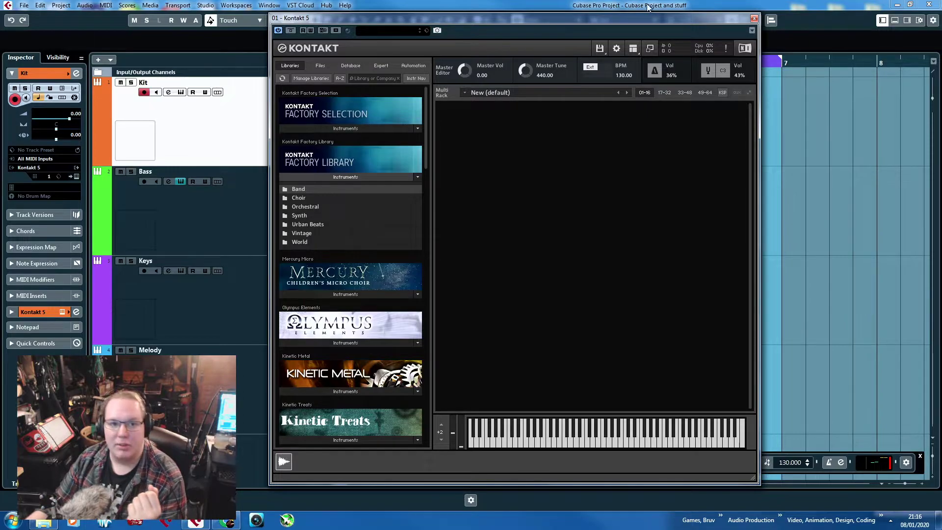
{"action": "left_click_drag", "start_coordinate": [592, 22], "coordinate": [941, 120]}
{"action": "left_click", "coordinate": [268, 4]}
{"action": "left_click", "coordinate": [238, 8]}
{"action": "mouse_move", "coordinate": [94, 5]}
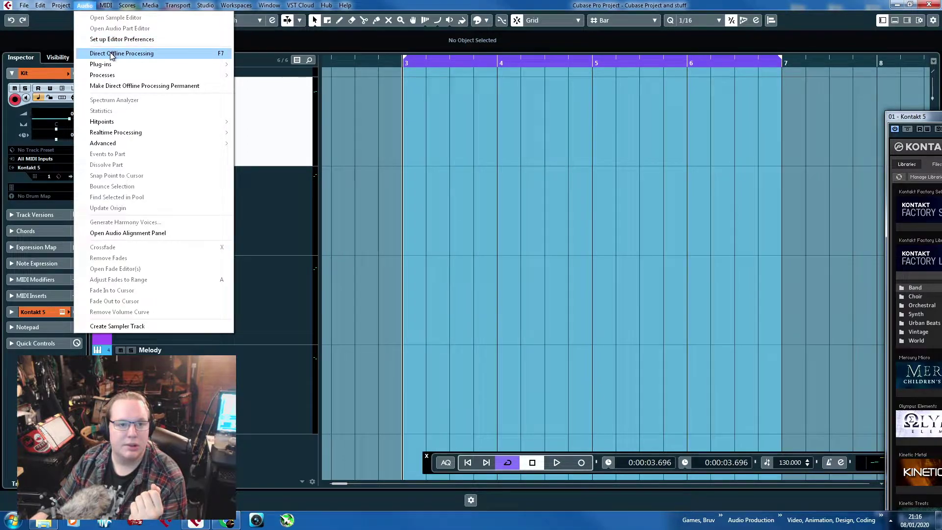
{"action": "mouse_move", "coordinate": [288, 7]}
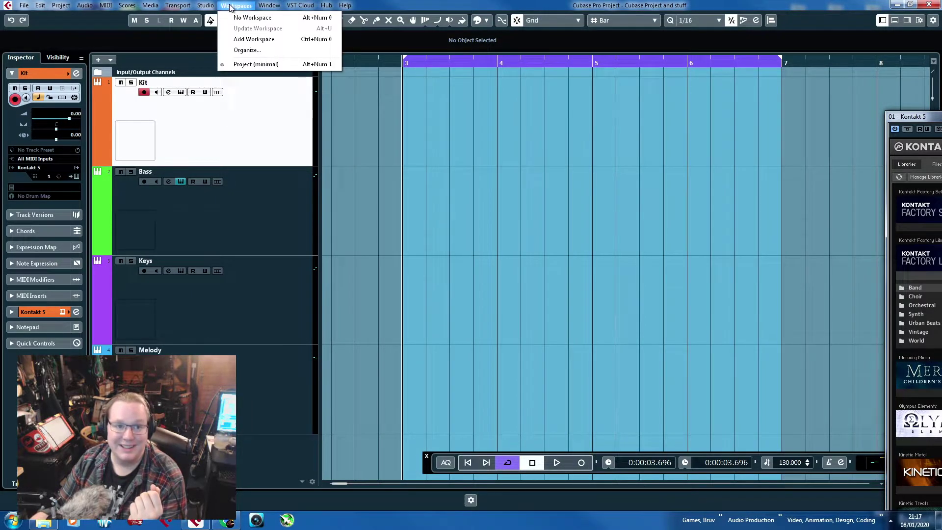
{"action": "mouse_move", "coordinate": [196, 8]}
{"action": "mouse_move", "coordinate": [137, 13]}
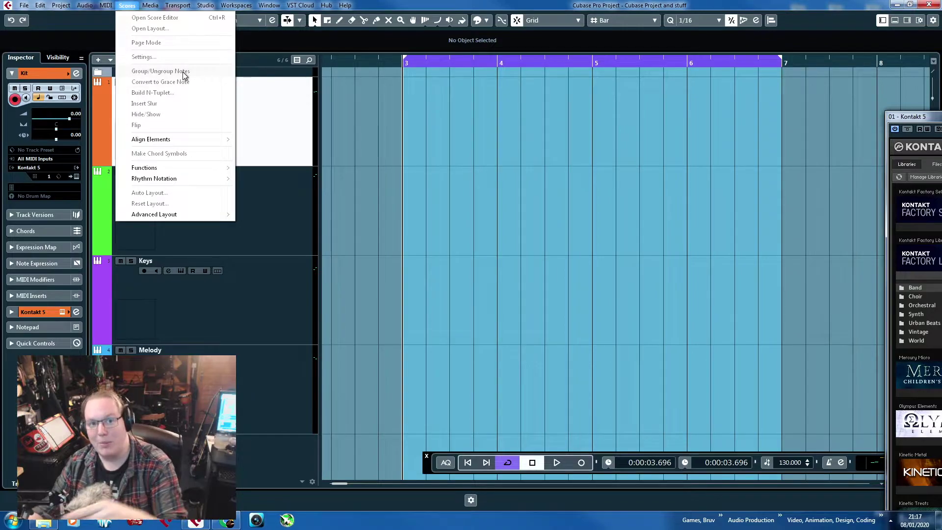
{"action": "left_click", "coordinate": [442, 112]}
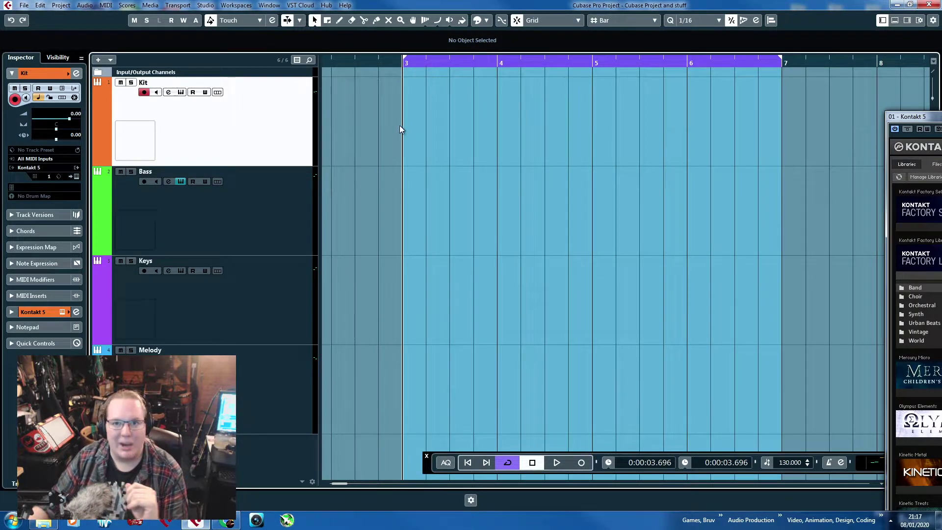
{"action": "left_click_drag", "start_coordinate": [941, 117], "coordinate": [626, 80]}
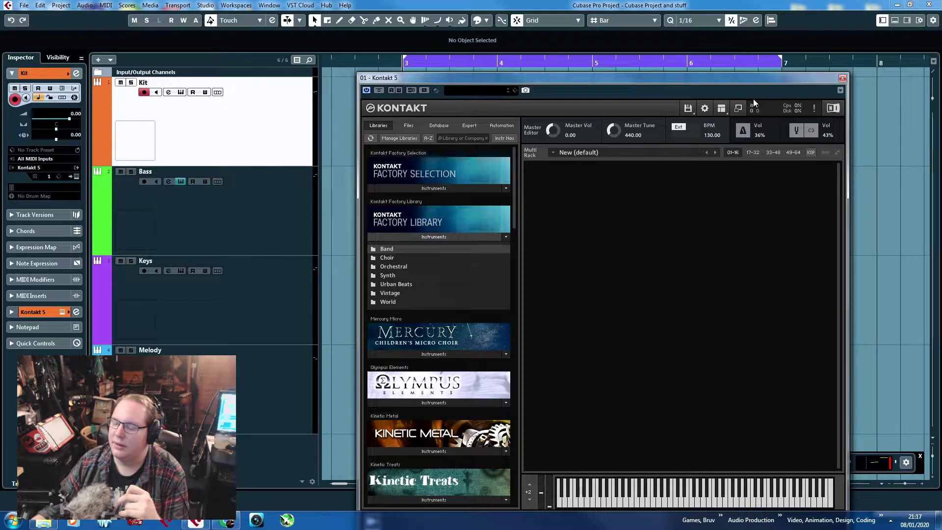
{"action": "left_click_drag", "start_coordinate": [779, 83], "coordinate": [769, 84]}
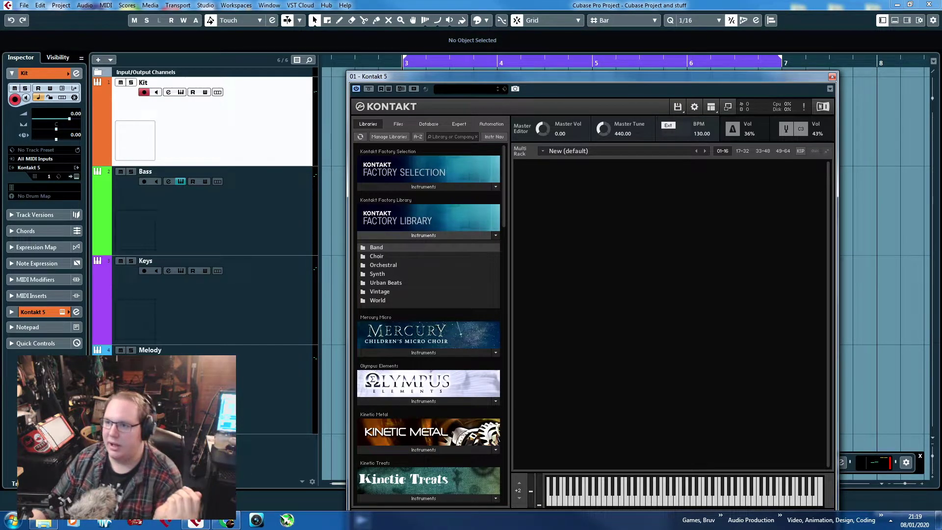
{"action": "key", "text": "alt+Tab"}
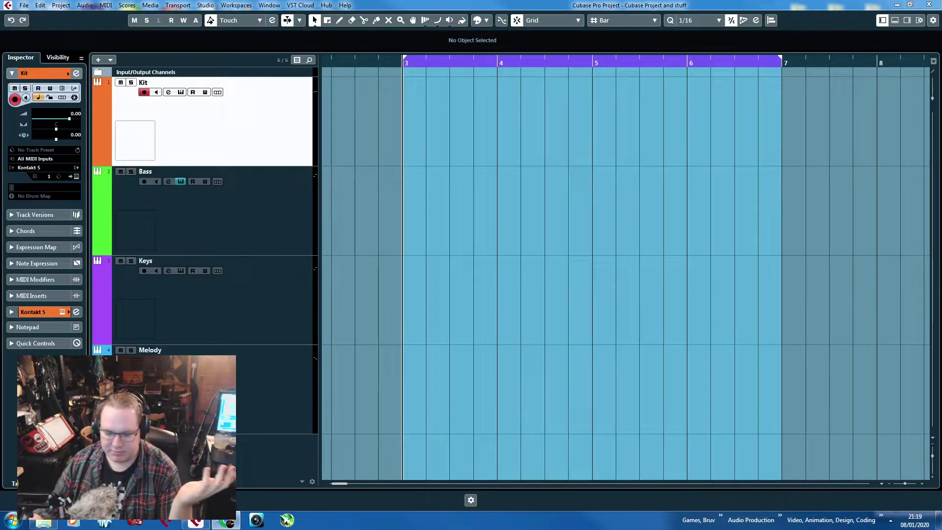
{"action": "left_click", "coordinate": [745, 2]}
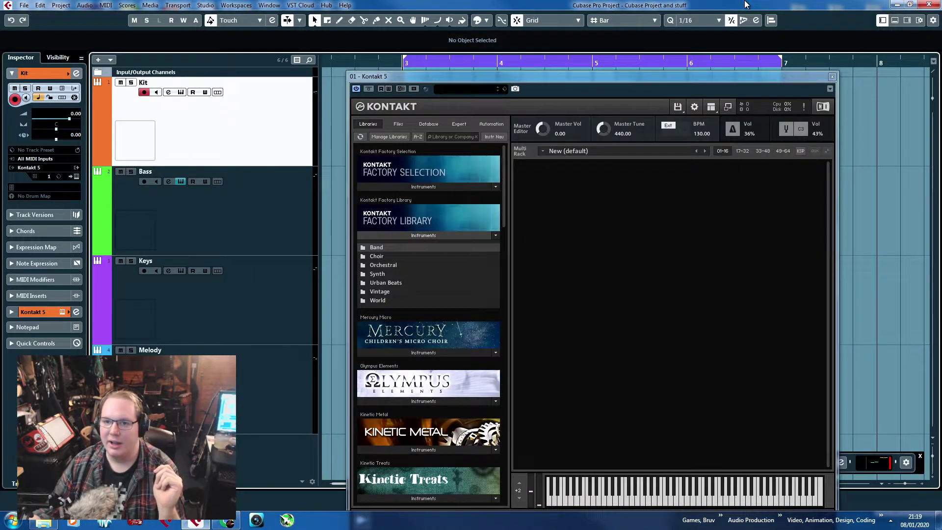
{"action": "left_click_drag", "start_coordinate": [737, 78], "coordinate": [734, 64]}
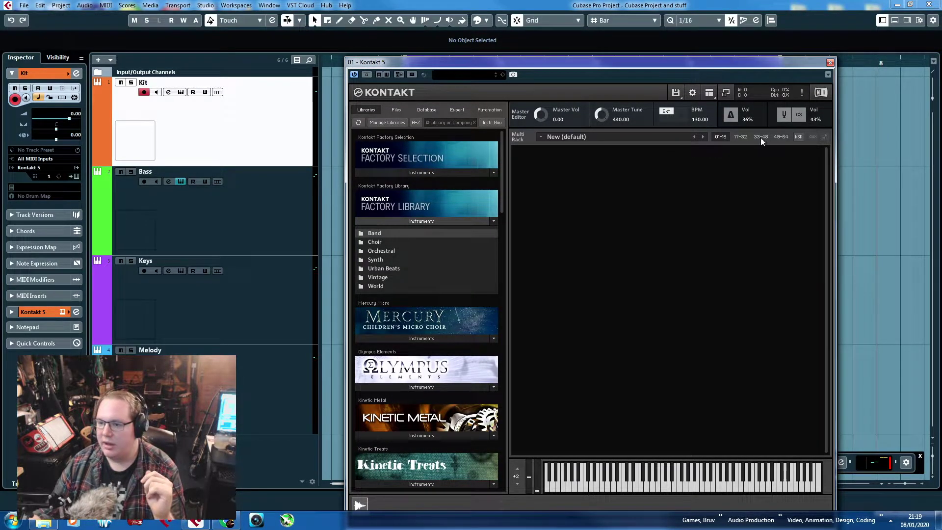
{"action": "key", "text": "alt+Tab"}
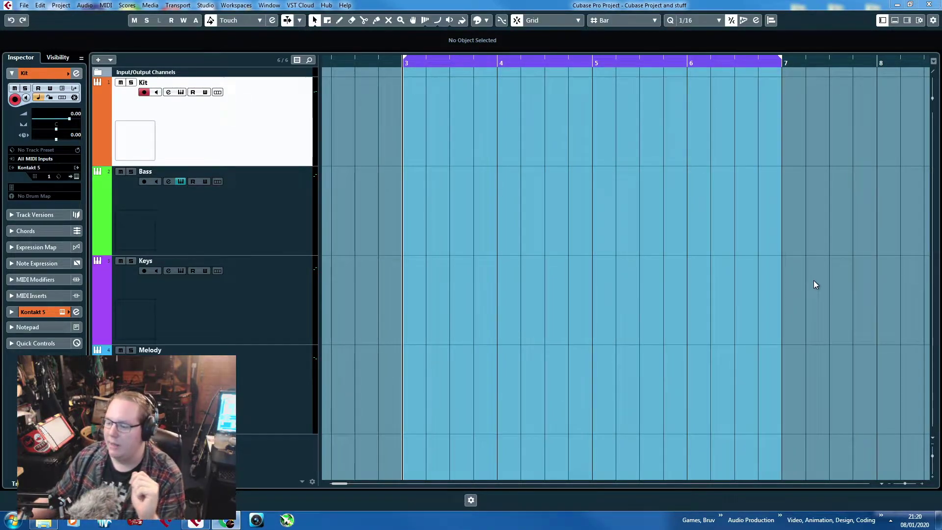
{"action": "left_click", "coordinate": [848, 216]}
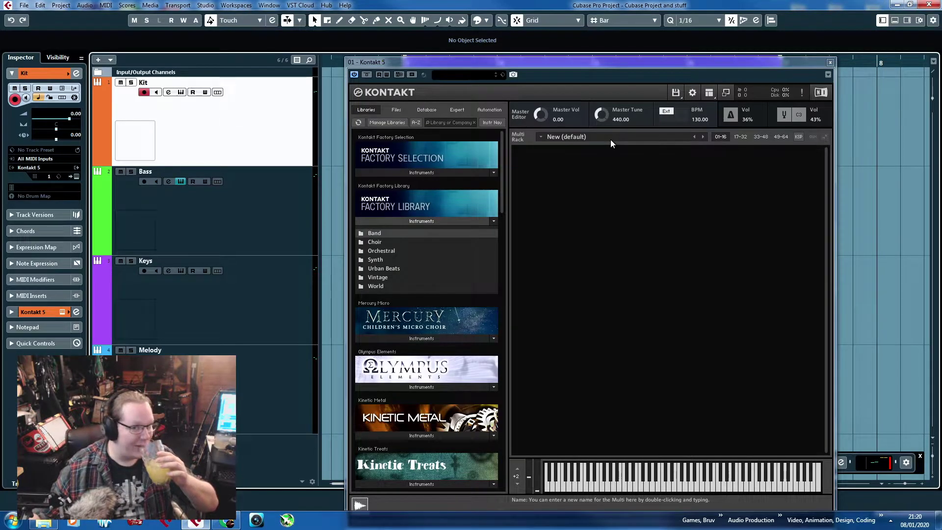
{"action": "left_click_drag", "start_coordinate": [432, 64], "coordinate": [619, 163]}
{"action": "left_click", "coordinate": [283, 208]}
{"action": "left_click", "coordinate": [286, 296]}
{"action": "left_click", "coordinate": [272, 131]}
{"action": "left_click", "coordinate": [255, 201]}
{"action": "left_click", "coordinate": [233, 127]}
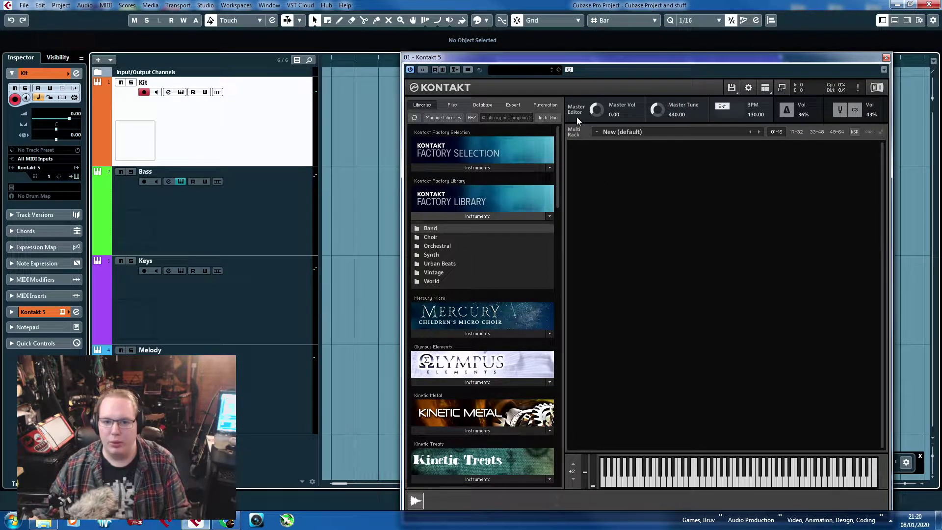
{"action": "left_click", "coordinate": [254, 220]}
{"action": "left_click", "coordinate": [217, 139]}
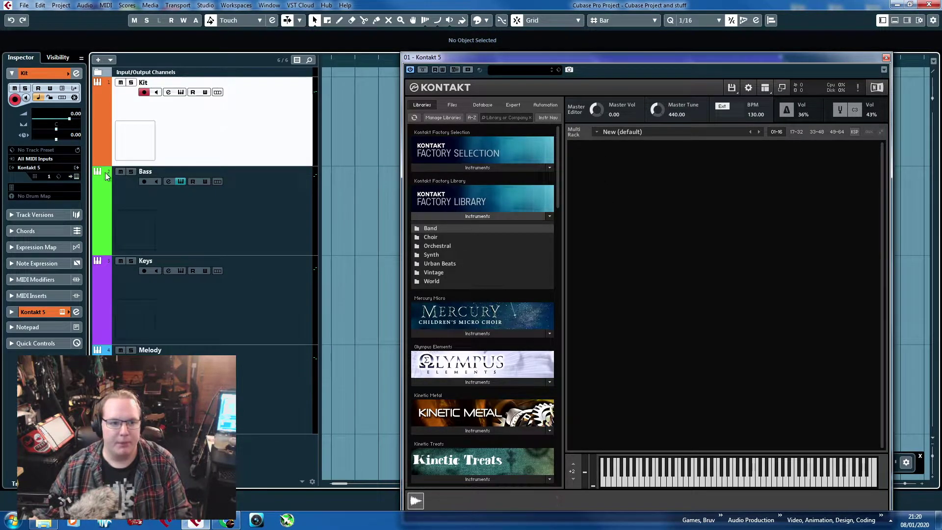
Select the Bass track and collapse the Kontakt Factory Library instrument list in its Kontakt window.
{"action": "left_click", "coordinate": [29, 168]}
{"action": "left_click", "coordinate": [254, 201]}
{"action": "left_click", "coordinate": [241, 207]}
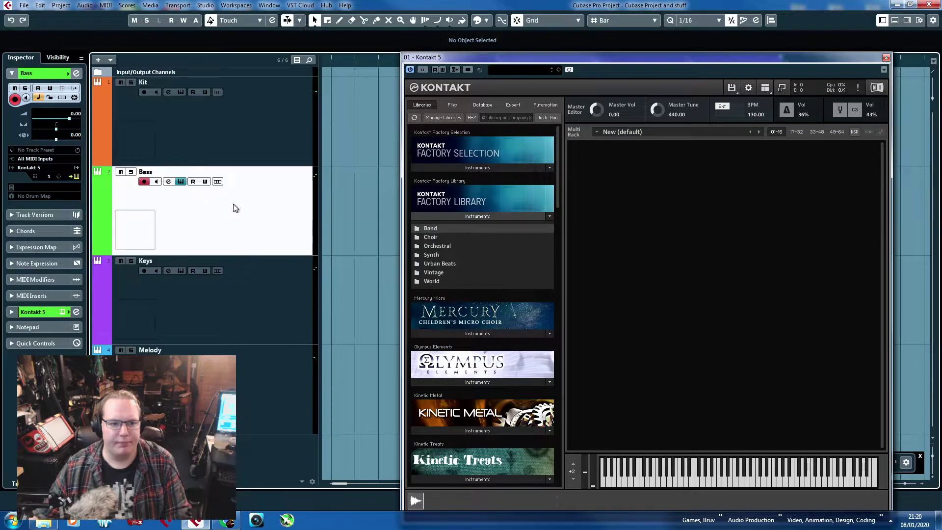
{"action": "left_click", "coordinate": [76, 176]}
{"action": "left_click", "coordinate": [75, 174]}
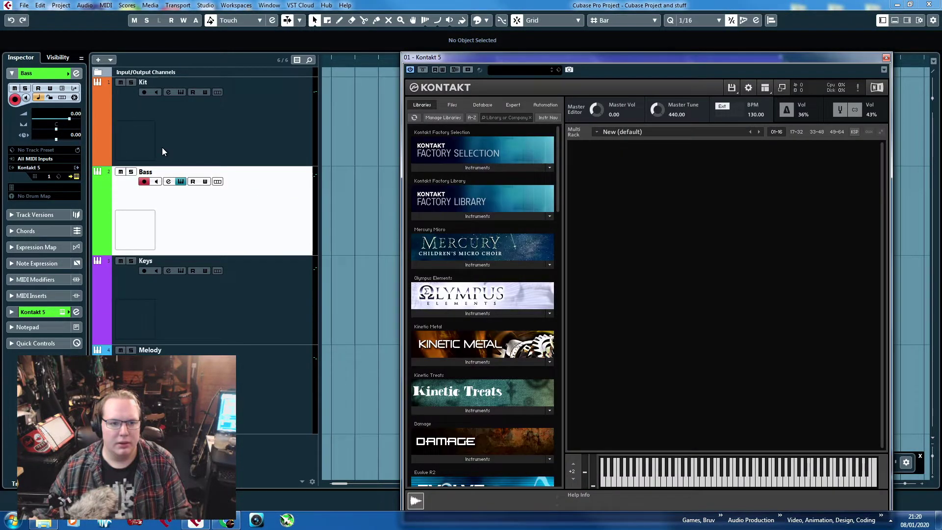
Try the Double Bass Solo from the Kontakt Factory Library's Orchestral VSL Strings in the Bass track's Kontakt, and remove it.
{"action": "left_click", "coordinate": [163, 152]}
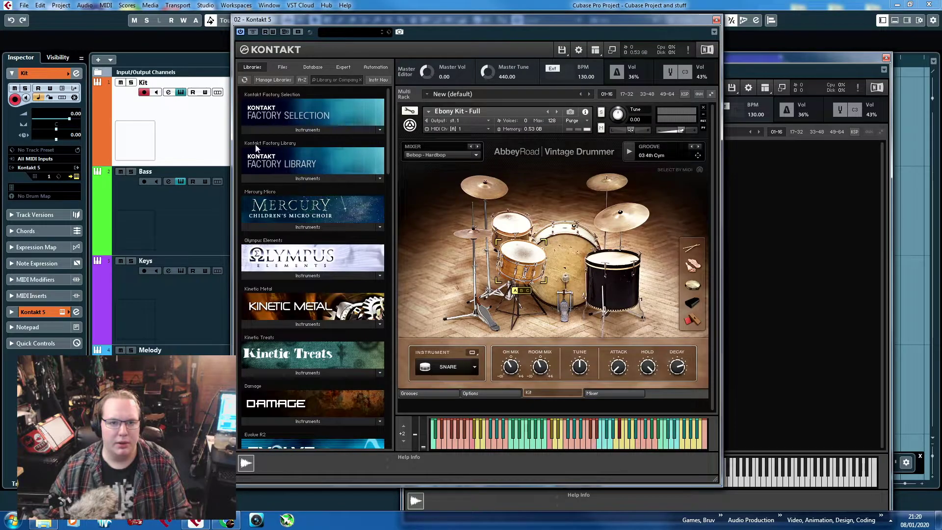
{"action": "left_click", "coordinate": [717, 20]}
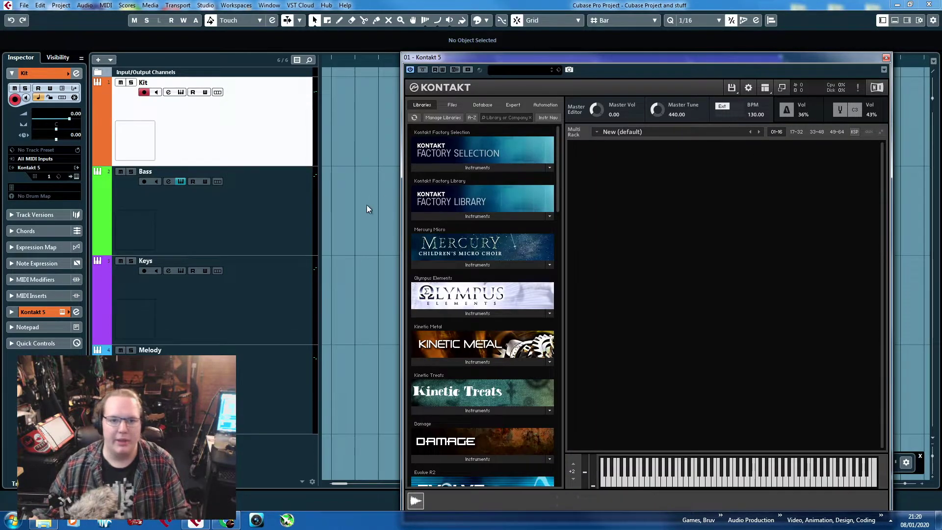
{"action": "left_click", "coordinate": [482, 216]}
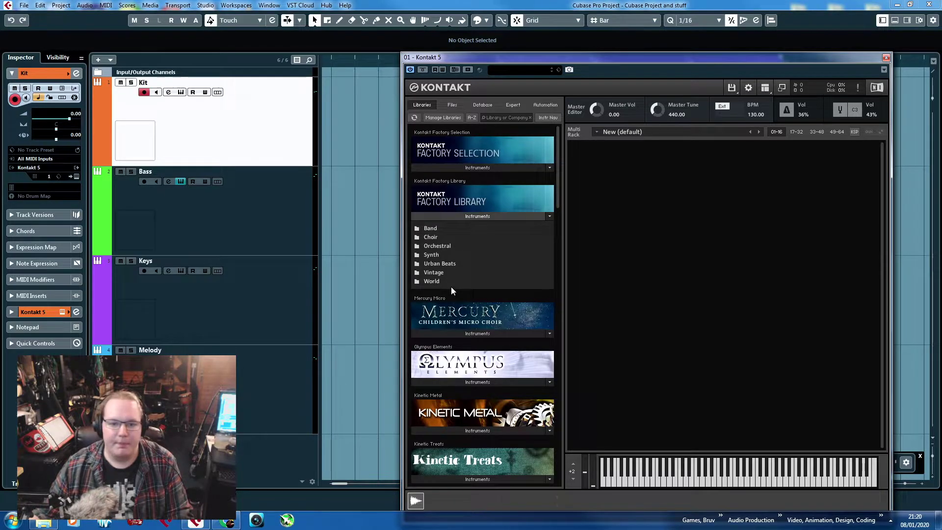
{"action": "double_click", "coordinate": [439, 247]}
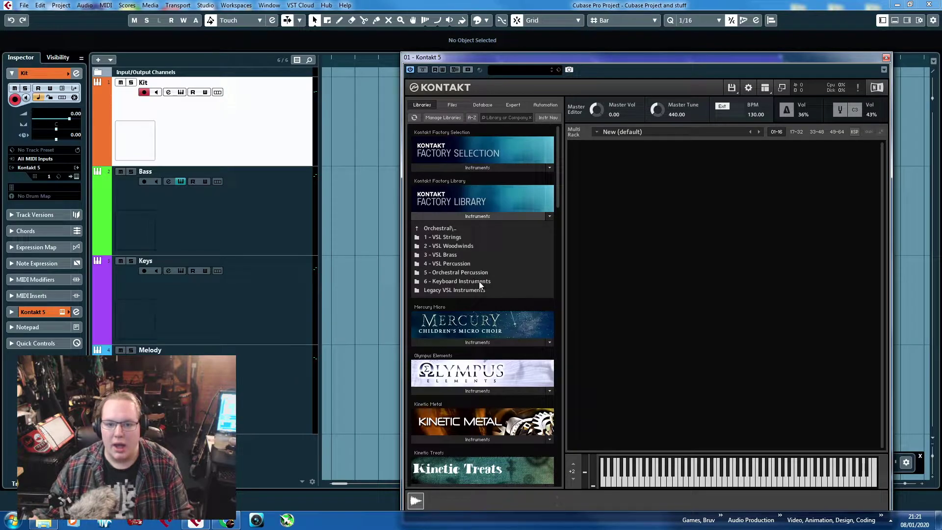
{"action": "double_click", "coordinate": [458, 237]}
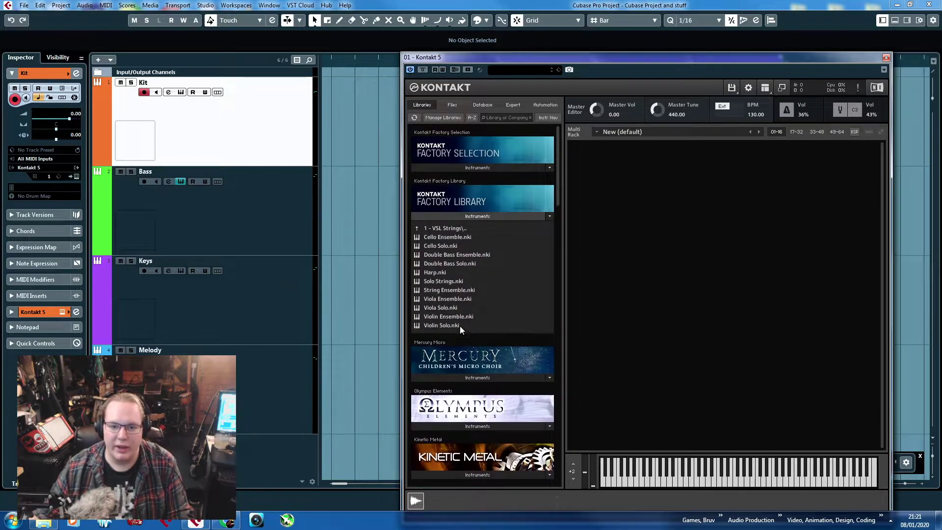
{"action": "left_click_drag", "start_coordinate": [470, 264], "coordinate": [722, 485]}
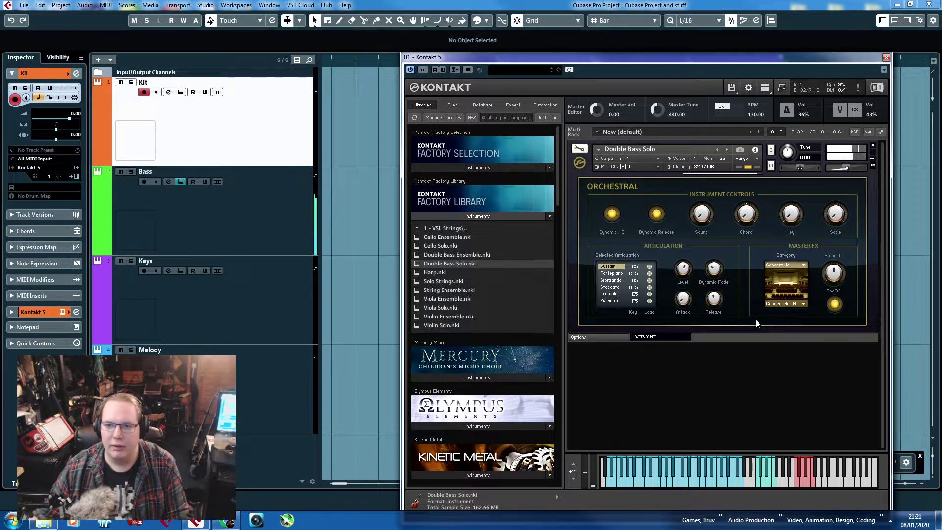
{"action": "left_click", "coordinate": [874, 146]}
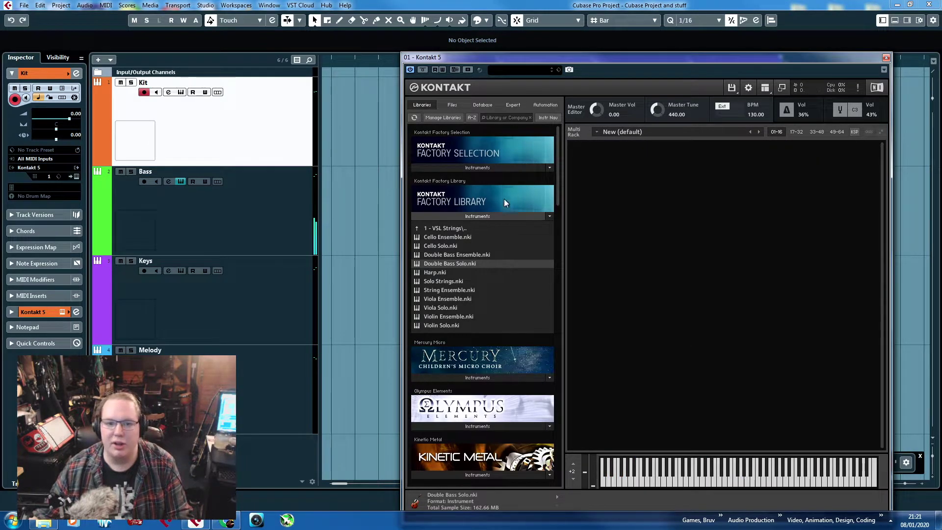
Load Upright Bass from the Kontakt Factory Library's Band bass folder into the Bass track's Kontakt and close its window.
{"action": "left_click", "coordinate": [436, 228]}
{"action": "left_click", "coordinate": [437, 228]}
{"action": "left_click", "coordinate": [431, 229]}
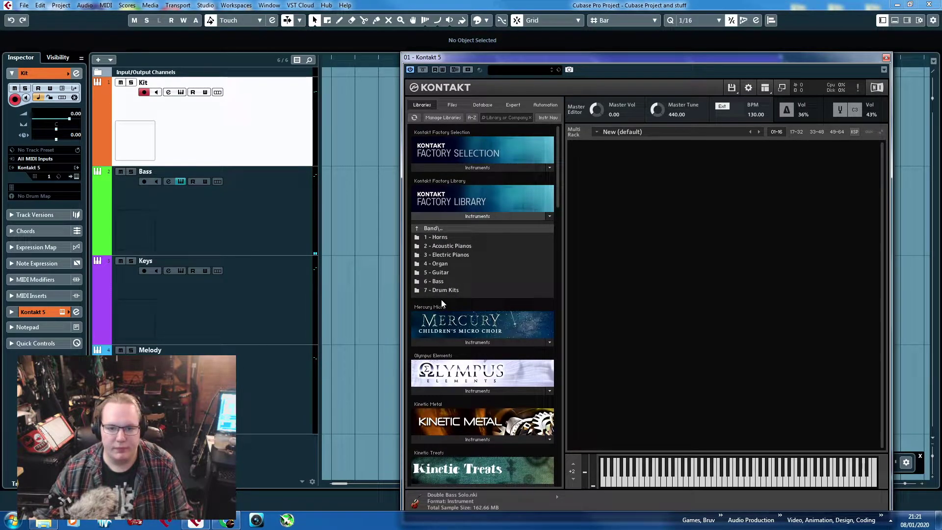
{"action": "left_click", "coordinate": [437, 281]}
{"action": "double_click", "coordinate": [460, 272]}
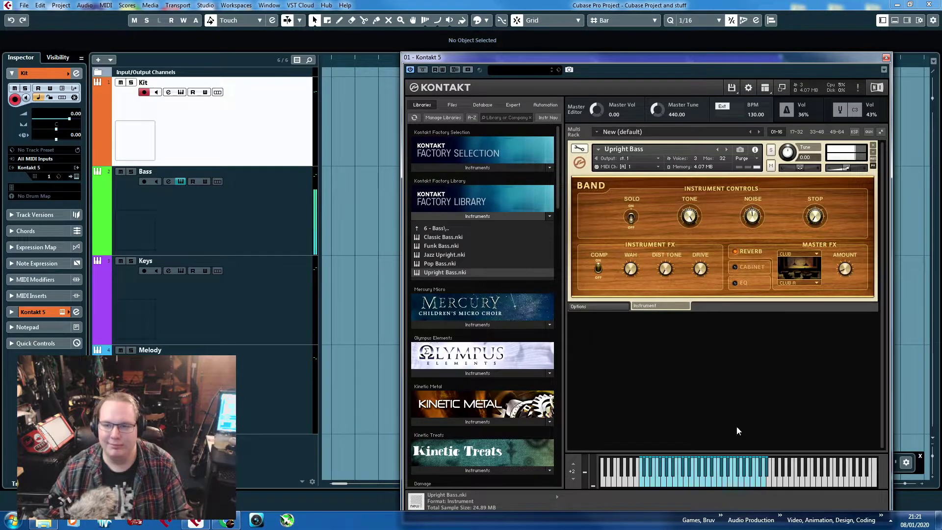
{"action": "left_click", "coordinate": [886, 57]}
Create an empty Kit part spanning bars 3 to 7 and open it in the Key Editor.
{"action": "left_click", "coordinate": [195, 289]}
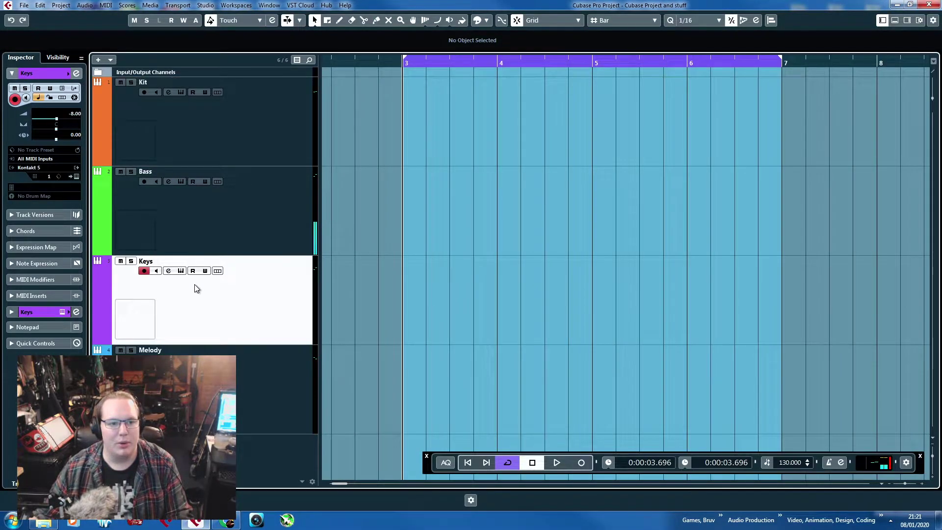
{"action": "double_click", "coordinate": [481, 150]}
{"action": "left_click", "coordinate": [571, 294]}
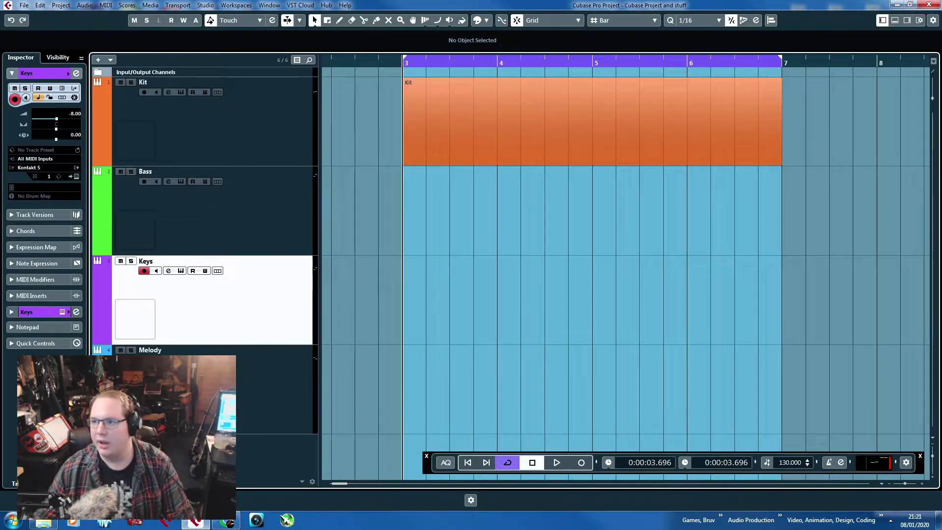
{"action": "key", "text": "alt+Tab"}
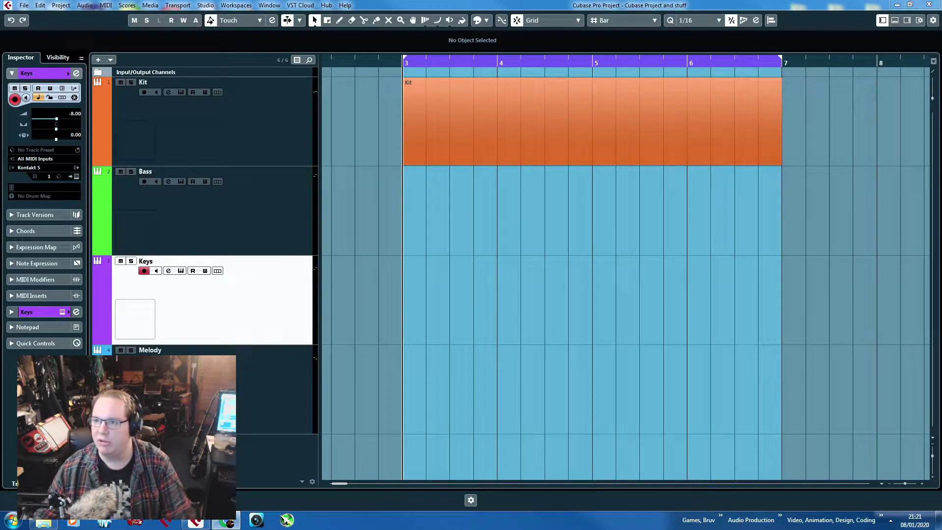
{"action": "left_click", "coordinate": [579, 140]}
{"action": "key", "text": "F2"}
{"action": "double_click", "coordinate": [580, 117]}
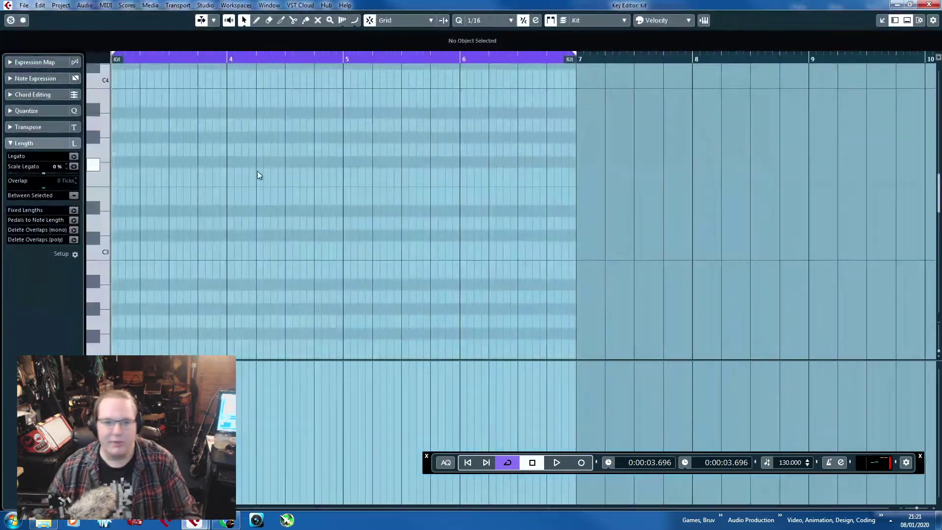
Enter C1 notes on bar 3's first beat and its last sixteenth, and a D#1 note on beat 2.
{"action": "scroll", "coordinate": [162, 262], "scroll_direction": "down", "scroll_amount": 3}
{"action": "left_click_drag", "start_coordinate": [180, 272], "coordinate": [84, 260]}
{"action": "scroll", "coordinate": [130, 290], "scroll_direction": "down", "scroll_amount": 4}
{"action": "left_click", "coordinate": [101, 182]}
{"action": "scroll", "coordinate": [294, 147], "scroll_direction": "up", "scroll_amount": 4}
{"action": "double_click", "coordinate": [201, 168]}
{"action": "left_click_drag", "start_coordinate": [202, 168], "coordinate": [223, 185]}
{"action": "double_click", "coordinate": [258, 178]}
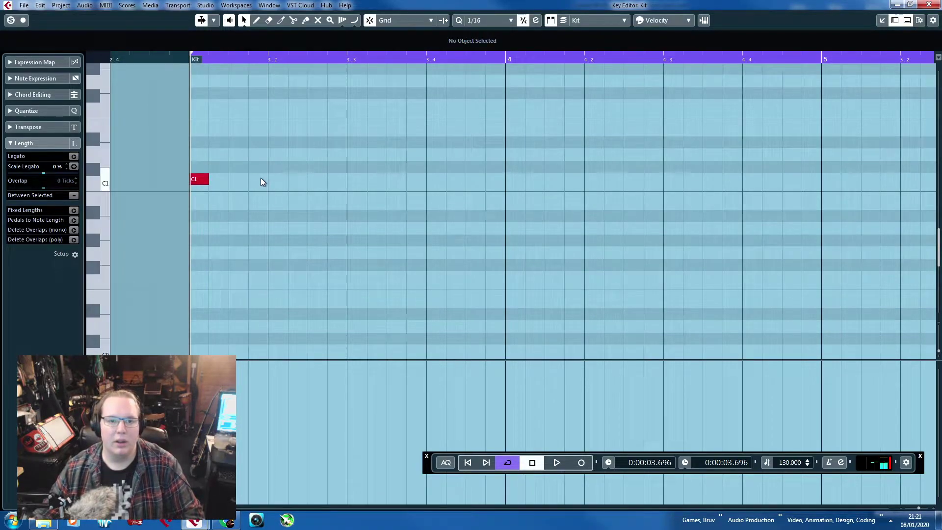
{"action": "double_click", "coordinate": [278, 156]}
{"action": "left_click_drag", "start_coordinate": [279, 156], "coordinate": [279, 142]}
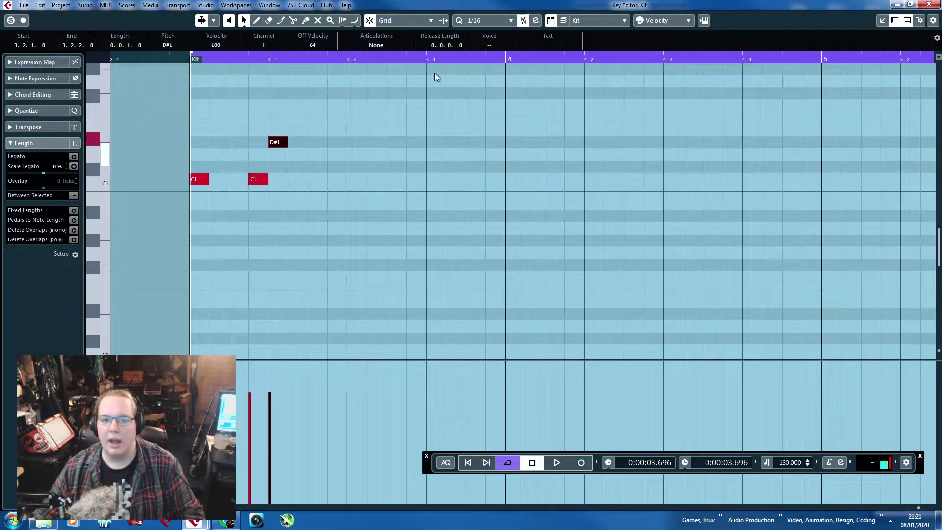
Set the quantize value to 1/8 Triplet and move the second C1 note to the last triplet of beat 1.
{"action": "left_click", "coordinate": [494, 23]}
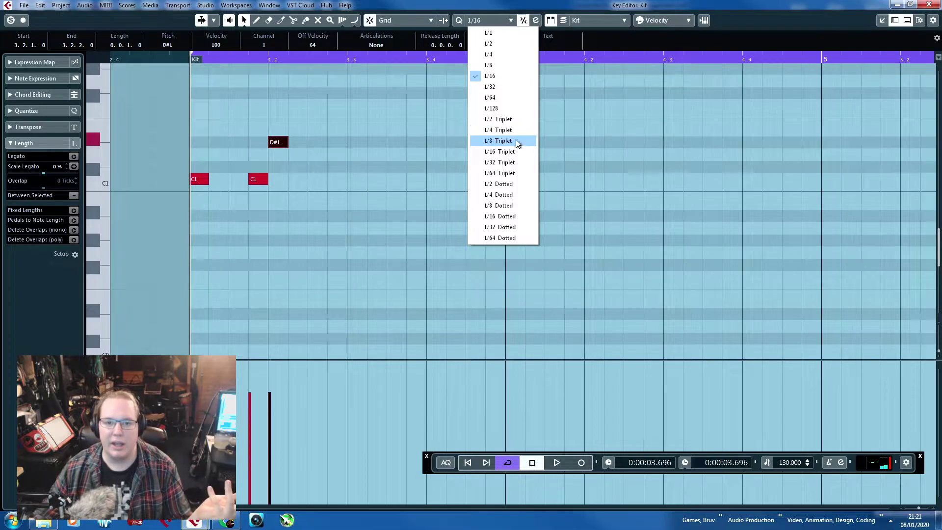
{"action": "left_click", "coordinate": [516, 145]}
{"action": "left_click", "coordinate": [258, 179]}
{"action": "left_click_drag", "start_coordinate": [260, 181], "coordinate": [254, 182]}
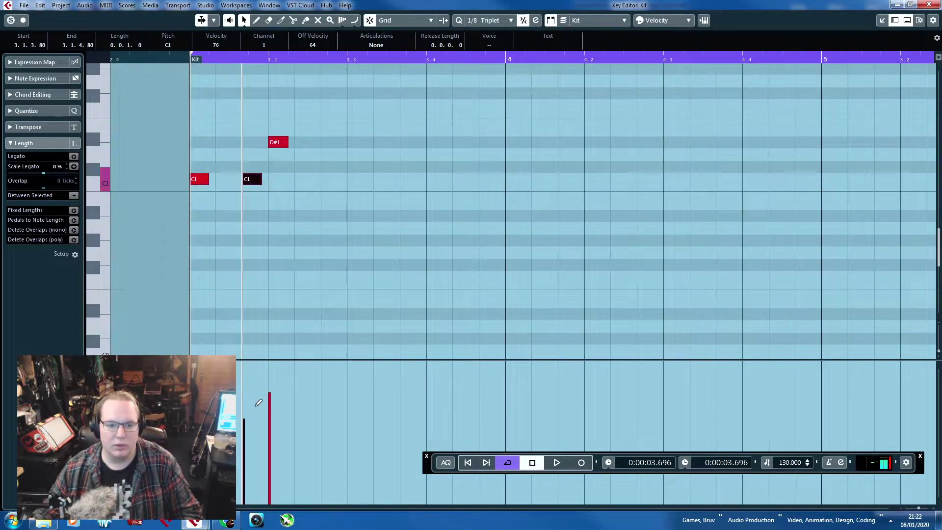
Add D#1 on beat 2's last triplet and beat 4 of bar 3, C1 just before beat 4, and play the pattern.
{"action": "left_click", "coordinate": [279, 142]}
{"action": "left_click", "coordinate": [327, 149]}
{"action": "double_click", "coordinate": [333, 143]}
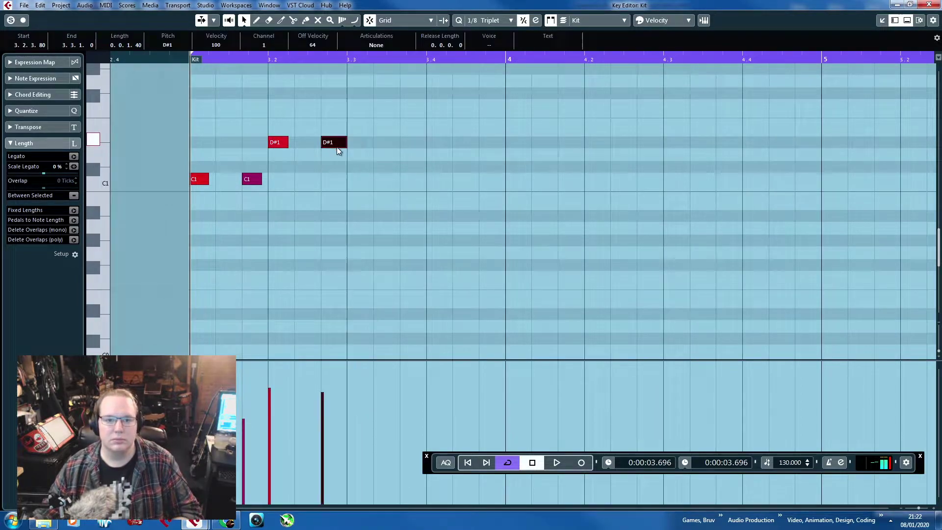
{"action": "scroll", "coordinate": [379, 160], "scroll_direction": "up", "scroll_amount": 4}
{"action": "left_click", "coordinate": [410, 297]}
{"action": "left_click_drag", "start_coordinate": [407, 392], "coordinate": [410, 378]}
{"action": "double_click", "coordinate": [441, 261]}
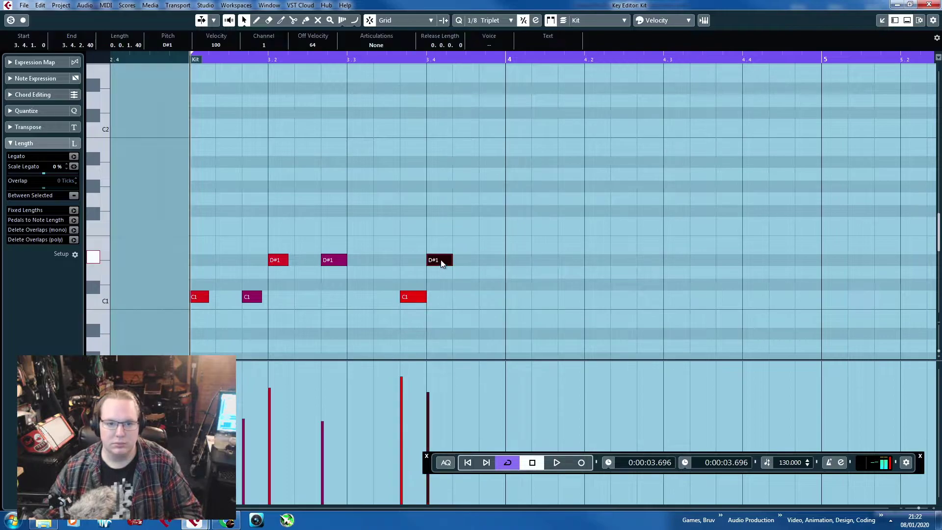
{"action": "key", "text": "space"}
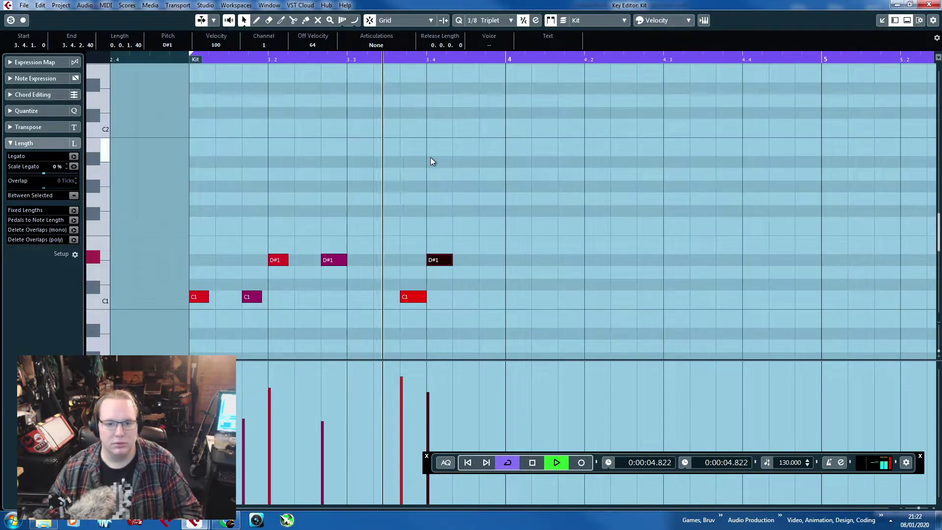
{"action": "key", "text": "space"}
Add F#1 notes on every beat and every beat's last triplet in bar 3, and play back the pattern.
{"action": "left_click", "coordinate": [484, 310]}
{"action": "left_click_drag", "start_coordinate": [512, 215], "coordinate": [295, 230]}
{"action": "left_click", "coordinate": [340, 261]}
{"action": "left_click", "coordinate": [202, 189]}
{"action": "double_click", "coordinate": [202, 211]}
{"action": "double_click", "coordinate": [253, 211]}
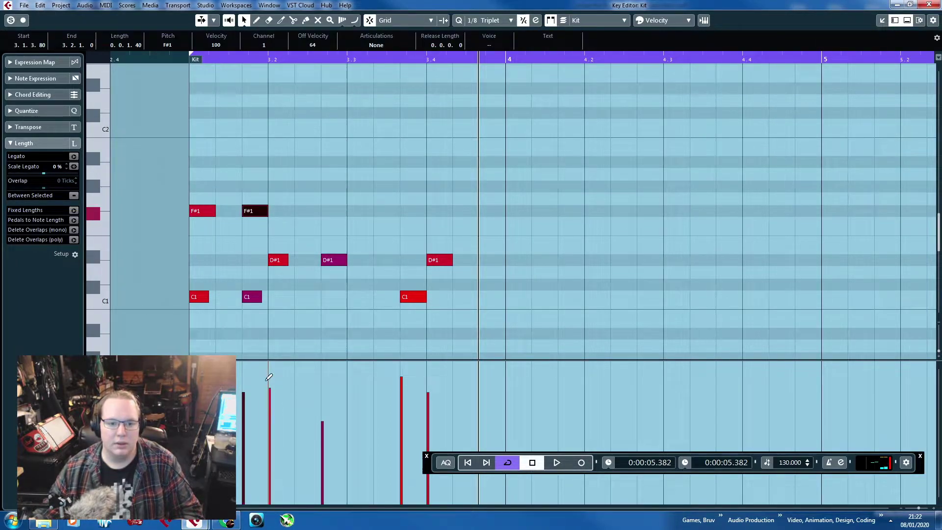
{"action": "left_click", "coordinate": [183, 59]}
{"action": "key", "text": "space"}
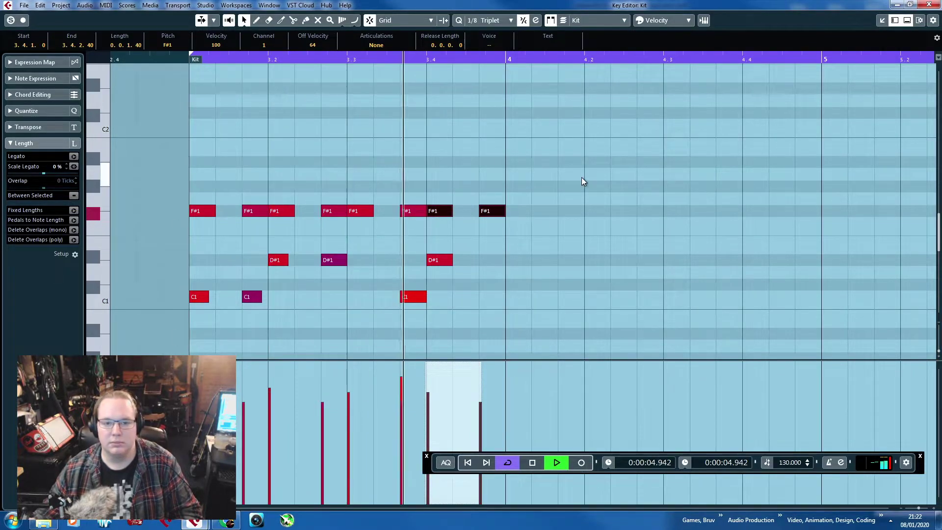
{"action": "key", "text": "space"}
Move bar 3's last F#1 note to A#1, duplicate the bar's notes into bar 4, and play them back.
{"action": "left_click", "coordinate": [493, 210]}
{"action": "left_click_drag", "start_coordinate": [491, 174], "coordinate": [491, 162]}
{"action": "left_click_drag", "start_coordinate": [533, 138], "coordinate": [195, 322]}
{"action": "key", "text": "alt+d"}
{"action": "left_click", "coordinate": [164, 59]}
{"action": "key", "text": "space"}
{"action": "left_click", "coordinate": [459, 127]}
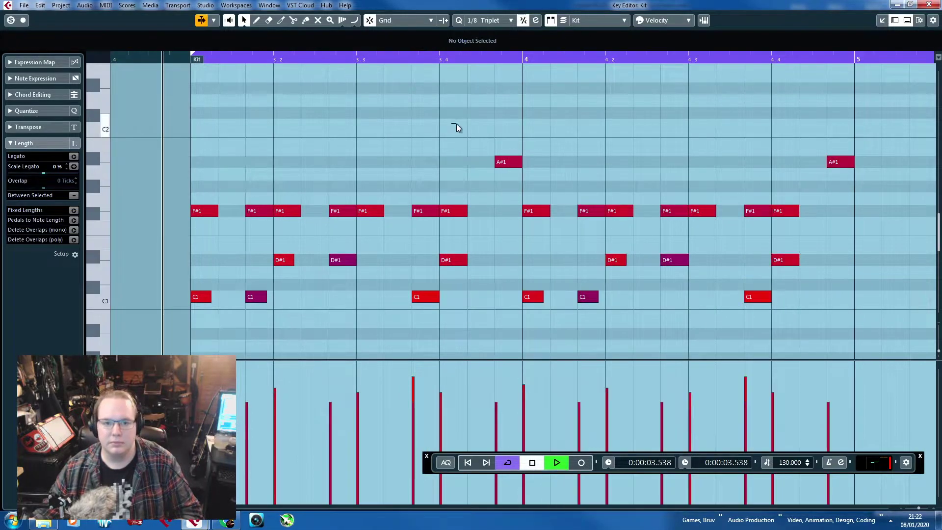
{"action": "scroll", "coordinate": [437, 140], "scroll_direction": "down", "scroll_amount": 3}
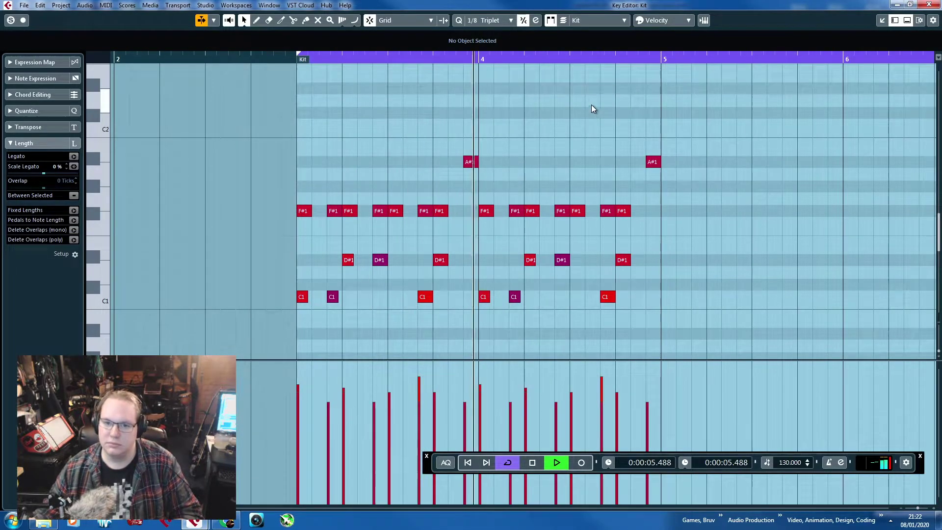
{"action": "scroll", "coordinate": [707, 152], "scroll_direction": "up", "scroll_amount": 2}
{"action": "key", "text": "space"}
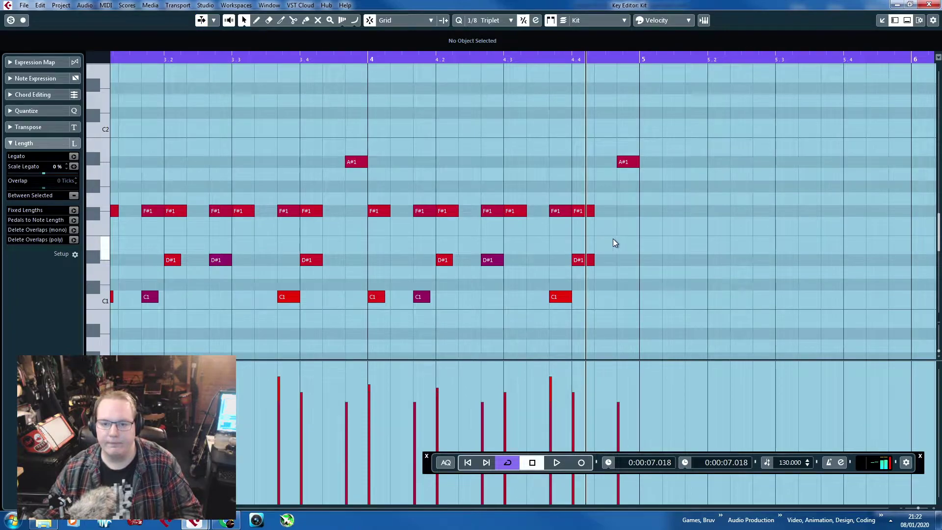
Move bar 4's final A#1 note down to F#1 and duplicate the two-bar pattern into bars 5 and 6.
{"action": "left_click_drag", "start_coordinate": [630, 162], "coordinate": [631, 221]}
{"action": "scroll", "coordinate": [641, 246], "scroll_direction": "down", "scroll_amount": 2}
{"action": "left_click_drag", "start_coordinate": [694, 333], "coordinate": [299, 118]}
{"action": "key", "text": "ctrl+d"}
{"action": "scroll", "coordinate": [659, 258], "scroll_direction": "right", "scroll_amount": 5}
{"action": "left_click", "coordinate": [270, 119]}
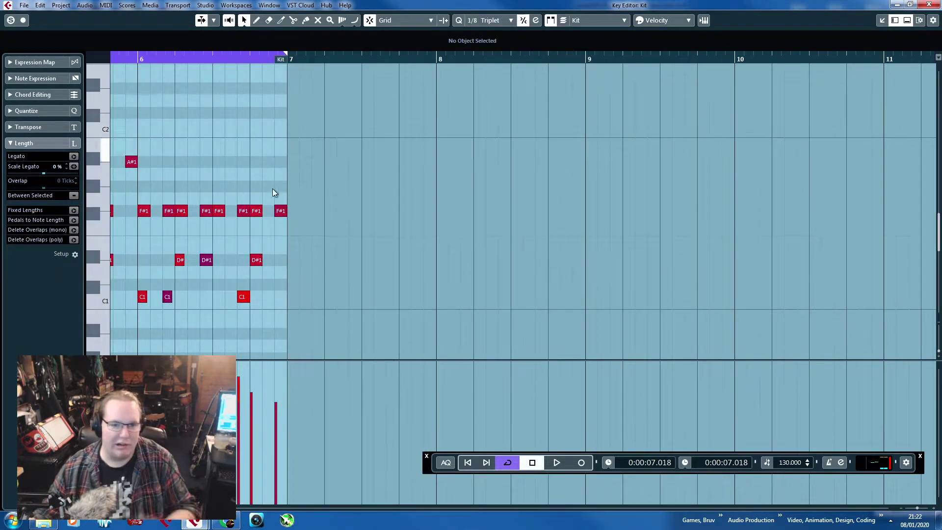
Delete the F#1 notes from bar 6's beat 4 and put B1 and G#1 on its last two triplets.
{"action": "scroll", "coordinate": [248, 212], "scroll_direction": "up", "scroll_amount": 4}
{"action": "left_click", "coordinate": [347, 149]}
{"action": "left_click", "coordinate": [412, 187]}
{"action": "left_click_drag", "start_coordinate": [431, 225], "coordinate": [312, 198]}
{"action": "key", "text": "Delete"}
{"action": "left_click", "coordinate": [417, 188]}
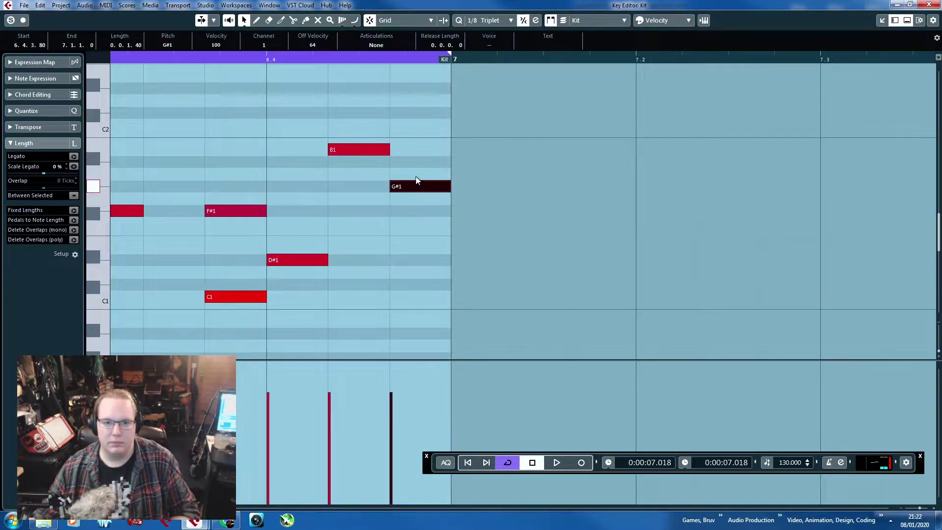
Move bar 6's last two notes to A1 and G1, raise their velocities, and briefly play the part.
{"action": "left_click_drag", "start_coordinate": [416, 188], "coordinate": [416, 175]}
{"action": "left_click_drag", "start_coordinate": [343, 151], "coordinate": [344, 176]}
{"action": "left_click_drag", "start_coordinate": [409, 177], "coordinate": [413, 199]}
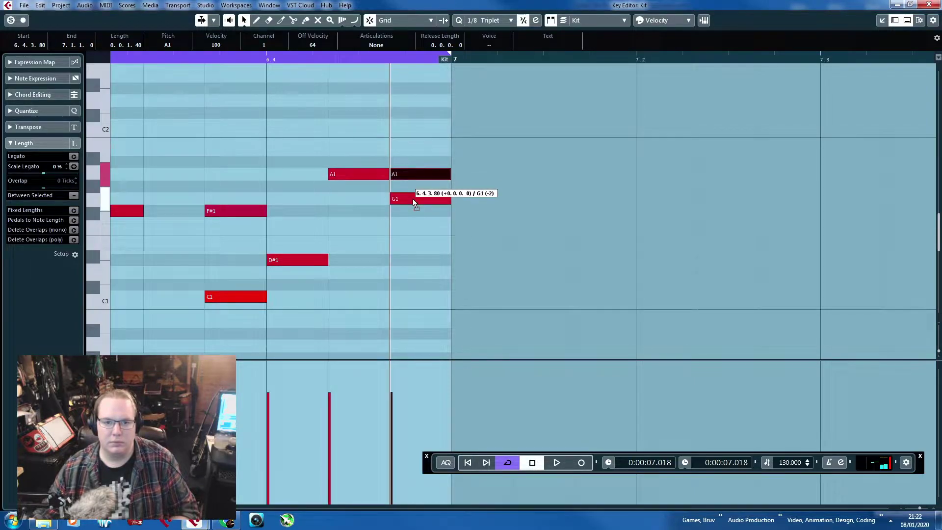
{"action": "key", "text": "space"}
{"action": "key", "text": "space"}
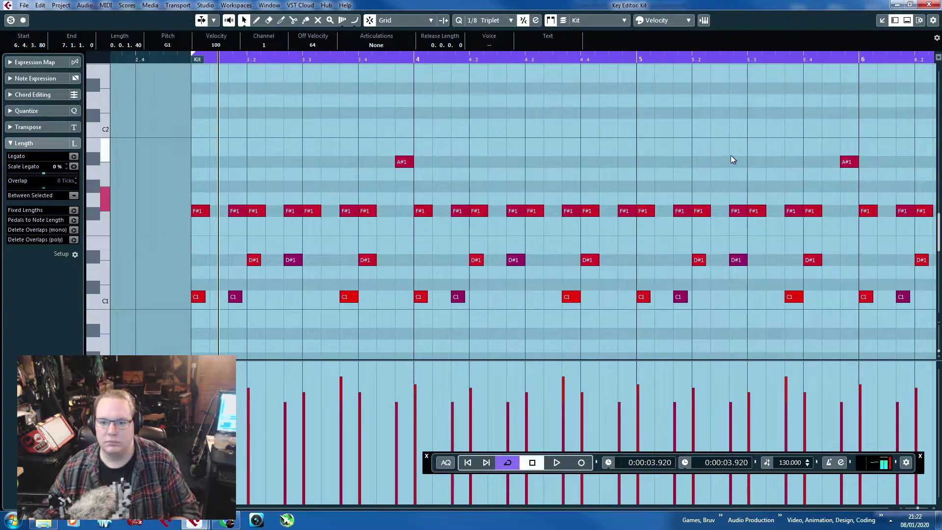
{"action": "key", "text": "g"}
{"action": "key", "text": "g"}
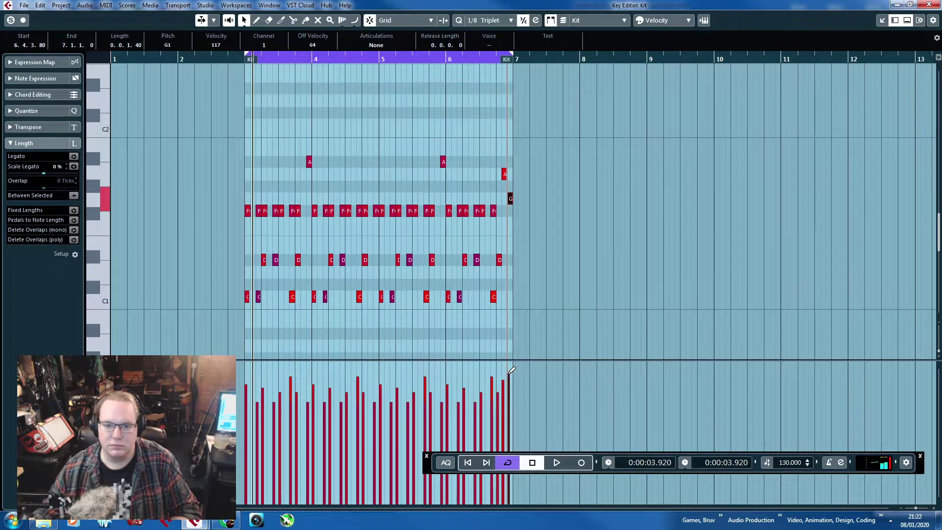
Move the first F#1 note of bar 3 up to C#2 and return to the project window.
{"action": "key", "text": "h"}
{"action": "key", "text": "h"}
{"action": "left_click_drag", "start_coordinate": [298, 211], "coordinate": [300, 117]}
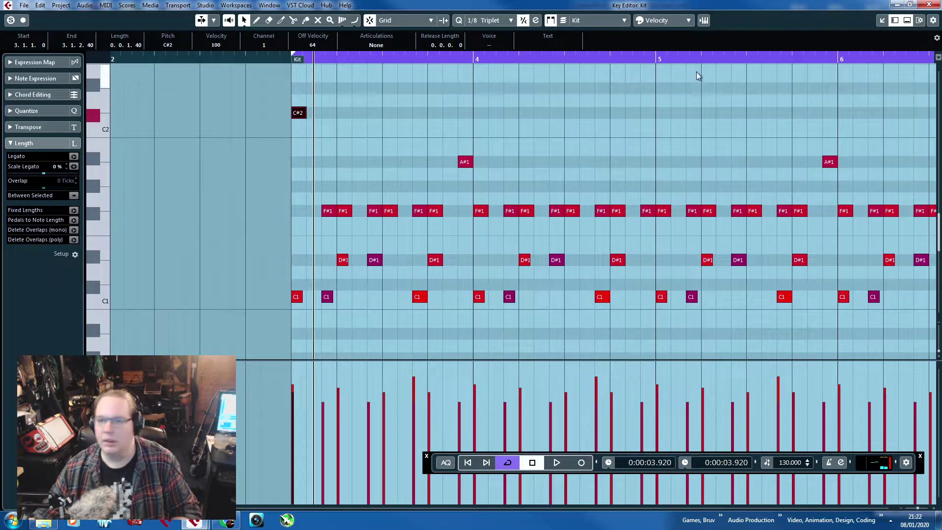
{"action": "left_click", "coordinate": [930, 5]}
{"action": "left_click", "coordinate": [502, 236]}
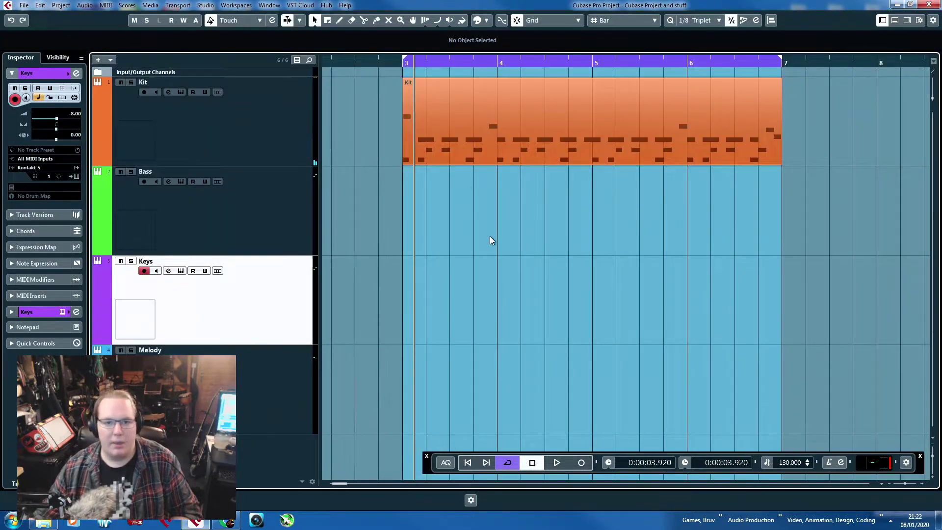
Play through the Kit loop from before bar 3 and create an empty Bass part spanning bars 3 to 7.
{"action": "left_click_drag", "start_coordinate": [391, 60], "coordinate": [396, 76]}
{"action": "key", "text": "space"}
{"action": "scroll", "coordinate": [454, 274], "scroll_direction": "down", "scroll_amount": 2}
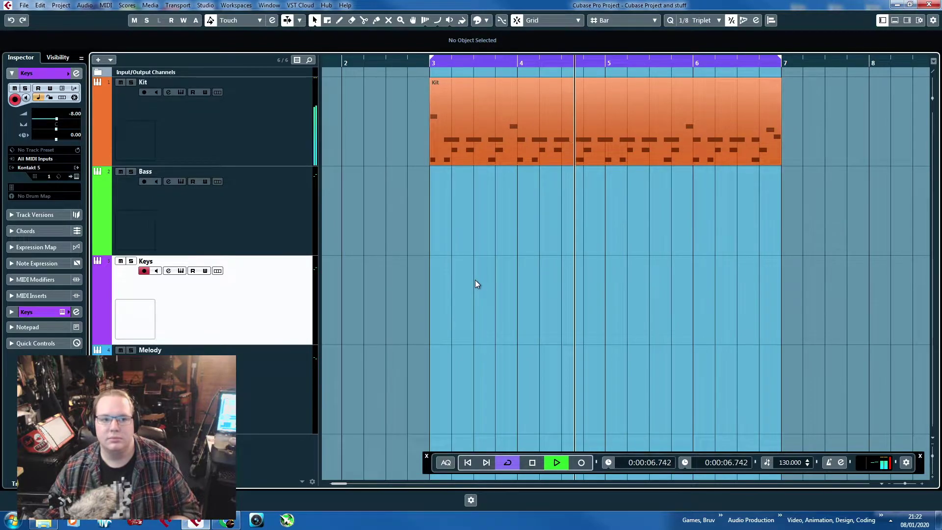
{"action": "left_click", "coordinate": [490, 268]}
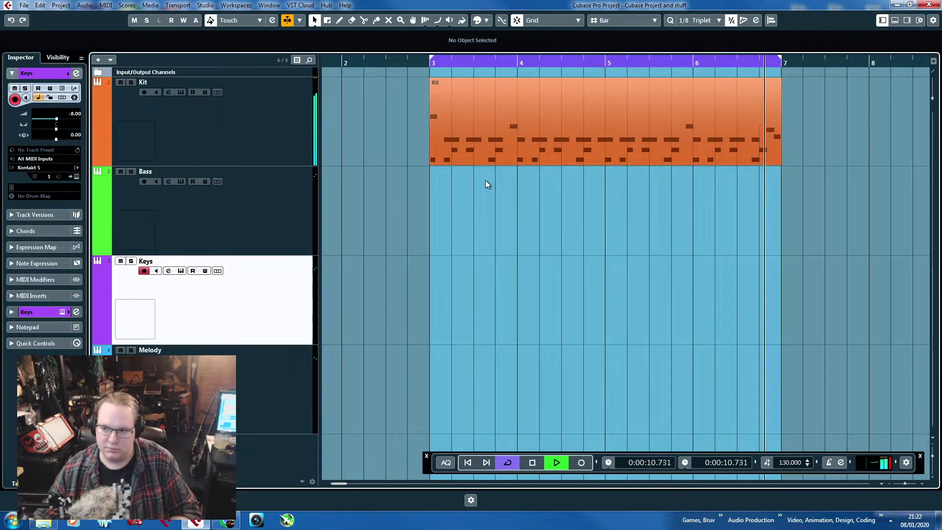
{"action": "key", "text": "space"}
{"action": "double_click", "coordinate": [470, 220]}
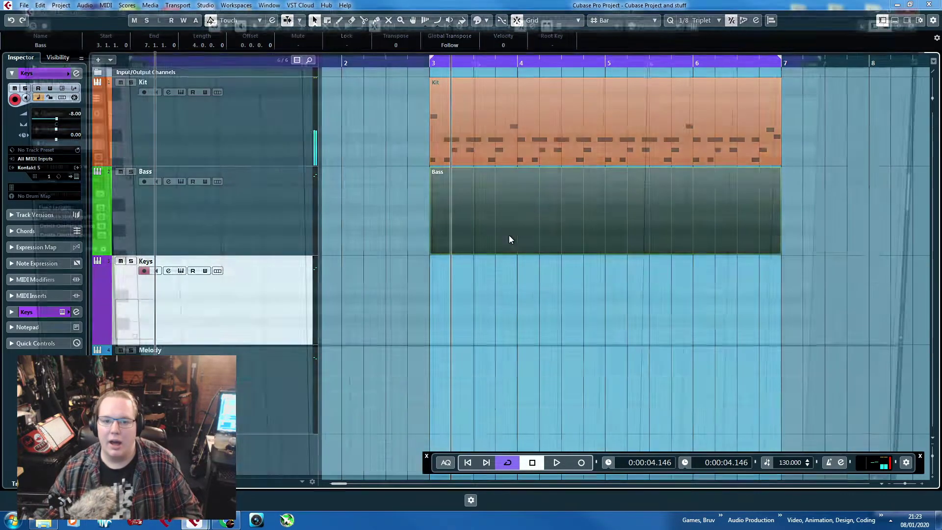
Open the Bass part and enter one-beat notes C#2, F2, G#2 and A#2 across bar 3.
{"action": "double_click", "coordinate": [509, 235]}
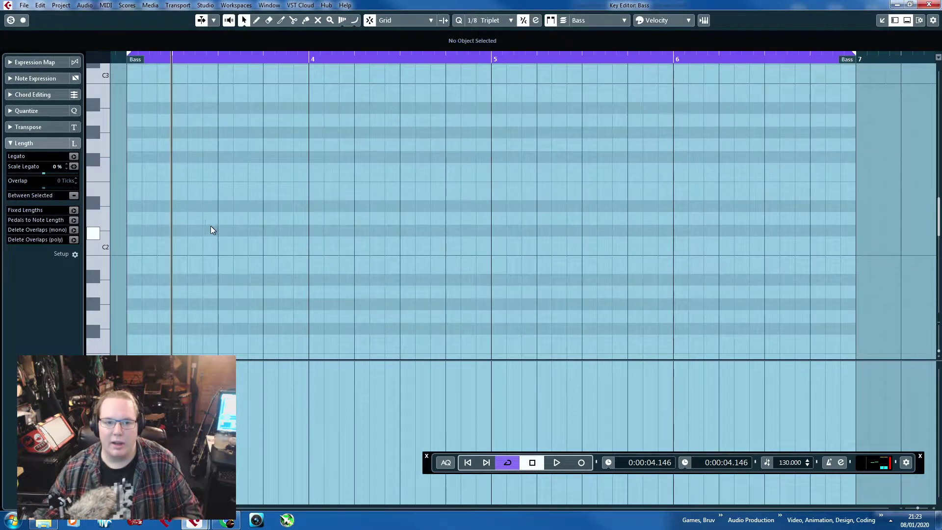
{"action": "left_click", "coordinate": [136, 234]}
{"action": "left_click_drag", "start_coordinate": [139, 232], "coordinate": [171, 230]}
{"action": "left_click", "coordinate": [189, 280]}
{"action": "key", "text": "h"}
{"action": "key", "text": "h"}
{"action": "left_click", "coordinate": [403, 231]}
{"action": "key", "text": "ctrl+d"}
{"action": "left_click_drag", "start_coordinate": [448, 231], "coordinate": [450, 184]}
{"action": "key", "text": "ctrl+d"}
{"action": "left_click_drag", "start_coordinate": [542, 171], "coordinate": [562, 129]}
{"action": "key", "text": "ctrl+d"}
{"action": "left_click_drag", "start_coordinate": [620, 131], "coordinate": [705, 92]}
Continue the walking line through bar 4 with one-beat notes C#3, A#2, G#2 and F2.
{"action": "key", "text": "ctrl+d"}
{"action": "key", "text": "ctrl+d"}
{"action": "left_click_drag", "start_coordinate": [788, 95], "coordinate": [831, 168]}
{"action": "key", "text": "g"}
{"action": "key", "text": "ctrl+d"}
{"action": "left_click_drag", "start_coordinate": [836, 219], "coordinate": [938, 235]}
{"action": "left_click_drag", "start_coordinate": [760, 223], "coordinate": [627, 157]}
{"action": "key", "text": "ctrl+d"}
{"action": "left_click_drag", "start_coordinate": [725, 170], "coordinate": [728, 207]}
Duplicate the two-bar bass line from bars 3 and 4 into bars 5 and 6 during playback.
{"action": "key", "text": "space"}
{"action": "left_click_drag", "start_coordinate": [301, 57], "coordinate": [307, 129]}
{"action": "left_click_drag", "start_coordinate": [567, 268], "coordinate": [273, 64]}
{"action": "key", "text": "ctrl+d"}
{"action": "scroll", "coordinate": [492, 243], "scroll_direction": "up", "scroll_amount": 1}
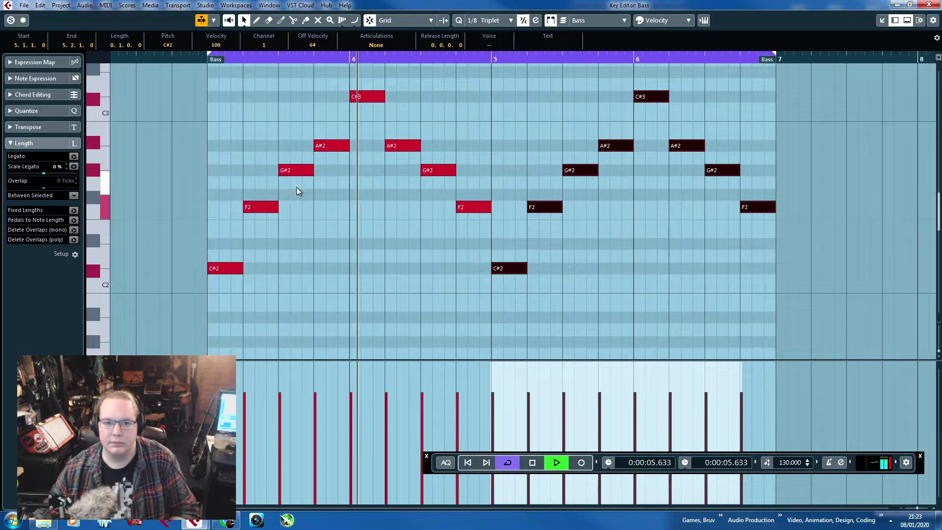
Play through the four-bar bass line and restart playback from bar 3.
{"action": "key", "text": "space"}
{"action": "key", "text": "space"}
{"action": "key", "text": "h"}
{"action": "left_click", "coordinate": [522, 129]}
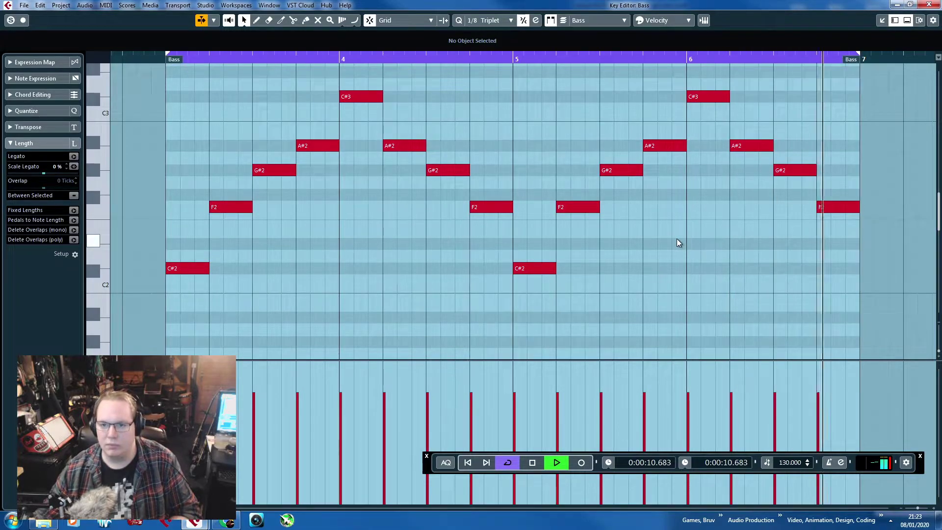
{"action": "key", "text": "space"}
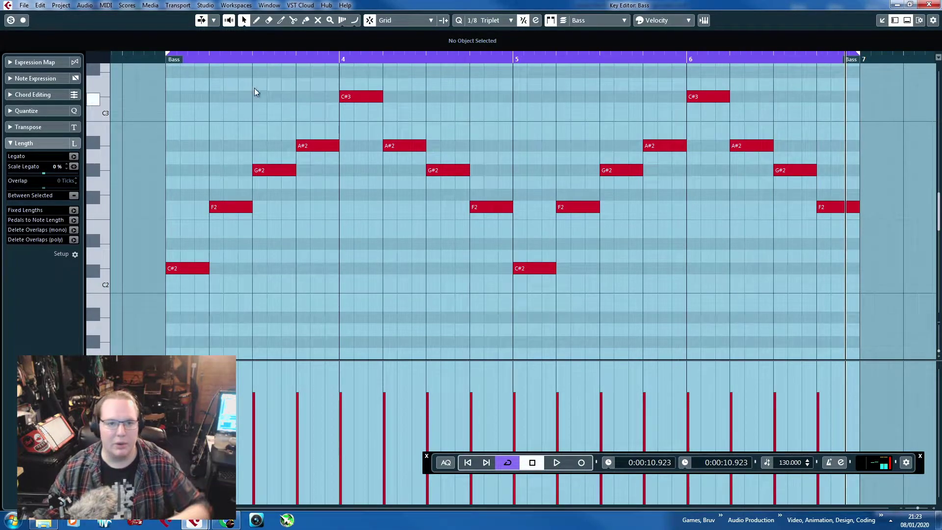
{"action": "left_click", "coordinate": [165, 59]}
{"action": "key", "text": "space"}
{"action": "scroll", "coordinate": [184, 161], "scroll_direction": "up", "scroll_amount": 2}
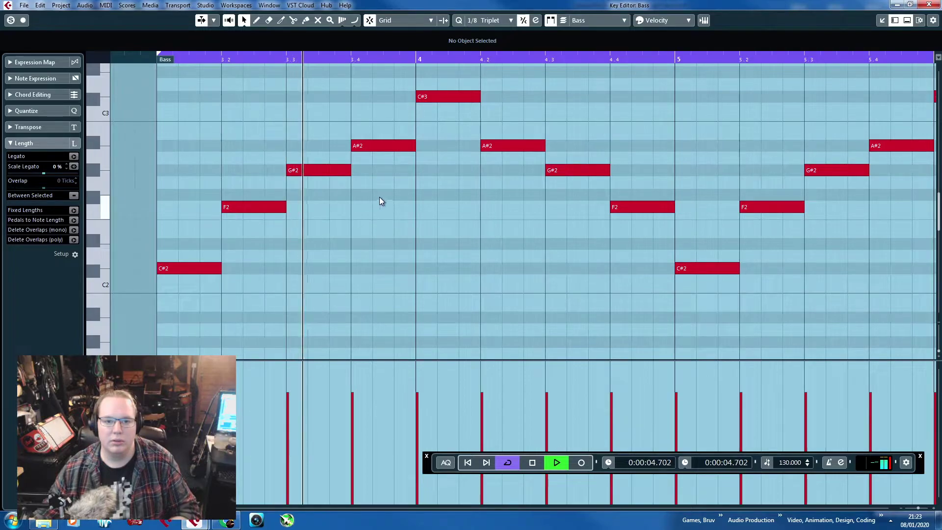
Put a triplet G#2 at the end of bar 3, split bar 4's C#3 onto its outer triplets, and play the result.
{"action": "key", "text": "space"}
{"action": "left_click_drag", "start_coordinate": [415, 147], "coordinate": [417, 172]}
{"action": "key", "text": "ctrl+d"}
{"action": "mouse_move", "coordinate": [479, 97]}
{"action": "left_mouse_down"}
{"action": "mouse_move", "coordinate": [438, 97]}
{"action": "mouse_move", "coordinate": [470, 98]}
{"action": "left_mouse_up"}
{"action": "key", "text": "ctrl+d"}
{"action": "key", "text": "space"}
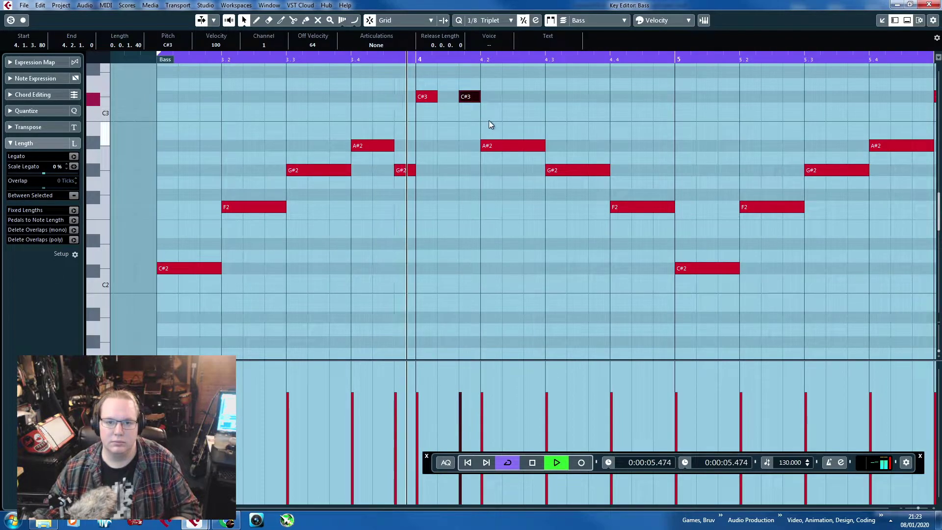
{"action": "key", "text": "space"}
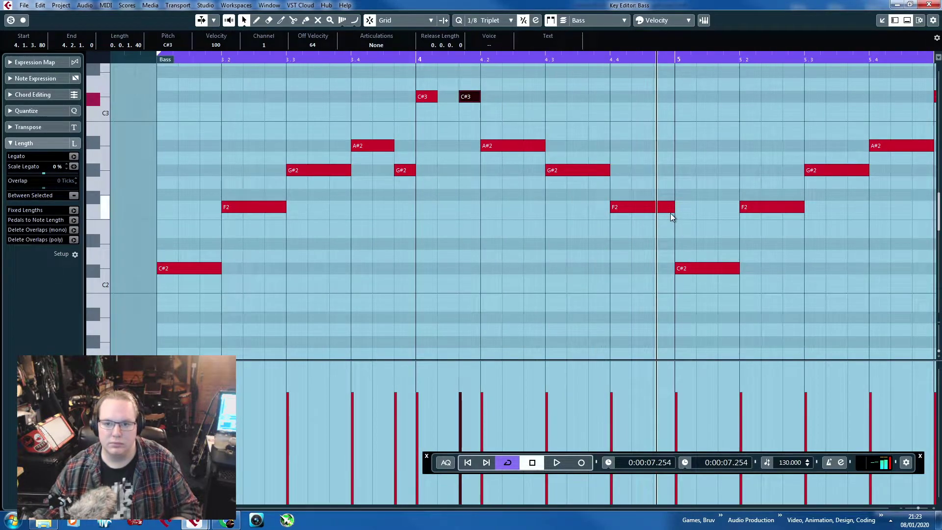
Shorten bar 4's F2 and place a C2 on the last triplet of the bar.
{"action": "left_click", "coordinate": [664, 209]}
{"action": "key", "text": "ctrl+d"}
{"action": "left_click_drag", "start_coordinate": [659, 208], "coordinate": [678, 283]}
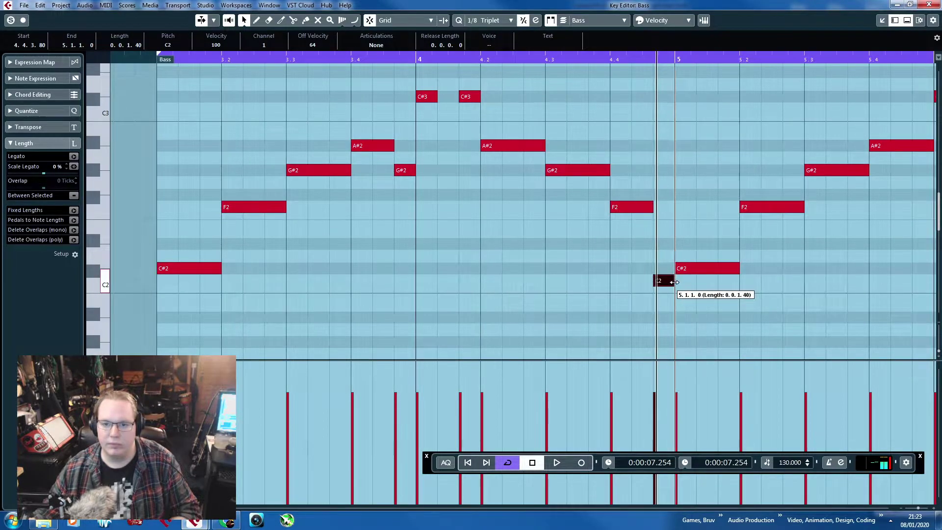
Replace the notes in bars 5 and 6 with a copy of bars 3 and 4, and play the line.
{"action": "key", "text": "g"}
{"action": "left_click_drag", "start_coordinate": [807, 302], "coordinate": [335, 300]}
{"action": "key", "text": "Delete"}
{"action": "key", "text": "ctrl+d"}
{"action": "left_click", "coordinate": [335, 57]}
{"action": "key", "text": "space"}
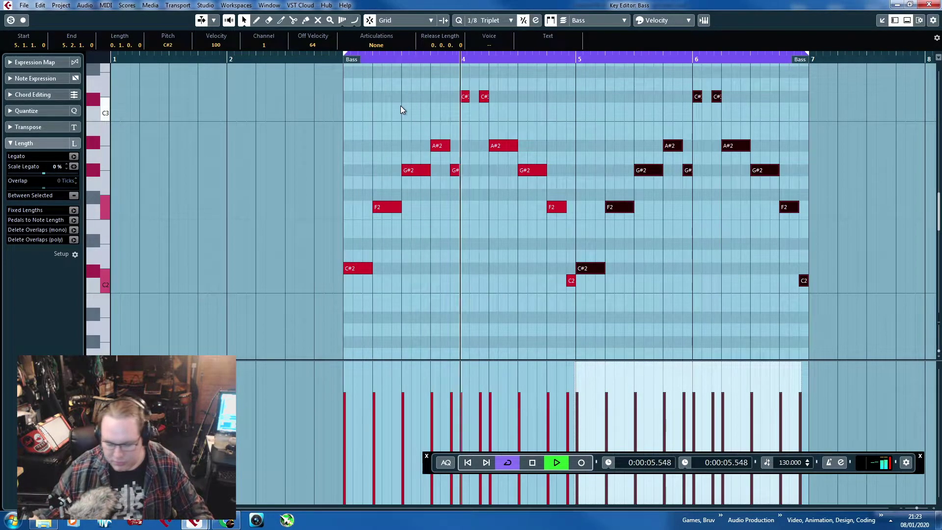
{"action": "left_click", "coordinate": [747, 254]}
{"action": "key", "text": "h"}
{"action": "key", "text": "space"}
Lower bar 6's first C#3 to C#2, lengthen it to a full beat, and delete the second C#3.
{"action": "left_click_drag", "start_coordinate": [635, 96], "coordinate": [640, 323]}
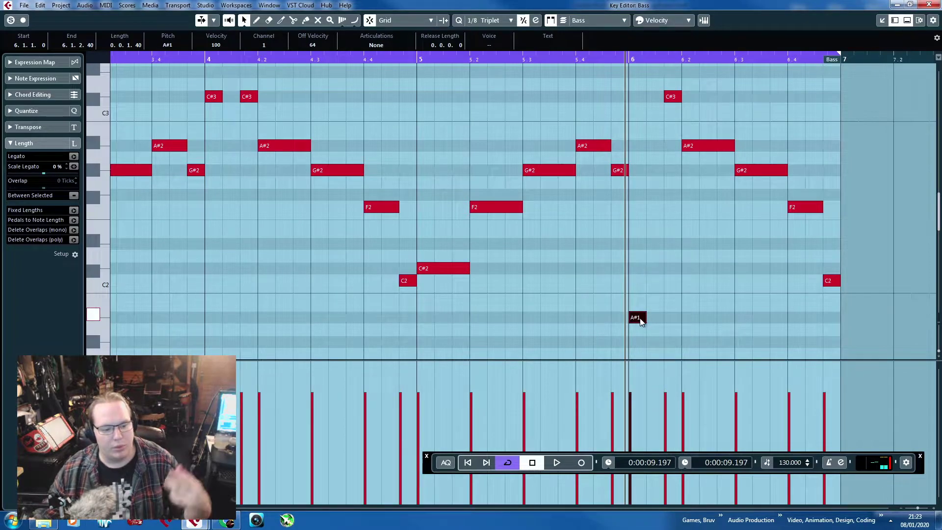
{"action": "left_click_drag", "start_coordinate": [637, 320], "coordinate": [679, 271]}
{"action": "left_click", "coordinate": [667, 276]}
{"action": "left_click", "coordinate": [669, 270]}
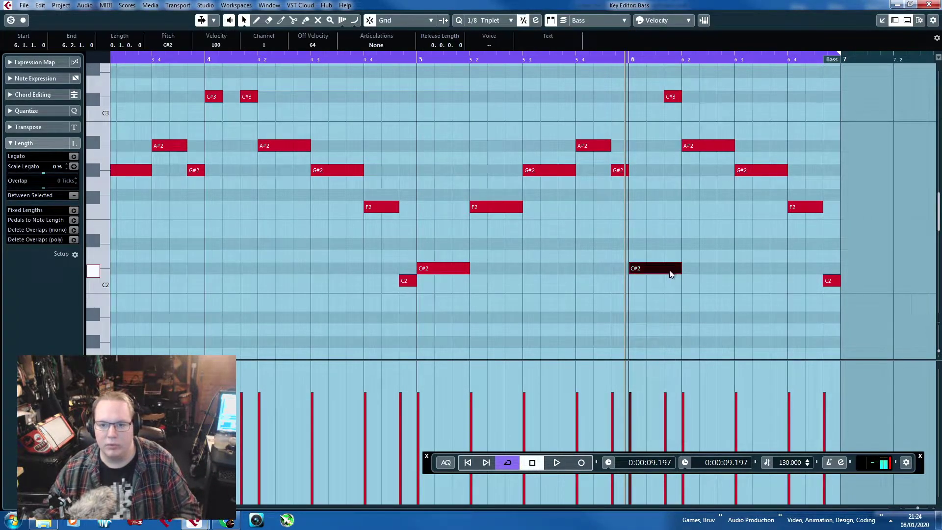
{"action": "left_click", "coordinate": [677, 98]}
{"action": "key", "text": "Delete"}
Lower bar 6's A#2 and G#2 to D#2 and E2, delete the C2, and extend the F2 to the bar's end.
{"action": "left_click_drag", "start_coordinate": [705, 147], "coordinate": [708, 244]}
{"action": "left_click", "coordinate": [746, 219]}
{"action": "left_click", "coordinate": [754, 170]}
{"action": "left_click_drag", "start_coordinate": [754, 169], "coordinate": [751, 228]}
{"action": "left_click", "coordinate": [806, 205]}
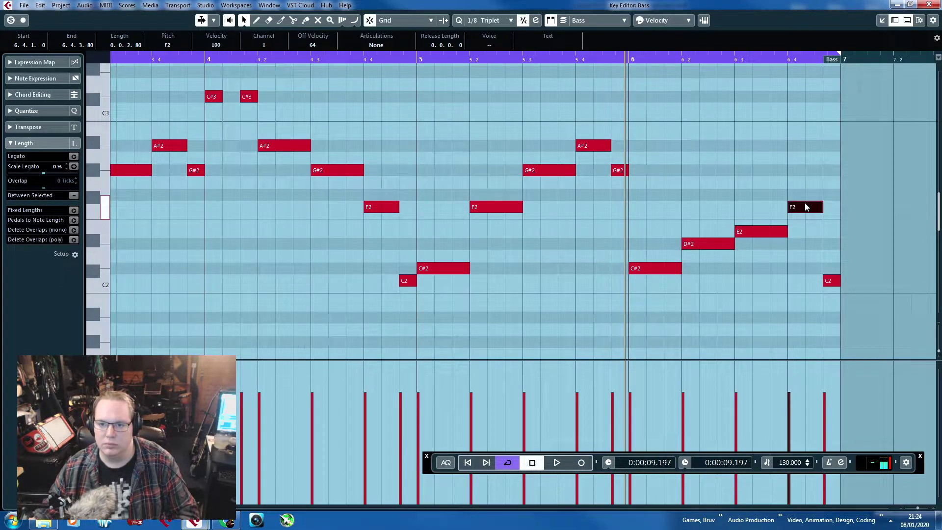
{"action": "left_click", "coordinate": [830, 280]}
{"action": "key", "text": "Delete"}
{"action": "left_click_drag", "start_coordinate": [822, 207], "coordinate": [841, 209]}
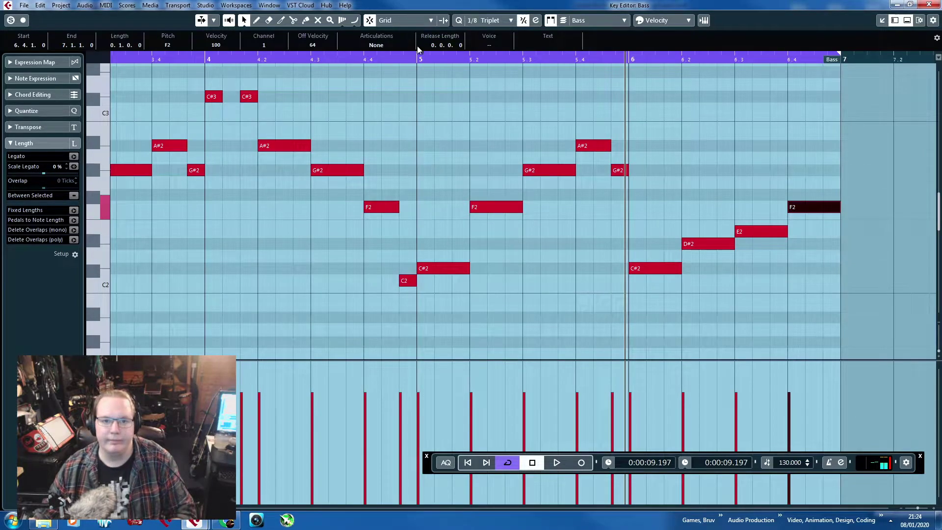
Play the bass line from the end of bar 4 through the new ending and back into the loop.
{"action": "left_click", "coordinate": [407, 55]}
{"action": "key", "text": "space"}
{"action": "left_click", "coordinate": [534, 93]}
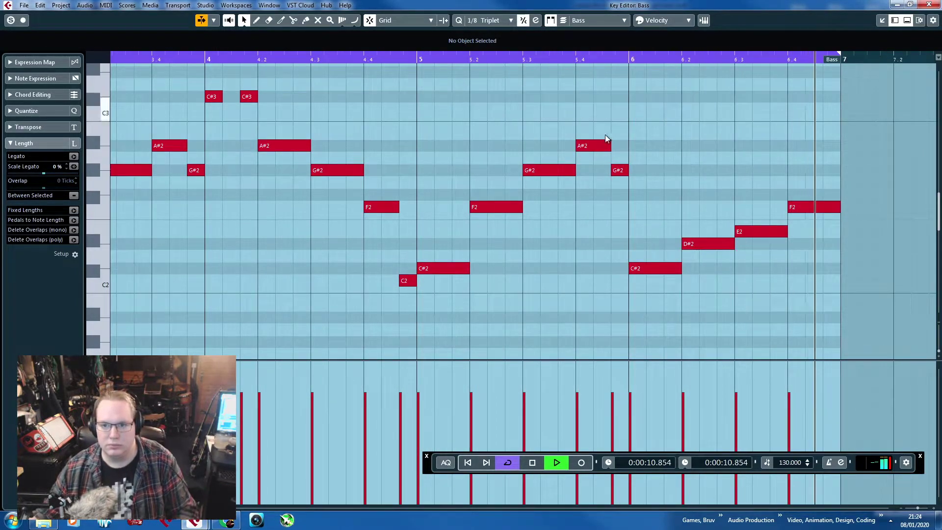
{"action": "scroll", "coordinate": [769, 201], "scroll_direction": "down", "scroll_amount": 4}
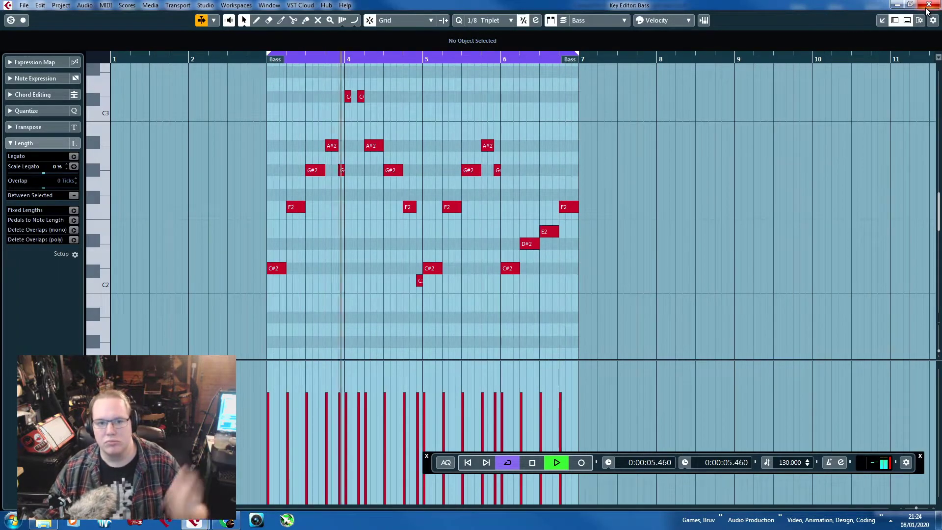
{"action": "key", "text": "space"}
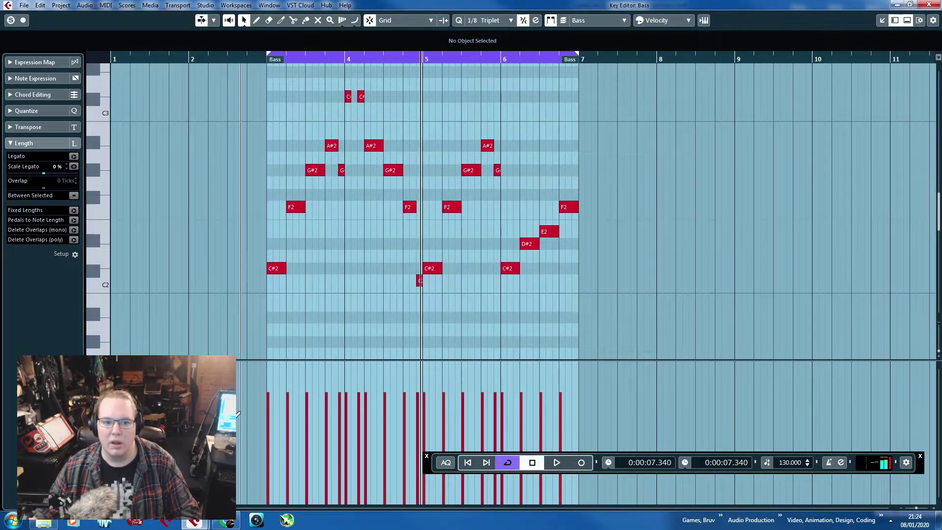
Vary the velocities across all the bass notes and return to the project window.
{"action": "mouse_move", "coordinate": [270, 391]}
{"action": "left_mouse_down"}
{"action": "mouse_move", "coordinate": [449, 399]}
{"action": "mouse_move", "coordinate": [572, 389]}
{"action": "left_mouse_up"}
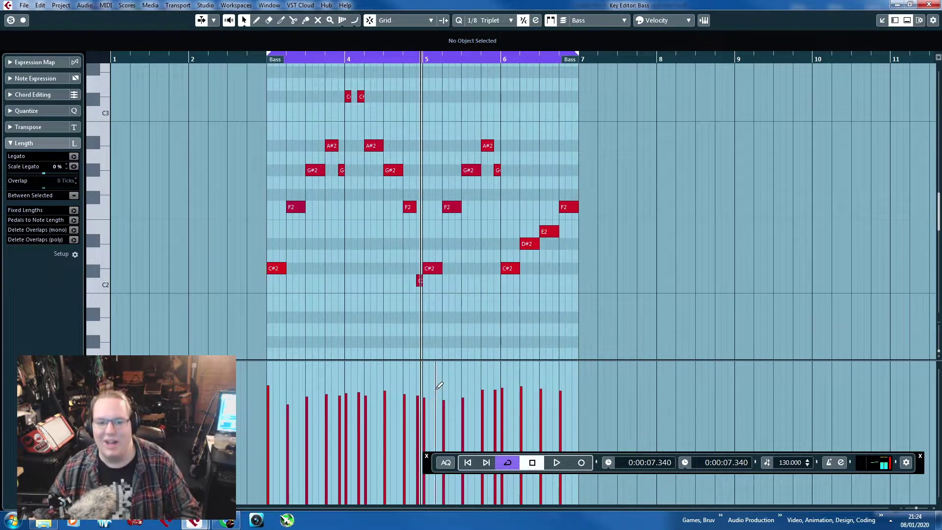
{"action": "left_click", "coordinate": [929, 5]}
{"action": "left_click", "coordinate": [516, 312]}
{"action": "double_click", "coordinate": [546, 240]}
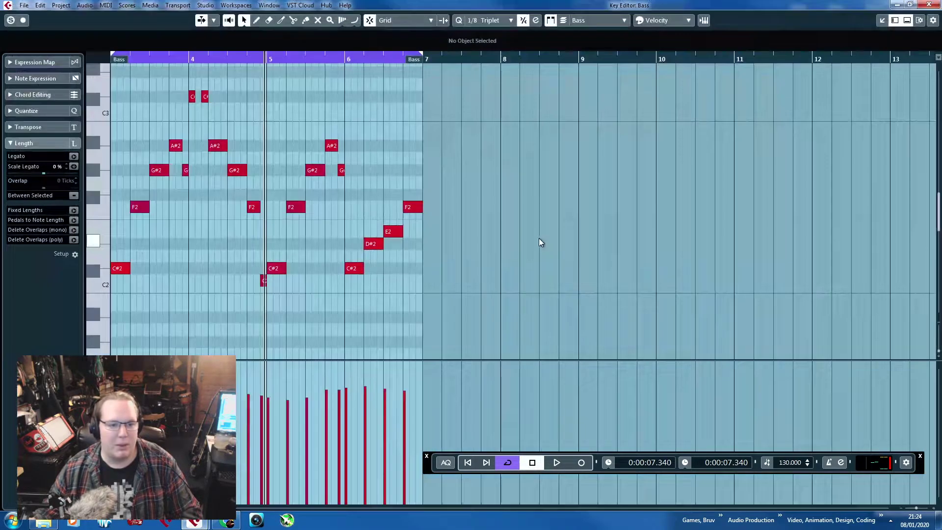
{"action": "left_click", "coordinate": [929, 5]}
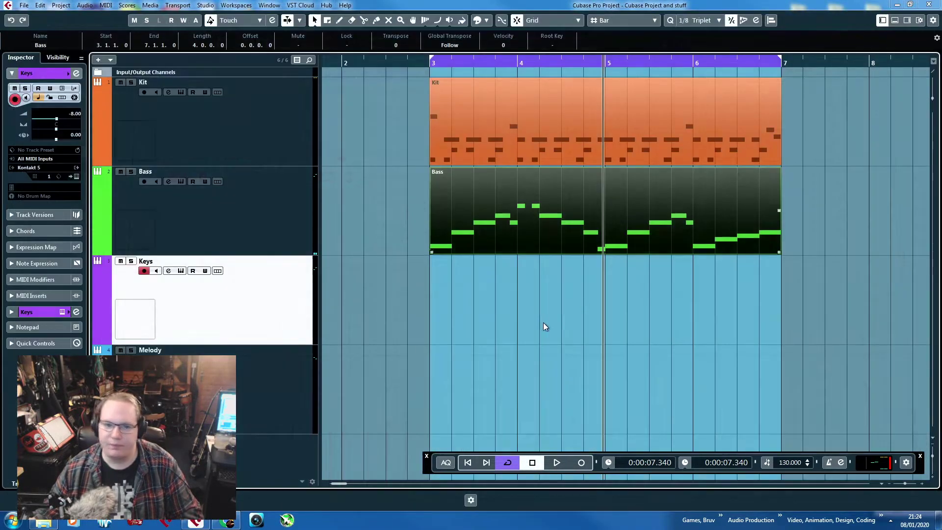
{"action": "double_click", "coordinate": [581, 303]}
{"action": "left_click", "coordinate": [497, 374]}
{"action": "left_click", "coordinate": [584, 320]}
{"action": "key", "text": "Delete"}
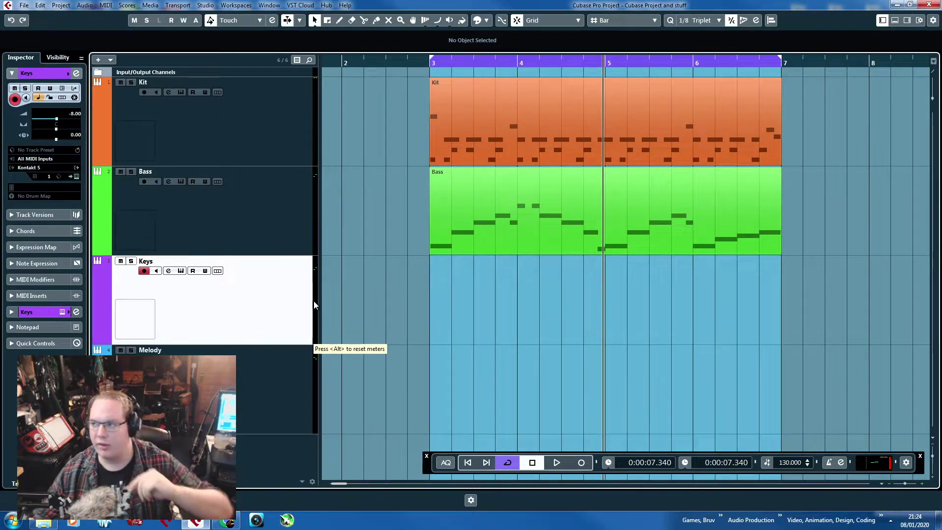
{"action": "key", "text": "alt+Tab"}
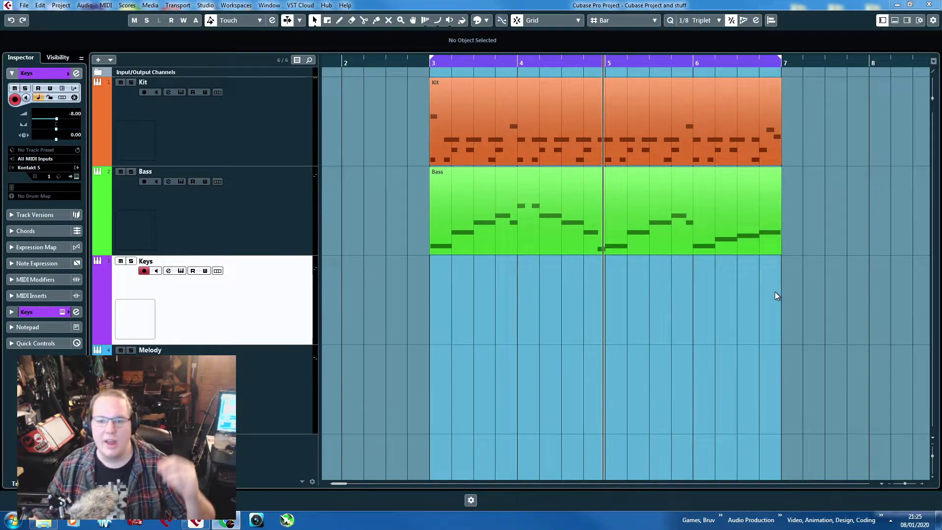
{"action": "key", "text": "F2"}
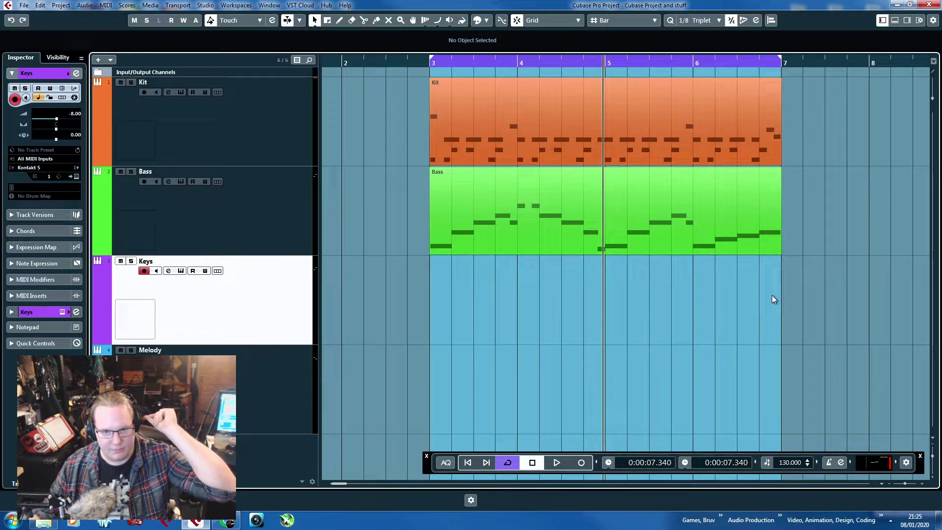
{"action": "key", "text": "F2"}
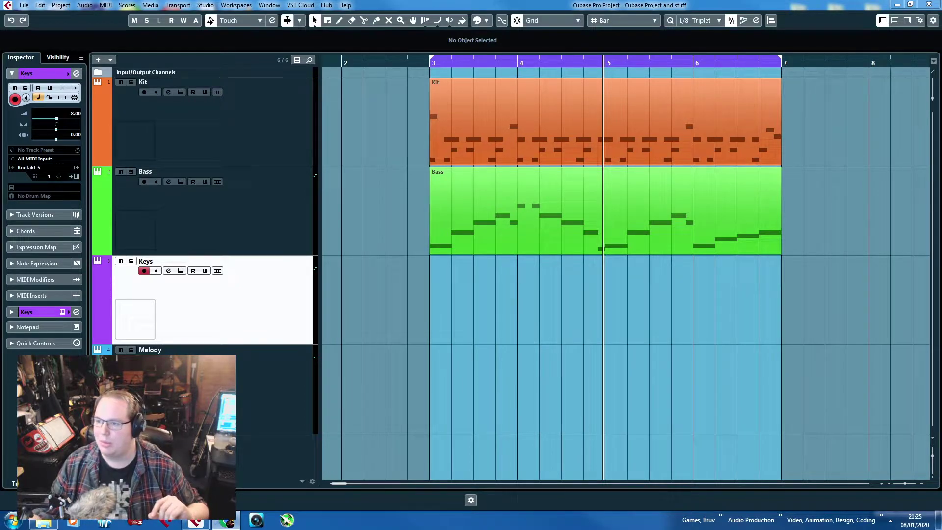
{"action": "left_click", "coordinate": [859, 326]}
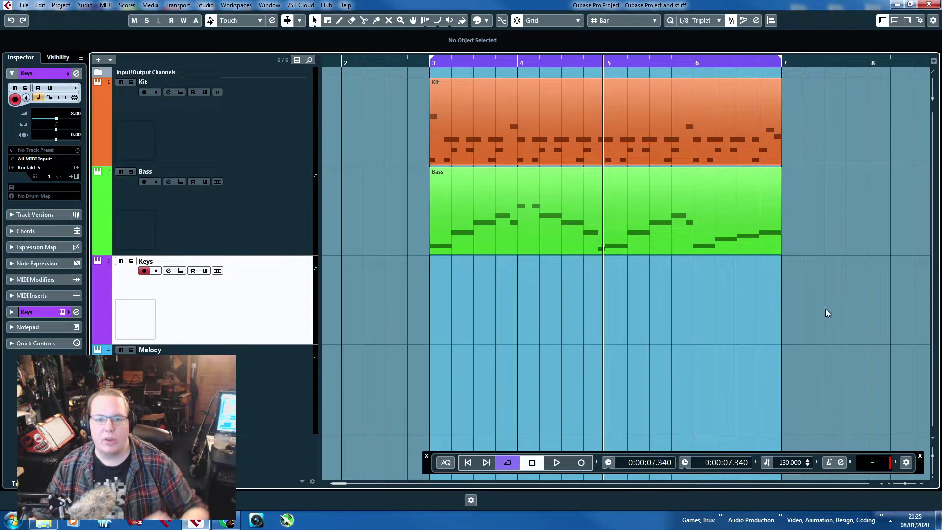
Play the Kit and Bass parts together from just before bar 3.
{"action": "left_click", "coordinate": [420, 63]}
{"action": "key", "text": "space"}
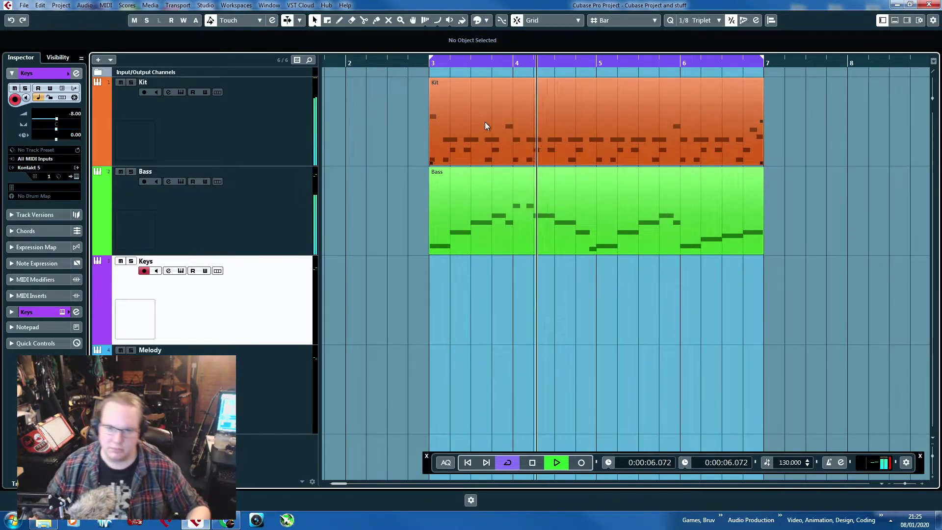
{"action": "key", "text": "space"}
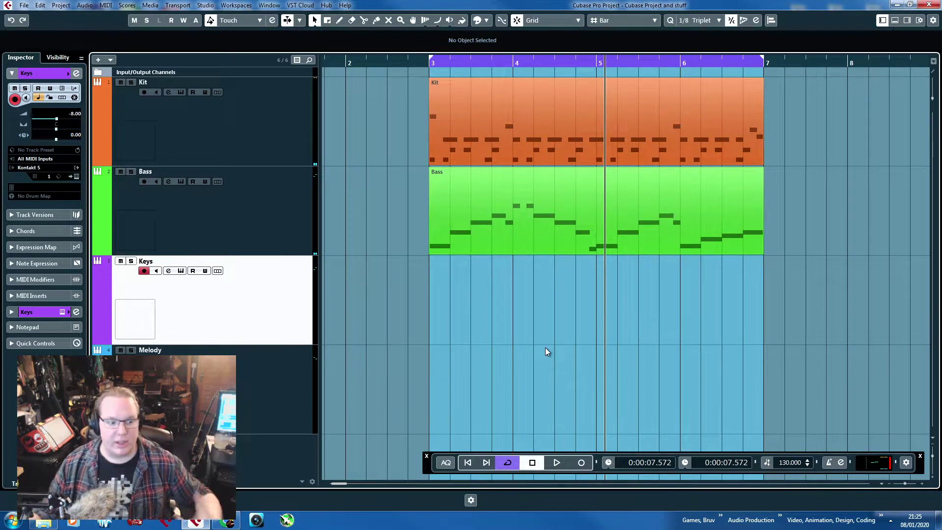
Duplicate the Bass part and place the copy on the Keys track from bar 3 to bar 7.
{"action": "left_click", "coordinate": [539, 218]}
{"action": "key", "text": "ctrl+d"}
{"action": "left_click_drag", "start_coordinate": [649, 211], "coordinate": [408, 270]}
{"action": "left_click_drag", "start_coordinate": [626, 289], "coordinate": [558, 289]}
{"action": "scroll", "coordinate": [578, 355], "scroll_direction": "down", "scroll_amount": 1}
{"action": "left_click", "coordinate": [578, 355]}
{"action": "scroll", "coordinate": [441, 363], "scroll_direction": "left", "scroll_amount": 1}
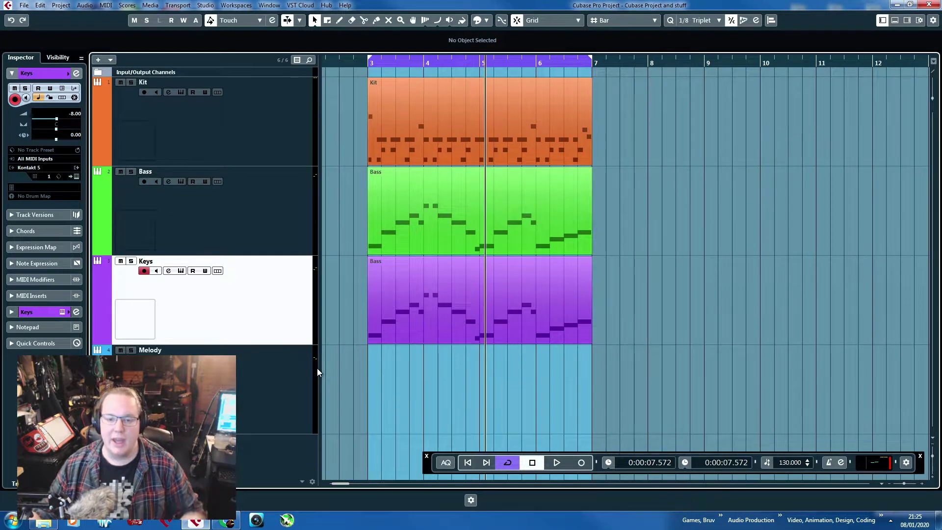
Open the copied part on the Keys track and play through its notes from before bar 3.
{"action": "double_click", "coordinate": [424, 290]}
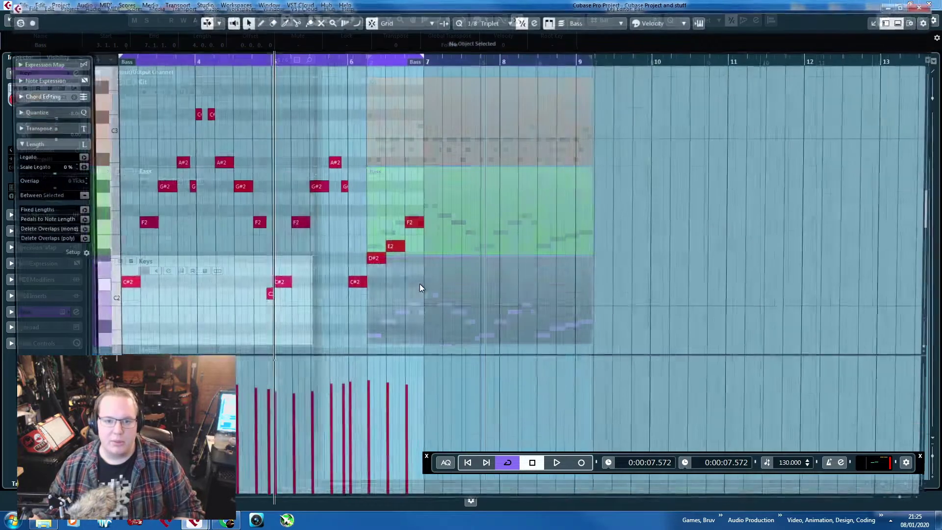
{"action": "left_click_drag", "start_coordinate": [357, 116], "coordinate": [568, 263]}
{"action": "left_click_drag", "start_coordinate": [570, 322], "coordinate": [159, 110]}
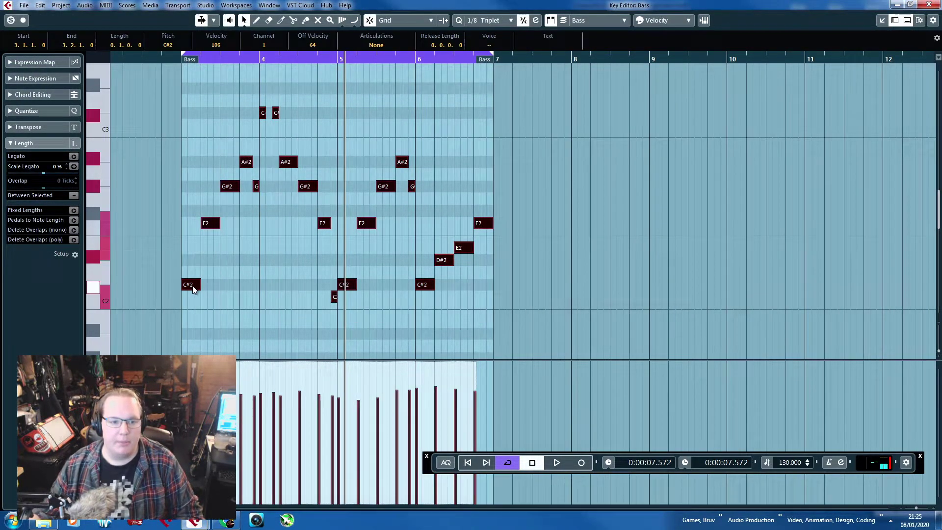
{"action": "left_click", "coordinate": [362, 328]}
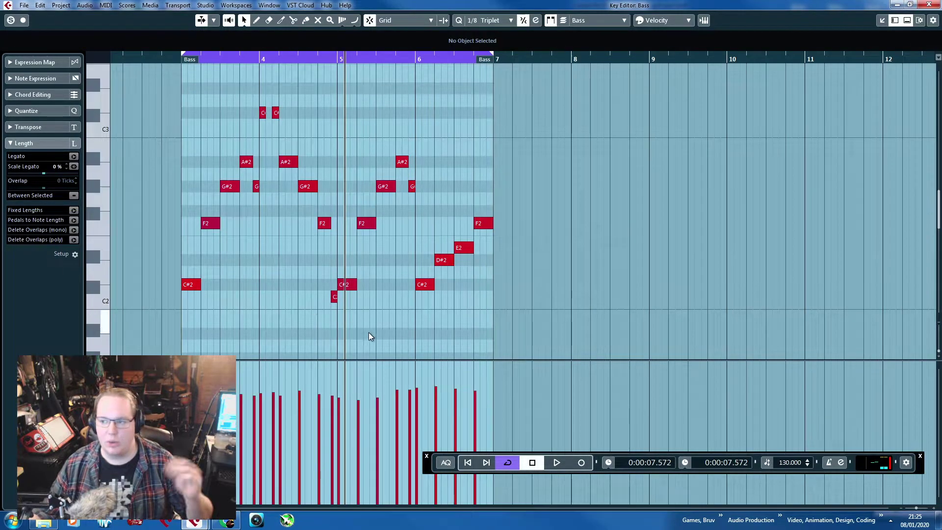
{"action": "left_click_drag", "start_coordinate": [144, 55], "coordinate": [166, 107]}
{"action": "key", "text": "space"}
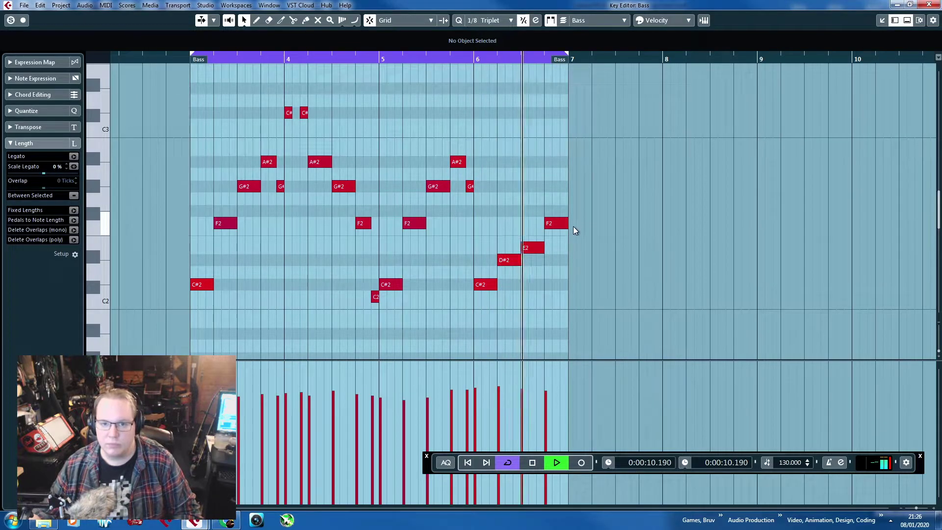
{"action": "key", "text": "space"}
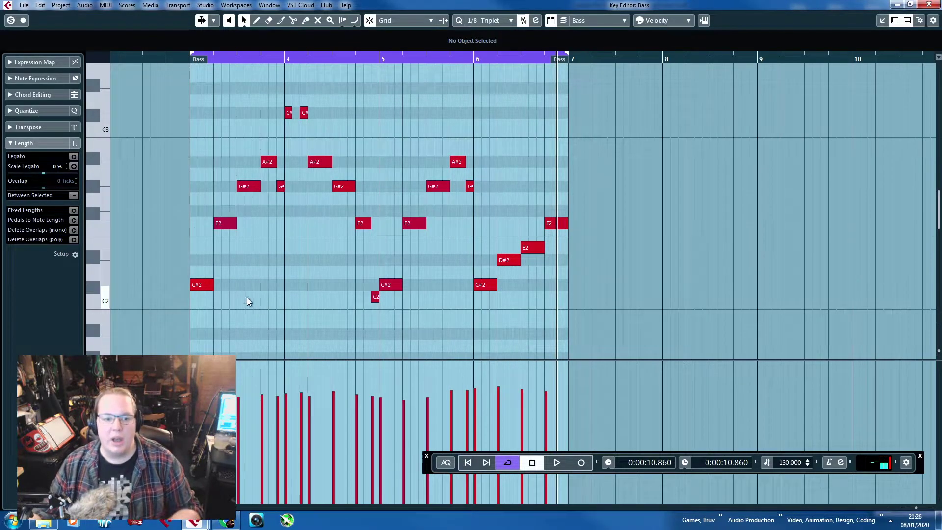
Copy bar 3's first C#2 and place the one-beat copy at D4 on beat 2 of the bar.
{"action": "left_click", "coordinate": [201, 284]}
{"action": "key", "text": "alt+d"}
{"action": "scroll", "coordinate": [193, 293], "scroll_direction": "up", "scroll_amount": 2}
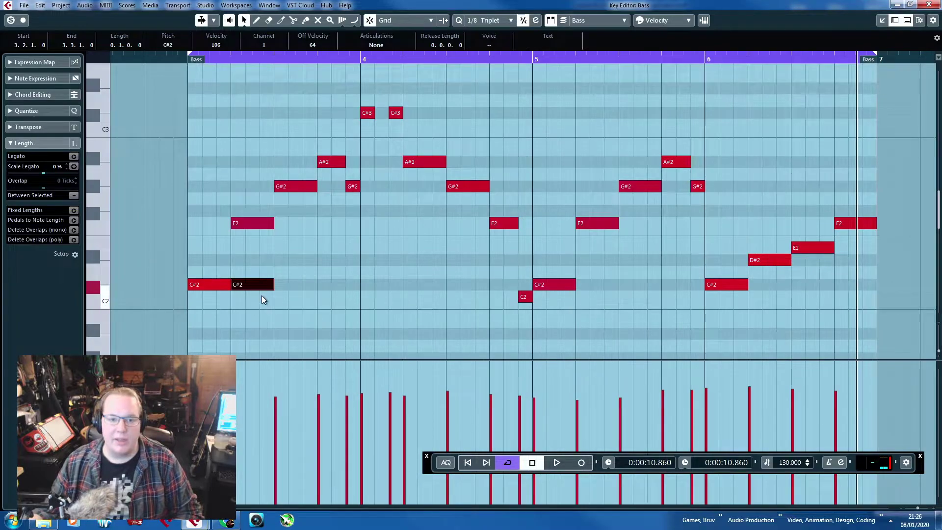
{"action": "left_click_drag", "start_coordinate": [252, 285], "coordinate": [236, 110]}
{"action": "scroll", "coordinate": [242, 213], "scroll_direction": "up", "scroll_amount": 2}
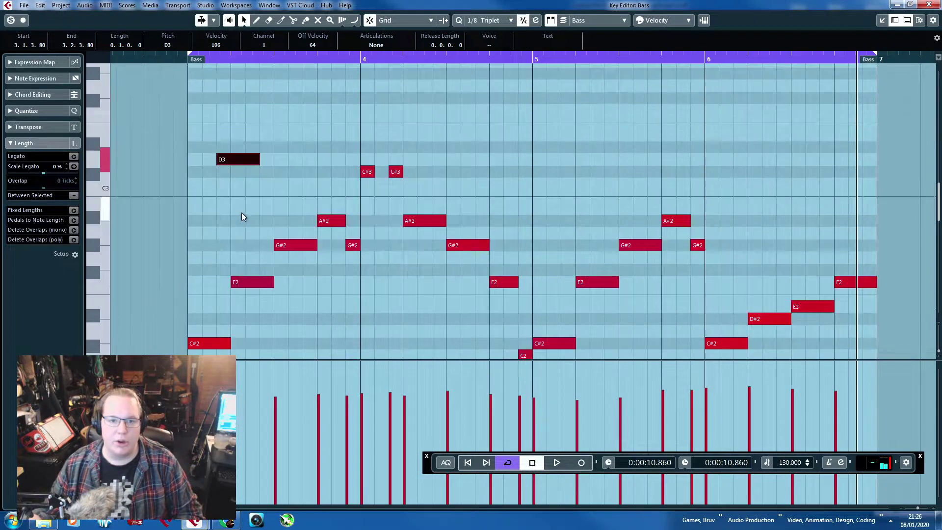
{"action": "scroll", "coordinate": [253, 188], "scroll_direction": "up", "scroll_amount": 2}
{"action": "left_click_drag", "start_coordinate": [227, 220], "coordinate": [240, 102]}
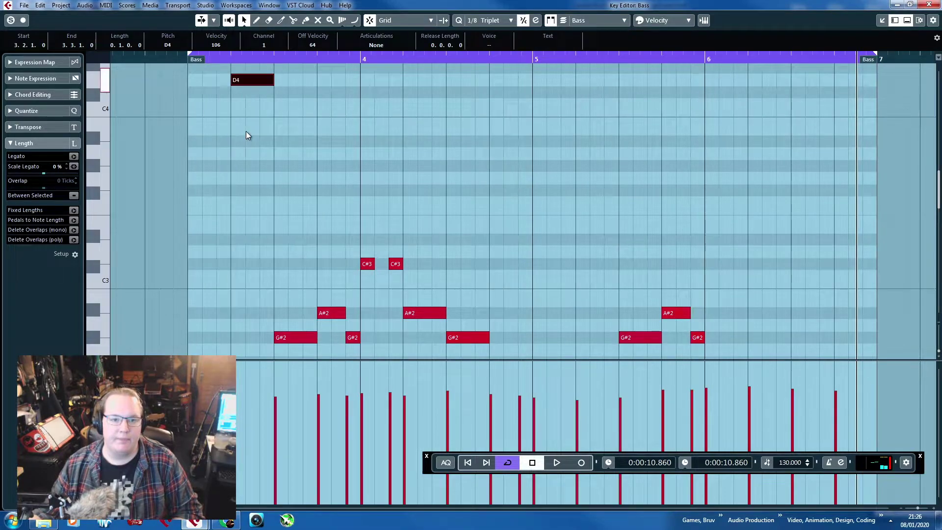
Build a short C#4, F4 and G#4 chord on the last triplet of beat 1 in bar 3.
{"action": "scroll", "coordinate": [255, 123], "scroll_direction": "up", "scroll_amount": 2}
{"action": "left_click_drag", "start_coordinate": [263, 139], "coordinate": [231, 154]}
{"action": "key", "text": "space"}
{"action": "key", "text": "space"}
{"action": "scroll", "coordinate": [231, 183], "scroll_direction": "up", "scroll_amount": 3}
{"action": "key", "text": "ctrl+d"}
{"action": "scroll", "coordinate": [251, 223], "scroll_direction": "up", "scroll_amount": 4}
{"action": "left_click_drag", "start_coordinate": [243, 328], "coordinate": [220, 266]}
{"action": "key", "text": "ctrl+d"}
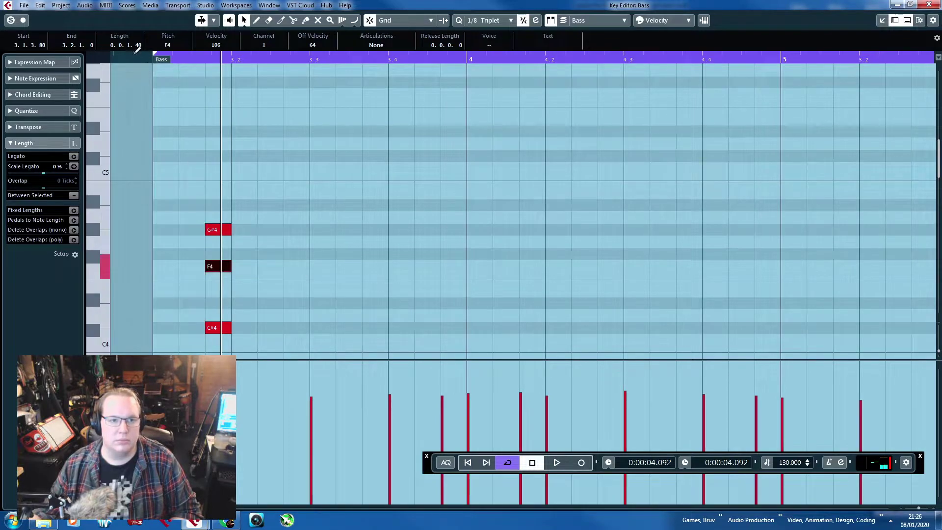
Copy the three-note chord to beat 3 of bar 3 and play it from before the bar.
{"action": "left_click", "coordinate": [154, 70]}
{"action": "key", "text": "space"}
{"action": "left_click_drag", "start_coordinate": [281, 185], "coordinate": [219, 330]}
{"action": "key", "text": "ctrl+d"}
{"action": "key", "text": "space"}
{"action": "left_click_drag", "start_coordinate": [259, 231], "coordinate": [337, 229]}
{"action": "left_click", "coordinate": [138, 59]}
{"action": "key", "text": "space"}
Copy both bar 3 chords to the same beats of bar 5 and play them.
{"action": "scroll", "coordinate": [242, 208], "scroll_direction": "down", "scroll_amount": 3}
{"action": "left_click_drag", "start_coordinate": [388, 314], "coordinate": [172, 162]}
{"action": "key", "text": "g"}
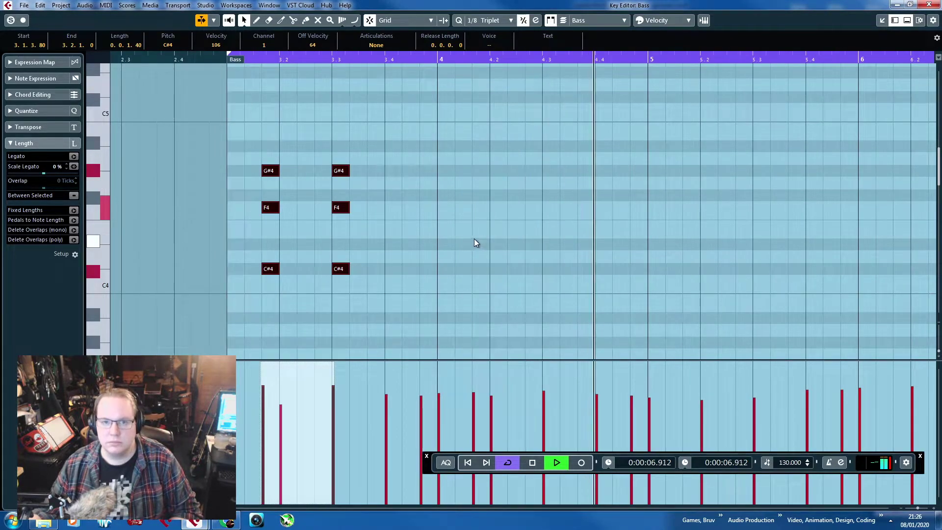
{"action": "key", "text": "ctrl+d"}
{"action": "key", "text": "space"}
{"action": "left_click_drag", "start_coordinate": [359, 175], "coordinate": [691, 174]}
{"action": "key", "text": "space"}
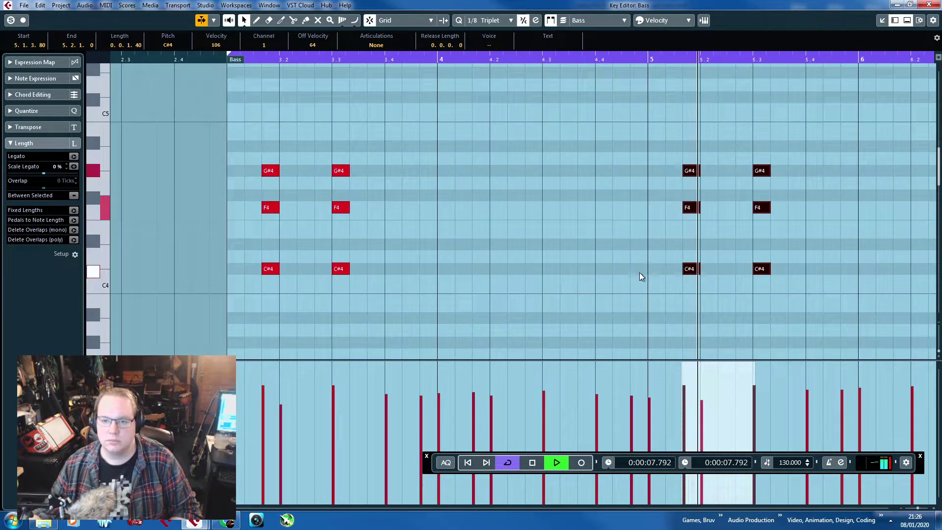
Place two-note chords C#4/G#4, D#4/A#4, E4/B4 and F4/C5 on the last triplet of beats 1 to 4 in bar 6.
{"action": "scroll", "coordinate": [691, 287], "scroll_direction": "down", "scroll_amount": 4}
{"action": "scroll", "coordinate": [691, 287], "scroll_direction": "down", "scroll_amount": 4}
{"action": "scroll", "coordinate": [688, 282], "scroll_direction": "up", "scroll_amount": 3}
{"action": "scroll", "coordinate": [688, 281], "scroll_direction": "down", "scroll_amount": 2}
{"action": "left_click_drag", "start_coordinate": [694, 288], "coordinate": [506, 183]}
{"action": "scroll", "coordinate": [687, 303], "scroll_direction": "up", "scroll_amount": 1}
{"action": "key", "text": "alt+d"}
{"action": "left_click_drag", "start_coordinate": [692, 319], "coordinate": [540, 158]}
{"action": "left_click", "coordinate": [416, 270]}
{"action": "left_click", "coordinate": [511, 287]}
{"action": "scroll", "coordinate": [667, 217], "scroll_direction": "up", "scroll_amount": 2}
{"action": "key", "text": "ctrl+d"}
{"action": "scroll", "coordinate": [667, 230], "scroll_direction": "up", "scroll_amount": 2}
{"action": "left_click_drag", "start_coordinate": [676, 269], "coordinate": [538, 177]}
Play bar 6 of the keys part, then close its note editor to return to the project arrangement.
{"action": "left_click", "coordinate": [499, 63]}
{"action": "key", "text": "space"}
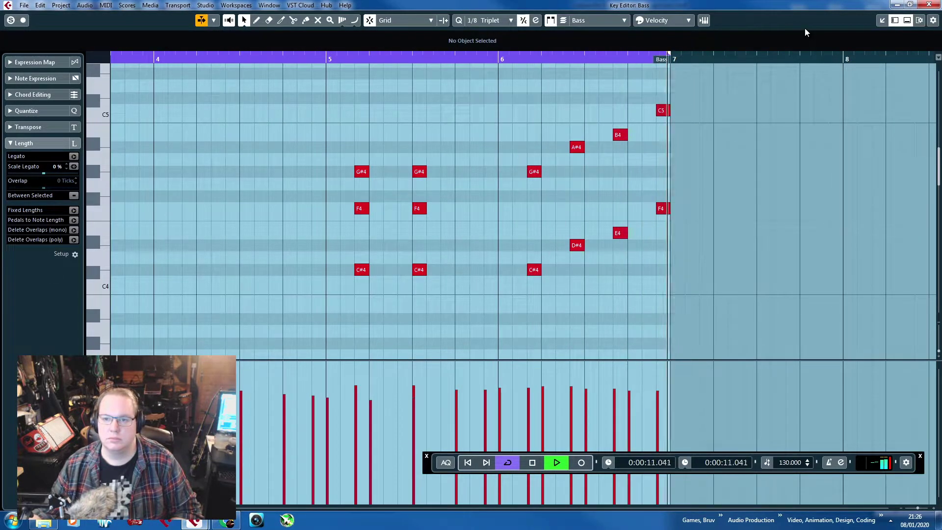
{"action": "key", "text": "space"}
{"action": "left_click", "coordinate": [929, 5]}
{"action": "left_click", "coordinate": [672, 253]}
{"action": "key", "text": "h"}
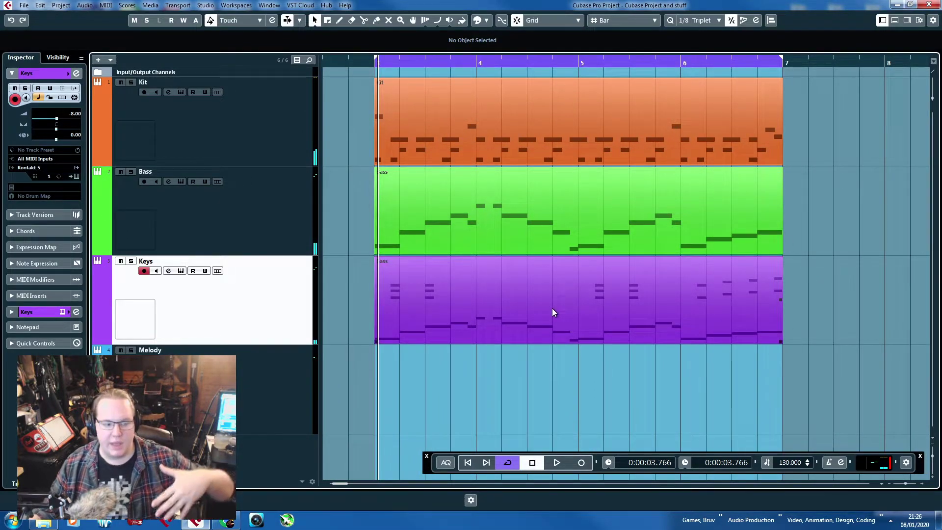
Play the Kit, Bass and Keys parts together from bar 3.
{"action": "left_click", "coordinate": [640, 312]}
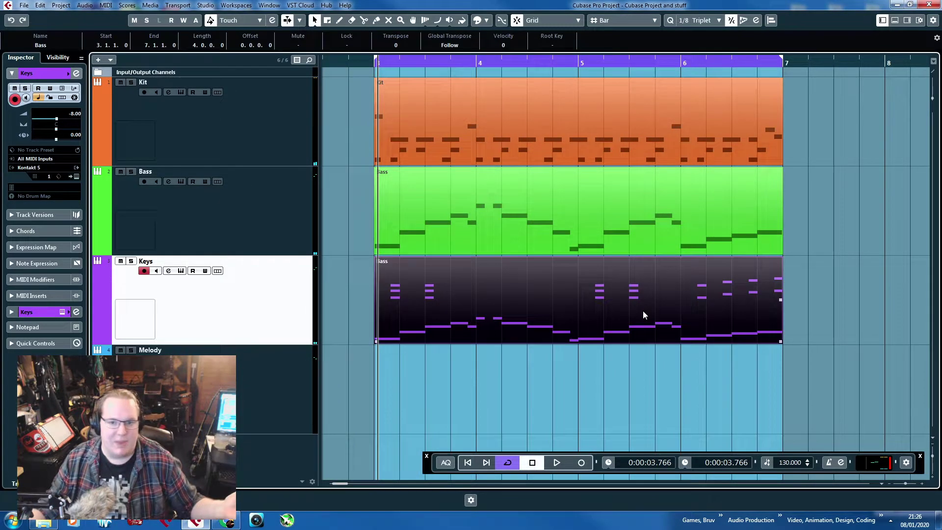
{"action": "left_click", "coordinate": [856, 262]}
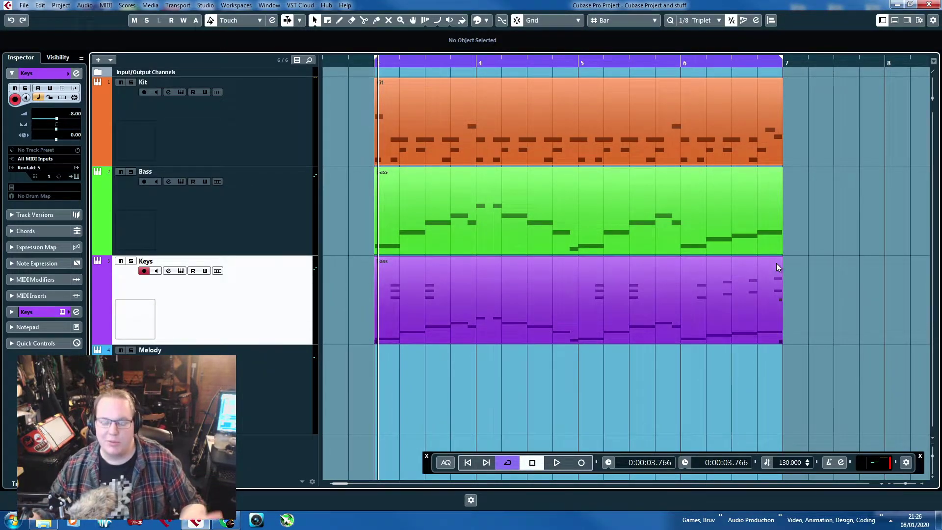
{"action": "left_click", "coordinate": [378, 64]}
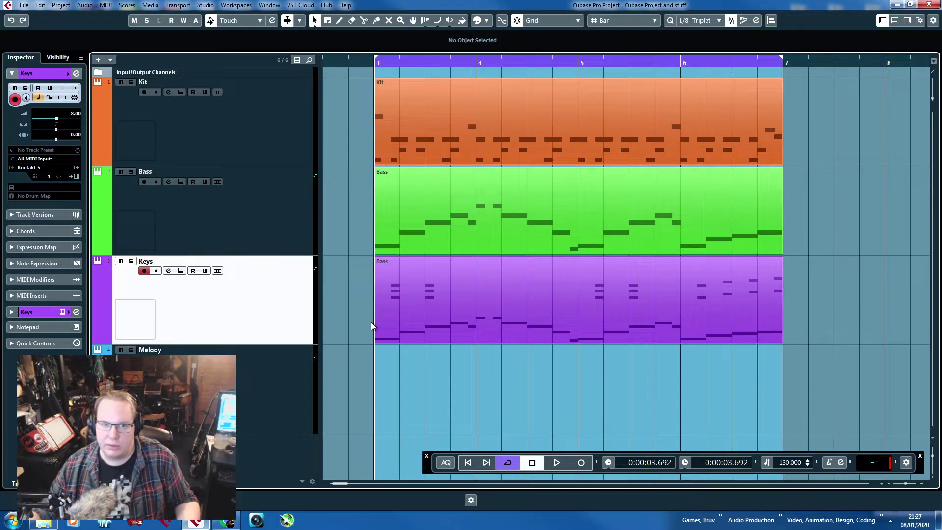
{"action": "key", "text": "space"}
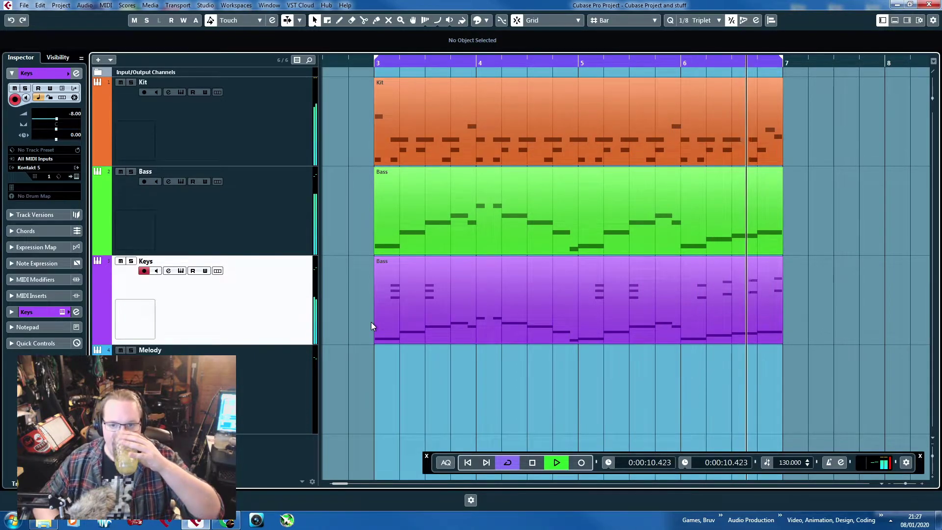
{"action": "key", "text": "space"}
Open the Keys track's part, examine its low bass-line notes across bars 3 to 6, and close the editor.
{"action": "double_click", "coordinate": [376, 323]}
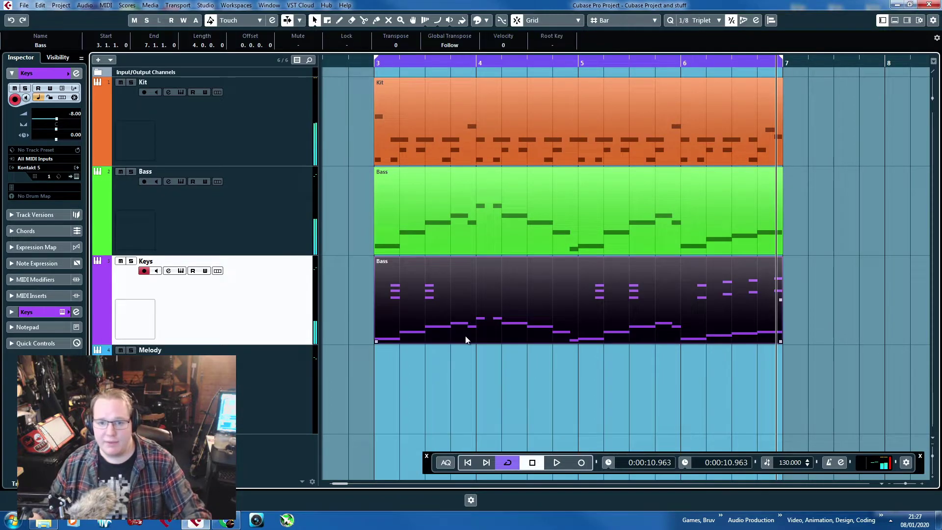
{"action": "scroll", "coordinate": [484, 320], "scroll_direction": "down", "scroll_amount": 6}
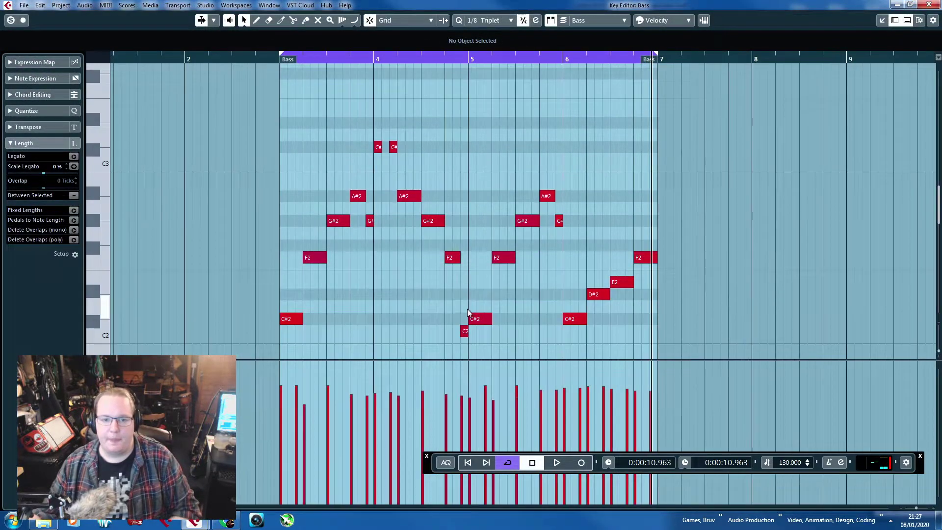
{"action": "left_click_drag", "start_coordinate": [700, 133], "coordinate": [251, 334]}
{"action": "scroll", "coordinate": [314, 346], "scroll_direction": "down", "scroll_amount": 1}
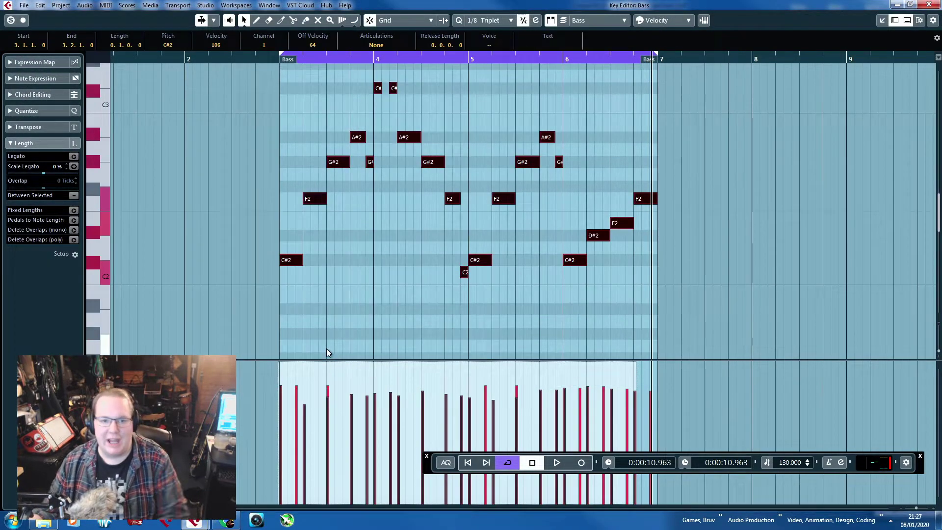
{"action": "left_click", "coordinate": [328, 348]}
{"action": "scroll", "coordinate": [334, 321], "scroll_direction": "up", "scroll_amount": 2}
{"action": "scroll", "coordinate": [312, 298], "scroll_direction": "down", "scroll_amount": 1}
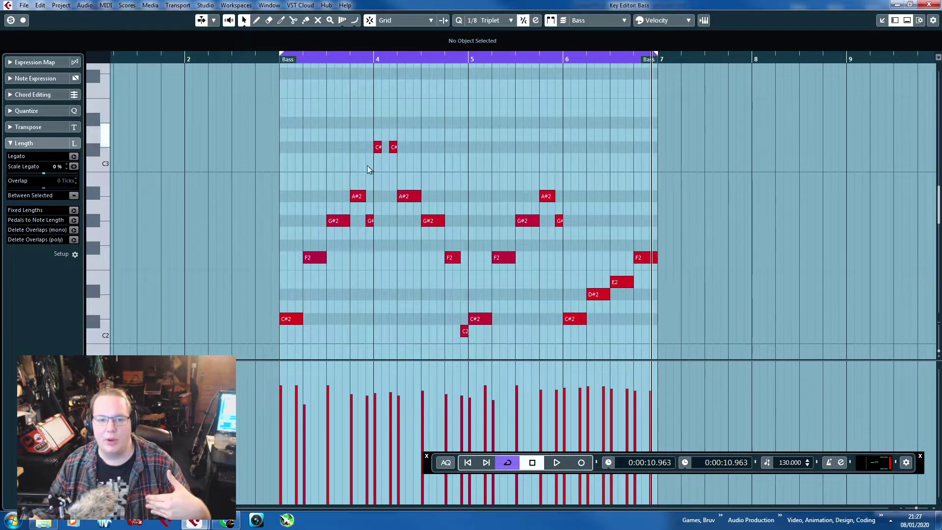
{"action": "scroll", "coordinate": [441, 255], "scroll_direction": "up", "scroll_amount": 2}
{"action": "scroll", "coordinate": [471, 256], "scroll_direction": "down", "scroll_amount": 2}
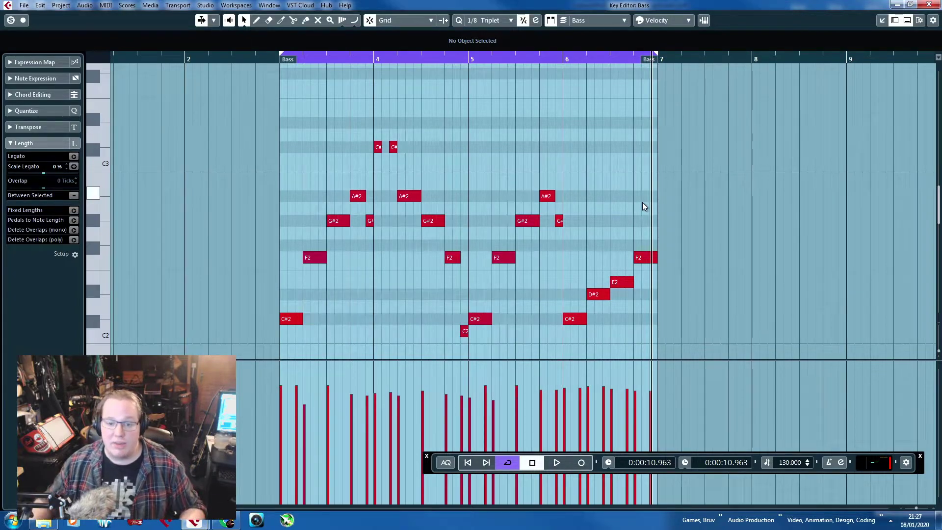
{"action": "left_click", "coordinate": [929, 4]}
{"action": "left_click", "coordinate": [823, 296]}
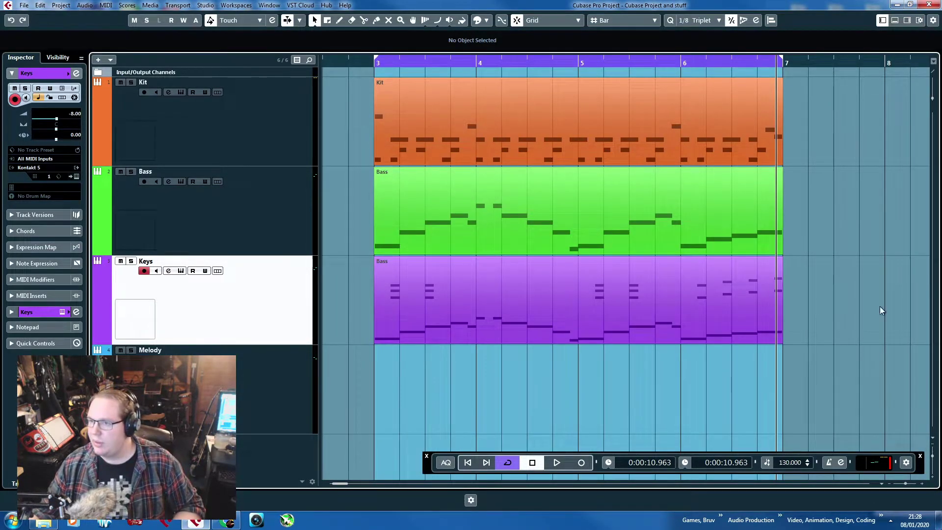
{"action": "key", "text": "F2"}
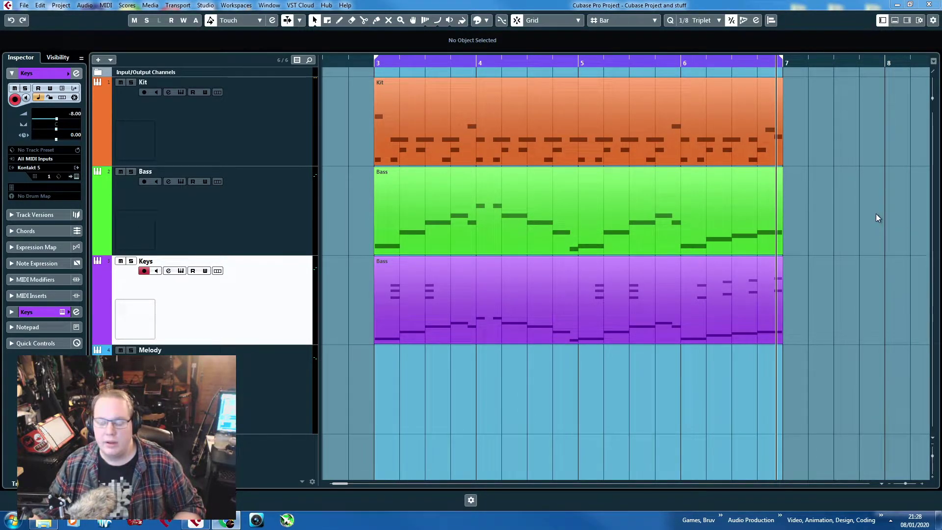
{"action": "key", "text": "F2"}
{"action": "key", "text": "F2"}
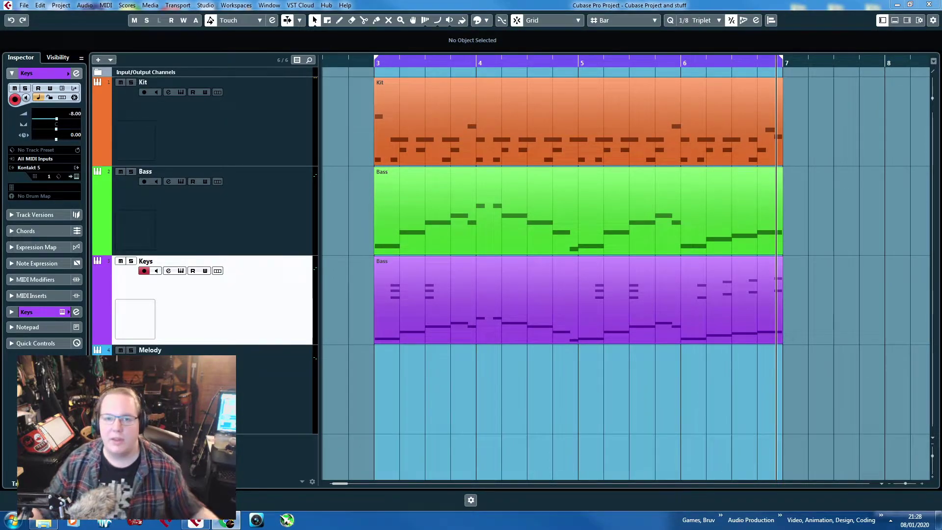
{"action": "key", "text": "F2"}
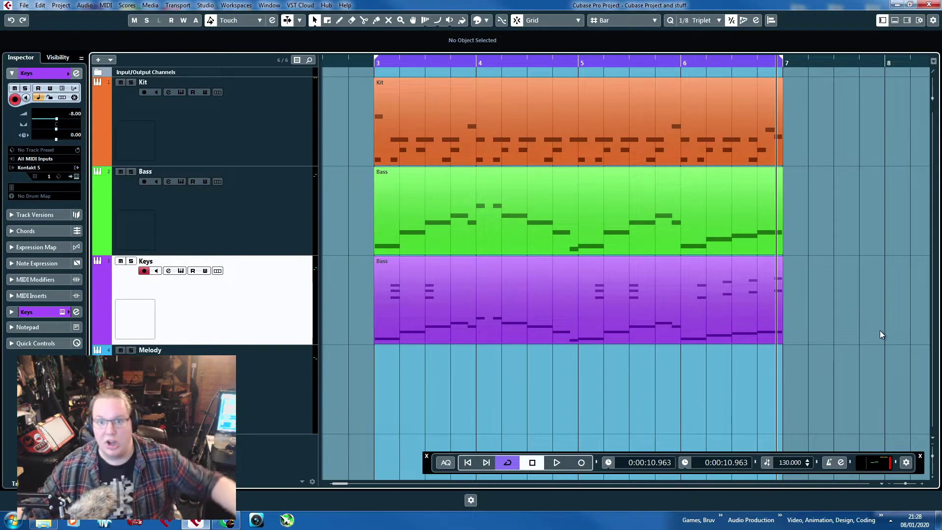
{"action": "left_click", "coordinate": [373, 62]}
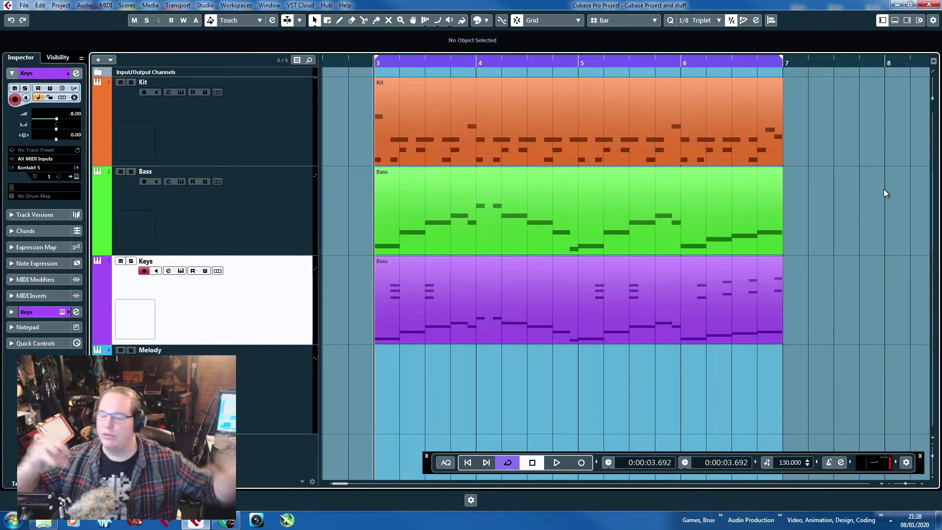
{"action": "key", "text": "F2"}
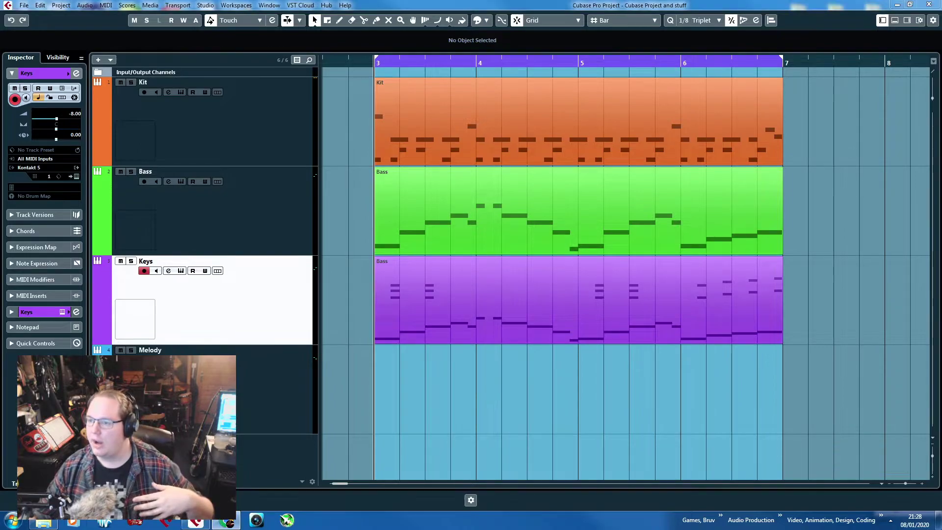
{"action": "left_click", "coordinate": [833, 137]}
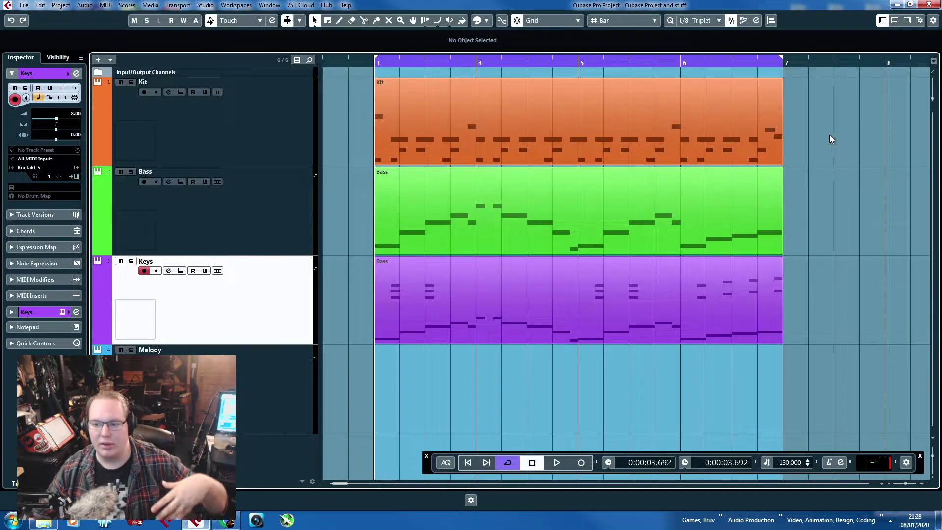
Play the full loop of Kit, Bass and Keys again from bar 3 through bar 6.
{"action": "left_click_drag", "start_coordinate": [354, 65], "coordinate": [354, 62]}
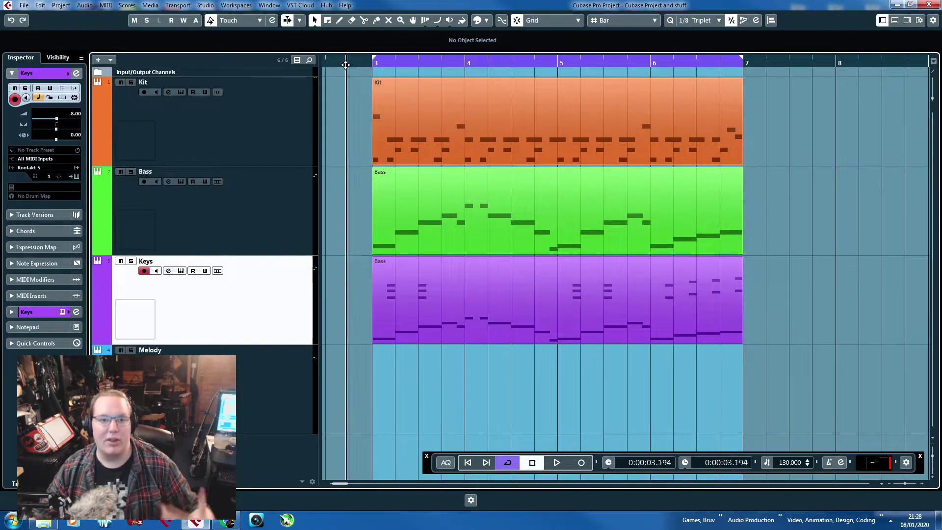
{"action": "scroll", "coordinate": [346, 105], "scroll_direction": "left", "scroll_amount": 3}
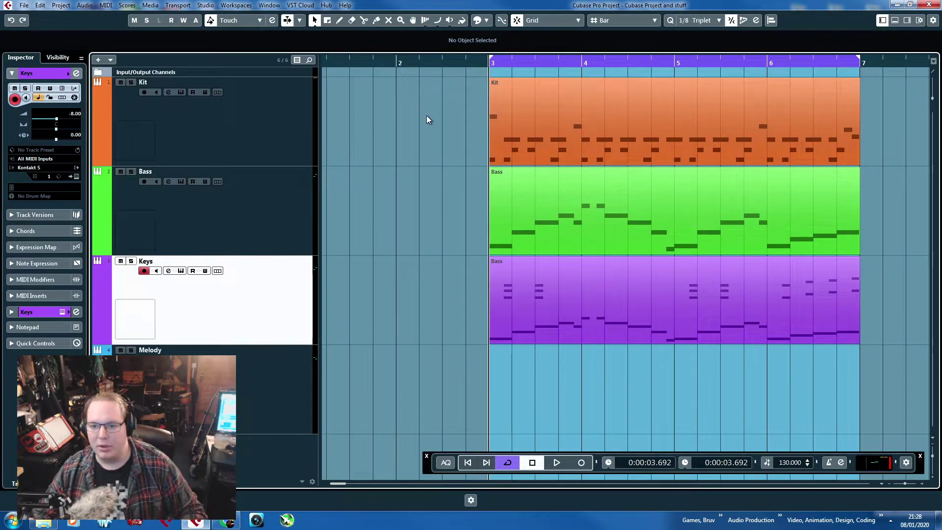
{"action": "scroll", "coordinate": [845, 374], "scroll_direction": "right", "scroll_amount": 1}
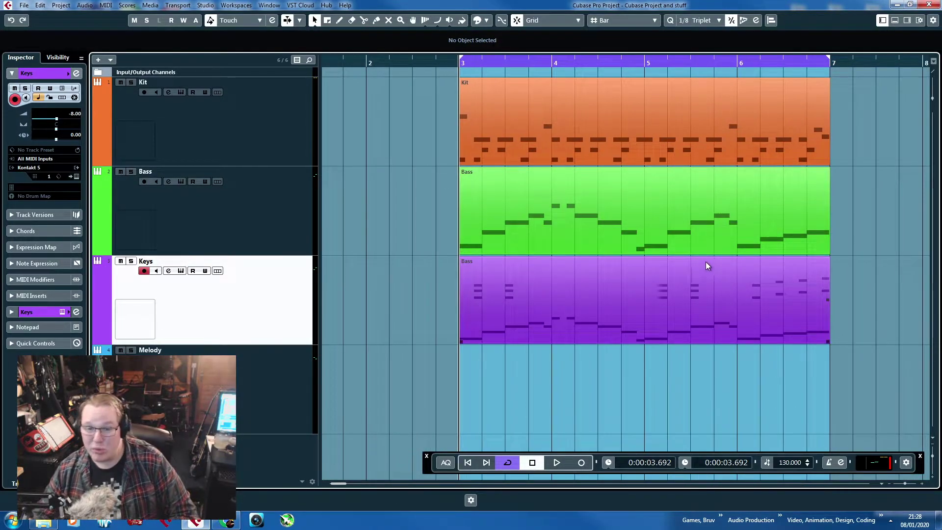
{"action": "key", "text": "space"}
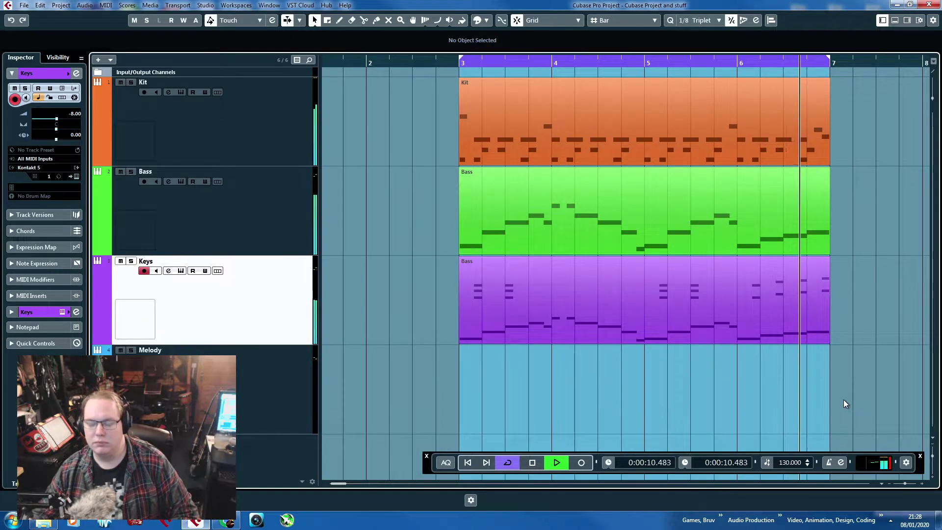
{"action": "key", "text": "space"}
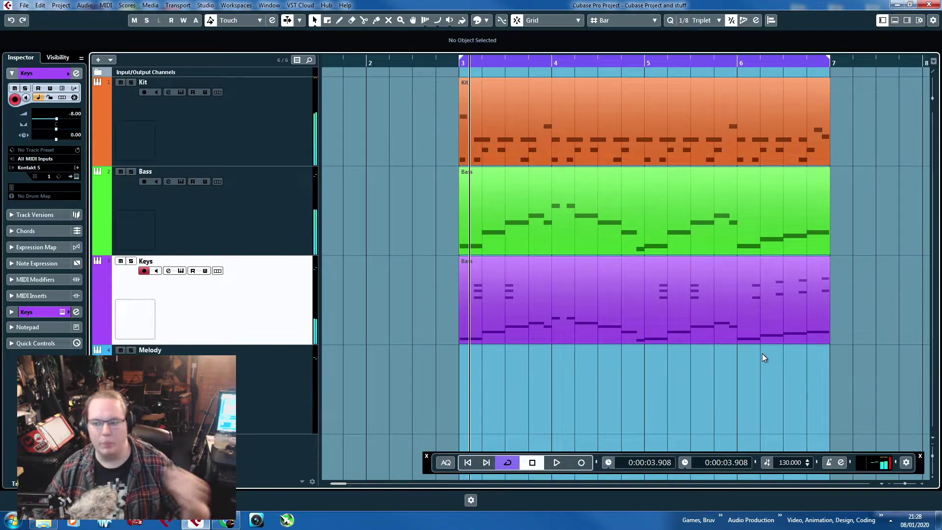
Open the MixConsole.
{"action": "left_click", "coordinate": [236, 5]}
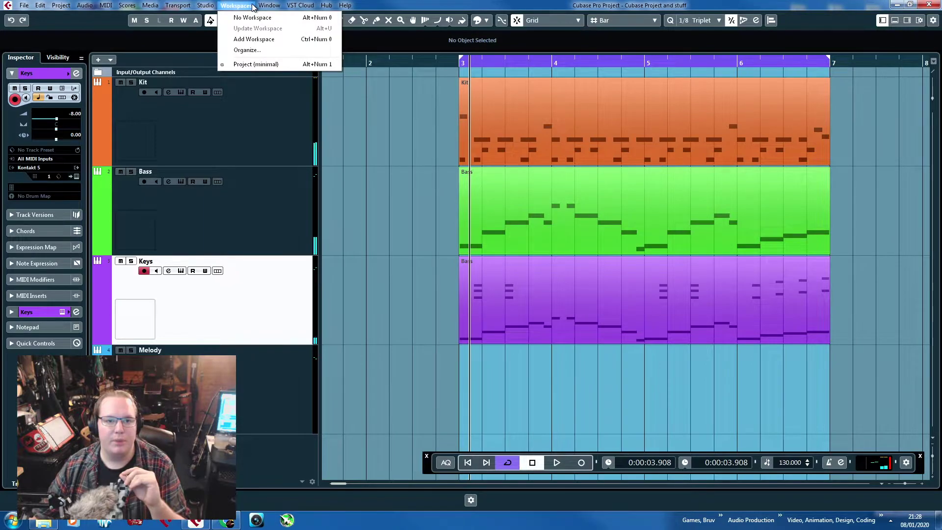
{"action": "mouse_move", "coordinate": [269, 5]}
{"action": "left_click", "coordinate": [412, 42]}
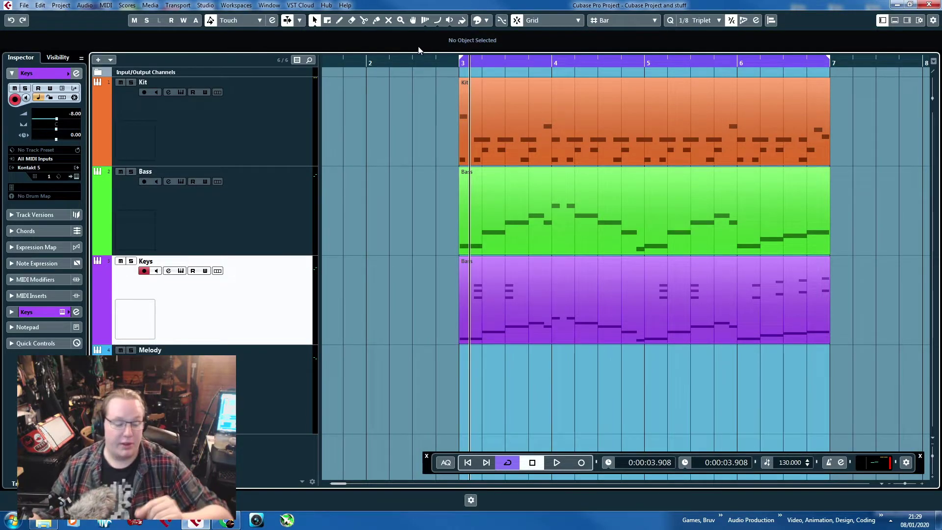
{"action": "left_click", "coordinate": [178, 5]}
{"action": "mouse_move", "coordinate": [202, 7]}
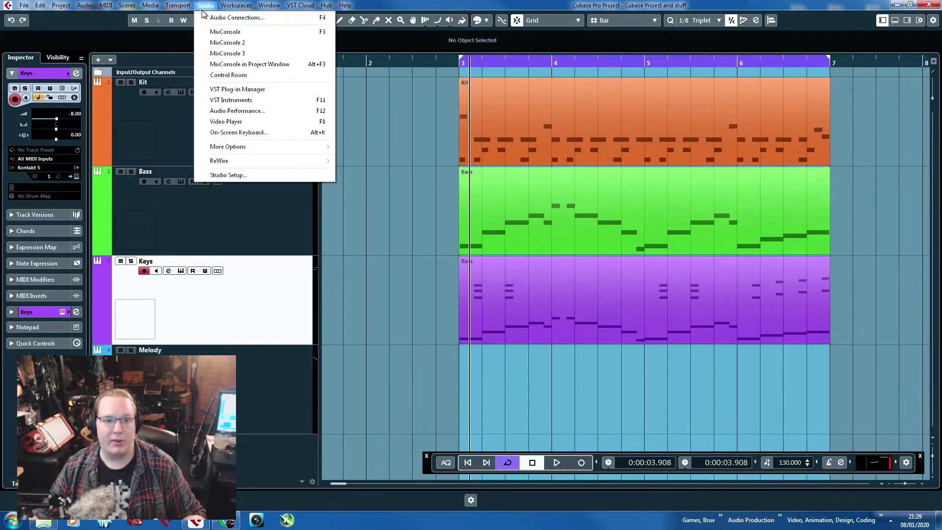
{"action": "left_click", "coordinate": [225, 32]}
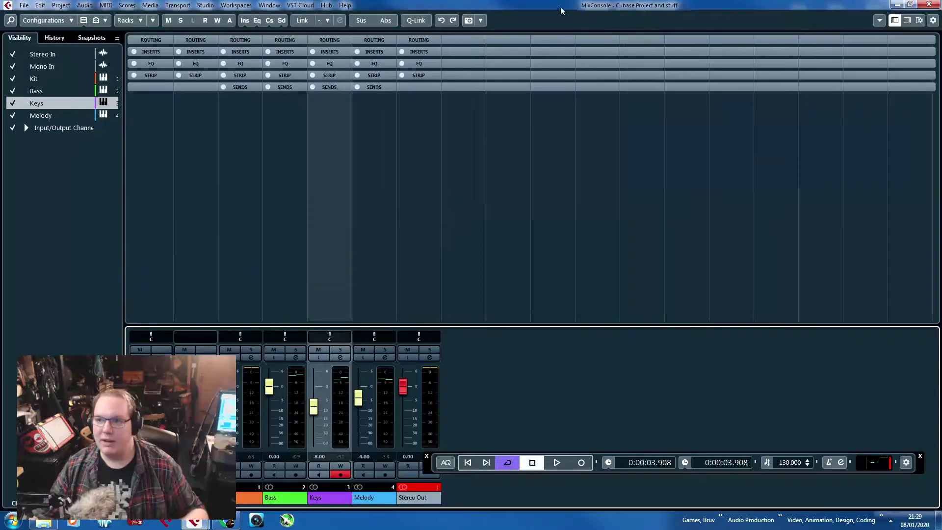
Insert StudioEQ in the first insert slot of Stereo Out and move its band 1 to about 25 Hz and -13.9 dB.
{"action": "left_click", "coordinate": [408, 51]}
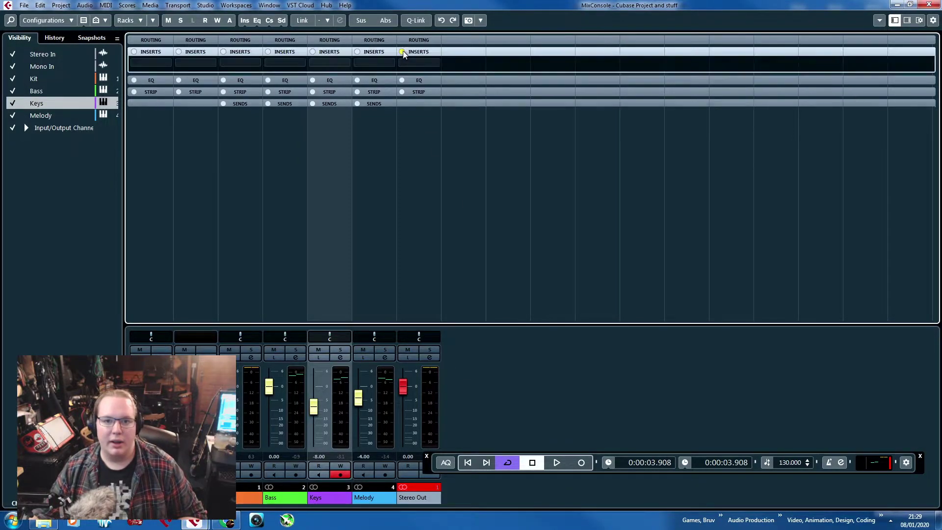
{"action": "left_click", "coordinate": [431, 63]}
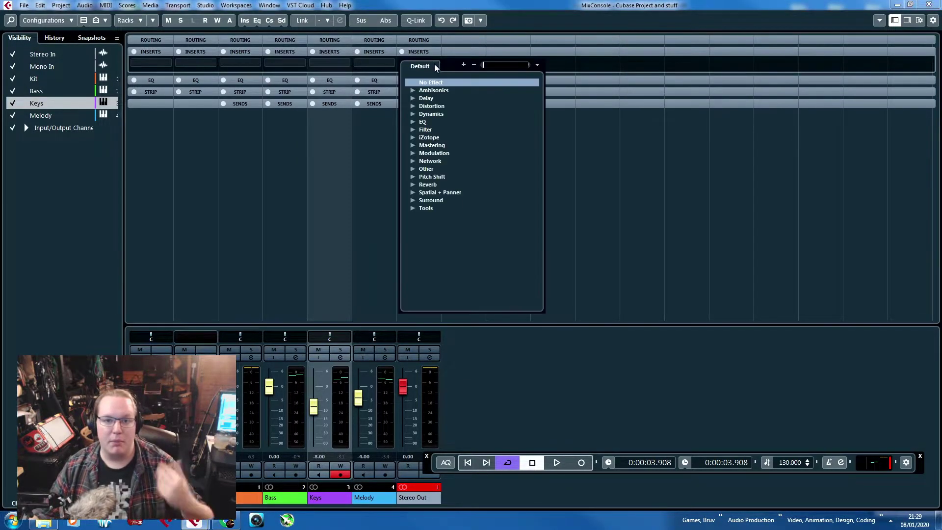
{"action": "left_click", "coordinate": [412, 123]}
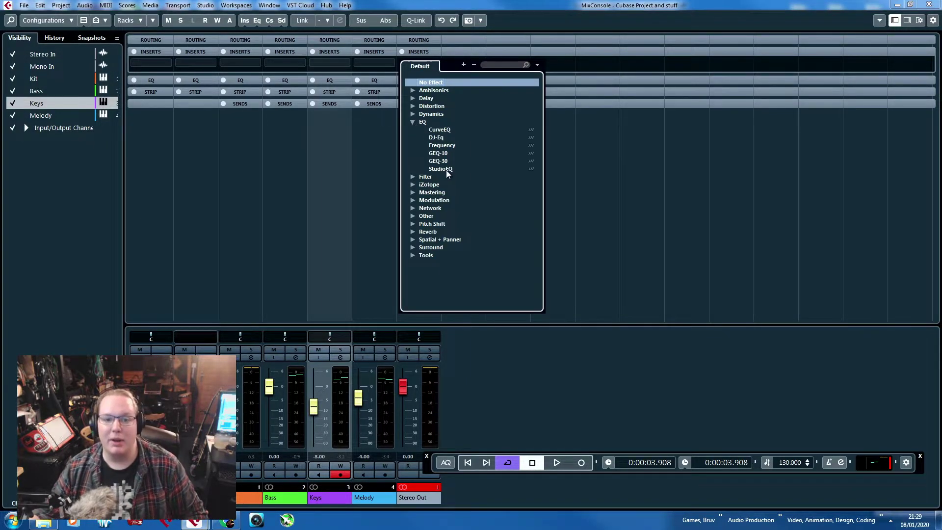
{"action": "left_click", "coordinate": [441, 169]}
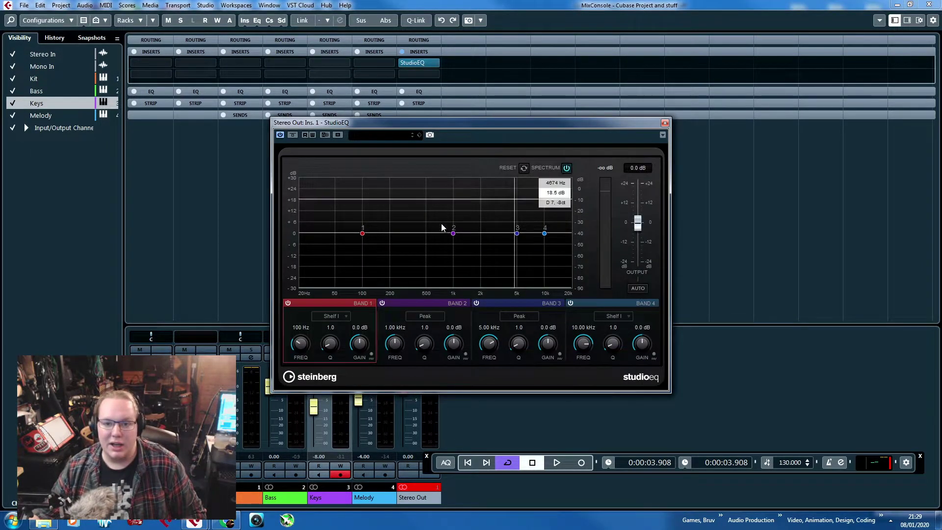
{"action": "left_click_drag", "start_coordinate": [363, 235], "coordinate": [308, 261]}
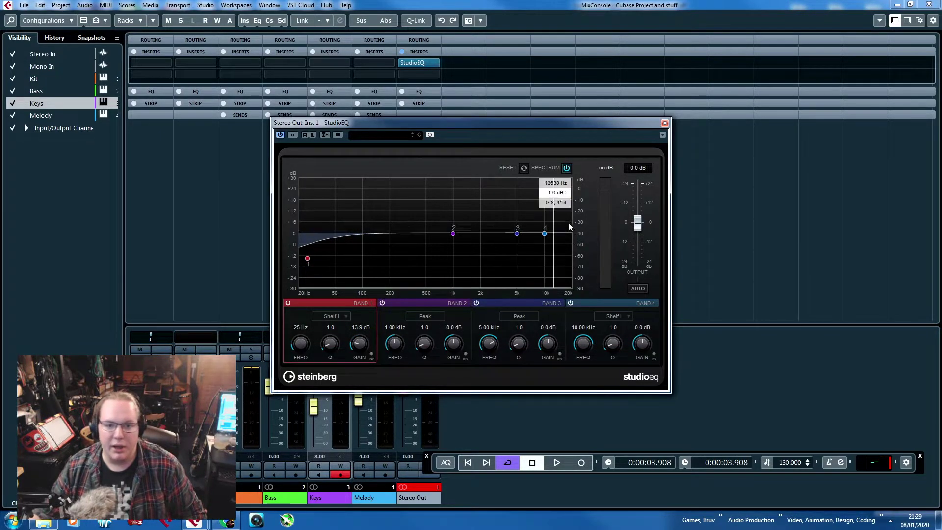
Move StudioEQ's band 4 on Stereo Out to about 3.56 kHz and 3.5 dB, and close the plug-in window.
{"action": "left_click_drag", "start_coordinate": [544, 233], "coordinate": [506, 230]}
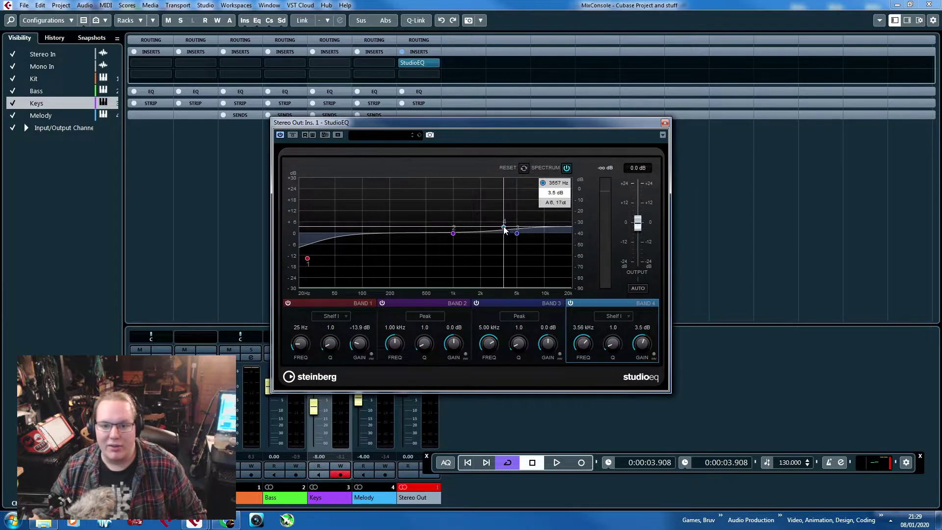
{"action": "left_click", "coordinate": [665, 123]}
Insert the Maximizer dynamics effect in the second insert slot of Stereo Out.
{"action": "left_click", "coordinate": [431, 73]}
{"action": "left_click", "coordinate": [413, 125]}
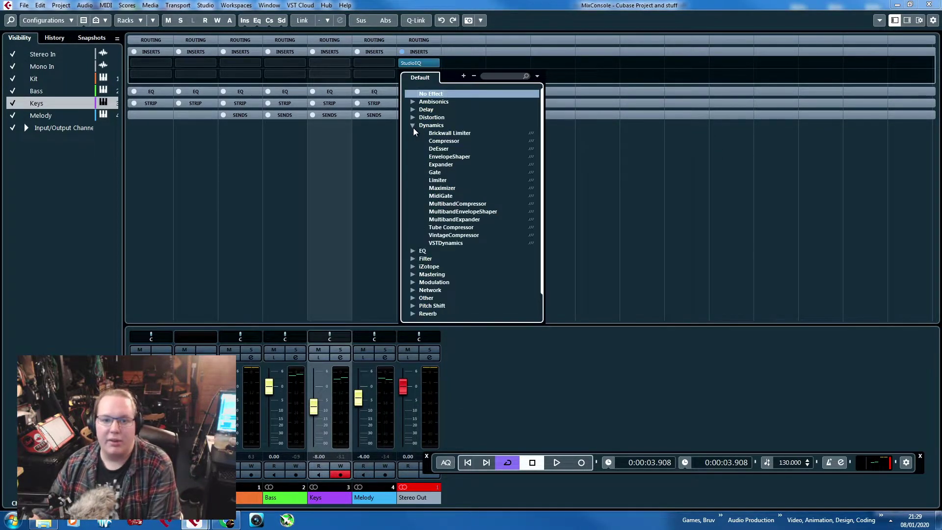
{"action": "left_click", "coordinate": [445, 189]}
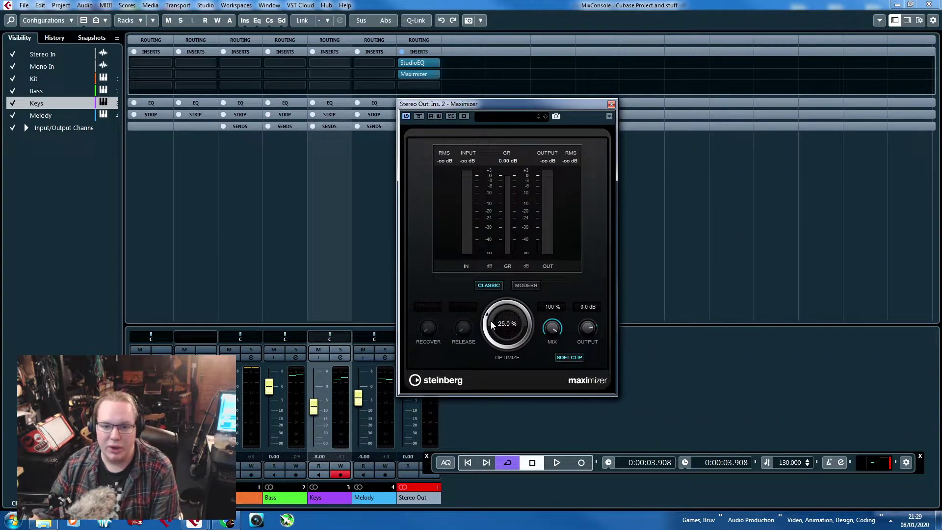
Set the Maximizer's Optimize to 30%, Mix to 90% and Output to -0.5 dB, and close its window.
{"action": "left_click", "coordinate": [508, 325]}
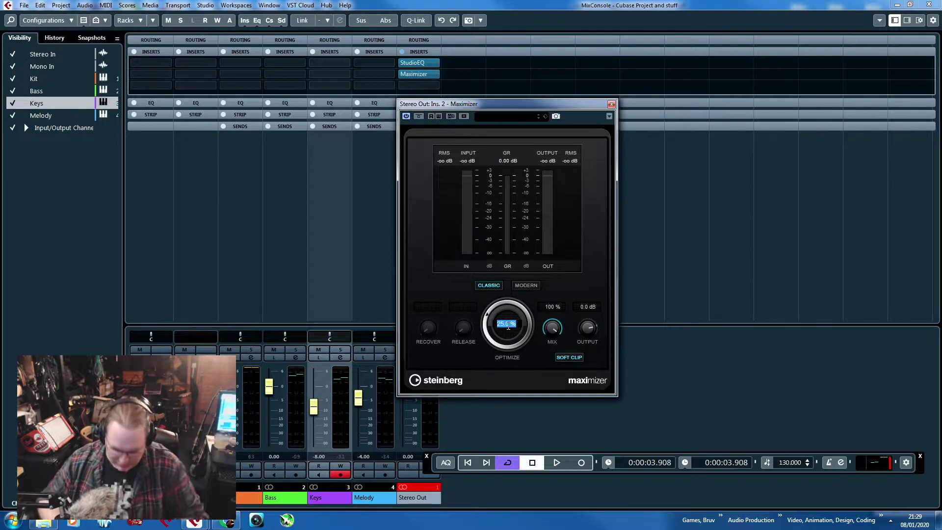
{"action": "type", "text": "30"}
{"action": "key", "text": "Return"}
{"action": "left_click", "coordinate": [552, 306]}
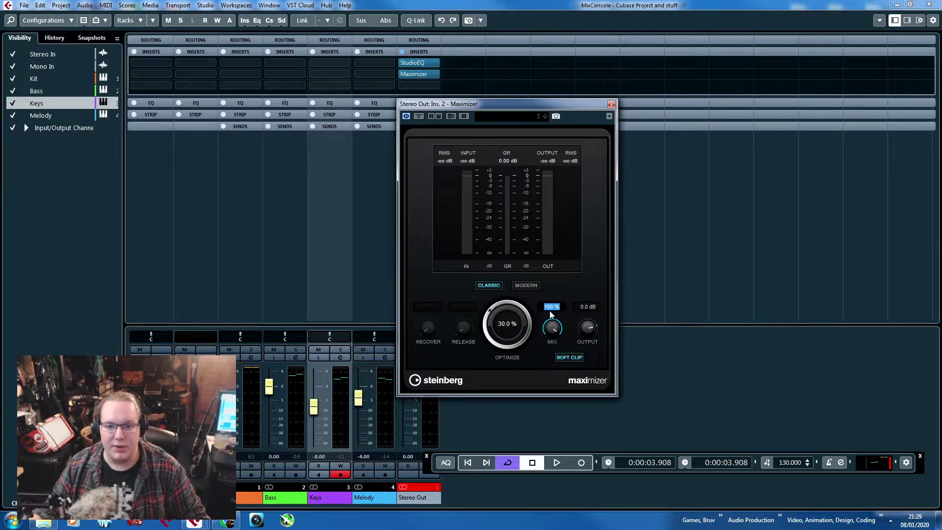
{"action": "type", "text": "90"}
{"action": "key", "text": "Return"}
{"action": "left_click", "coordinate": [588, 306]}
{"action": "key", "text": "BackSpace"}
{"action": "type", "text": "-.5"}
{"action": "key", "text": "Return"}
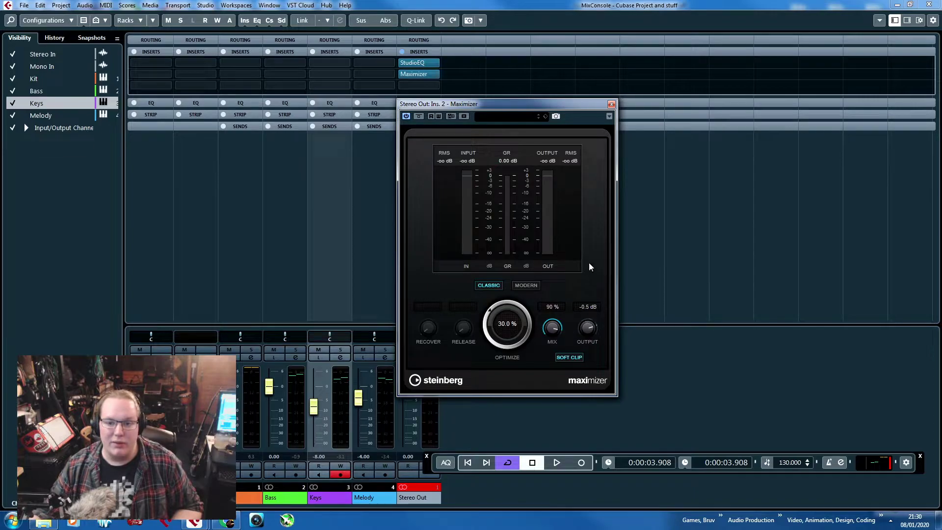
{"action": "left_click_drag", "start_coordinate": [539, 101], "coordinate": [546, 99]}
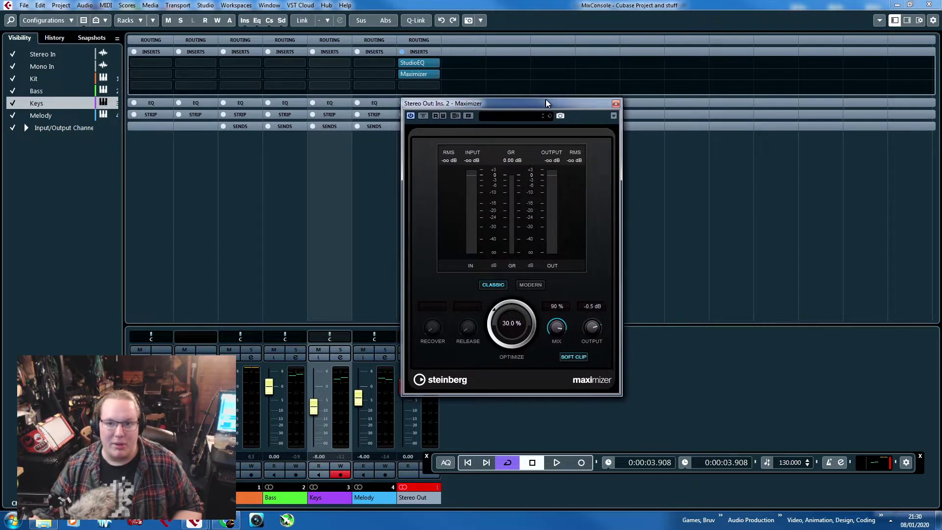
{"action": "left_click", "coordinate": [616, 103]}
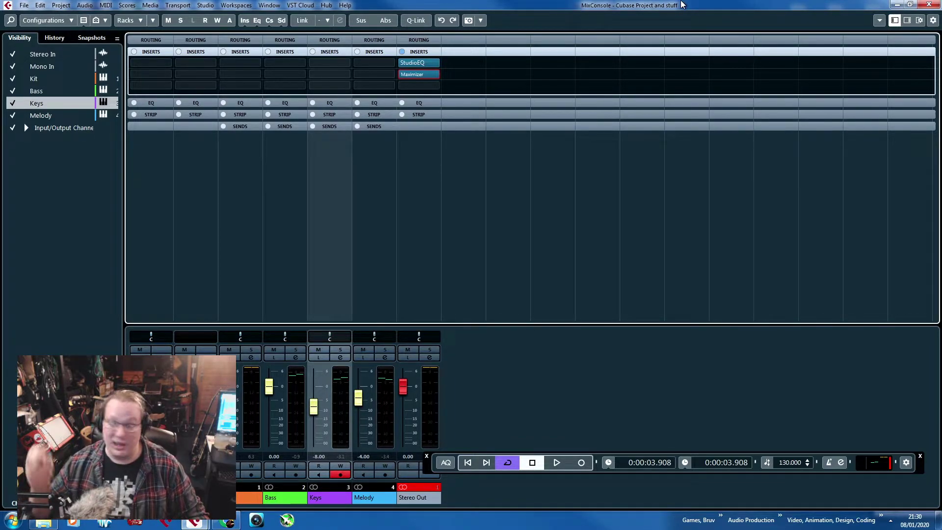
Shrink the MixConsole over the project and play the loop, toggling the Stereo Out insert bypass to compare the processed and unprocessed sound.
{"action": "left_click_drag", "start_coordinate": [682, 5], "coordinate": [407, 169]}
{"action": "left_click", "coordinate": [434, 213]}
{"action": "key", "text": "space"}
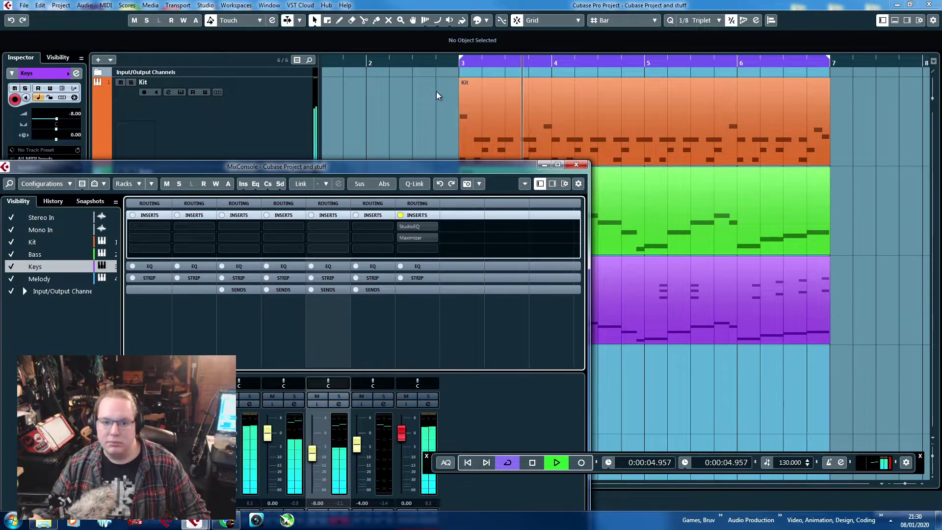
{"action": "left_click", "coordinate": [400, 215]}
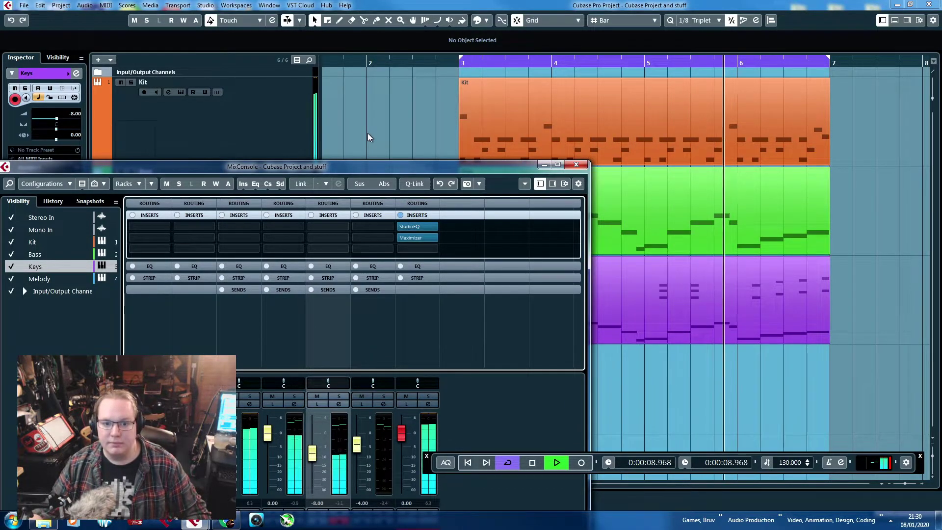
{"action": "left_click_drag", "start_coordinate": [387, 171], "coordinate": [328, 84]}
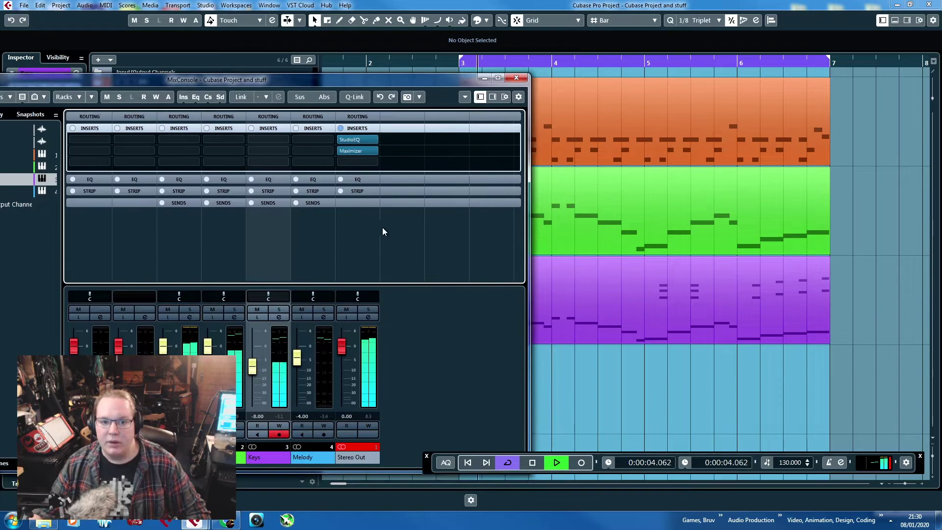
{"action": "left_click", "coordinate": [341, 128]}
{"action": "key", "text": "space"}
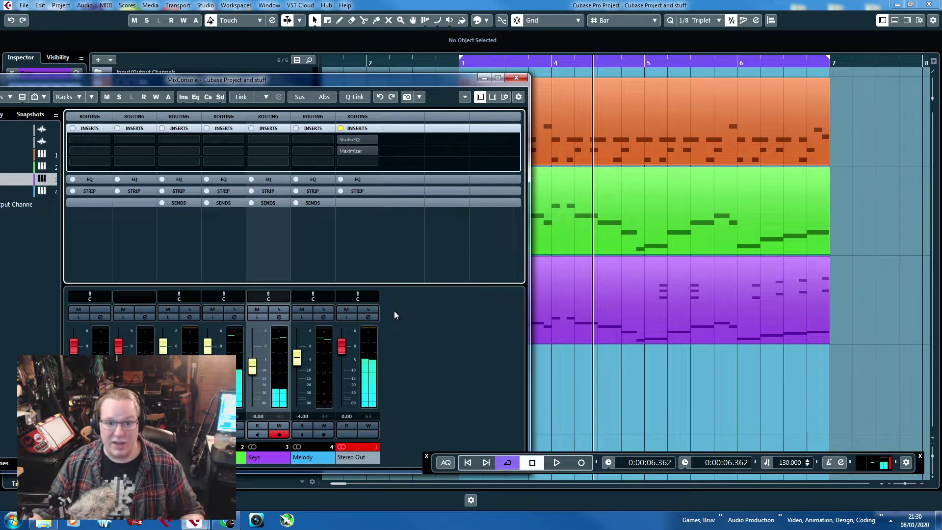
{"action": "key", "text": "space"}
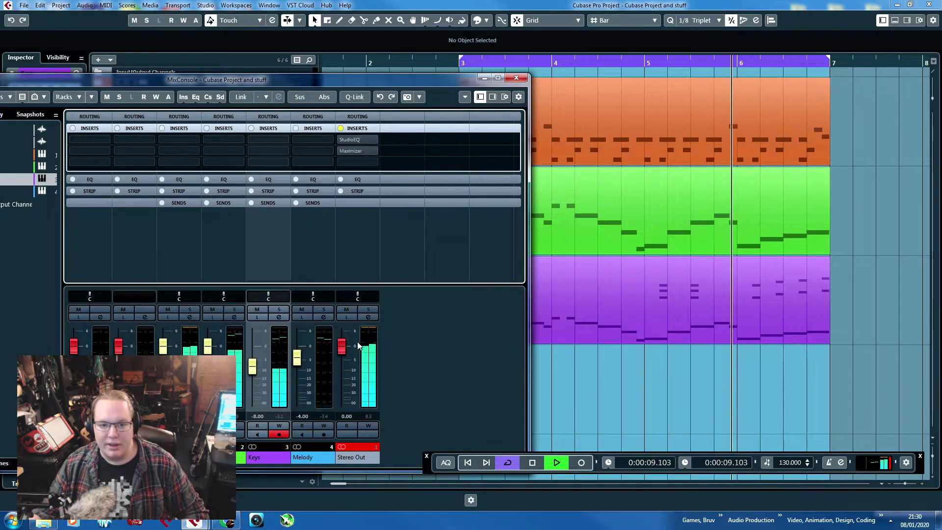
{"action": "left_click", "coordinate": [342, 128]}
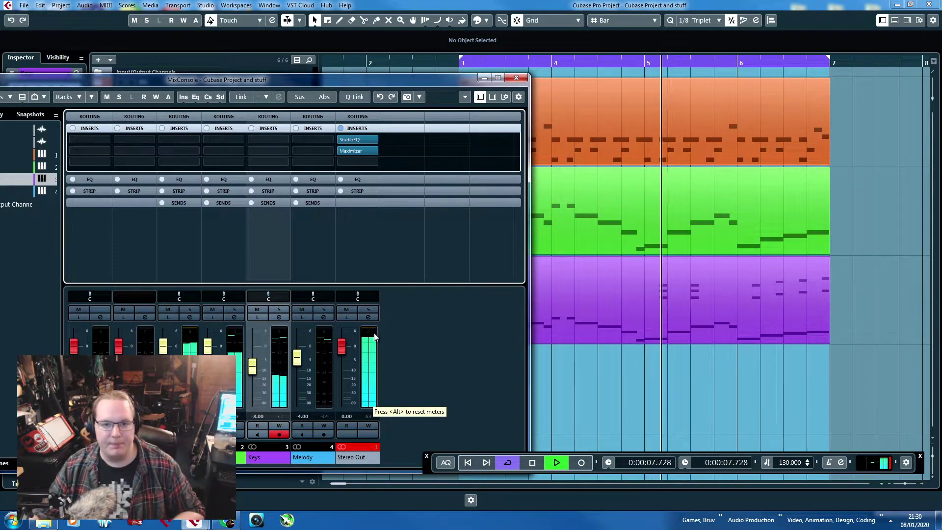
{"action": "left_click", "coordinate": [342, 128]}
{"action": "key", "text": "space"}
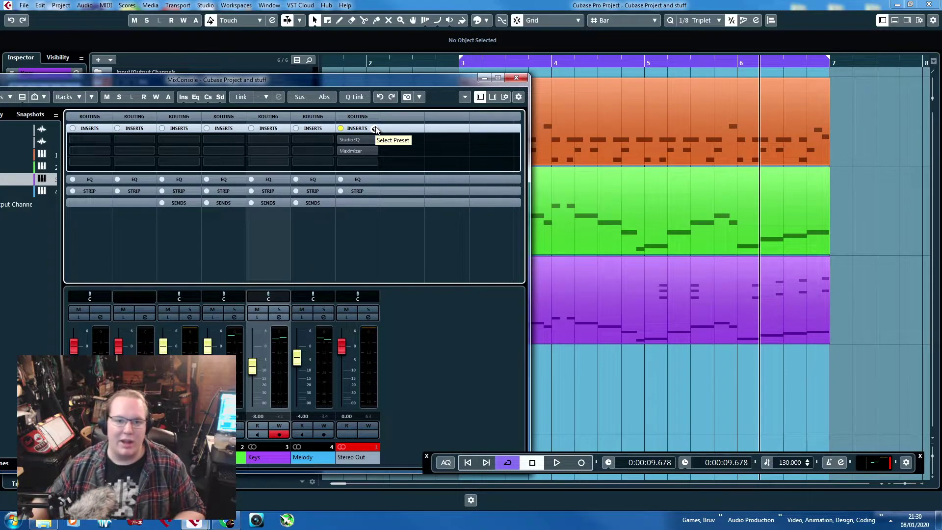
{"action": "left_click", "coordinate": [340, 128]}
Reopen the Stereo Out Maximizer to examine its levels, and close both it and the MixConsole.
{"action": "left_click", "coordinate": [361, 152]}
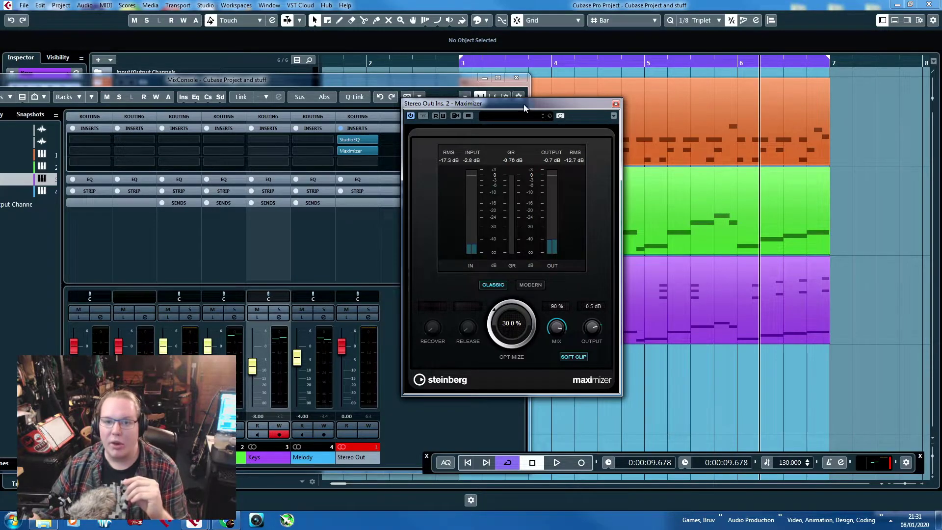
{"action": "left_click_drag", "start_coordinate": [524, 104], "coordinate": [535, 101]}
{"action": "left_click", "coordinate": [626, 101]}
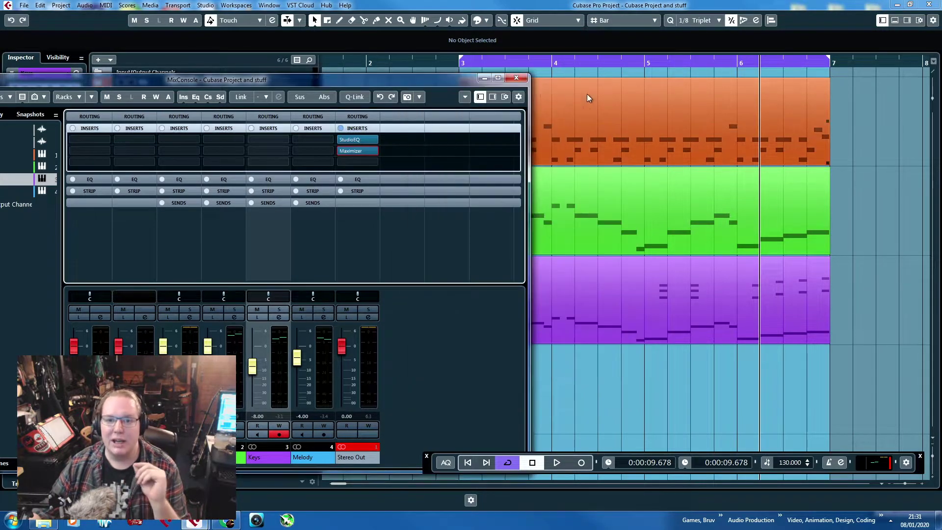
{"action": "left_click", "coordinate": [517, 78]}
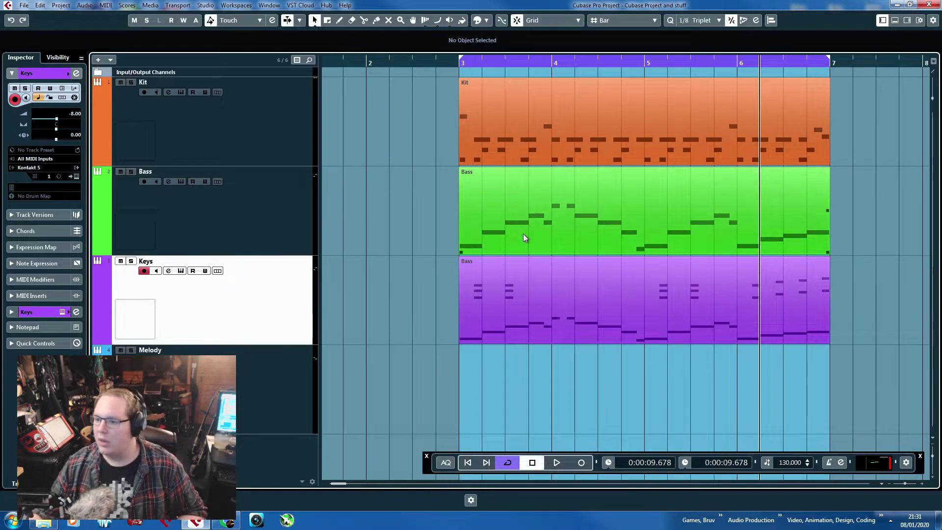
{"action": "left_click", "coordinate": [485, 221]}
{"action": "left_click", "coordinate": [418, 232]}
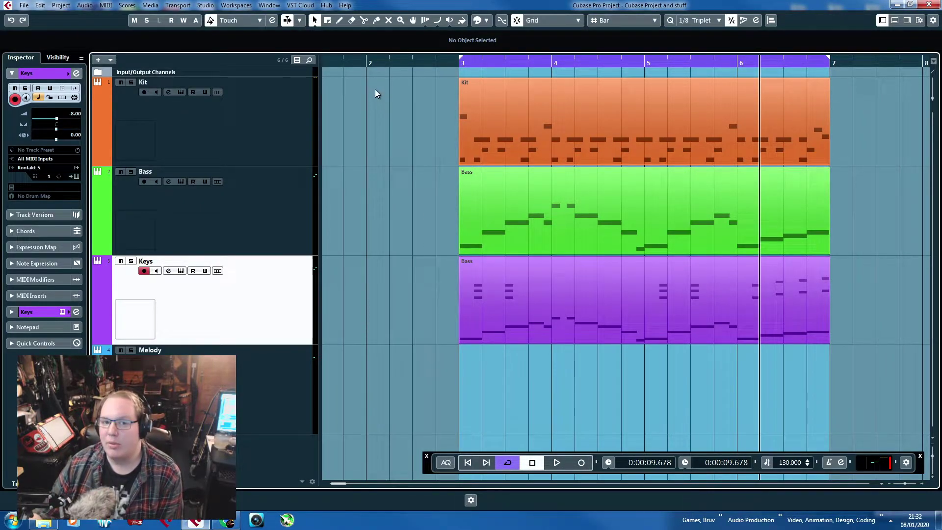
{"action": "left_click_drag", "start_coordinate": [369, 81], "coordinate": [455, 369]}
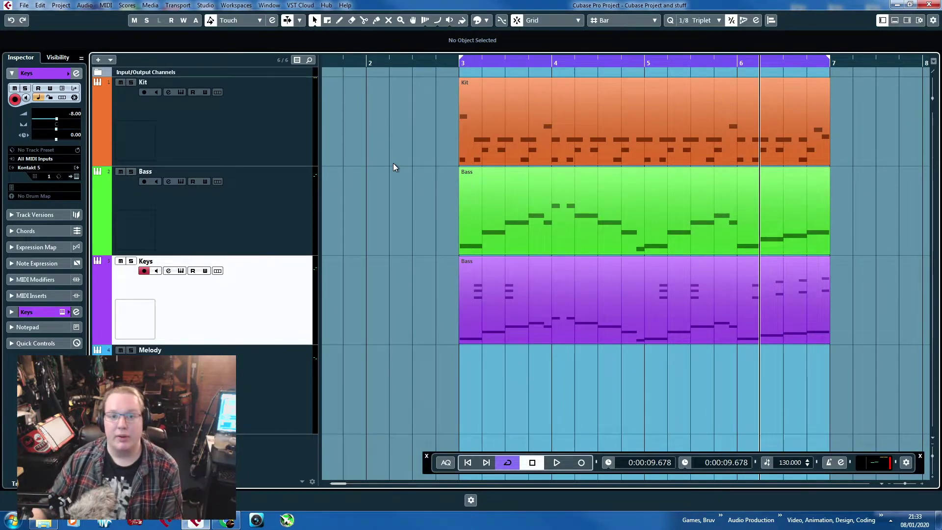
{"action": "left_click_drag", "start_coordinate": [394, 125], "coordinate": [844, 390]}
{"action": "left_click_drag", "start_coordinate": [883, 406], "coordinate": [373, 114]}
{"action": "left_click", "coordinate": [394, 138]}
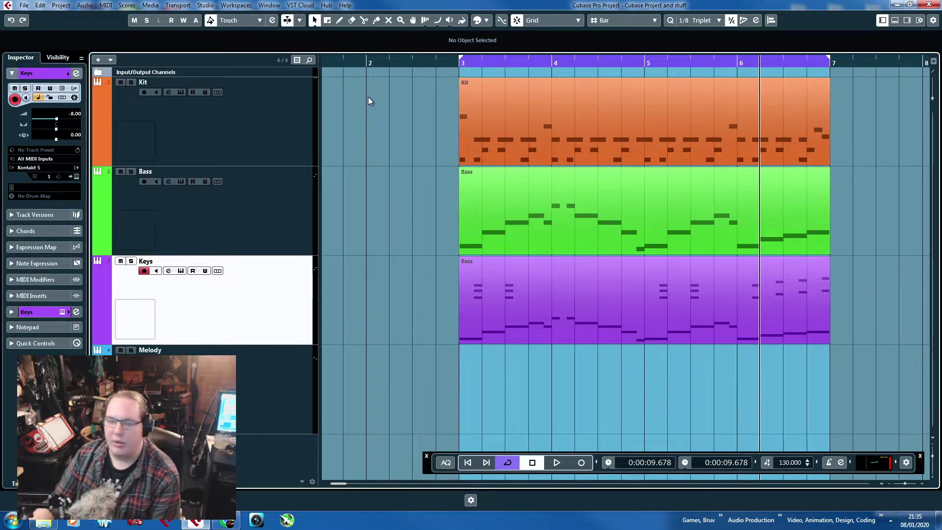
{"action": "key", "text": "alt+Tab"}
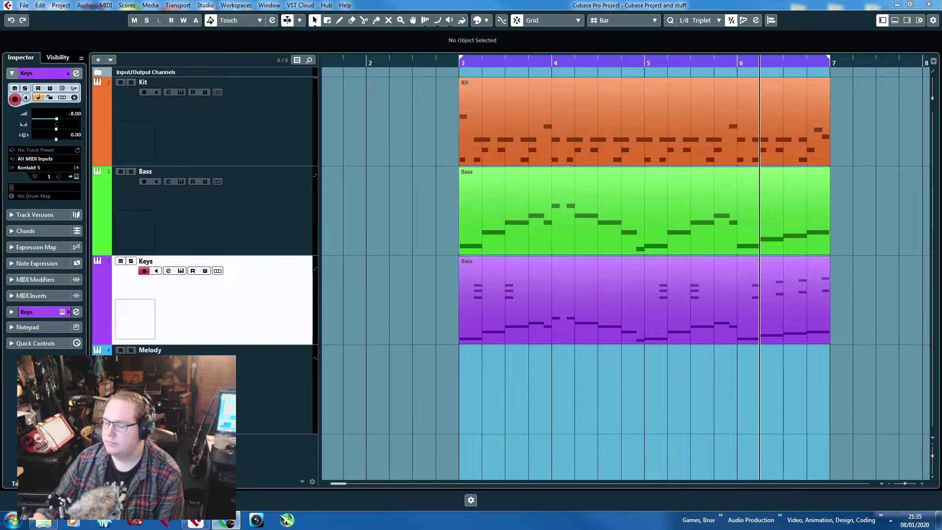
{"action": "left_click", "coordinate": [864, 64]}
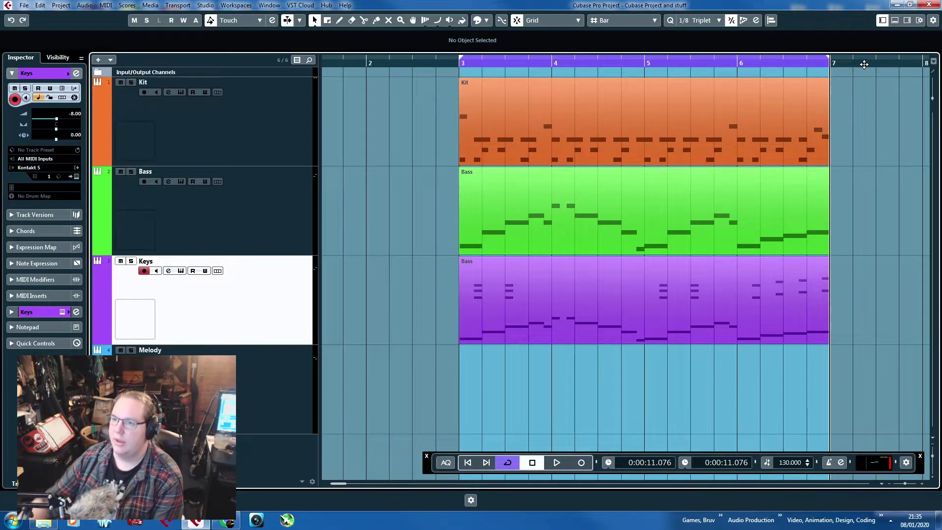
{"action": "key", "text": "F2"}
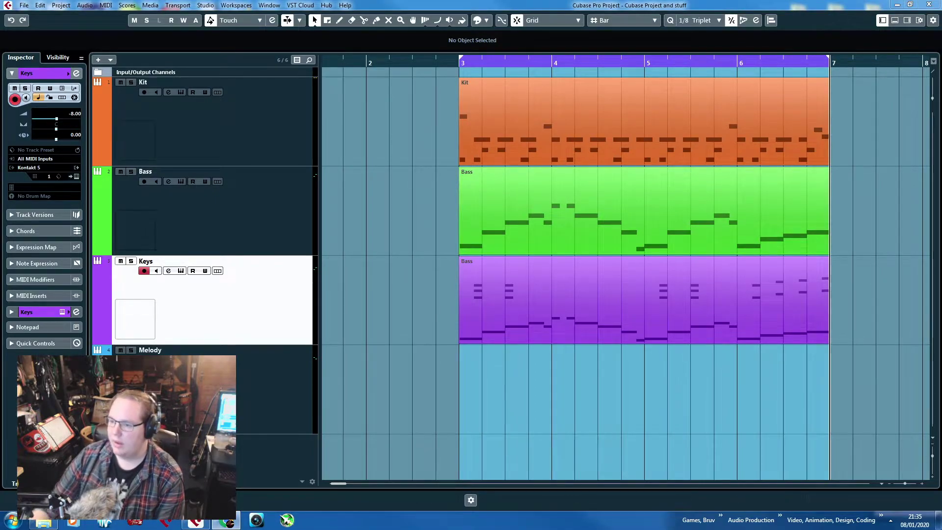
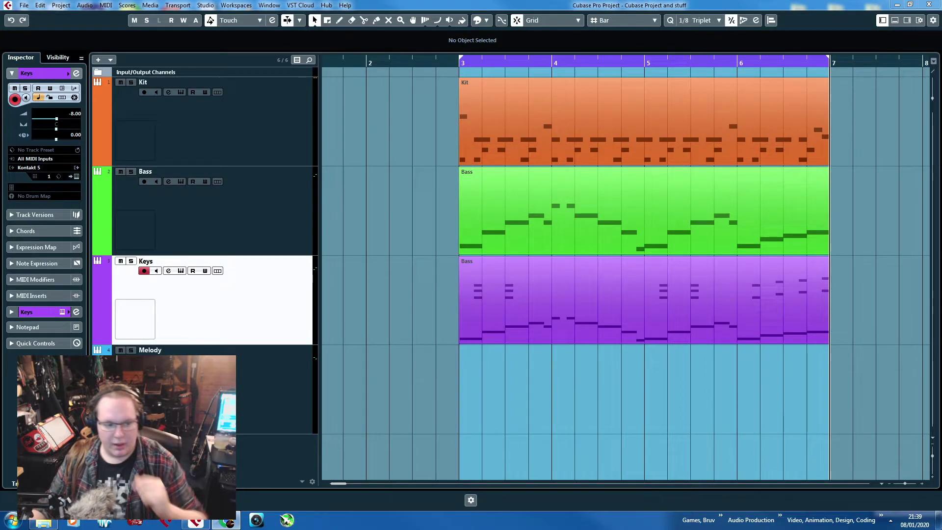
{"action": "key", "text": "F2"}
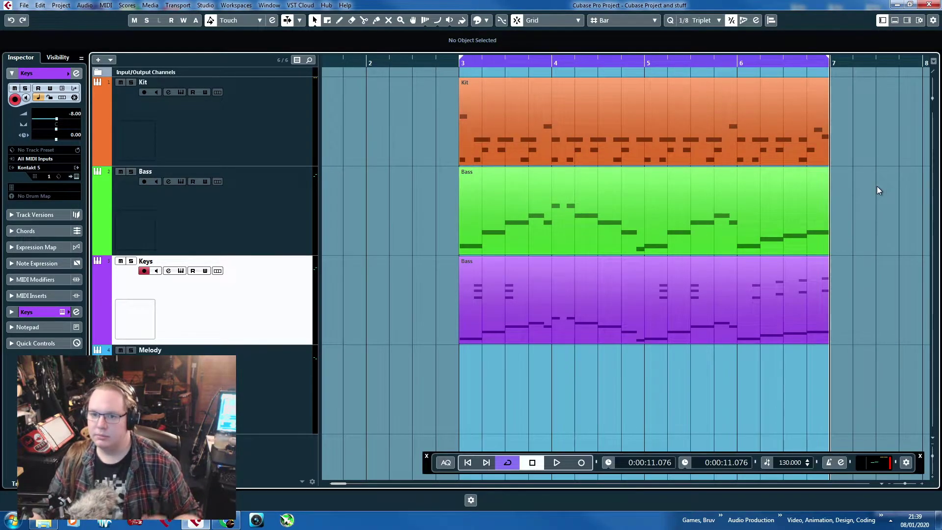
Delete all the parts on the Kit, Bass and Keys tracks.
{"action": "key", "text": "ctrl+a"}
{"action": "key", "text": "Delete"}
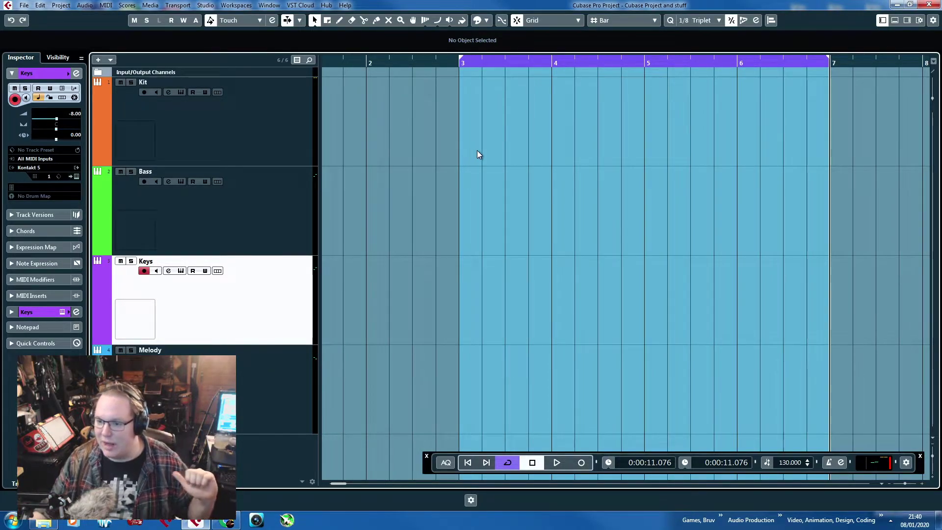
{"action": "key", "text": "F2"}
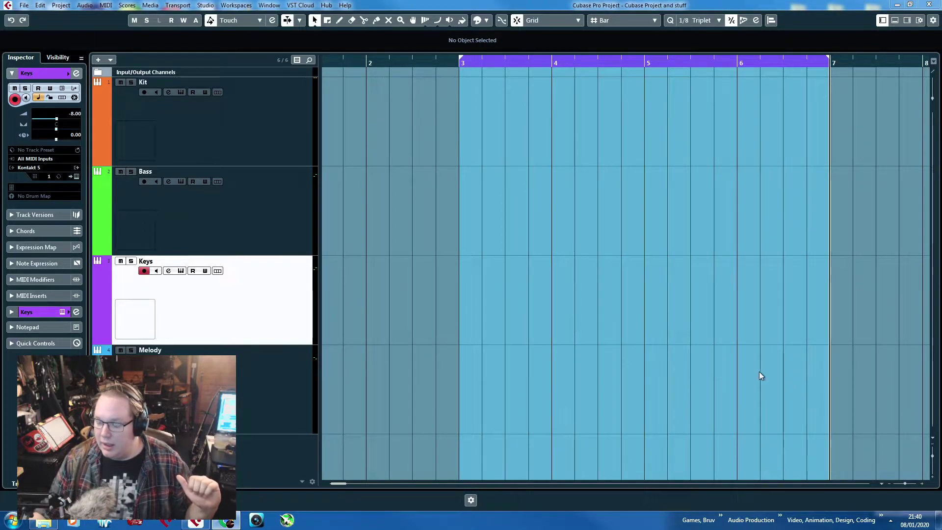
{"action": "key", "text": "F2"}
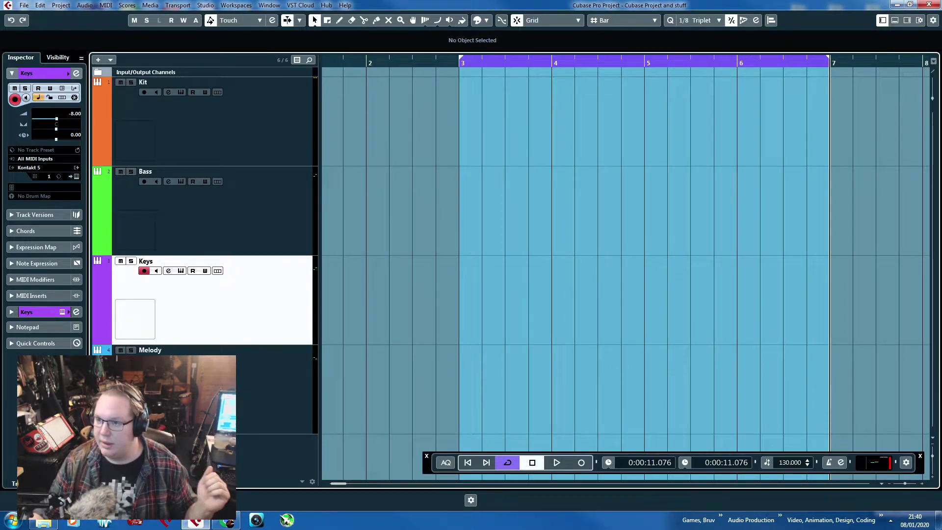
{"action": "key", "text": "F2"}
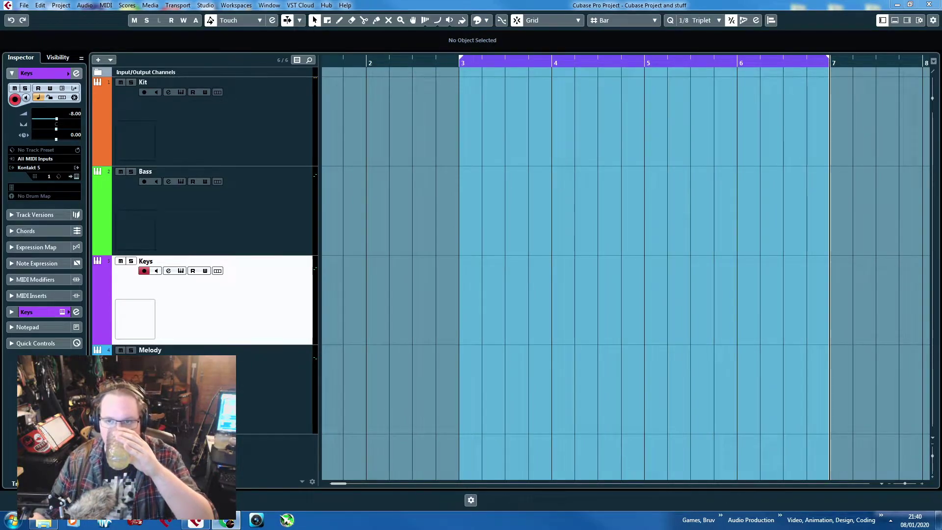
{"action": "key", "text": "F2"}
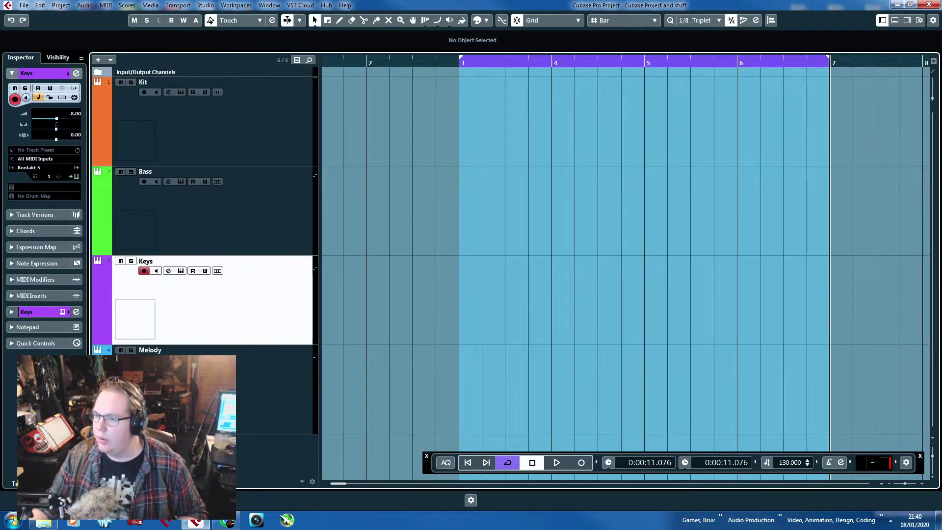
{"action": "key", "text": "F2"}
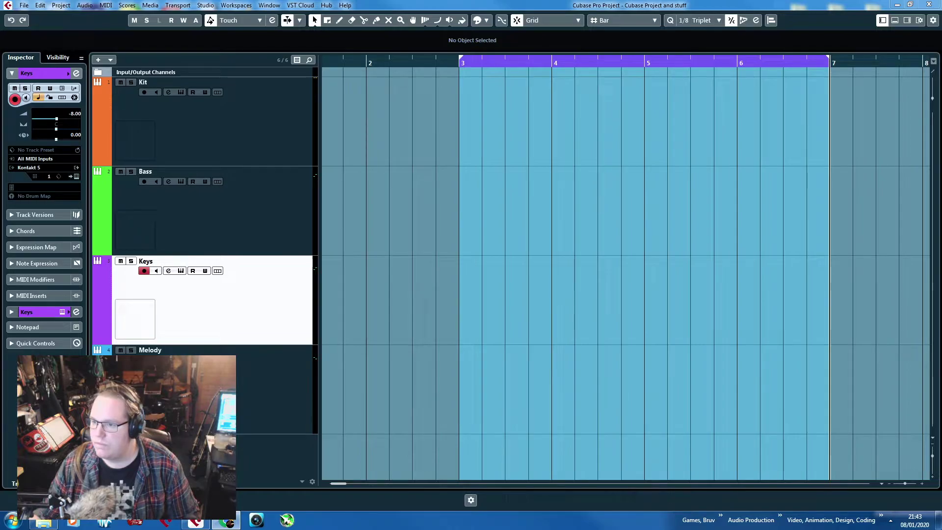
{"action": "key", "text": "F2"}
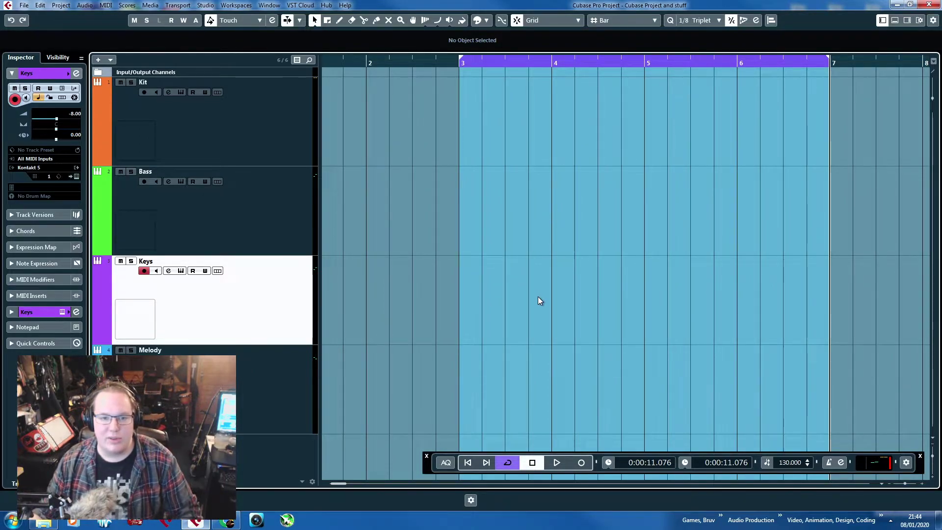
Create an empty part on the Keys track across bars 3 to 6, open it in the Key Editor and set the quantize to 1/16.
{"action": "double_click", "coordinate": [521, 323]}
{"action": "double_click", "coordinate": [497, 296]}
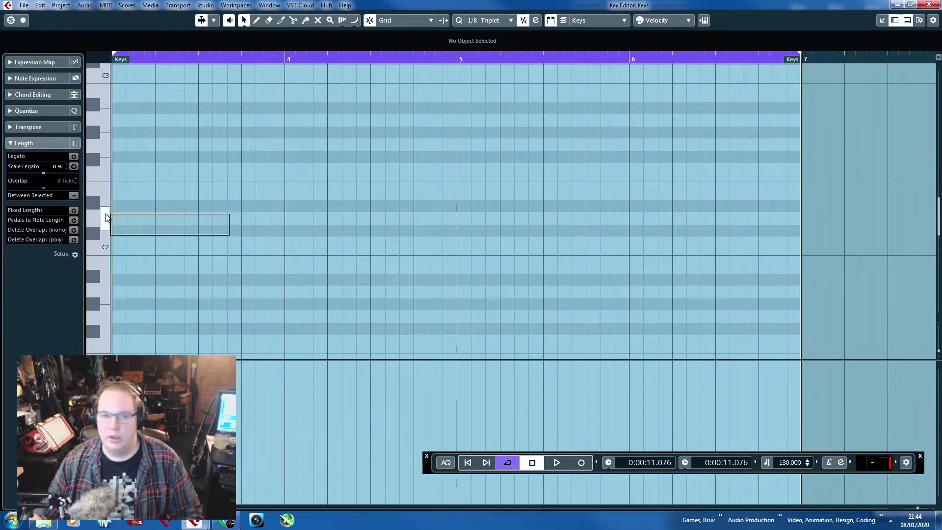
{"action": "left_click", "coordinate": [505, 20]}
{"action": "left_click", "coordinate": [508, 75]}
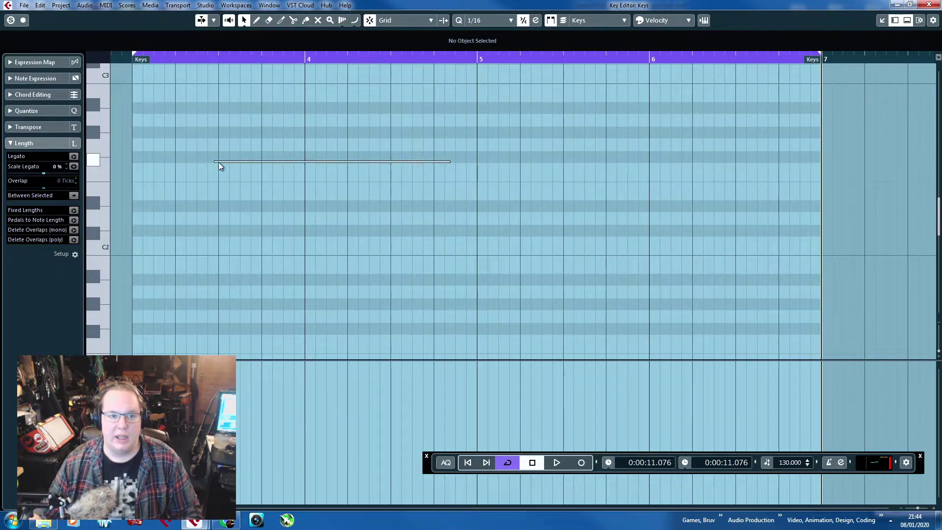
Draw a C2-E2-G2 chord starting at bar 3, with each note 0.3.3.0 long.
{"action": "left_click", "coordinate": [257, 21]}
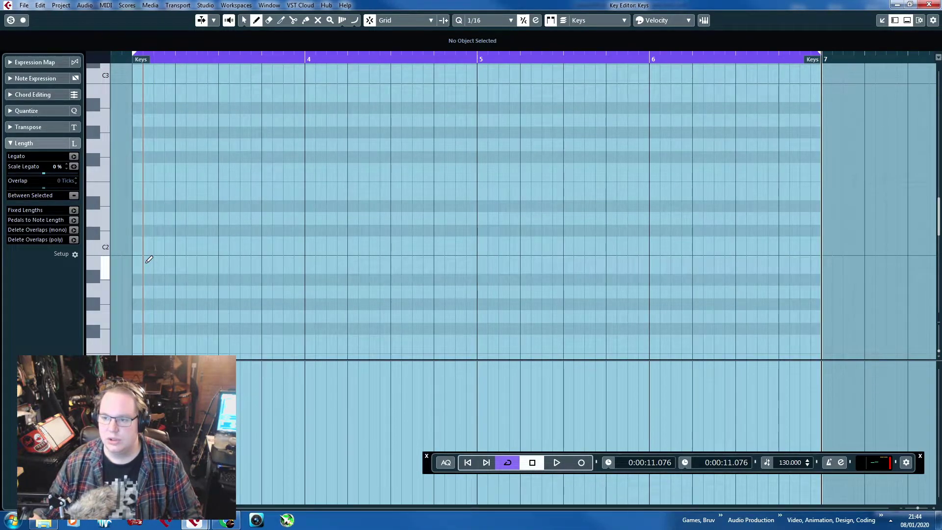
{"action": "left_click_drag", "start_coordinate": [145, 268], "coordinate": [240, 267]}
{"action": "key", "text": "1"}
{"action": "left_click_drag", "start_coordinate": [172, 253], "coordinate": [173, 253]}
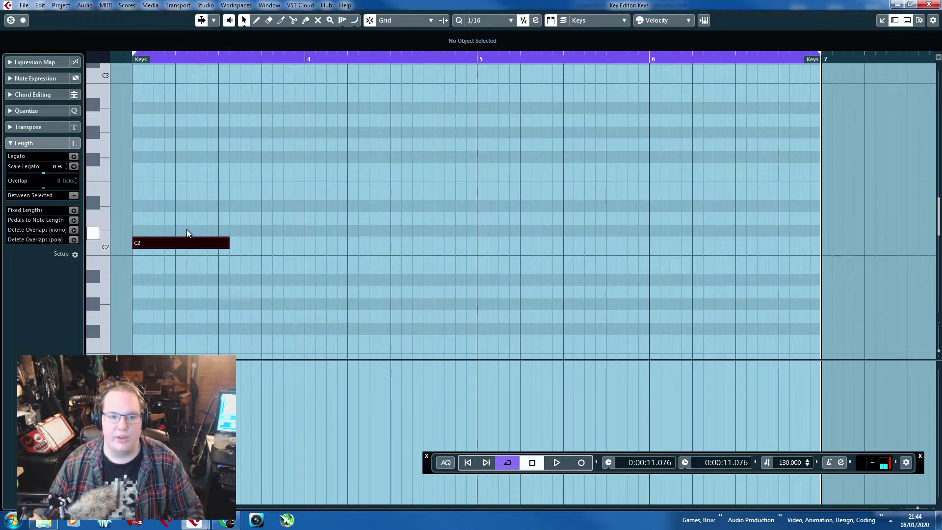
{"action": "key", "text": "alt+d"}
{"action": "left_click_drag", "start_coordinate": [260, 250], "coordinate": [166, 158]}
{"action": "left_click_drag", "start_coordinate": [238, 147], "coordinate": [157, 193]}
Duplicate the chord into bars 4, 5 and 6, transposing the copies to G2-B2-D3, A2-C#3-E3 and F2-A2-C3.
{"action": "left_click_drag", "start_coordinate": [276, 256], "coordinate": [295, 150]}
{"action": "key", "text": "ctrl+d"}
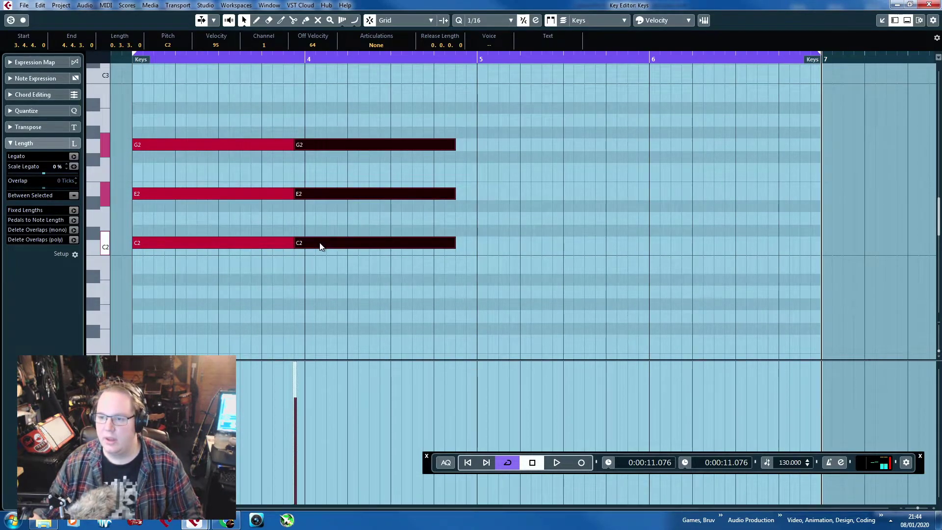
{"action": "left_click_drag", "start_coordinate": [320, 246], "coordinate": [329, 143]}
{"action": "scroll", "coordinate": [445, 255], "scroll_direction": "up", "scroll_amount": 3}
{"action": "key", "text": "ctrl+d"}
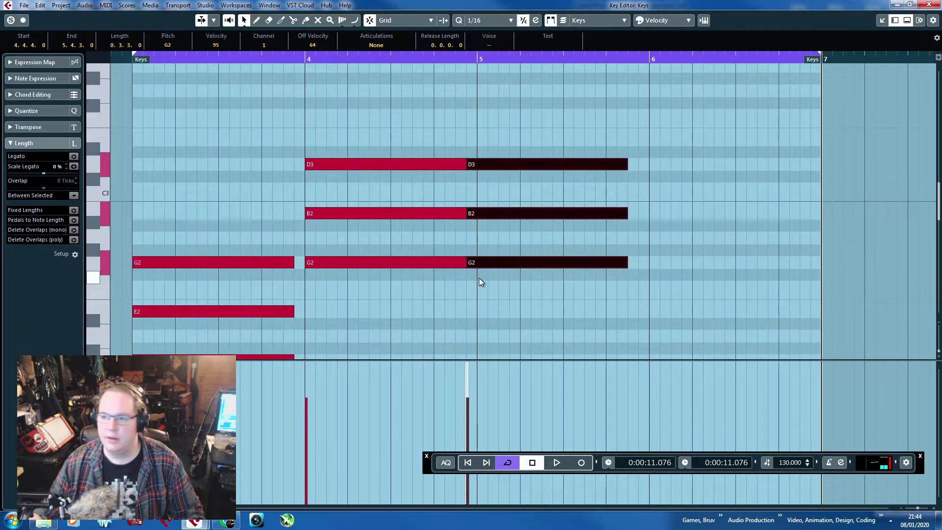
{"action": "scroll", "coordinate": [477, 271], "scroll_direction": "down", "scroll_amount": 2}
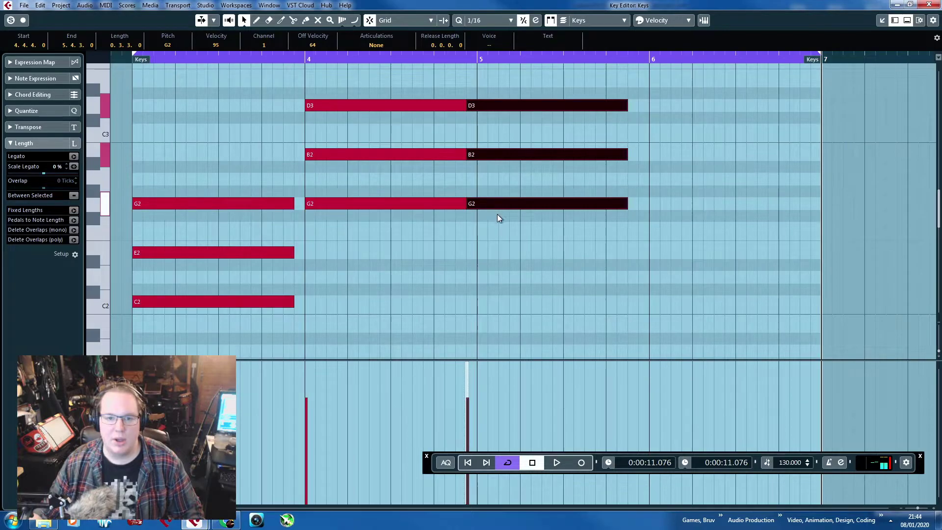
{"action": "left_click_drag", "start_coordinate": [497, 215], "coordinate": [500, 189]}
{"action": "key", "text": "ctrl+d"}
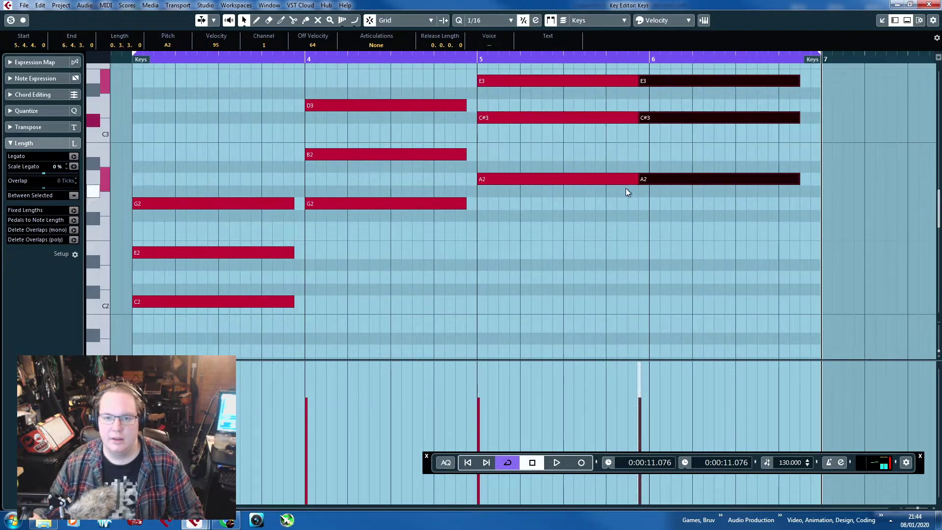
{"action": "left_click_drag", "start_coordinate": [676, 179], "coordinate": [687, 229]}
{"action": "left_click", "coordinate": [646, 279]}
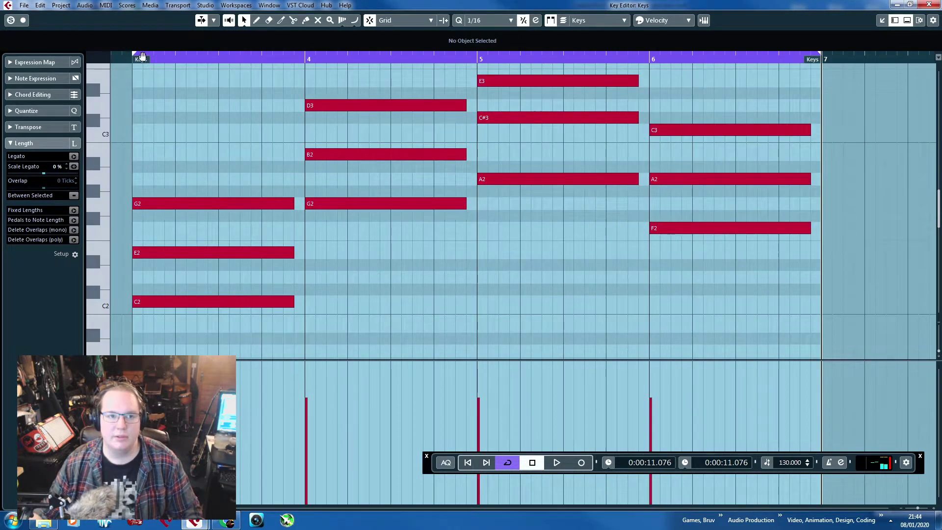
Play the four-chord progression from just before bar 3.
{"action": "left_click", "coordinate": [124, 58]}
{"action": "key", "text": "space"}
{"action": "scroll", "coordinate": [126, 88], "scroll_direction": "down", "scroll_amount": 1}
{"action": "scroll", "coordinate": [147, 109], "scroll_direction": "left", "scroll_amount": 1}
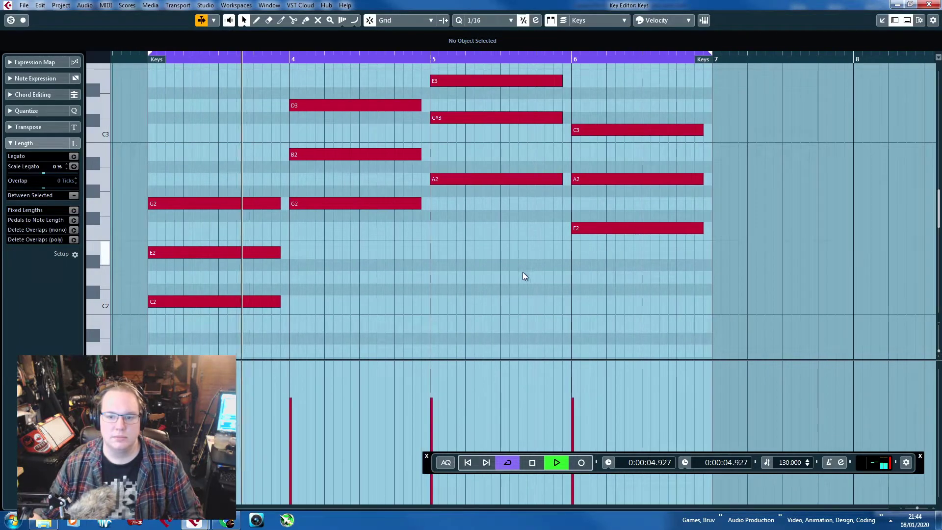
{"action": "key", "text": "space"}
Set the tempo to 169, loop the Keys part over bars 3 to 6, and play it.
{"action": "left_click_drag", "start_coordinate": [789, 462], "coordinate": [791, 480]}
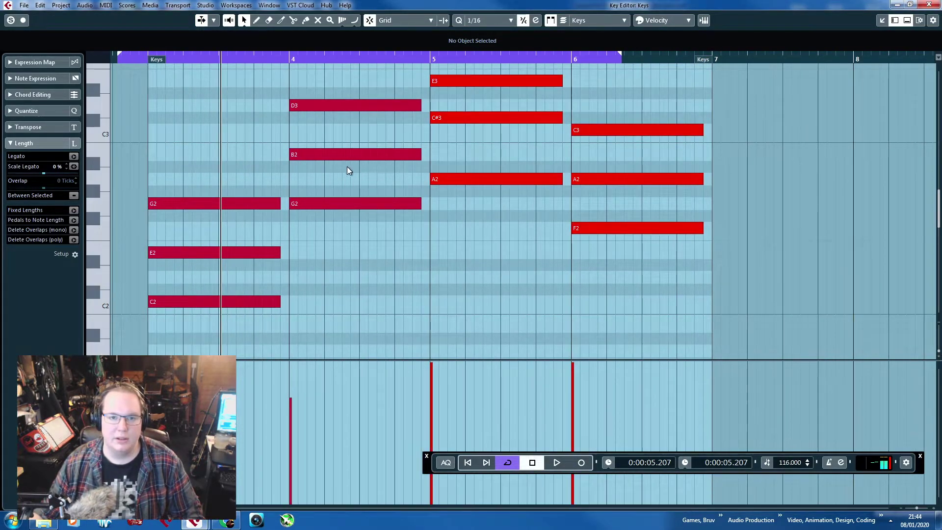
{"action": "left_click_drag", "start_coordinate": [791, 462], "coordinate": [784, 378]}
{"action": "left_click_drag", "start_coordinate": [148, 54], "coordinate": [715, 161]}
{"action": "left_click_drag", "start_coordinate": [133, 60], "coordinate": [130, 58]}
{"action": "key", "text": "space"}
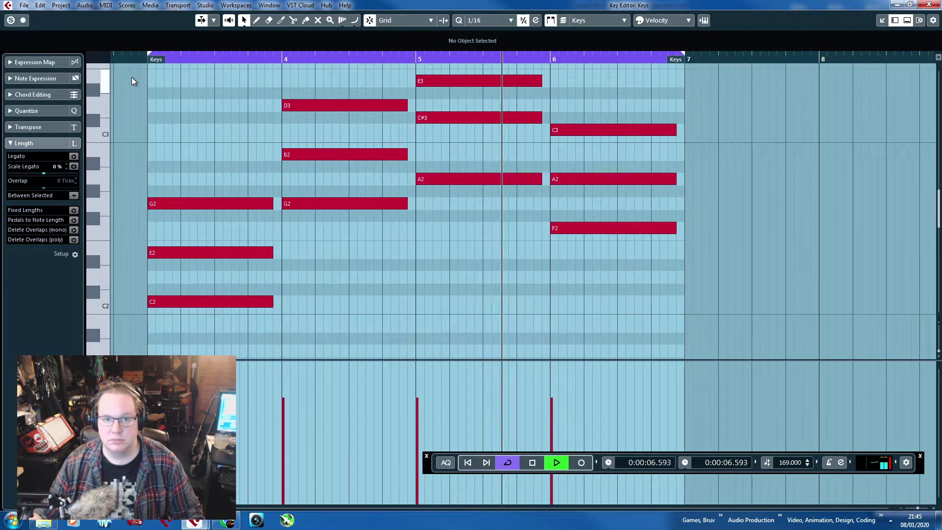
{"action": "key", "text": "space"}
Lower the middle note of the bar 5 chord to C3 and replay the progression.
{"action": "left_click_drag", "start_coordinate": [464, 119], "coordinate": [462, 130]}
{"action": "left_click", "coordinate": [448, 98]}
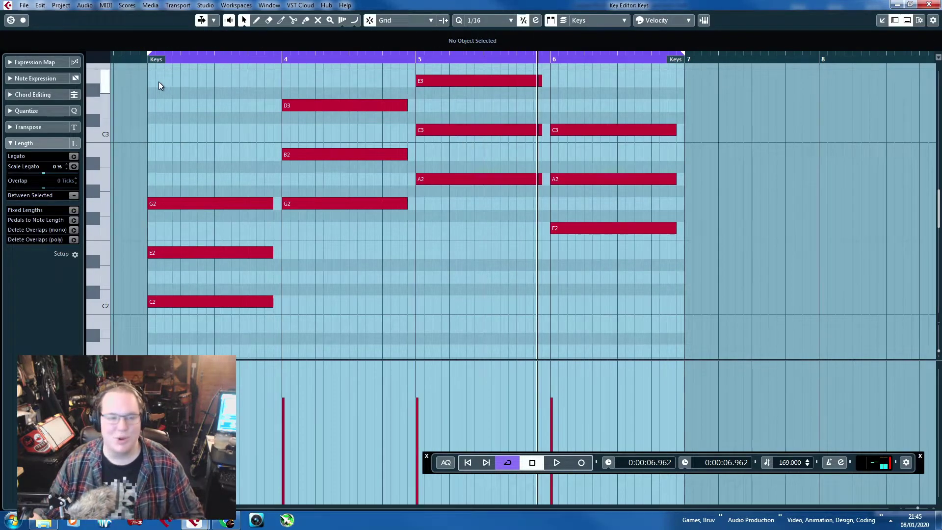
{"action": "left_click", "coordinate": [125, 61]}
{"action": "key", "text": "space"}
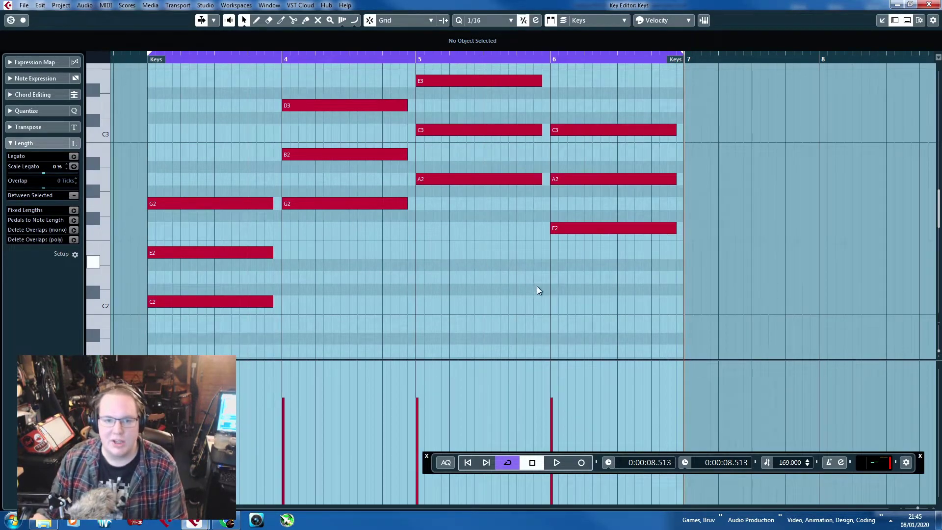
Delete the bar 6 chord and swap the other two, placing A2-C3-E3 in bar 4 and G2-B2-D3 in bar 5.
{"action": "left_click_drag", "start_coordinate": [656, 309], "coordinate": [566, 123]}
{"action": "key", "text": "Delete"}
{"action": "mouse_move", "coordinate": [599, 303]}
{"action": "left_mouse_down"}
{"action": "mouse_move", "coordinate": [381, 101]}
{"action": "mouse_move", "coordinate": [356, 107]}
{"action": "mouse_move", "coordinate": [476, 109]}
{"action": "left_mouse_up"}
{"action": "left_click_drag", "start_coordinate": [630, 229], "coordinate": [584, 95]}
{"action": "left_click_drag", "start_coordinate": [580, 158], "coordinate": [312, 158]}
{"action": "scroll", "coordinate": [309, 226], "scroll_direction": "down", "scroll_amount": 2}
{"action": "left_click_drag", "start_coordinate": [486, 306], "coordinate": [467, 115]}
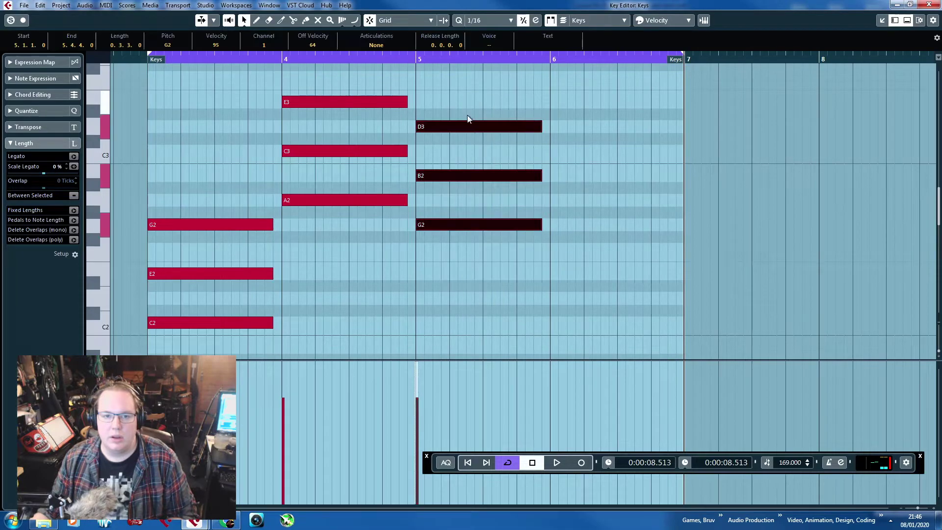
Move the chords in bars 4 and 5 one bar later, and copy the C2-E2-G2 chord into bar 4.
{"action": "left_click_drag", "start_coordinate": [325, 93], "coordinate": [543, 275]}
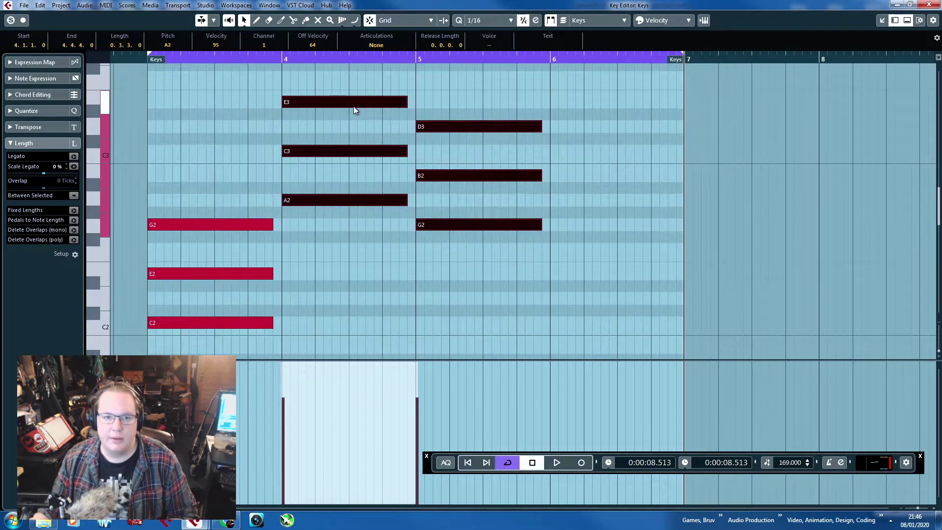
{"action": "left_click_drag", "start_coordinate": [354, 106], "coordinate": [487, 106]}
{"action": "left_click_drag", "start_coordinate": [332, 129], "coordinate": [231, 327]}
{"action": "key", "text": "alt+d"}
{"action": "left_click_drag", "start_coordinate": [299, 334], "coordinate": [296, 260]}
{"action": "left_click_drag", "start_coordinate": [314, 175], "coordinate": [338, 322]}
{"action": "left_click", "coordinate": [282, 169]}
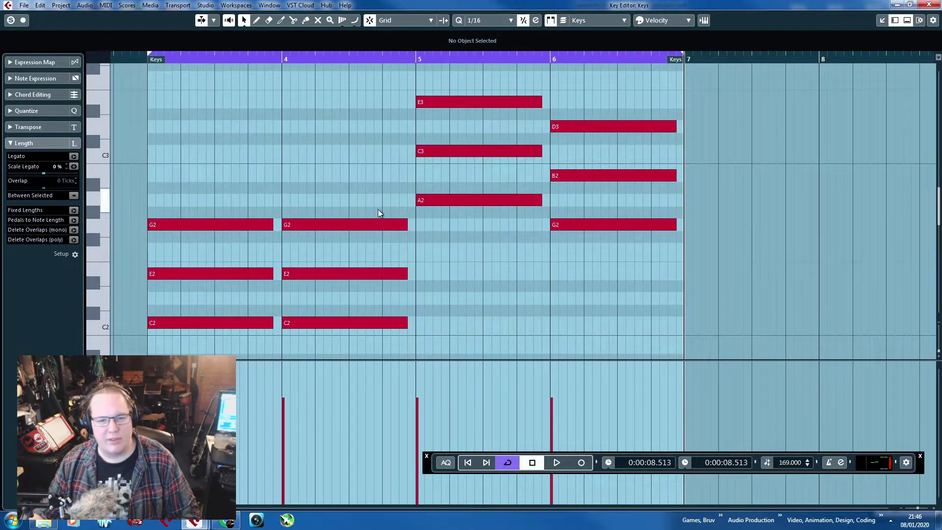
Lower the chords in bars 5 and 6 to G2-B2-D3 and F2-A2-C3, and play the progression.
{"action": "left_click_drag", "start_coordinate": [487, 247], "coordinate": [638, 106]}
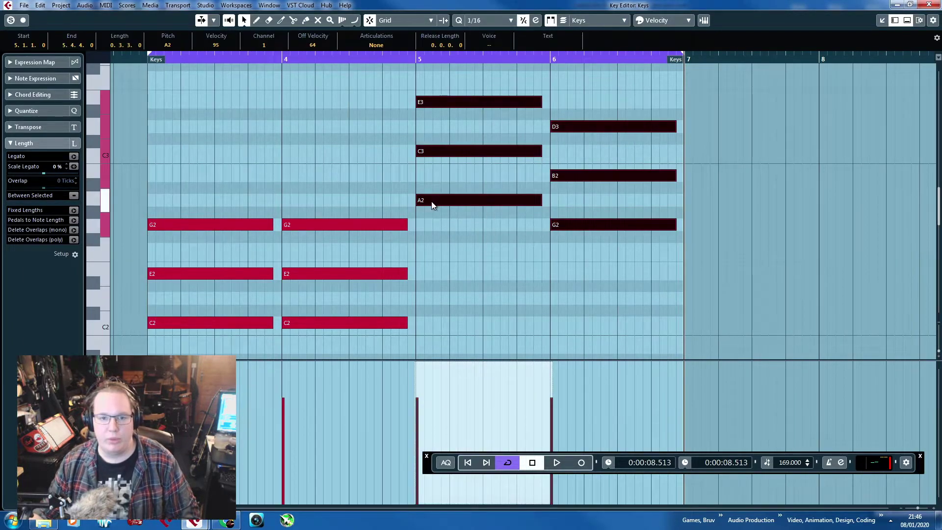
{"action": "left_click_drag", "start_coordinate": [431, 201], "coordinate": [434, 225]}
{"action": "left_click_drag", "start_coordinate": [450, 188], "coordinate": [450, 176]}
{"action": "left_click", "coordinate": [230, 102]}
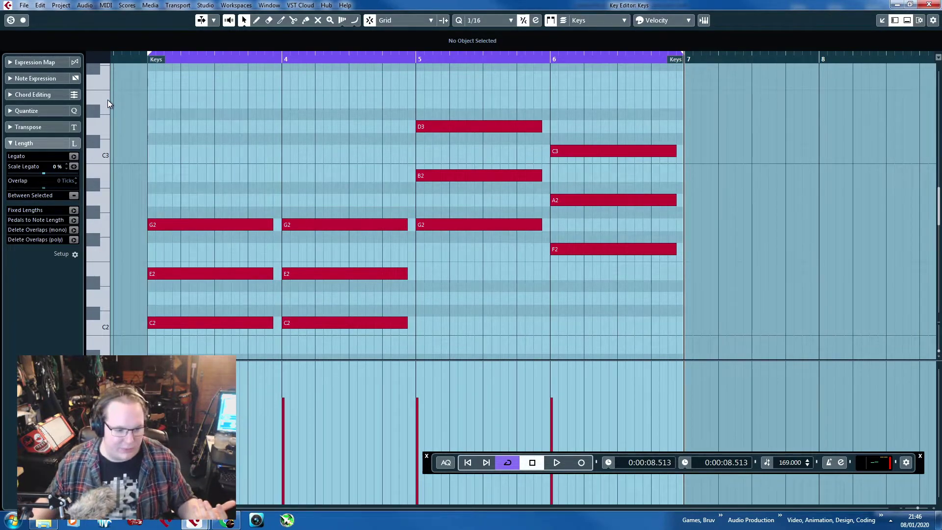
{"action": "left_click", "coordinate": [130, 55]}
{"action": "key", "text": "space"}
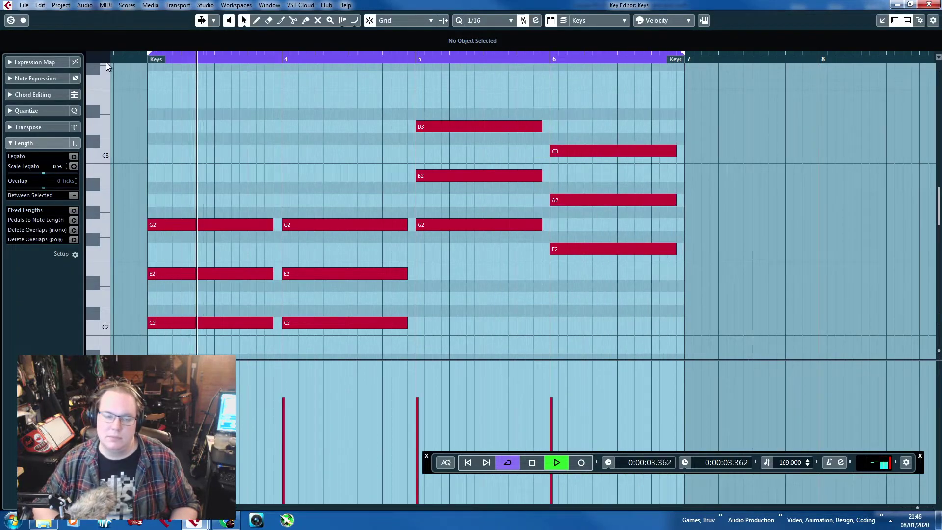
{"action": "key", "text": "space"}
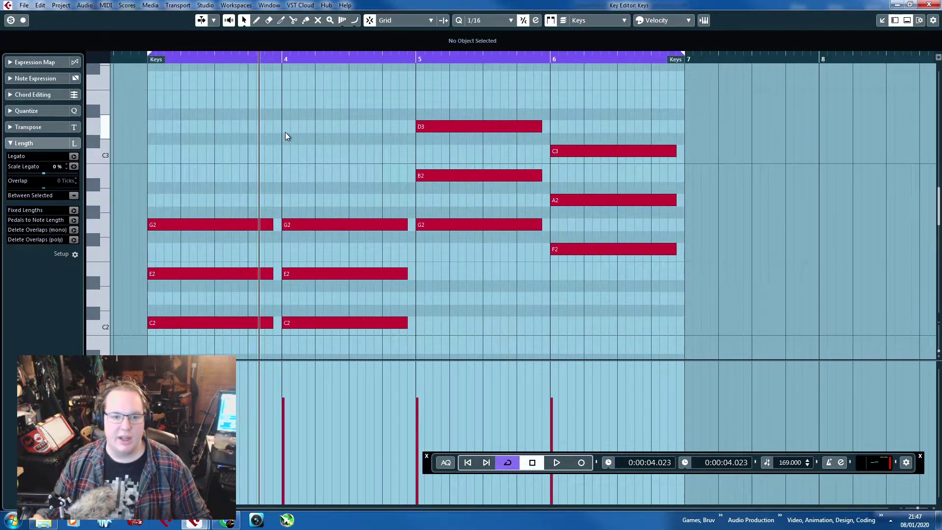
Change the bar 4 chord to E2-G2-B2.
{"action": "scroll", "coordinate": [367, 325], "scroll_direction": "down", "scroll_amount": 3}
{"action": "left_click_drag", "start_coordinate": [367, 325], "coordinate": [314, 166]}
{"action": "left_click_drag", "start_coordinate": [314, 264], "coordinate": [313, 213]}
{"action": "left_click", "coordinate": [326, 173]}
{"action": "left_click_drag", "start_coordinate": [317, 154], "coordinate": [318, 167]}
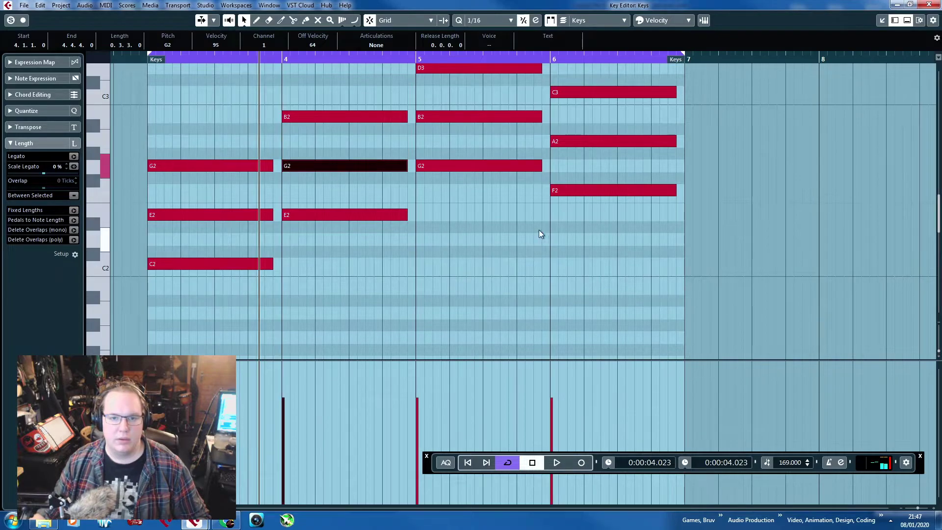
Transpose all the chords up together so that the bar 3 chord becomes A2-C#3-E3.
{"action": "left_click_drag", "start_coordinate": [561, 223], "coordinate": [459, 158]}
{"action": "left_click_drag", "start_coordinate": [461, 220], "coordinate": [442, 62]}
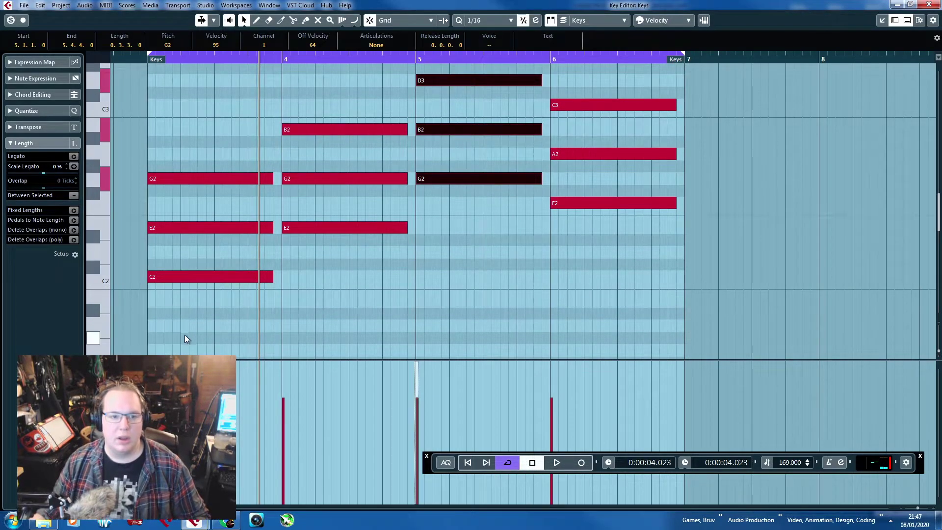
{"action": "left_click_drag", "start_coordinate": [184, 334], "coordinate": [122, 35]}
{"action": "scroll", "coordinate": [166, 289], "scroll_direction": "down", "scroll_amount": 3}
{"action": "left_click_drag", "start_coordinate": [166, 303], "coordinate": [168, 177]}
{"action": "left_click", "coordinate": [188, 237]}
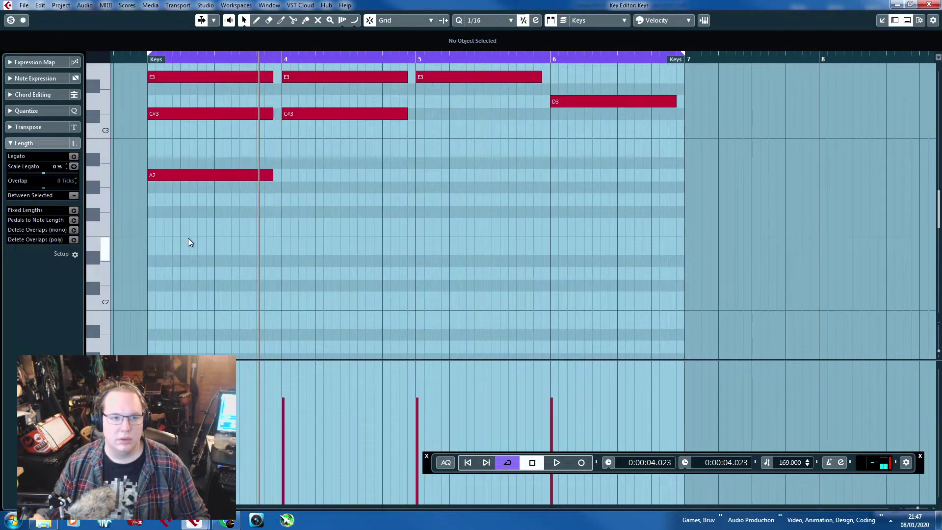
Lower the C#3 notes in bars 3 and 4 to C3, and the G#3 in bar 4 to G3.
{"action": "left_click_drag", "start_coordinate": [396, 155], "coordinate": [256, 111]}
{"action": "left_click_drag", "start_coordinate": [193, 116], "coordinate": [197, 128]}
{"action": "scroll", "coordinate": [351, 171], "scroll_direction": "up", "scroll_amount": 2}
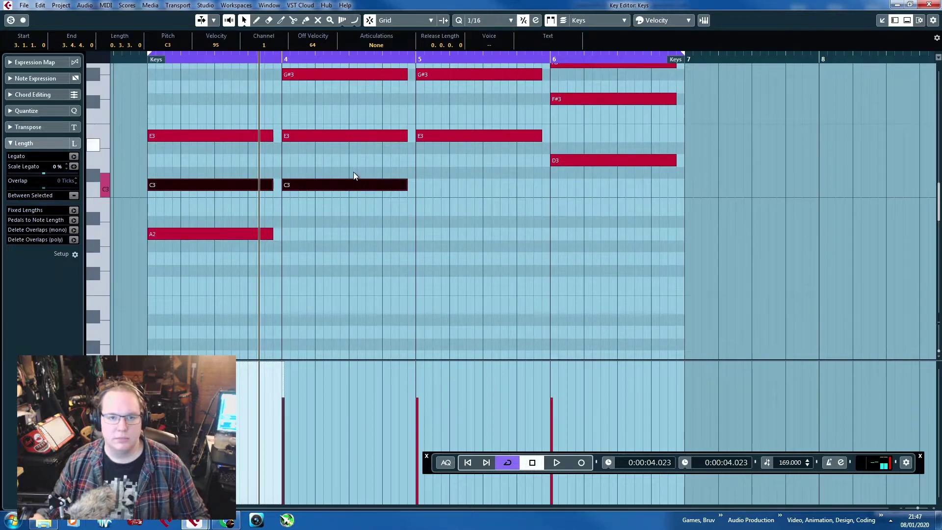
{"action": "left_click_drag", "start_coordinate": [524, 227], "coordinate": [441, 202]}
{"action": "left_click", "coordinate": [325, 175]}
{"action": "left_click", "coordinate": [319, 186]}
{"action": "left_click", "coordinate": [320, 199]}
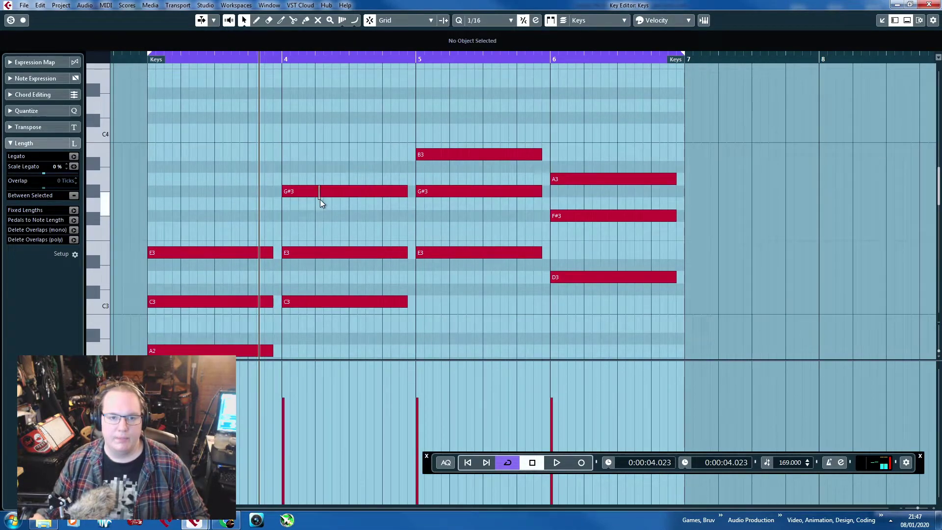
{"action": "left_click_drag", "start_coordinate": [319, 196], "coordinate": [321, 207]}
Rework the bar 5 chord into G2-B2-D3, deleting the surplus note.
{"action": "scroll", "coordinate": [410, 196], "scroll_direction": "down", "scroll_amount": 2}
{"action": "left_click_drag", "start_coordinate": [460, 281], "coordinate": [457, 56]}
{"action": "scroll", "coordinate": [451, 117], "scroll_direction": "down", "scroll_amount": 2}
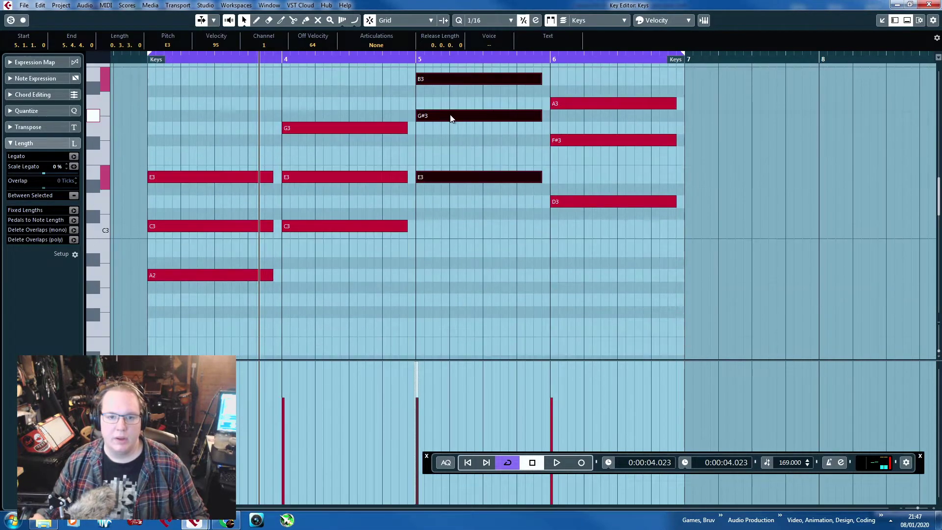
{"action": "left_click_drag", "start_coordinate": [425, 171], "coordinate": [438, 302]}
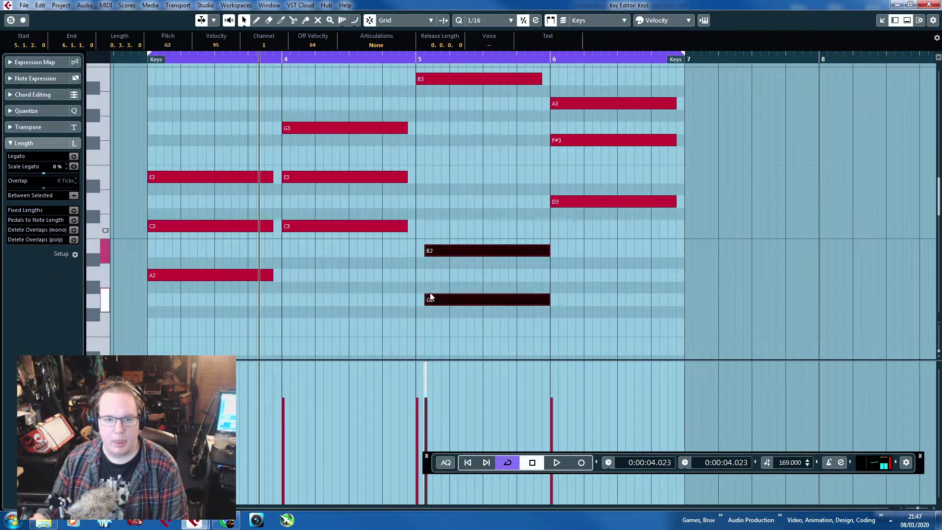
{"action": "left_click", "coordinate": [455, 317]}
{"action": "left_click_drag", "start_coordinate": [440, 83], "coordinate": [443, 244]}
{"action": "key", "text": "Delete"}
{"action": "left_click_drag", "start_coordinate": [428, 176], "coordinate": [589, 92]}
{"action": "left_click_drag", "start_coordinate": [561, 205], "coordinate": [429, 307]}
{"action": "left_click", "coordinate": [385, 277]}
{"action": "left_click_drag", "start_coordinate": [551, 140], "coordinate": [403, 339]}
{"action": "left_click", "coordinate": [592, 258]}
Extend the G2-B2-D3 chord across bars 5 and 6 to a length of 1.3.3.0, with no other chord in bar 6.
{"action": "left_click_drag", "start_coordinate": [587, 167], "coordinate": [528, 295]}
{"action": "left_click_drag", "start_coordinate": [540, 234], "coordinate": [685, 235]}
{"action": "left_click", "coordinate": [607, 152]}
{"action": "left_click_drag", "start_coordinate": [607, 157], "coordinate": [653, 295]}
{"action": "left_click_drag", "start_coordinate": [684, 234], "coordinate": [676, 234]}
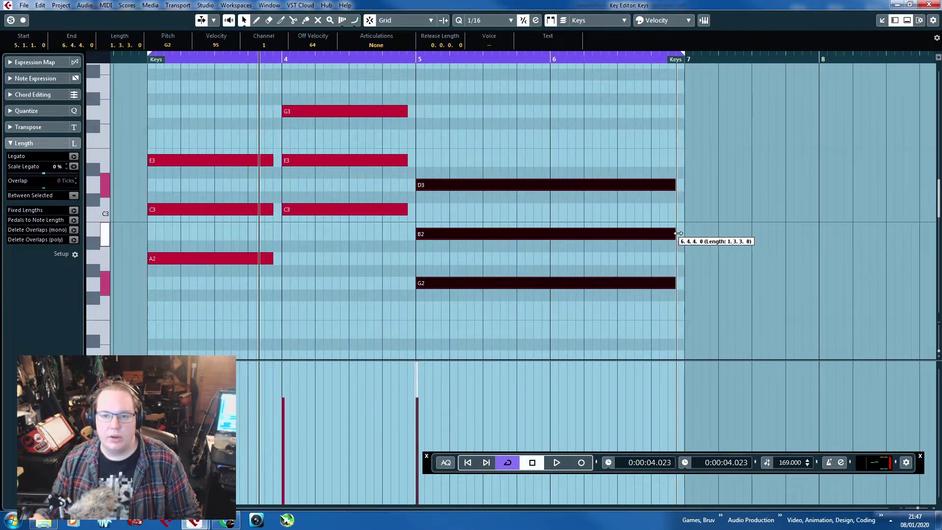
{"action": "left_click", "coordinate": [136, 77]}
Play the revised progression in the loop, starting from just before bar 3.
{"action": "left_click_drag", "start_coordinate": [125, 58], "coordinate": [117, 67]}
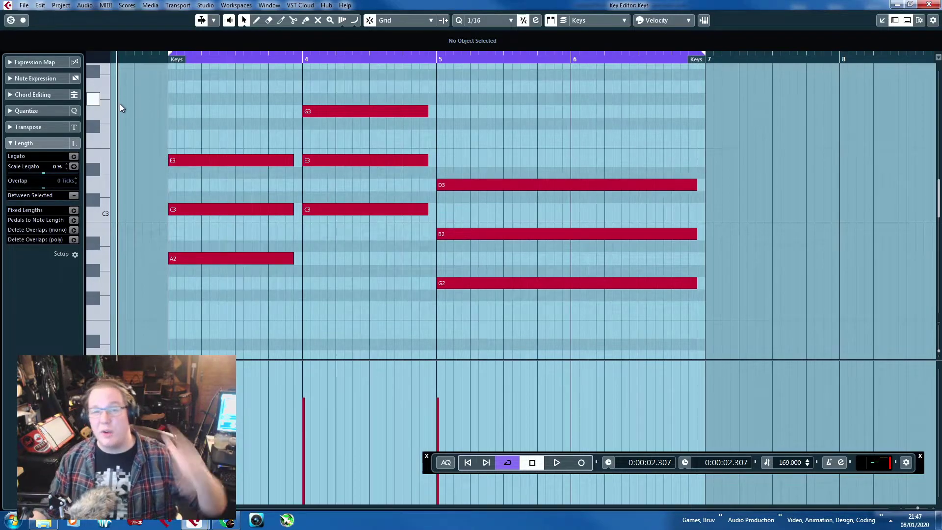
{"action": "scroll", "coordinate": [114, 85], "scroll_direction": "left", "scroll_amount": 3}
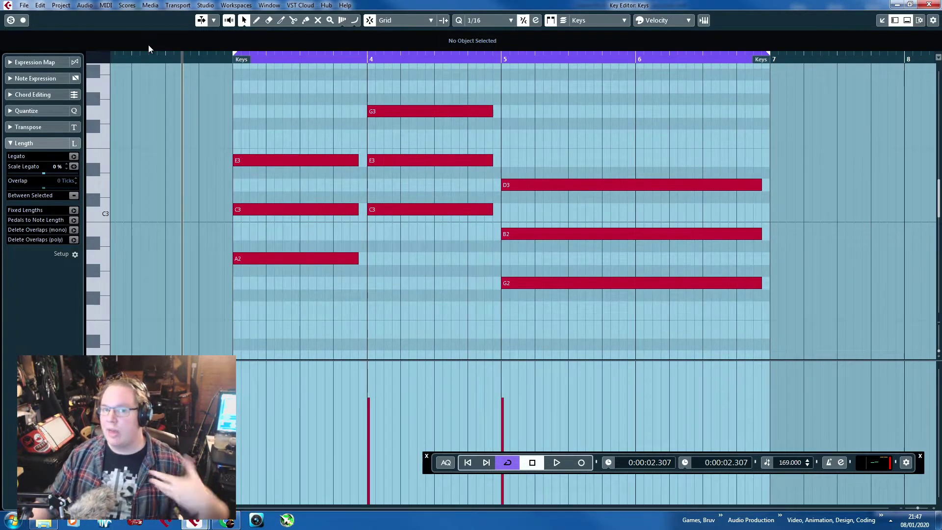
{"action": "left_click_drag", "start_coordinate": [131, 57], "coordinate": [131, 60]}
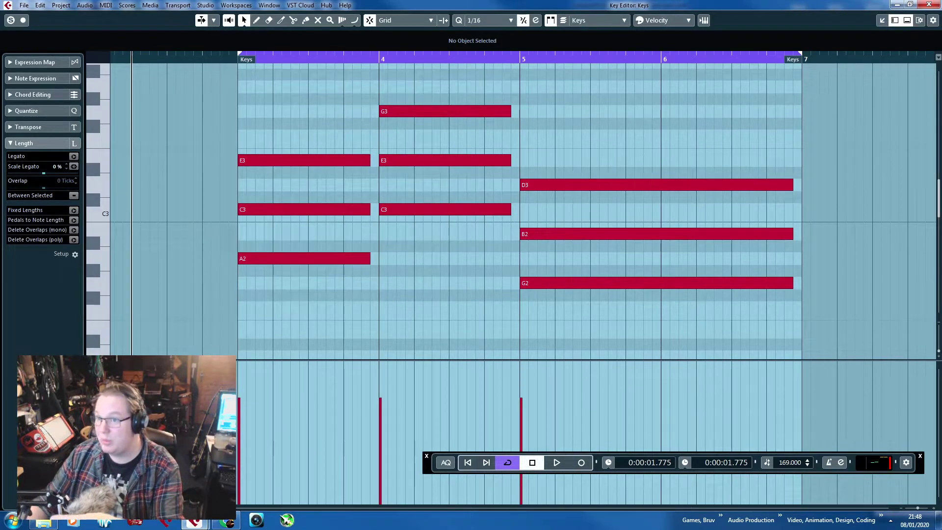
{"action": "key", "text": "F2"}
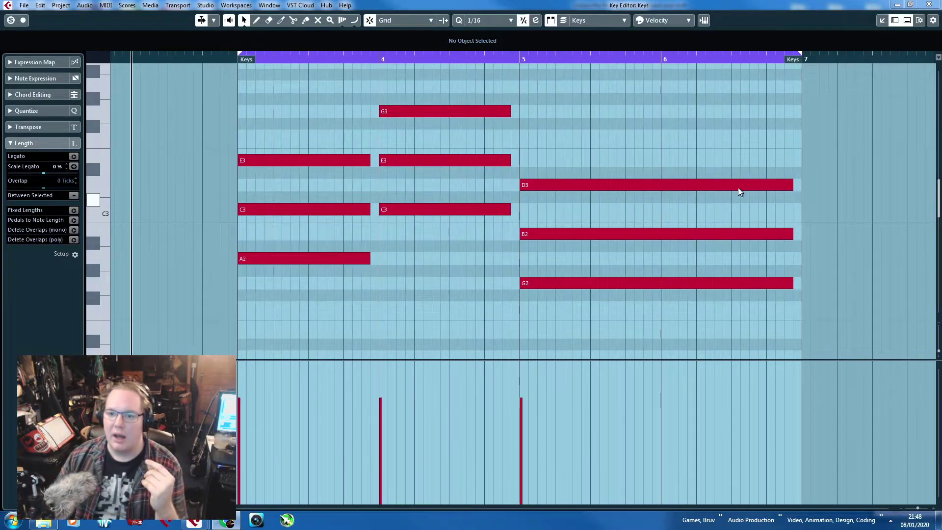
{"action": "key", "text": "F2"}
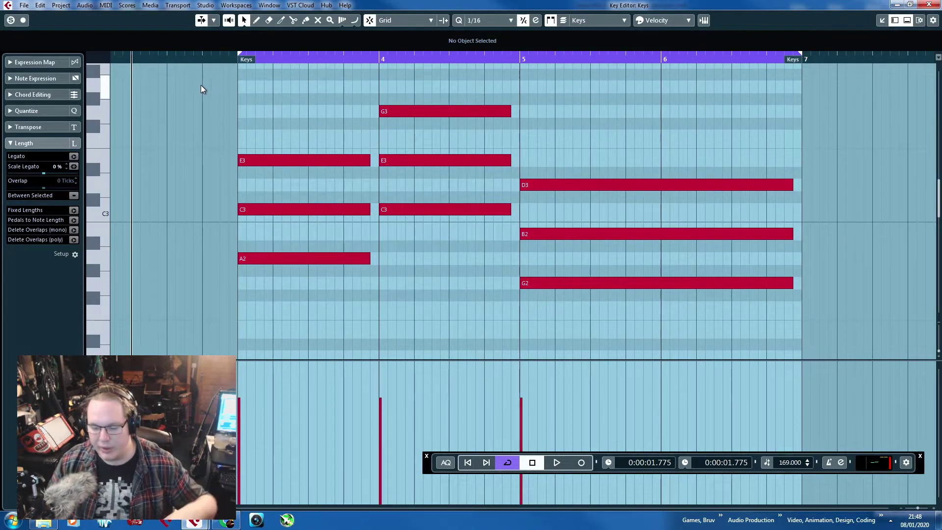
{"action": "left_click", "coordinate": [202, 58]}
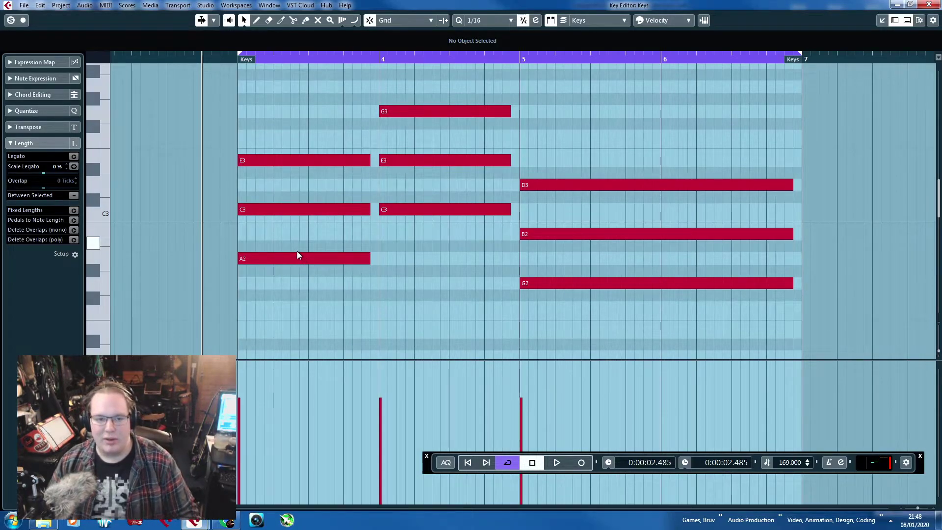
{"action": "key", "text": "space"}
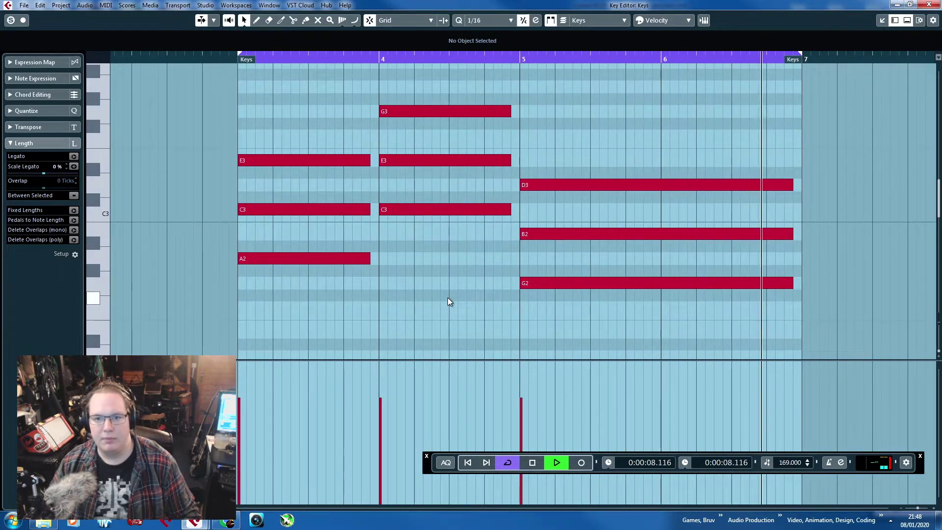
{"action": "key", "text": "space"}
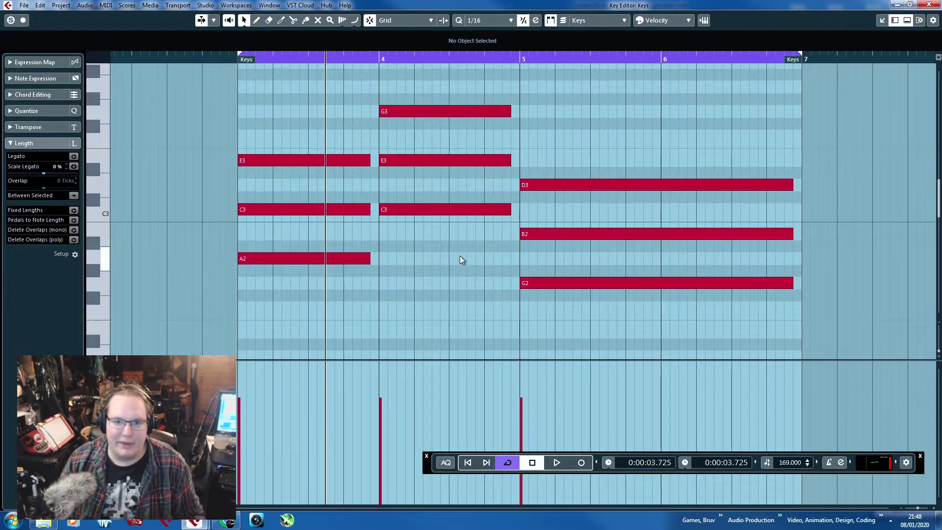
Confine the G2-B2-D3 chord to bar 6 and fill bar 5 with a D3-F3-A3 chord made from a copy of bar 4's chord.
{"action": "left_click_drag", "start_coordinate": [631, 329], "coordinate": [600, 120]}
{"action": "left_click_drag", "start_coordinate": [521, 236], "coordinate": [659, 248]}
{"action": "left_click_drag", "start_coordinate": [583, 275], "coordinate": [421, 100]}
{"action": "key", "text": "ctrl+d"}
{"action": "mouse_move", "coordinate": [556, 211]}
{"action": "left_mouse_down"}
{"action": "mouse_move", "coordinate": [578, 193]}
{"action": "mouse_move", "coordinate": [563, 186]}
{"action": "mouse_move", "coordinate": [567, 195]}
{"action": "left_mouse_up"}
{"action": "left_click", "coordinate": [565, 197]}
{"action": "left_click_drag", "start_coordinate": [547, 126], "coordinate": [549, 147]}
{"action": "left_click", "coordinate": [703, 129]}
Play the four-chord progression through the loop, stopping once it has cycled back to bar 3.
{"action": "key", "text": "space"}
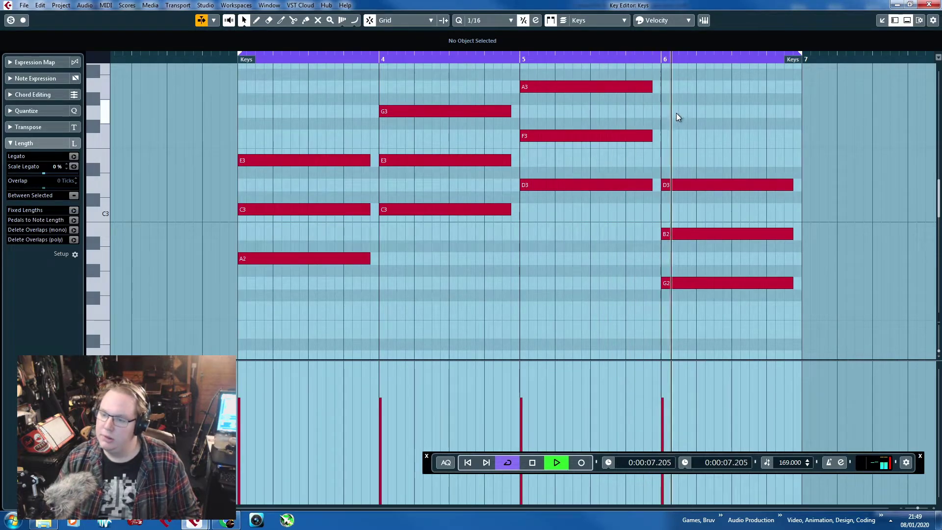
{"action": "key", "text": "space"}
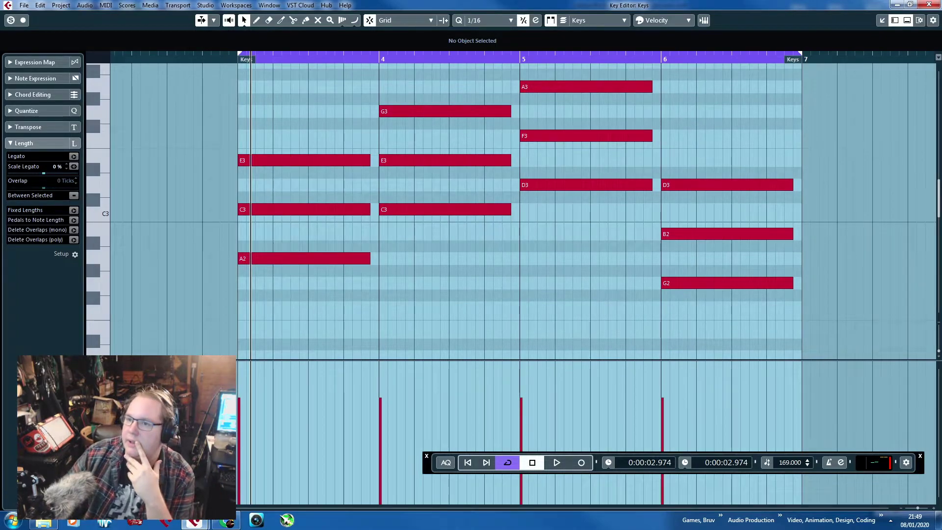
{"action": "key", "text": "F2"}
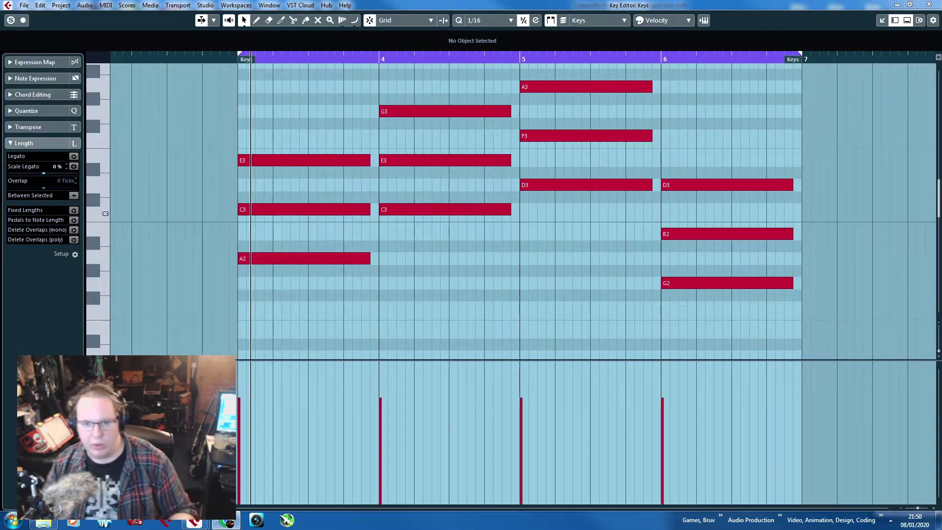
Close the Keys note editor and delete the Keys part from the arrangement.
{"action": "left_click", "coordinate": [929, 4]}
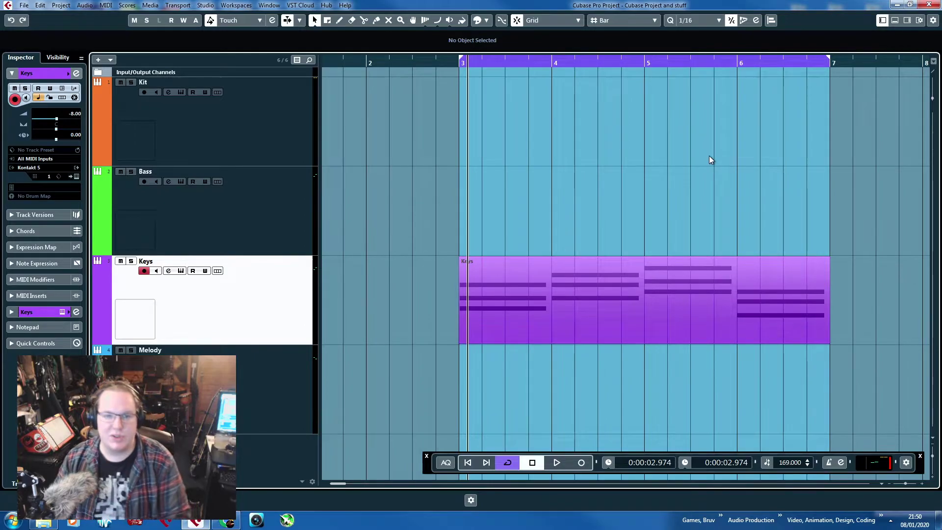
{"action": "left_click", "coordinate": [618, 309]}
{"action": "key", "text": "Delete"}
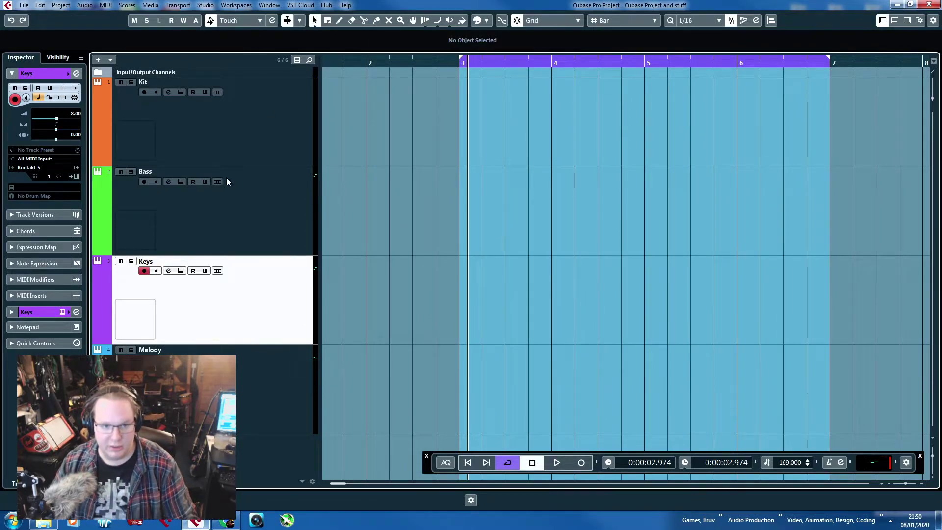
Replace the Bass track's Kontakt 5 instrument with Massive and load its Acid Bass preset.
{"action": "left_click", "coordinate": [240, 231]}
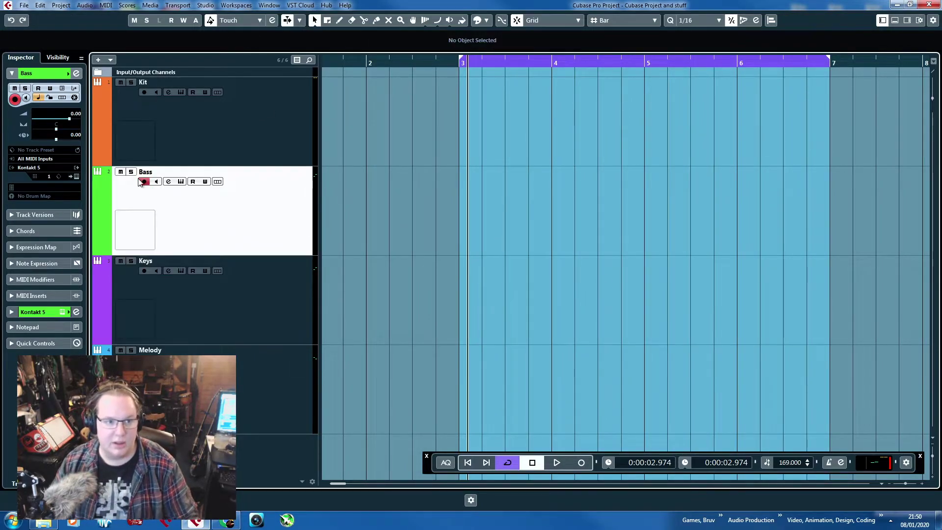
{"action": "left_click", "coordinate": [76, 177]}
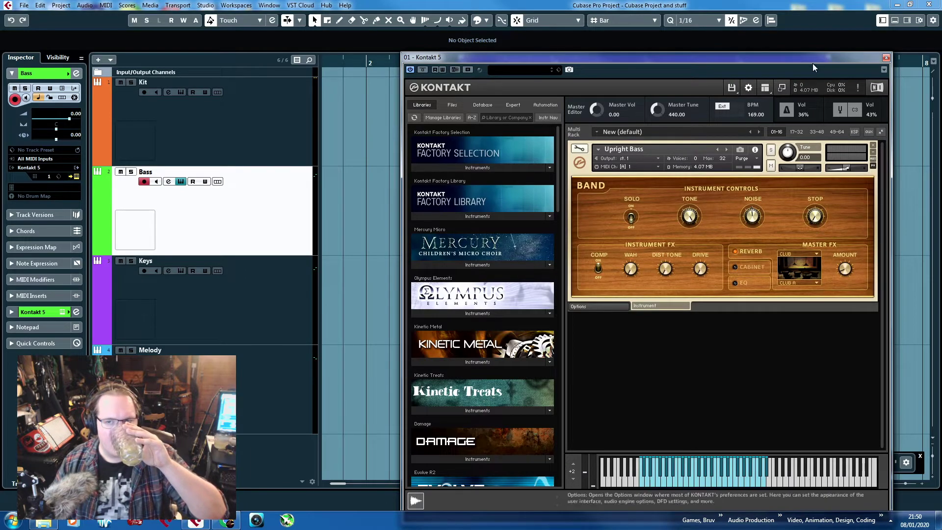
{"action": "left_click", "coordinate": [886, 57]}
{"action": "left_click", "coordinate": [29, 167]}
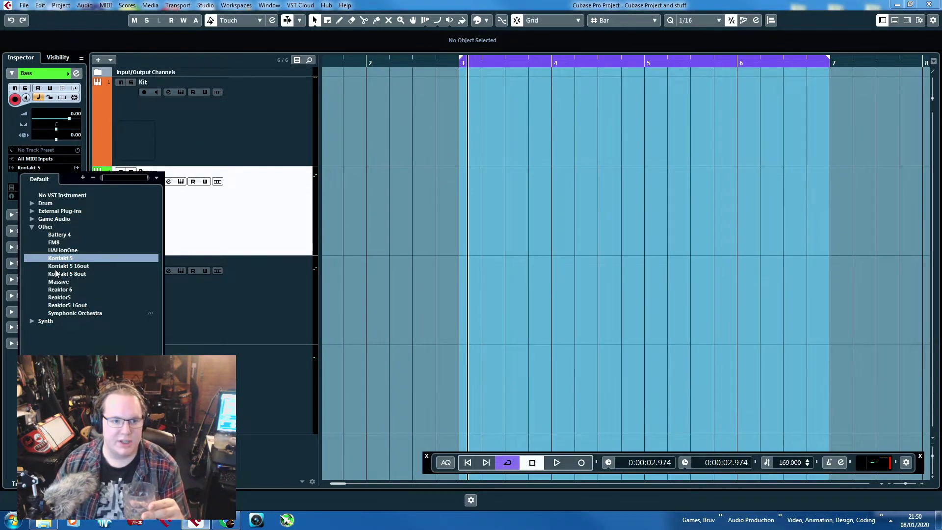
{"action": "double_click", "coordinate": [65, 283]}
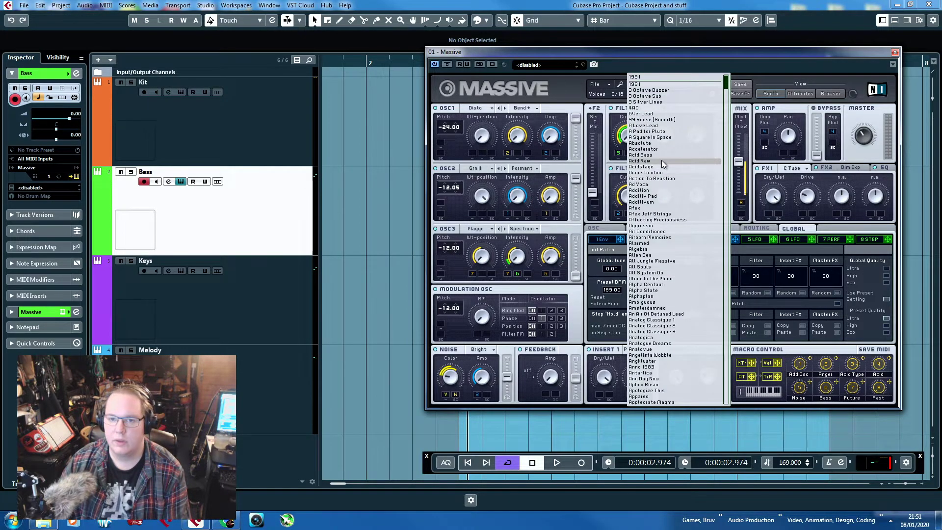
{"action": "left_click", "coordinate": [648, 155]}
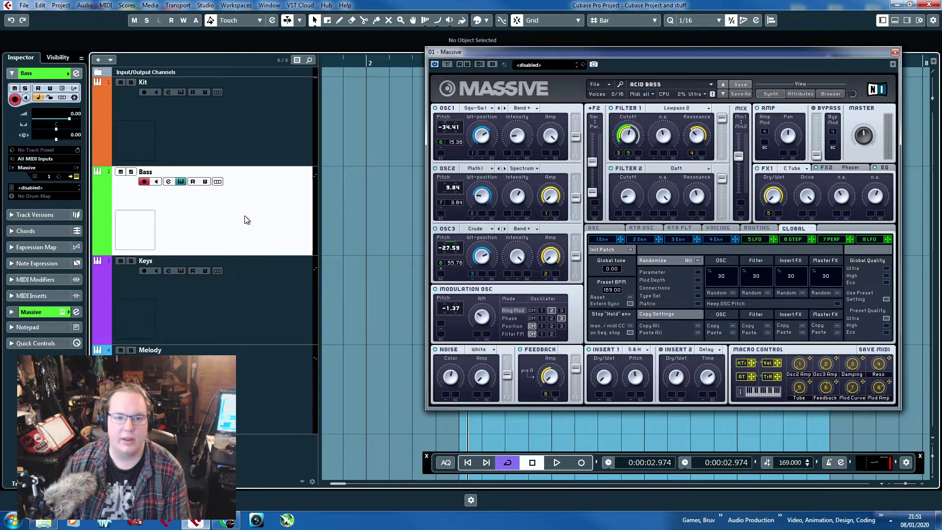
Create an empty Bass part from 3.1.1.0 to 7.1.1.0 and open it in the Key Editor.
{"action": "left_click_drag", "start_coordinate": [602, 53], "coordinate": [941, 99]}
{"action": "double_click", "coordinate": [625, 213]}
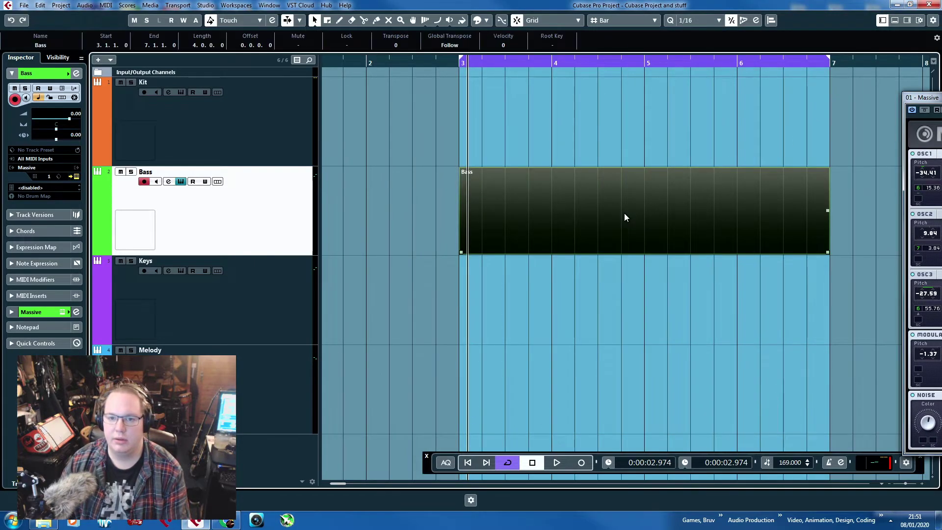
{"action": "double_click", "coordinate": [624, 212]}
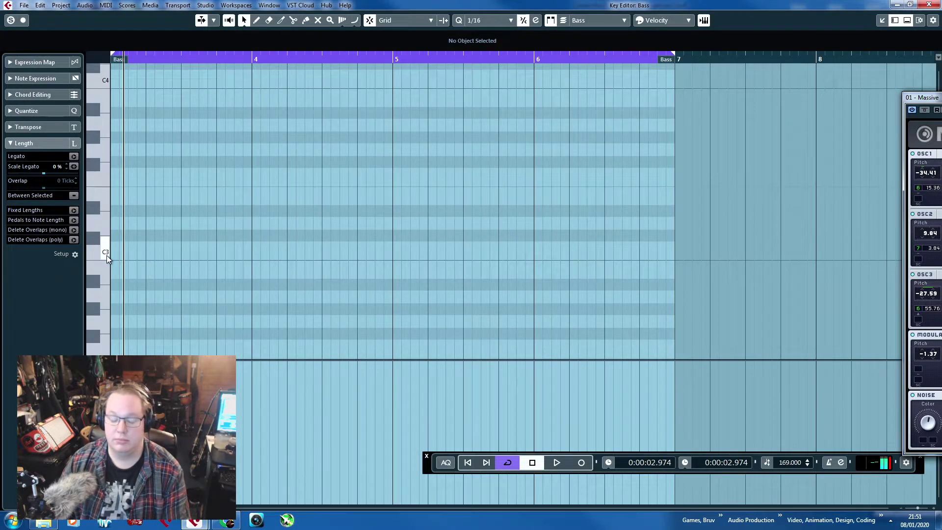
Try the 1991 and Acidstage presets in Massive for the bass sound.
{"action": "left_click_drag", "start_coordinate": [922, 98], "coordinate": [432, 59]}
{"action": "left_click", "coordinate": [712, 93]}
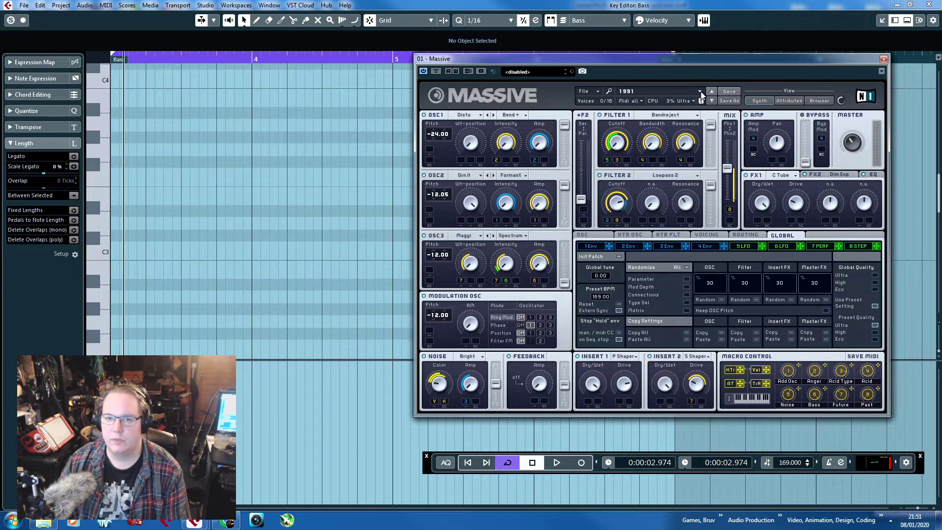
{"action": "left_click", "coordinate": [701, 92]}
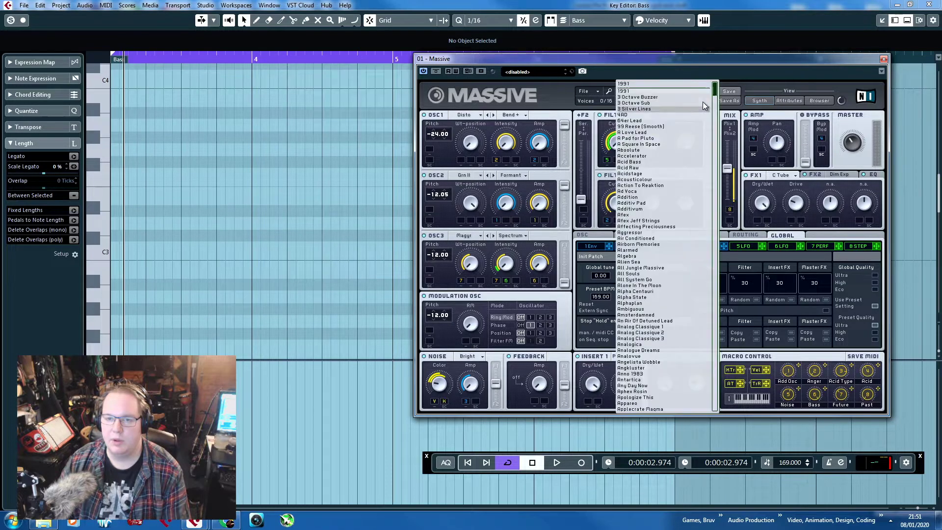
{"action": "left_click", "coordinate": [670, 174]}
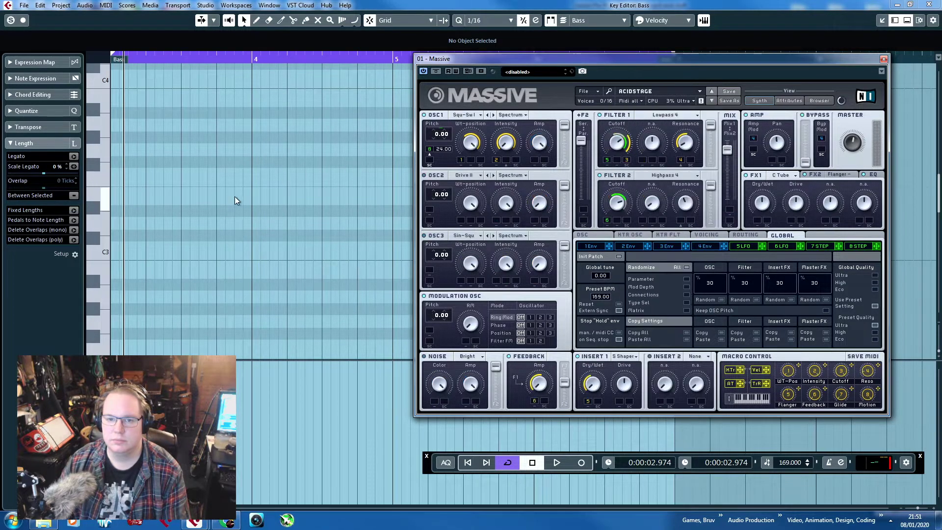
Load the 3 Octave Sub preset in Massive and audition a note with it.
{"action": "left_click", "coordinate": [700, 92]}
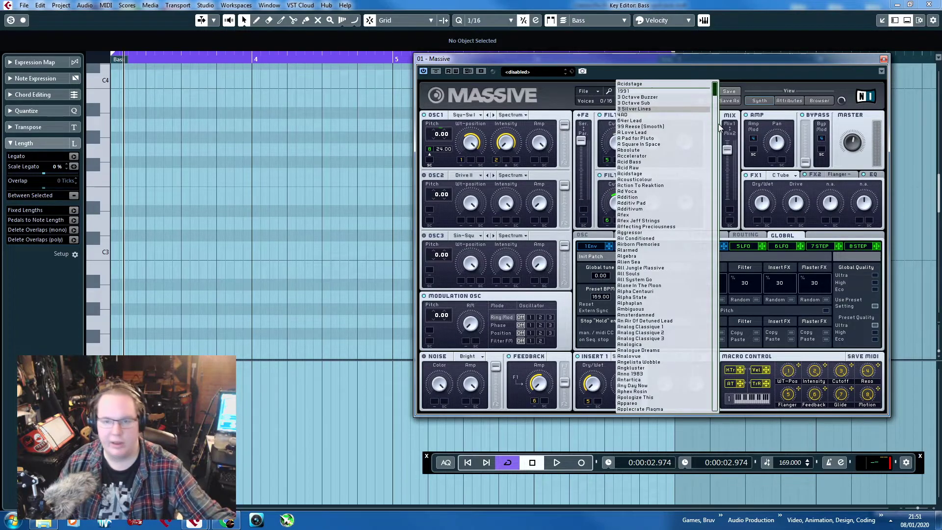
{"action": "left_click", "coordinate": [659, 102]}
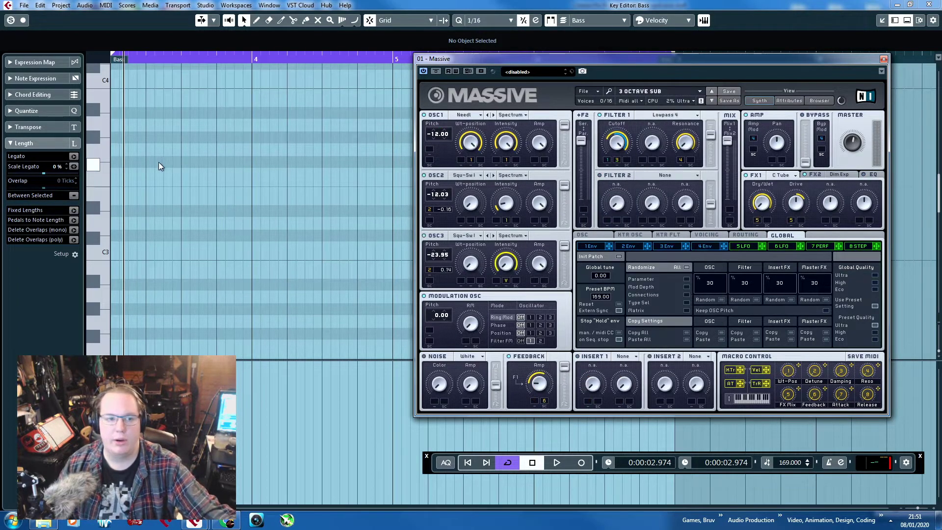
{"action": "left_click", "coordinate": [97, 171]}
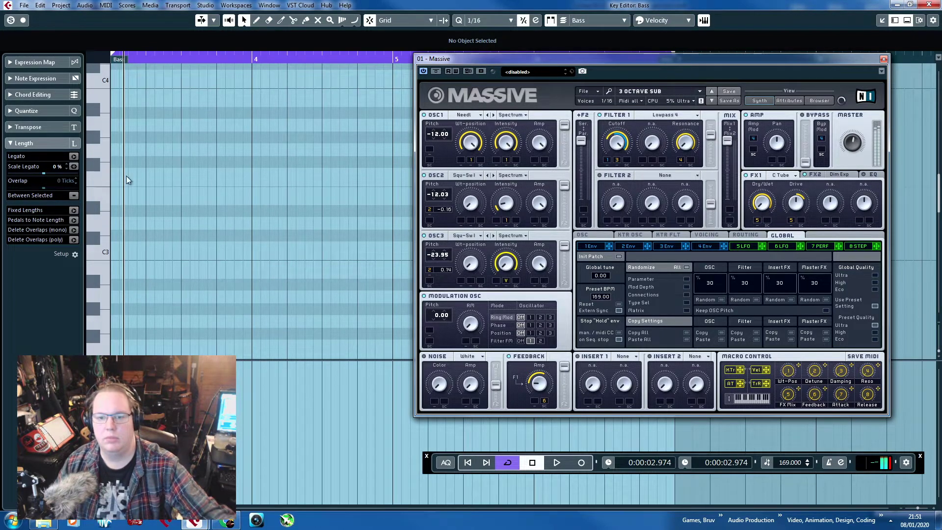
Close the Massive and key editor windows and assign Battery 4 as the Kit track's instrument.
{"action": "left_click", "coordinate": [883, 59]}
{"action": "left_click", "coordinate": [927, 8]}
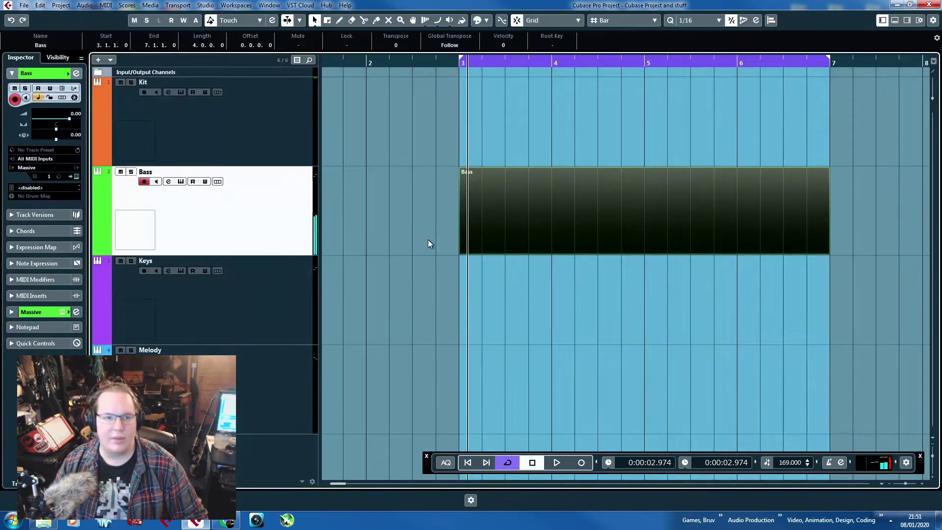
{"action": "left_click", "coordinate": [227, 155]}
{"action": "left_click", "coordinate": [26, 168]}
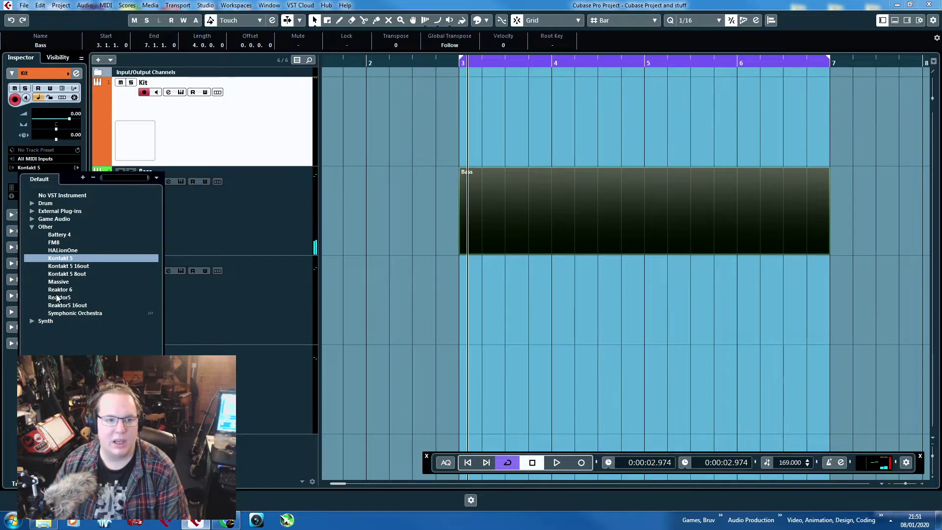
{"action": "left_click", "coordinate": [31, 320]}
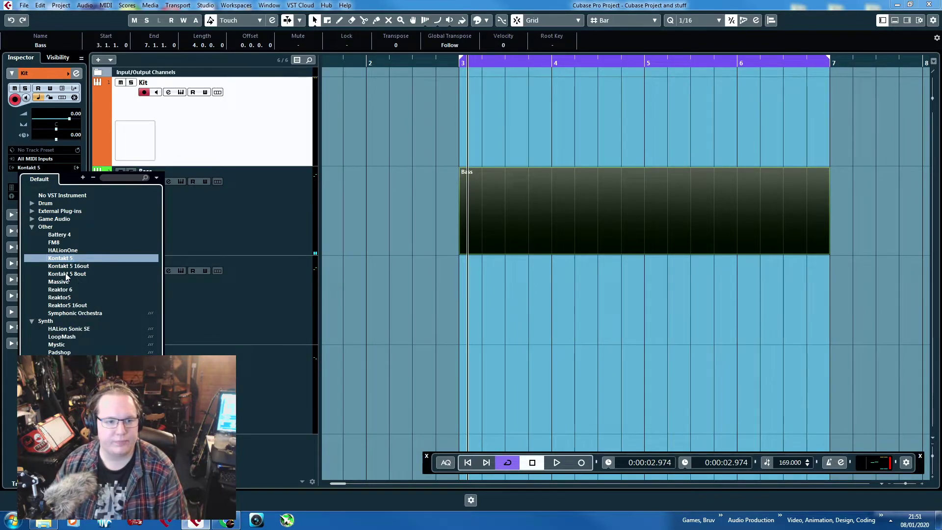
{"action": "double_click", "coordinate": [67, 236]}
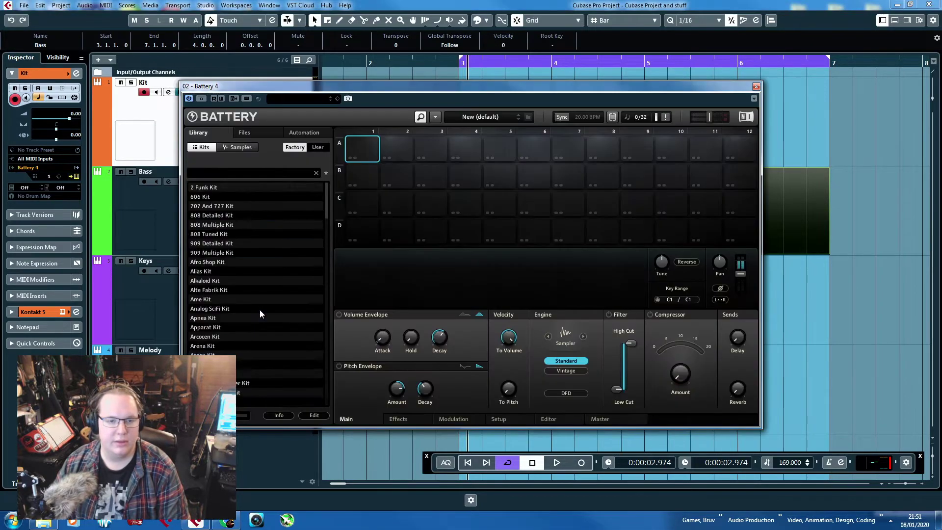
Load the Autopsy Kit in Battery and audition its first kick and a snare.
{"action": "left_click", "coordinate": [260, 310]}
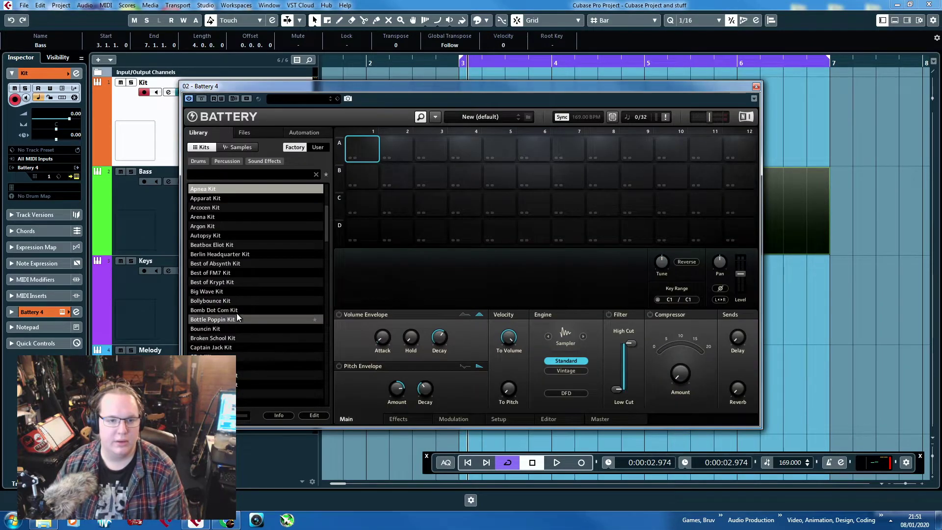
{"action": "double_click", "coordinate": [230, 237]}
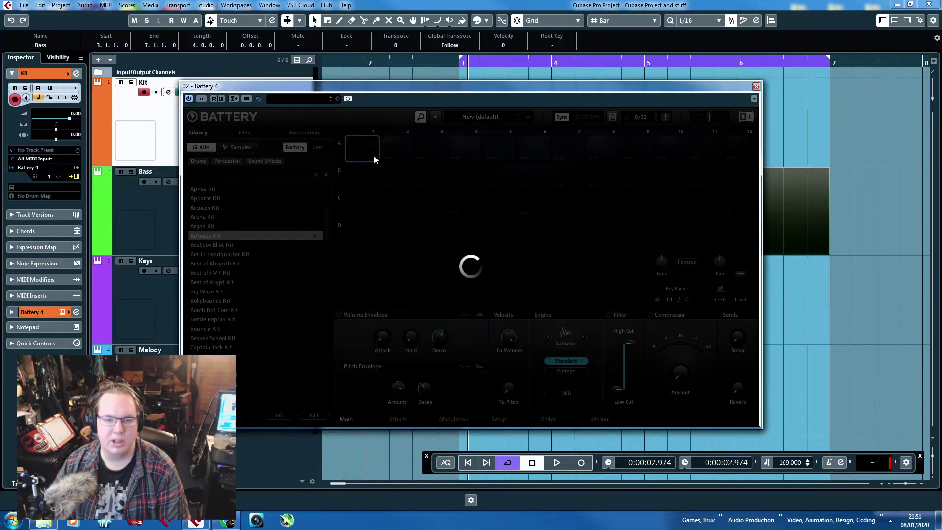
{"action": "left_click", "coordinate": [369, 146]}
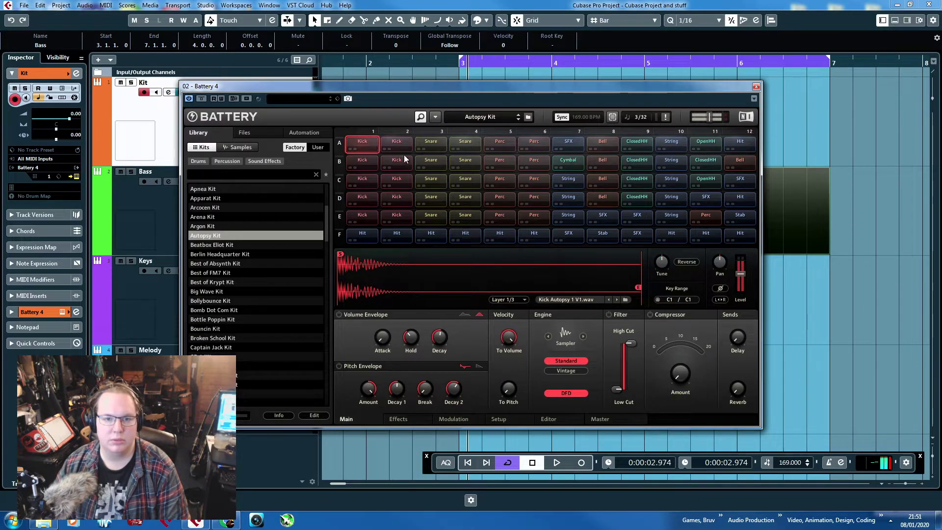
{"action": "left_click", "coordinate": [431, 164]}
Load the Best of Krypt Kit and audition Kick Krypt 1 and Snare Krypt 1.
{"action": "left_click", "coordinate": [258, 283]}
{"action": "double_click", "coordinate": [257, 284]}
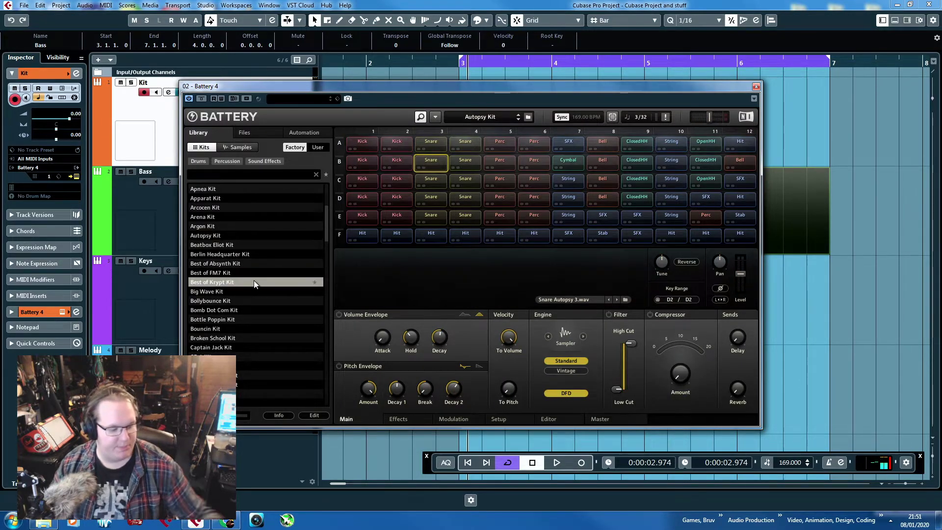
{"action": "left_click", "coordinate": [370, 146]}
{"action": "left_click", "coordinate": [425, 150]}
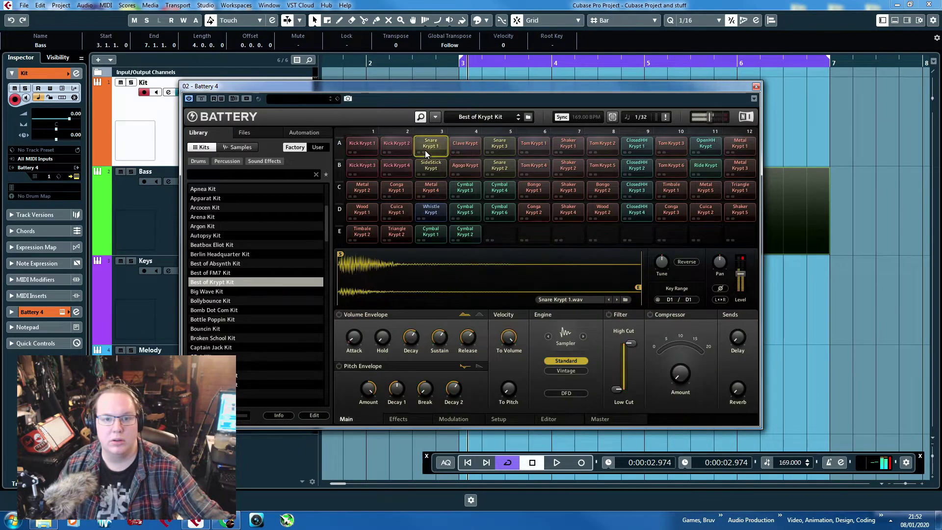
Audition the kit's kick, snare, clave, agogo, whistle, open hi-hat and metal cells, and close Battery.
{"action": "left_click", "coordinate": [427, 163]}
{"action": "left_click", "coordinate": [426, 148]}
{"action": "left_click", "coordinate": [400, 150]}
{"action": "left_click", "coordinate": [385, 167]}
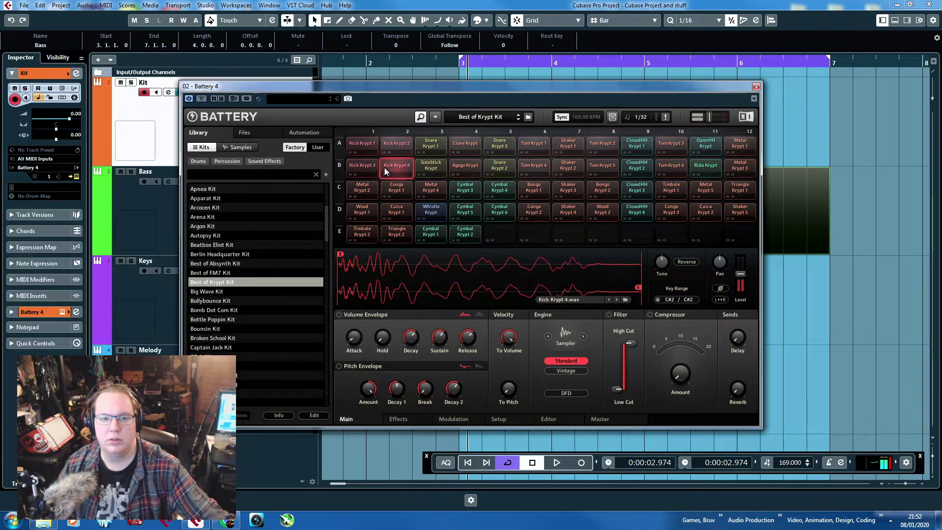
{"action": "left_click", "coordinate": [395, 146]}
{"action": "left_click", "coordinate": [366, 167]}
{"action": "left_click", "coordinate": [364, 145]}
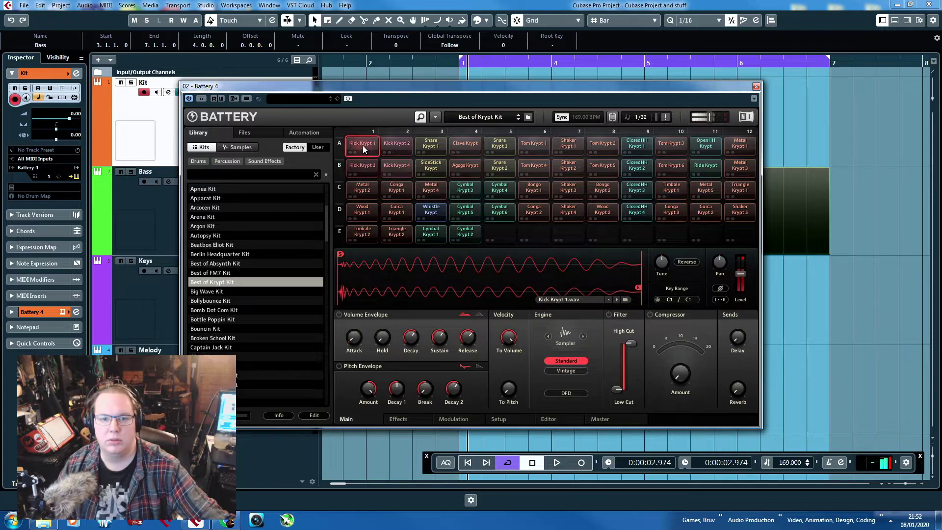
{"action": "left_click", "coordinate": [434, 143]}
{"action": "left_click", "coordinate": [460, 146]}
{"action": "left_click", "coordinate": [461, 169]}
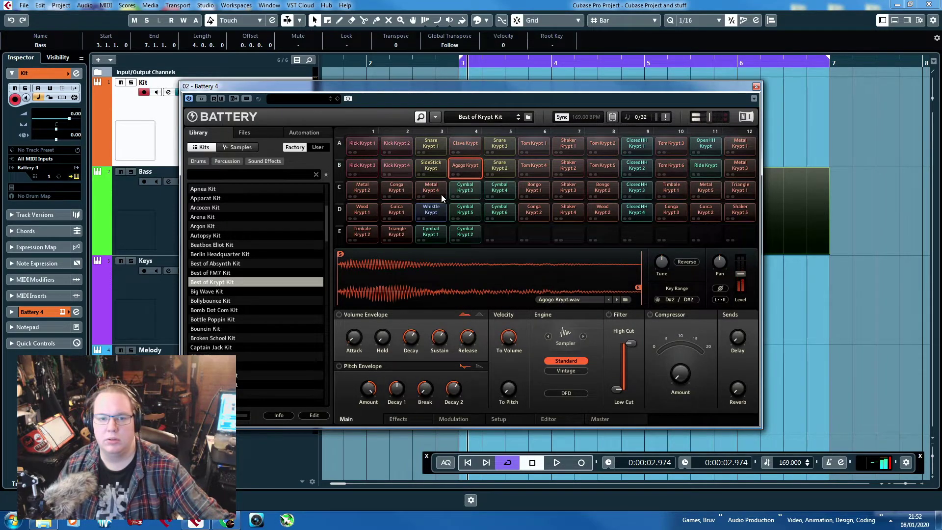
{"action": "left_click", "coordinate": [431, 209]}
{"action": "left_click", "coordinate": [706, 145]}
{"action": "left_click", "coordinate": [749, 139]}
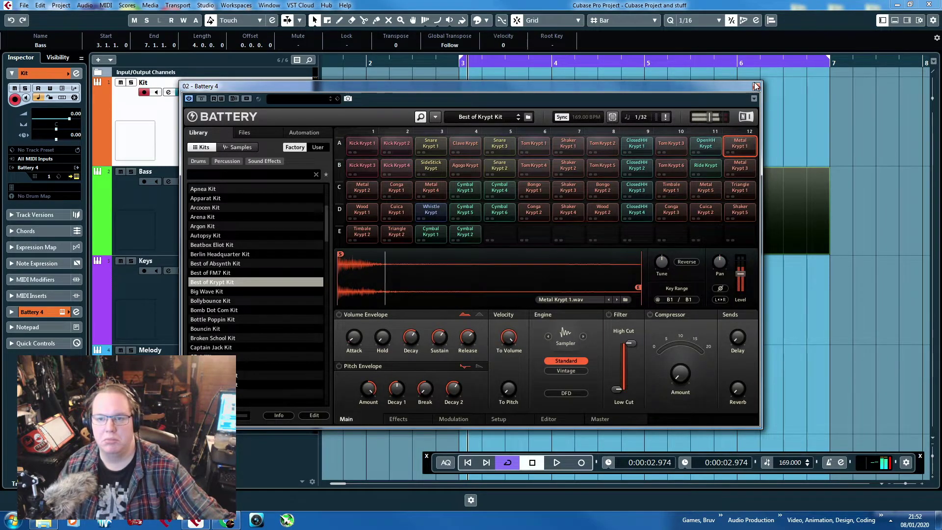
{"action": "left_click", "coordinate": [756, 86]}
Assign Padshop as the Keys track's instrument and return to its plug-in window.
{"action": "left_click", "coordinate": [179, 300]}
{"action": "left_click", "coordinate": [28, 168]}
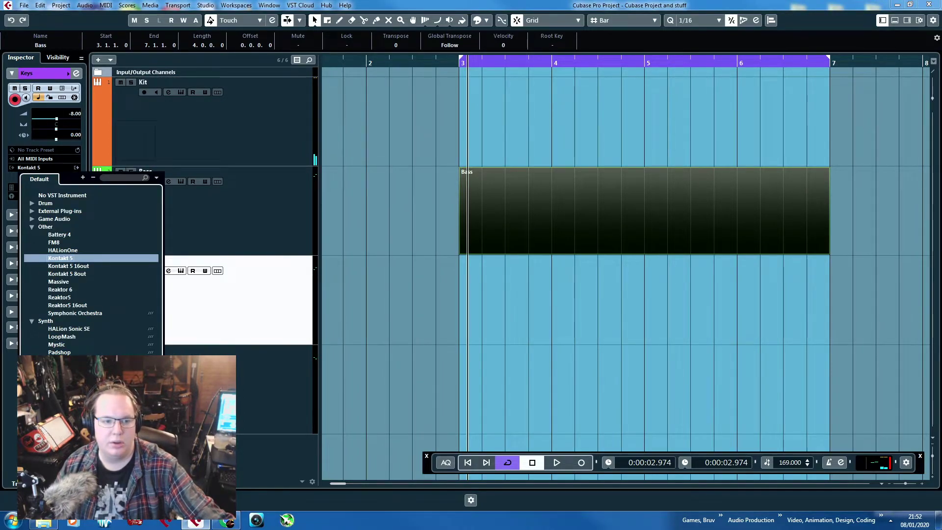
{"action": "left_click", "coordinate": [69, 351]}
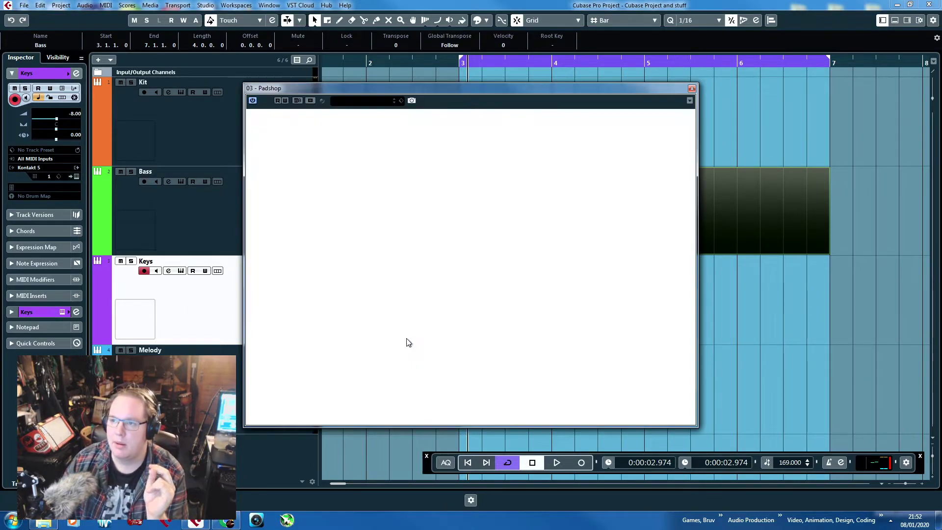
{"action": "left_click", "coordinate": [226, 521]}
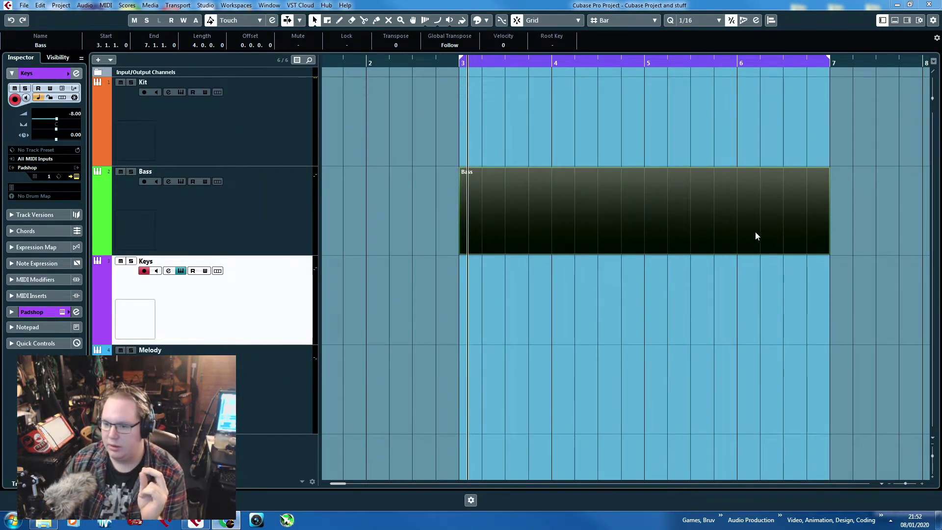
{"action": "left_click", "coordinate": [728, 132]}
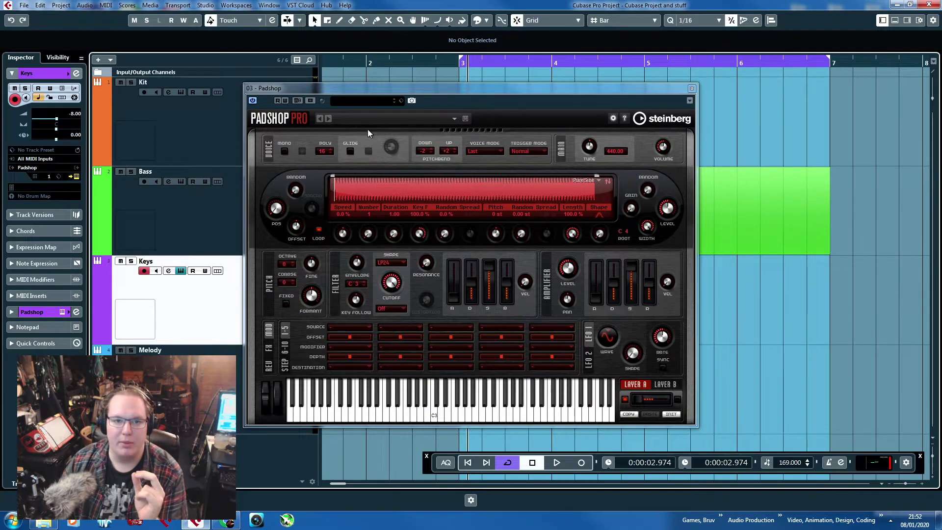
Load the Analog Love preset in Padshop, audition it around C3 and close the plug-in window.
{"action": "left_click", "coordinate": [362, 101]}
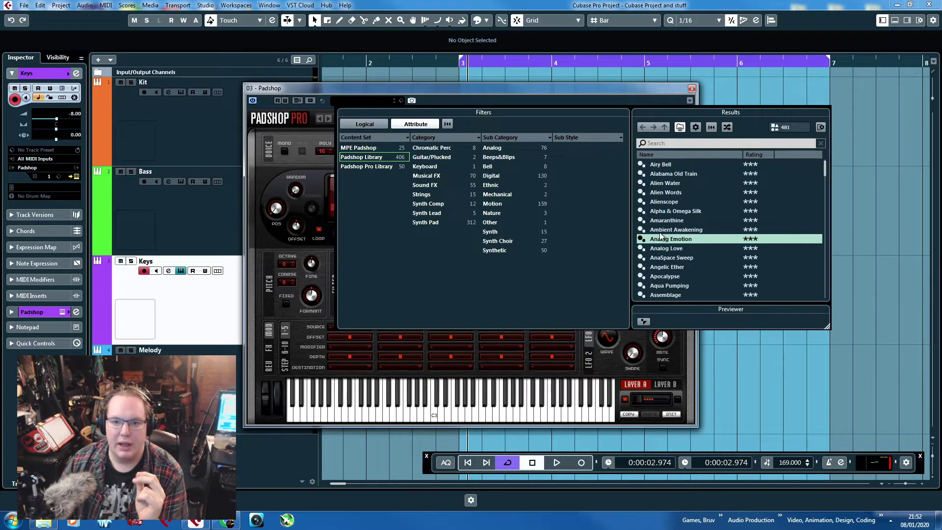
{"action": "double_click", "coordinate": [686, 249]}
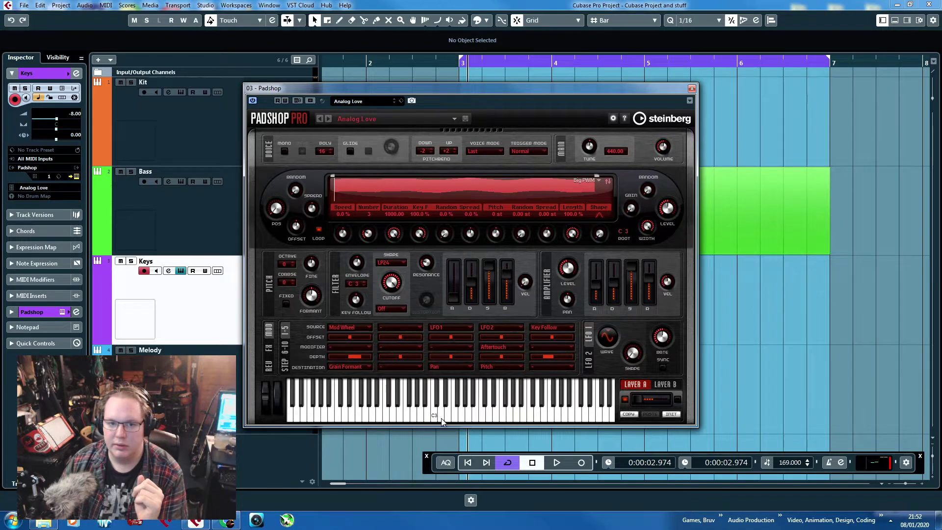
{"action": "left_click", "coordinate": [439, 415]}
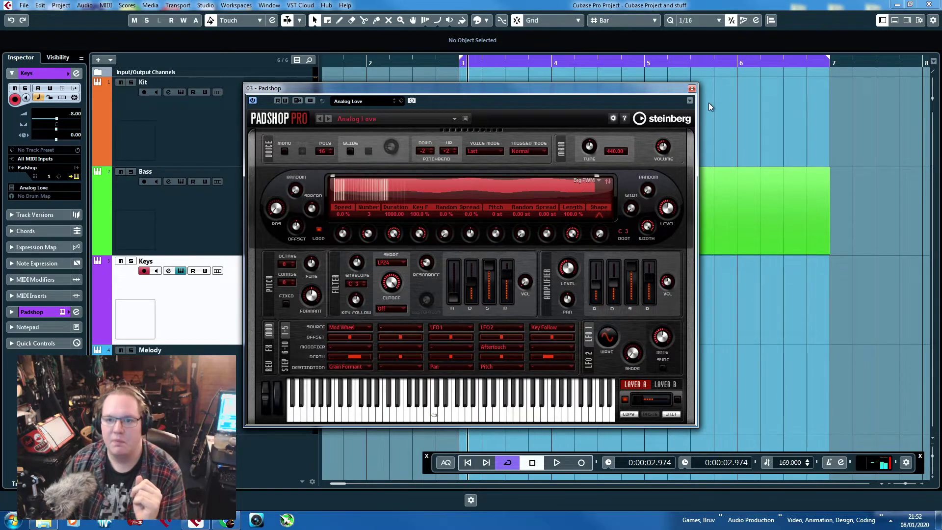
{"action": "left_click", "coordinate": [692, 89]}
Delete the Bass part, create a Kit part spanning bars 3 to 7 and open it in the key editor.
{"action": "left_click_drag", "start_coordinate": [719, 96], "coordinate": [482, 219]}
{"action": "key", "text": "Delete"}
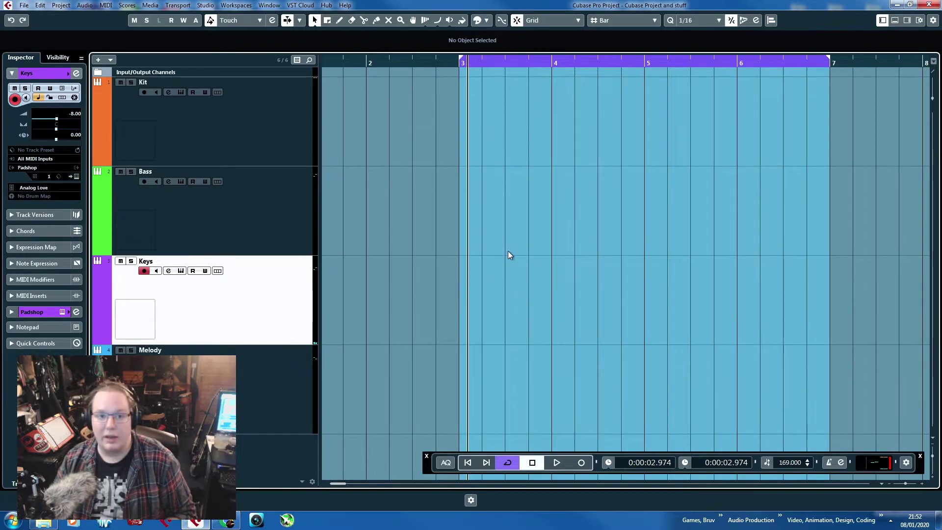
{"action": "double_click", "coordinate": [535, 154]}
{"action": "double_click", "coordinate": [535, 153]}
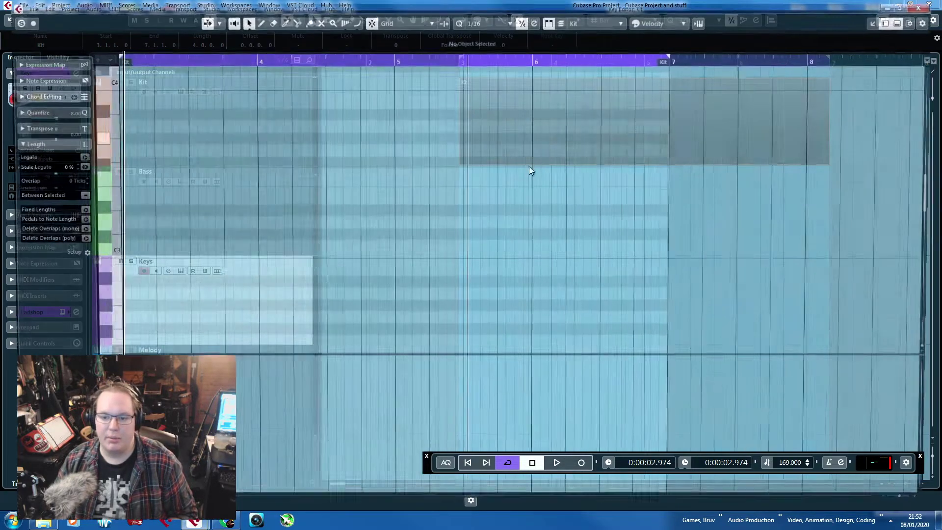
Set the tempo to 143 BPM and align the cycle range with the Kit part from bar 3 to bar 7.
{"action": "scroll", "coordinate": [364, 254], "scroll_direction": "down", "scroll_amount": 3}
{"action": "scroll", "coordinate": [790, 463], "scroll_direction": "down", "scroll_amount": 7}
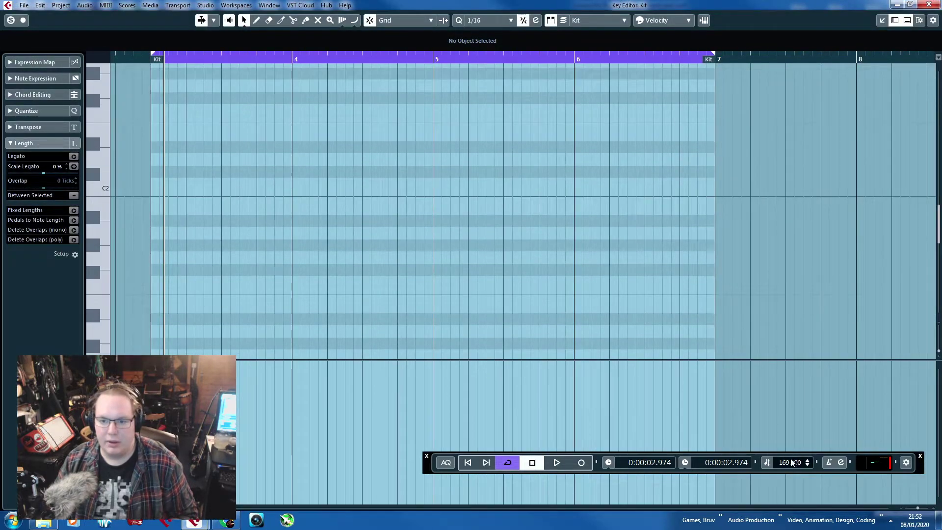
{"action": "scroll", "coordinate": [788, 466], "scroll_direction": "down", "scroll_amount": 19}
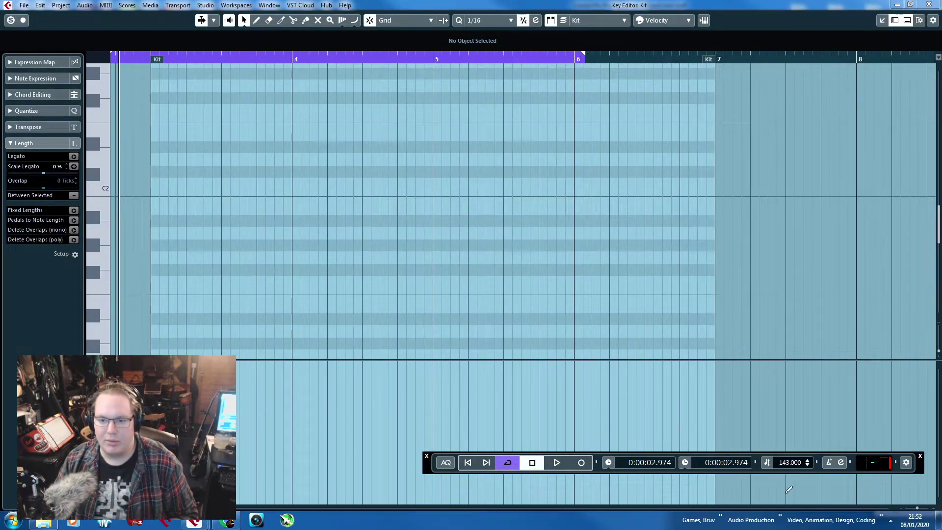
{"action": "left_click_drag", "start_coordinate": [159, 56], "coordinate": [201, 56]}
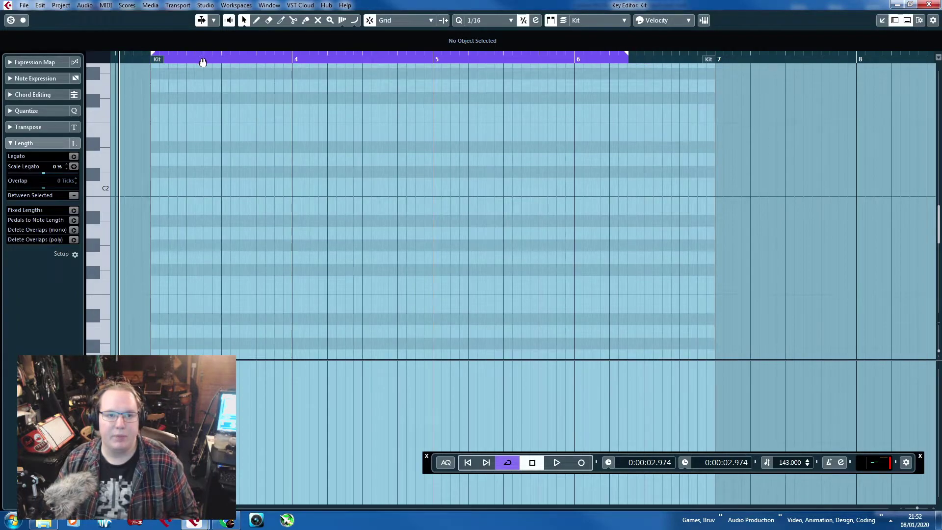
{"action": "left_click_drag", "start_coordinate": [625, 52], "coordinate": [713, 54]}
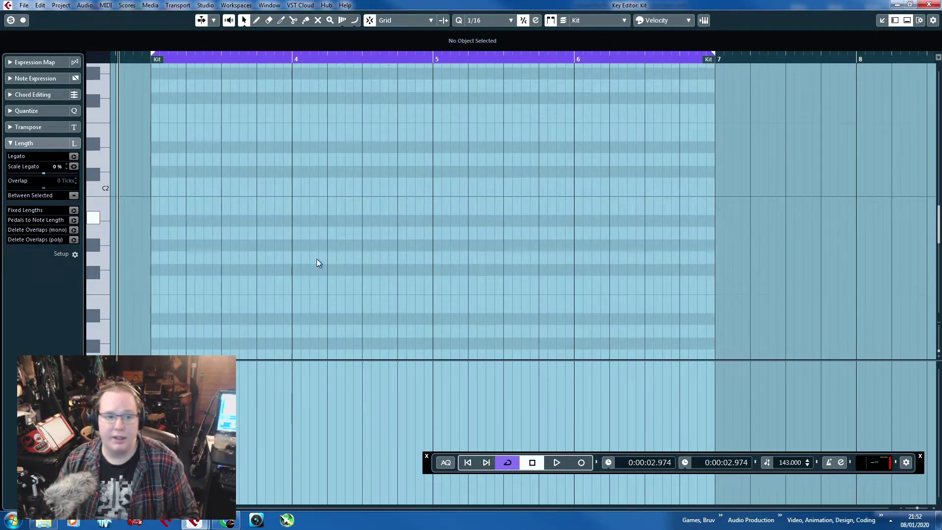
Add C1 kick notes at 3.1.1 and 3.2.1, each two sixteenths long.
{"action": "scroll", "coordinate": [103, 286], "scroll_direction": "down", "scroll_amount": 5}
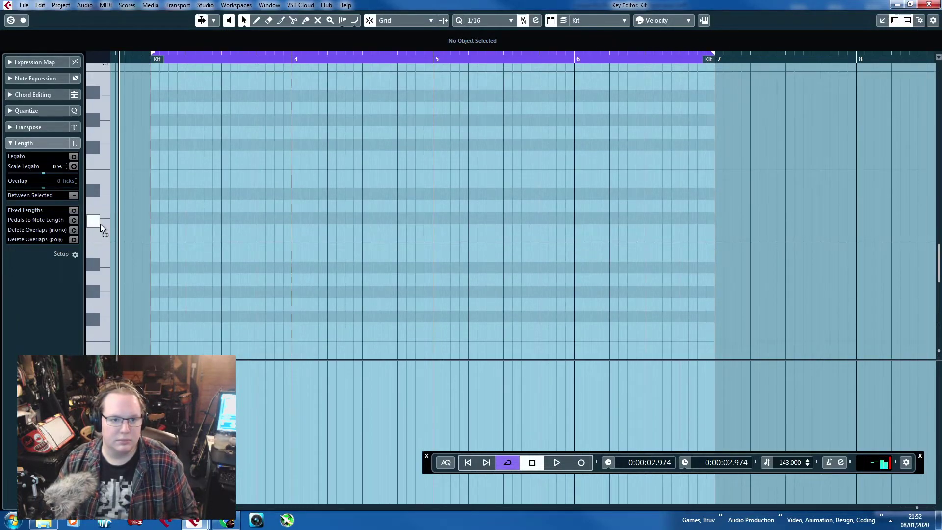
{"action": "scroll", "coordinate": [98, 140], "scroll_direction": "up", "scroll_amount": 3}
{"action": "double_click", "coordinate": [154, 122]}
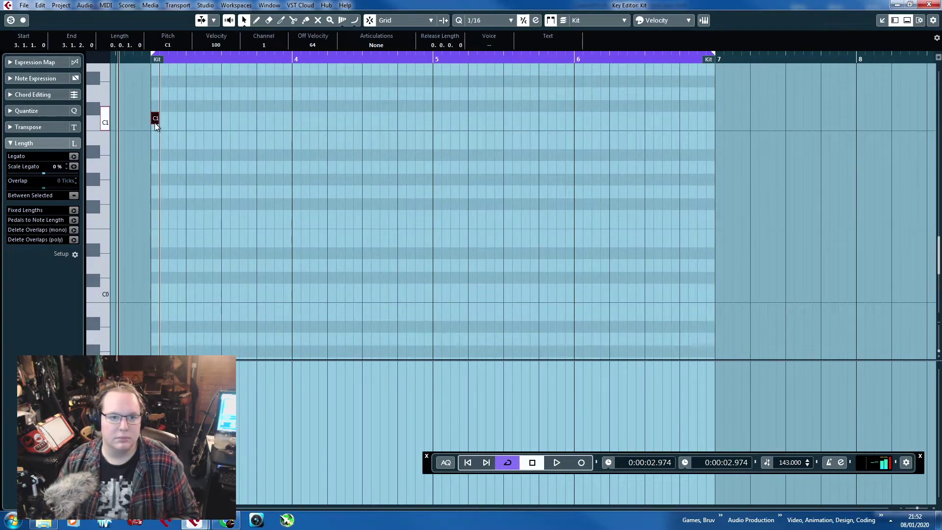
{"action": "left_click_drag", "start_coordinate": [154, 123], "coordinate": [165, 123]}
{"action": "scroll", "coordinate": [151, 141], "scroll_direction": "up", "scroll_amount": 4}
{"action": "scroll", "coordinate": [197, 181], "scroll_direction": "up", "scroll_amount": 6}
{"action": "double_click", "coordinate": [235, 222]}
{"action": "mouse_move", "coordinate": [235, 221]}
{"action": "left_mouse_down"}
{"action": "mouse_move", "coordinate": [269, 222]}
{"action": "mouse_move", "coordinate": [259, 239]}
{"action": "left_mouse_up"}
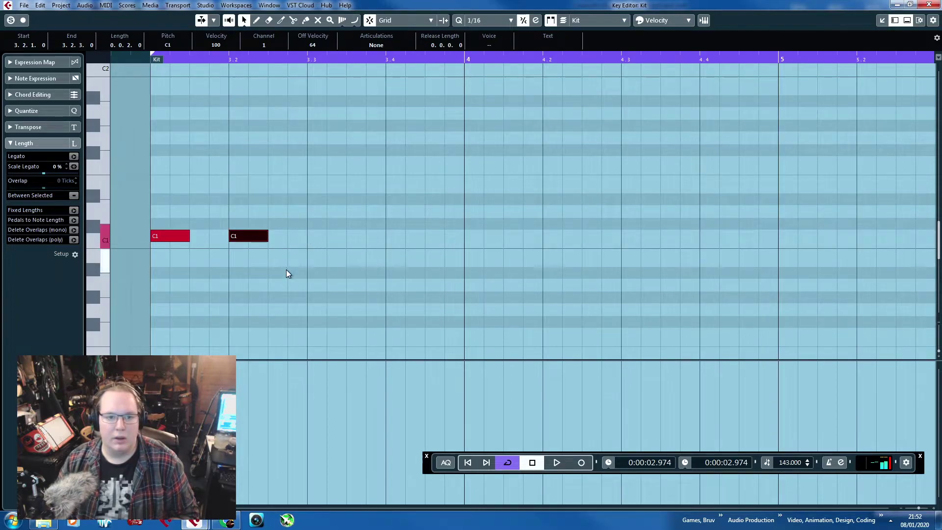
Layer a C#1 note over the C1 at 3.1.1 and duplicate the two-beat pattern to start at beat 3.3.
{"action": "left_click_drag", "start_coordinate": [164, 236], "coordinate": [178, 225]}
{"action": "key", "text": "ctrl+d"}
{"action": "left_click_drag", "start_coordinate": [210, 226], "coordinate": [173, 242]}
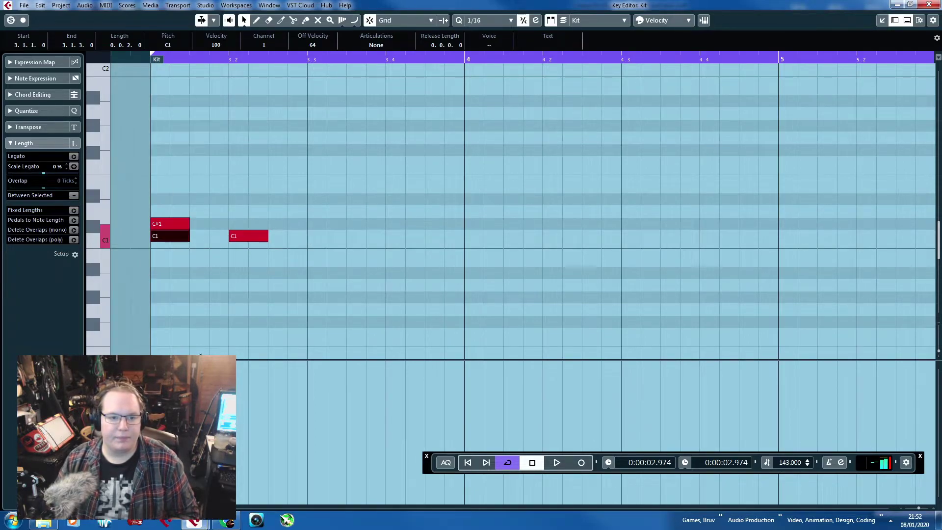
{"action": "key", "text": "ctrl+a"}
{"action": "key", "text": "ctrl+d"}
Add D1 snare notes over the C1 notes at beats 3.2 and 3.4.
{"action": "left_click", "coordinate": [406, 237]}
{"action": "key", "text": "ctrl+d"}
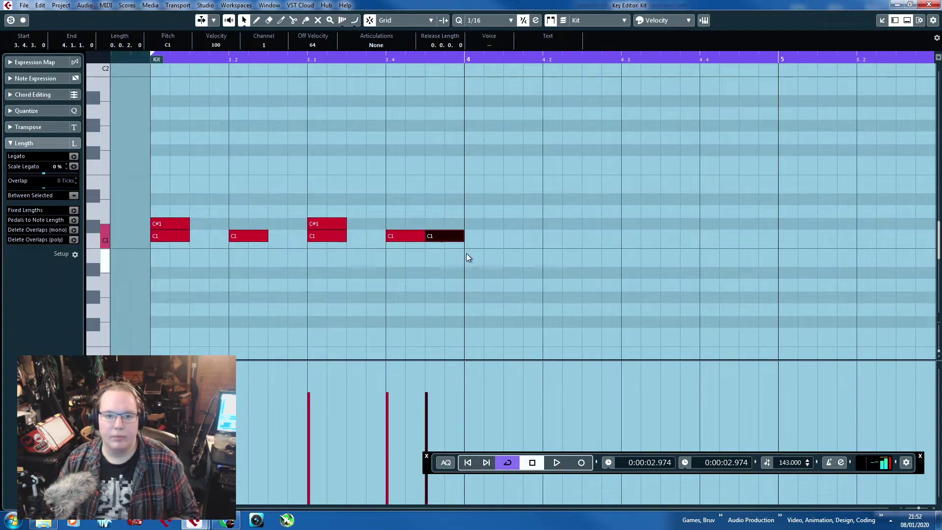
{"action": "left_click_drag", "start_coordinate": [451, 239], "coordinate": [255, 218]}
{"action": "key", "text": "ctrl+d"}
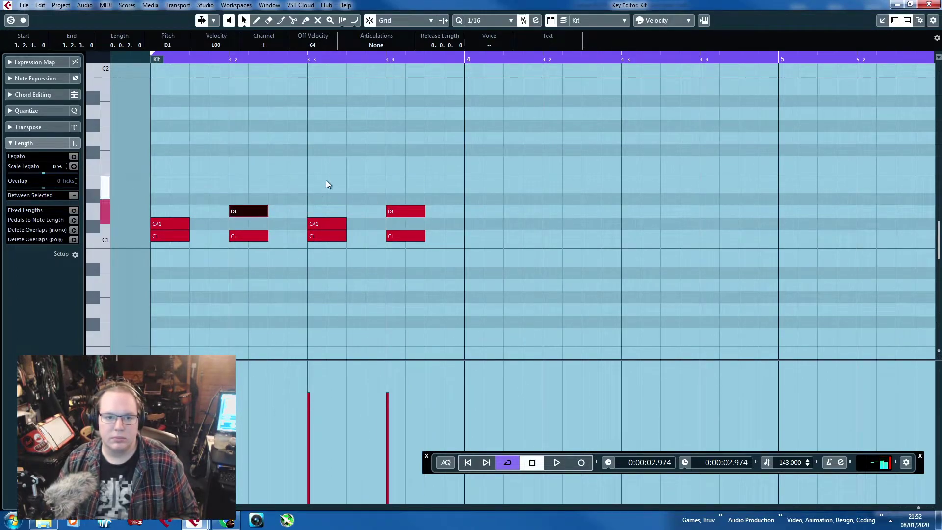
Play back the drum pattern and delete the C#1 note at beat 3.3.
{"action": "key", "text": "space"}
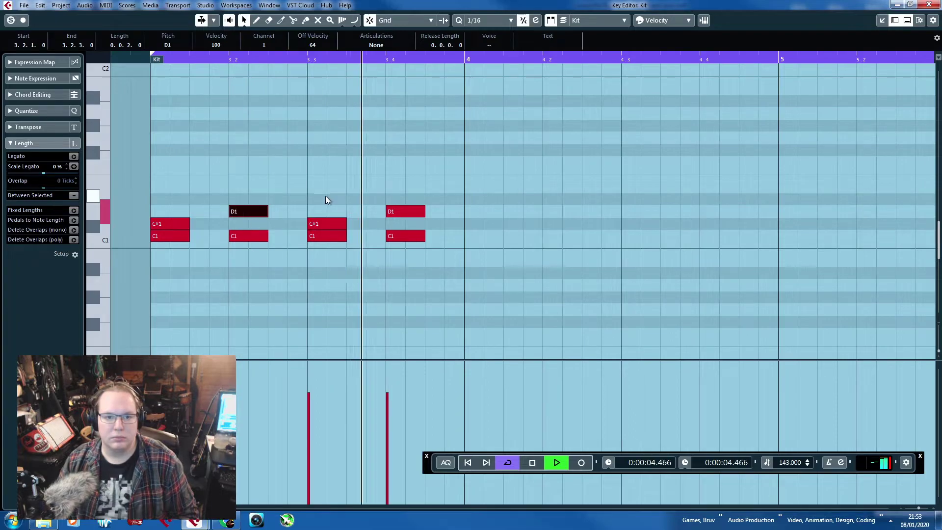
{"action": "key", "text": "space"}
{"action": "left_click", "coordinate": [328, 225]}
{"action": "key", "text": "Delete"}
{"action": "left_click", "coordinate": [289, 134]}
Set the tempo to 116 BPM, move the cycle start to bar 3 and play the drum pattern.
{"action": "left_click_drag", "start_coordinate": [787, 466], "coordinate": [788, 485]}
{"action": "scroll", "coordinate": [541, 293], "scroll_direction": "down", "scroll_amount": 2}
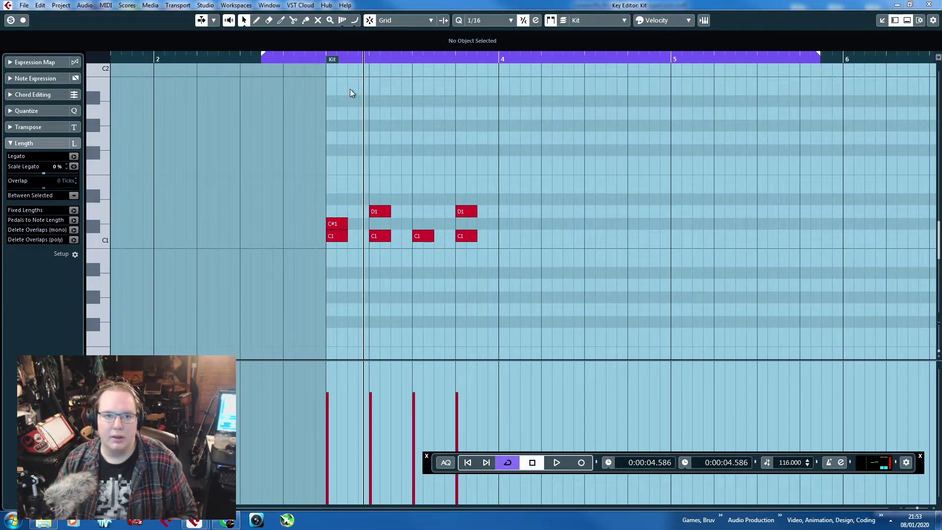
{"action": "left_click_drag", "start_coordinate": [318, 57], "coordinate": [382, 69]}
{"action": "key", "text": "space"}
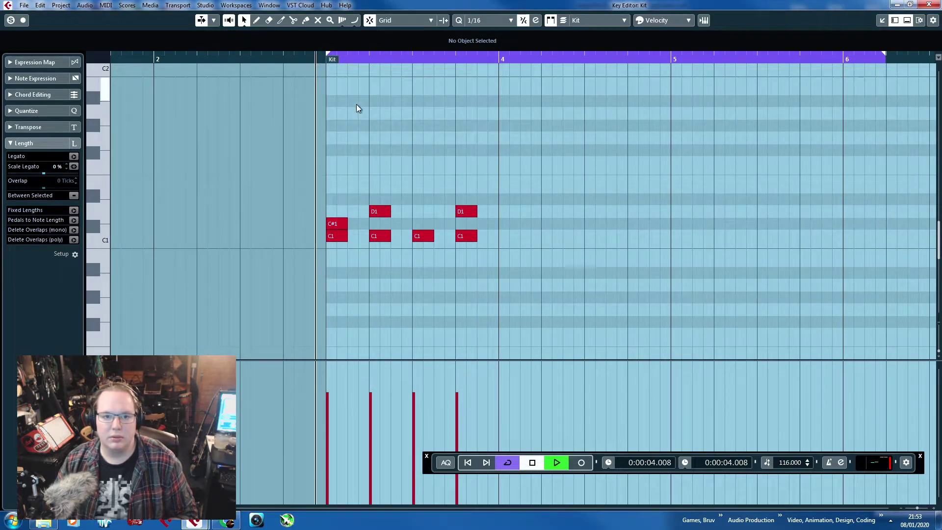
Add eighth-note G#1 hi-hats on the four off-beats of bar 3, from 3.1.3 to 3.4.3.
{"action": "key", "text": "h"}
{"action": "key", "text": "space"}
{"action": "left_click", "coordinate": [437, 212]}
{"action": "key", "text": "ctrl+d"}
{"action": "left_click_drag", "start_coordinate": [468, 212], "coordinate": [376, 123]}
{"action": "key", "text": "ctrl+d"}
{"action": "left_click_drag", "start_coordinate": [432, 126], "coordinate": [571, 129]}
{"action": "left_click", "coordinate": [392, 125], "text": "shift"}
{"action": "key", "text": "ctrl+d"}
Layer E1 notes over the D1 snares at beats 3.2 and 3.4, offset the D1 starts slightly late and play the pattern.
{"action": "left_click_drag", "start_coordinate": [630, 191], "coordinate": [432, 220]}
{"action": "key", "text": "ctrl+d"}
{"action": "left_click_drag", "start_coordinate": [667, 213], "coordinate": [407, 212]}
{"action": "left_click_drag", "start_coordinate": [595, 185], "coordinate": [597, 211]}
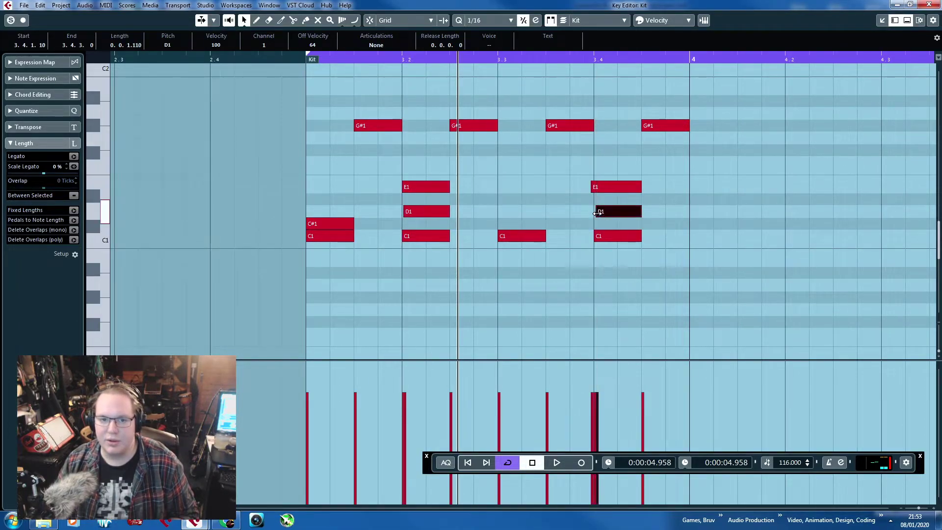
{"action": "left_click", "coordinate": [565, 211]}
{"action": "key", "text": "space"}
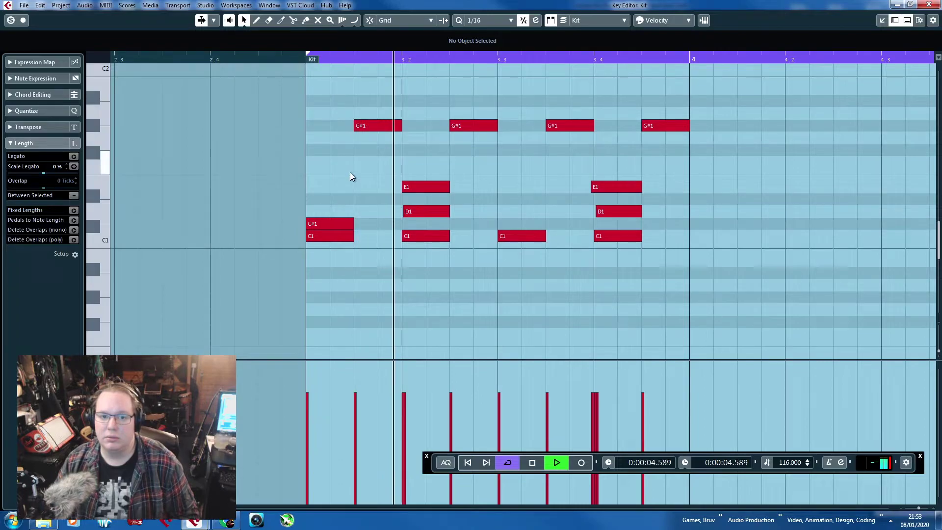
Duplicate the complete bar 3 drum pattern into bar 4.
{"action": "key", "text": "g"}
{"action": "left_click_drag", "start_coordinate": [585, 269], "coordinate": [259, 84]}
{"action": "key", "text": "h"}
{"action": "key", "text": "ctrl+d"}
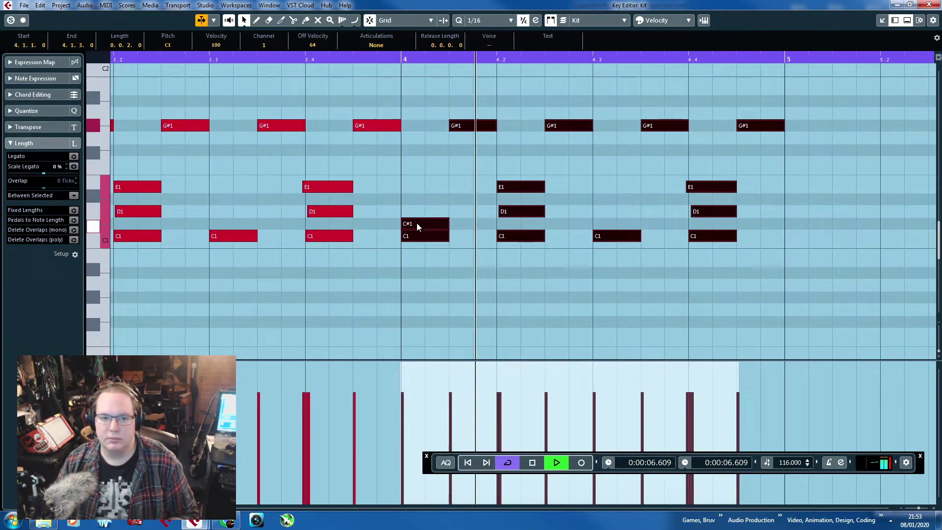
Duplicate the drum notes of bars 3 and 4 into bars 5 and 6.
{"action": "left_click", "coordinate": [420, 222]}
{"action": "key", "text": "g"}
{"action": "left_click_drag", "start_coordinate": [579, 214], "coordinate": [283, 117]}
{"action": "key", "text": "ctrl+z"}
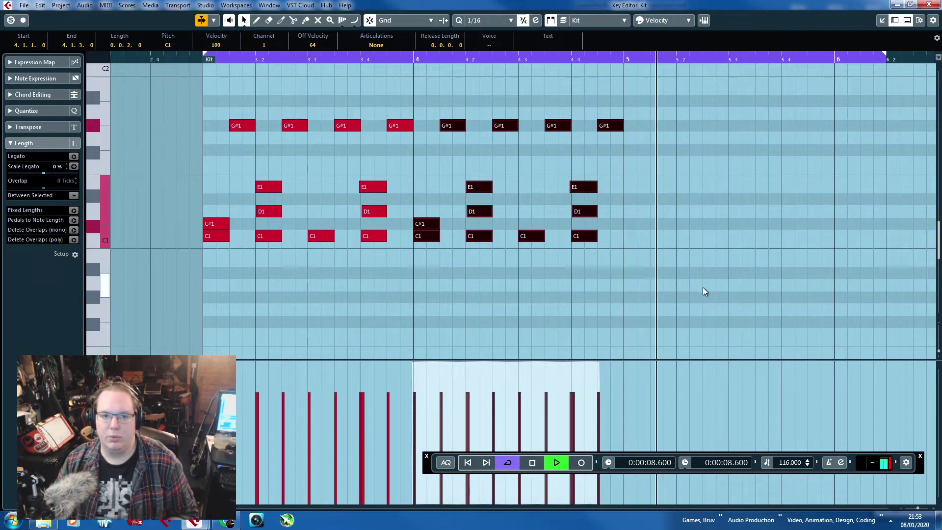
{"action": "left_click_drag", "start_coordinate": [704, 288], "coordinate": [221, 94]}
{"action": "key", "text": "ctrl+d"}
{"action": "left_click", "coordinate": [627, 221]}
{"action": "key", "text": "g"}
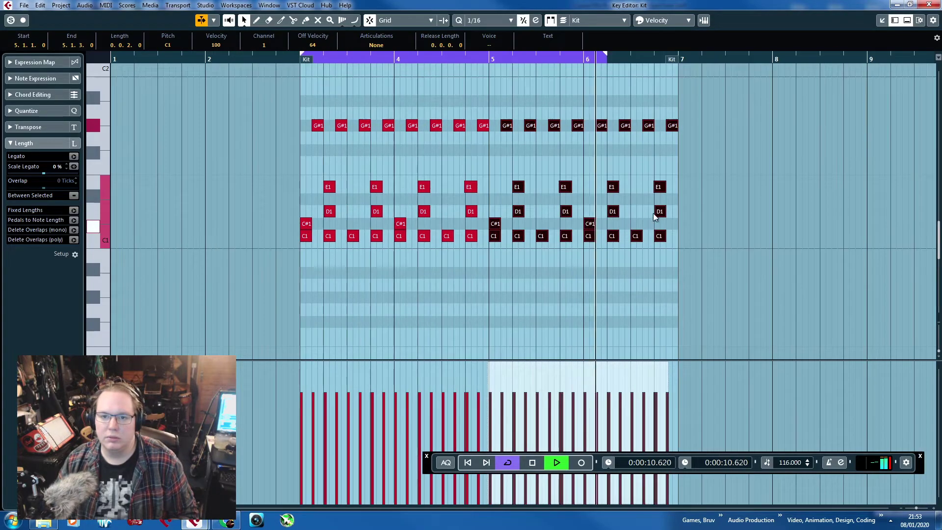
Stop playback and extend the end of the cycle range to bar 7.
{"action": "left_click", "coordinate": [671, 226]}
{"action": "scroll", "coordinate": [670, 226], "scroll_direction": "up", "scroll_amount": 2}
{"action": "key", "text": "space"}
{"action": "left_click_drag", "start_coordinate": [575, 54], "coordinate": [685, 86]}
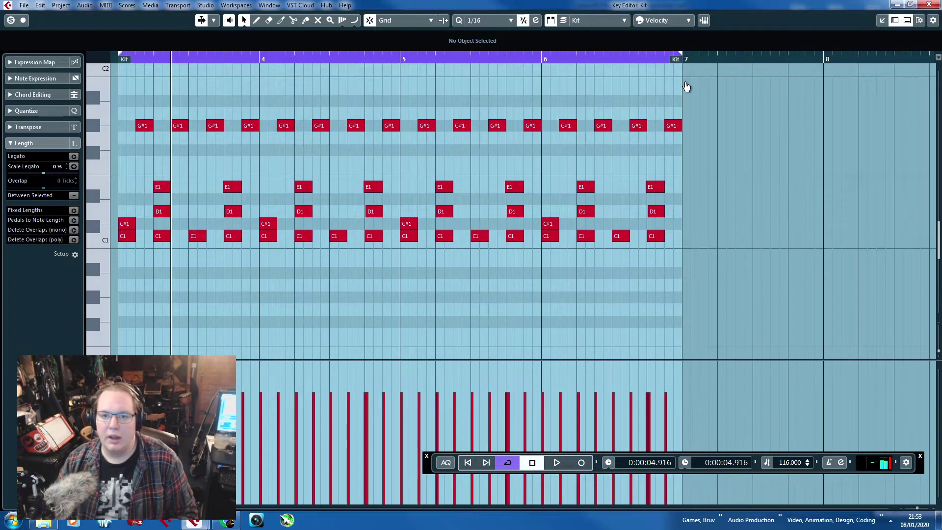
Turn bar 6's first G#1 into three sixteenth notes starting at 6.1.2, with a lower velocity on the middle one.
{"action": "scroll", "coordinate": [621, 108], "scroll_direction": "up", "scroll_amount": 3}
{"action": "scroll", "coordinate": [555, 168], "scroll_direction": "up", "scroll_amount": 2}
{"action": "left_click", "coordinate": [496, 123]}
{"action": "key", "text": "ctrl+Left"}
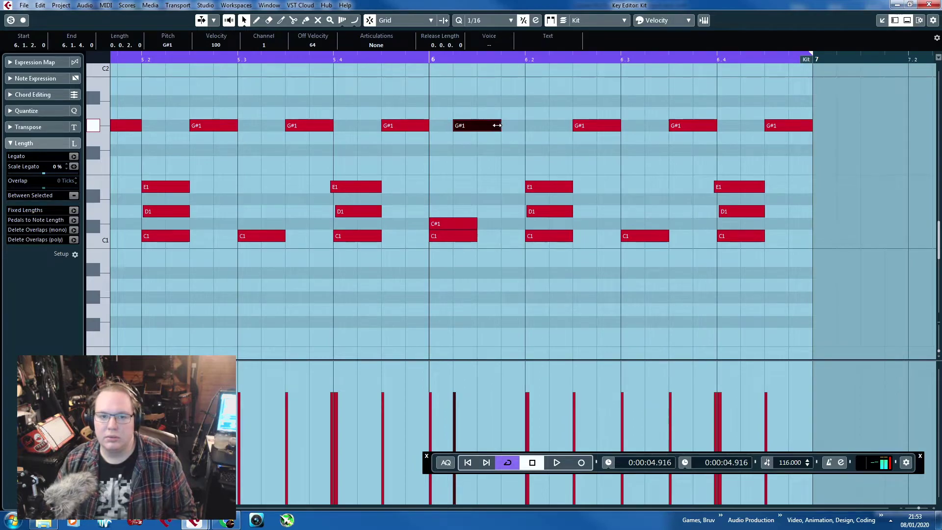
{"action": "left_click_drag", "start_coordinate": [496, 126], "coordinate": [477, 127]}
{"action": "key", "text": "ctrl+d"}
{"action": "key", "text": "ctrl+d"}
{"action": "left_click_drag", "start_coordinate": [479, 394], "coordinate": [480, 405]}
Delete the remaining G#1 notes in bar 6 and repeat the three-note sixteenth group on beats 2, 3 and 4.
{"action": "left_click_drag", "start_coordinate": [587, 108], "coordinate": [788, 141]}
{"action": "key", "text": "Delete"}
{"action": "left_click_drag", "start_coordinate": [565, 127], "coordinate": [461, 130]}
{"action": "key", "text": "ctrl+d"}
{"action": "left_click_drag", "start_coordinate": [536, 129], "coordinate": [560, 127]}
{"action": "left_click_drag", "start_coordinate": [639, 144], "coordinate": [468, 120]}
{"action": "key", "text": "ctrl+d"}
{"action": "left_click", "coordinate": [455, 69]}
{"action": "key", "text": "g"}
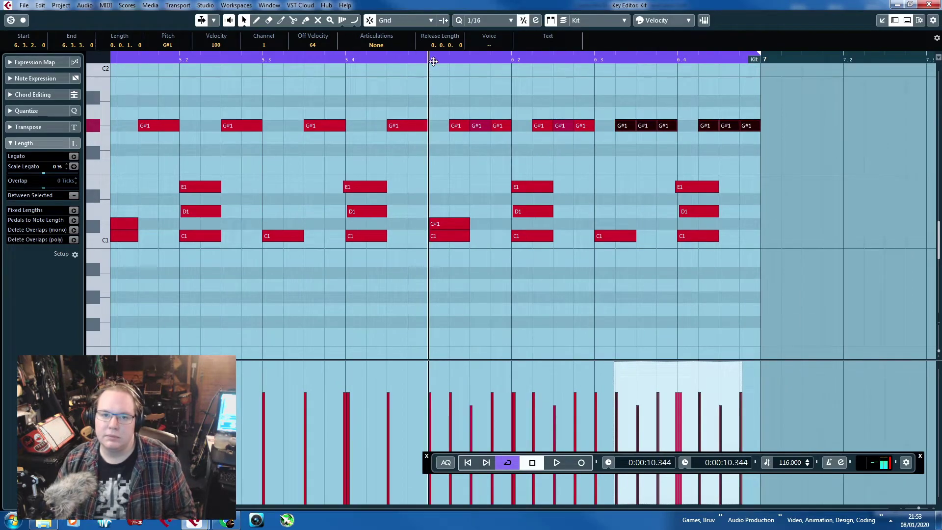
Play the bar 6 fill and reduce its last G#1 group to a single sixteenth at 6.4.3.
{"action": "key", "text": "space"}
{"action": "scroll", "coordinate": [721, 243], "scroll_direction": "down", "scroll_amount": 4}
{"action": "scroll", "coordinate": [719, 243], "scroll_direction": "up", "scroll_amount": 5}
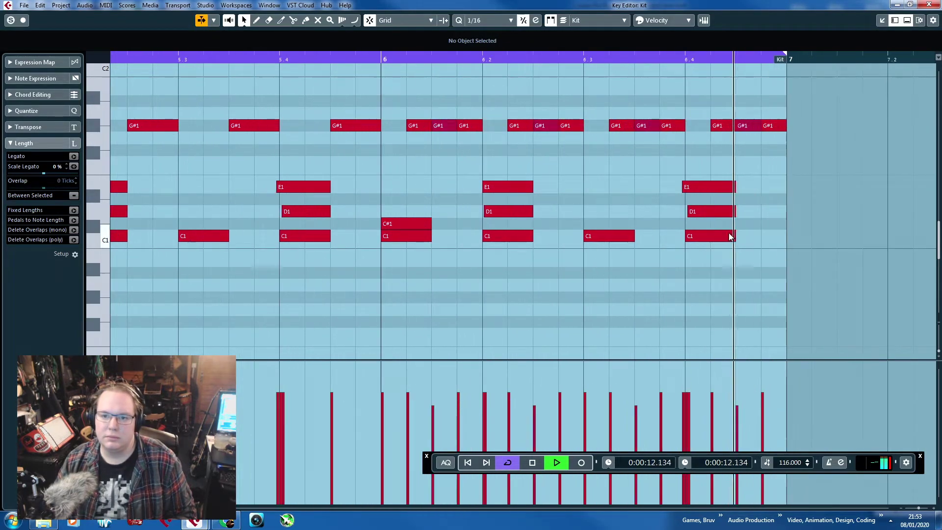
{"action": "key", "text": "space"}
{"action": "left_click_drag", "start_coordinate": [774, 147], "coordinate": [742, 118]}
{"action": "key", "text": "Delete"}
{"action": "left_click_drag", "start_coordinate": [728, 127], "coordinate": [755, 126]}
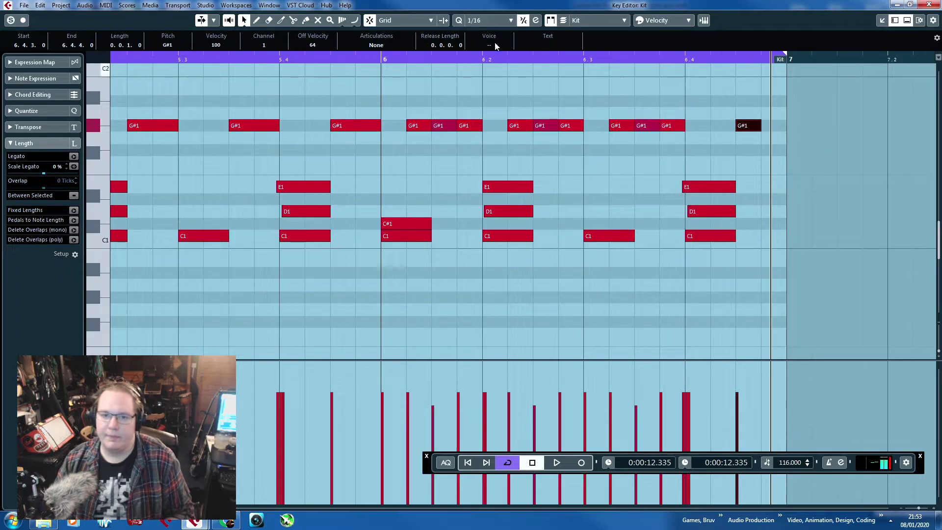
Play back the revised hi-hat fill in bar 6 and close the Key Editor.
{"action": "left_click", "coordinate": [416, 59]}
{"action": "left_click", "coordinate": [495, 91]}
{"action": "key", "text": "space"}
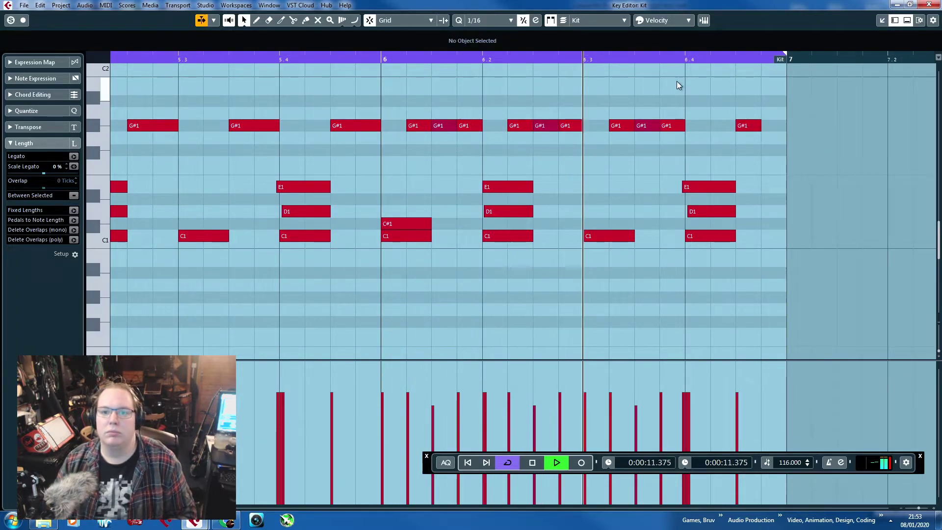
{"action": "key", "text": "space"}
{"action": "left_click", "coordinate": [929, 5]}
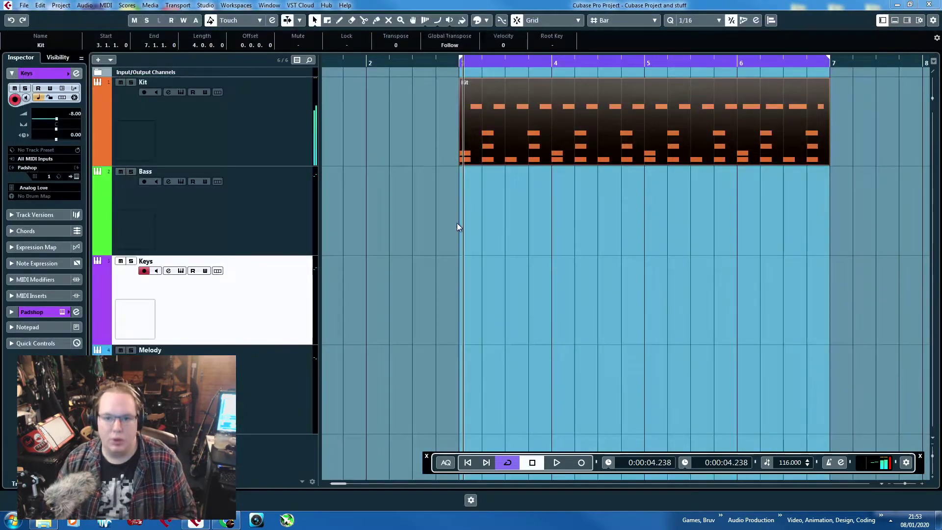
Create a part on the Bass track from bar 3 to bar 7 and open it in the Key Editor.
{"action": "double_click", "coordinate": [546, 232]}
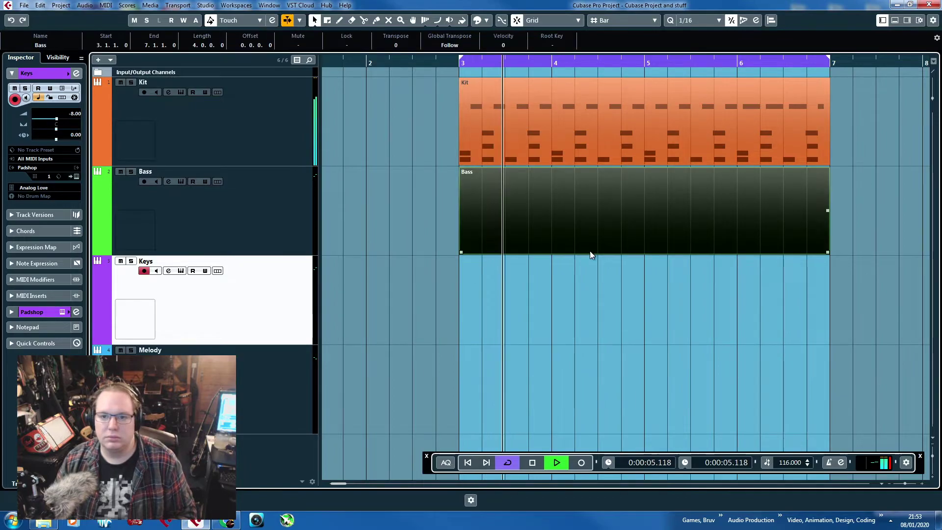
{"action": "double_click", "coordinate": [617, 217]}
{"action": "scroll", "coordinate": [299, 216], "scroll_direction": "down", "scroll_amount": 3}
{"action": "scroll", "coordinate": [265, 221], "scroll_direction": "down", "scroll_amount": 3}
{"action": "key", "text": "space"}
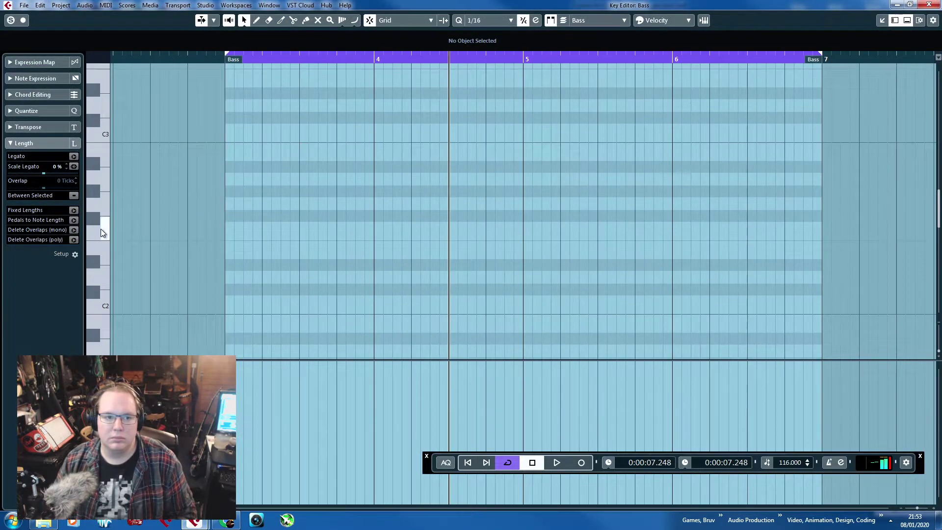
Draw an eighth-note F2 at 3.1.1 and an eighth-note B2 at 3.1.3, and audition them.
{"action": "double_click", "coordinate": [251, 232]}
{"action": "scroll", "coordinate": [256, 231], "scroll_direction": "up", "scroll_amount": 3}
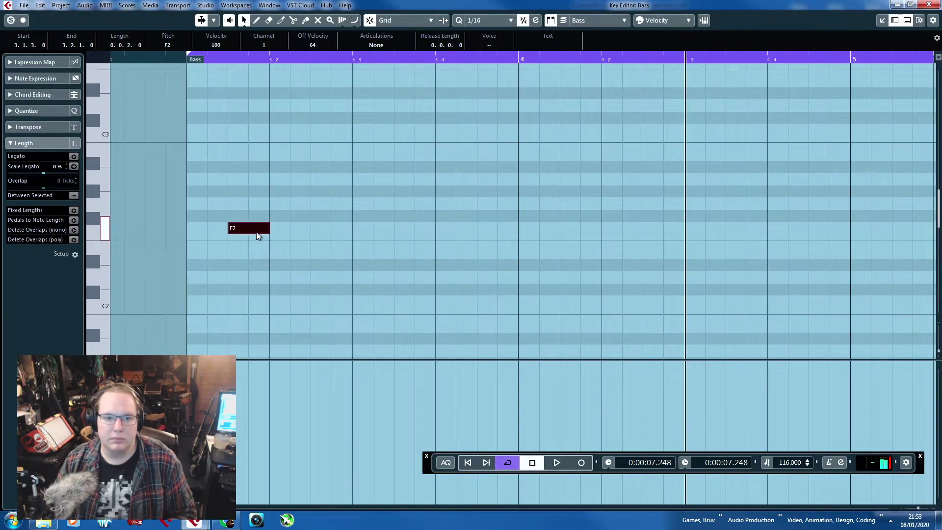
{"action": "left_click_drag", "start_coordinate": [256, 231], "coordinate": [225, 227]}
{"action": "double_click", "coordinate": [238, 151]}
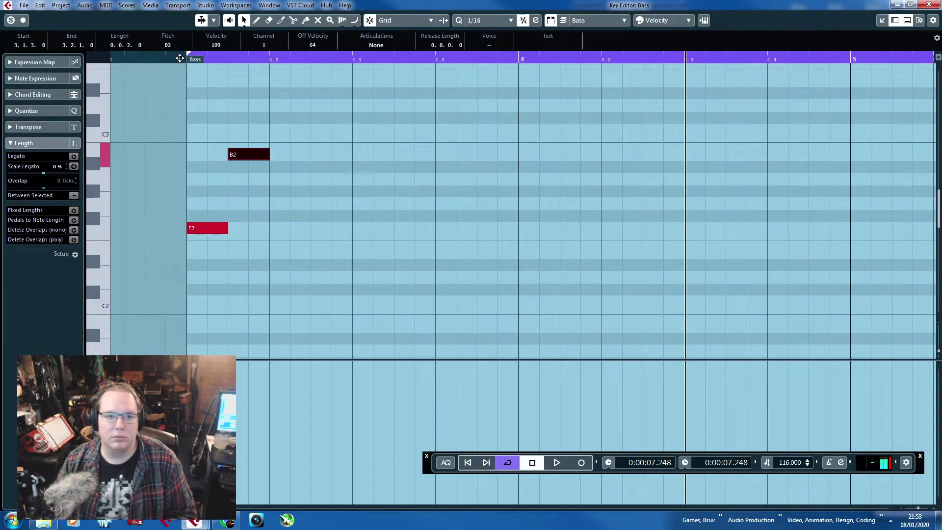
{"action": "key", "text": "space"}
{"action": "key", "text": "space"}
Repeat the B2 eighth note on the off-beats through bars 3 and 4.
{"action": "mouse_move", "coordinate": [314, 158]}
{"action": "left_mouse_down"}
{"action": "mouse_move", "coordinate": [347, 158]}
{"action": "mouse_move", "coordinate": [221, 141]}
{"action": "left_mouse_up"}
{"action": "key", "text": "ctrl+d"}
{"action": "left_click_drag", "start_coordinate": [375, 155], "coordinate": [418, 155]}
{"action": "left_click_drag", "start_coordinate": [517, 178], "coordinate": [253, 137]}
{"action": "key", "text": "ctrl+d"}
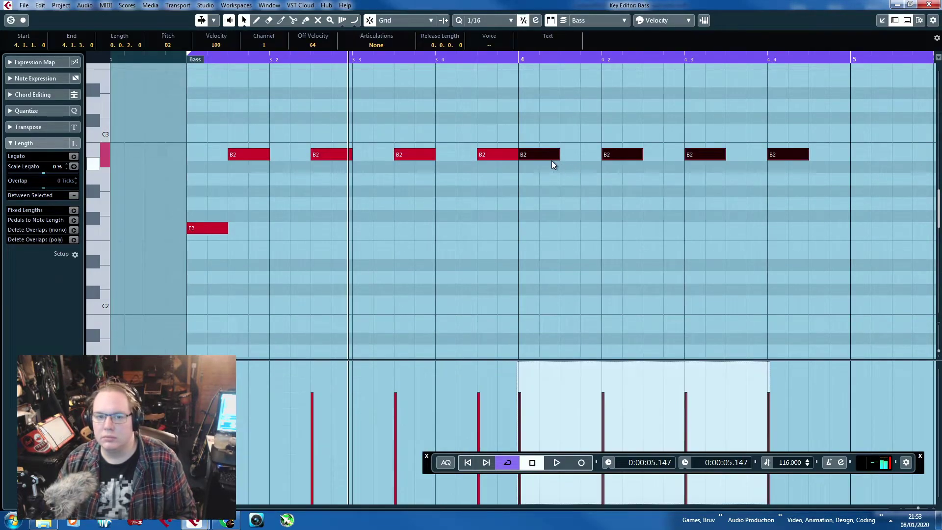
{"action": "left_click_drag", "start_coordinate": [540, 156], "coordinate": [580, 157]}
Change the last two notes of bar 4 to quarter-note D3s at 4.3 and 4.4.
{"action": "left_click_drag", "start_coordinate": [821, 187], "coordinate": [854, 106]}
{"action": "left_click", "coordinate": [713, 153]}
{"action": "scroll", "coordinate": [810, 217], "scroll_direction": "down", "scroll_amount": 5}
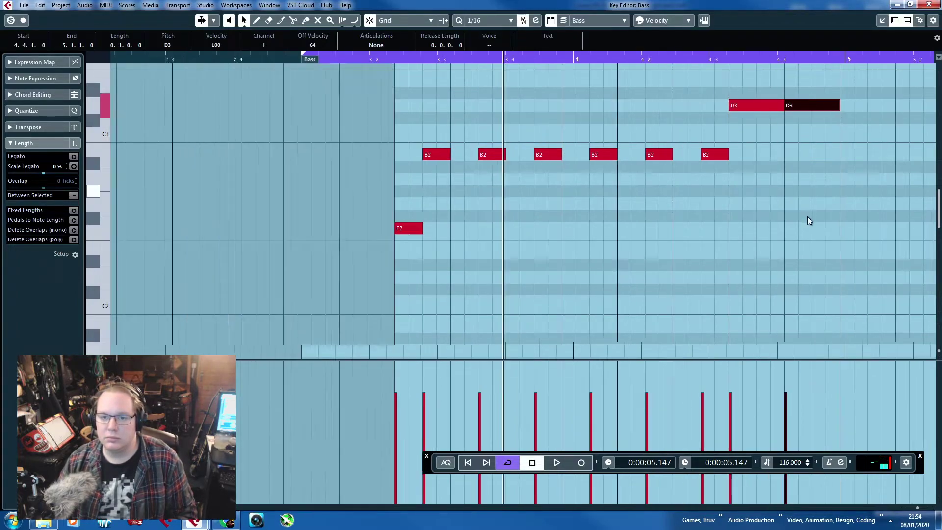
Duplicate the two-bar bass line of bars 3 and 4 into bars 5 and 6.
{"action": "left_click_drag", "start_coordinate": [841, 278], "coordinate": [294, 76]}
{"action": "scroll", "coordinate": [618, 256], "scroll_direction": "up", "scroll_amount": 4}
{"action": "key", "text": "ctrl+d"}
{"action": "scroll", "coordinate": [520, 231], "scroll_direction": "down", "scroll_amount": 5}
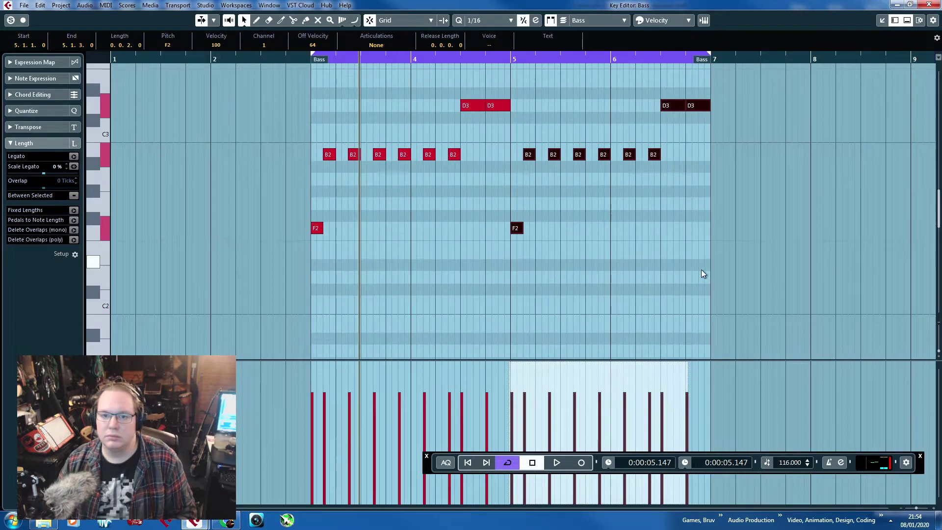
{"action": "left_click", "coordinate": [702, 269]}
Lower bar 6's two B2 off-beats to A2 and change its D3 pair to eighth notes: E3 at 6.3.3 and D3 at 6.4.3.
{"action": "scroll", "coordinate": [697, 265], "scroll_direction": "up", "scroll_amount": 4}
{"action": "left_click_drag", "start_coordinate": [669, 207], "coordinate": [553, 181]}
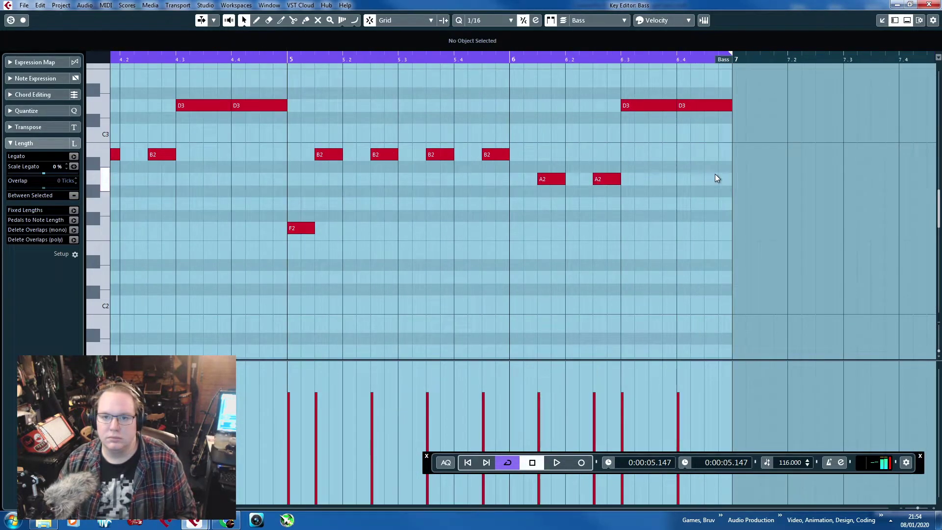
{"action": "left_click_drag", "start_coordinate": [714, 173], "coordinate": [638, 91]}
{"action": "left_click_drag", "start_coordinate": [725, 110], "coordinate": [707, 111]}
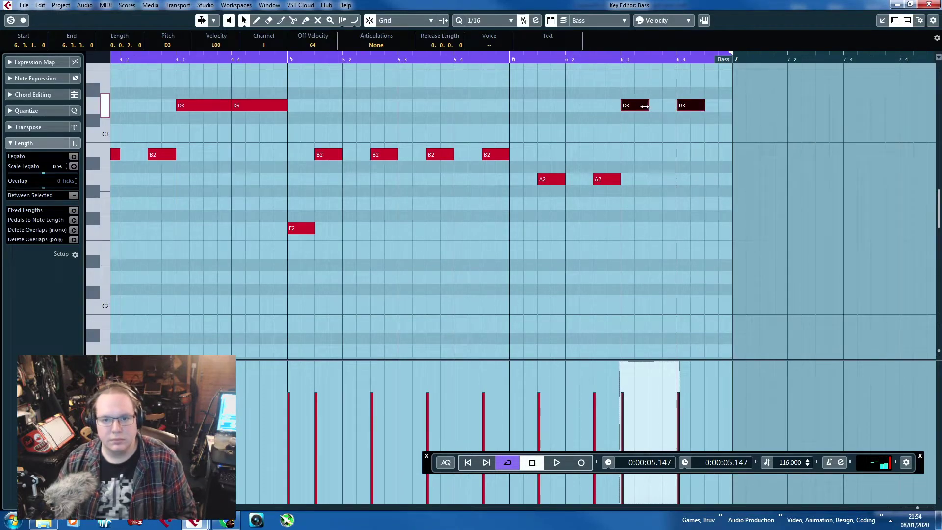
{"action": "left_click_drag", "start_coordinate": [642, 107], "coordinate": [722, 106]}
{"action": "left_click", "coordinate": [677, 97]}
{"action": "key", "text": "g"}
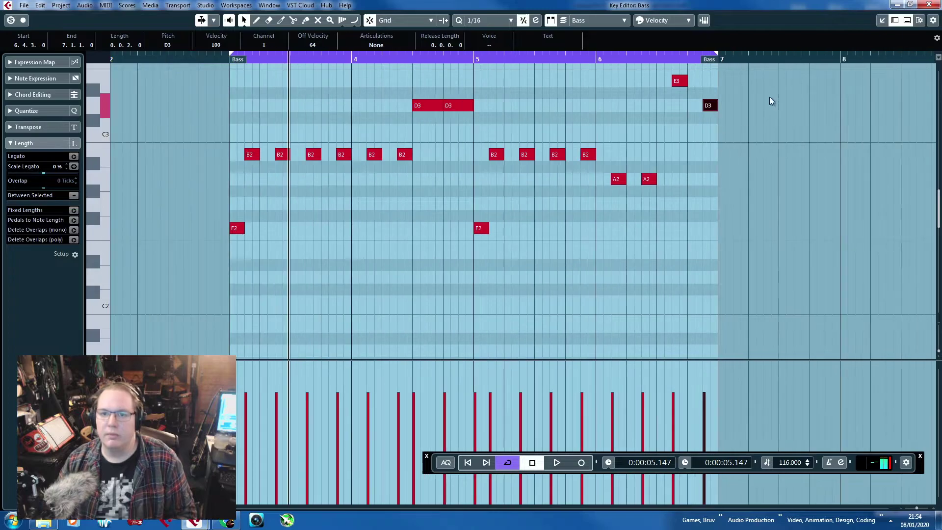
Close the Key Editor and play the Kit and Bass parts together.
{"action": "left_click", "coordinate": [929, 5]}
{"action": "left_click", "coordinate": [443, 61]}
{"action": "key", "text": "space"}
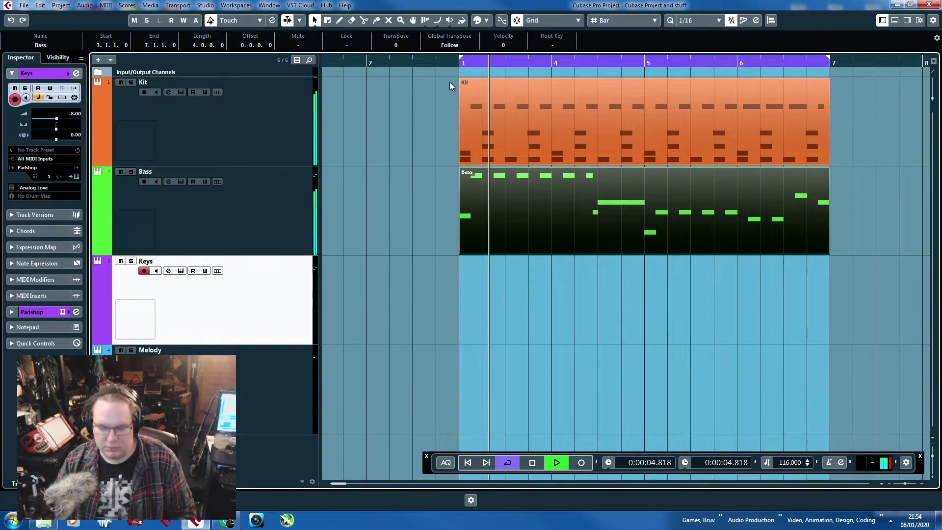
{"action": "left_click", "coordinate": [407, 154]}
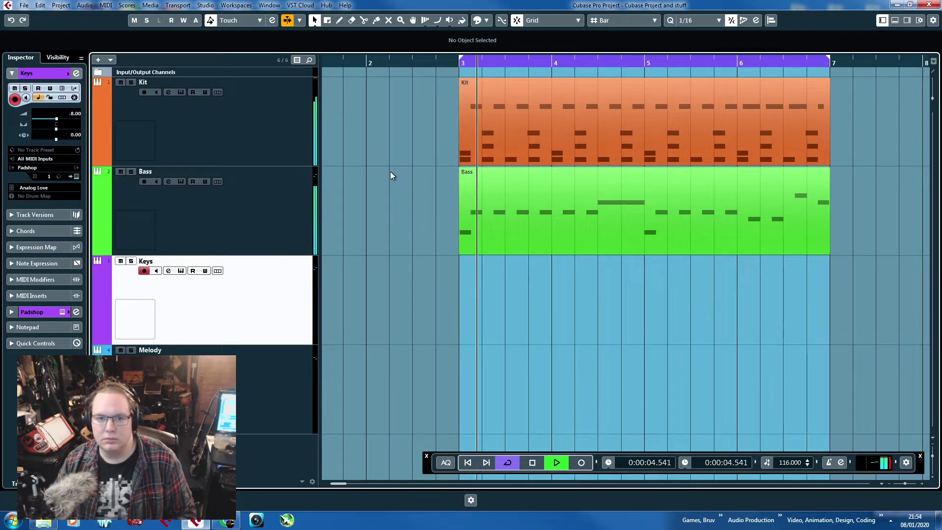
Copy the Bass part to the Keys track at bar 3 and open the copy in the Key Editor.
{"action": "double_click", "coordinate": [525, 298]}
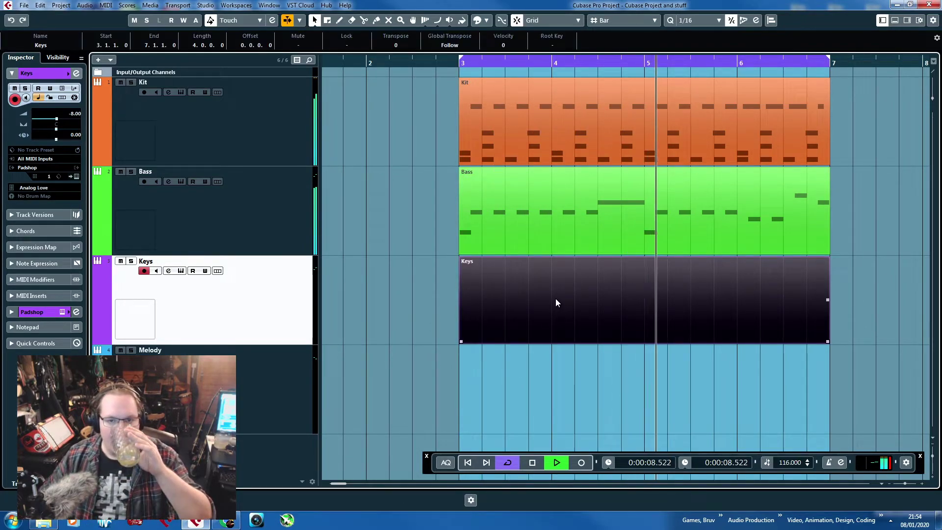
{"action": "key", "text": "Delete"}
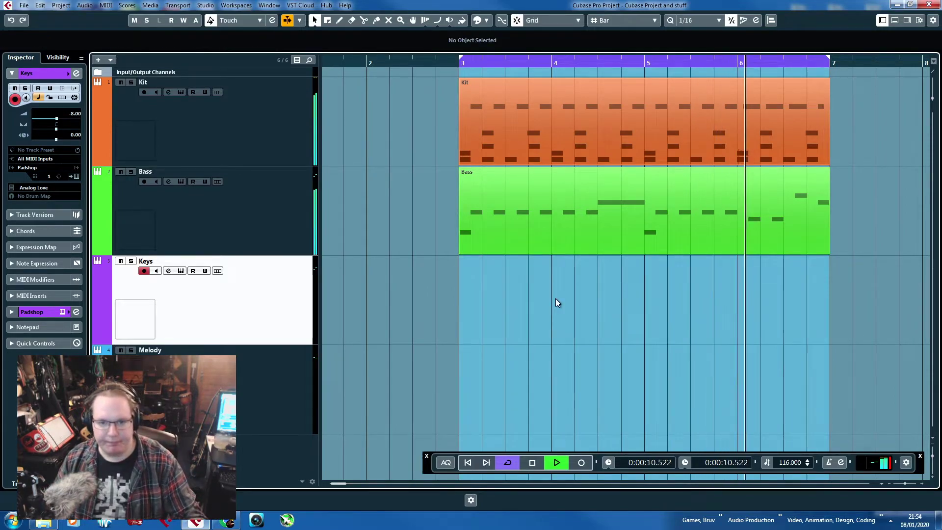
{"action": "left_click", "coordinate": [526, 235]}
{"action": "key", "text": "ctrl+d"}
{"action": "left_click_drag", "start_coordinate": [636, 237], "coordinate": [446, 287]}
{"action": "double_click", "coordinate": [449, 287]}
Thin the copied part to the opening F2, a half-note D3 at 4.3, and quarter-note E3 at 6.3 and D3 at 6.4.
{"action": "left_click_drag", "start_coordinate": [364, 181], "coordinate": [235, 188]}
{"action": "key", "text": "Delete"}
{"action": "scroll", "coordinate": [300, 214], "scroll_direction": "up", "scroll_amount": 2}
{"action": "left_click_drag", "start_coordinate": [640, 201], "coordinate": [549, 129]}
{"action": "left_click", "coordinate": [358, 188]}
{"action": "left_click_drag", "start_coordinate": [358, 188], "coordinate": [364, 154]}
{"action": "key", "text": "Delete"}
{"action": "key", "text": "ctrl+z"}
{"action": "key", "text": "Delete"}
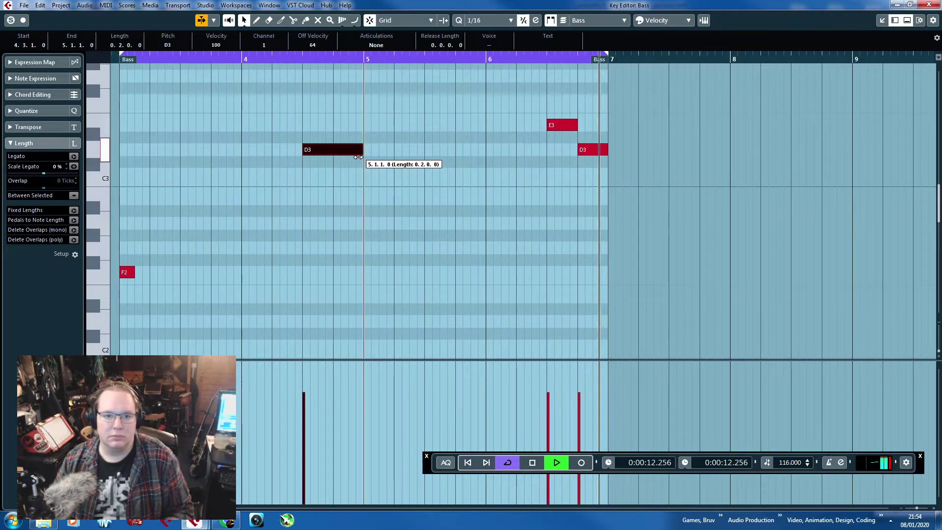
Lengthen the opening F2 to 1.1.3.0, raise it to B2 and place a copy at 5.1.1.
{"action": "left_click_drag", "start_coordinate": [133, 275], "coordinate": [294, 276]}
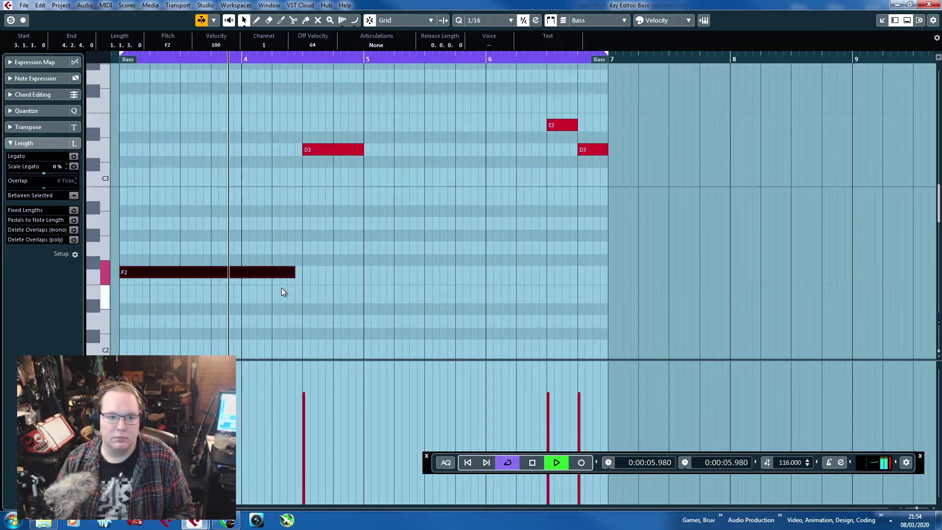
{"action": "left_click", "coordinate": [270, 204]}
{"action": "left_click", "coordinate": [233, 278]}
{"action": "left_click_drag", "start_coordinate": [234, 278], "coordinate": [234, 198]}
{"action": "key", "text": "alt+d"}
{"action": "left_click_drag", "start_coordinate": [357, 196], "coordinate": [424, 199]}
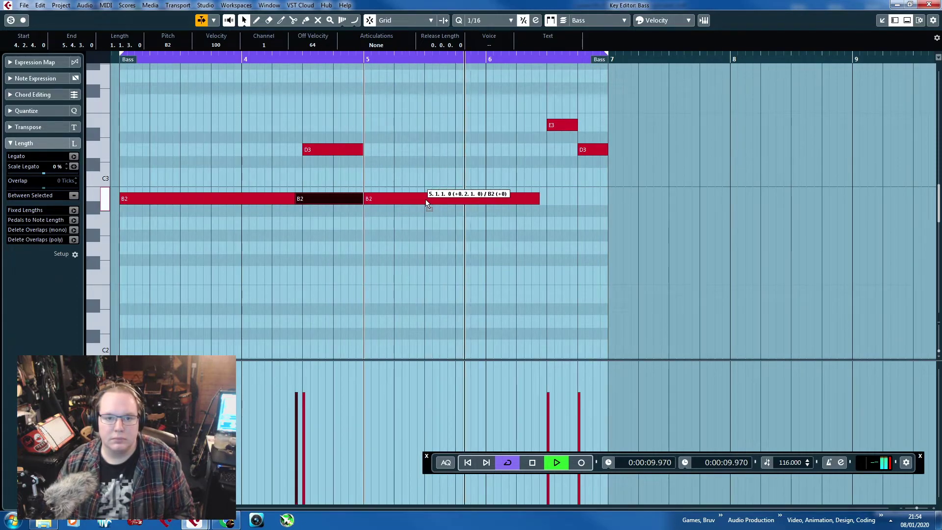
Duplicate the whole line and move the copy back to bar 3 a fifth higher, starting on F#3.
{"action": "left_click_drag", "start_coordinate": [633, 255], "coordinate": [138, 107]}
{"action": "key", "text": "alt+d"}
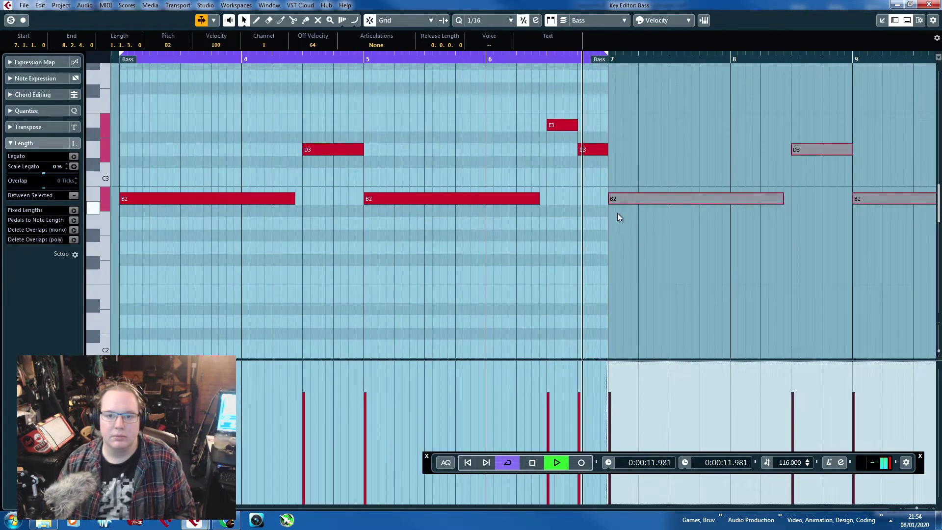
{"action": "left_click_drag", "start_coordinate": [638, 200], "coordinate": [149, 93]}
{"action": "scroll", "coordinate": [200, 215], "scroll_direction": "up", "scroll_amount": 3}
{"action": "left_click_drag", "start_coordinate": [212, 231], "coordinate": [108, 231]}
{"action": "left_click_drag", "start_coordinate": [207, 109], "coordinate": [677, 349]}
{"action": "key", "text": "ctrl+d"}
{"action": "left_click_drag", "start_coordinate": [692, 316], "coordinate": [496, 275]}
{"action": "key", "text": "ctrl+z"}
{"action": "key", "text": "ctrl+z"}
Duplicate the root notes and move the copy back to bar 3 a minor third higher, starting on D3.
{"action": "left_click_drag", "start_coordinate": [676, 326], "coordinate": [164, 235]}
{"action": "key", "text": "ctrl+d"}
{"action": "left_click_drag", "start_coordinate": [680, 317], "coordinate": [216, 269]}
{"action": "left_click", "coordinate": [203, 146]}
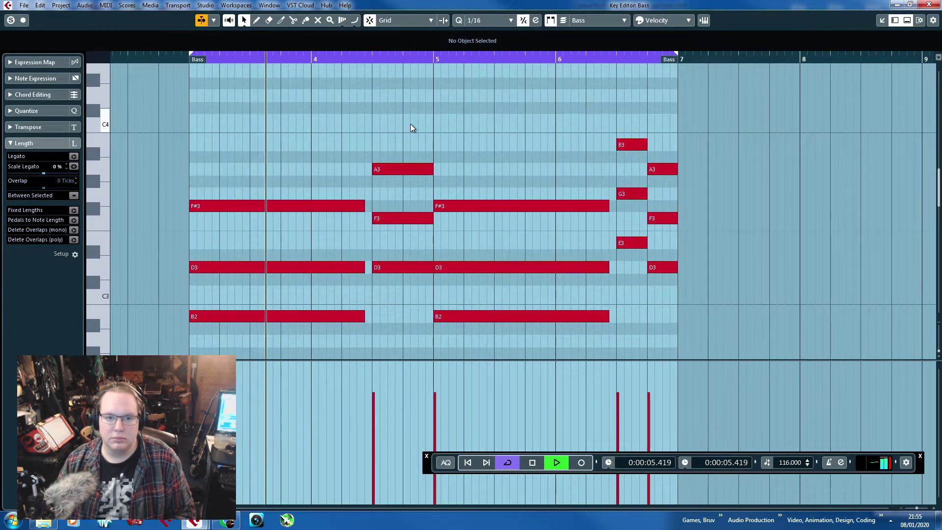
Shorten the D3, F3 and A3 chord at 4.3 by one sixteenth to leave a gap before bar 5.
{"action": "scroll", "coordinate": [447, 197], "scroll_direction": "up", "scroll_amount": 2}
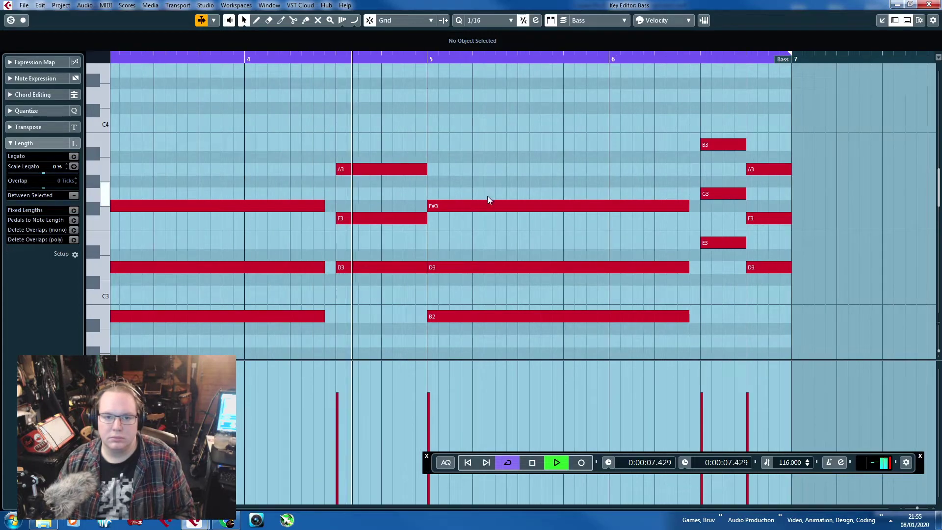
{"action": "left_click_drag", "start_coordinate": [387, 101], "coordinate": [381, 295]}
{"action": "left_click_drag", "start_coordinate": [425, 218], "coordinate": [415, 218]}
{"action": "left_click", "coordinate": [470, 244]}
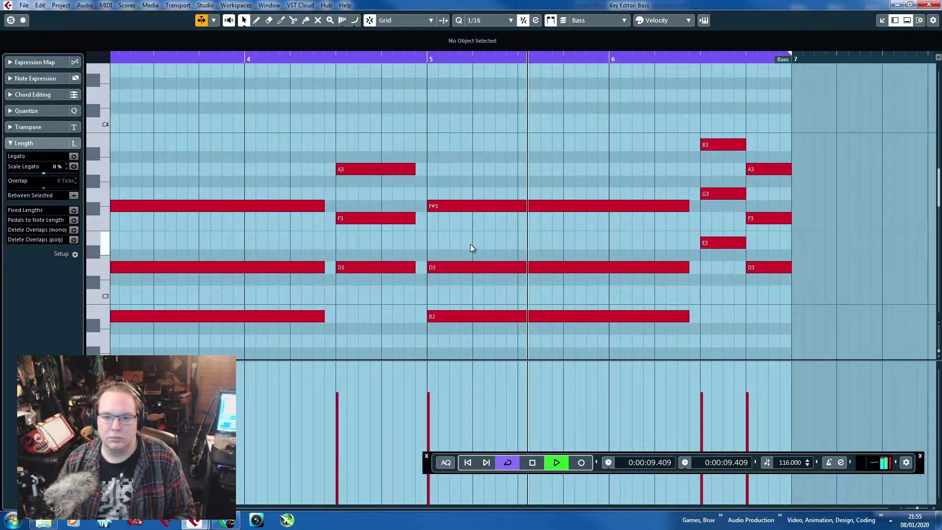
{"action": "scroll", "coordinate": [611, 194], "scroll_direction": "down", "scroll_amount": 1}
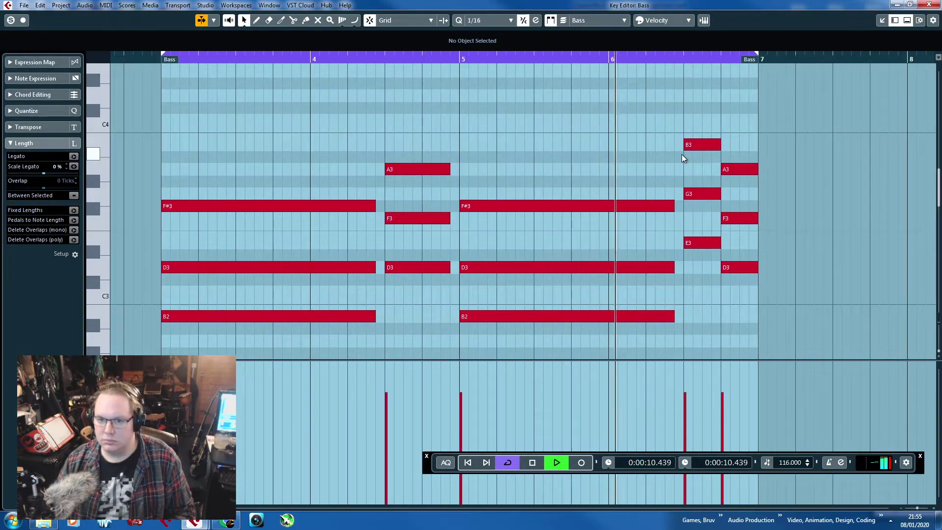
Close the Key Editor and open the Keys track's Padshop instrument.
{"action": "left_click", "coordinate": [929, 4]}
{"action": "left_click", "coordinate": [75, 177]}
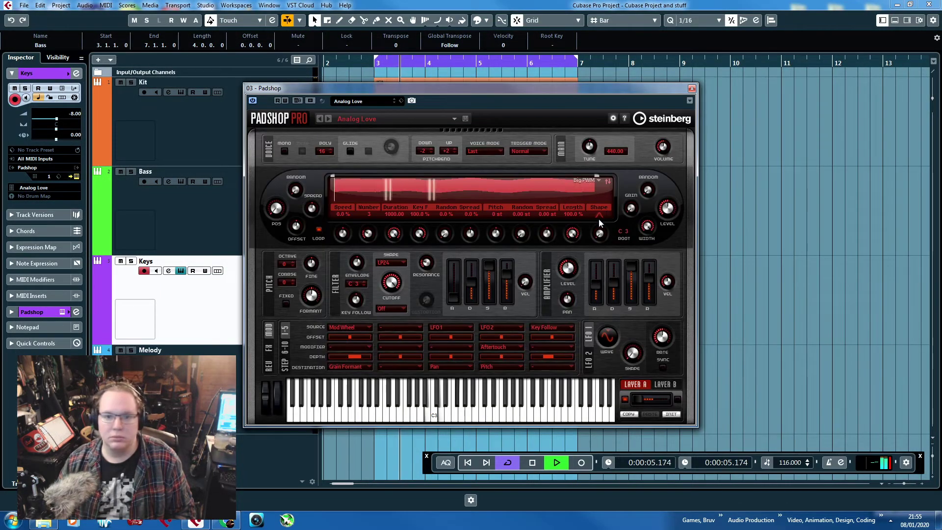
Adjust the amplifier envelope of the Padshop patch and close the instrument.
{"action": "mouse_move", "coordinate": [605, 295]}
{"action": "left_mouse_down"}
{"action": "mouse_move", "coordinate": [606, 275]}
{"action": "mouse_move", "coordinate": [606, 290]}
{"action": "mouse_move", "coordinate": [633, 290]}
{"action": "mouse_move", "coordinate": [637, 265]}
{"action": "mouse_move", "coordinate": [599, 296]}
{"action": "left_mouse_up"}
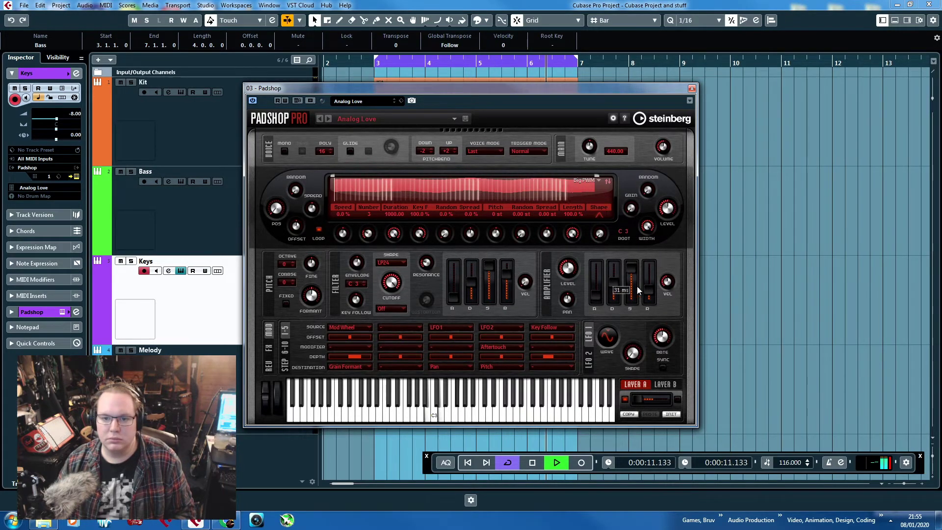
{"action": "left_click", "coordinate": [692, 89]}
Open the Keys part for editing and raise the F3 in the chords at 4.3 and 6.4 to F#3.
{"action": "double_click", "coordinate": [467, 328]}
{"action": "mouse_move", "coordinate": [350, 221]}
{"action": "left_mouse_down"}
{"action": "mouse_move", "coordinate": [354, 229]}
{"action": "mouse_move", "coordinate": [358, 205]}
{"action": "left_mouse_up"}
{"action": "left_click", "coordinate": [482, 163]}
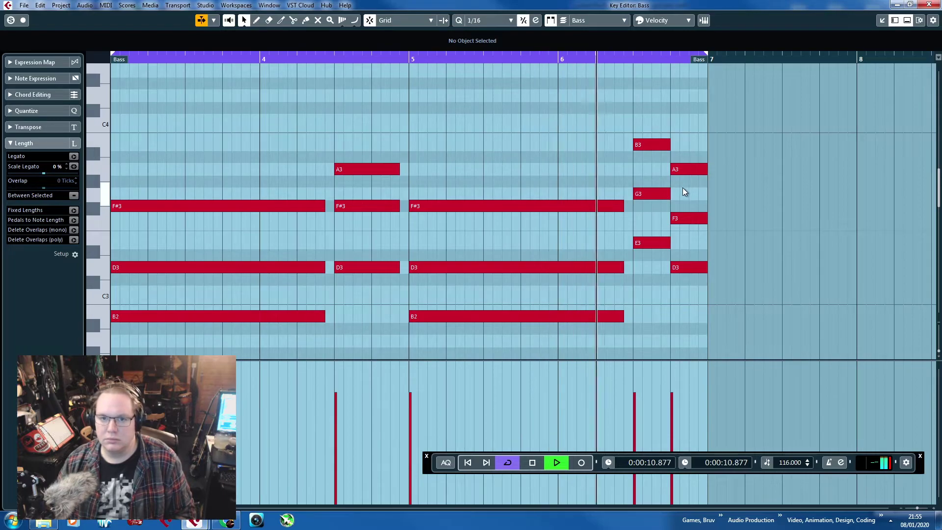
{"action": "left_click_drag", "start_coordinate": [696, 220], "coordinate": [697, 206]}
Shorten the last two chords and slightly lengthen the earlier ones so small, even gaps separate all the chords.
{"action": "key", "text": "g"}
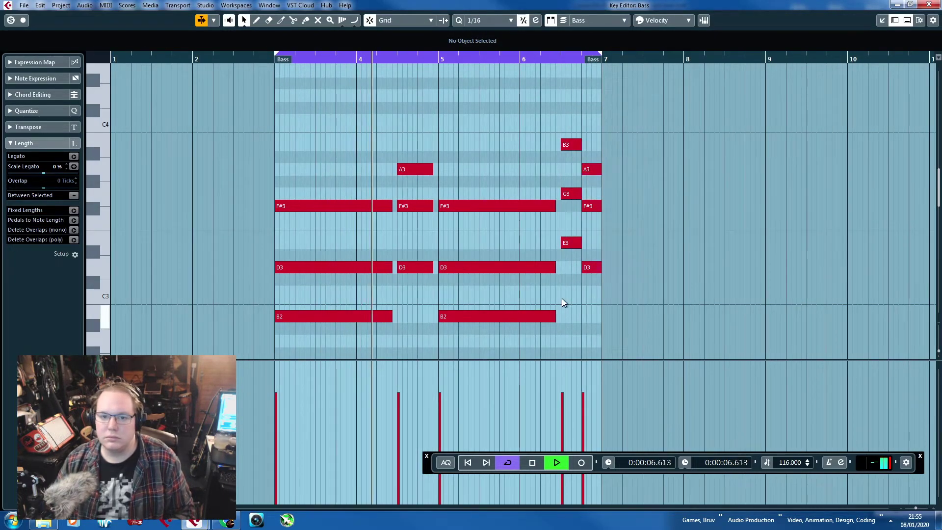
{"action": "key", "text": "h"}
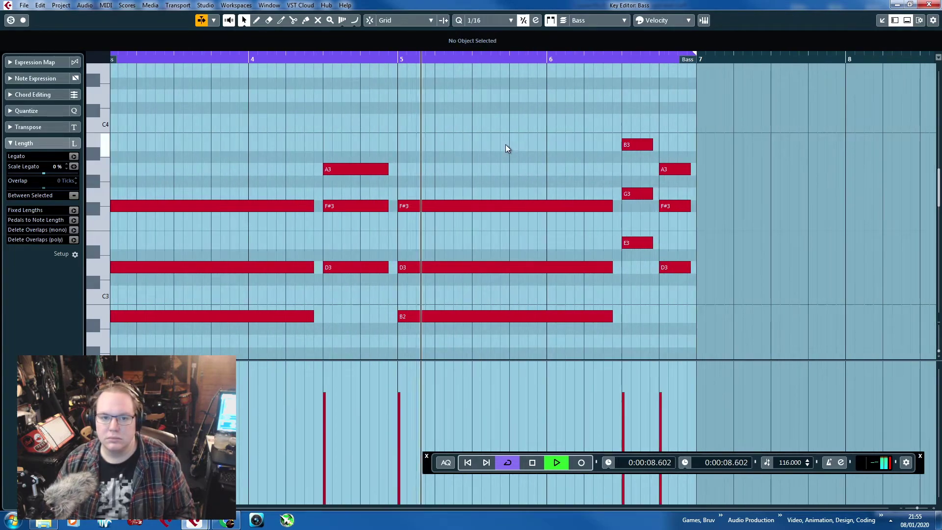
{"action": "left_click_drag", "start_coordinate": [289, 154], "coordinate": [599, 334]}
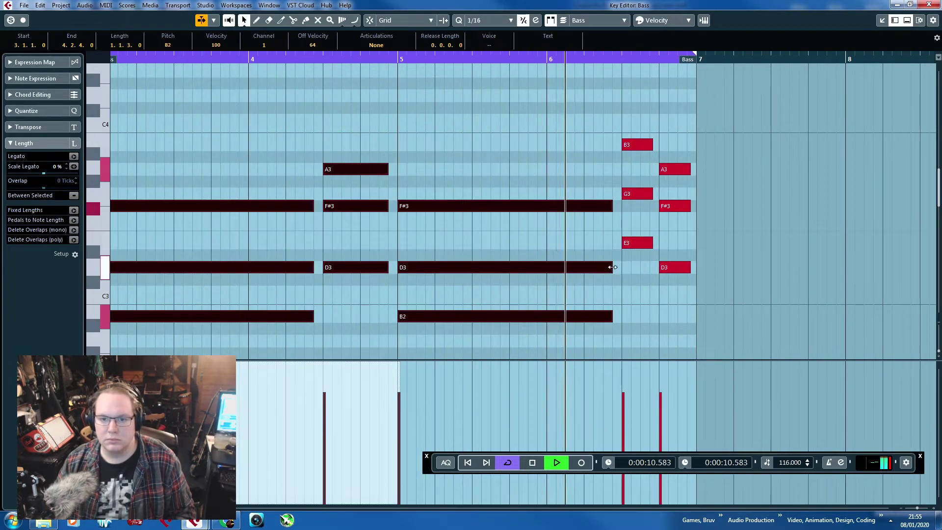
{"action": "left_click", "coordinate": [540, 133]}
{"action": "key", "text": "g"}
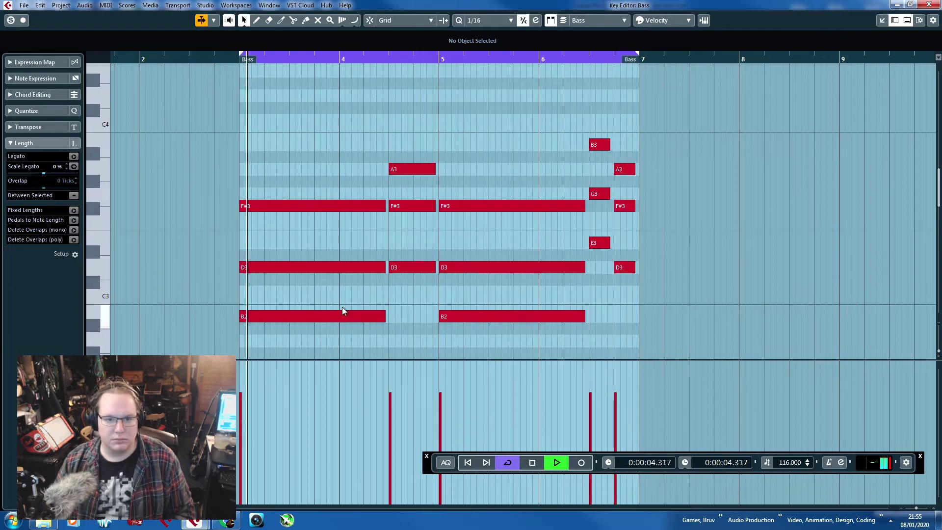
Lower the bottom note at 4.3 to C#3 and the one at 6.3 to D3, and close the Key Editor.
{"action": "key", "text": "h"}
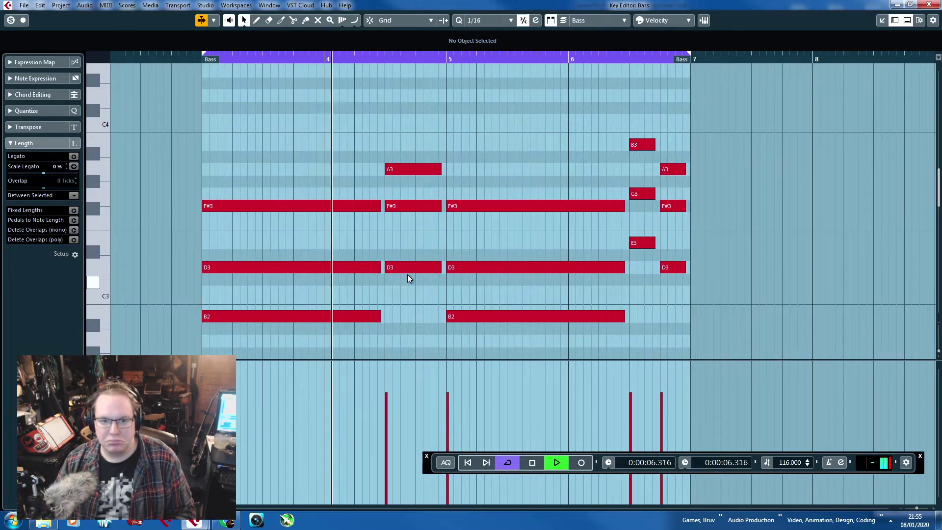
{"action": "left_click", "coordinate": [421, 269]}
{"action": "key", "text": "Down"}
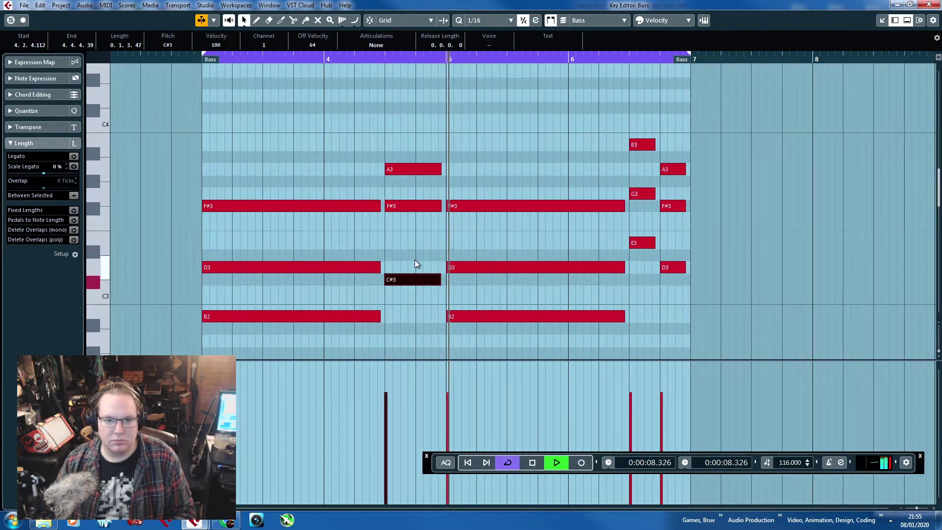
{"action": "key", "text": "h"}
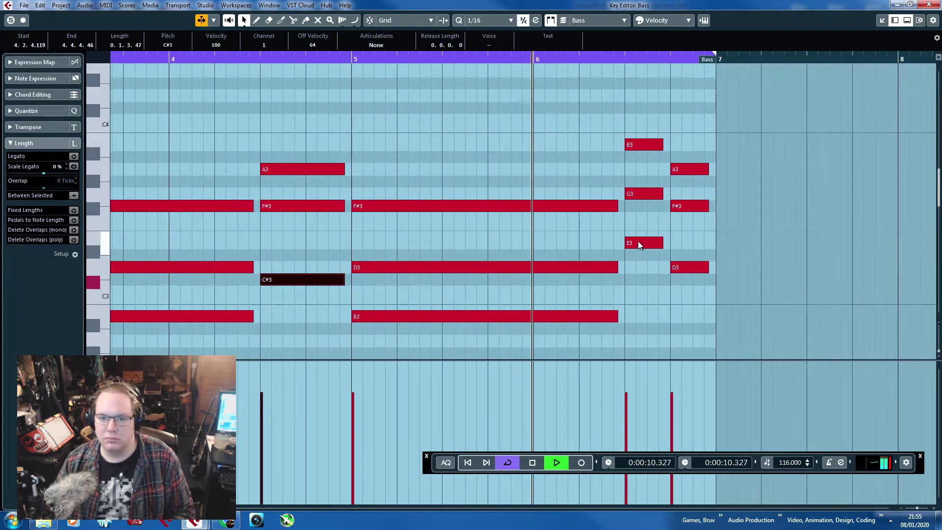
{"action": "left_click", "coordinate": [639, 242]}
{"action": "key", "text": "Down"}
{"action": "key", "text": "Down"}
{"action": "left_click", "coordinate": [703, 230]}
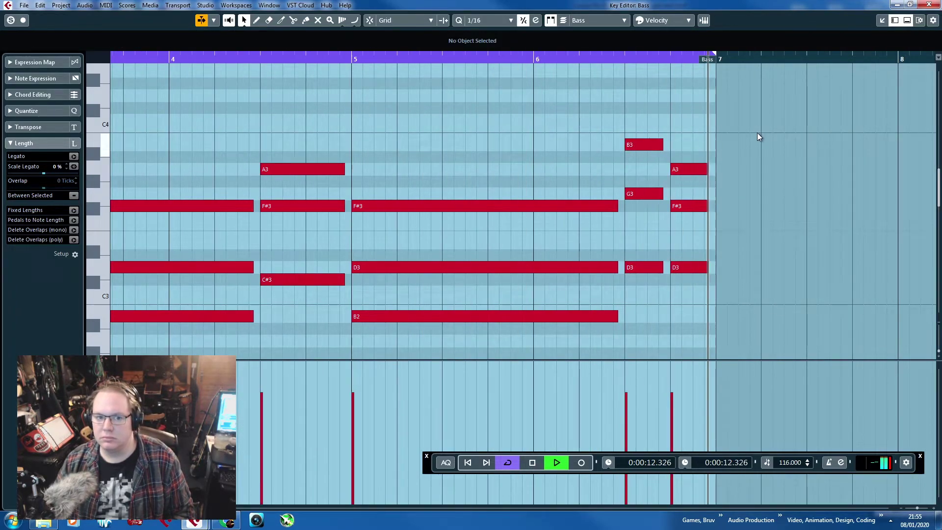
{"action": "key", "text": "g"}
{"action": "key", "text": "g"}
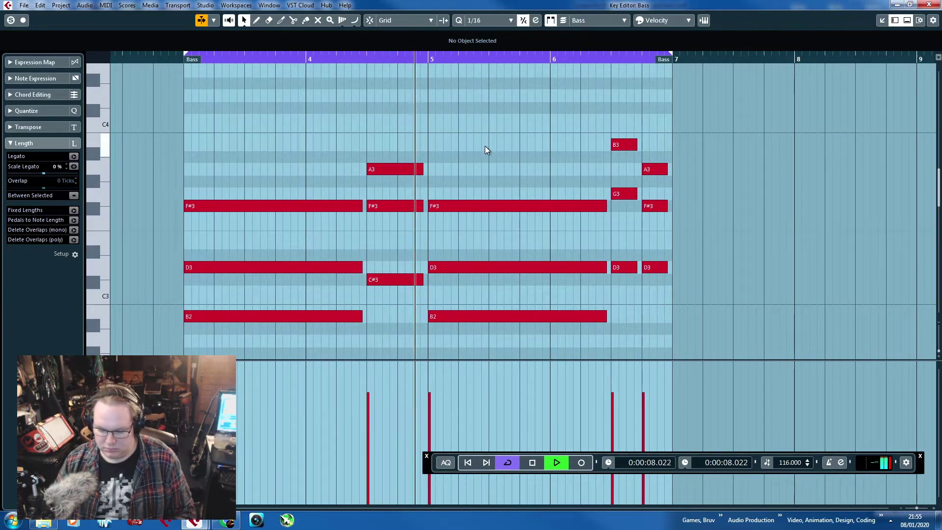
{"action": "key", "text": "g"}
{"action": "key", "text": "h"}
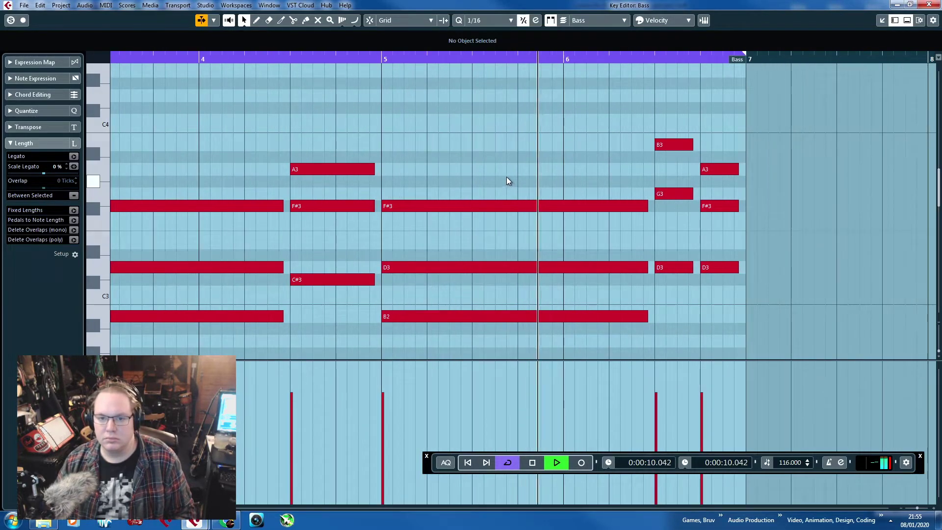
{"action": "left_click", "coordinate": [932, 5]}
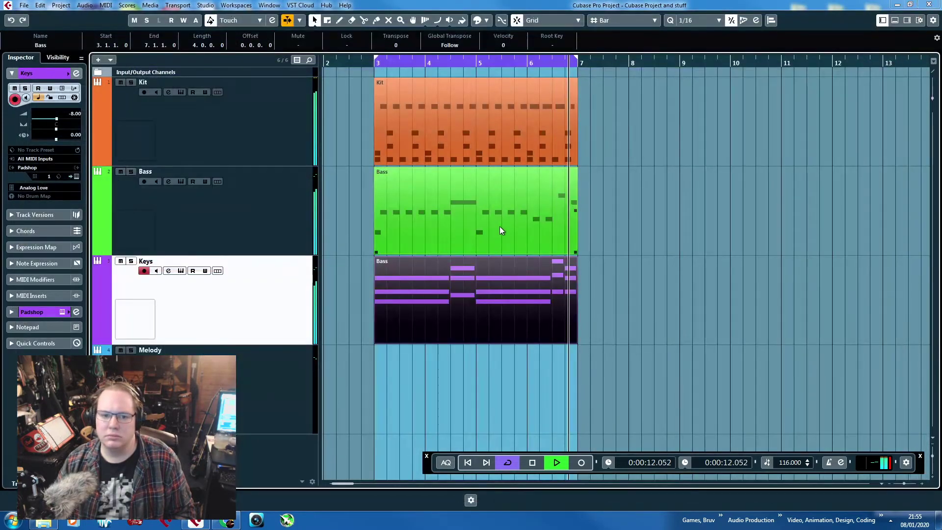
Create a four-bar part on the Melody track starting at bar 3 and open it in the Key Editor.
{"action": "double_click", "coordinate": [419, 411]}
{"action": "double_click", "coordinate": [513, 383]}
{"action": "key", "text": "h"}
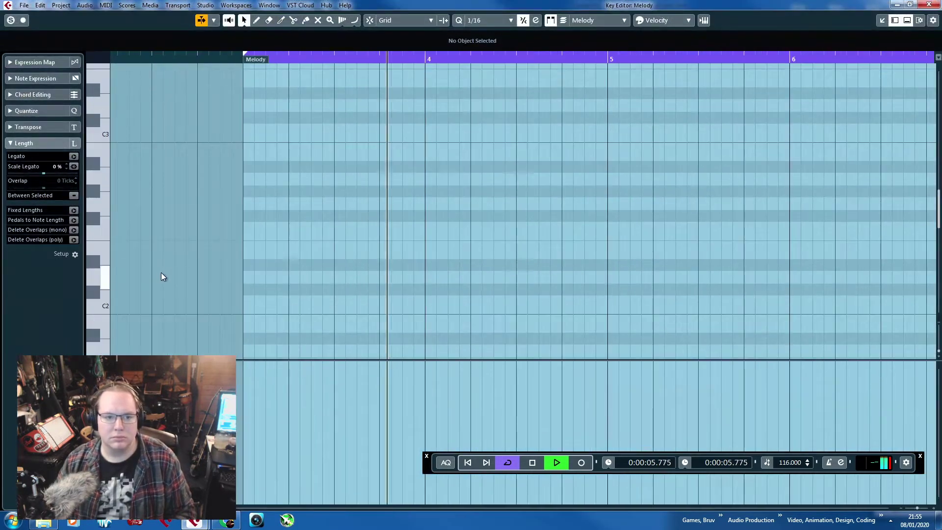
{"action": "key", "text": "g"}
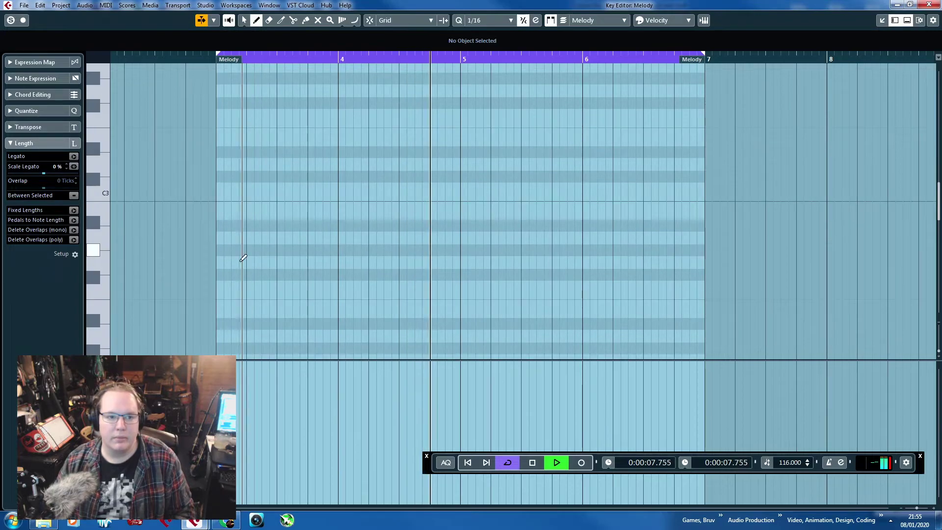
Draw a one-beat B3 note at the start of bar 3.
{"action": "key", "text": "8"}
{"action": "scroll", "coordinate": [237, 255], "scroll_direction": "up", "scroll_amount": 3}
{"action": "mouse_move", "coordinate": [228, 176]}
{"action": "left_mouse_down"}
{"action": "mouse_move", "coordinate": [261, 180]}
{"action": "mouse_move", "coordinate": [235, 80]}
{"action": "left_mouse_up"}
{"action": "key", "text": "1"}
{"action": "left_click", "coordinate": [233, 88]}
{"action": "scroll", "coordinate": [249, 281], "scroll_direction": "up", "scroll_amount": 6}
{"action": "left_click_drag", "start_coordinate": [228, 197], "coordinate": [231, 170]}
{"action": "scroll", "coordinate": [246, 181], "scroll_direction": "up", "scroll_amount": 2}
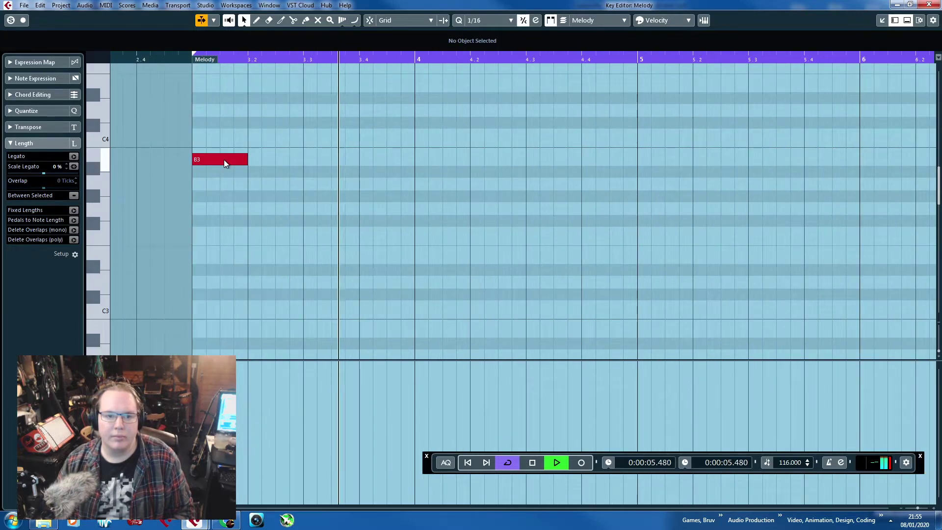
Shorten the B3 note and repeat it as three quantized notes on the second, third and fourth sixteenths of beat 3.1.
{"action": "scroll", "coordinate": [251, 184], "scroll_direction": "up", "scroll_amount": 6}
{"action": "left_click_drag", "start_coordinate": [246, 279], "coordinate": [269, 287]}
{"action": "scroll", "coordinate": [199, 289], "scroll_direction": "up", "scroll_amount": 3}
{"action": "key", "text": "ctrl+d"}
{"action": "left_click_drag", "start_coordinate": [290, 299], "coordinate": [212, 265]}
{"action": "key", "text": "q"}
{"action": "left_click_drag", "start_coordinate": [223, 193], "coordinate": [324, 308]}
{"action": "left_click", "coordinate": [393, 100]}
Duplicate the three-note B3 group onto the remaining beats of bar 3, each starting on the second sixteenth.
{"action": "left_click_drag", "start_coordinate": [411, 221], "coordinate": [201, 302]}
{"action": "key", "text": "ctrl+d"}
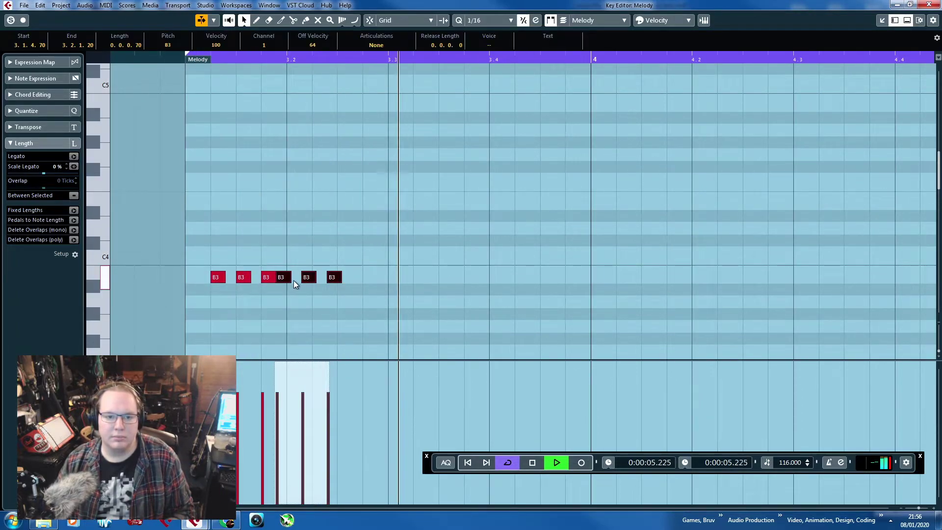
{"action": "left_click_drag", "start_coordinate": [288, 279], "coordinate": [332, 275]}
{"action": "left_click_drag", "start_coordinate": [438, 268], "coordinate": [210, 290]}
{"action": "key", "text": "ctrl+d"}
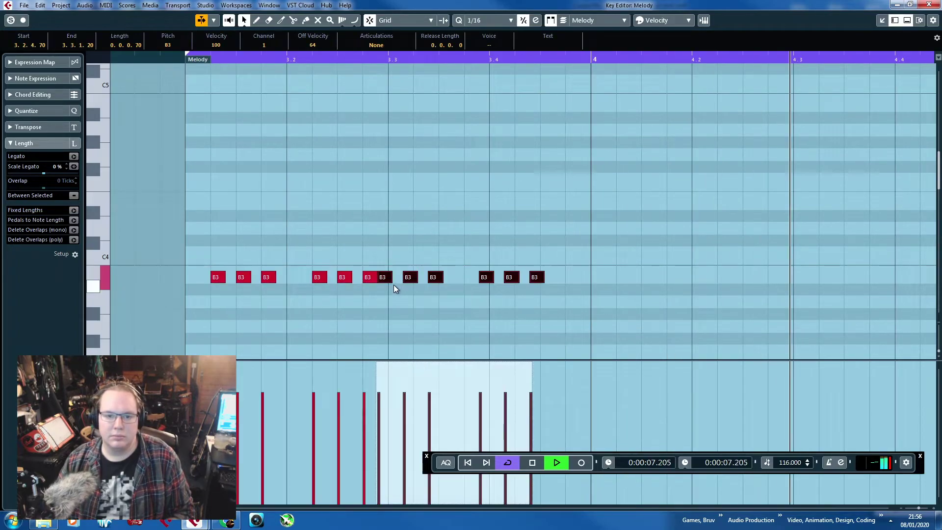
{"action": "left_click_drag", "start_coordinate": [391, 278], "coordinate": [428, 278]}
Duplicate all of bar 3's B3 notes into bar 4, aligned to the same offbeat sixteenths.
{"action": "key", "text": "ctrl+a"}
{"action": "key", "text": "ctrl+d"}
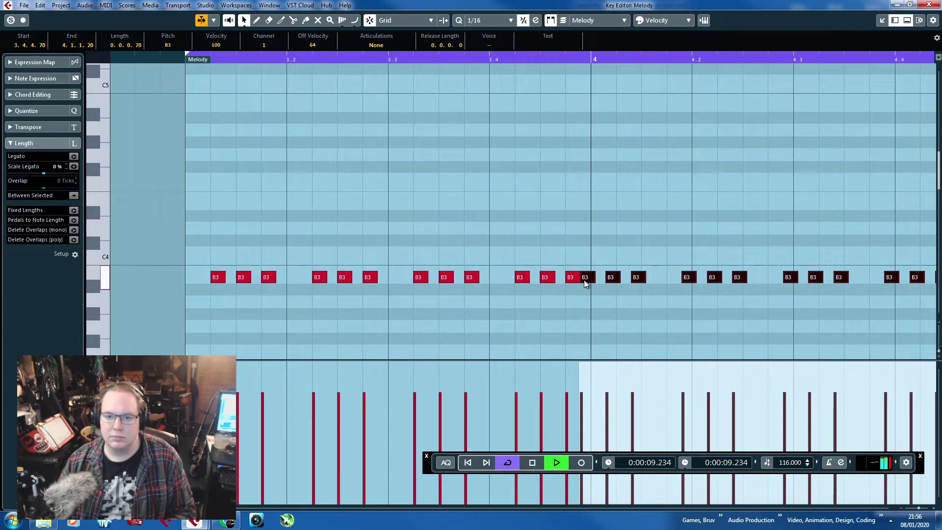
{"action": "left_click_drag", "start_coordinate": [584, 281], "coordinate": [621, 282]}
{"action": "scroll", "coordinate": [730, 284], "scroll_direction": "down", "scroll_amount": 5}
{"action": "scroll", "coordinate": [729, 293], "scroll_direction": "up", "scroll_amount": 1}
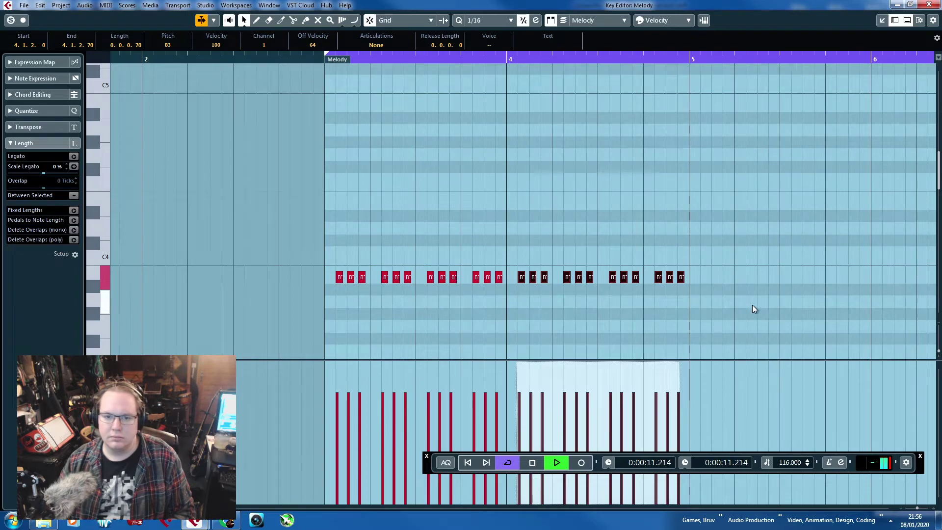
Duplicate the B3 pattern of bars 3 and 4 into bars 5 and 6 to fill the Melody part.
{"action": "left_click_drag", "start_coordinate": [752, 304], "coordinate": [322, 221]}
{"action": "key", "text": "ctrl+d"}
{"action": "scroll", "coordinate": [659, 285], "scroll_direction": "up", "scroll_amount": 2}
{"action": "left_click_drag", "start_coordinate": [627, 279], "coordinate": [659, 278]}
{"action": "scroll", "coordinate": [660, 276], "scroll_direction": "down", "scroll_amount": 3}
{"action": "left_click", "coordinate": [733, 227]}
{"action": "scroll", "coordinate": [741, 231], "scroll_direction": "up", "scroll_amount": 1}
{"action": "scroll", "coordinate": [741, 230], "scroll_direction": "up", "scroll_amount": 2}
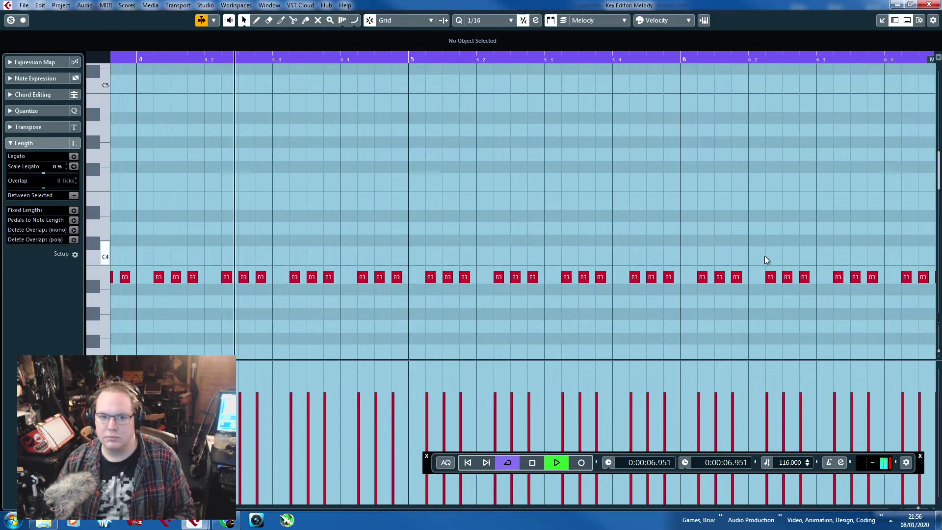
Raise the note groups on beats 3 and 4 of bar 4 to D4.
{"action": "key", "text": "space"}
{"action": "left_click_drag", "start_coordinate": [392, 285], "coordinate": [396, 232]}
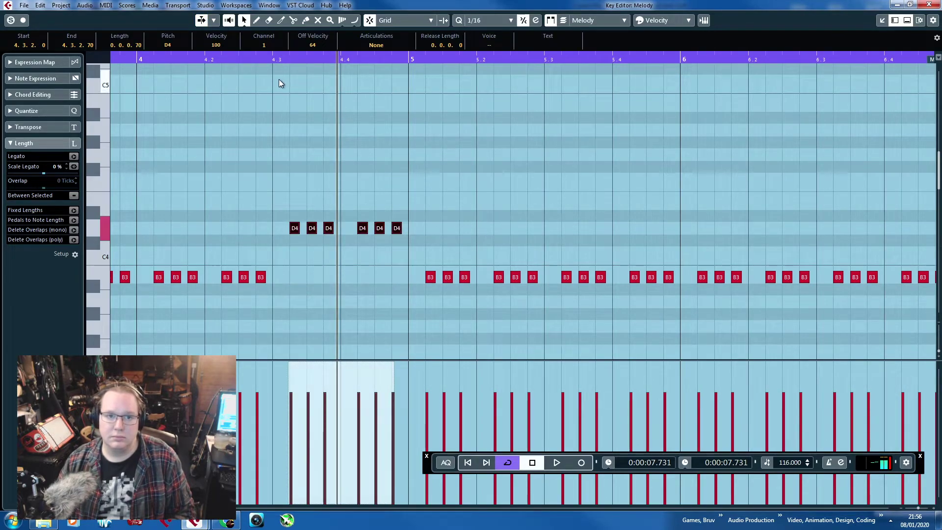
{"action": "key", "text": "space"}
{"action": "left_click", "coordinate": [443, 146]}
{"action": "scroll", "coordinate": [441, 252], "scroll_direction": "down", "scroll_amount": 2}
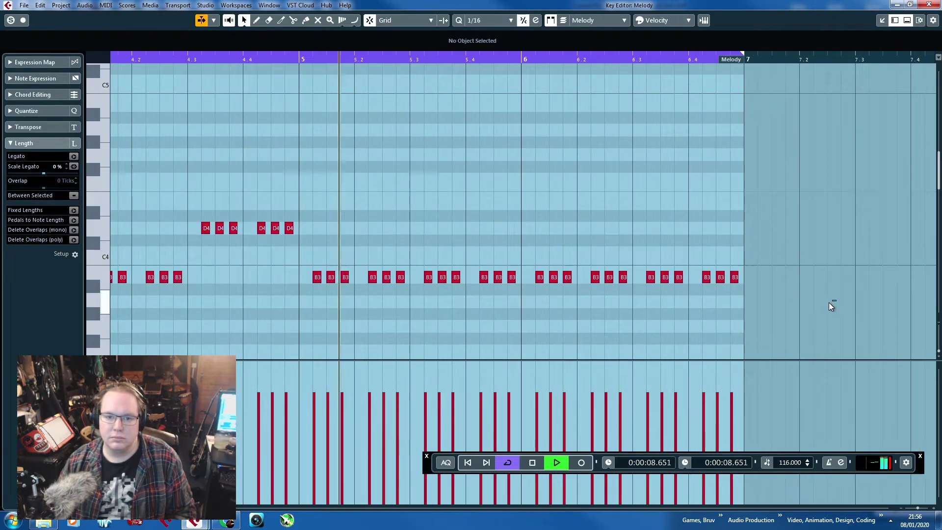
Repitch bar 6's four groups to D4, E4, F#4 and E4, play the melody back and close the Key Editor.
{"action": "left_click_drag", "start_coordinate": [596, 292], "coordinate": [532, 232]}
{"action": "scroll", "coordinate": [555, 267], "scroll_direction": "up", "scroll_amount": 1}
{"action": "key", "text": "space"}
{"action": "left_click_drag", "start_coordinate": [780, 274], "coordinate": [604, 205]}
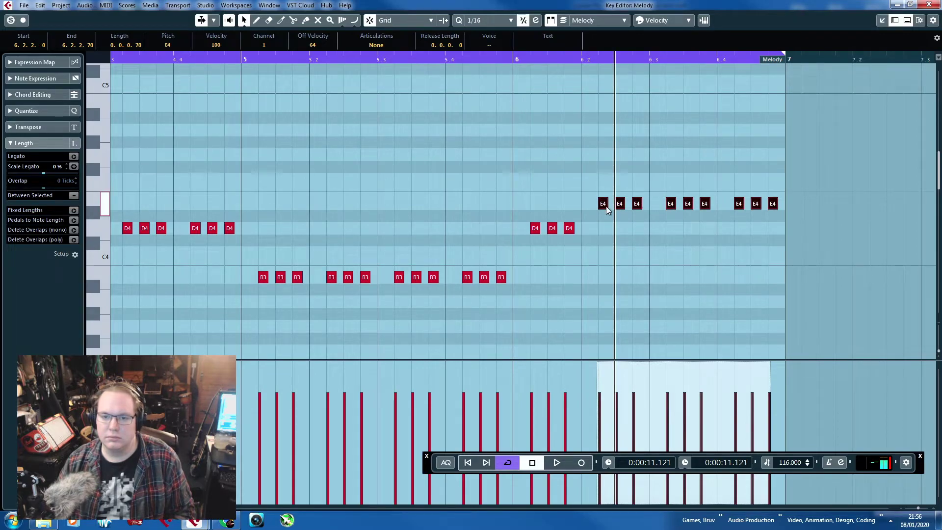
{"action": "left_click_drag", "start_coordinate": [660, 221], "coordinate": [674, 191]}
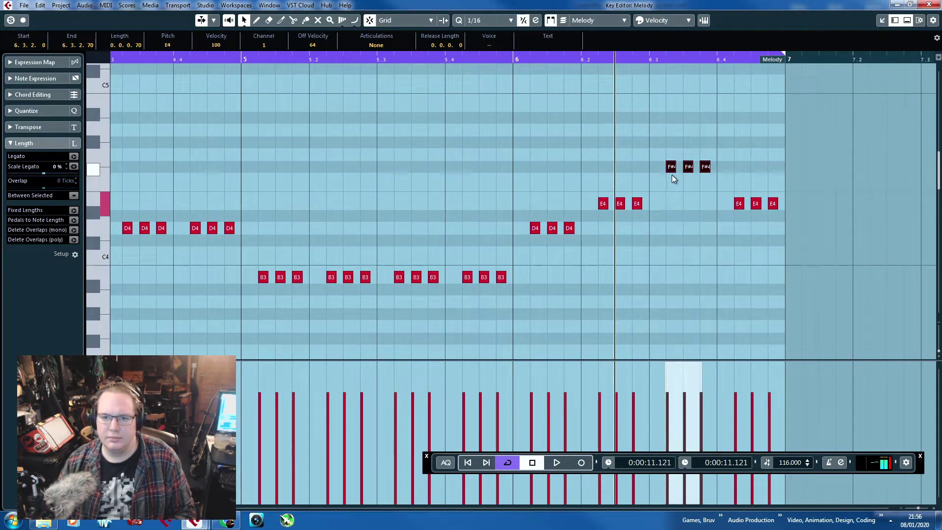
{"action": "left_click_drag", "start_coordinate": [782, 192], "coordinate": [737, 208]}
{"action": "left_click", "coordinate": [739, 205]}
{"action": "key", "text": "space"}
{"action": "left_click", "coordinate": [550, 299]}
{"action": "scroll", "coordinate": [550, 298], "scroll_direction": "down", "scroll_amount": 3}
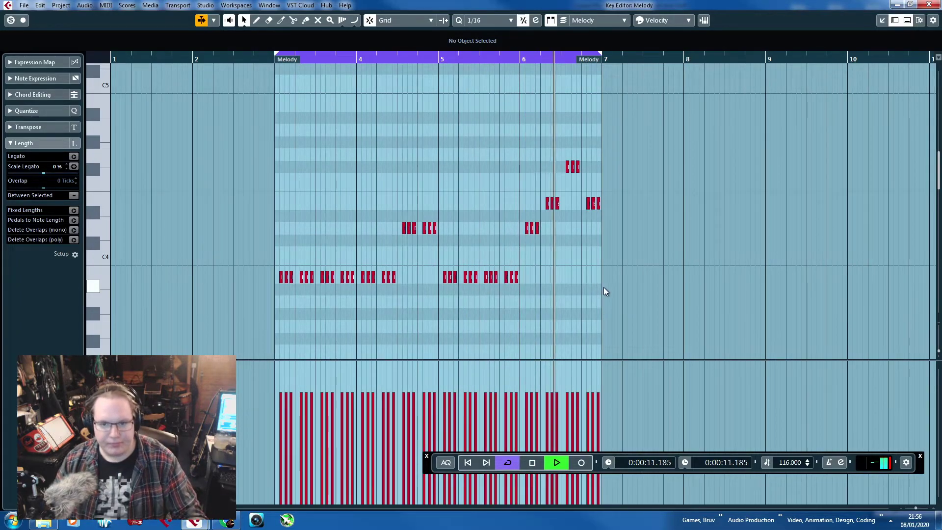
{"action": "left_click", "coordinate": [929, 4]}
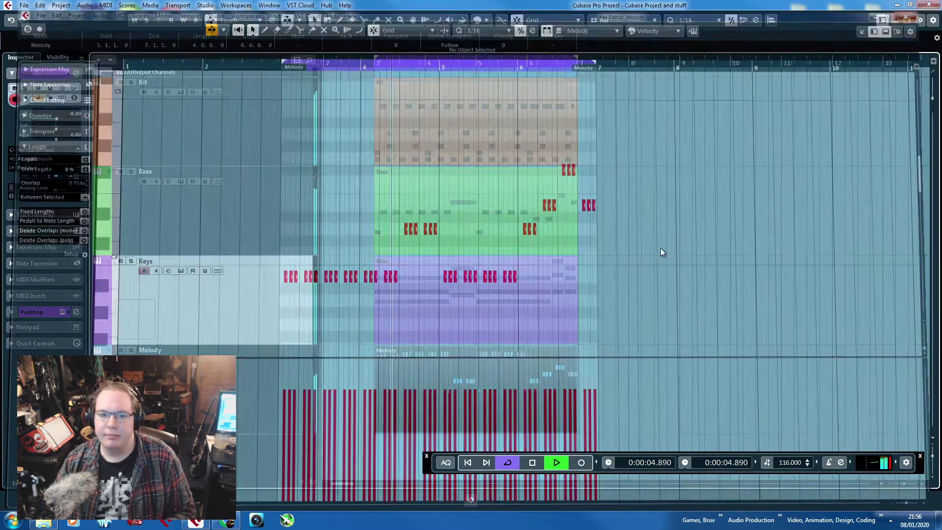
Extend the Kit part's start back to bar 2 and open the part in the Key Editor.
{"action": "scroll", "coordinate": [369, 155], "scroll_direction": "left", "scroll_amount": 2}
{"action": "left_click", "coordinate": [463, 154]}
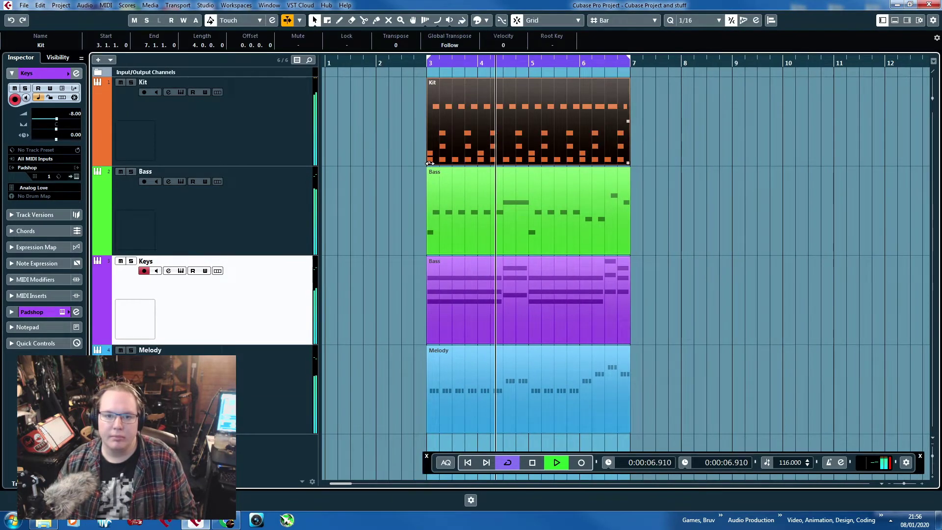
{"action": "left_click_drag", "start_coordinate": [428, 163], "coordinate": [379, 163]}
{"action": "double_click", "coordinate": [405, 156]}
{"action": "scroll", "coordinate": [188, 100], "scroll_direction": "left", "scroll_amount": 2}
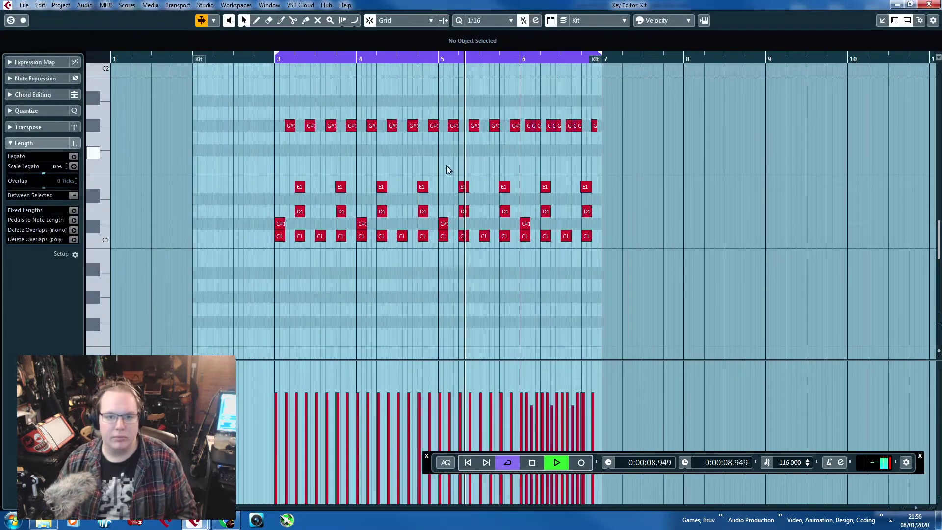
Add four sixteenth-note E1 hits on beat 2.4 as a fill, with slightly lower velocity on the second and fourth.
{"action": "left_click", "coordinate": [587, 188]}
{"action": "key", "text": "ctrl+d"}
{"action": "left_click_drag", "start_coordinate": [595, 189], "coordinate": [95, 197]}
{"action": "scroll", "coordinate": [248, 206], "scroll_direction": "up", "scroll_amount": 2}
{"action": "left_click", "coordinate": [384, 187]}
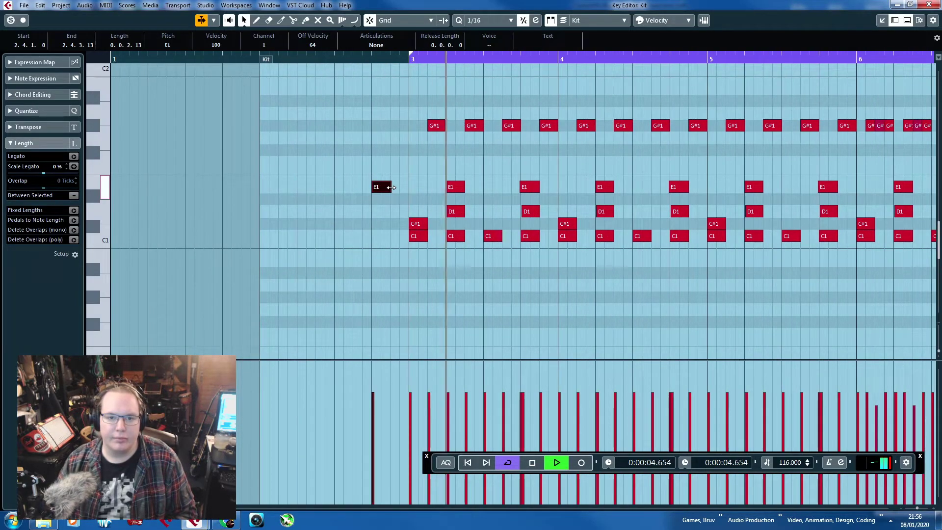
{"action": "scroll", "coordinate": [381, 189], "scroll_direction": "up", "scroll_amount": 2}
{"action": "key", "text": "ctrl+d"}
{"action": "key", "text": "ctrl+d"}
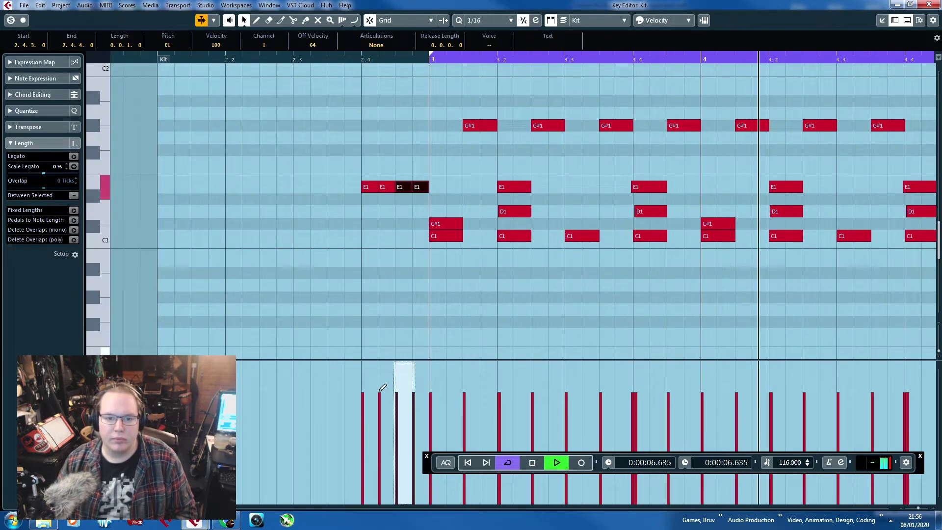
Copy the C1 hit to beats 1, 2 and 3 of bar 2, lower the copies' velocity slightly and close the Key Editor.
{"action": "left_click", "coordinate": [457, 238]}
{"action": "key", "text": "ctrl+d"}
{"action": "left_click_drag", "start_coordinate": [484, 238], "coordinate": [318, 242]}
{"action": "key", "text": "ctrl+d"}
{"action": "left_click_drag", "start_coordinate": [204, 241], "coordinate": [170, 239]}
{"action": "left_click_drag", "start_coordinate": [152, 234], "coordinate": [346, 269]}
{"action": "left_click_drag", "start_coordinate": [270, 366], "coordinate": [270, 377]}
{"action": "left_click", "coordinate": [306, 330]}
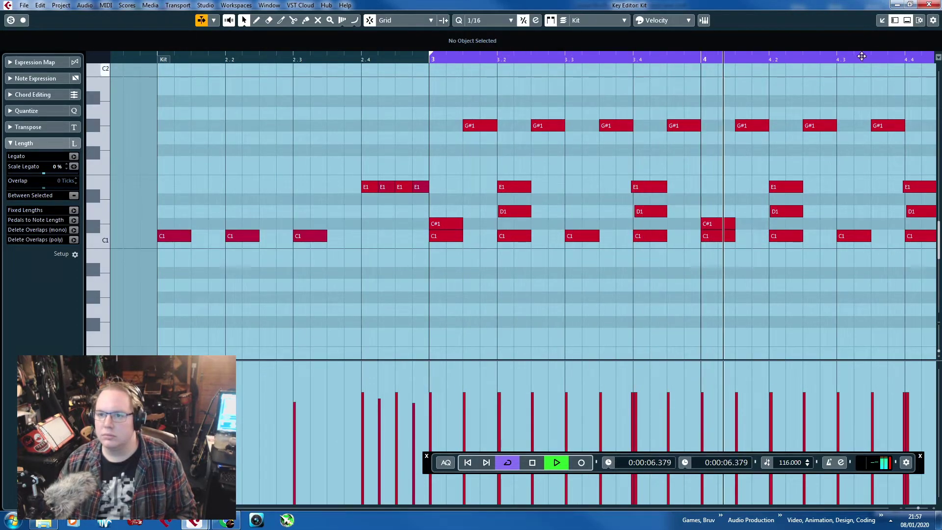
{"action": "left_click", "coordinate": [929, 5]}
Split the Kit part at bar 3 and duplicate the four-bar parts of all four tracks to bar 7.
{"action": "left_click", "coordinate": [440, 106], "text": "alt"}
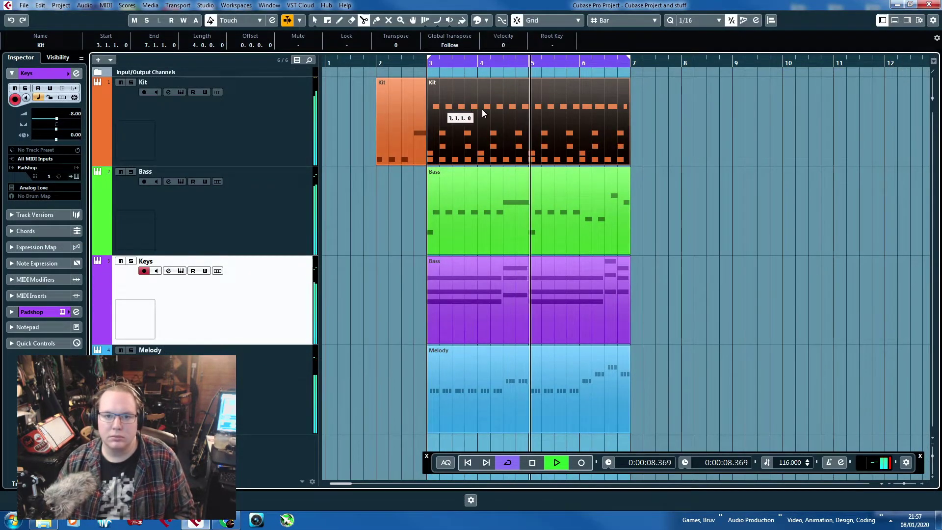
{"action": "left_click_drag", "start_coordinate": [687, 138], "coordinate": [543, 382]}
{"action": "key", "text": "ctrl+d"}
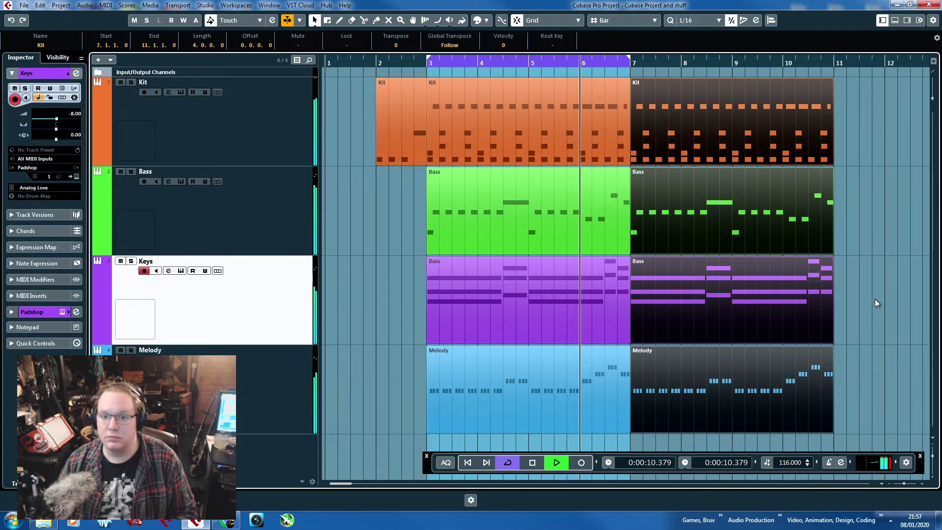
{"action": "left_click", "coordinate": [876, 299]}
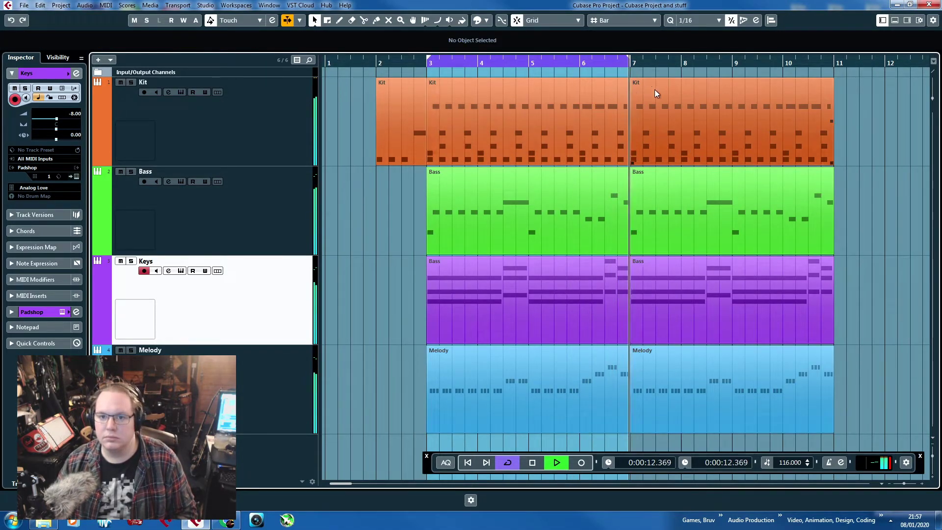
Join the two Keys parts into one, open it in the Key Editor and raise the B2 notes in bars 7 and 9 to B3.
{"action": "left_click_drag", "start_coordinate": [857, 296], "coordinate": [928, 295]}
{"action": "double_click", "coordinate": [508, 293]}
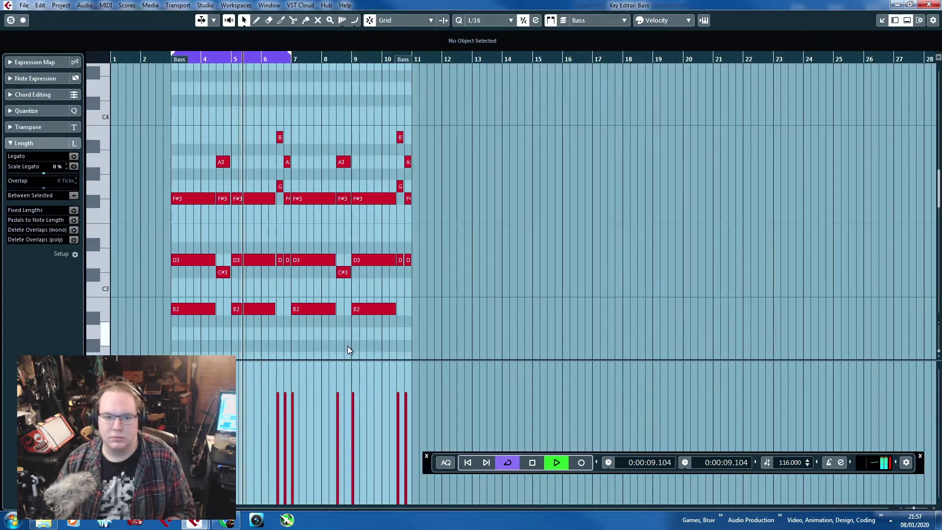
{"action": "key", "text": "h"}
{"action": "key", "text": "h"}
{"action": "left_click_drag", "start_coordinate": [560, 330], "coordinate": [372, 134]}
{"action": "left_click", "coordinate": [394, 149]}
Raise the low C#3 and D3 notes from bar 8.3 to the end by an octave and close the Key Editor.
{"action": "scroll", "coordinate": [510, 221], "scroll_direction": "up", "scroll_amount": 2}
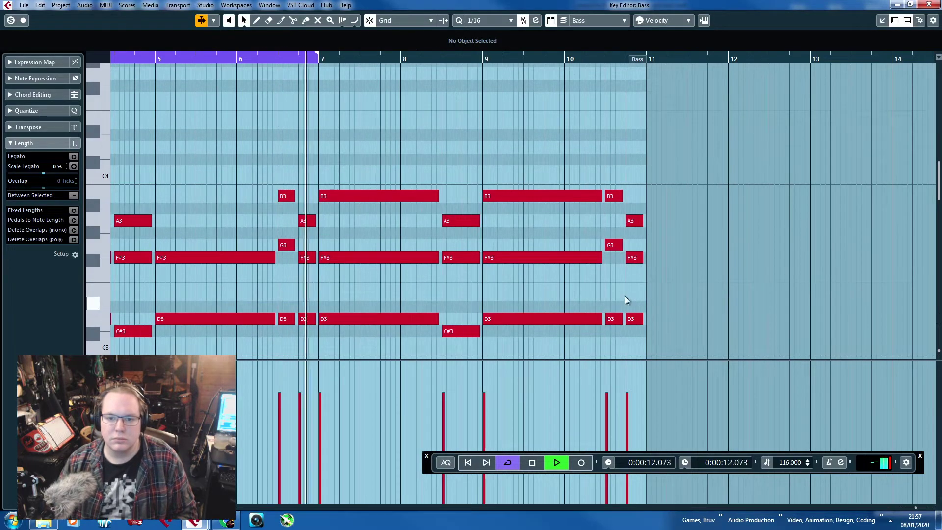
{"action": "left_click_drag", "start_coordinate": [628, 298], "coordinate": [464, 169]}
{"action": "left_click", "coordinate": [488, 185]}
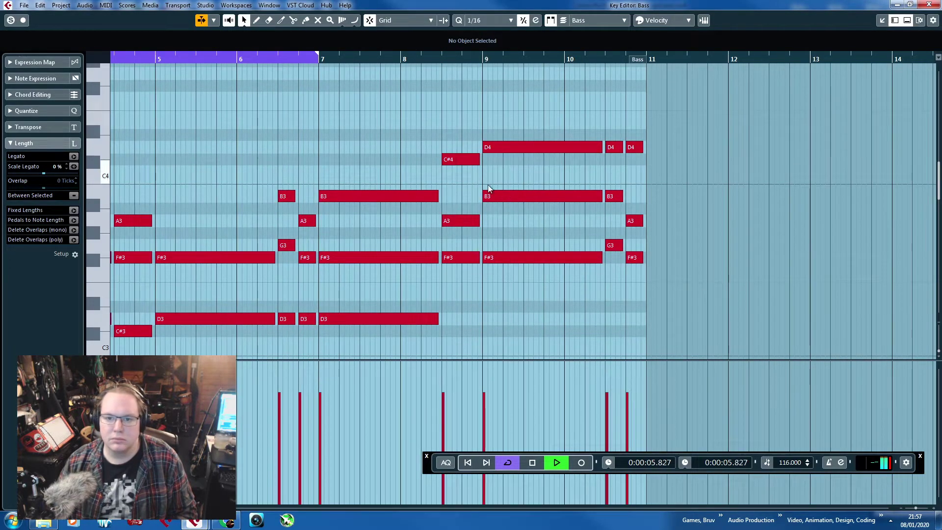
{"action": "key", "text": "h"}
{"action": "key", "text": "g"}
{"action": "key", "text": "g"}
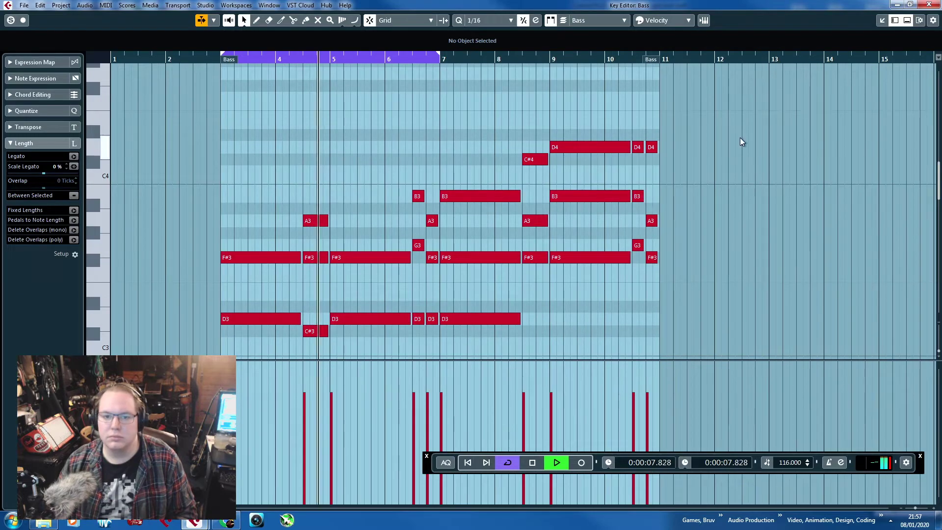
{"action": "left_click", "coordinate": [929, 4]}
{"action": "left_click", "coordinate": [783, 315]}
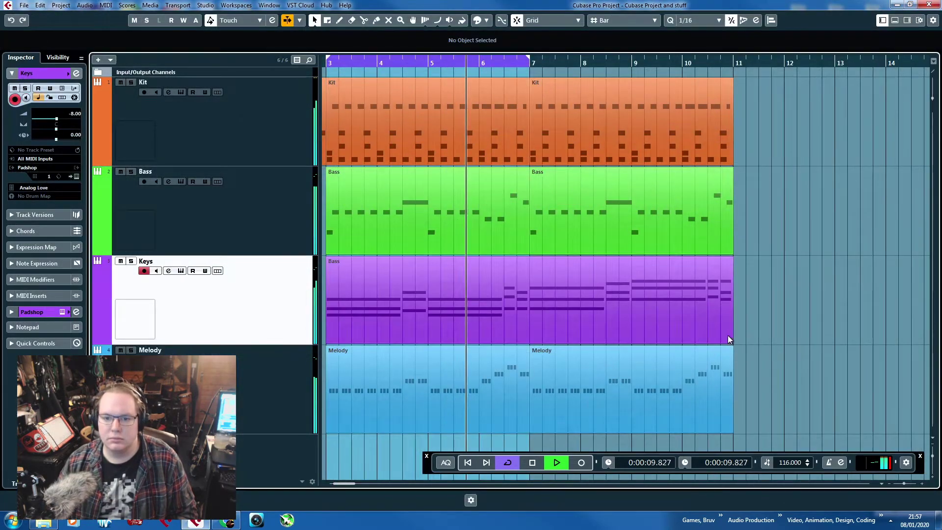
Open the second Bass part and lower the last three B2 notes of bar 9 to A2, G2 and F2.
{"action": "scroll", "coordinate": [728, 334], "scroll_direction": "up", "scroll_amount": 3}
{"action": "scroll", "coordinate": [736, 340], "scroll_direction": "down", "scroll_amount": 2}
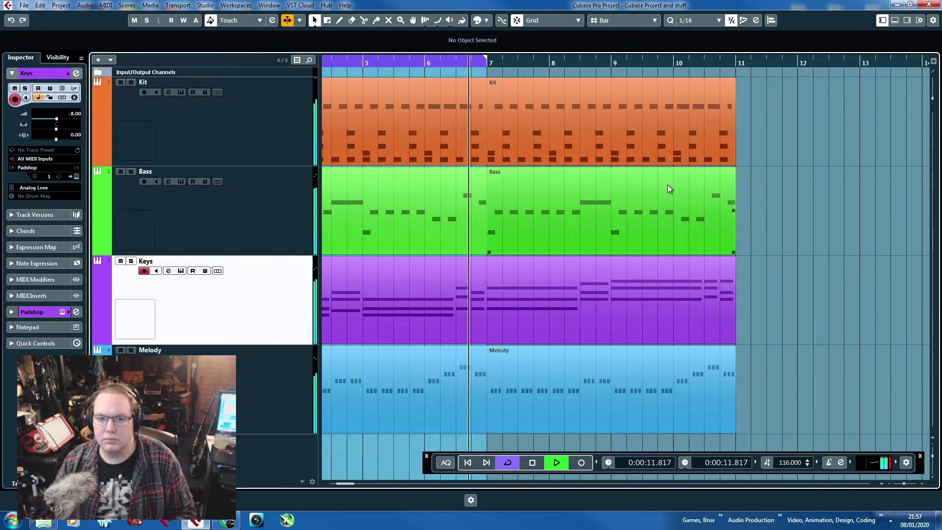
{"action": "double_click", "coordinate": [673, 219]}
{"action": "key", "text": "h"}
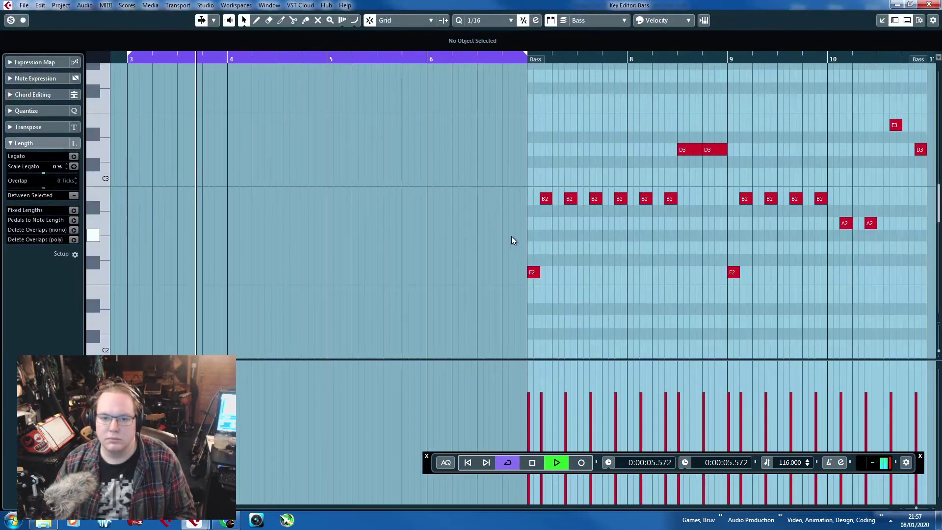
{"action": "key", "text": "h"}
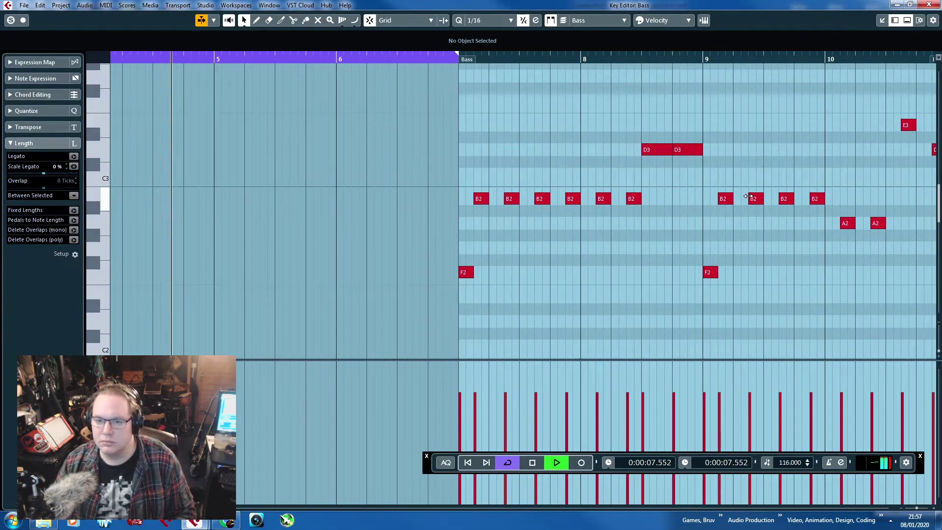
{"action": "key", "text": "h"}
{"action": "left_click_drag", "start_coordinate": [758, 201], "coordinate": [758, 225]}
{"action": "left_click_drag", "start_coordinate": [795, 200], "coordinate": [796, 246]}
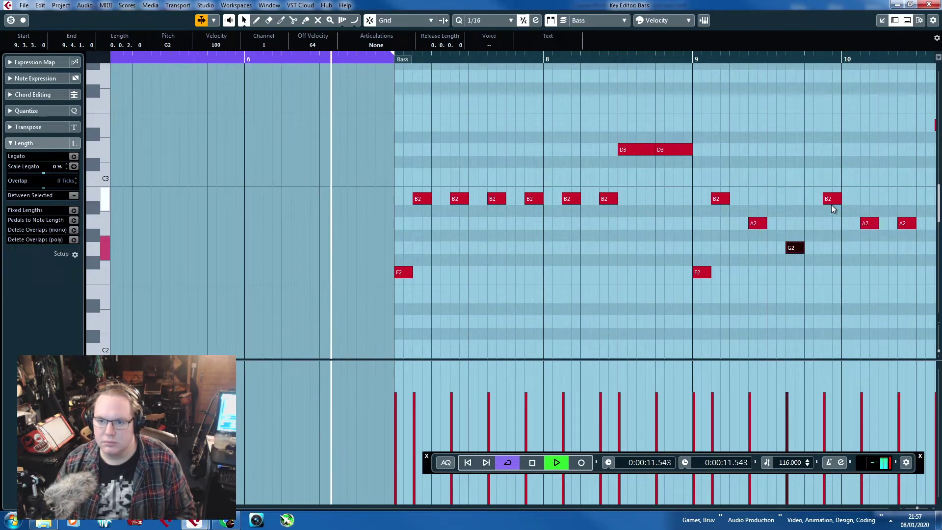
{"action": "left_click_drag", "start_coordinate": [833, 199], "coordinate": [837, 273]}
Lower the two A2 bass notes in bar 10 to E2, stop playback and close the Key Editor.
{"action": "left_click_drag", "start_coordinate": [889, 288], "coordinate": [935, 307]}
{"action": "left_click_drag", "start_coordinate": [830, 264], "coordinate": [732, 222]}
{"action": "left_click_drag", "start_coordinate": [735, 224], "coordinate": [741, 297]}
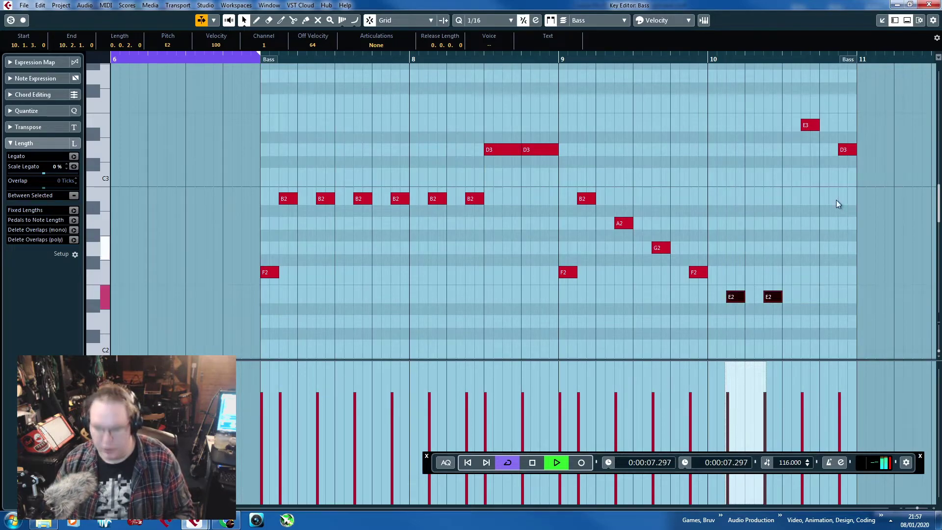
{"action": "left_click", "coordinate": [786, 300]}
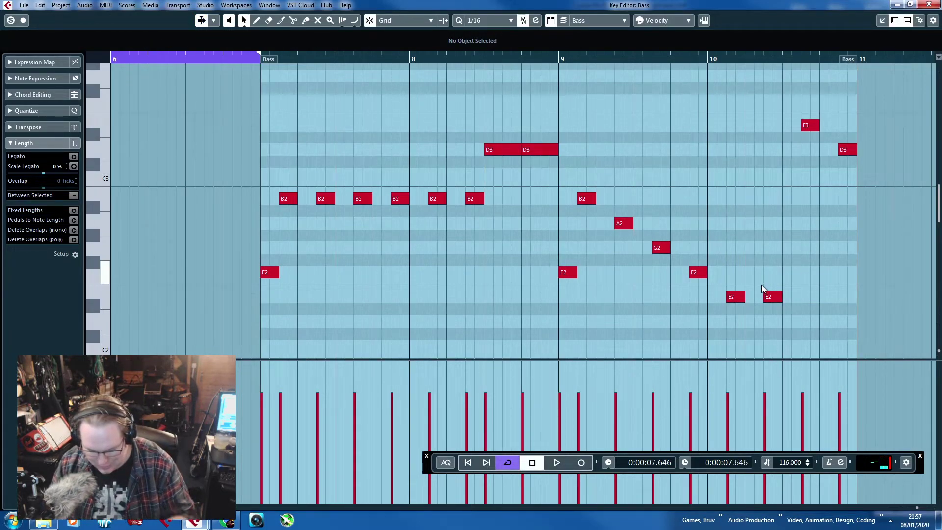
{"action": "left_click", "coordinate": [928, 5]}
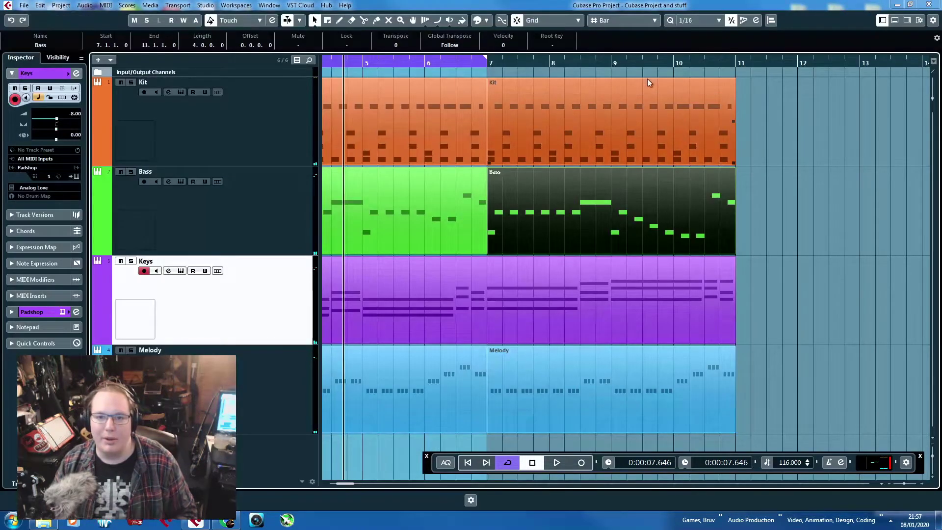
Set the locator range from bar 2 to bar 13 and turn off cycle playback.
{"action": "key", "text": "g"}
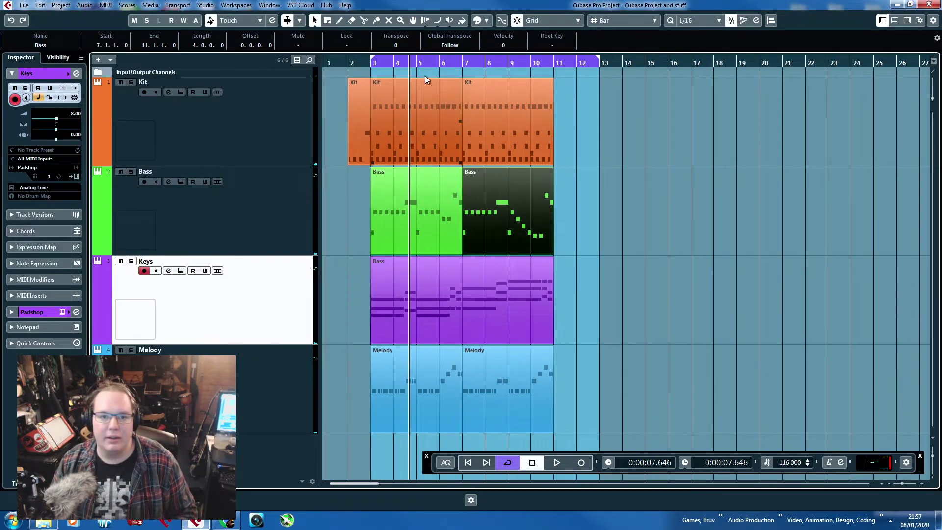
{"action": "mouse_move", "coordinate": [373, 59]}
{"action": "left_mouse_down"}
{"action": "mouse_move", "coordinate": [351, 60]}
{"action": "mouse_move", "coordinate": [601, 115]}
{"action": "left_mouse_up"}
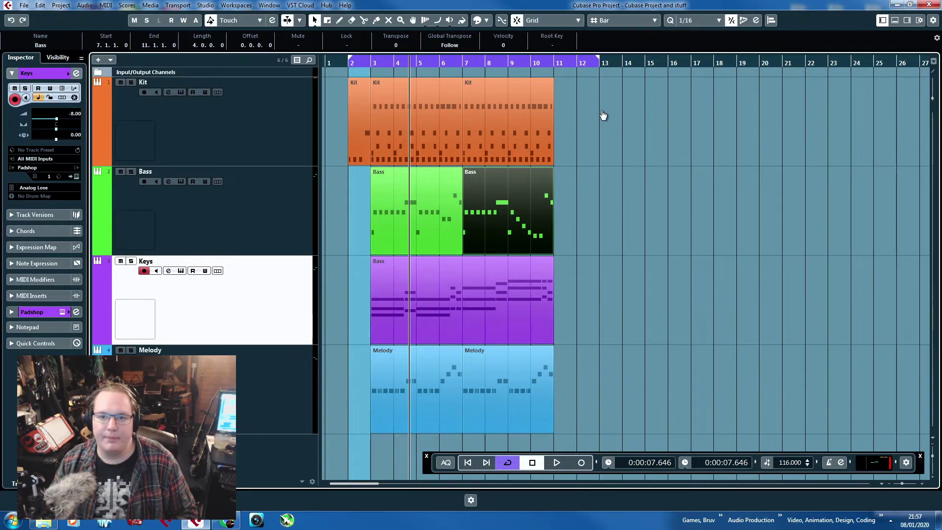
{"action": "left_click", "coordinate": [508, 462]}
Play the arrangement from just before the drum intro through to the end of the parts, then stop.
{"action": "left_click_drag", "start_coordinate": [335, 63], "coordinate": [341, 79]}
{"action": "key", "text": "space"}
{"action": "key", "text": "g"}
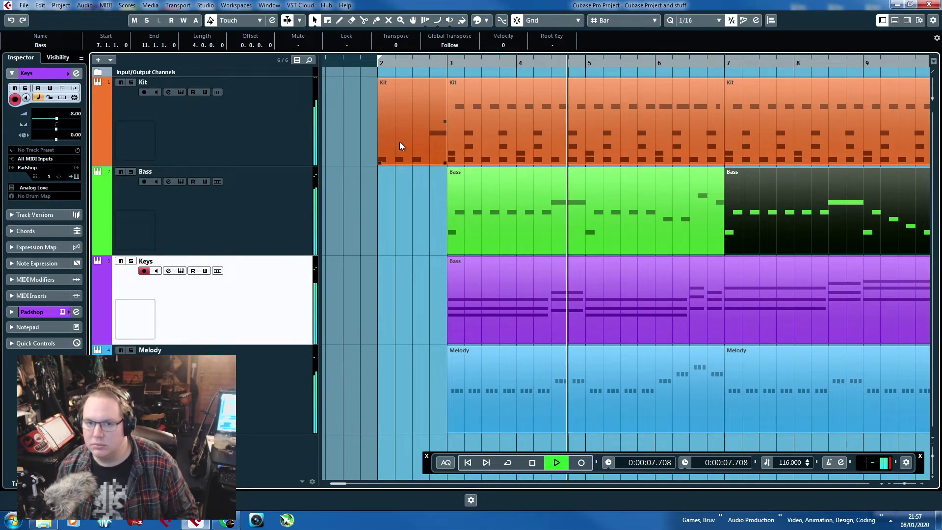
{"action": "scroll", "coordinate": [412, 273], "scroll_direction": "down", "scroll_amount": 1}
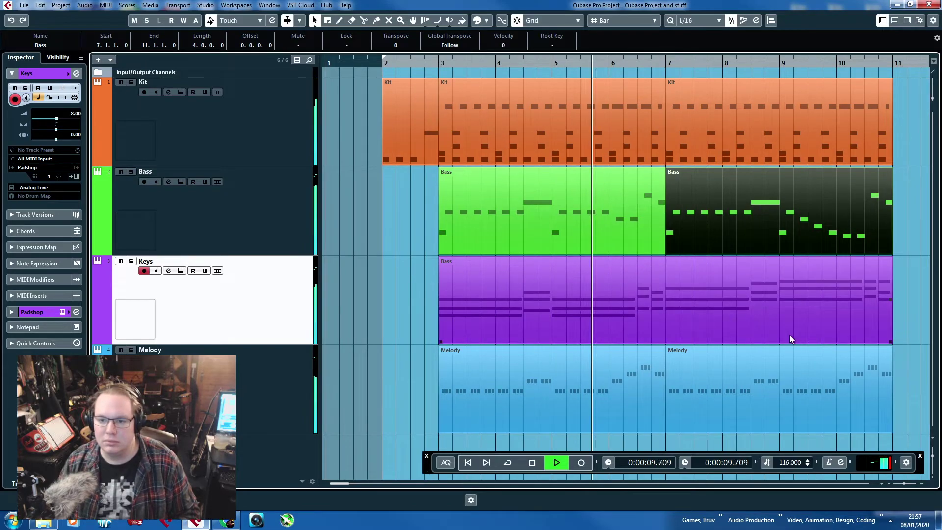
{"action": "left_click_drag", "start_coordinate": [916, 312], "coordinate": [937, 313]}
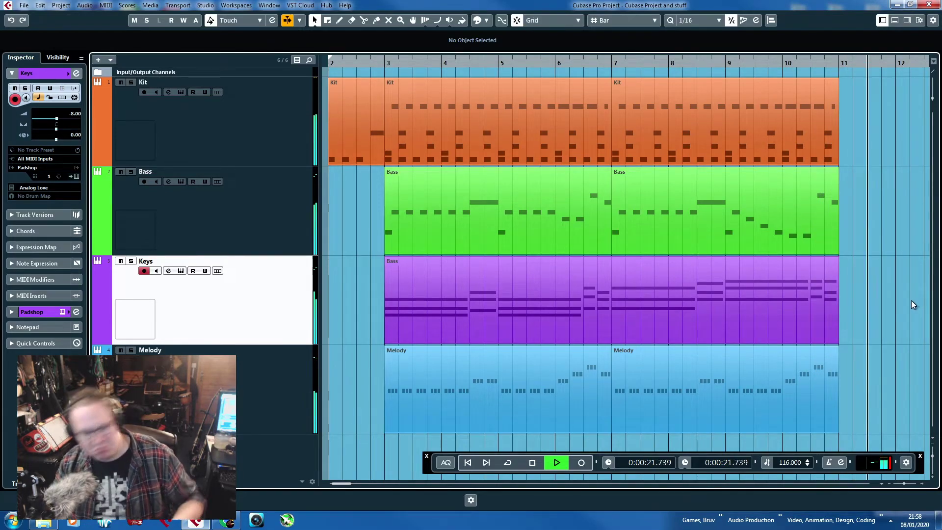
{"action": "key", "text": "space"}
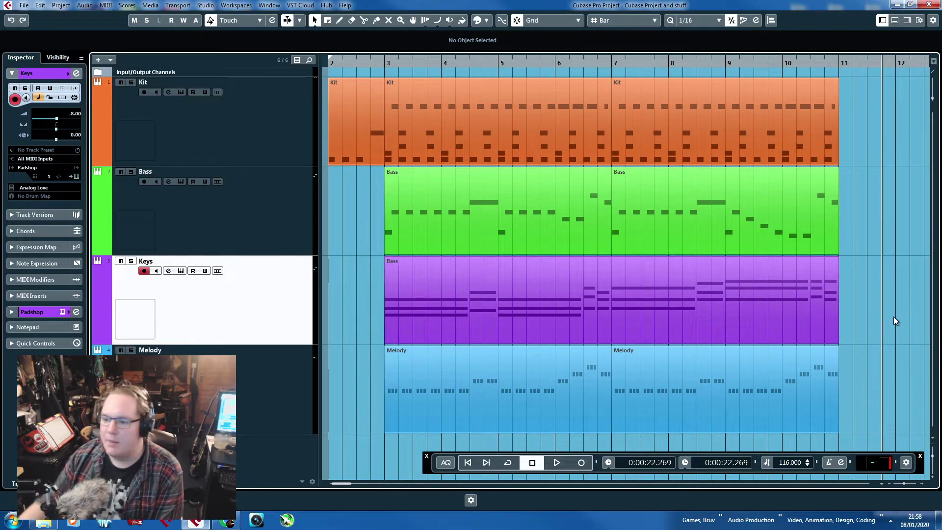
Open the four-bar Kit part at bar 3 in the Key Editor and turn on the editor's solo.
{"action": "scroll", "coordinate": [499, 274], "scroll_direction": "left", "scroll_amount": 2}
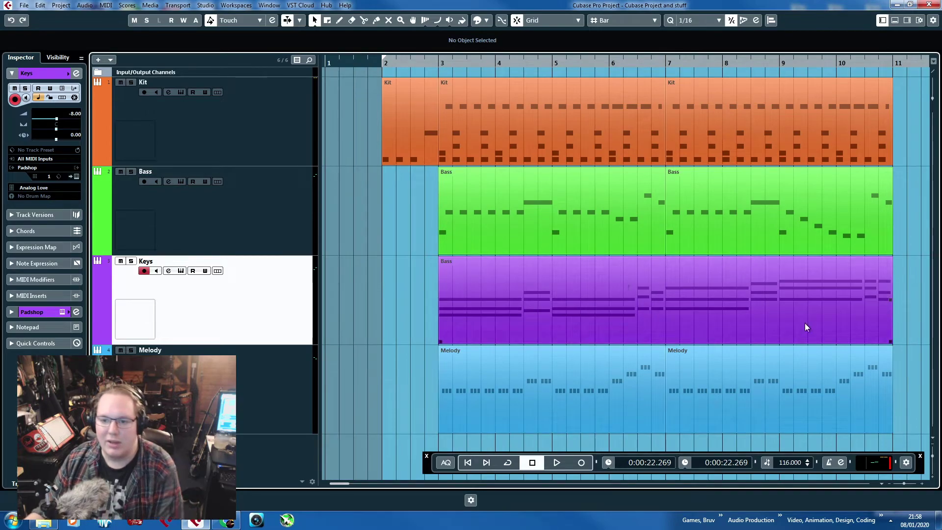
{"action": "scroll", "coordinate": [932, 330], "scroll_direction": "right", "scroll_amount": 1}
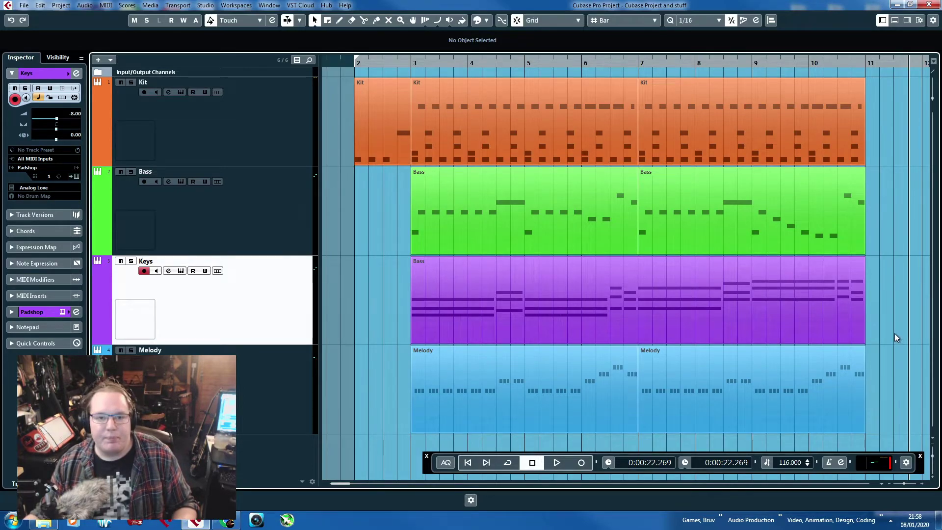
{"action": "left_click", "coordinate": [555, 153]}
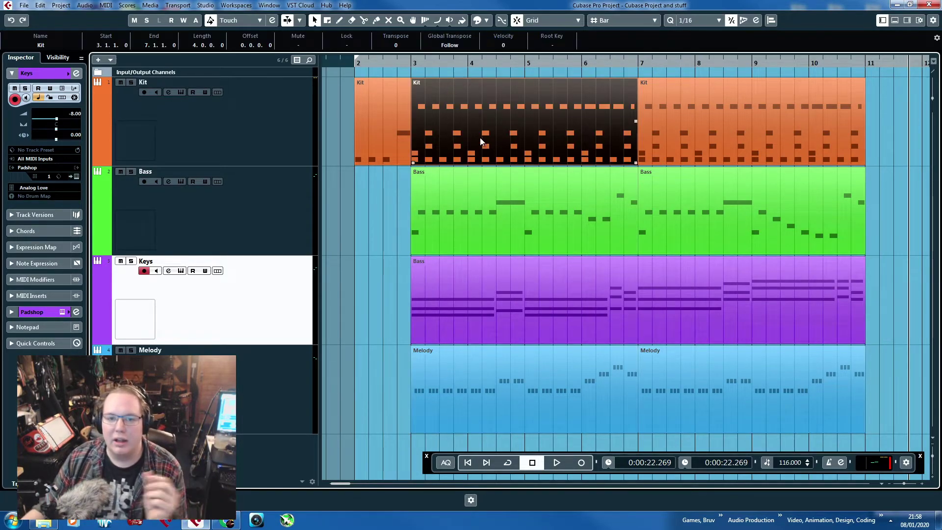
{"action": "left_click", "coordinate": [341, 289]}
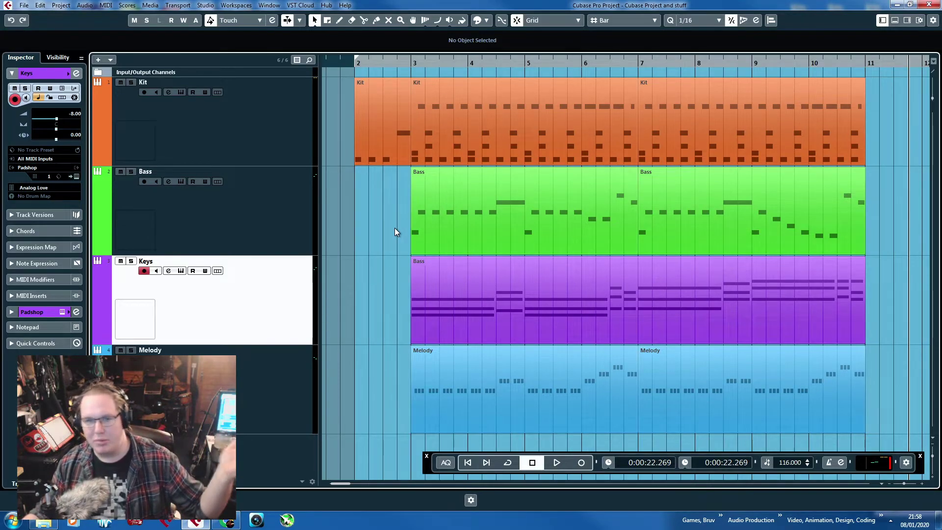
{"action": "left_click", "coordinate": [466, 216]}
{"action": "left_click", "coordinate": [520, 148]}
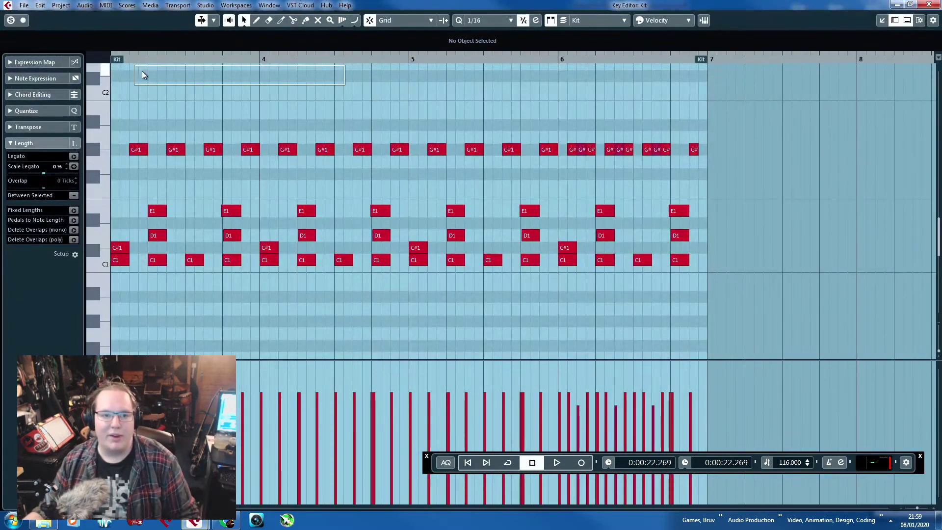
{"action": "scroll", "coordinate": [206, 77], "scroll_direction": "left", "scroll_amount": 3}
{"action": "key", "text": "space"}
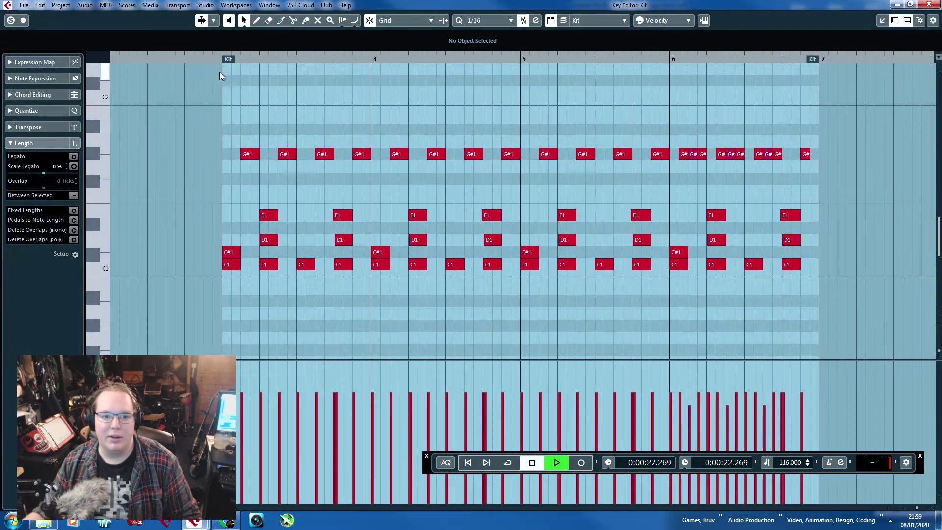
{"action": "key", "text": "space"}
{"action": "scroll", "coordinate": [296, 309], "scroll_direction": "down", "scroll_amount": 6}
{"action": "key", "text": "s"}
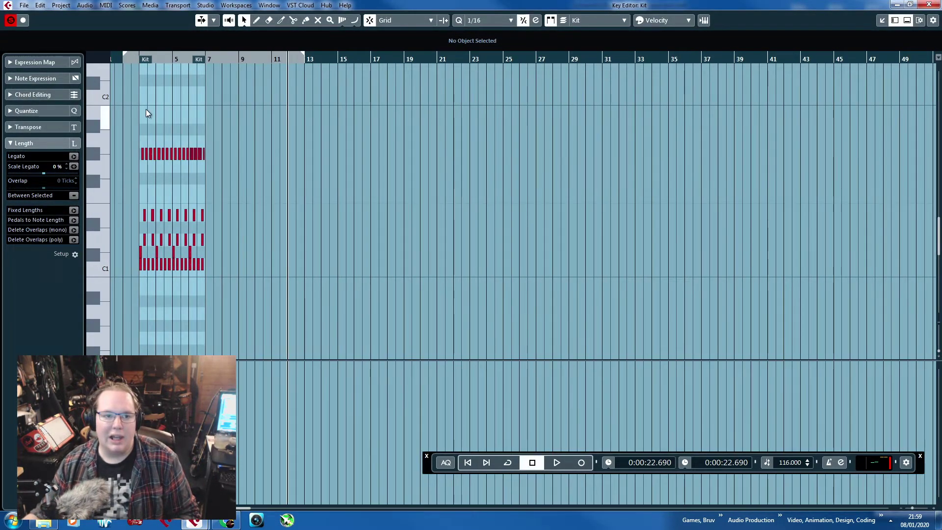
Audition the C1 hits on all four beats of bar 3 in the Kit part.
{"action": "scroll", "coordinate": [146, 117], "scroll_direction": "up", "scroll_amount": 6}
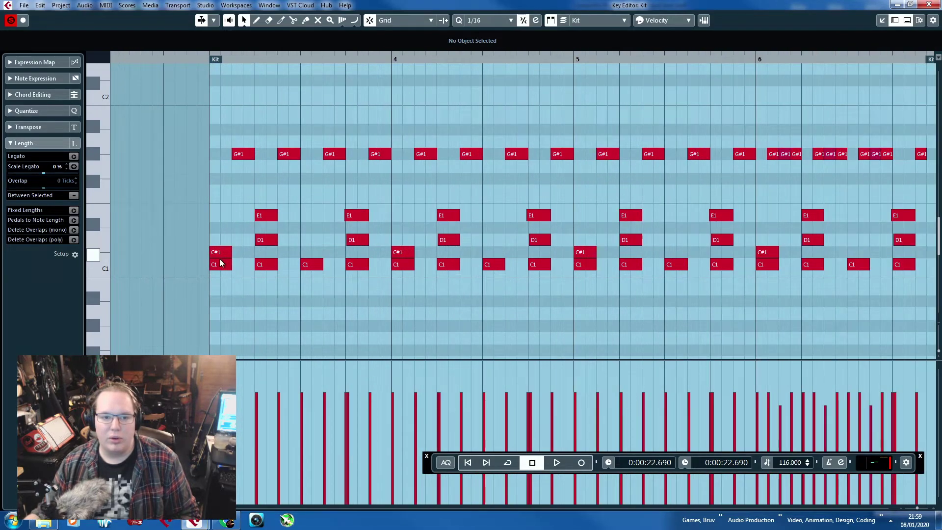
{"action": "left_click", "coordinate": [220, 265]}
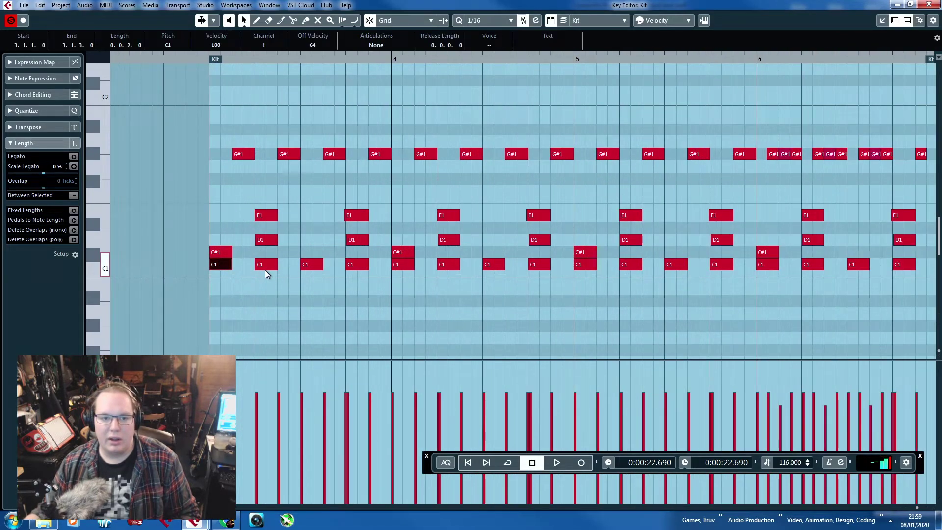
{"action": "left_click", "coordinate": [266, 268]}
{"action": "left_click", "coordinate": [302, 272]}
{"action": "left_click", "coordinate": [313, 266]}
{"action": "left_click", "coordinate": [357, 269]}
{"action": "left_click", "coordinate": [370, 301]}
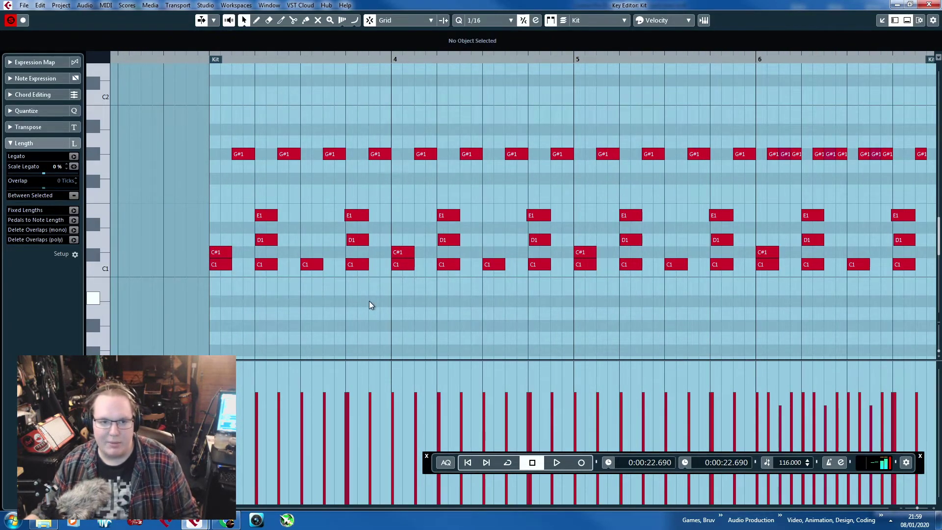
Audition the C#1 hit on beat 1 and the E1 hits on beats 2 and 4 of bar 3.
{"action": "left_click", "coordinate": [228, 250]}
{"action": "left_click", "coordinate": [227, 236]}
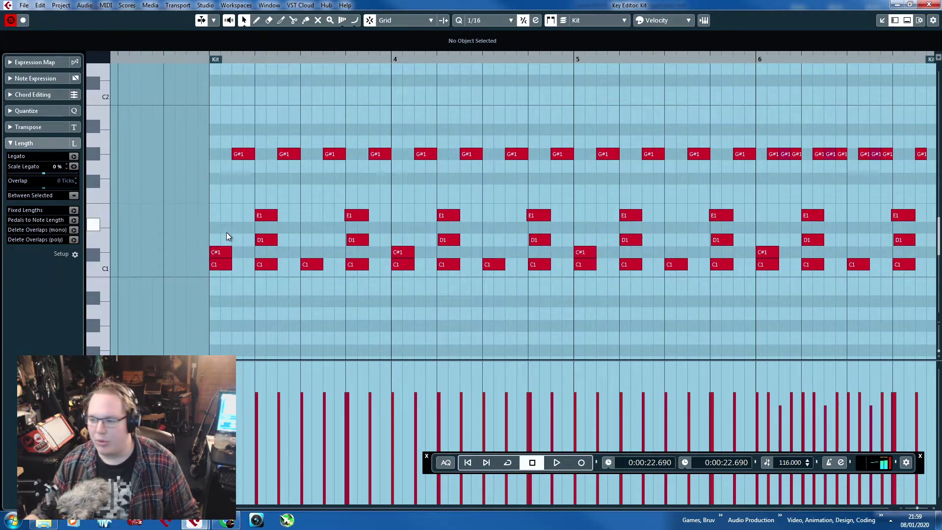
{"action": "left_click", "coordinate": [216, 255]}
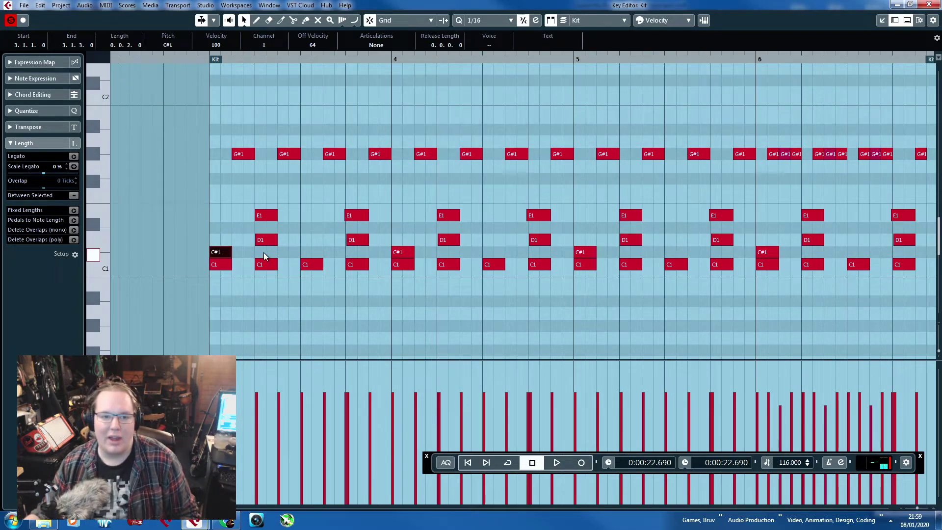
{"action": "left_click", "coordinate": [261, 216]}
{"action": "left_click", "coordinate": [351, 219]}
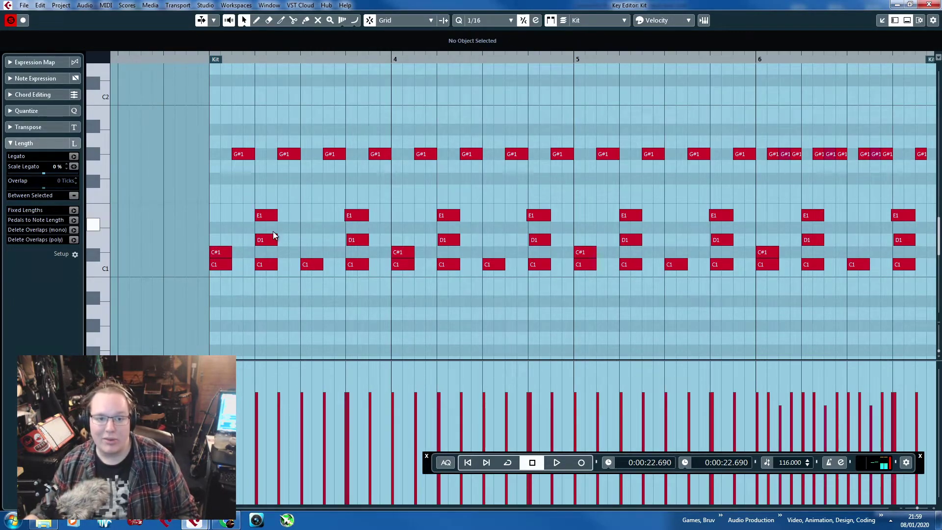
Examine the timing of the D1 and E1 hits on beat 4 of bar 3, and check the E1 on beat 2.
{"action": "scroll", "coordinate": [307, 235], "scroll_direction": "up", "scroll_amount": 2}
{"action": "left_click", "coordinate": [426, 240]}
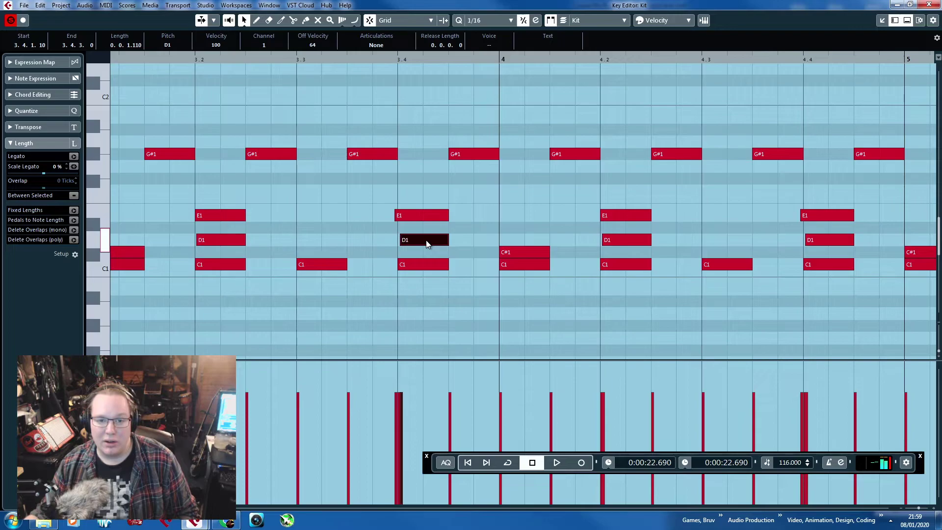
{"action": "left_click", "coordinate": [415, 215]}
{"action": "scroll", "coordinate": [328, 245], "scroll_direction": "down", "scroll_amount": 2}
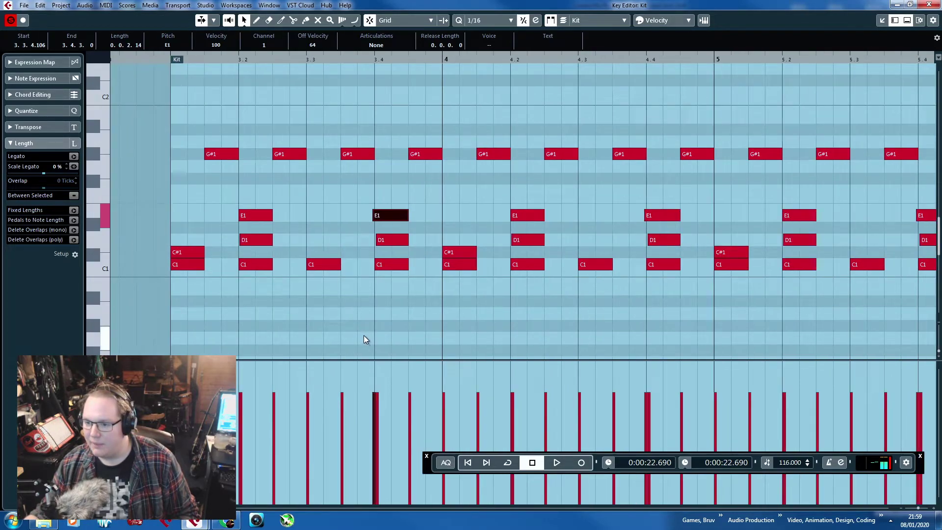
{"action": "left_click", "coordinate": [363, 335]}
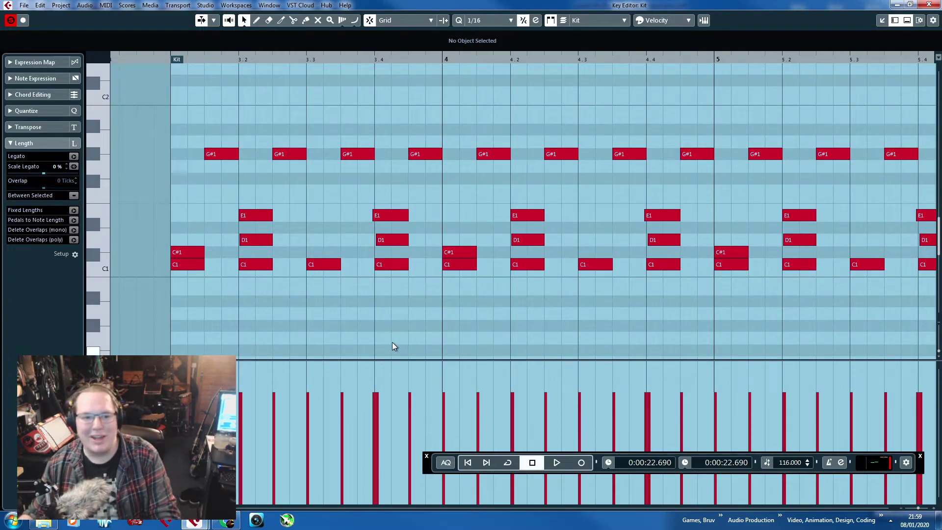
{"action": "left_click", "coordinate": [264, 215]}
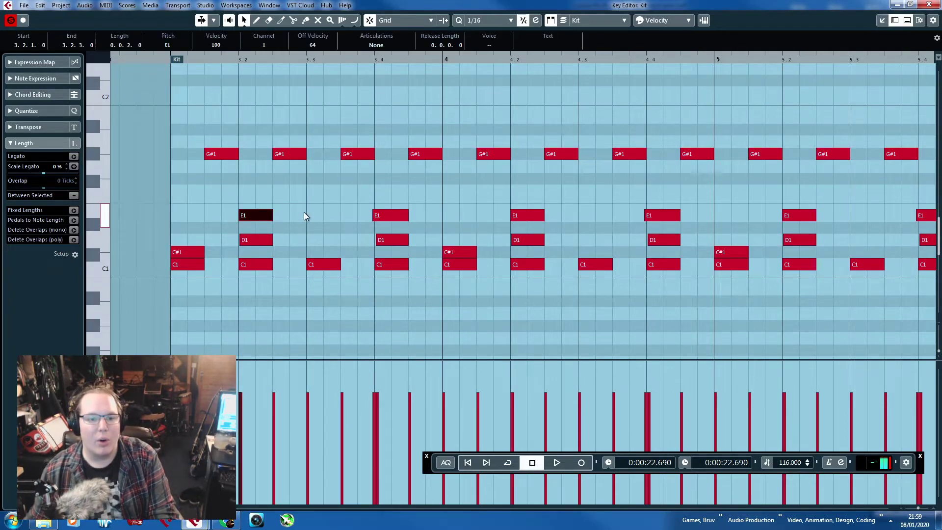
Deselect the note and play the start of the Kit part from just before bar 3.
{"action": "left_click", "coordinate": [354, 193]}
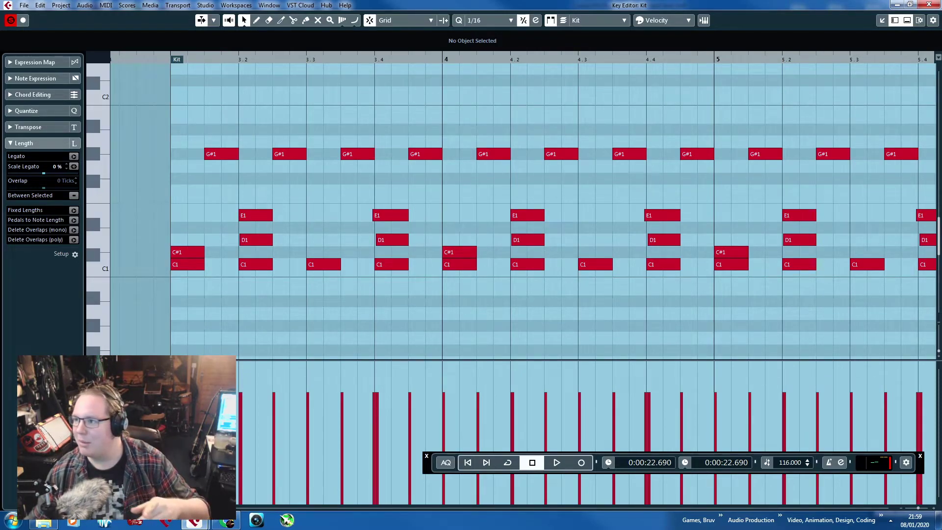
{"action": "key", "text": "F2"}
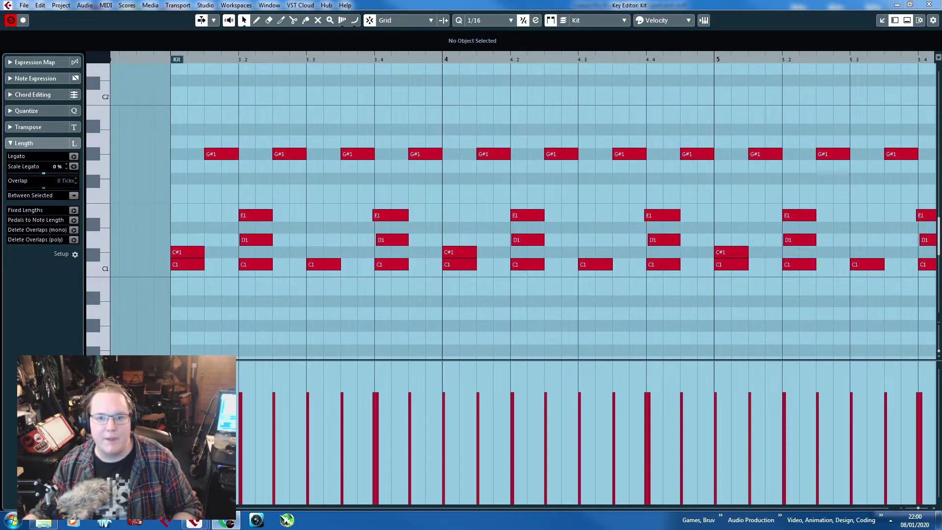
{"action": "left_click", "coordinate": [311, 107]}
{"action": "scroll", "coordinate": [314, 105], "scroll_direction": "down", "scroll_amount": 3}
{"action": "scroll", "coordinate": [447, 192], "scroll_direction": "up", "scroll_amount": 1}
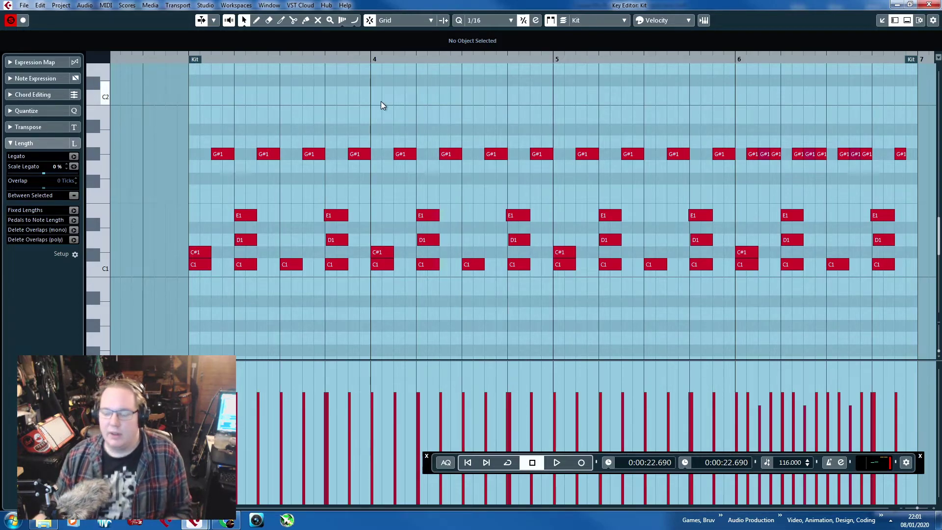
{"action": "left_click", "coordinate": [177, 61]}
{"action": "key", "text": "g"}
{"action": "key", "text": "g"}
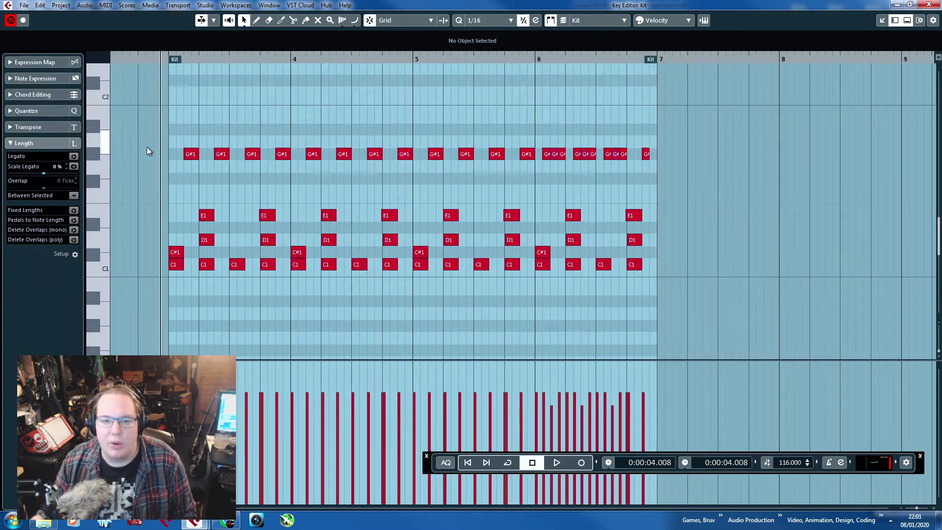
{"action": "key", "text": "h"}
{"action": "key", "text": "space"}
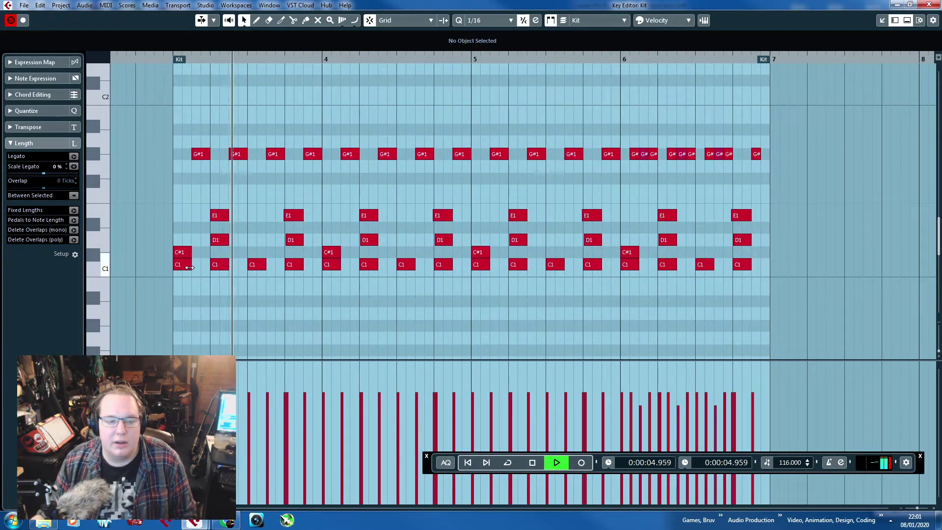
{"action": "key", "text": "space"}
Review the C1, C#1, D1 and E1 rows of the Kit part, auditioning the D1 and E1 on beat 2 of bar 3.
{"action": "left_click_drag", "start_coordinate": [158, 279], "coordinate": [780, 352]}
{"action": "left_click", "coordinate": [629, 253]}
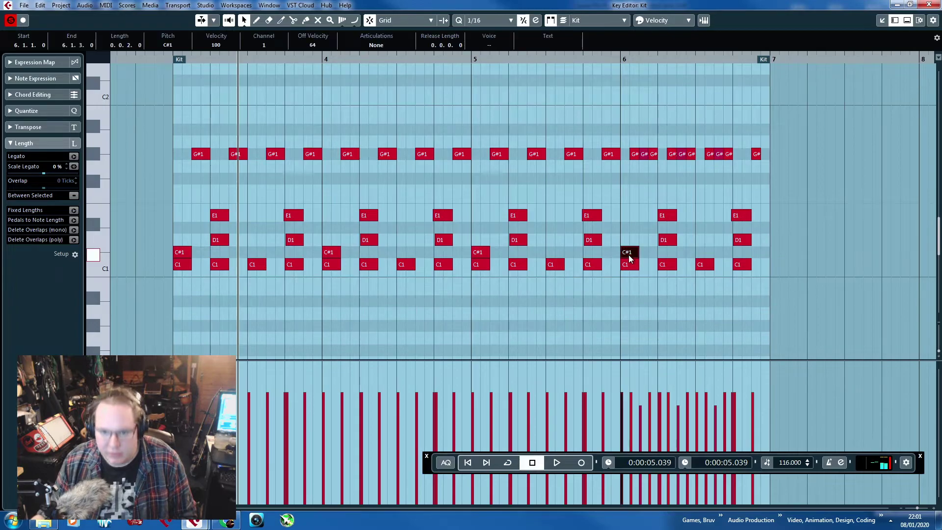
{"action": "left_click_drag", "start_coordinate": [183, 186], "coordinate": [796, 228]}
{"action": "left_click_drag", "start_coordinate": [792, 209], "coordinate": [215, 219]}
{"action": "left_click", "coordinate": [217, 240]}
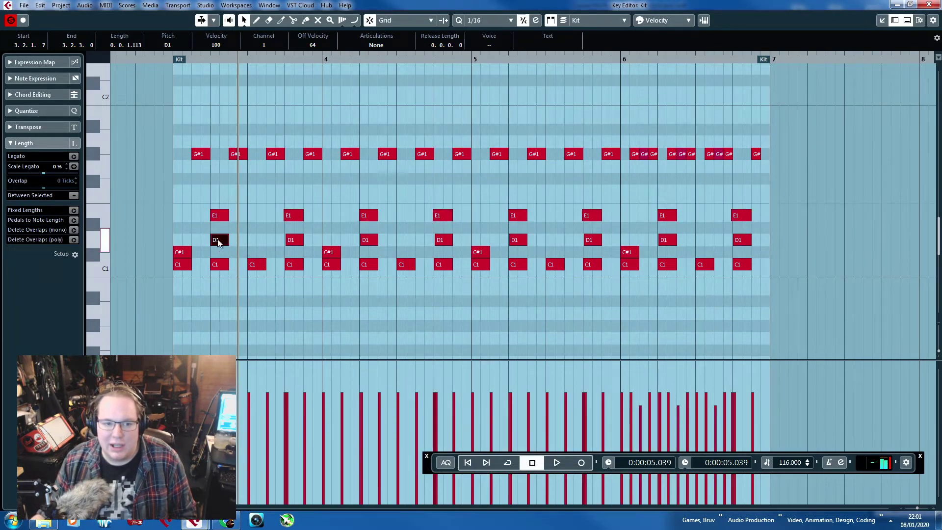
{"action": "left_click", "coordinate": [219, 216]}
{"action": "left_click", "coordinate": [260, 211]}
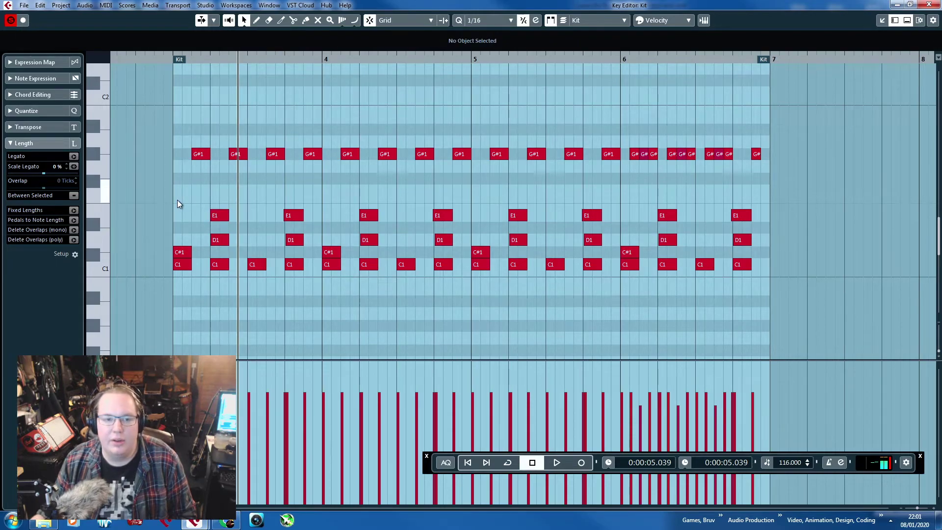
On beat 4 of bar 5, start the D1 slightly before the beat and the E1 slightly after it, at 5.4.1.7.
{"action": "key", "text": "h"}
{"action": "key", "text": "h"}
{"action": "key", "text": "h"}
{"action": "key", "text": "h"}
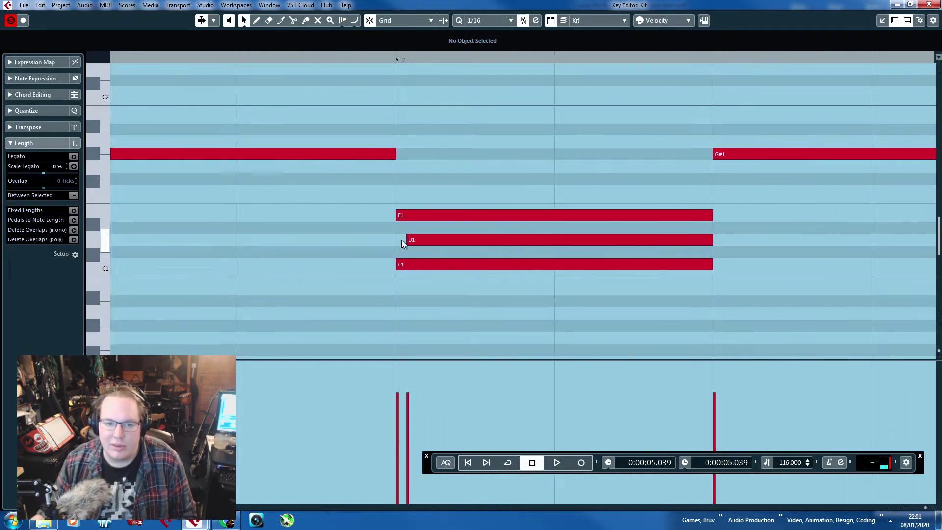
{"action": "scroll", "coordinate": [401, 244], "scroll_direction": "down", "scroll_amount": 6, "text": "ctrl"}
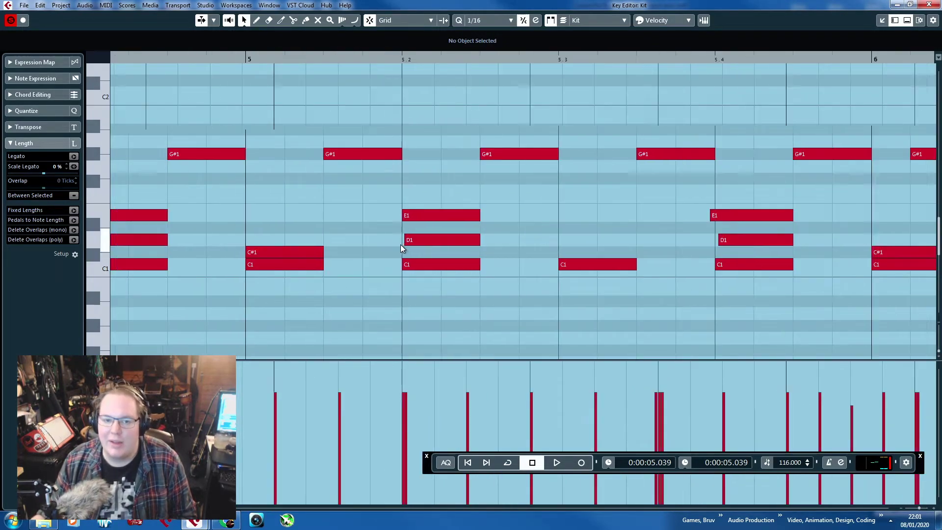
{"action": "scroll", "coordinate": [463, 237], "scroll_direction": "up", "scroll_amount": 5, "text": "ctrl"}
{"action": "scroll", "coordinate": [467, 246], "scroll_direction": "down", "scroll_amount": 3, "text": "ctrl"}
{"action": "scroll", "coordinate": [467, 245], "scroll_direction": "up", "scroll_amount": 3, "text": "ctrl"}
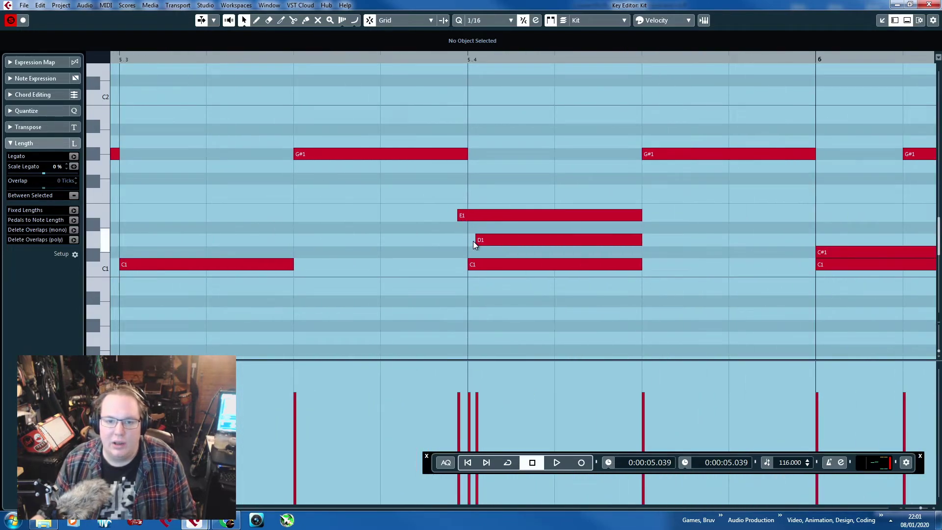
{"action": "left_click_drag", "start_coordinate": [476, 240], "coordinate": [473, 215]}
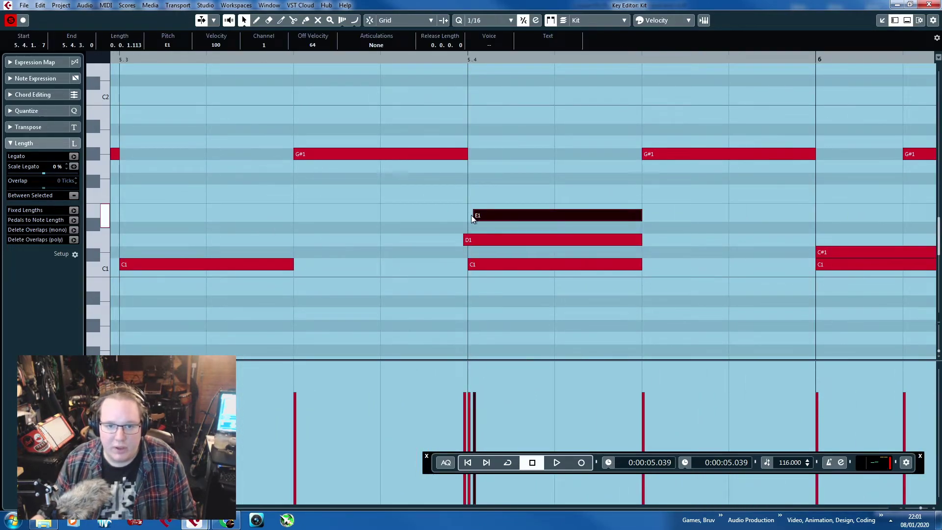
In bar 6, start the beat 2 D1 at 6.1.4.114 with its E1 just late, and the beat 4 E1 at 6.3.4.116 with its D1 just late.
{"action": "scroll", "coordinate": [473, 215], "scroll_direction": "down", "scroll_amount": 3, "text": "ctrl"}
{"action": "scroll", "coordinate": [742, 248], "scroll_direction": "down", "scroll_amount": 1, "text": "ctrl"}
{"action": "scroll", "coordinate": [564, 235], "scroll_direction": "up", "scroll_amount": 3, "text": "ctrl"}
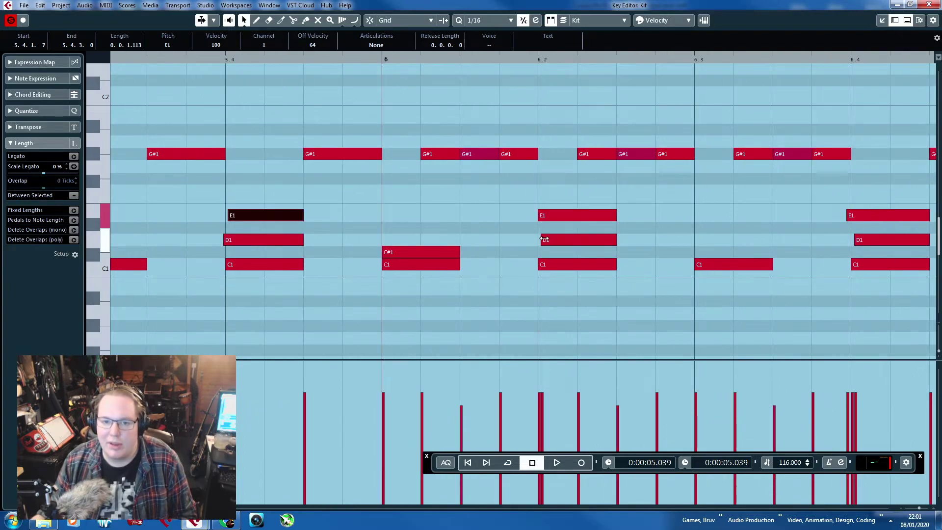
{"action": "left_click_drag", "start_coordinate": [545, 239], "coordinate": [543, 219]}
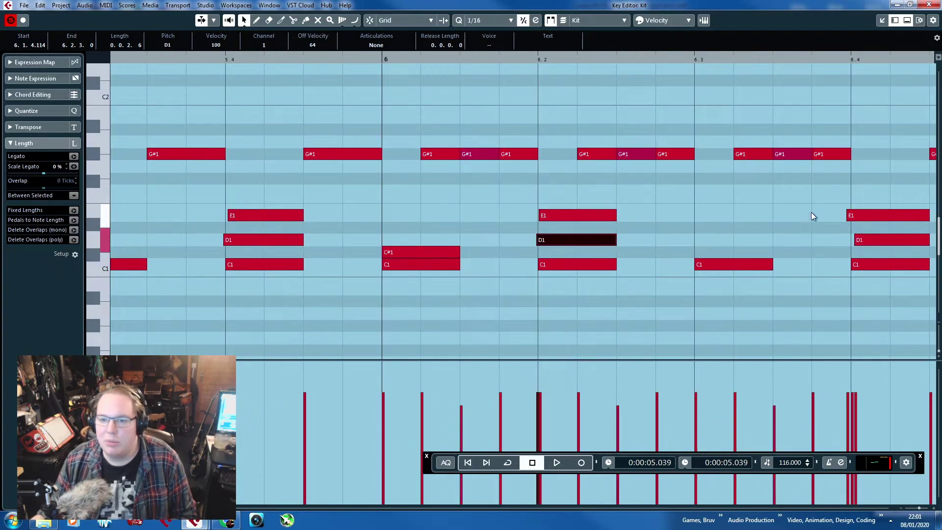
{"action": "left_click_drag", "start_coordinate": [856, 243], "coordinate": [848, 241]}
{"action": "left_click", "coordinate": [864, 216]}
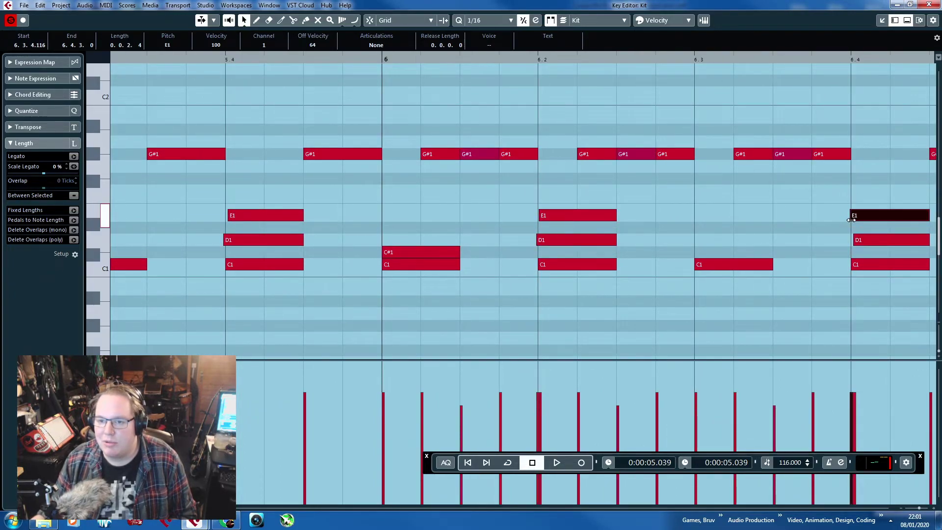
Review the offbeat G#1 row of the Kit part and play bars 3 and 4 to hear it.
{"action": "scroll", "coordinate": [834, 243], "scroll_direction": "down", "scroll_amount": 3}
{"action": "scroll", "coordinate": [833, 243], "scroll_direction": "down", "scroll_amount": 3}
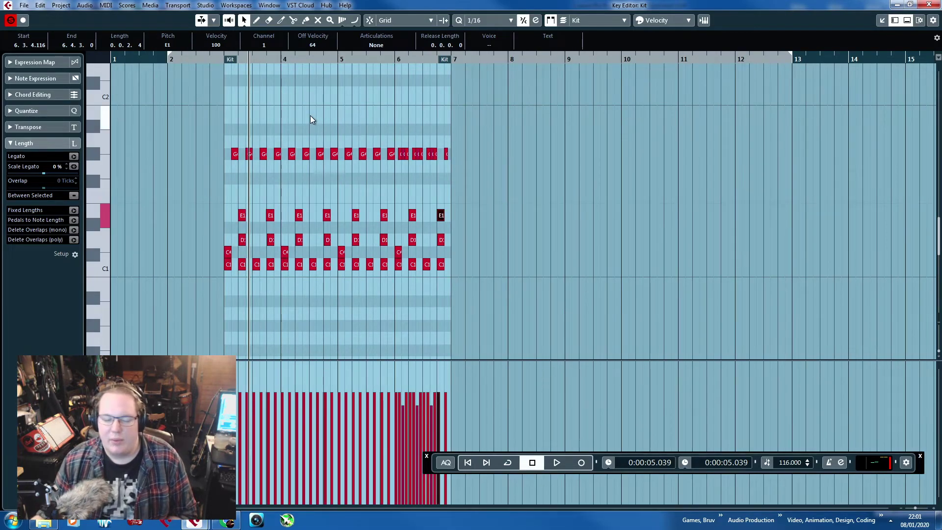
{"action": "scroll", "coordinate": [222, 132], "scroll_direction": "up", "scroll_amount": 3}
{"action": "left_click_drag", "start_coordinate": [207, 125], "coordinate": [564, 168]}
{"action": "left_click", "coordinate": [276, 95]}
{"action": "key", "text": "space"}
{"action": "scroll", "coordinate": [276, 107], "scroll_direction": "up", "scroll_amount": 3}
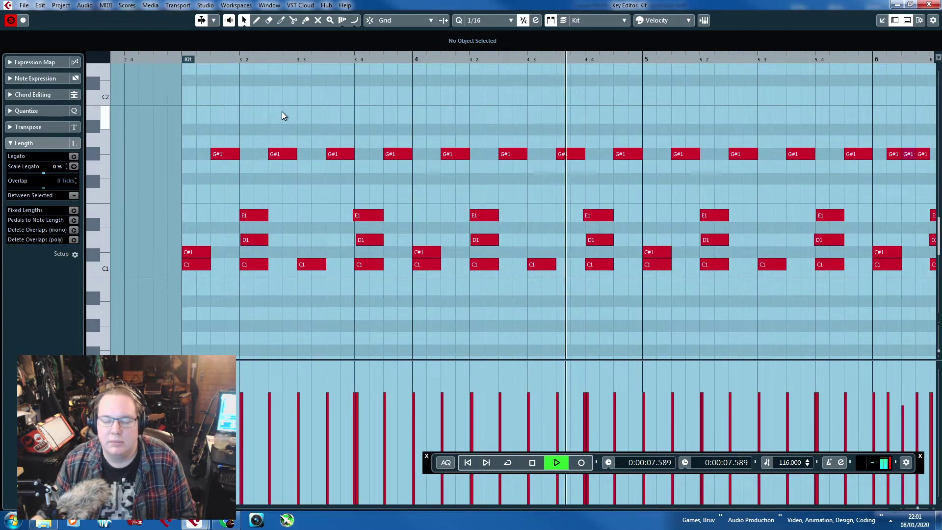
{"action": "key", "text": "space"}
Play bar 6 of the Kit part to hear its faster G#1 fill.
{"action": "scroll", "coordinate": [748, 119], "scroll_direction": "down", "scroll_amount": 4}
{"action": "scroll", "coordinate": [679, 167], "scroll_direction": "up", "scroll_amount": 5}
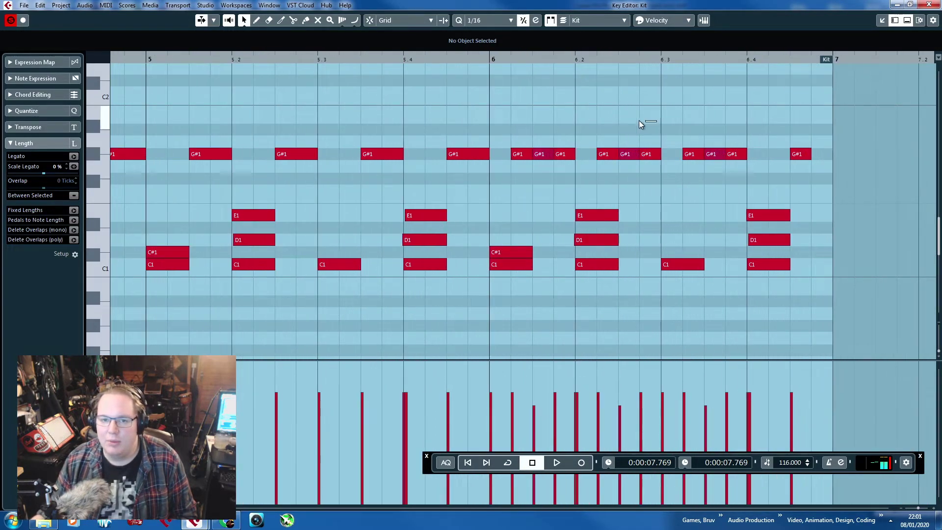
{"action": "left_click", "coordinate": [483, 61]}
{"action": "key", "text": "space"}
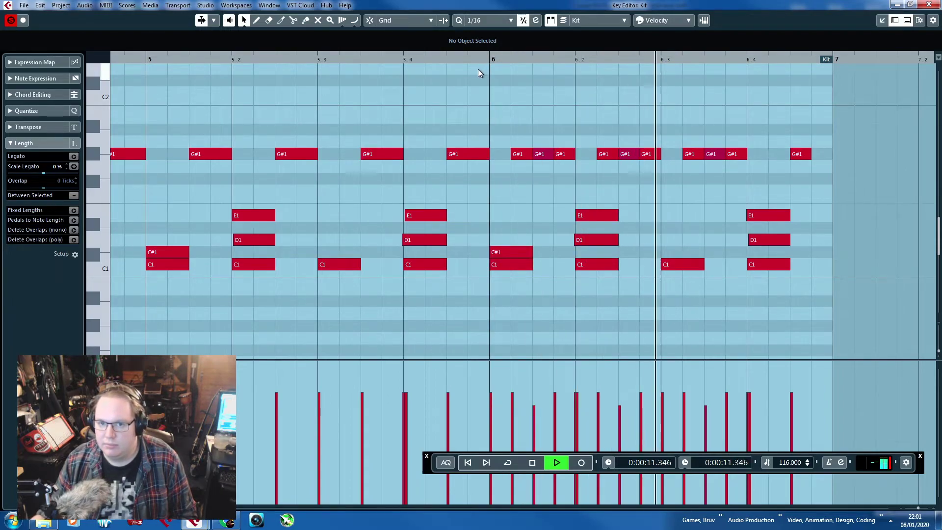
{"action": "key", "text": "space"}
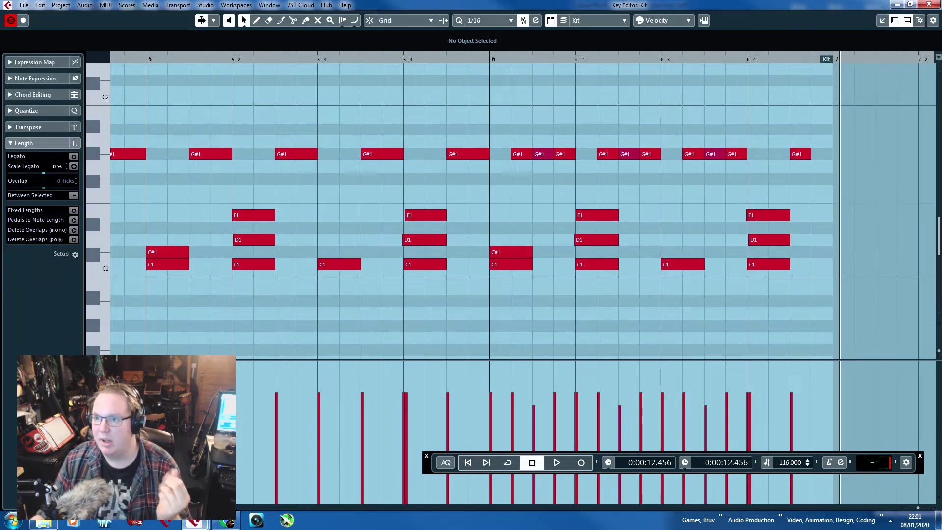
Close the Kit editor and open the Bass part at bar 3 in the Key Editor.
{"action": "key", "text": "F2"}
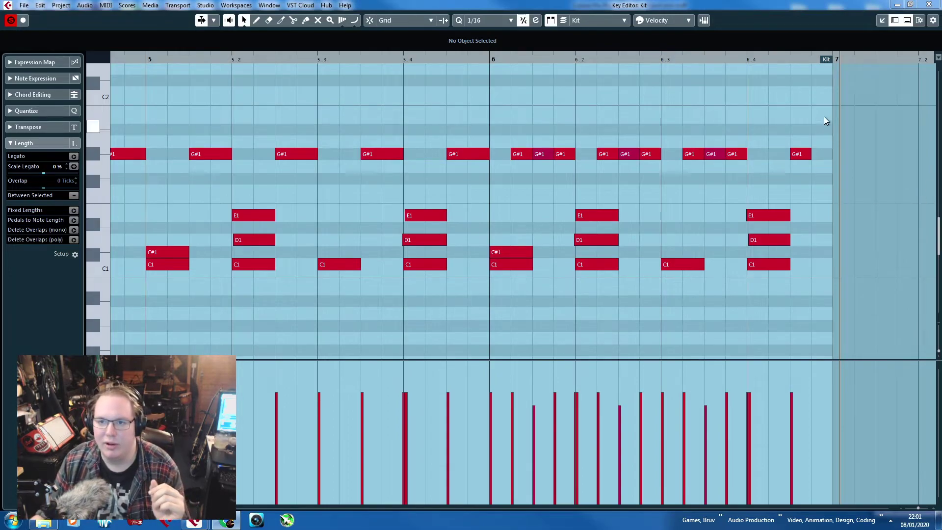
{"action": "key", "text": "F2"}
{"action": "key", "text": "ctrl+w"}
{"action": "left_click", "coordinate": [469, 237]}
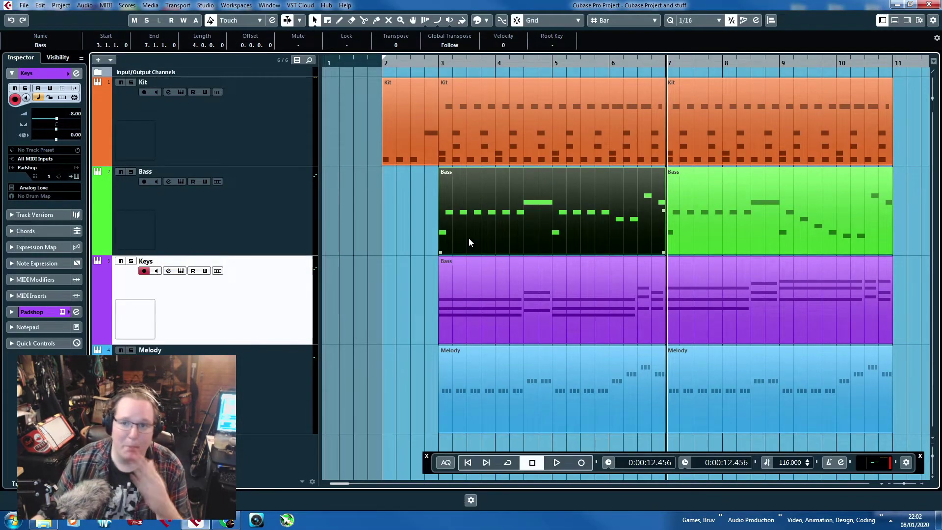
{"action": "double_click", "coordinate": [470, 231]}
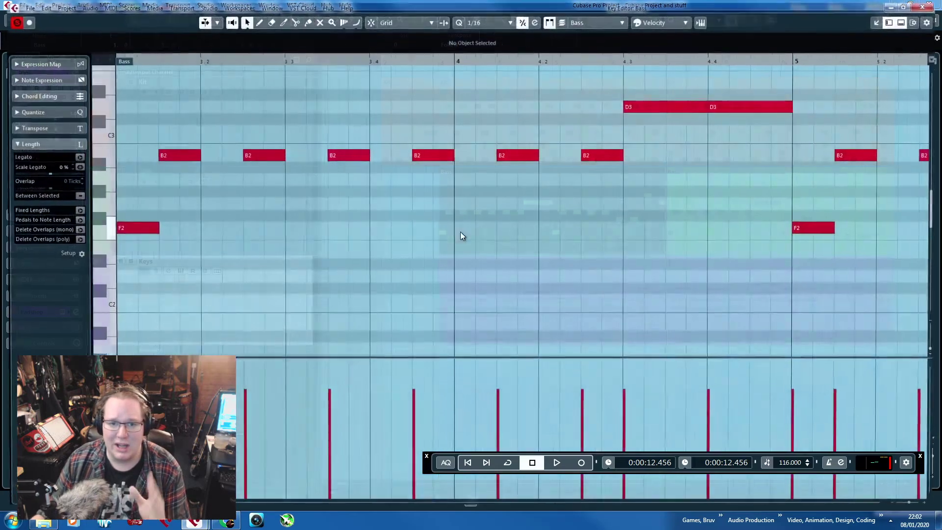
Play the Bass part from bar 3 up to the D3 notes in bar 4.
{"action": "scroll", "coordinate": [440, 281], "scroll_direction": "down", "scroll_amount": 3}
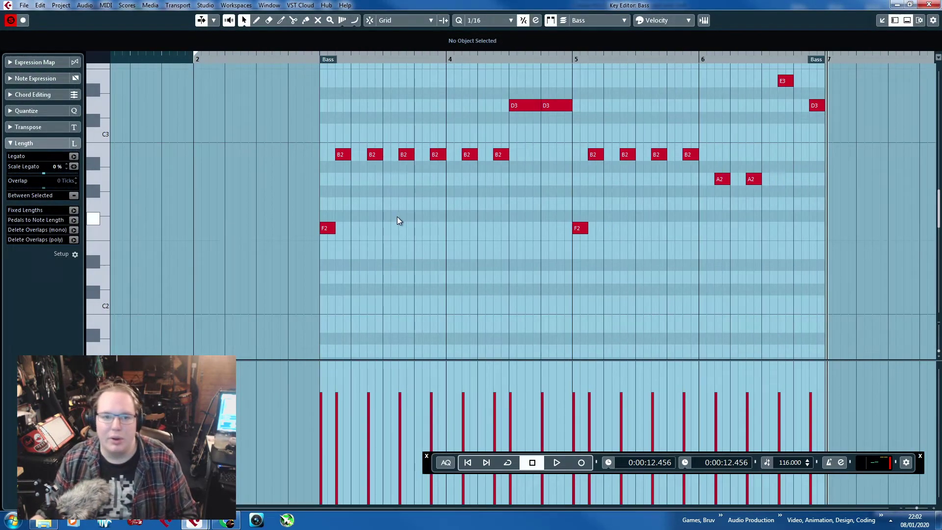
{"action": "scroll", "coordinate": [378, 228], "scroll_direction": "up", "scroll_amount": 3}
{"action": "left_click_drag", "start_coordinate": [347, 56], "coordinate": [322, 56]}
{"action": "key", "text": "space"}
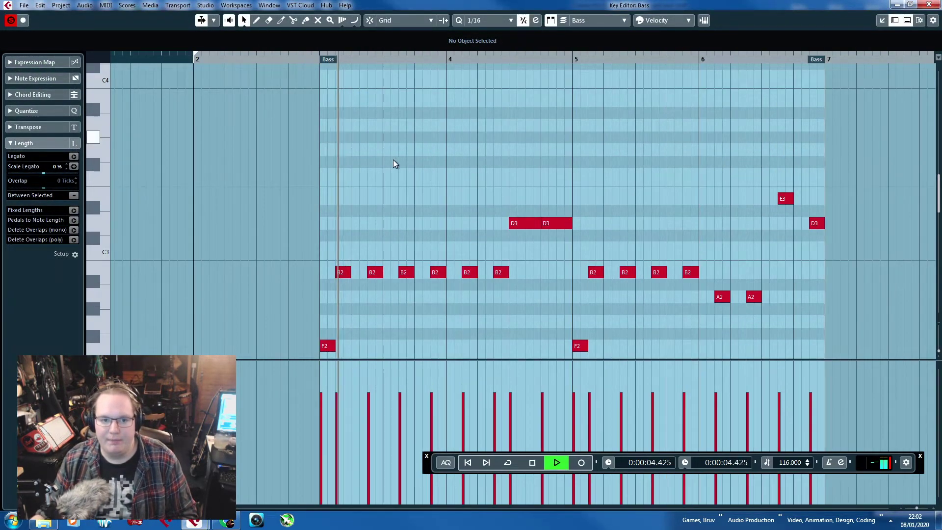
{"action": "scroll", "coordinate": [397, 168], "scroll_direction": "up", "scroll_amount": 3}
{"action": "scroll", "coordinate": [397, 169], "scroll_direction": "down", "scroll_amount": 3}
{"action": "scroll", "coordinate": [408, 175], "scroll_direction": "up", "scroll_amount": 3}
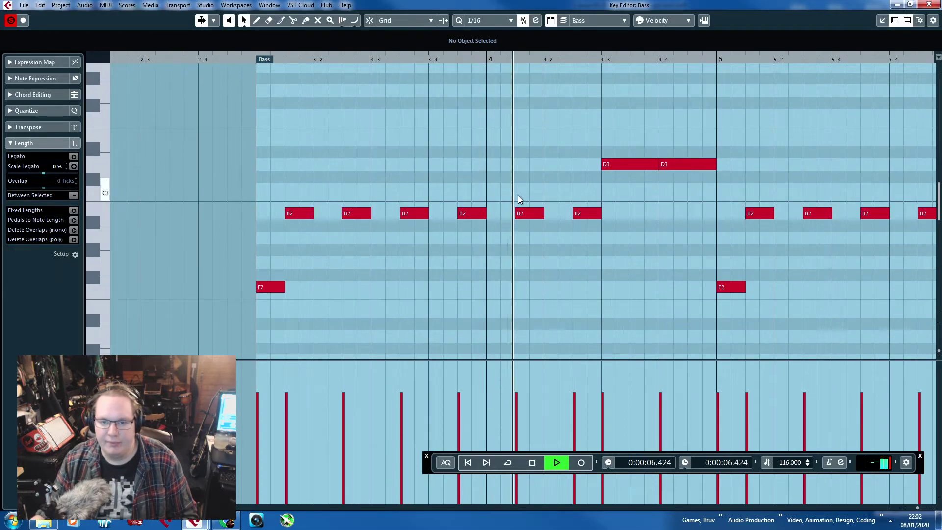
{"action": "key", "text": "space"}
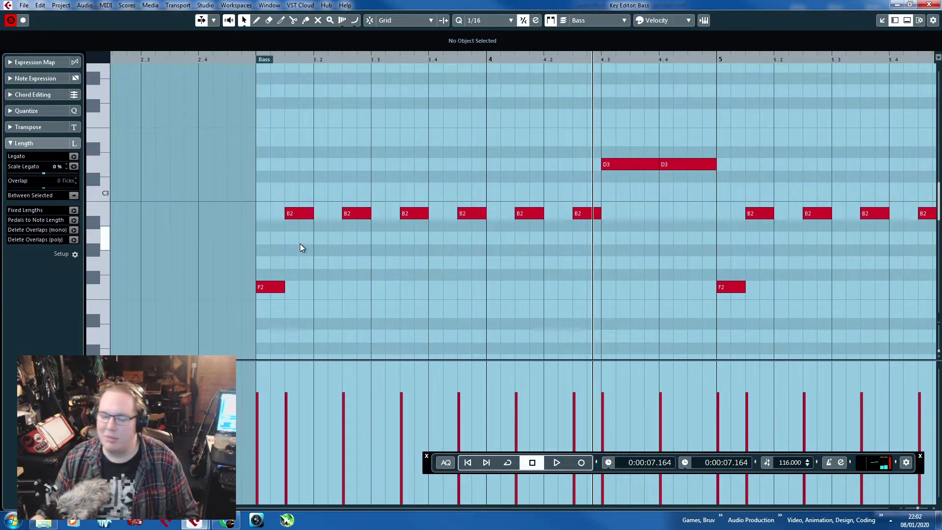
Replay the opening F2 and offbeat B2 notes of the Bass part from just before bar 3.
{"action": "left_click", "coordinate": [247, 61]}
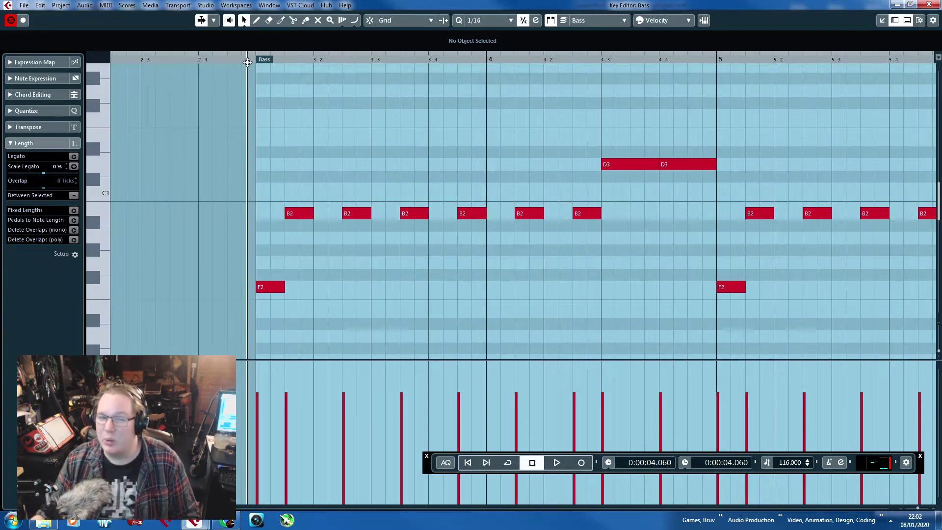
{"action": "key", "text": "space"}
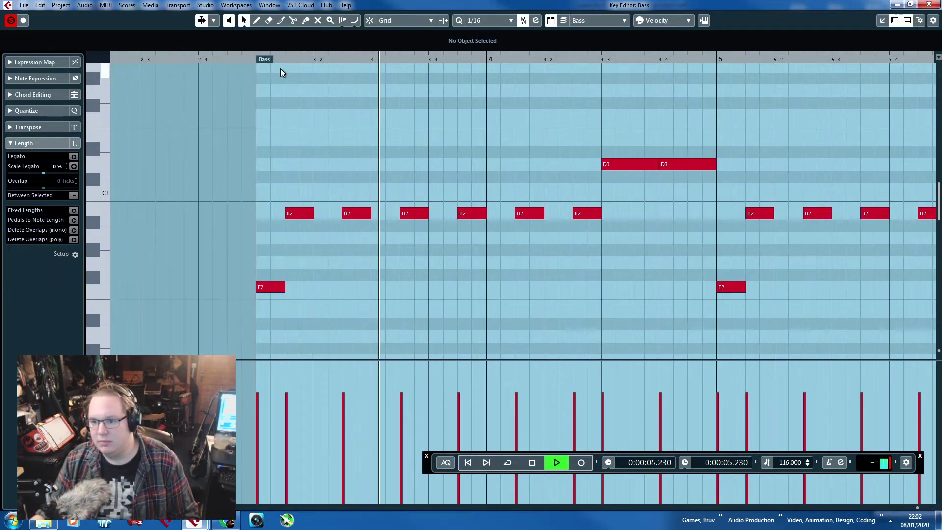
{"action": "key", "text": "space"}
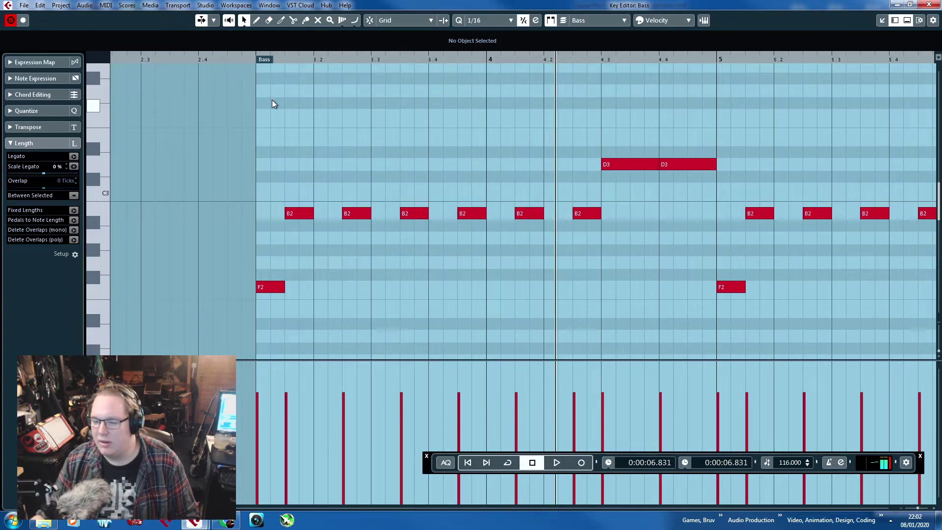
{"action": "key", "text": "g"}
{"action": "key", "text": "space"}
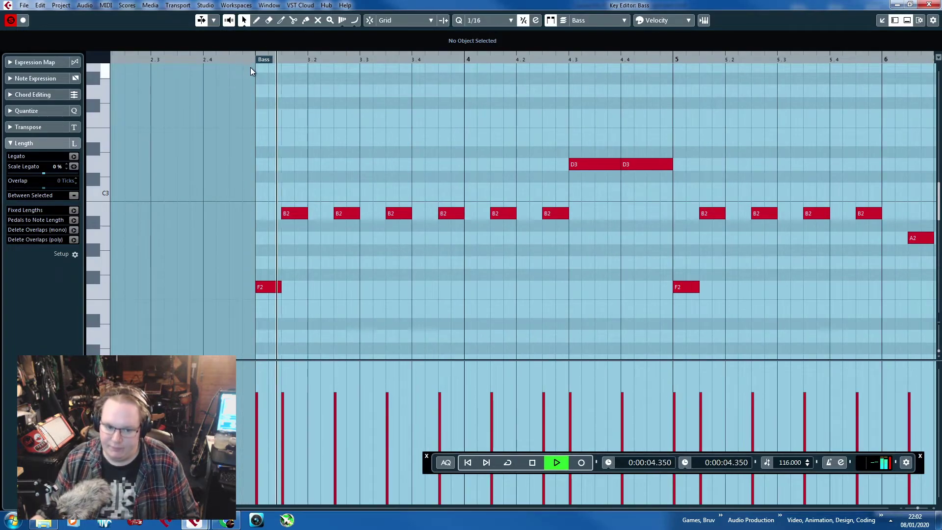
{"action": "key", "text": "space"}
{"action": "key", "text": "g"}
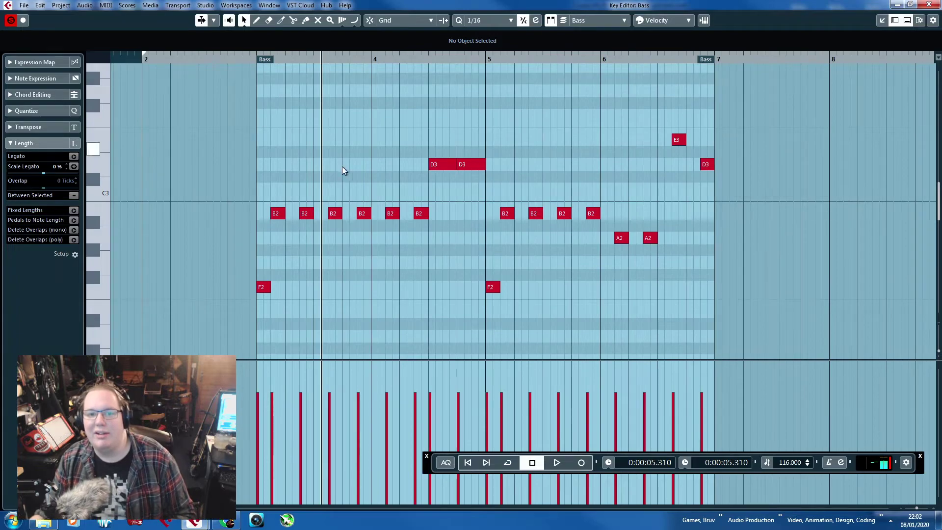
{"action": "key", "text": "h"}
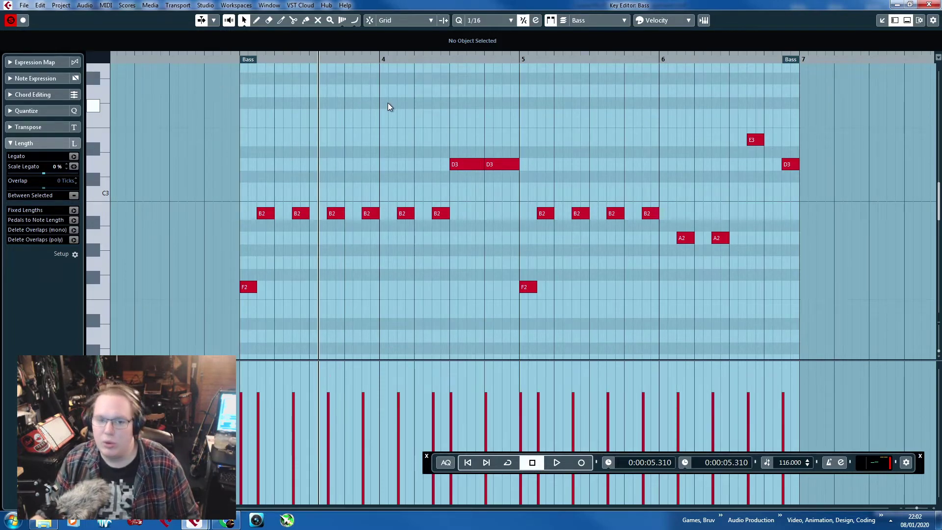
Audition the B2 notes on the offbeats of beats 1 and 2 in bar 4 of the Bass part.
{"action": "left_click", "coordinate": [404, 213]}
{"action": "left_click", "coordinate": [435, 216]}
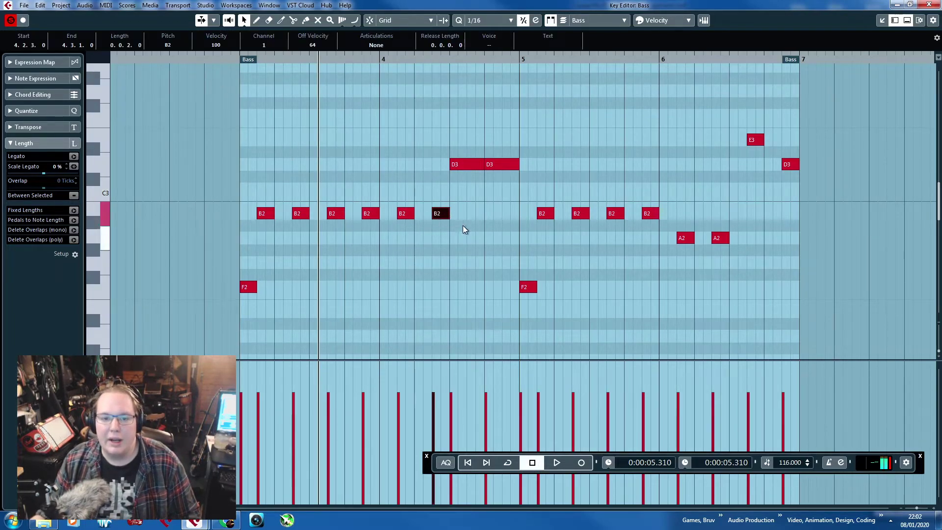
{"action": "mouse_move", "coordinate": [443, 213]}
{"action": "left_mouse_down"}
{"action": "mouse_move", "coordinate": [443, 166]}
{"action": "mouse_move", "coordinate": [445, 220]}
{"action": "mouse_move", "coordinate": [443, 213]}
{"action": "left_mouse_up"}
{"action": "key", "text": "j"}
{"action": "left_click", "coordinate": [456, 247]}
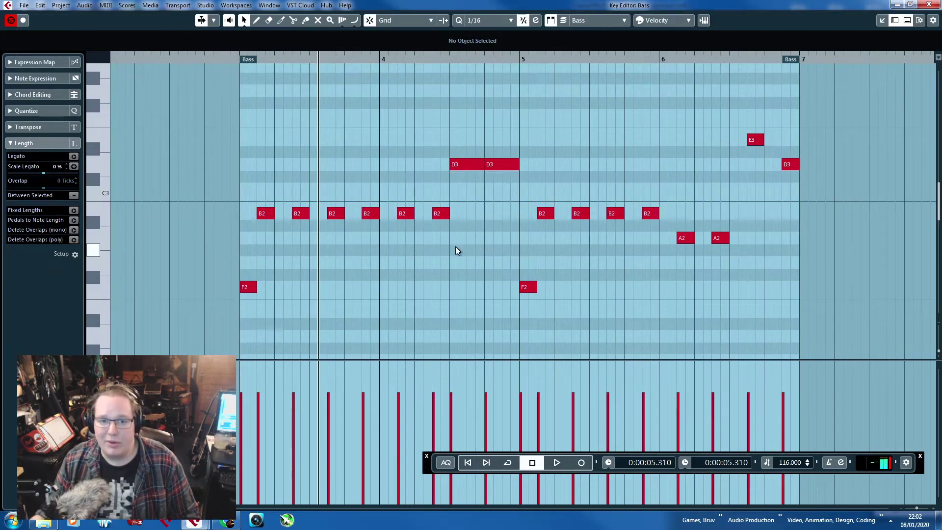
Play the long D3 notes in the second half of bar 4 of the Bass part.
{"action": "scroll", "coordinate": [456, 247], "scroll_direction": "up", "scroll_amount": 3}
{"action": "scroll", "coordinate": [462, 250], "scroll_direction": "down", "scroll_amount": 2}
{"action": "left_click", "coordinate": [400, 61]}
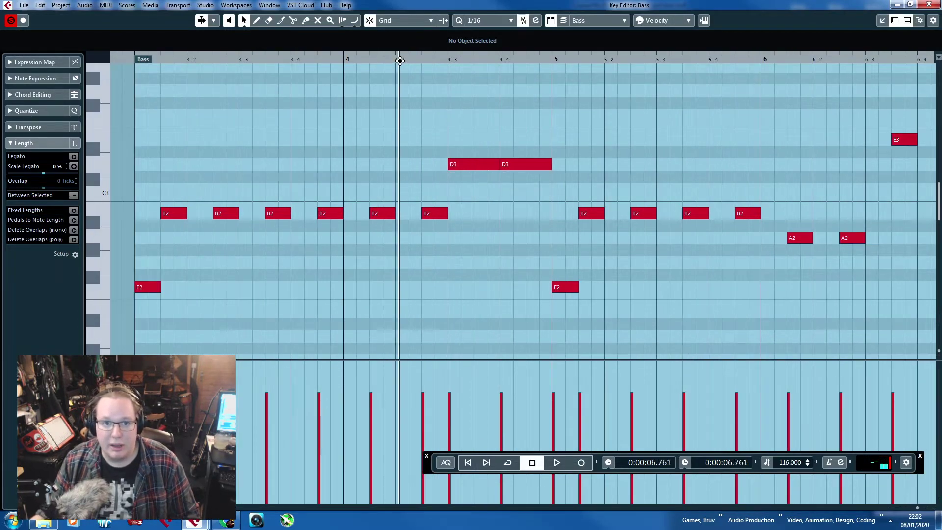
{"action": "key", "text": "space"}
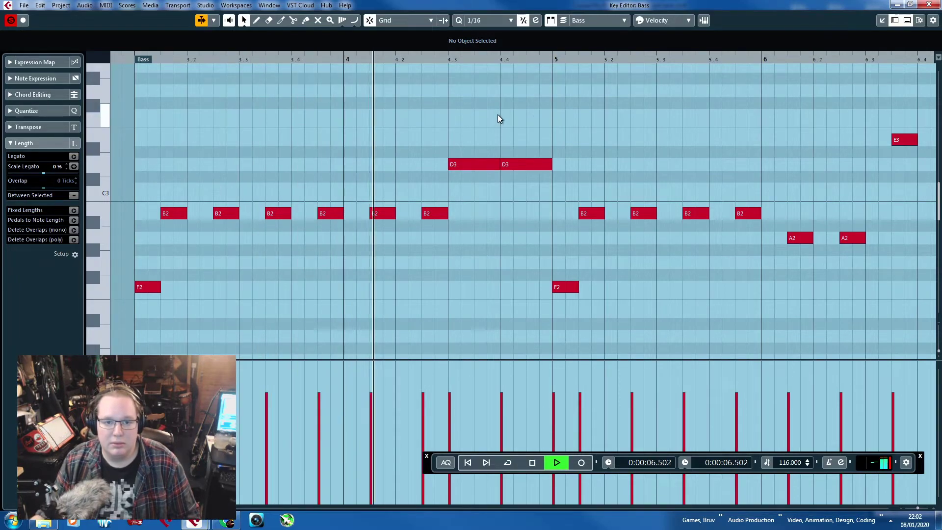
{"action": "key", "text": "space"}
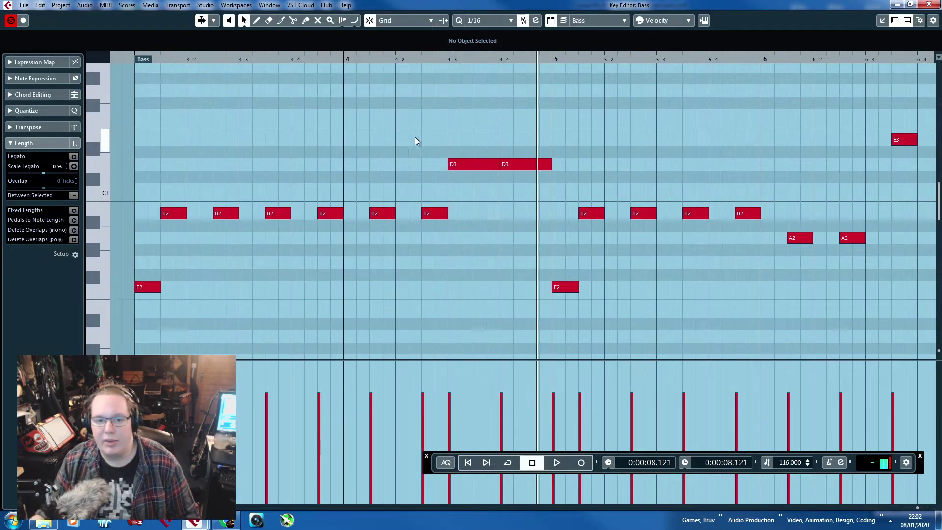
Highlight the two A2 notes in bar 6 and play the Bass part from beat 3 of bar 5 through them.
{"action": "left_click_drag", "start_coordinate": [450, 143], "coordinate": [450, 143]}
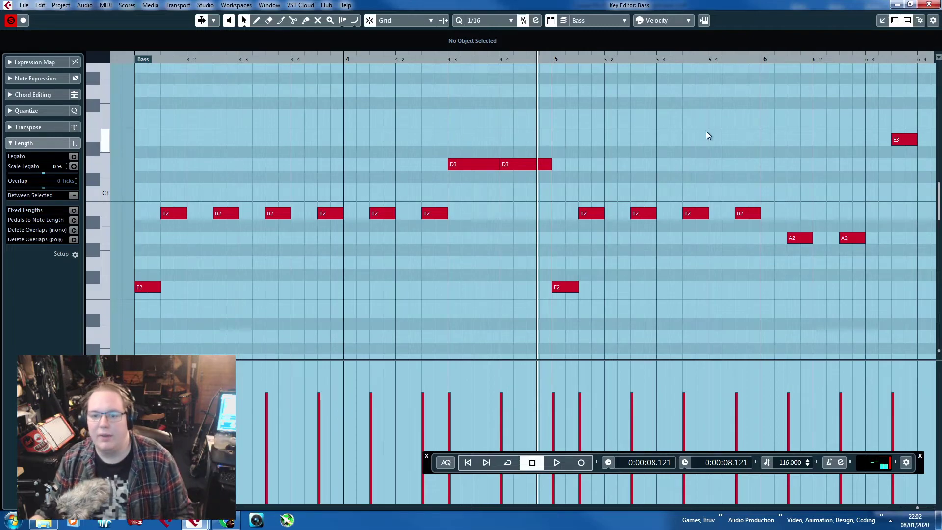
{"action": "left_click_drag", "start_coordinate": [731, 117], "coordinate": [859, 88]}
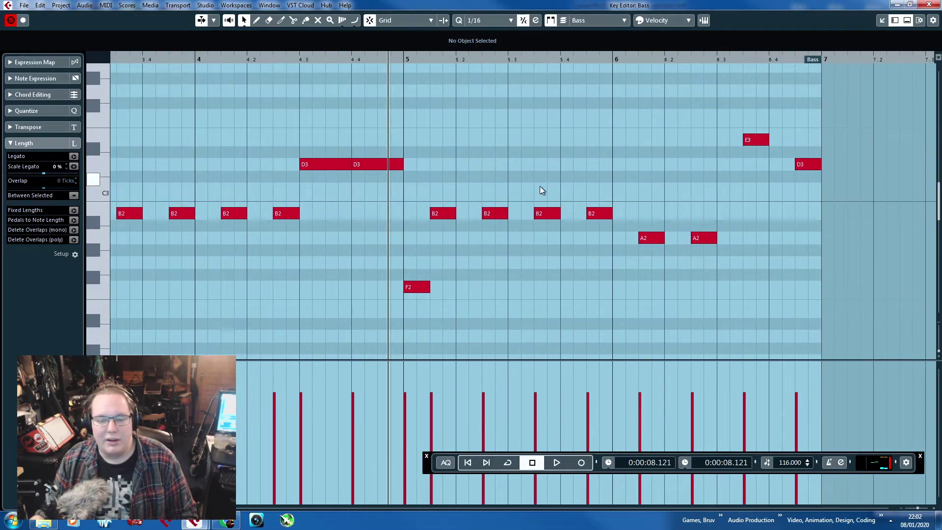
{"action": "left_click_drag", "start_coordinate": [726, 200], "coordinate": [657, 236]}
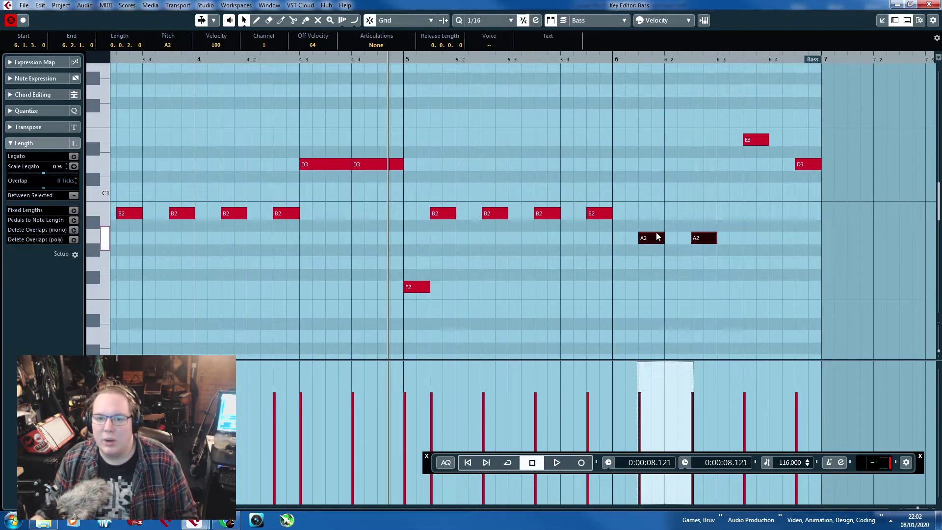
{"action": "left_click", "coordinate": [670, 98]}
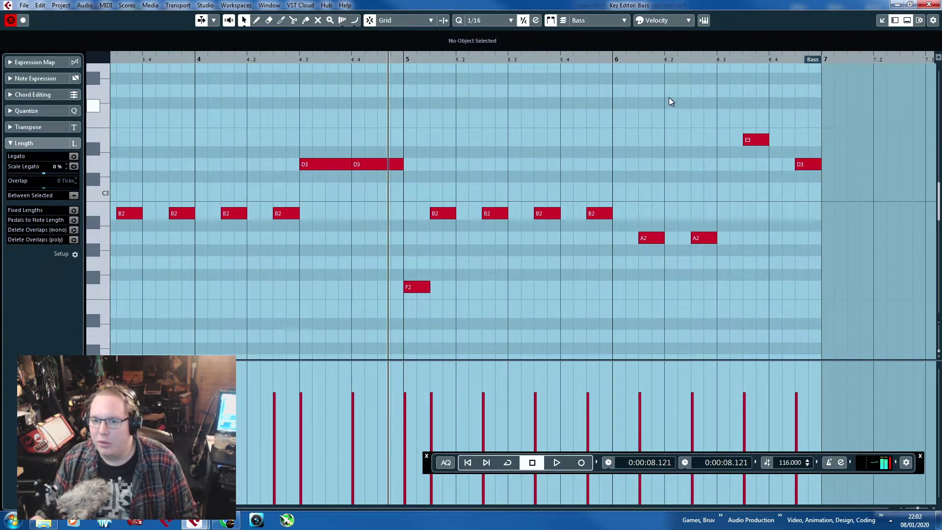
{"action": "left_click", "coordinate": [550, 59]}
{"action": "key", "text": "space"}
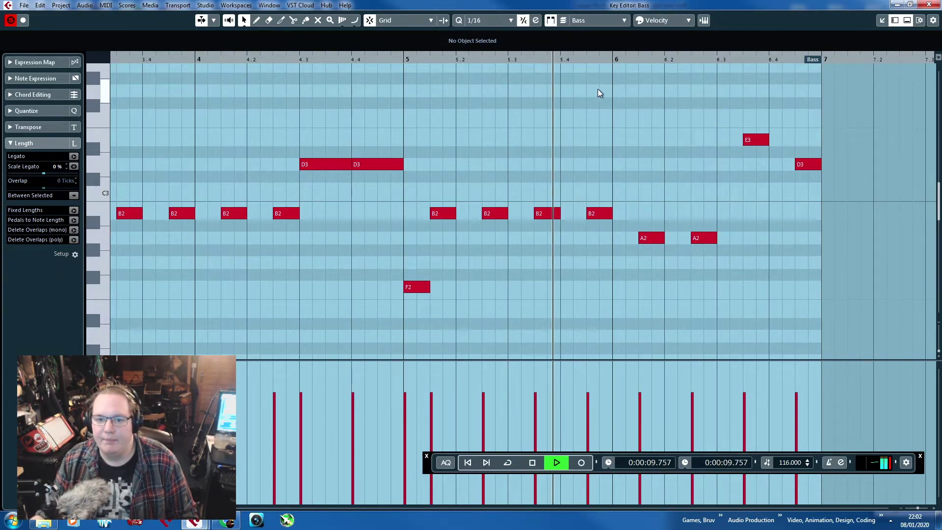
{"action": "key", "text": "space"}
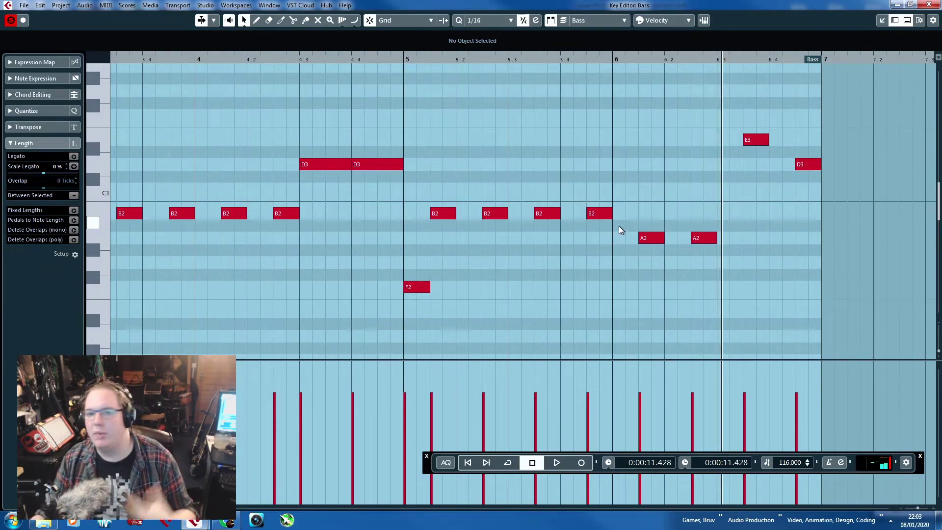
Point out the E3 note in bar 6 and play the Bass part from bar 5 to its end.
{"action": "left_click", "coordinate": [755, 139]}
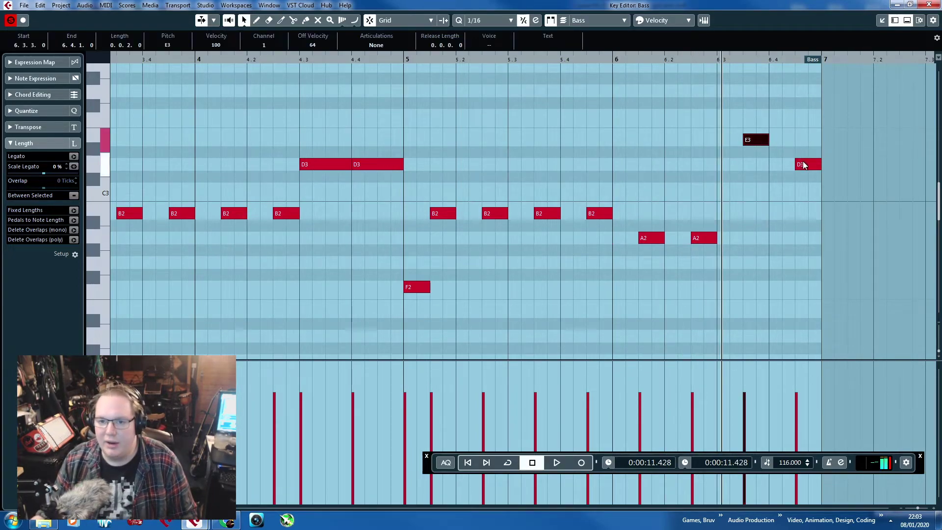
{"action": "left_click", "coordinate": [781, 113]}
{"action": "left_click_drag", "start_coordinate": [614, 58], "coordinate": [602, 59]}
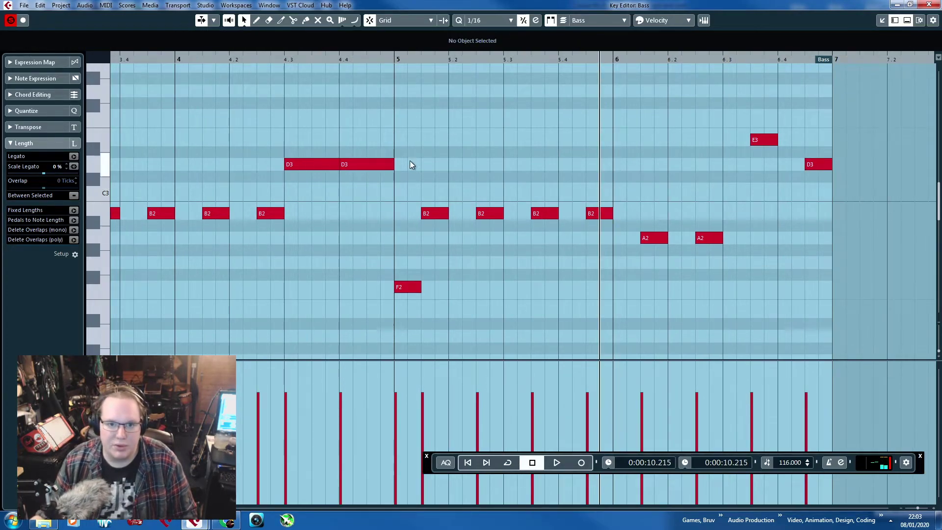
{"action": "left_click", "coordinate": [393, 58]}
{"action": "key", "text": "space"}
{"action": "scroll", "coordinate": [465, 122], "scroll_direction": "down", "scroll_amount": 3}
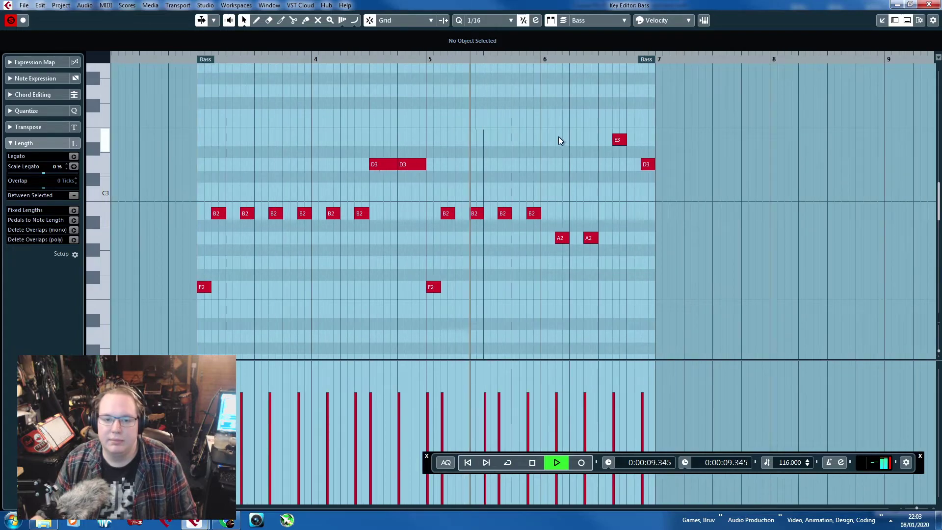
{"action": "scroll", "coordinate": [559, 139], "scroll_direction": "up", "scroll_amount": 3}
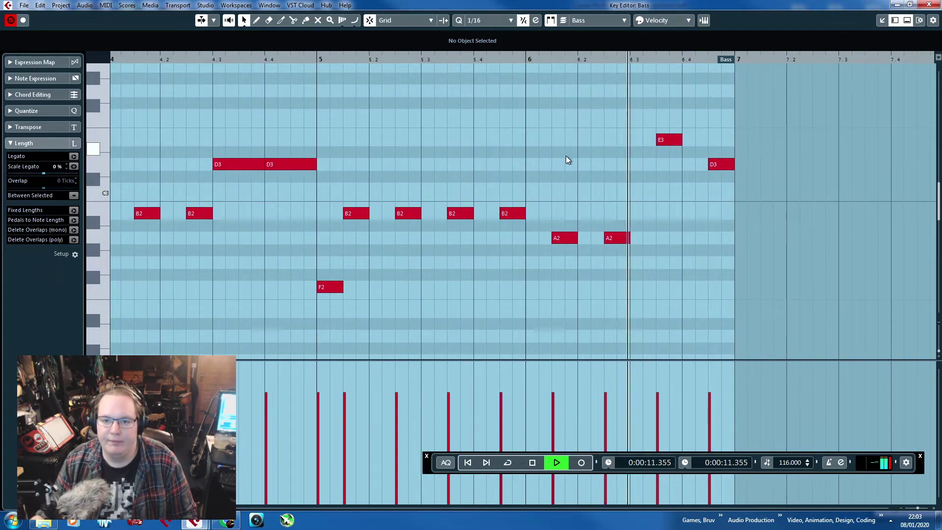
{"action": "key", "text": "space"}
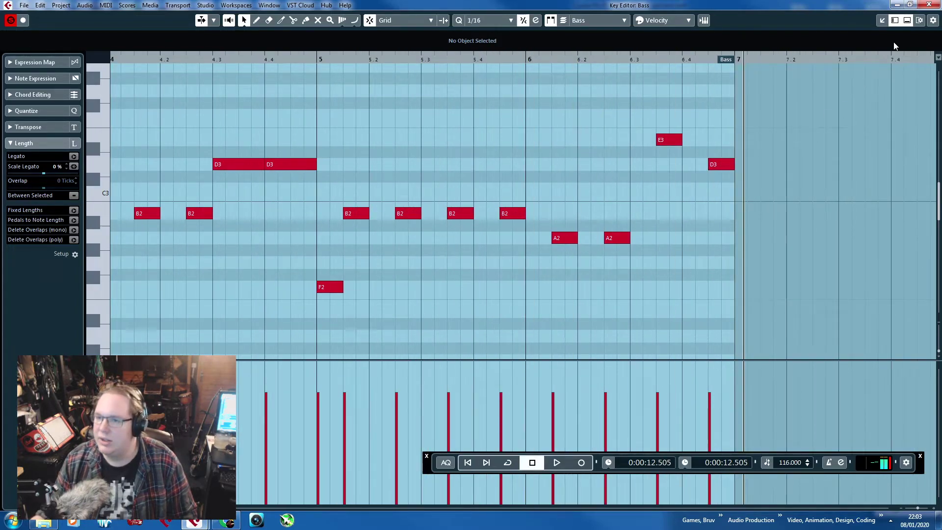
Close the Bass part's editor and compare the Bass and Keys parts in the arrangement.
{"action": "left_click", "coordinate": [936, 5]}
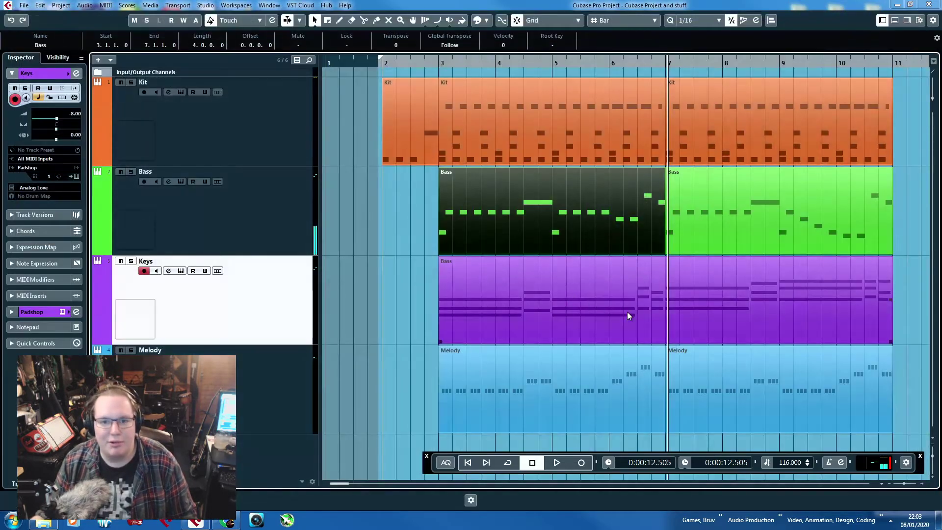
{"action": "left_click", "coordinate": [396, 234]}
{"action": "left_click", "coordinate": [567, 310]}
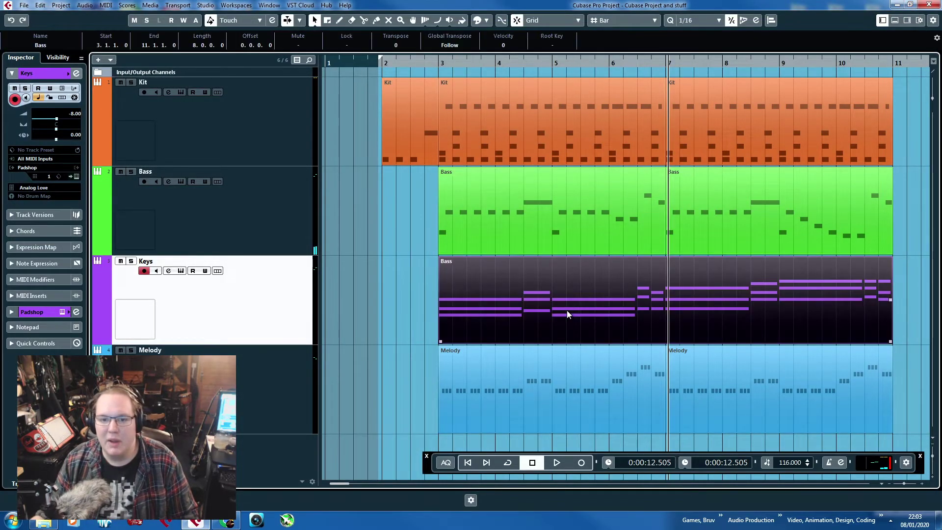
{"action": "left_click", "coordinate": [526, 230]}
{"action": "left_click", "coordinate": [613, 307]}
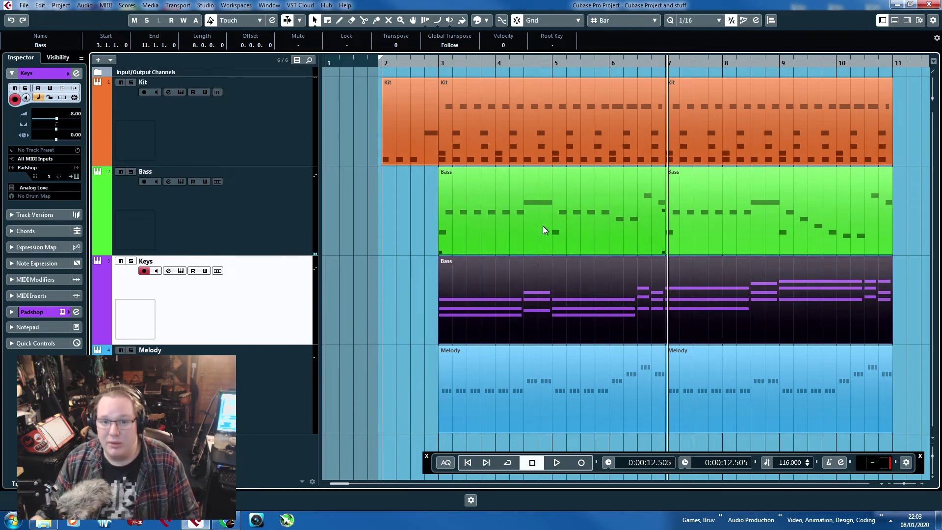
{"action": "left_click_drag", "start_coordinate": [376, 203], "coordinate": [417, 204]}
Open the Keys part in the Key Editor and select the C#3 note in the bar 4 chord.
{"action": "double_click", "coordinate": [471, 316]}
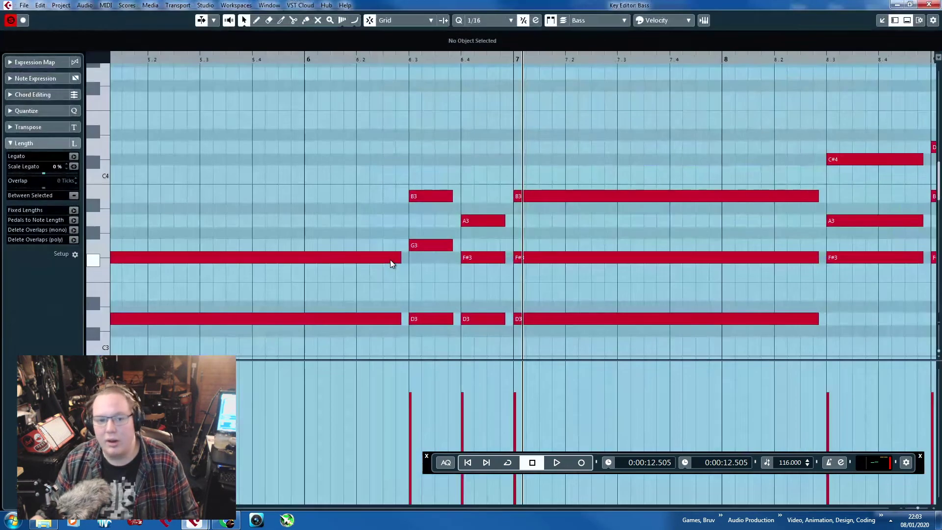
{"action": "scroll", "coordinate": [368, 246], "scroll_direction": "down", "scroll_amount": 6}
{"action": "scroll", "coordinate": [212, 245], "scroll_direction": "up", "scroll_amount": 6}
{"action": "left_click_drag", "start_coordinate": [296, 324], "coordinate": [111, 298]}
{"action": "scroll", "coordinate": [261, 295], "scroll_direction": "down", "scroll_amount": 2}
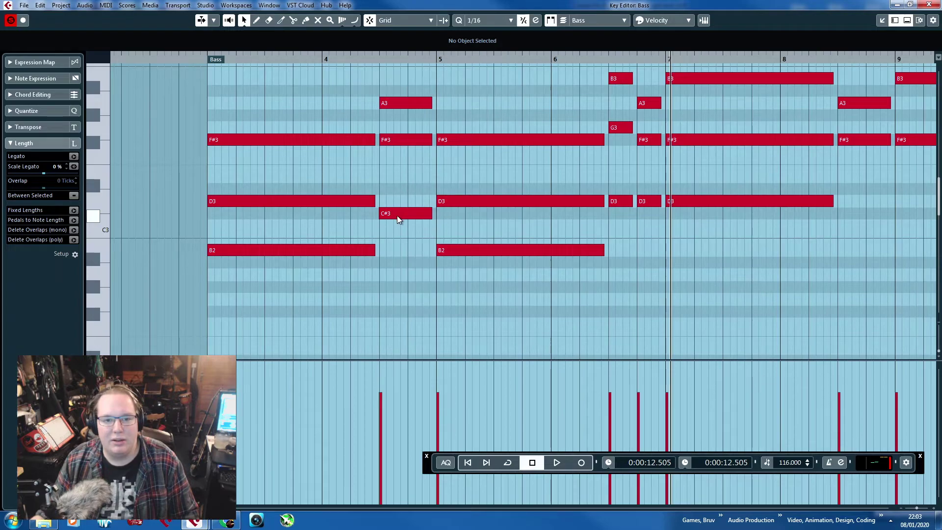
{"action": "mouse_move", "coordinate": [397, 216]}
{"action": "left_mouse_down"}
{"action": "mouse_move", "coordinate": [396, 193]}
{"action": "mouse_move", "coordinate": [384, 222]}
{"action": "left_mouse_up"}
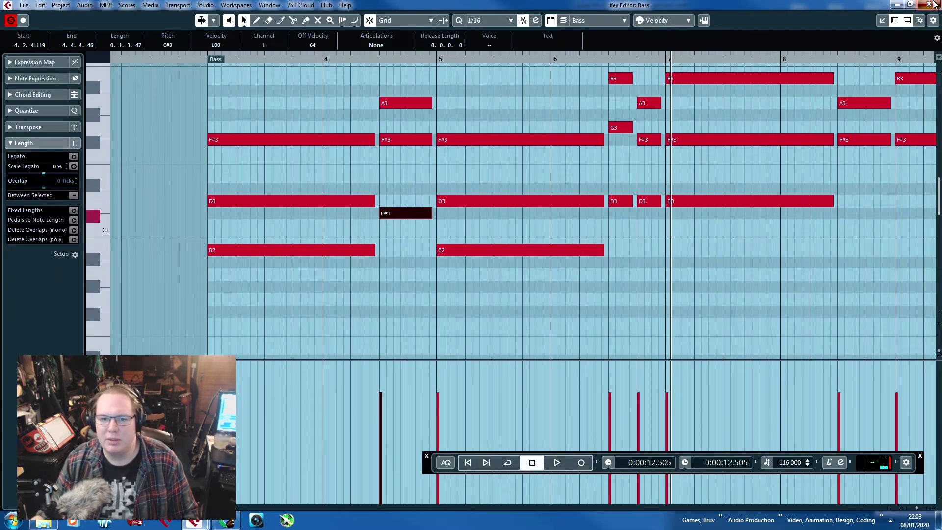
Check the Bass part at bar 3 in the Key Editor and return to the Keys part's notes.
{"action": "left_click", "coordinate": [933, 5]}
{"action": "double_click", "coordinate": [496, 237]}
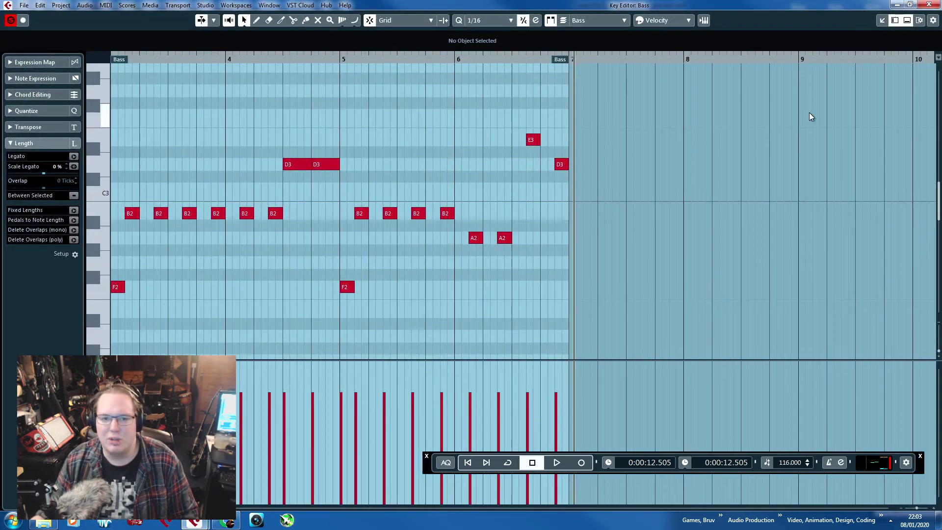
{"action": "left_click", "coordinate": [925, 4]}
{"action": "double_click", "coordinate": [582, 290]}
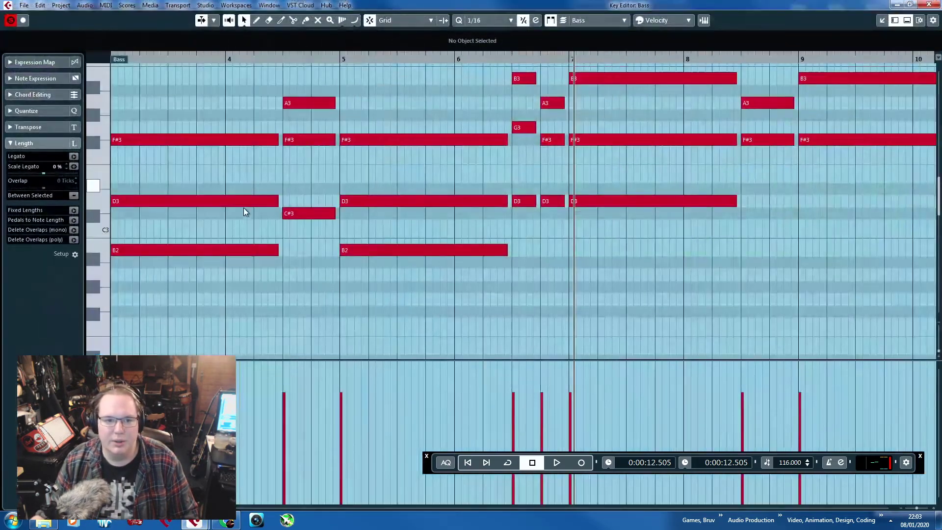
Raise the C#3 note in the bar 4 Keys chord to D#3 and play the chord change from just before bar 4.
{"action": "left_click_drag", "start_coordinate": [287, 212], "coordinate": [288, 188]}
{"action": "left_click", "coordinate": [261, 58]}
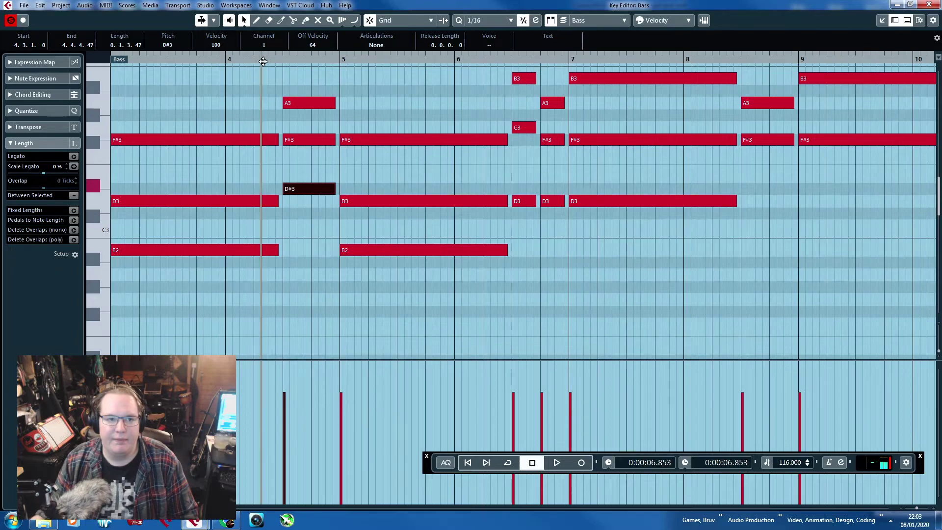
{"action": "key", "text": "space"}
{"action": "key", "text": "space"}
{"action": "left_click_drag", "start_coordinate": [219, 60], "coordinate": [211, 64]}
{"action": "key", "text": "space"}
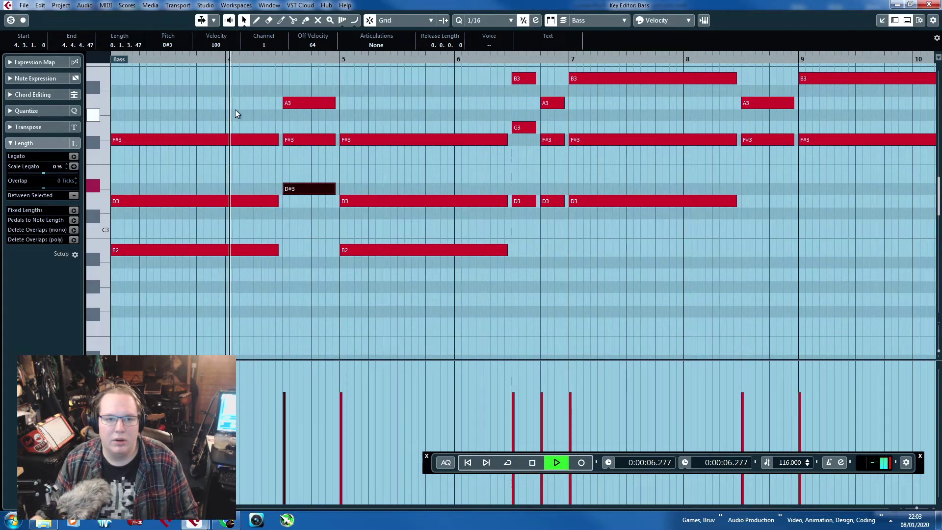
Select the three-note chord on beat 3 of bar 4 and lower it a semitone to D3, F3 and G#3.
{"action": "key", "text": "h"}
{"action": "left_click_drag", "start_coordinate": [374, 255], "coordinate": [356, 95]}
{"action": "key", "text": "space"}
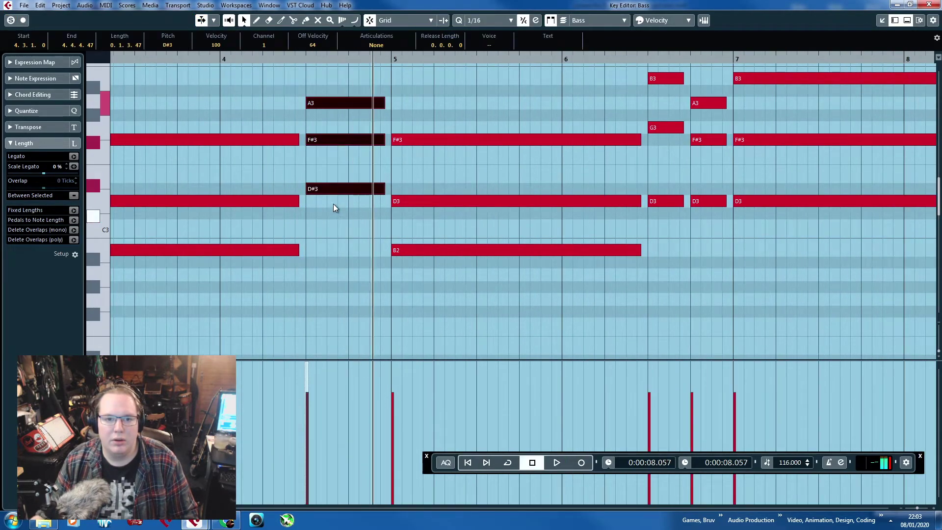
{"action": "left_click_drag", "start_coordinate": [337, 189], "coordinate": [338, 203]}
Try raising the G3 note on beat 3 of bar 6 to G#3 and undo it.
{"action": "scroll", "coordinate": [339, 210], "scroll_direction": "down", "scroll_amount": 3}
{"action": "scroll", "coordinate": [521, 255], "scroll_direction": "up", "scroll_amount": 2}
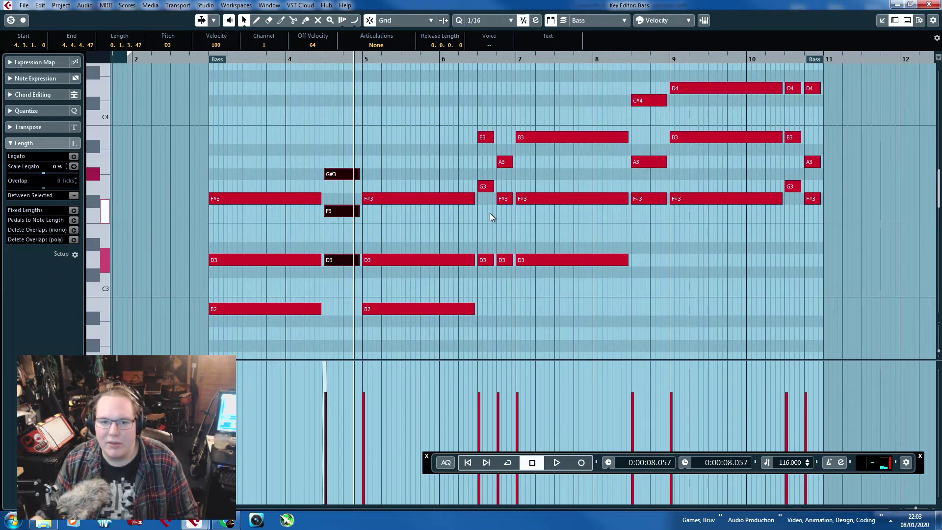
{"action": "scroll", "coordinate": [490, 217], "scroll_direction": "up", "scroll_amount": 2}
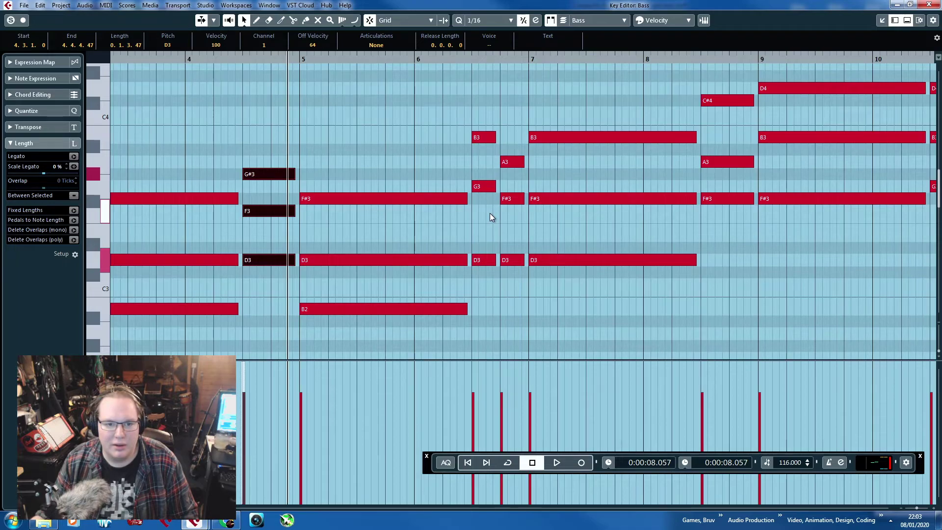
{"action": "left_click_drag", "start_coordinate": [485, 191], "coordinate": [487, 182]}
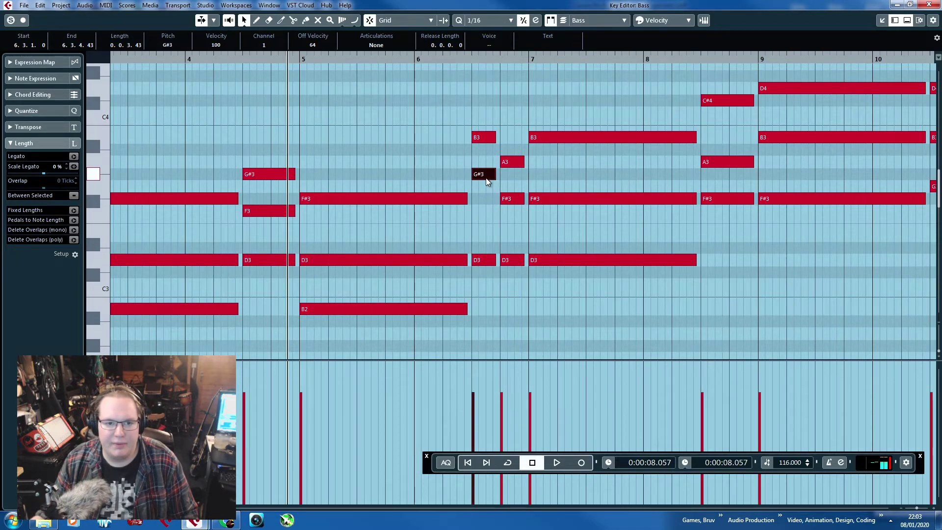
{"action": "left_click", "coordinate": [487, 138]}
{"action": "key", "text": "ctrl+z"}
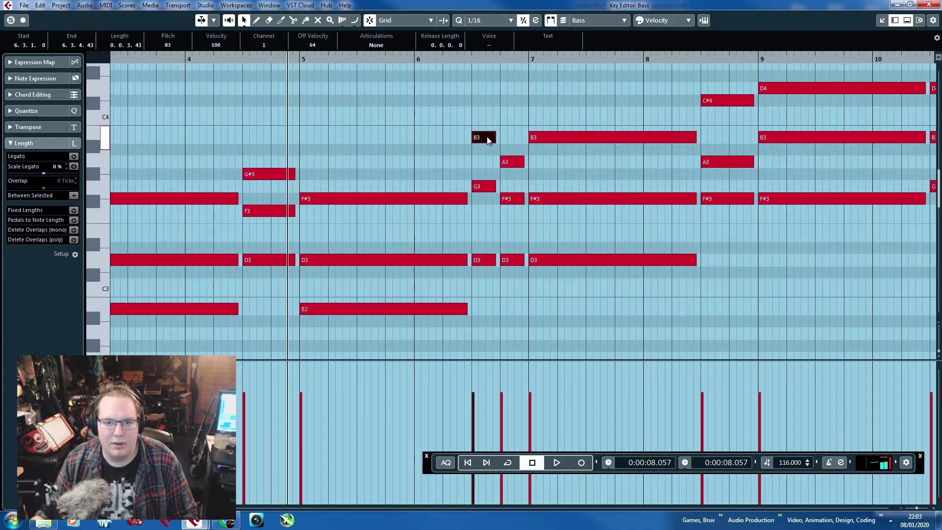
Play the Keys part through the D3, F3 and G#3 chord in bar 4.
{"action": "key", "text": "g"}
{"action": "key", "text": "space"}
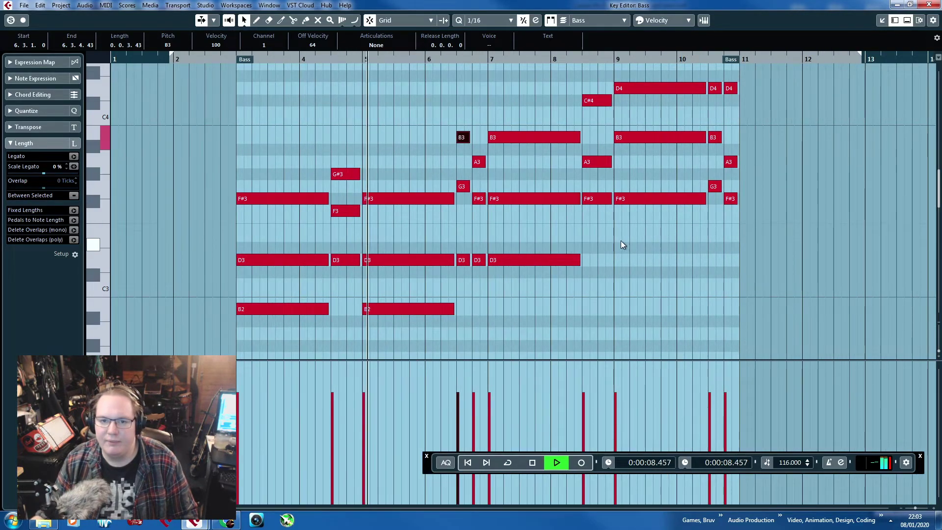
{"action": "scroll", "coordinate": [605, 226], "scroll_direction": "up", "scroll_amount": 1}
{"action": "left_click", "coordinate": [266, 60]}
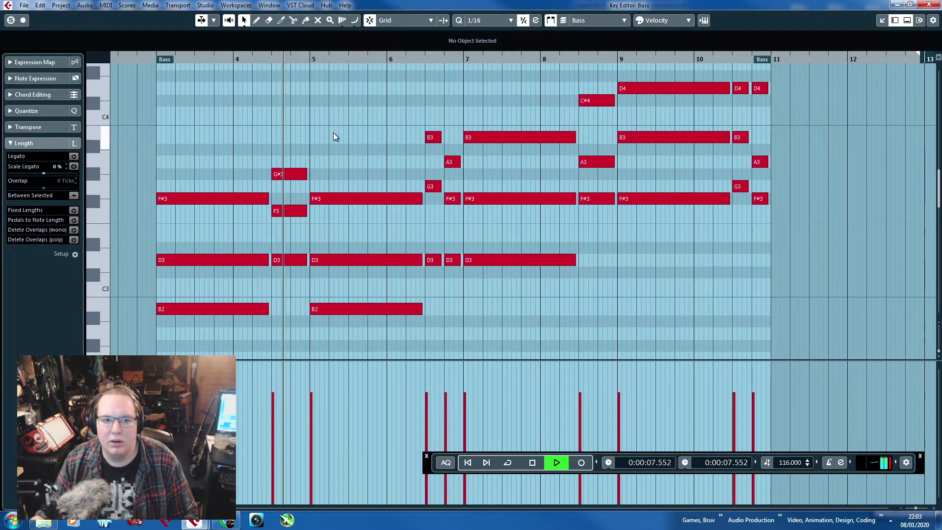
{"action": "key", "text": "space"}
Raise the G#3 note of the bar 4 chord to A3 and replay the chord change.
{"action": "left_click", "coordinate": [282, 174]}
{"action": "key", "text": "Up"}
{"action": "left_click_drag", "start_coordinate": [254, 61], "coordinate": [250, 58]}
{"action": "key", "text": "space"}
{"action": "scroll", "coordinate": [254, 151], "scroll_direction": "up", "scroll_amount": 1}
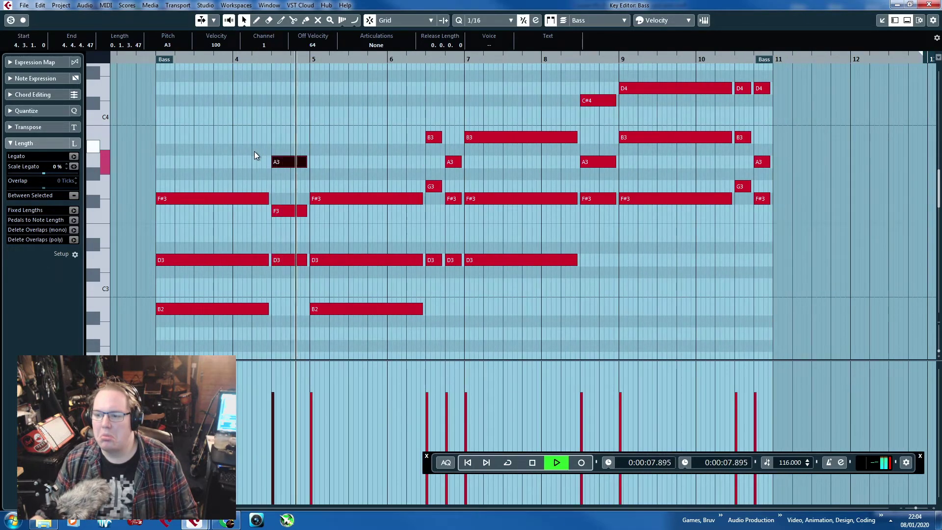
{"action": "key", "text": "space"}
Raise the F3 note of the bar 4 chord to F#3 and replay the Keys part up to bar 5.
{"action": "left_click", "coordinate": [270, 172]}
{"action": "scroll", "coordinate": [270, 175], "scroll_direction": "up", "scroll_amount": 1}
{"action": "left_click", "coordinate": [286, 210]}
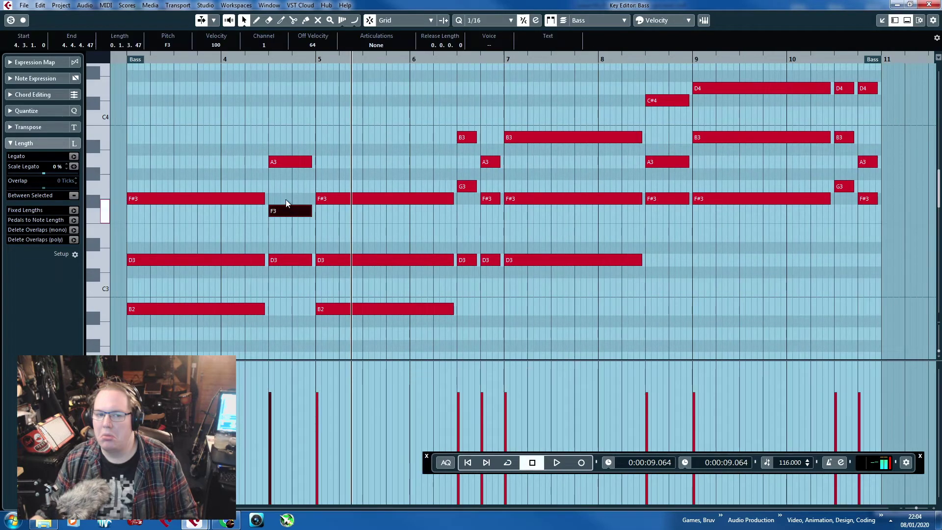
{"action": "key", "text": "Up"}
{"action": "left_click", "coordinate": [240, 60]}
{"action": "left_click", "coordinate": [251, 87]}
{"action": "key", "text": "space"}
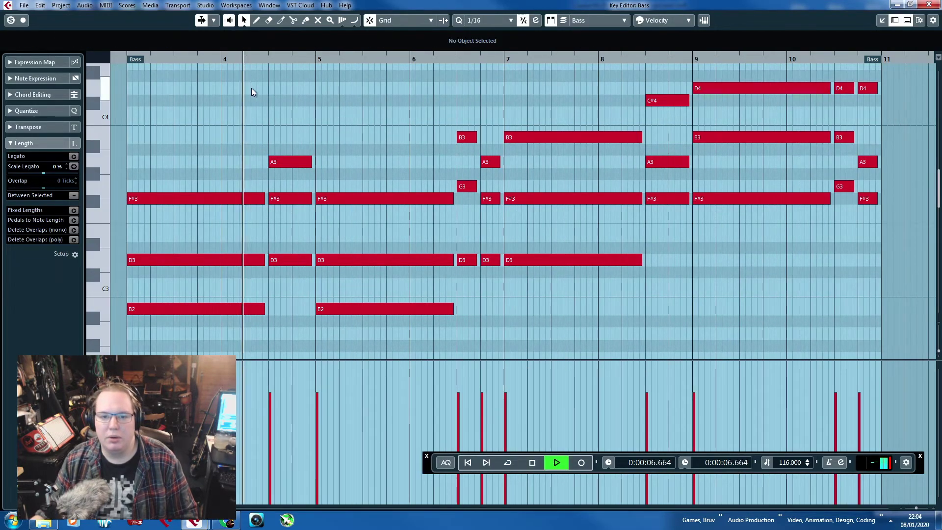
{"action": "key", "text": "space"}
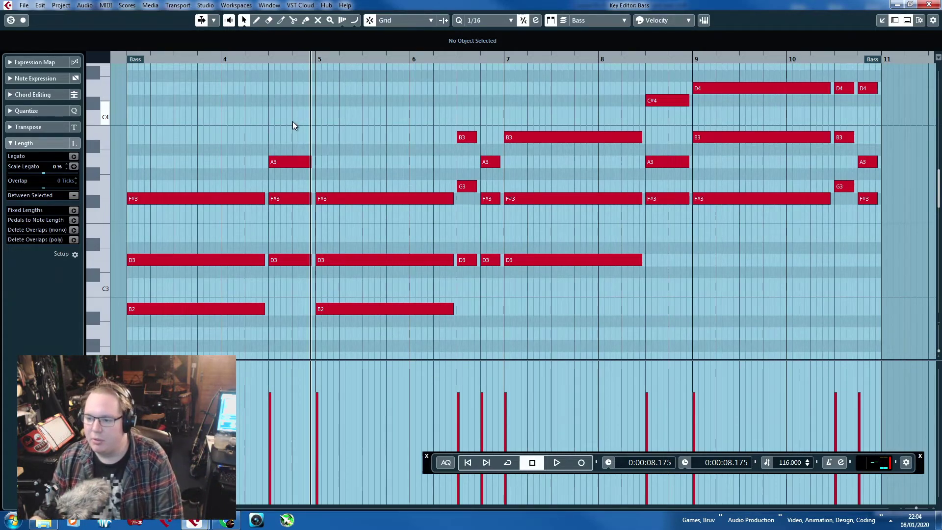
{"action": "mouse_move", "coordinate": [189, 527]}
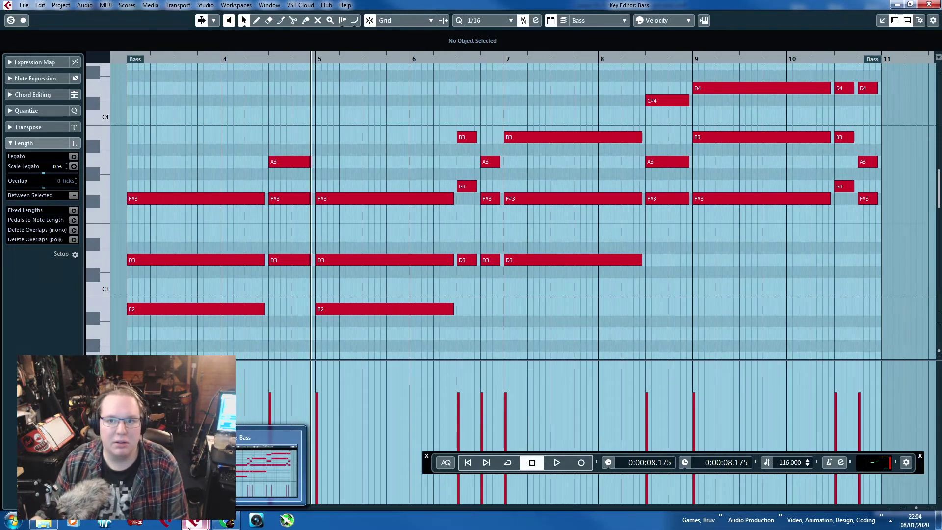
{"action": "mouse_move", "coordinate": [365, 3]}
{"action": "left_mouse_down"}
{"action": "mouse_move", "coordinate": [367, 194]}
{"action": "mouse_move", "coordinate": [366, 1]}
{"action": "left_mouse_up"}
{"action": "left_click", "coordinate": [214, 523]}
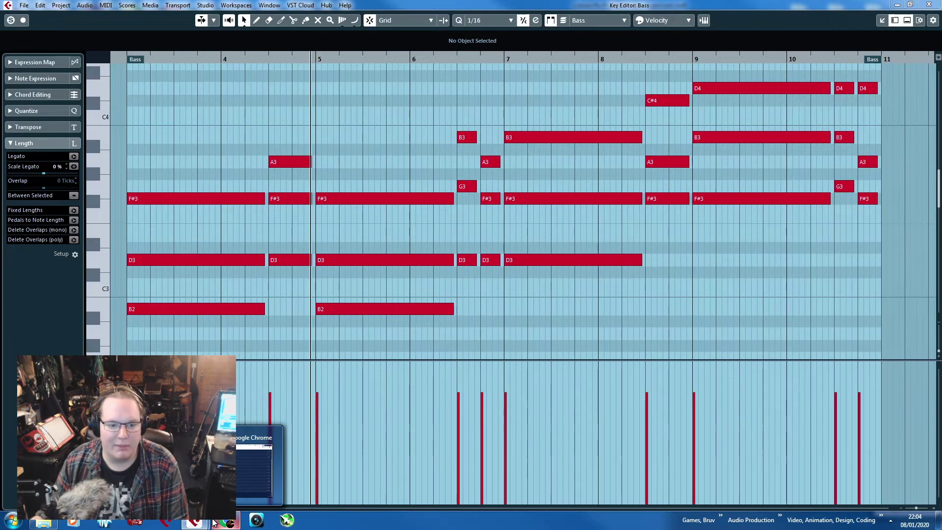
{"action": "right_click", "coordinate": [203, 522]}
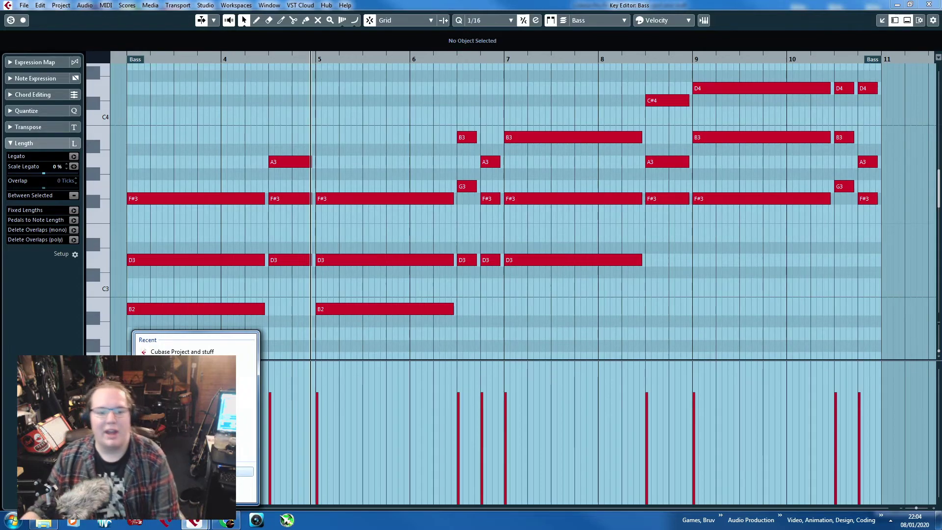
{"action": "left_click", "coordinate": [219, 142]}
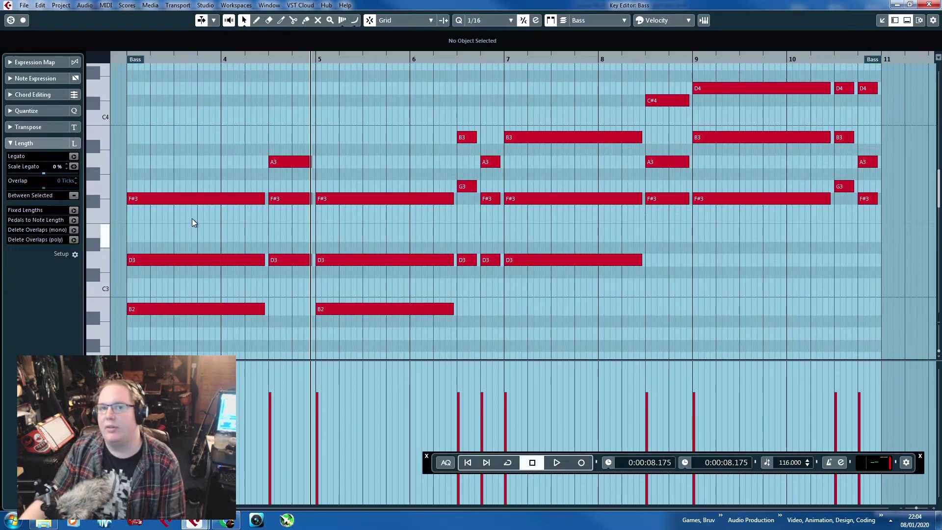
{"action": "scroll", "coordinate": [192, 219], "scroll_direction": "up", "scroll_amount": 2}
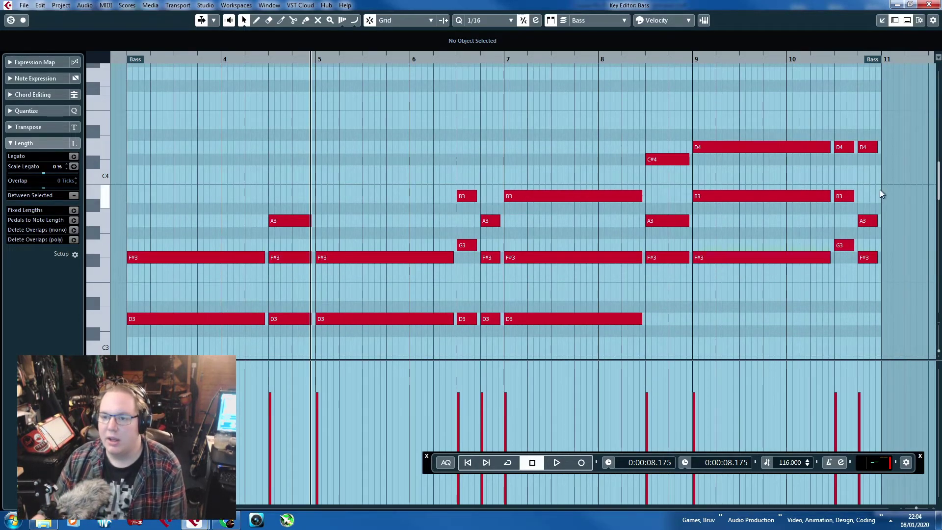
{"action": "left_click_drag", "start_coordinate": [938, 171], "coordinate": [939, 170]}
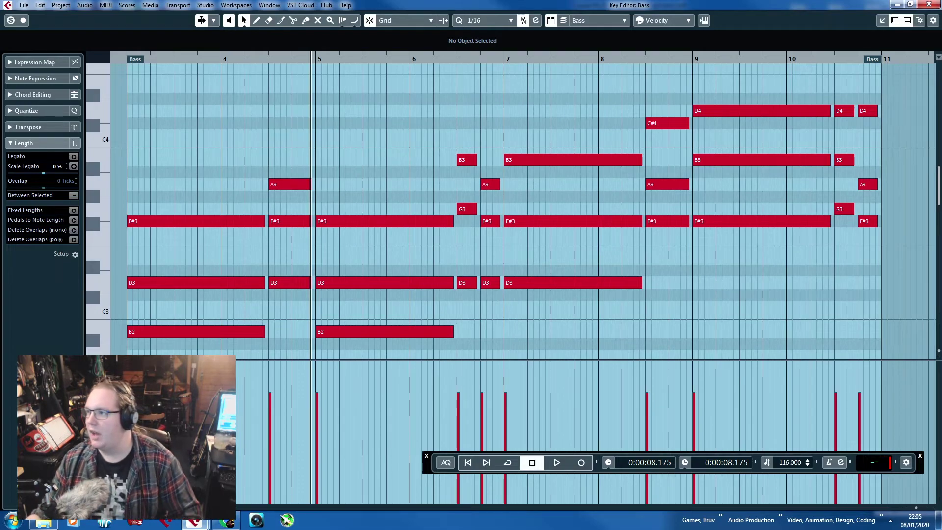
Switch to Chrome to look at Steinberg's Cubase edition comparison page, and close the browser window.
{"action": "key", "text": "alt+Tab"}
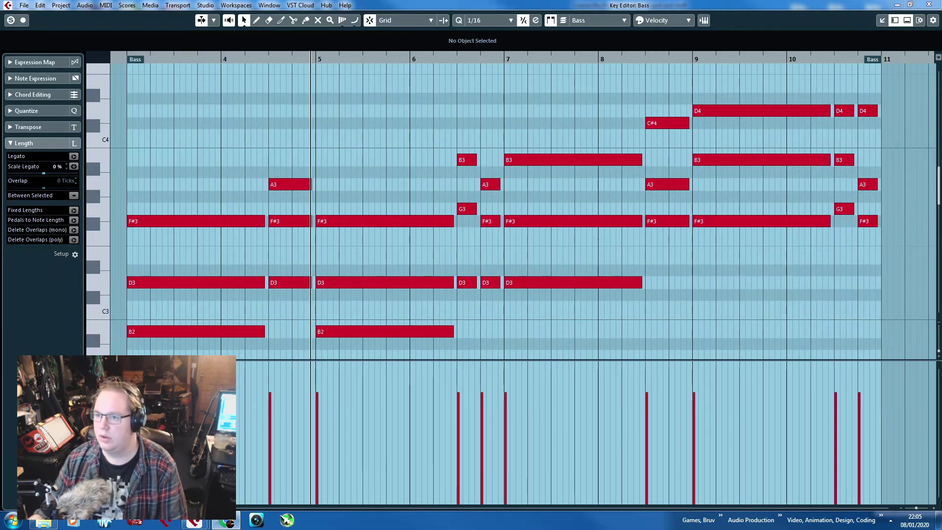
{"action": "left_click_drag", "start_coordinate": [691, 0], "coordinate": [691, 0]}
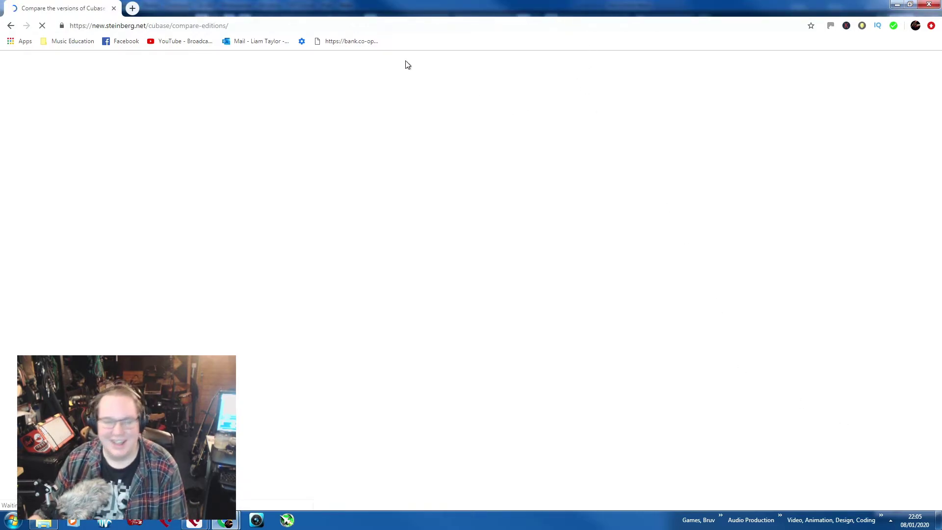
{"action": "left_click", "coordinate": [188, 26]}
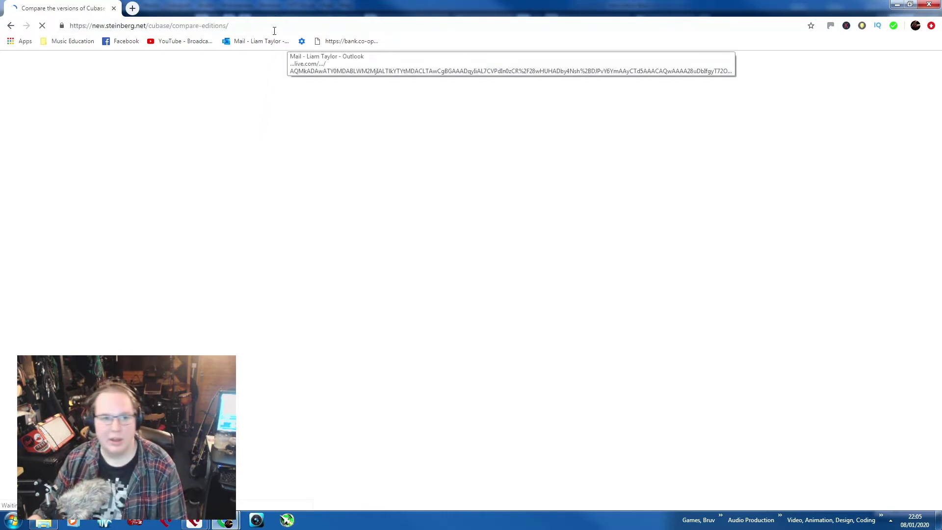
{"action": "left_click_drag", "start_coordinate": [302, 5], "coordinate": [366, 125]}
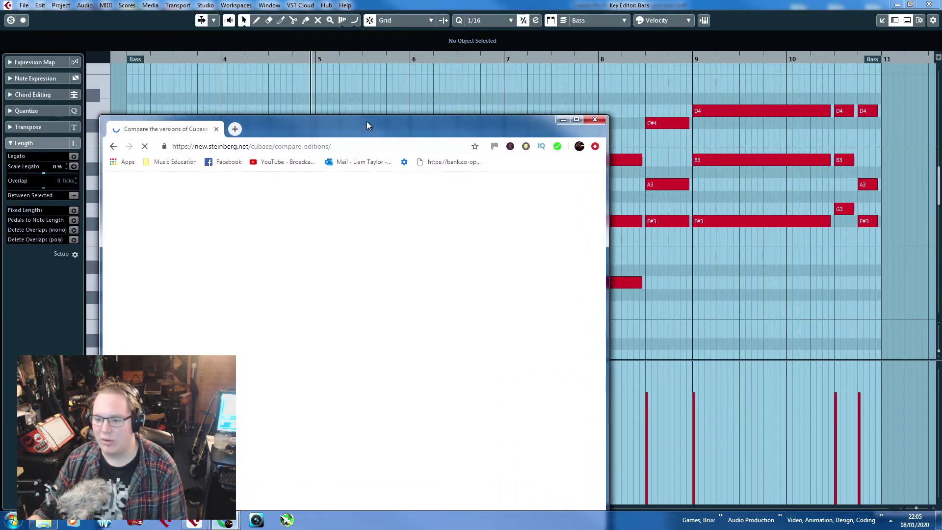
{"action": "left_click", "coordinate": [594, 120]}
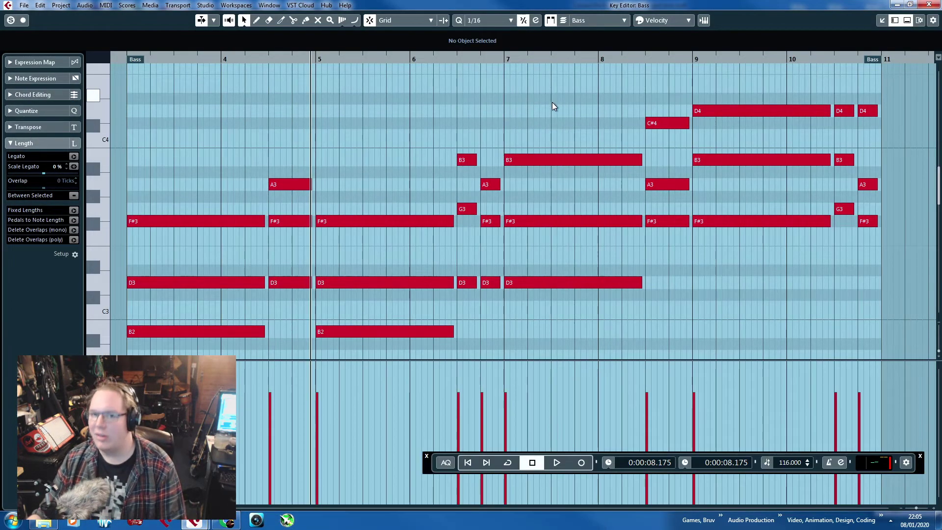
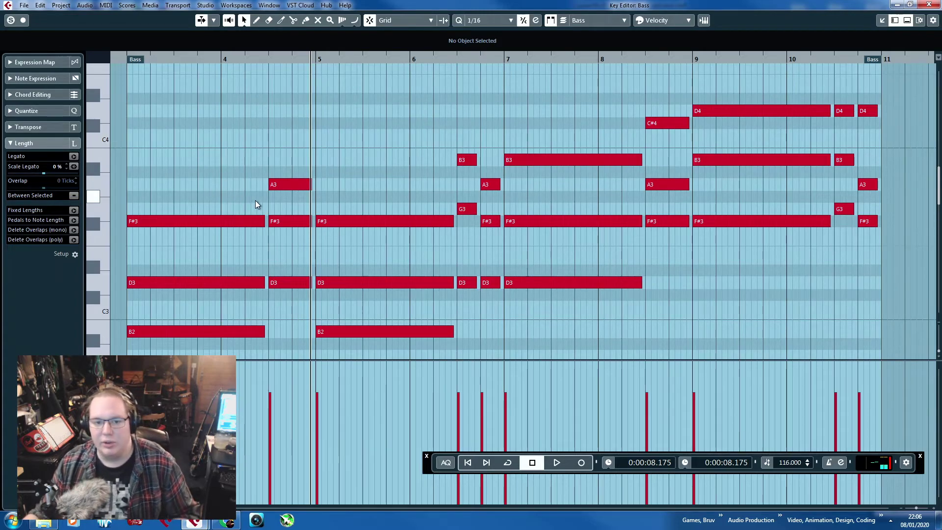
{"action": "scroll", "coordinate": [257, 204], "scroll_direction": "down", "scroll_amount": 3}
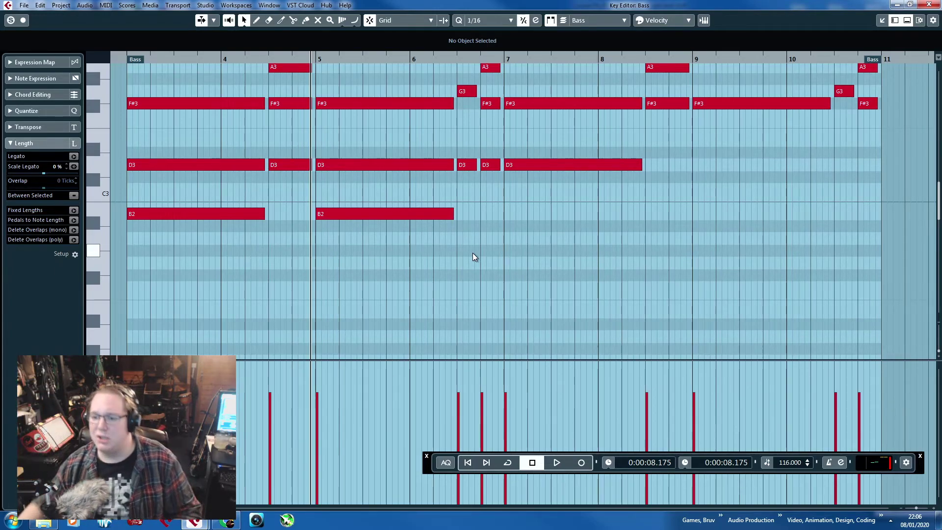
{"action": "scroll", "coordinate": [423, 282], "scroll_direction": "up", "scroll_amount": 4}
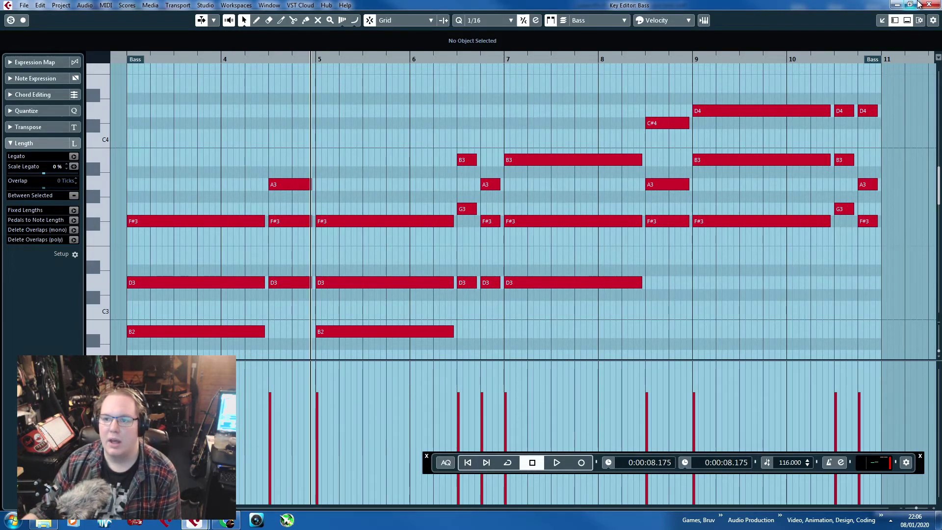
{"action": "left_click_drag", "start_coordinate": [230, 93], "coordinate": [891, 329]}
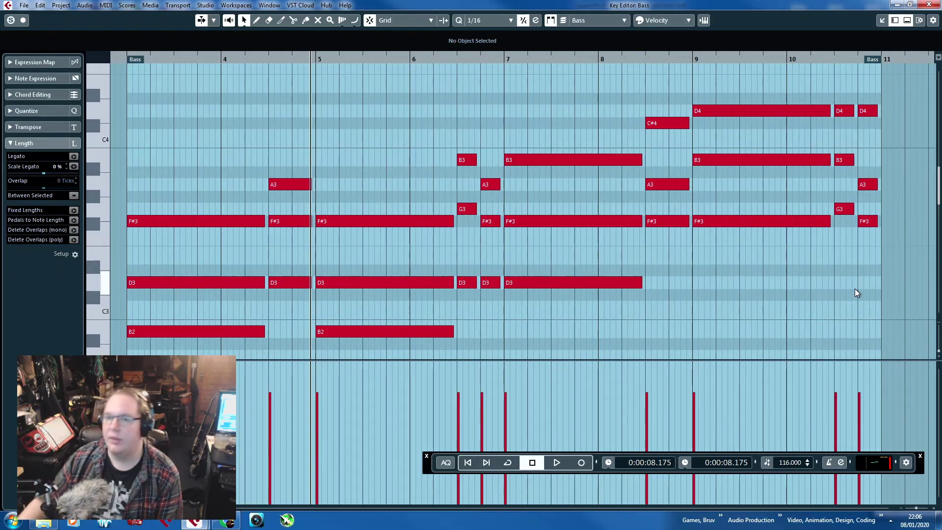
Close the Keys part's editor, open the first Melody part for editing and place the playhead at bar 3.
{"action": "left_click", "coordinate": [929, 5]}
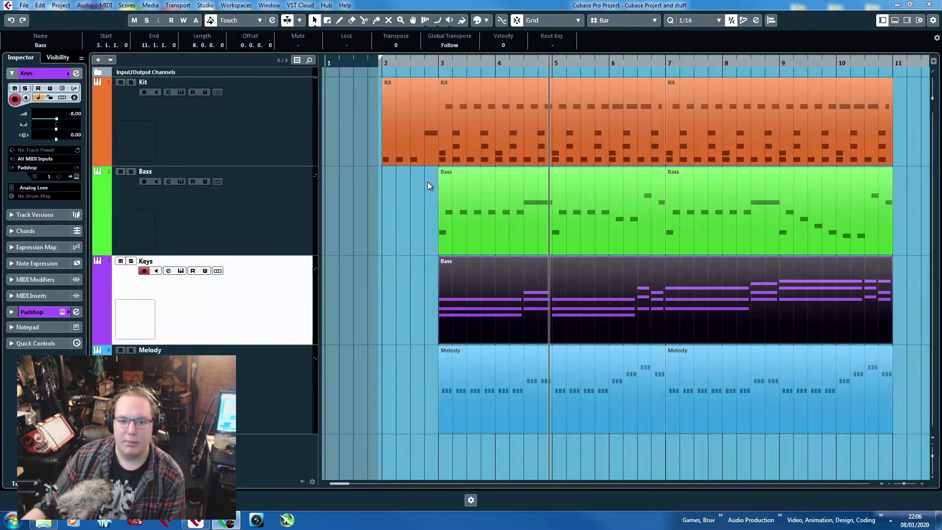
{"action": "left_click", "coordinate": [428, 181]}
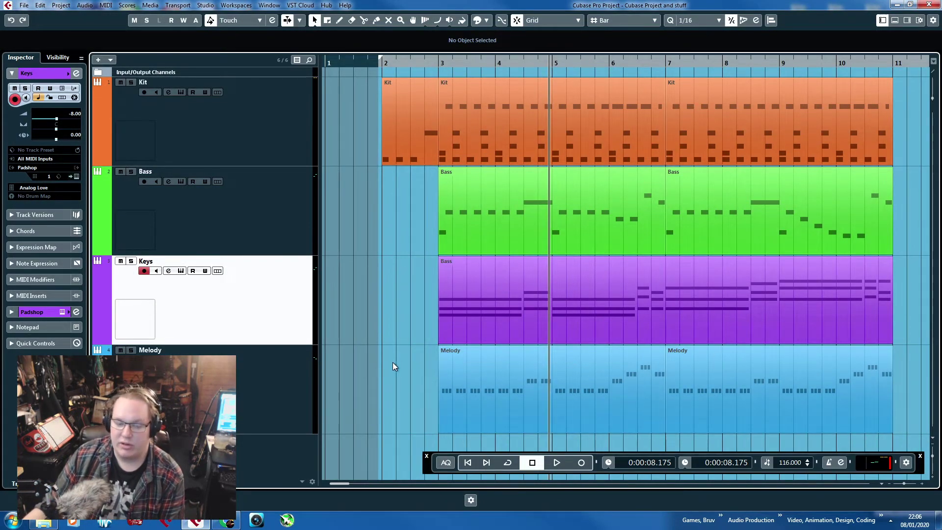
{"action": "double_click", "coordinate": [446, 373]}
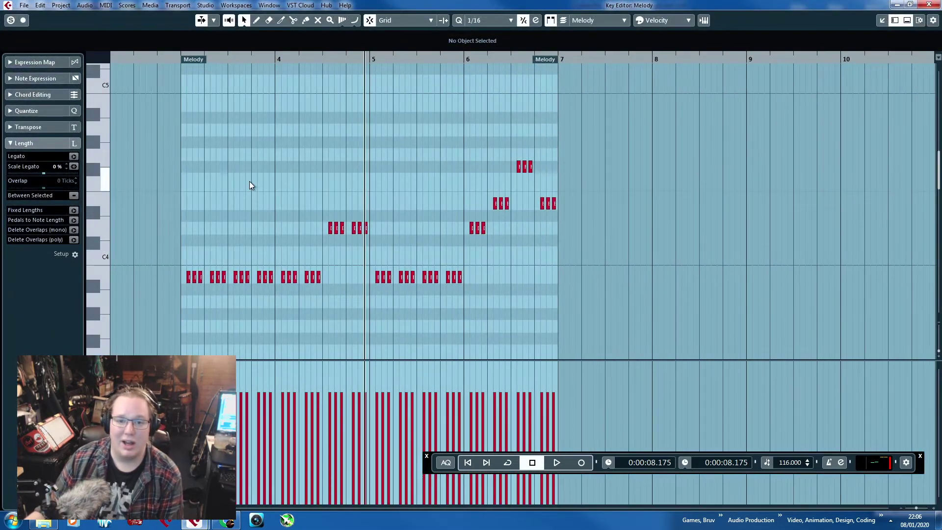
{"action": "scroll", "coordinate": [213, 217], "scroll_direction": "up", "scroll_amount": 3}
{"action": "left_click_drag", "start_coordinate": [158, 177], "coordinate": [71, 168]}
{"action": "left_click_drag", "start_coordinate": [208, 60], "coordinate": [219, 72]}
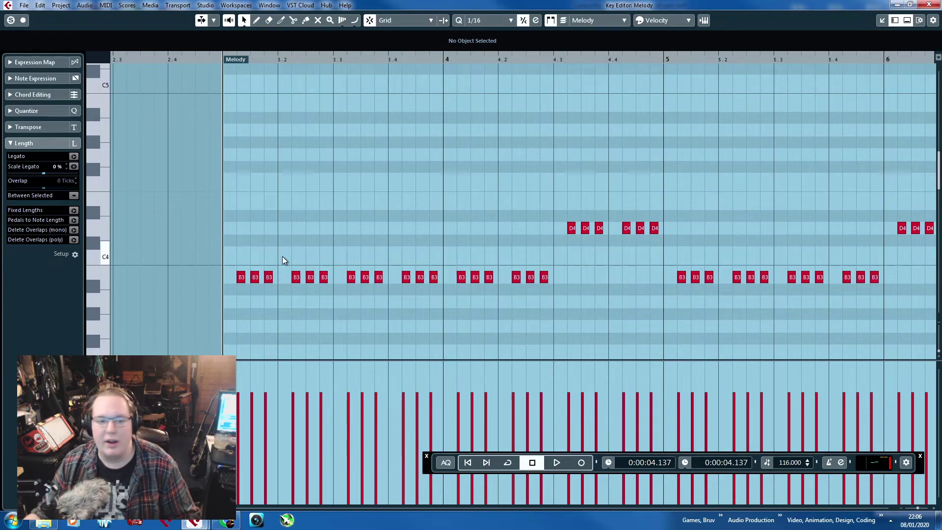
Play the Melody part from bar 3 and switch on auto-scroll to follow the playhead.
{"action": "key", "text": "space"}
{"action": "scroll", "coordinate": [509, 302], "scroll_direction": "up", "scroll_amount": 2}
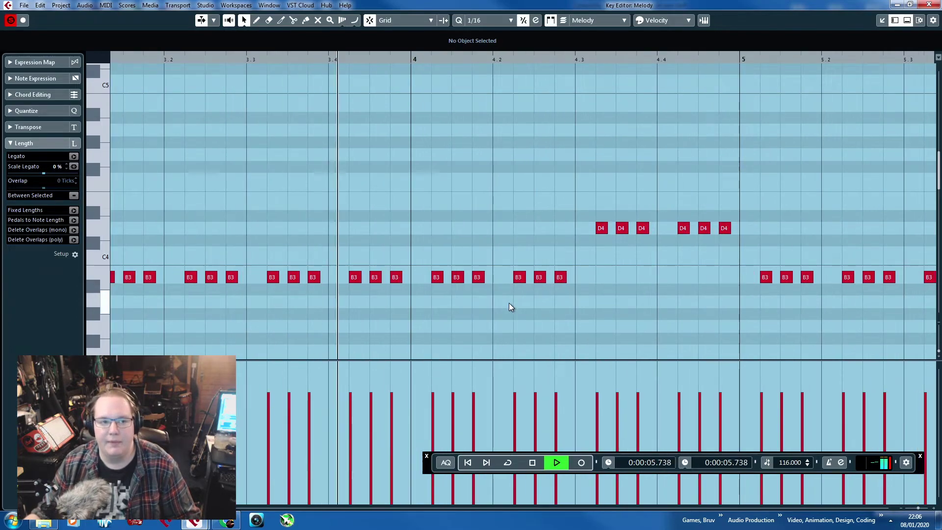
{"action": "scroll", "coordinate": [508, 302], "scroll_direction": "down", "scroll_amount": 1}
{"action": "scroll", "coordinate": [607, 301], "scroll_direction": "down", "scroll_amount": 1}
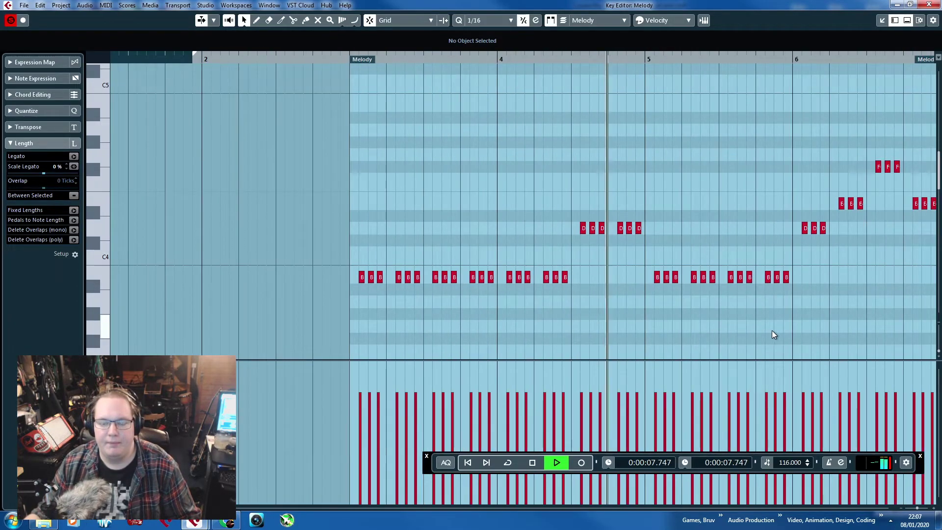
{"action": "key", "text": "f"}
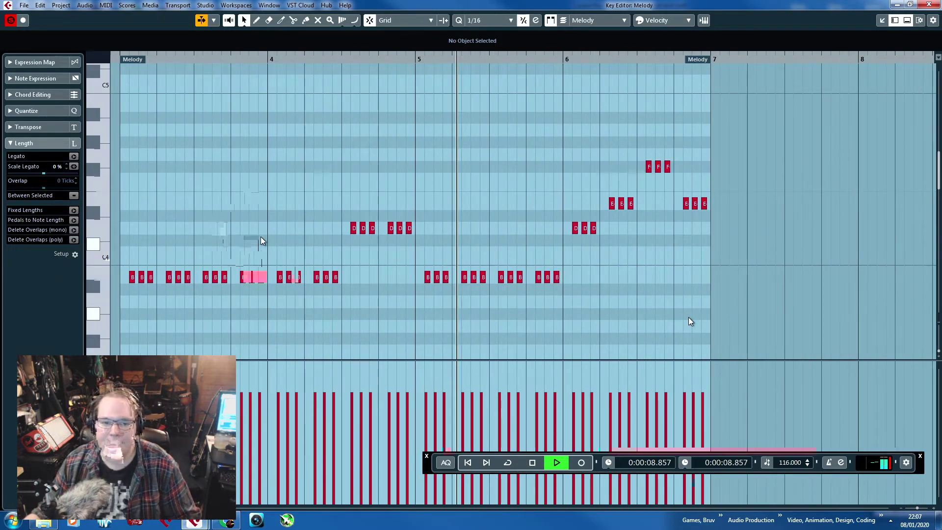
Examine the repeated B3 and D4 notes of the Melody while playing it through to bar 7, and stop playback.
{"action": "left_click_drag", "start_coordinate": [362, 248], "coordinate": [183, 181]}
{"action": "left_click_drag", "start_coordinate": [185, 181], "coordinate": [358, 243]}
{"action": "left_click_drag", "start_coordinate": [360, 243], "coordinate": [202, 173]}
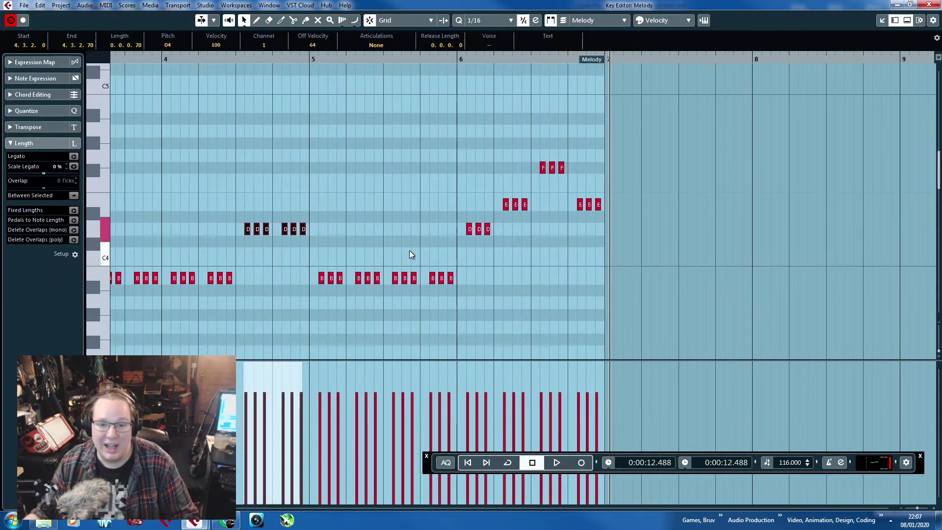
{"action": "left_click_drag", "start_coordinate": [411, 251], "coordinate": [473, 196]}
{"action": "left_click_drag", "start_coordinate": [463, 139], "coordinate": [532, 249]}
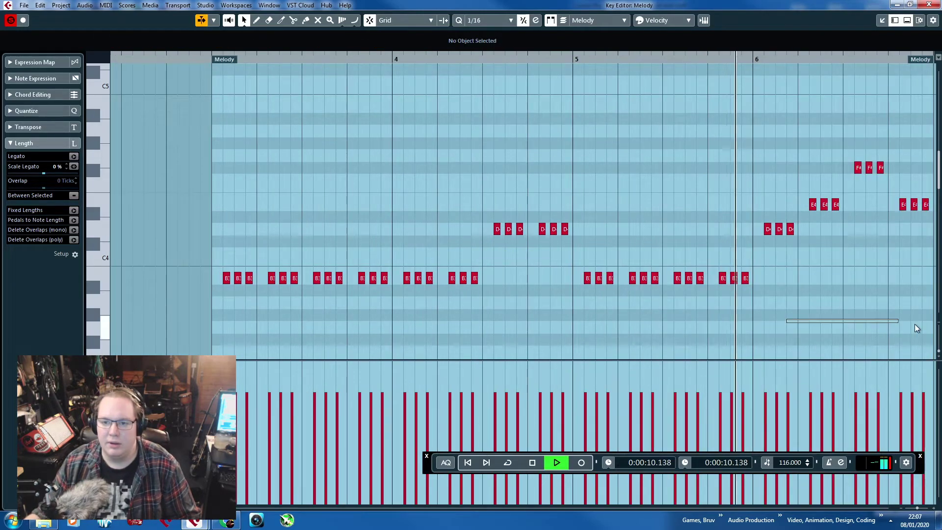
{"action": "left_click_drag", "start_coordinate": [915, 324], "coordinate": [938, 327]}
{"action": "scroll", "coordinate": [543, 311], "scroll_direction": "up", "scroll_amount": 2}
{"action": "scroll", "coordinate": [526, 316], "scroll_direction": "down", "scroll_amount": 3}
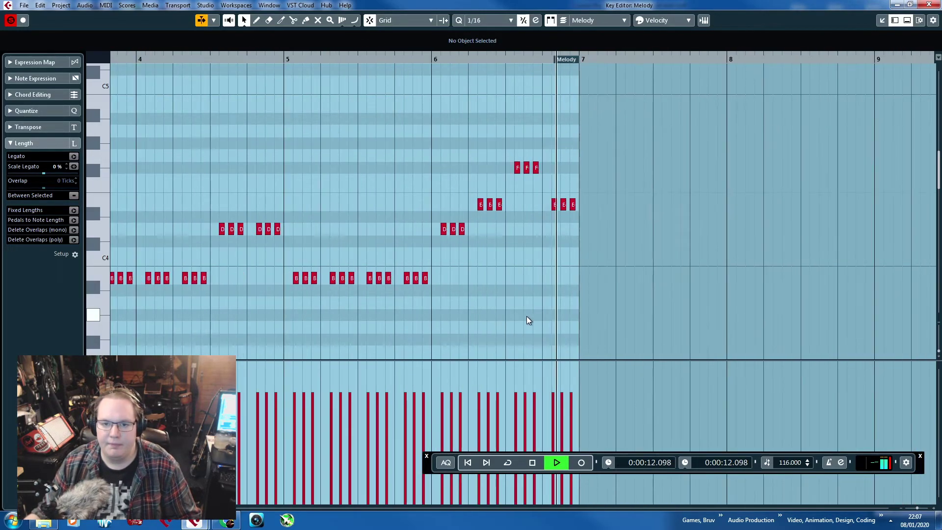
{"action": "key", "text": "space"}
{"action": "left_click_drag", "start_coordinate": [394, 140], "coordinate": [325, 149]}
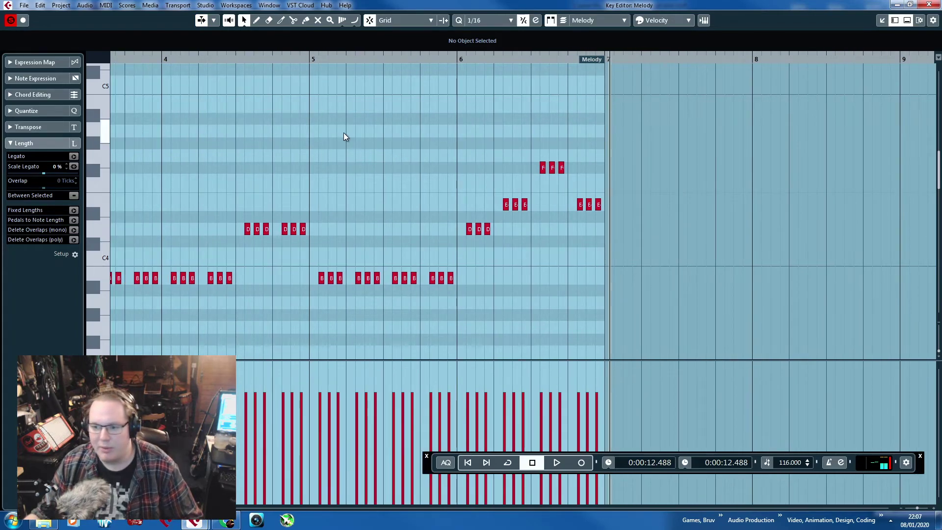
Close the Melody editor and reopen the Keys part for editing with all its chords from bars 3 to 11 in view.
{"action": "left_click", "coordinate": [929, 4]}
{"action": "left_click", "coordinate": [904, 174]}
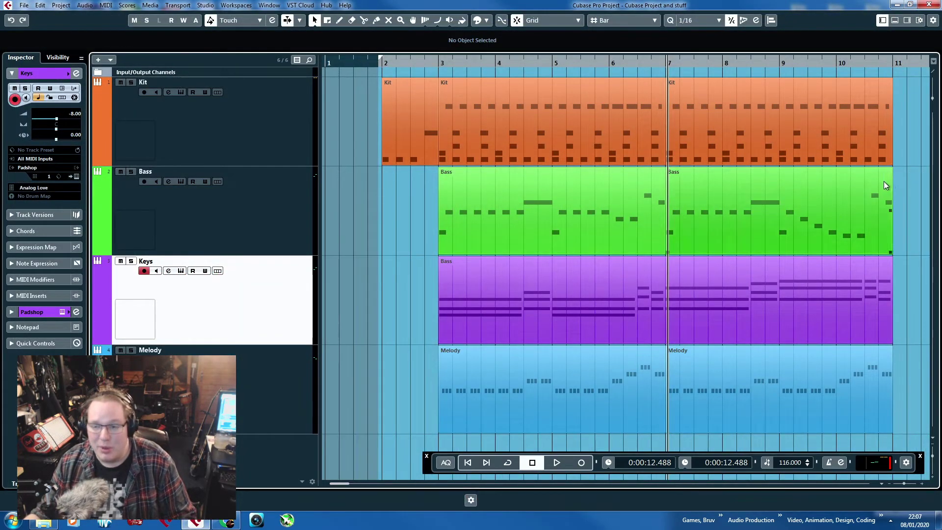
{"action": "left_click_drag", "start_coordinate": [906, 182], "coordinate": [931, 188]}
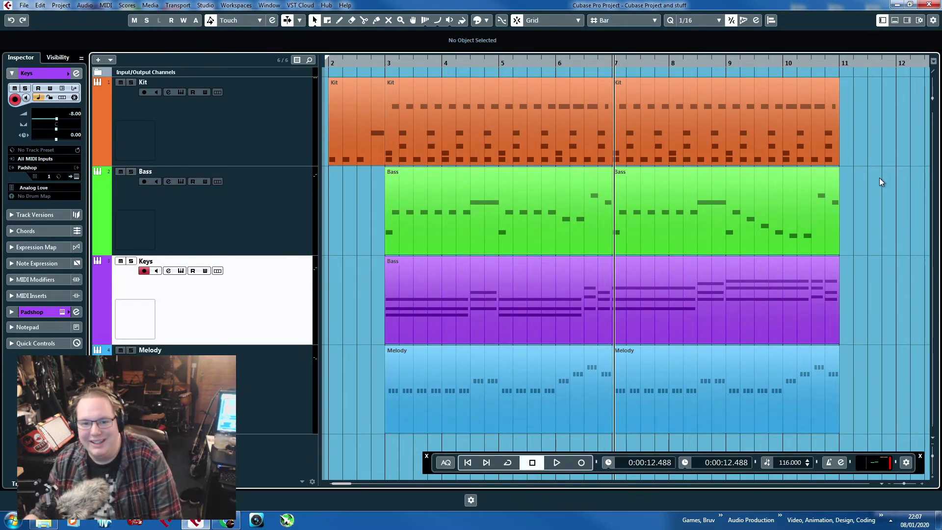
{"action": "left_click", "coordinate": [408, 324]}
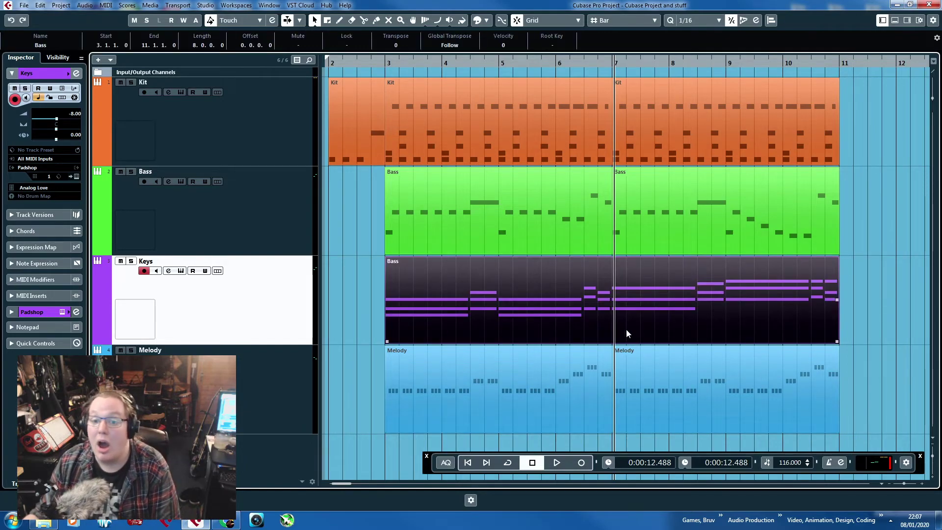
{"action": "double_click", "coordinate": [616, 325]}
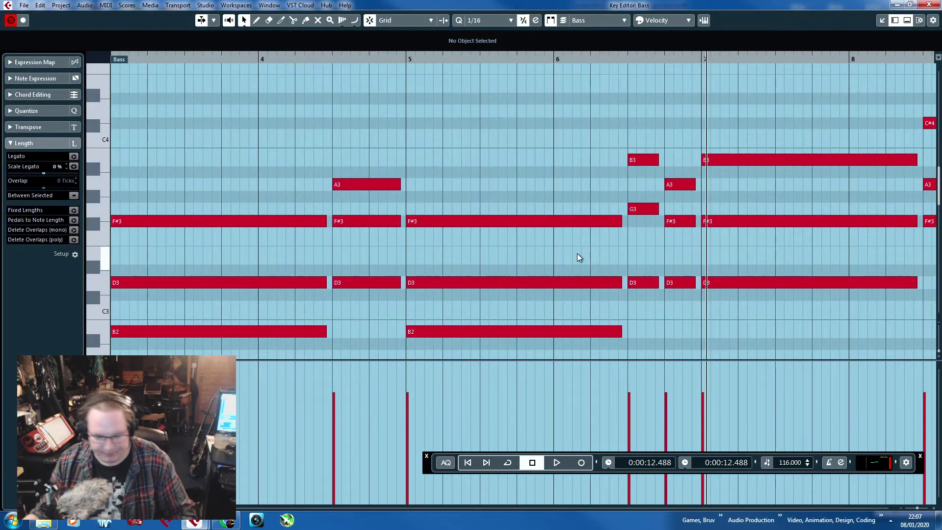
{"action": "key", "text": "g"}
{"action": "key", "text": "g"}
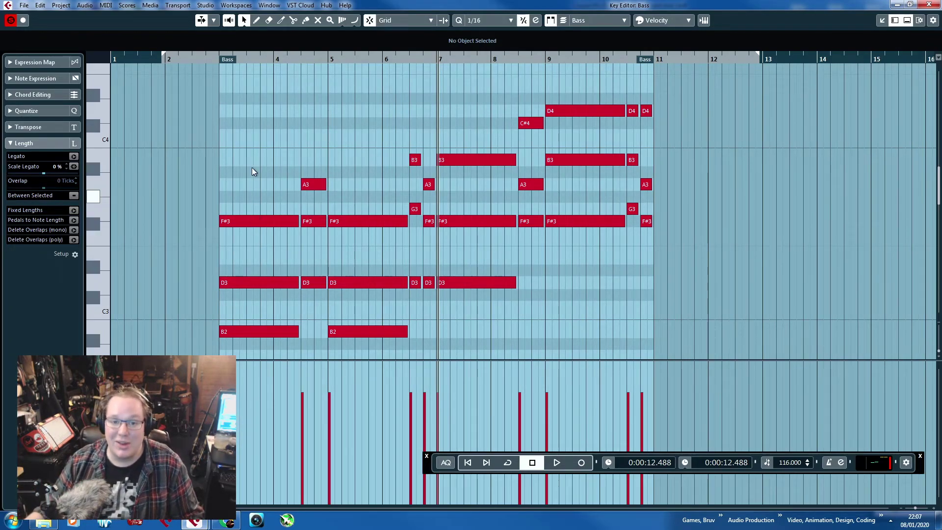
Examine the Keys chords around bar 7, selecting the long B3 note that starts there and clearing the selection.
{"action": "left_click_drag", "start_coordinate": [237, 150], "coordinate": [455, 299]}
{"action": "left_click", "coordinate": [452, 327]}
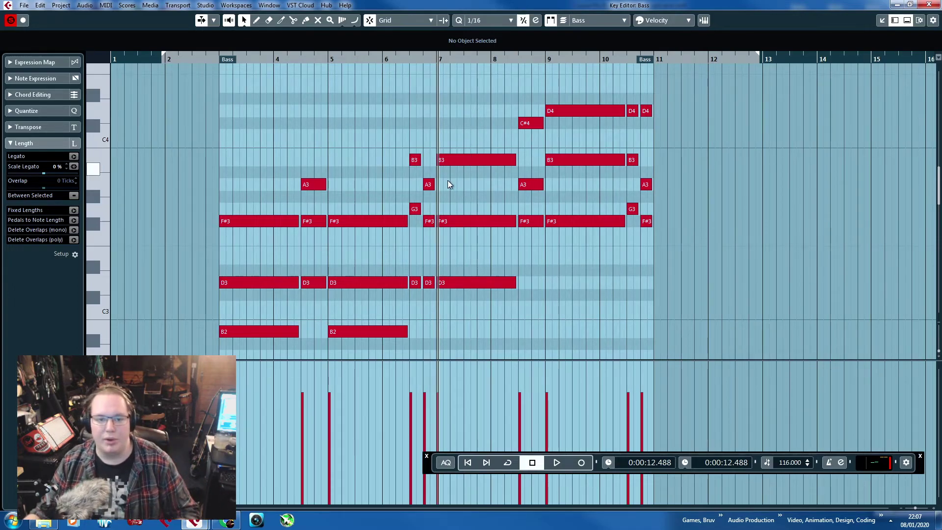
{"action": "scroll", "coordinate": [387, 228], "scroll_direction": "up", "scroll_amount": 2}
{"action": "mouse_move", "coordinate": [488, 160]}
{"action": "left_mouse_down"}
{"action": "mouse_move", "coordinate": [564, 226]}
{"action": "mouse_move", "coordinate": [488, 338]}
{"action": "mouse_move", "coordinate": [491, 162]}
{"action": "left_mouse_up"}
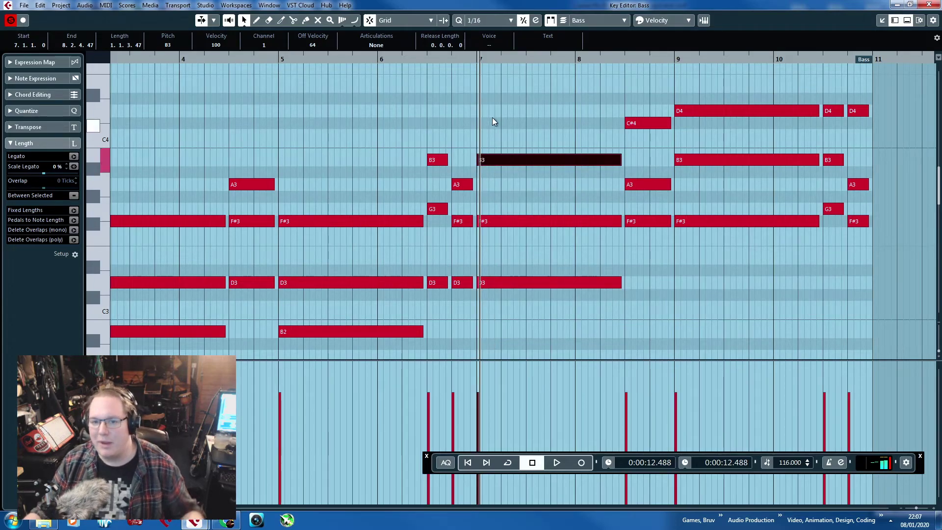
{"action": "left_click", "coordinate": [492, 127]}
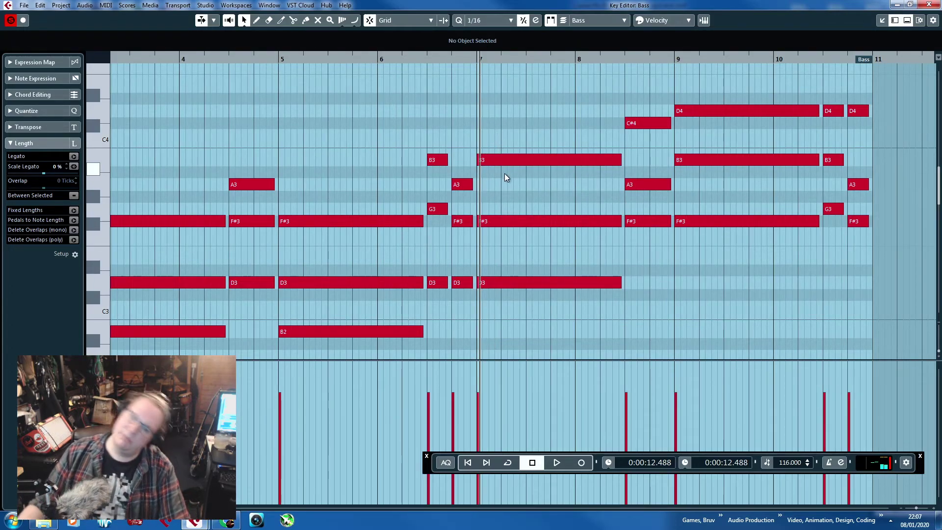
{"action": "left_click", "coordinate": [589, 283]}
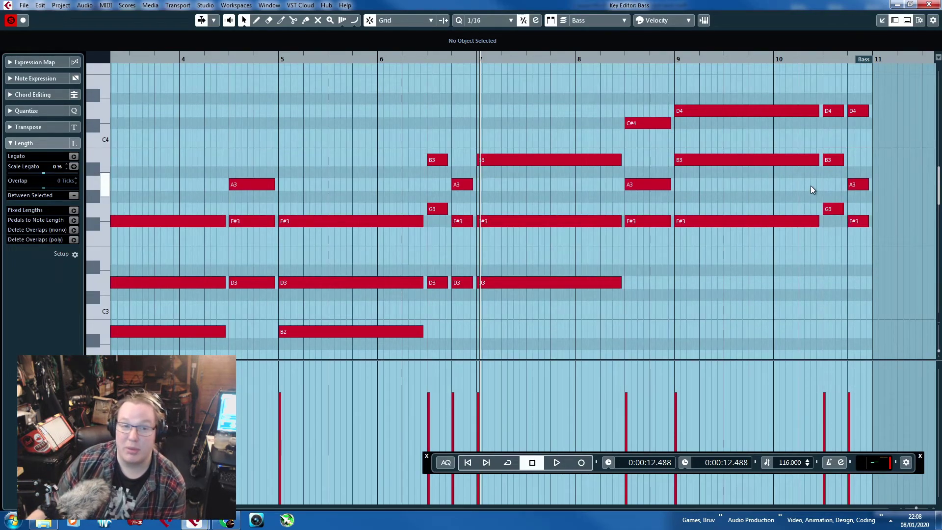
Close the Keys part editor and delete all Kit, Bass, Keys and Melody parts from the arrangement.
{"action": "left_click_drag", "start_coordinate": [760, 5], "coordinate": [752, 78]}
{"action": "left_click", "coordinate": [781, 65]}
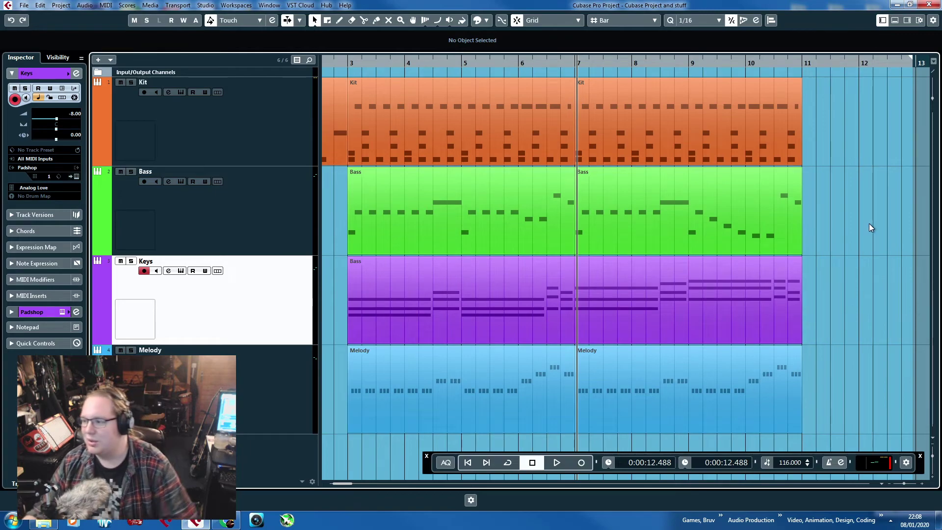
{"action": "key", "text": "g"}
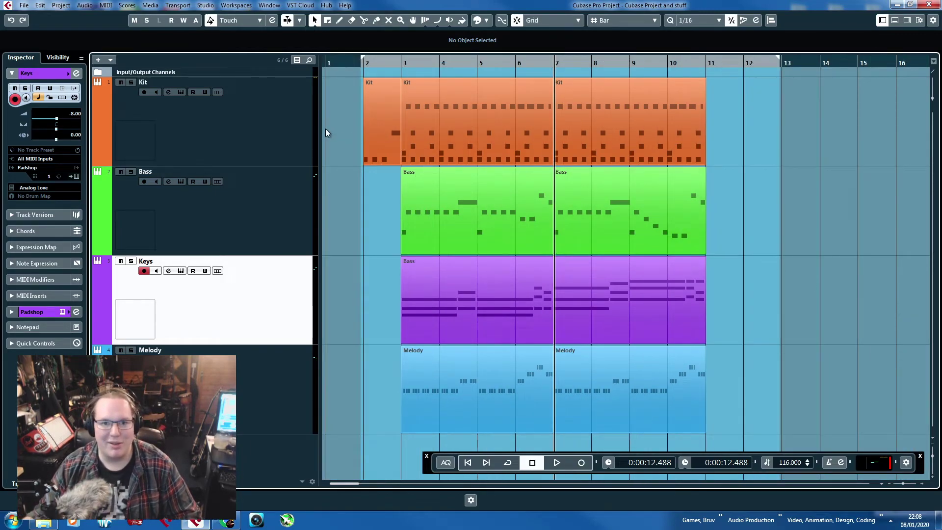
{"action": "left_click_drag", "start_coordinate": [326, 128], "coordinate": [677, 368]}
{"action": "key", "text": "Delete"}
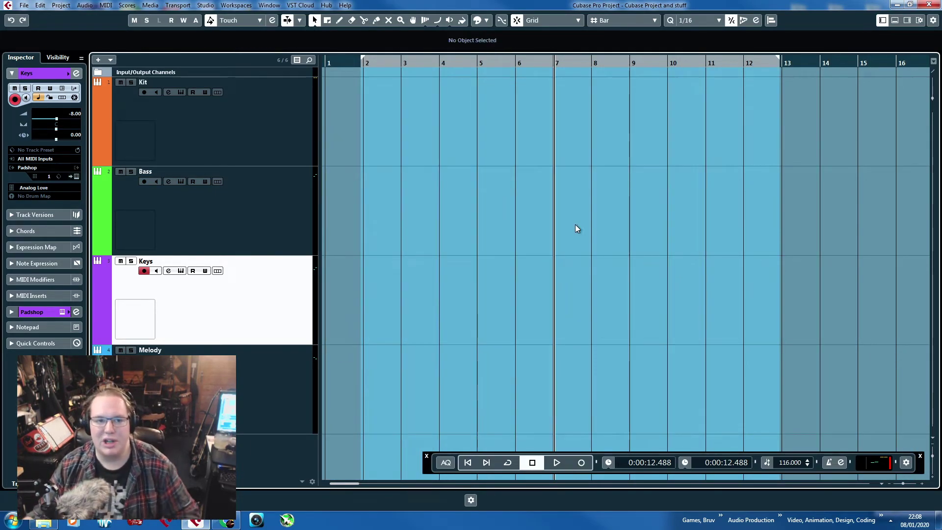
Set the project tempo to 109 BPM.
{"action": "scroll", "coordinate": [789, 464], "scroll_direction": "down", "scroll_amount": 7}
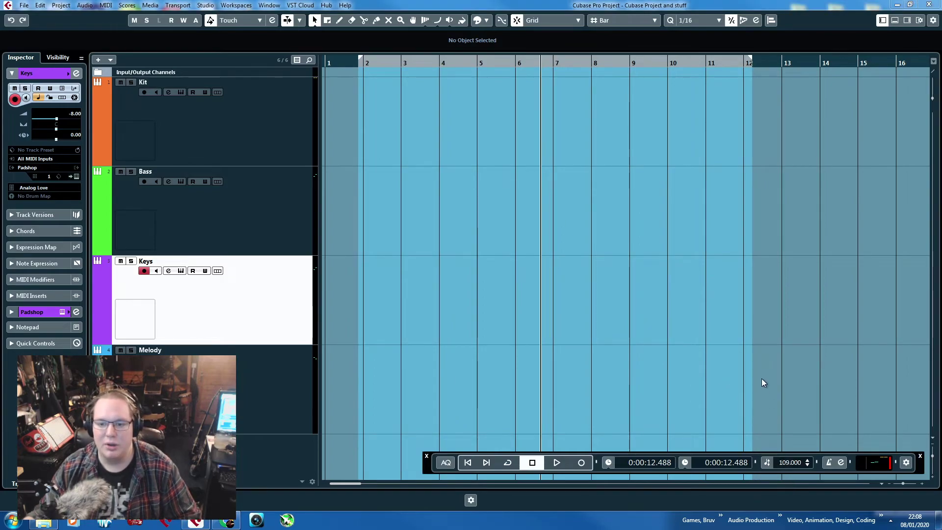
{"action": "left_click", "coordinate": [735, 354]}
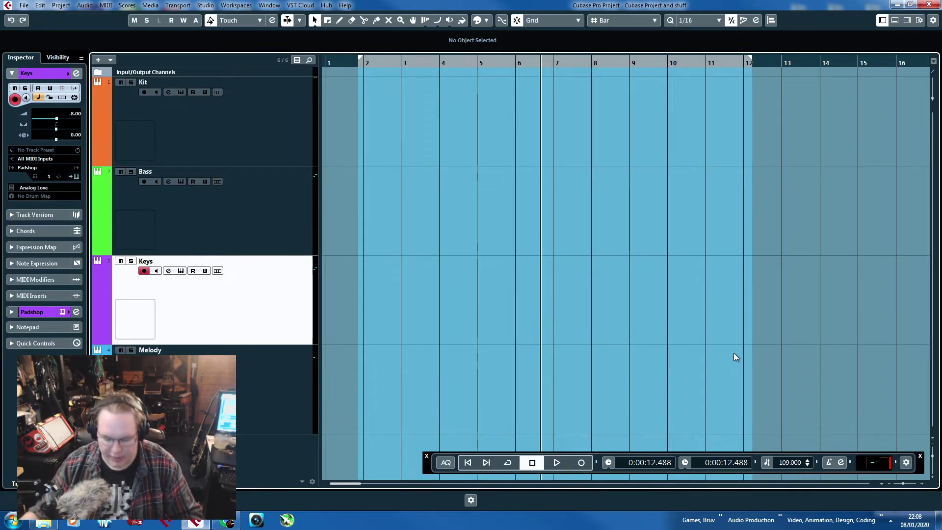
{"action": "scroll", "coordinate": [420, 257], "scroll_direction": "up", "scroll_amount": 3}
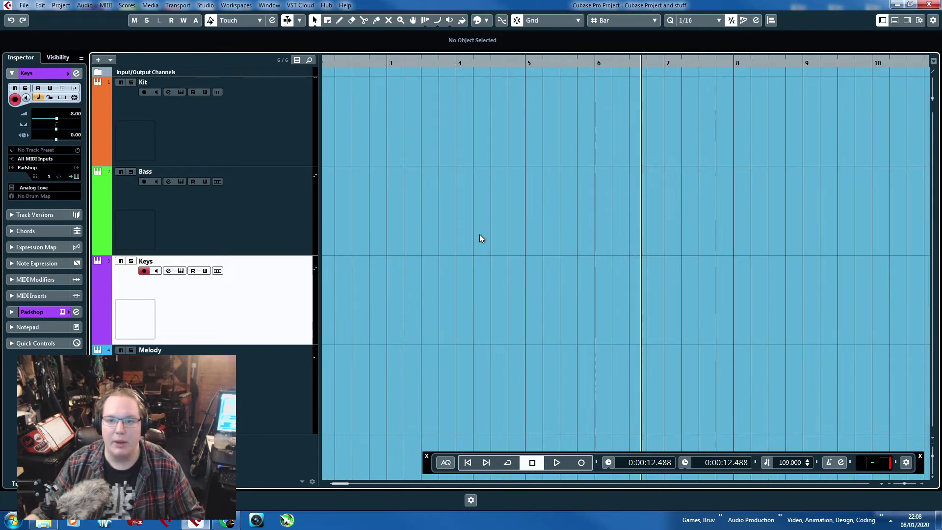
{"action": "scroll", "coordinate": [480, 238], "scroll_direction": "down", "scroll_amount": 4}
Set the locators from bar 2 to bar 3 and create an empty one-bar part between them on the Kit track.
{"action": "left_click_drag", "start_coordinate": [674, 59], "coordinate": [387, 62]}
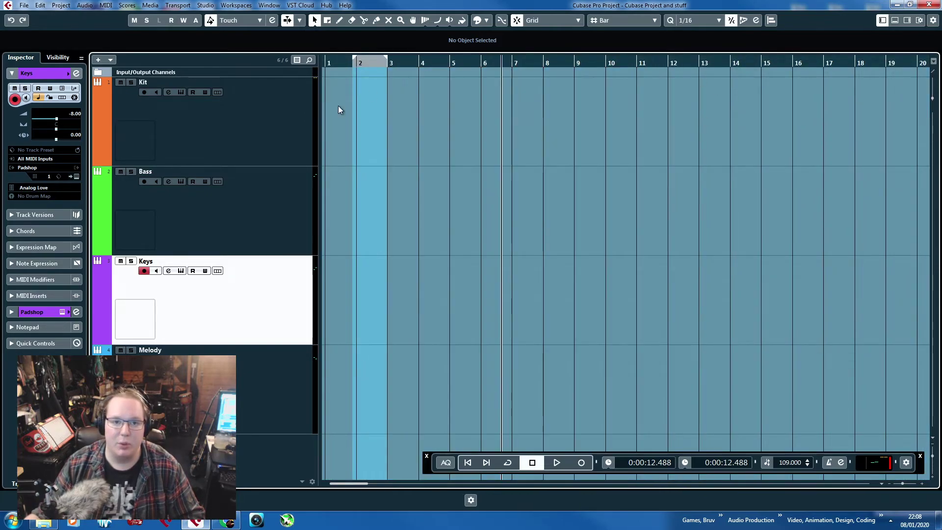
{"action": "scroll", "coordinate": [389, 225], "scroll_direction": "up", "scroll_amount": 3}
{"action": "scroll", "coordinate": [393, 221], "scroll_direction": "left", "scroll_amount": 2}
{"action": "double_click", "coordinate": [401, 101]}
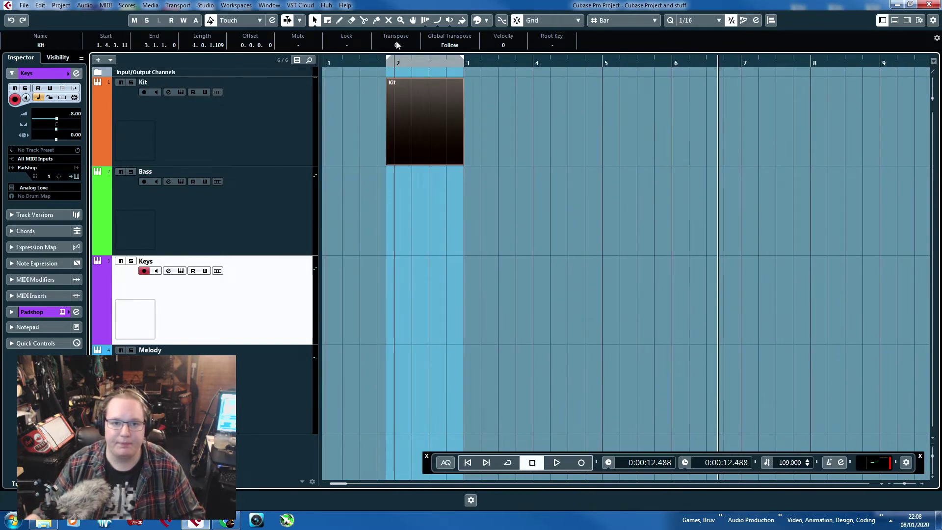
{"action": "key", "text": "Delete"}
{"action": "left_click_drag", "start_coordinate": [387, 58], "coordinate": [396, 60]}
{"action": "double_click", "coordinate": [420, 141]}
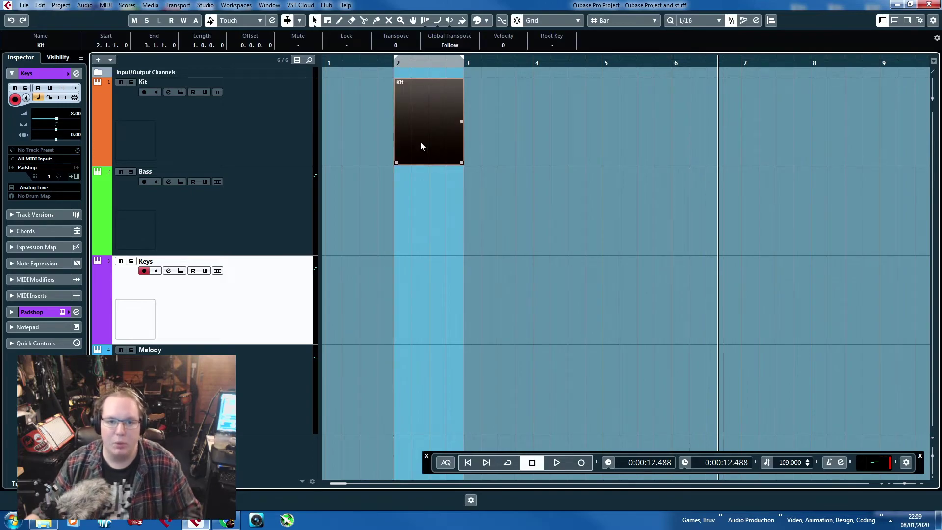
Open the new Kit part for editing and draw an E2 crash note two sixteenths long at the start of bar 2.
{"action": "double_click", "coordinate": [422, 120]}
{"action": "double_click", "coordinate": [576, 66]}
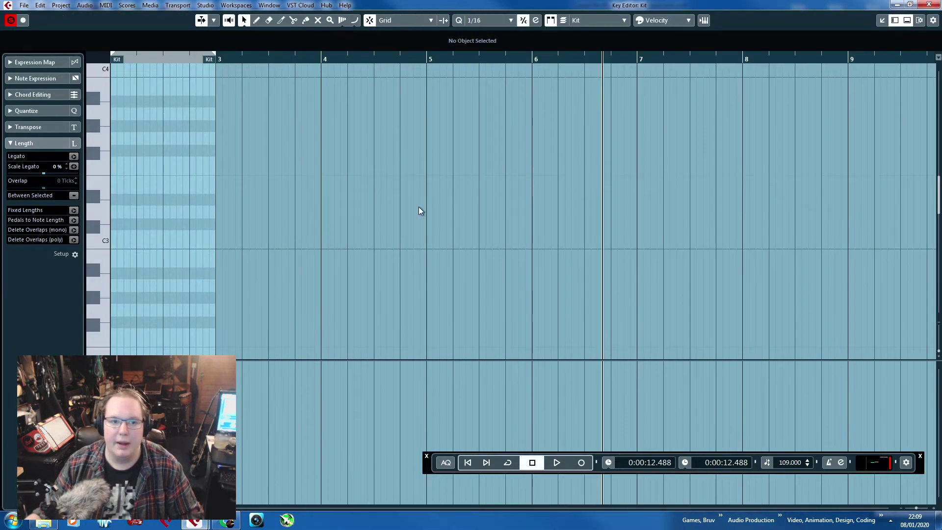
{"action": "scroll", "coordinate": [362, 238], "scroll_direction": "up", "scroll_amount": 4}
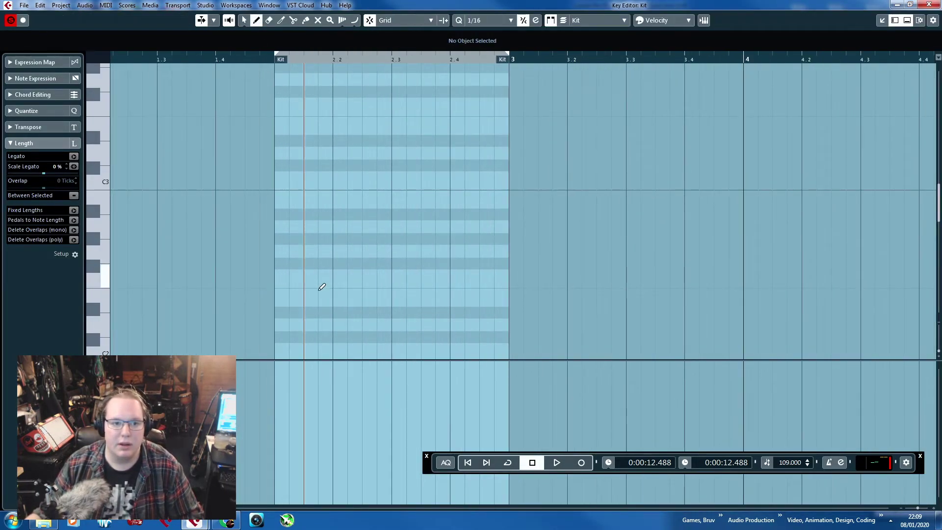
{"action": "left_click_drag", "start_coordinate": [293, 301], "coordinate": [314, 300]}
{"action": "scroll", "coordinate": [314, 289], "scroll_direction": "down", "scroll_amount": 2}
{"action": "scroll", "coordinate": [304, 265], "scroll_direction": "up", "scroll_amount": 2}
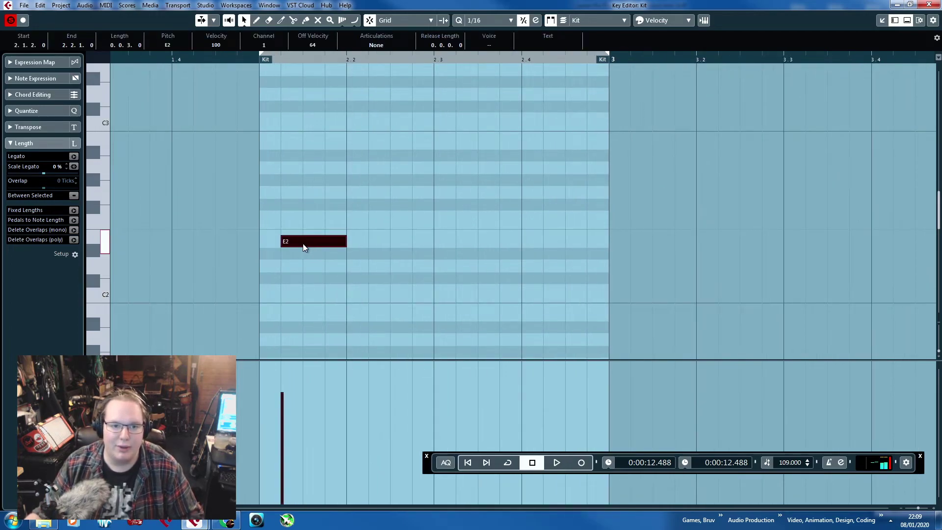
{"action": "mouse_move", "coordinate": [302, 244]}
{"action": "left_mouse_down"}
{"action": "mouse_move", "coordinate": [285, 244]}
{"action": "mouse_move", "coordinate": [305, 244]}
{"action": "left_mouse_up"}
{"action": "scroll", "coordinate": [314, 248], "scroll_direction": "down", "scroll_amount": 2}
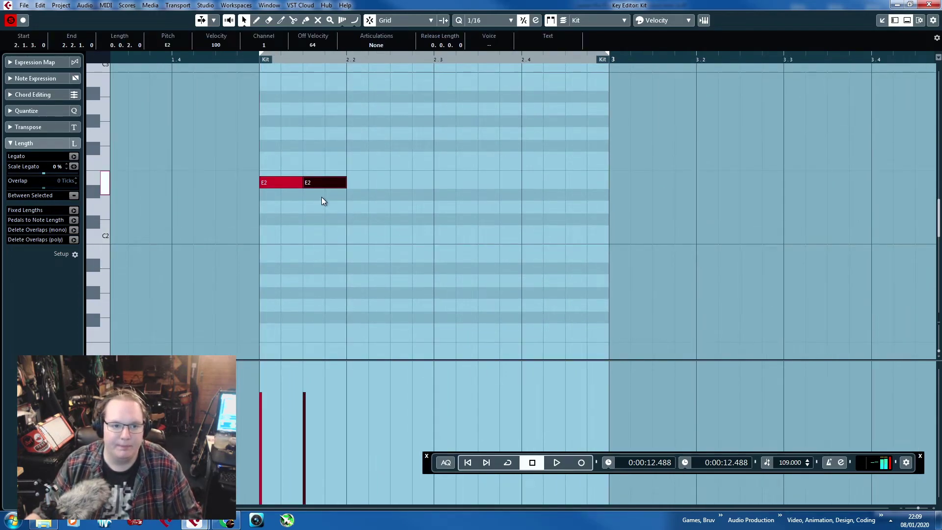
Add C1 kicks at 2.1.2, 2.2 and 2.3 and an E1 snare at 2.4 in the Kit part.
{"action": "left_click_drag", "start_coordinate": [324, 183], "coordinate": [308, 233]}
{"action": "double_click", "coordinate": [308, 233]}
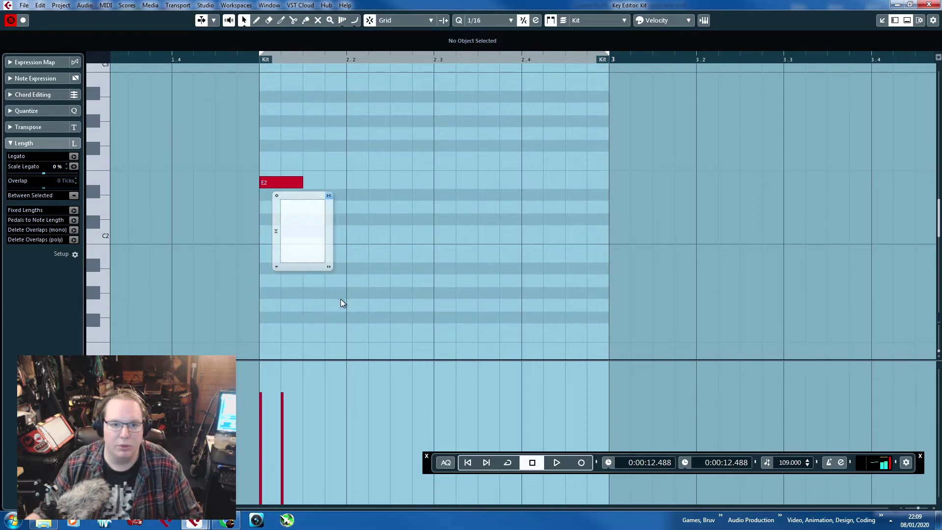
{"action": "scroll", "coordinate": [342, 303], "scroll_direction": "down", "scroll_amount": 2}
{"action": "left_click_drag", "start_coordinate": [294, 170], "coordinate": [656, 286]}
{"action": "left_click", "coordinate": [255, 58]}
{"action": "key", "text": "space"}
{"action": "scroll", "coordinate": [295, 182], "scroll_direction": "up", "scroll_amount": 1}
{"action": "key", "text": "space"}
{"action": "key", "text": "ctrl+d"}
{"action": "key", "text": "ctrl+d"}
{"action": "key", "text": "ctrl+d"}
Move the C1 kick on beat 3 two sixteenths later to 2.3.3 and play the bar.
{"action": "left_click", "coordinate": [525, 334]}
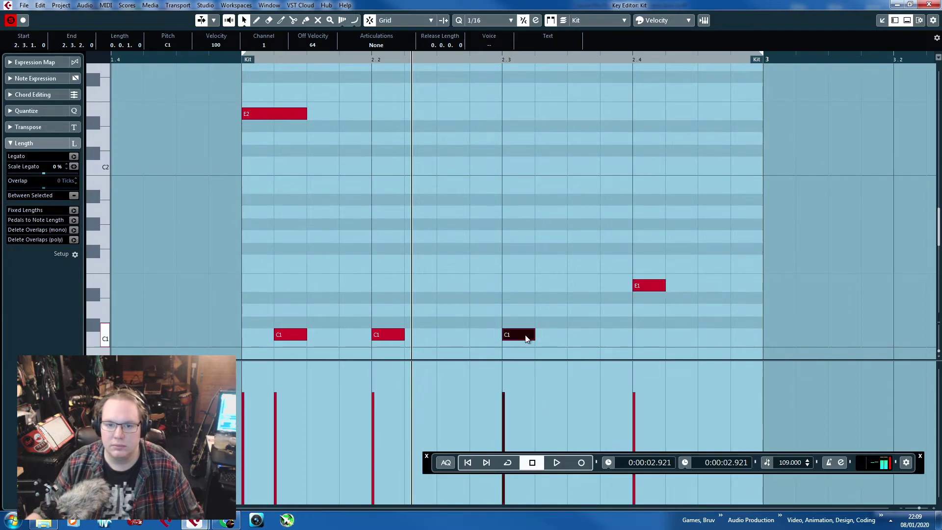
{"action": "left_click_drag", "start_coordinate": [526, 334], "coordinate": [591, 334]}
{"action": "left_click", "coordinate": [234, 55]}
{"action": "key", "text": "space"}
{"action": "left_click", "coordinate": [387, 126]}
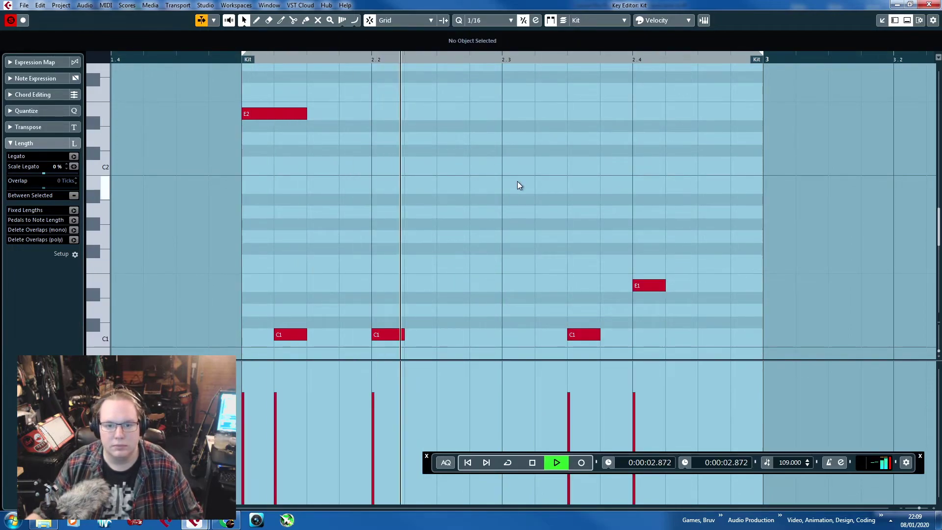
{"action": "key", "text": "space"}
Add G#1 hi-hats on every eighth note of bar 2 at velocity 80 and play the bar.
{"action": "left_click", "coordinate": [294, 113]}
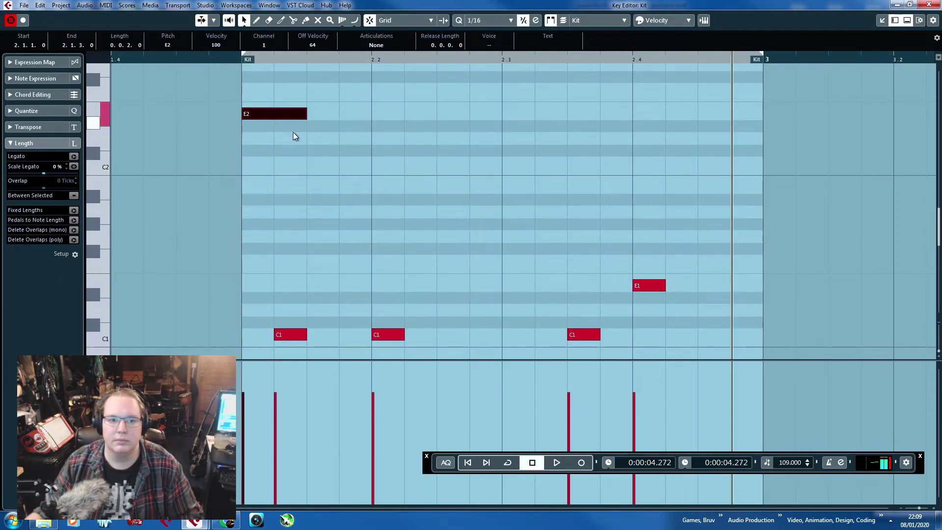
{"action": "left_click_drag", "start_coordinate": [321, 119], "coordinate": [331, 225]}
{"action": "left_click_drag", "start_coordinate": [374, 248], "coordinate": [245, 207]}
{"action": "key", "text": "ctrl+d"}
{"action": "left_click_drag", "start_coordinate": [365, 226], "coordinate": [398, 227]}
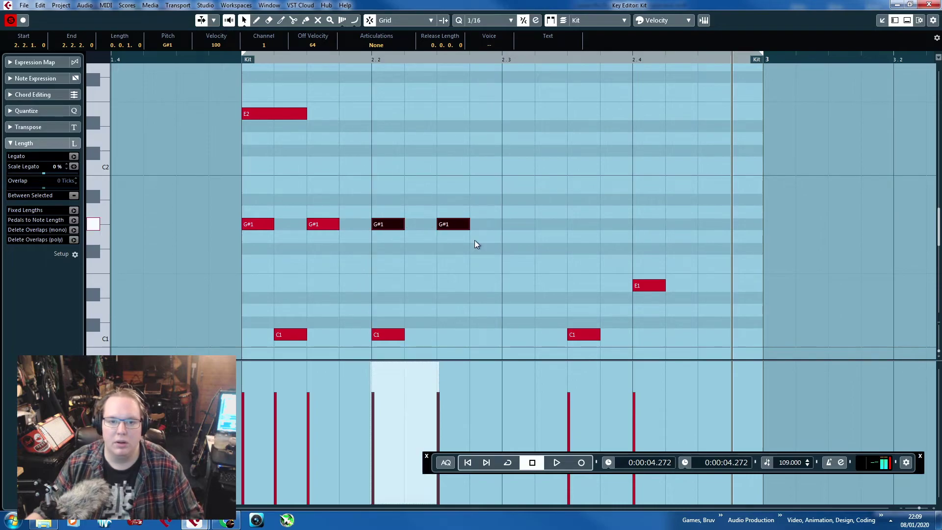
{"action": "left_click_drag", "start_coordinate": [456, 249], "coordinate": [226, 202]}
{"action": "key", "text": "ctrl+d"}
{"action": "left_click_drag", "start_coordinate": [491, 225], "coordinate": [523, 225]}
{"action": "left_click_drag", "start_coordinate": [752, 186], "coordinate": [227, 231]}
{"action": "left_click", "coordinate": [322, 165]}
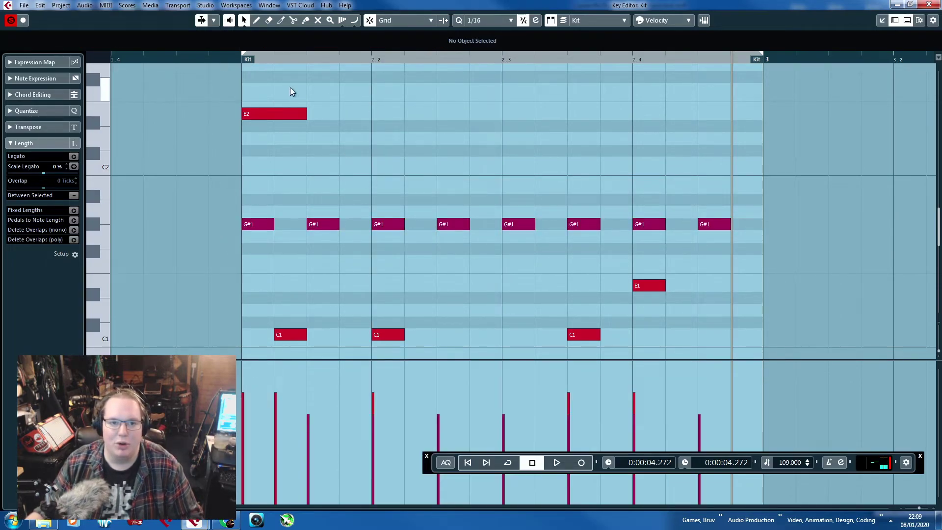
{"action": "key", "text": "space"}
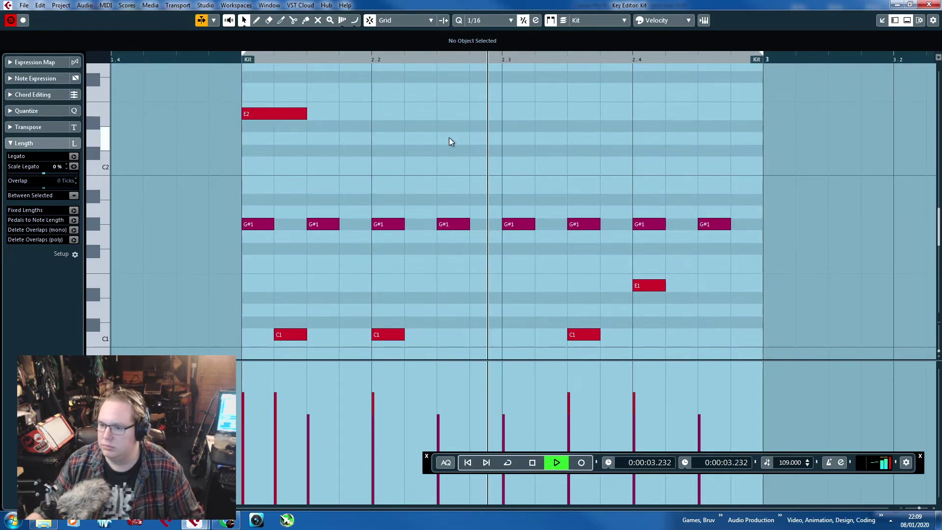
{"action": "key", "text": "space"}
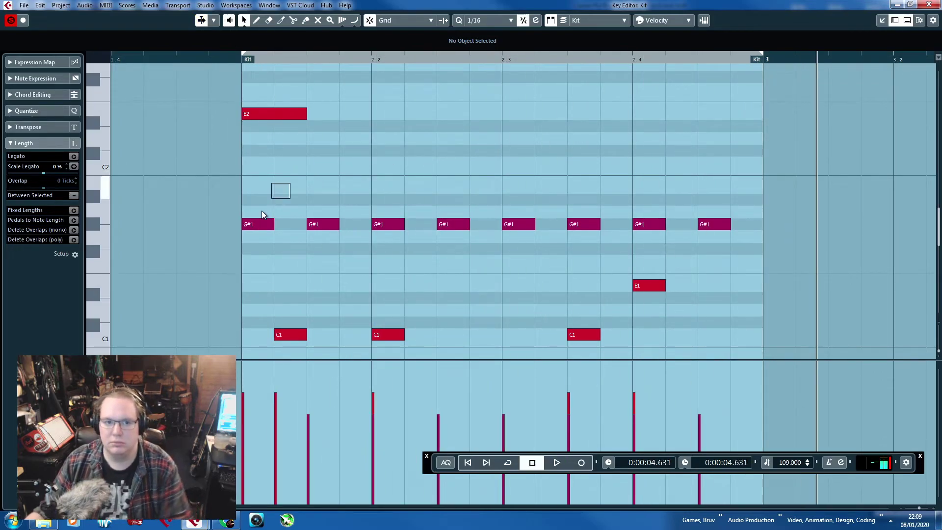
Delete the G#1 hi-hats that fall on the four beats of bar 2, keeping the offbeat ones.
{"action": "left_click_drag", "start_coordinate": [261, 211], "coordinate": [256, 231]}
{"action": "key", "text": "Delete"}
{"action": "left_click_drag", "start_coordinate": [355, 251], "coordinate": [416, 189]}
{"action": "key", "text": "Delete"}
{"action": "left_click_drag", "start_coordinate": [503, 182], "coordinate": [535, 238]}
{"action": "key", "text": "Delete"}
{"action": "left_click_drag", "start_coordinate": [615, 264], "coordinate": [662, 209]}
{"action": "key", "text": "Delete"}
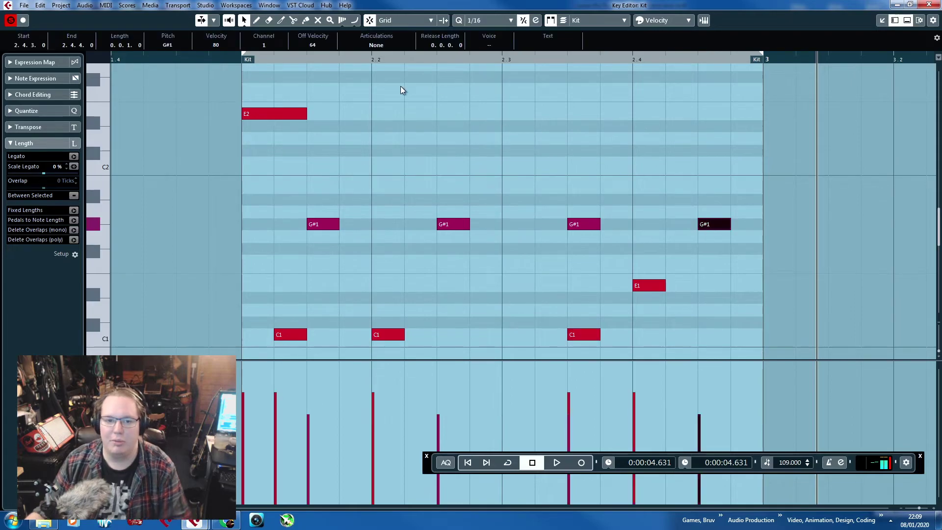
Play the drum bar with the offbeat hi-hats, return to the arrangement and stop playback.
{"action": "left_click", "coordinate": [238, 57]}
{"action": "left_click", "coordinate": [478, 134]}
{"action": "key", "text": "space"}
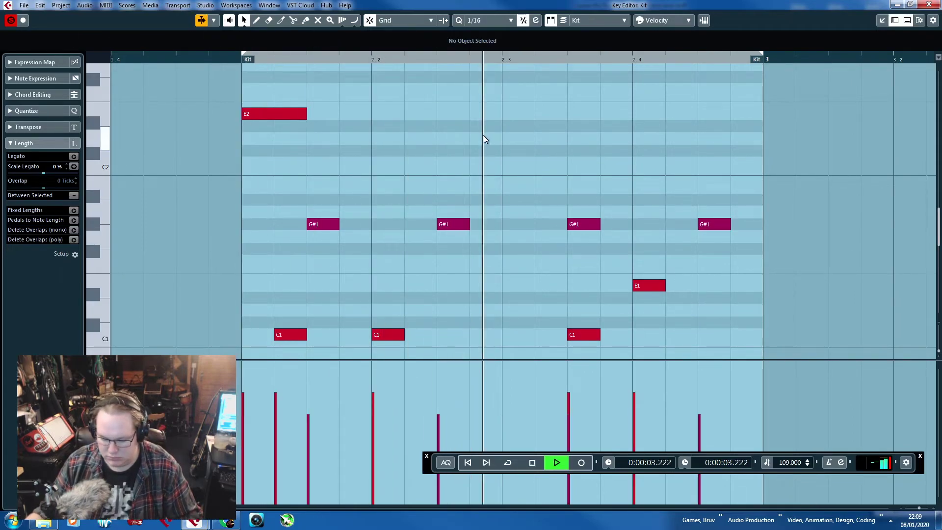
{"action": "key", "text": "Return"}
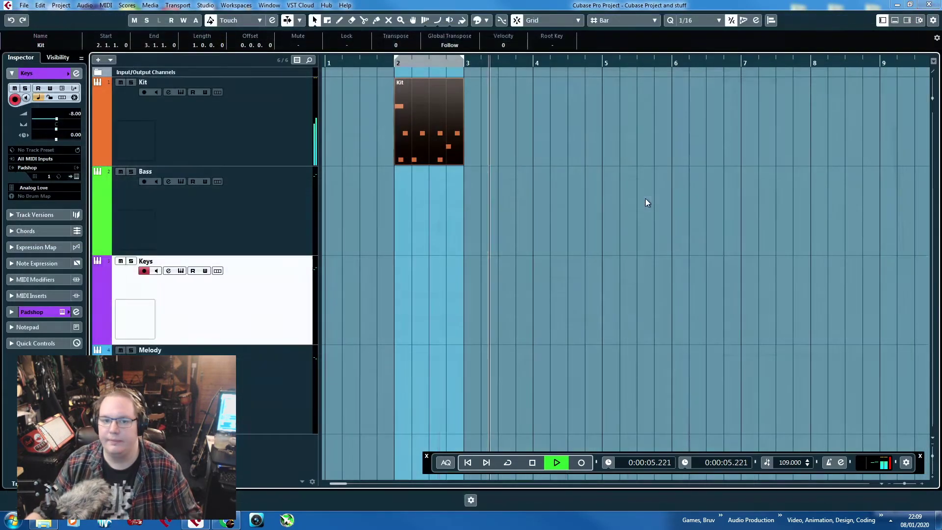
{"action": "key", "text": "space"}
Duplicate the Kit part into bar 3 and extend the right locator to bar 4.
{"action": "left_click_drag", "start_coordinate": [594, 234], "coordinate": [373, 103]}
{"action": "scroll", "coordinate": [397, 118], "scroll_direction": "up", "scroll_amount": 3}
{"action": "key", "text": "3"}
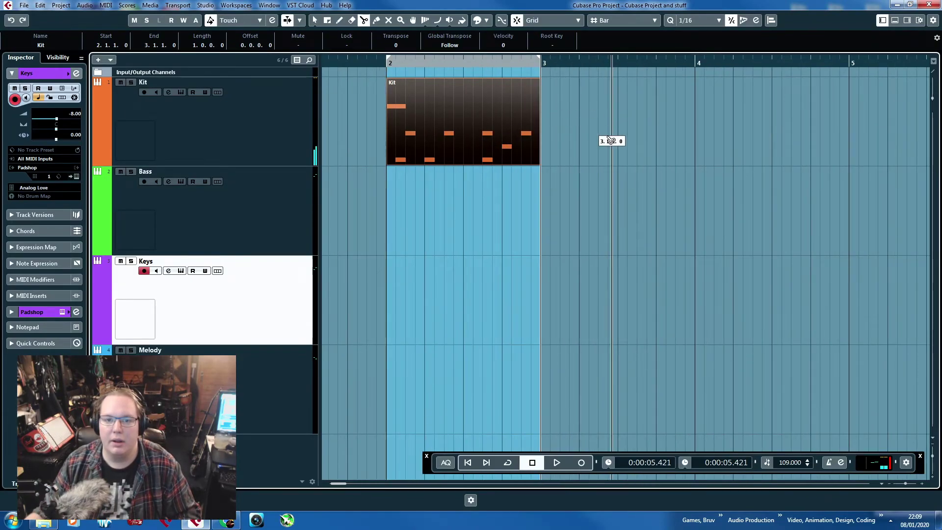
{"action": "key", "text": "1"}
{"action": "scroll", "coordinate": [497, 126], "scroll_direction": "down", "scroll_amount": 1}
{"action": "key", "text": "ctrl+d"}
{"action": "key", "text": "3"}
{"action": "left_click_drag", "start_coordinate": [528, 59], "coordinate": [631, 60]}
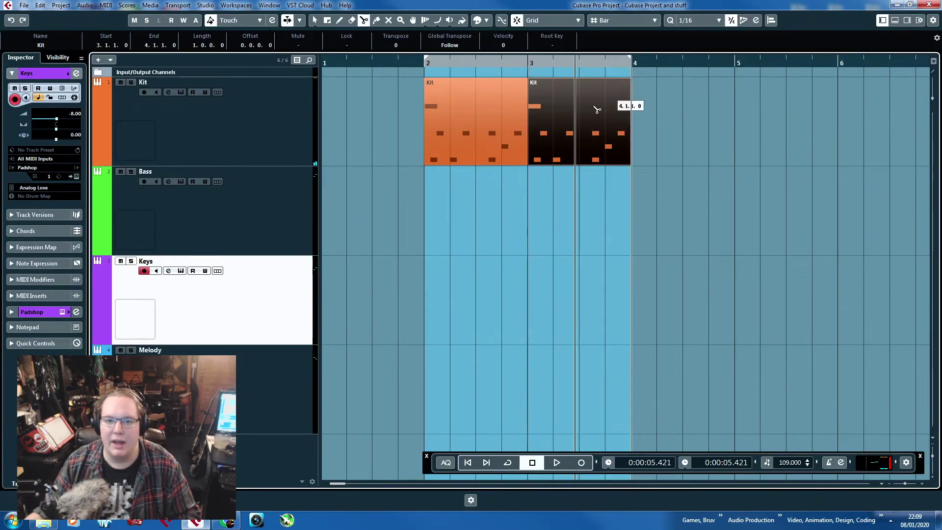
{"action": "key", "text": "1"}
Open the bar 3 Kit part and delete its first two C1 kicks and the E2 crash.
{"action": "double_click", "coordinate": [569, 135]}
{"action": "scroll", "coordinate": [288, 186], "scroll_direction": "down", "scroll_amount": 3}
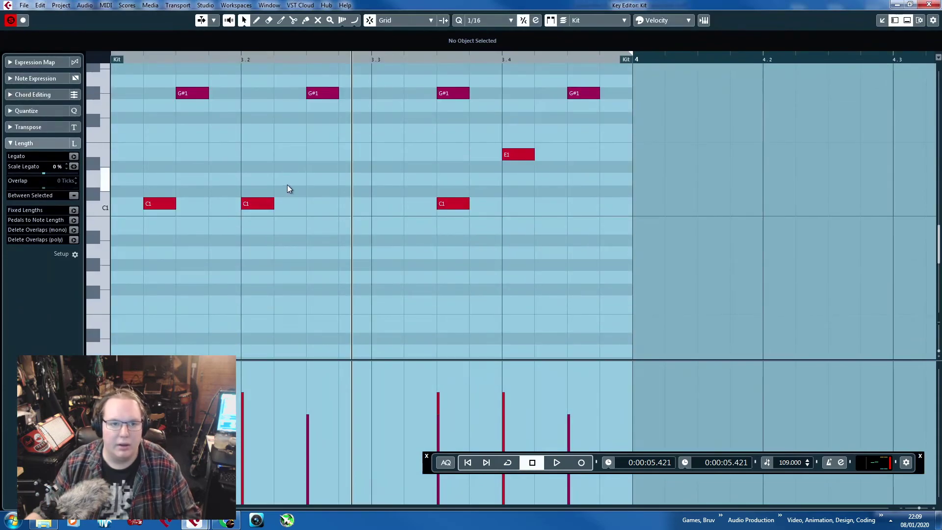
{"action": "scroll", "coordinate": [305, 231], "scroll_direction": "down", "scroll_amount": 1}
{"action": "scroll", "coordinate": [306, 235], "scroll_direction": "down", "scroll_amount": 1, "text": "ctrl"}
{"action": "scroll", "coordinate": [301, 245], "scroll_direction": "up", "scroll_amount": 1}
{"action": "left_click_drag", "start_coordinate": [309, 297], "coordinate": [155, 176]}
{"action": "scroll", "coordinate": [216, 159], "scroll_direction": "up", "scroll_amount": 2}
{"action": "key", "text": "Delete"}
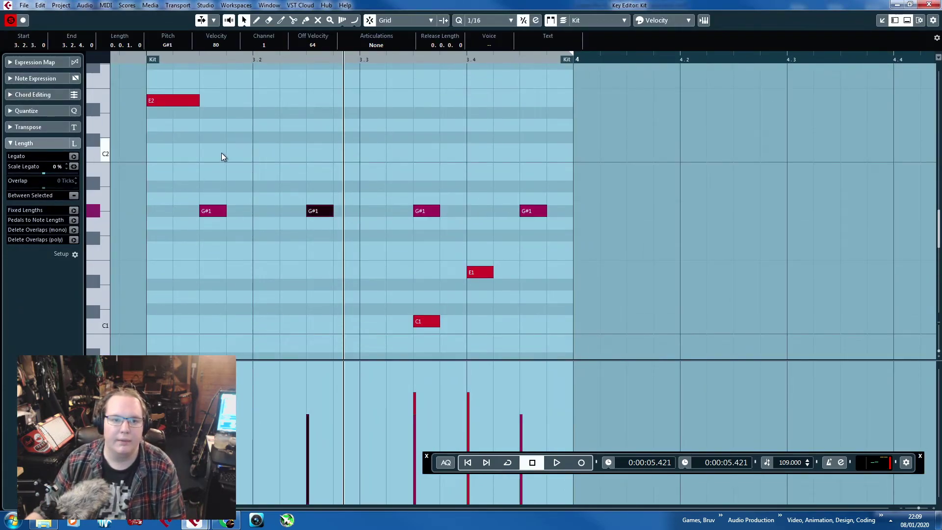
{"action": "left_click", "coordinate": [184, 101]}
{"action": "key", "text": "Delete"}
Rework bar 3 with C1 kicks at 3.1.3, 3.3 and 3.3.3 and E1 snares at 3.2 and 3.4.
{"action": "left_click_drag", "start_coordinate": [384, 258], "coordinate": [481, 332]}
{"action": "left_click_drag", "start_coordinate": [426, 322], "coordinate": [213, 317], "text": "alt"}
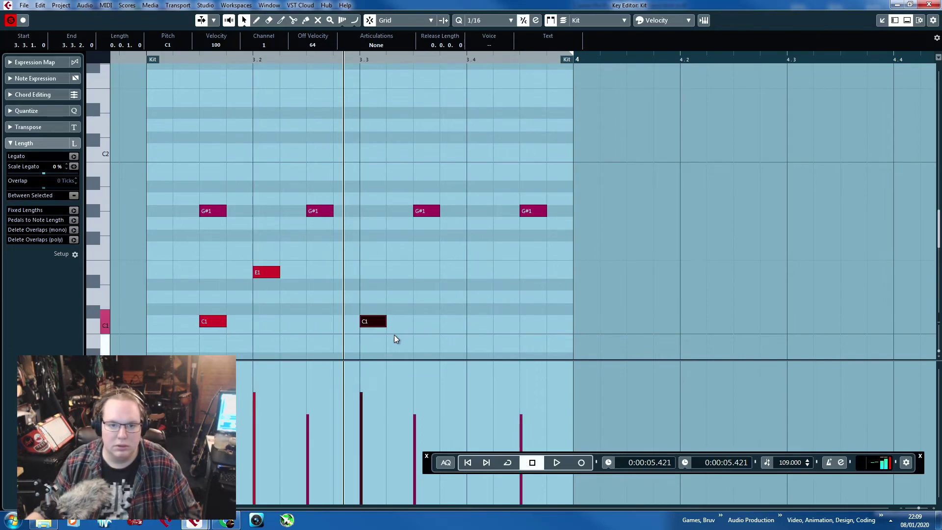
{"action": "key", "text": "ctrl+d"}
{"action": "left_click_drag", "start_coordinate": [396, 323], "coordinate": [485, 273]}
{"action": "key", "text": "ctrl+d"}
{"action": "left_click", "coordinate": [532, 249]}
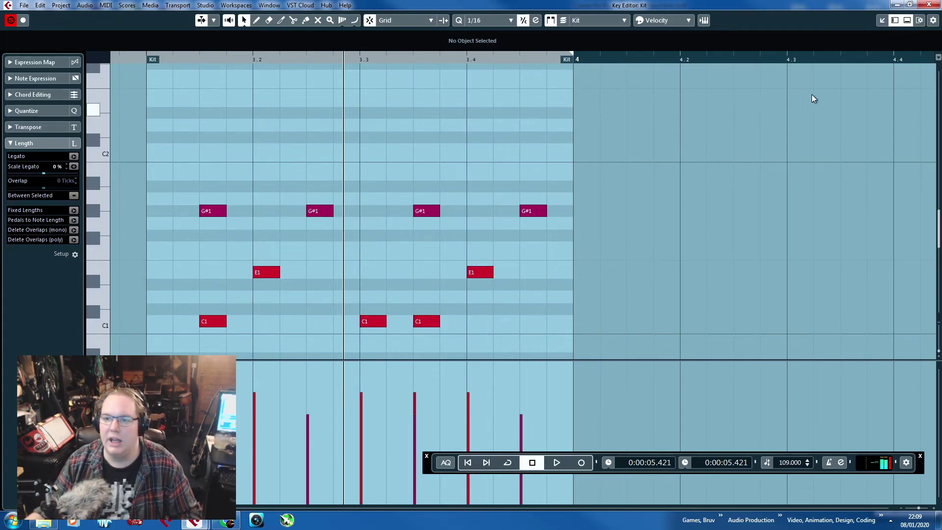
Join the two Kit parts into one and, during playback, create and open a Bass part covering bars 2 and 3.
{"action": "left_click", "coordinate": [930, 5]}
{"action": "key", "text": "space"}
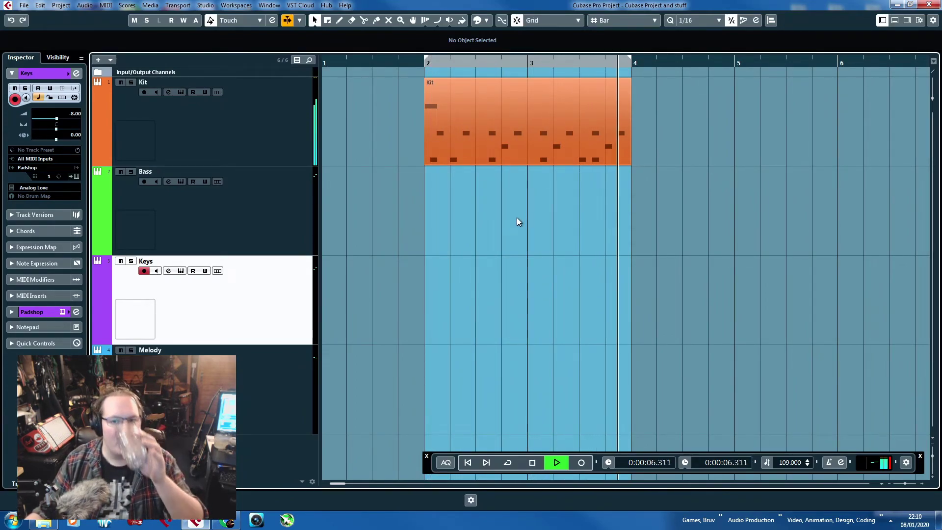
{"action": "double_click", "coordinate": [516, 222]}
{"action": "double_click", "coordinate": [528, 227]}
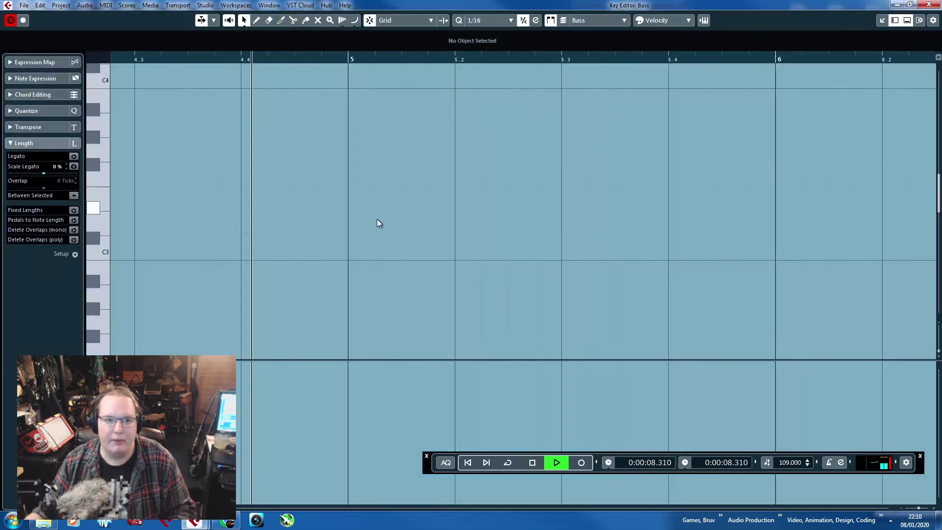
{"action": "key", "text": "space"}
Draw a two-beat E2 note at the start of bar 2 and duplicate it to F#2 at 2.3.
{"action": "scroll", "coordinate": [260, 259], "scroll_direction": "down", "scroll_amount": 3}
{"action": "scroll", "coordinate": [245, 256], "scroll_direction": "left", "scroll_amount": 3}
{"action": "scroll", "coordinate": [285, 234], "scroll_direction": "down", "scroll_amount": 3}
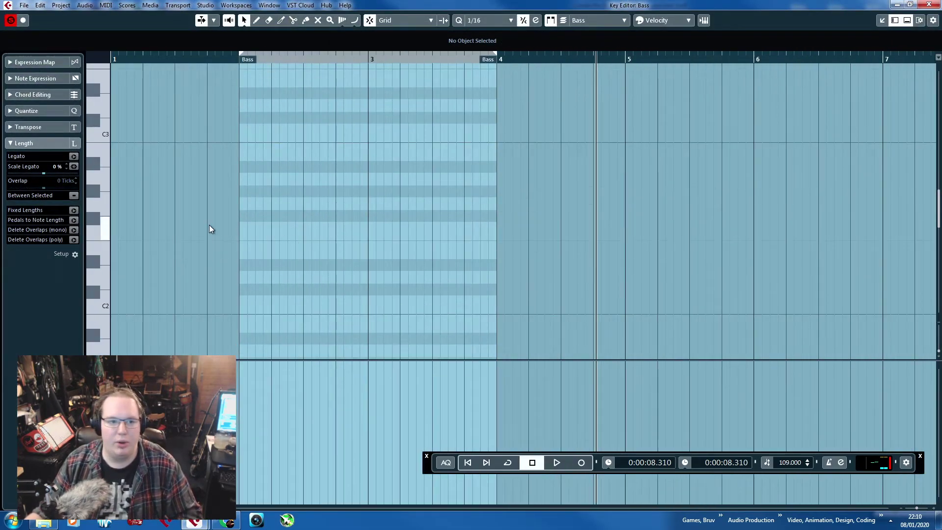
{"action": "scroll", "coordinate": [207, 224], "scroll_direction": "up", "scroll_amount": 1}
{"action": "scroll", "coordinate": [101, 256], "scroll_direction": "down", "scroll_amount": 2}
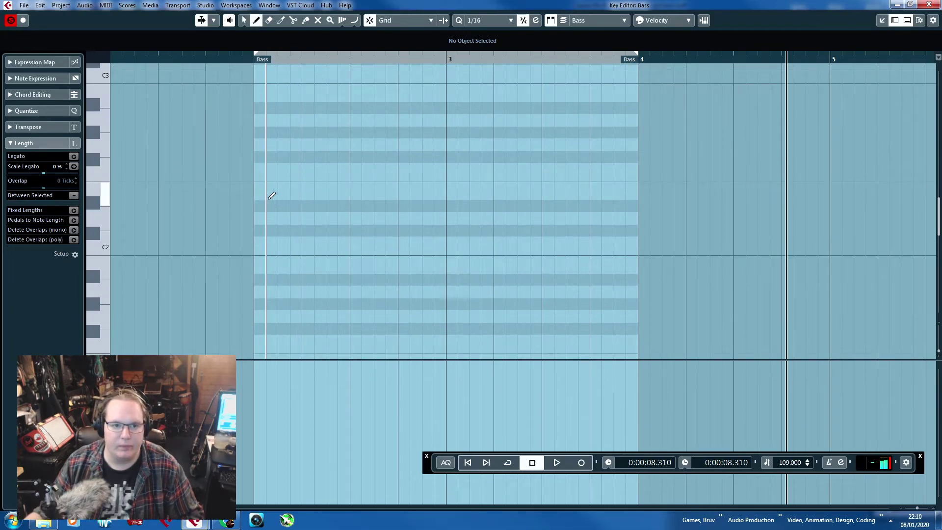
{"action": "left_click_drag", "start_coordinate": [260, 194], "coordinate": [324, 202]}
{"action": "left_click", "coordinate": [355, 243]}
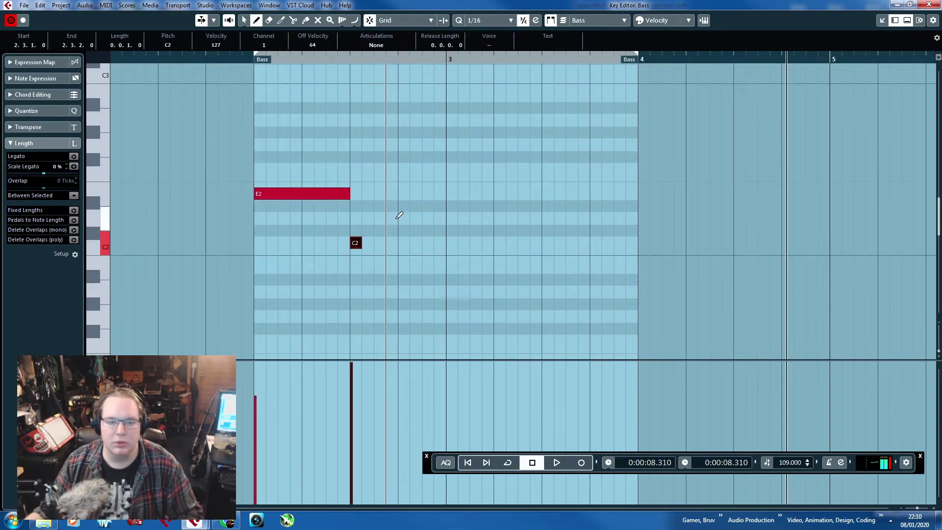
{"action": "key", "text": "1"}
{"action": "left_click_drag", "start_coordinate": [390, 221], "coordinate": [345, 261]}
{"action": "key", "text": "Delete"}
{"action": "left_click_drag", "start_coordinate": [356, 225], "coordinate": [375, 153]}
{"action": "key", "text": "ctrl+d"}
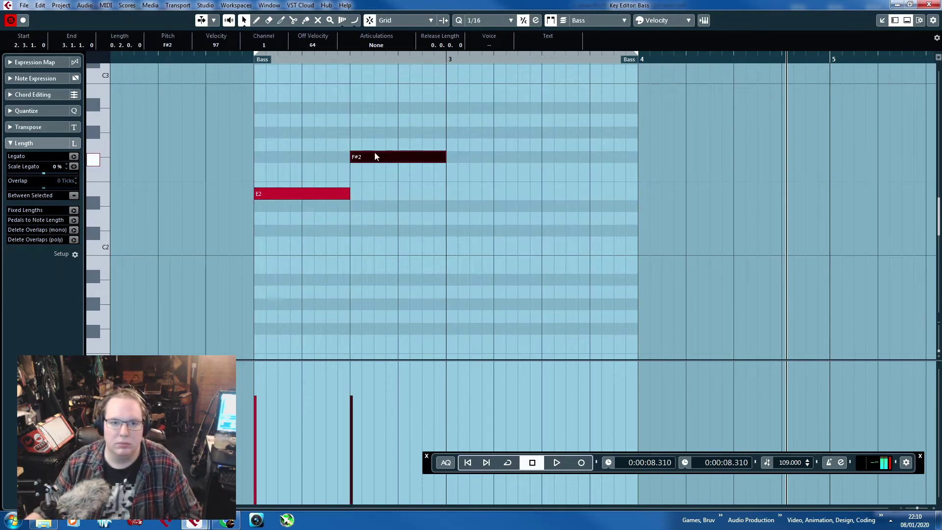
Shorten E2 and F#2 to one beat each, placing F#2 at 2.2, and add a G2 from 2.3 to the end of bar 3.
{"action": "key", "text": "space"}
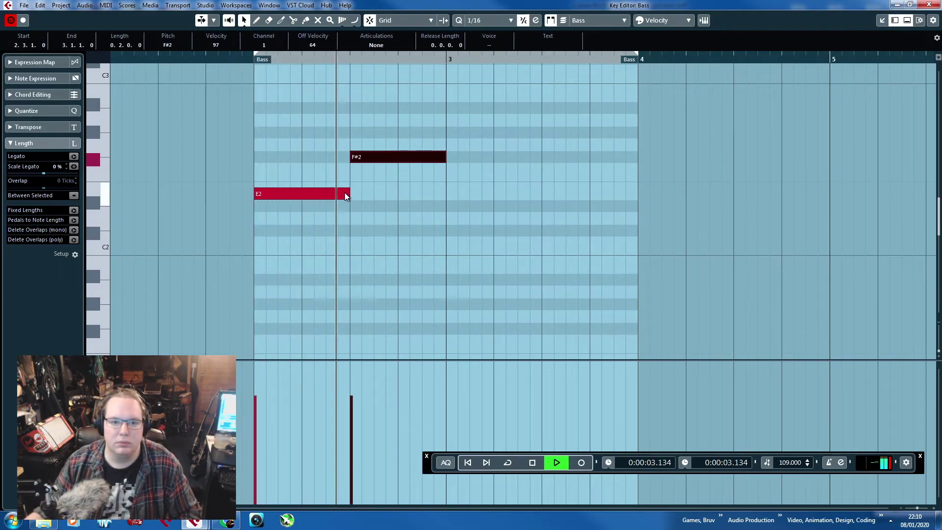
{"action": "left_click_drag", "start_coordinate": [347, 192], "coordinate": [304, 192]}
{"action": "key", "text": "space"}
{"action": "left_click_drag", "start_coordinate": [380, 158], "coordinate": [338, 170]}
{"action": "left_click", "coordinate": [355, 157]}
{"action": "left_click_drag", "start_coordinate": [398, 155], "coordinate": [350, 159]}
{"action": "key", "text": "ctrl+d"}
{"action": "left_click_drag", "start_coordinate": [369, 157], "coordinate": [635, 164]}
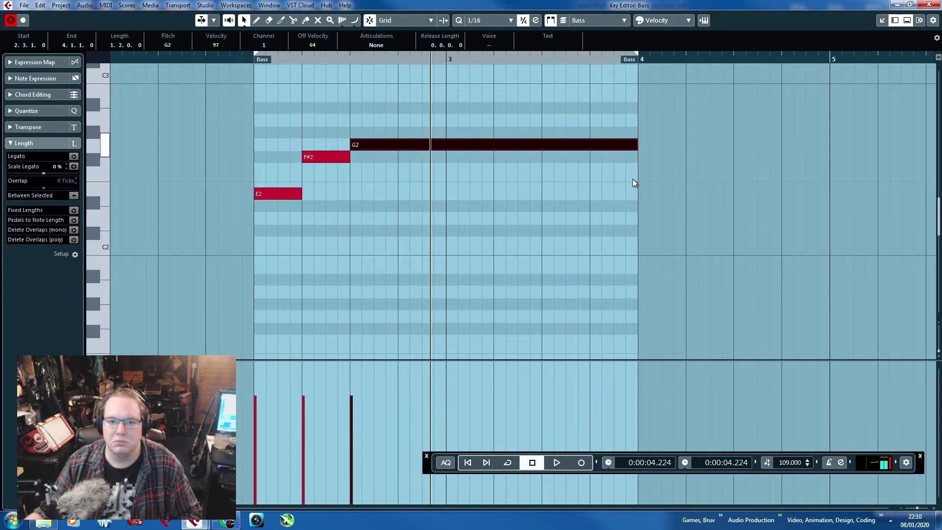
Play back the bass line in the editor and again alongside the drums in the project, with the Bass track selected.
{"action": "left_click", "coordinate": [263, 78]}
{"action": "key", "text": "space"}
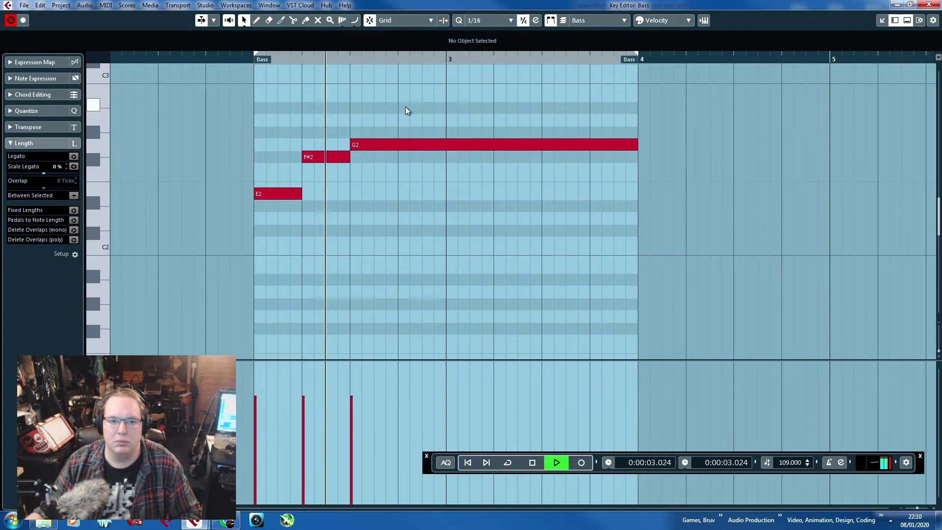
{"action": "scroll", "coordinate": [432, 199], "scroll_direction": "up", "scroll_amount": 4}
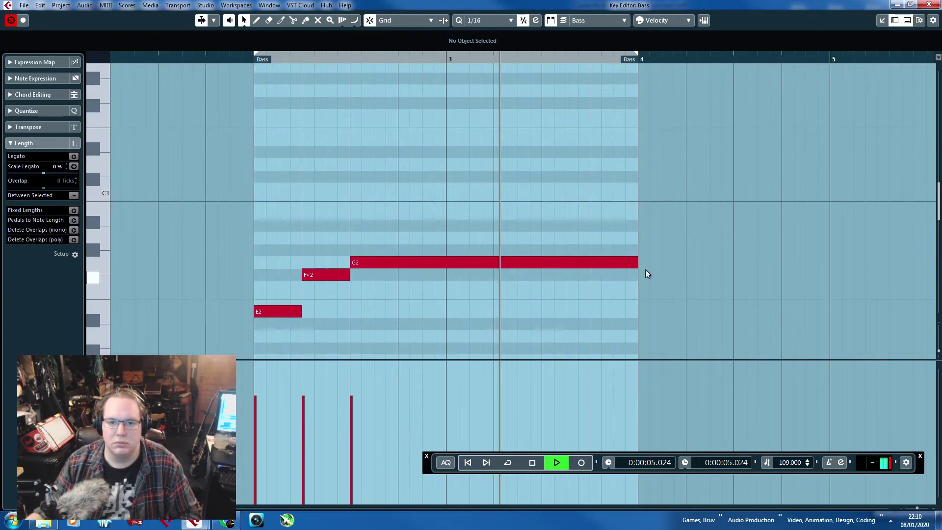
{"action": "key", "text": "space"}
{"action": "left_click", "coordinate": [929, 5]}
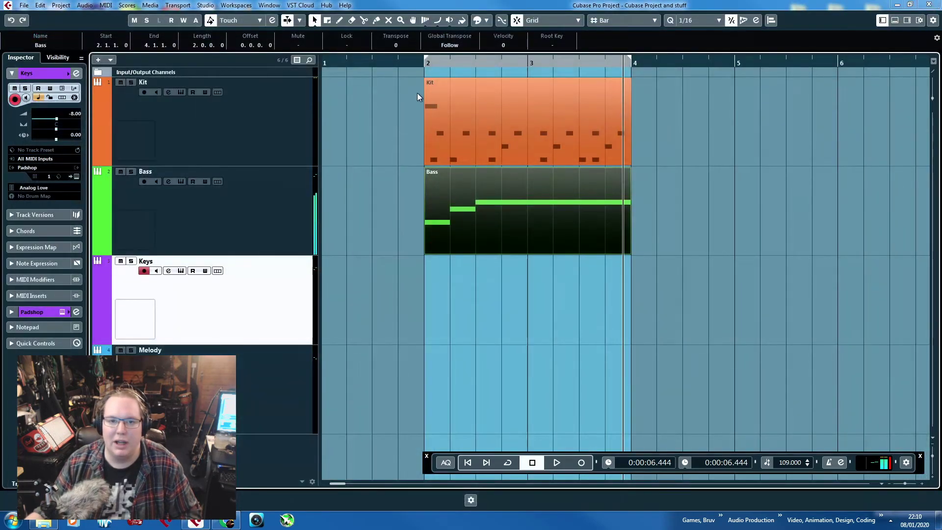
{"action": "key", "text": "space"}
{"action": "left_click", "coordinate": [294, 213]}
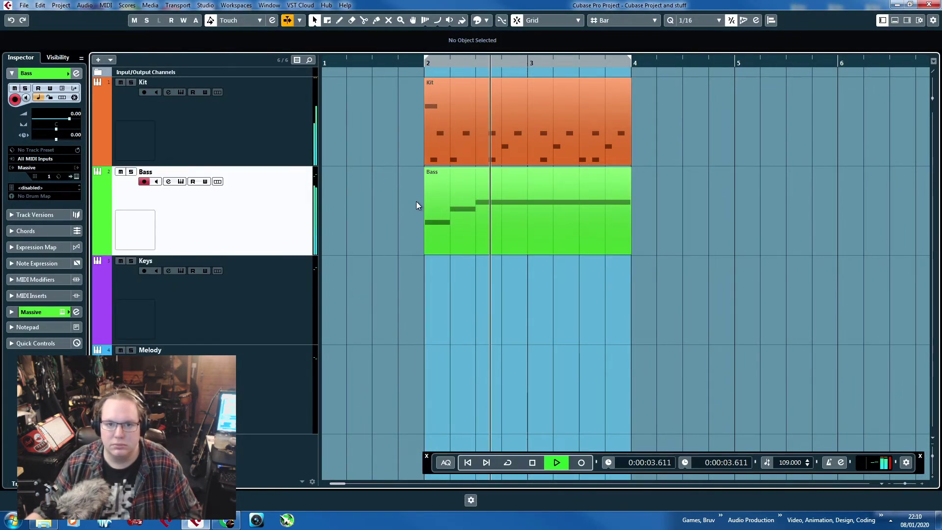
{"action": "key", "text": "space"}
Open the Kit and Bass parts together, move F#2 to 2.2.3 and G2 to 2.4, lengthen E2 and F#2 to 1.5 beats, and play.
{"action": "double_click", "coordinate": [449, 225]}
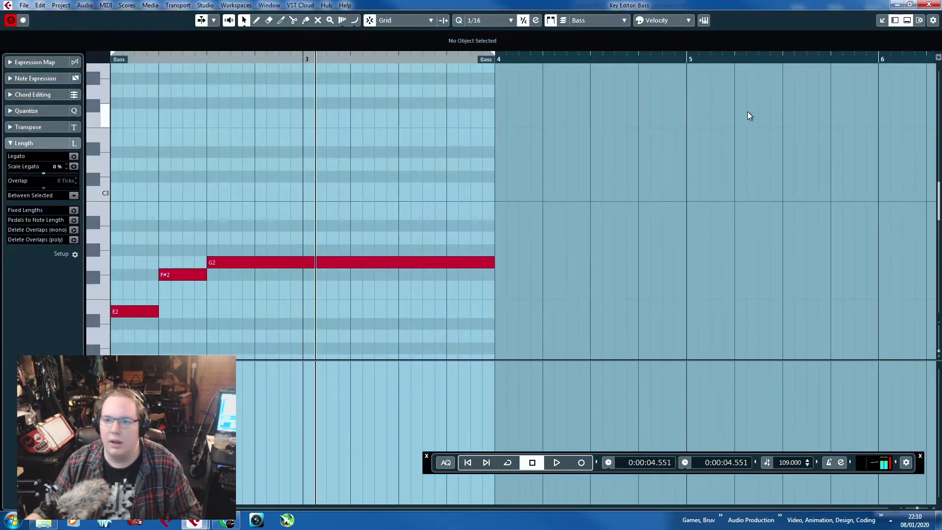
{"action": "left_click", "coordinate": [929, 5]}
{"action": "left_click", "coordinate": [461, 135], "text": "shift"}
{"action": "double_click", "coordinate": [459, 228]}
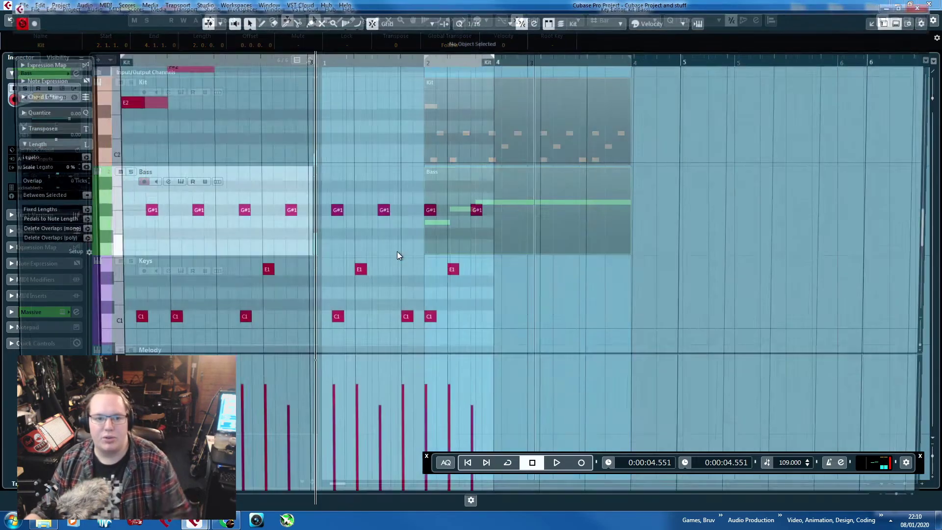
{"action": "left_click_drag", "start_coordinate": [361, 182], "coordinate": [446, 169]}
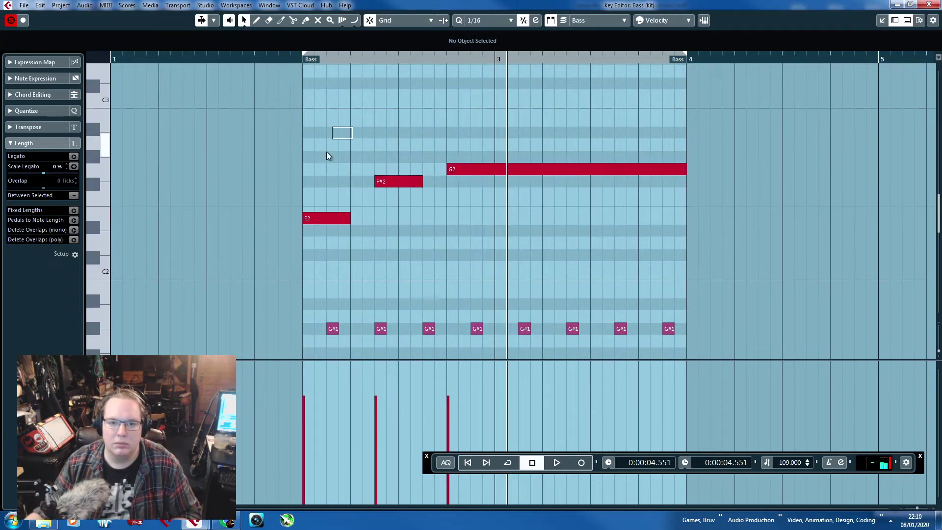
{"action": "left_click_drag", "start_coordinate": [332, 128], "coordinate": [434, 249]}
{"action": "left_click_drag", "start_coordinate": [421, 183], "coordinate": [438, 181]}
{"action": "left_click", "coordinate": [300, 73]}
{"action": "key", "text": "space"}
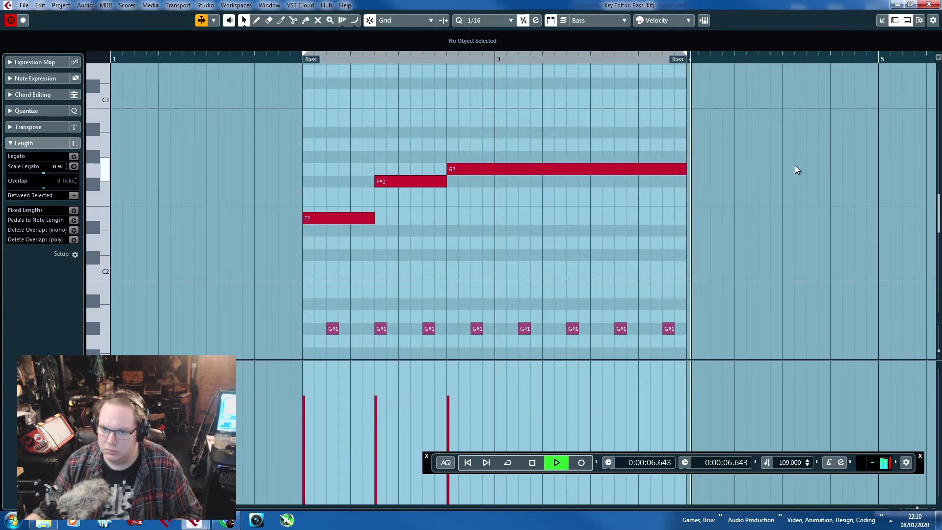
{"action": "key", "text": "space"}
Copy the Bass part onto the Keys track at bar 2 and open the copy.
{"action": "left_click", "coordinate": [928, 4]}
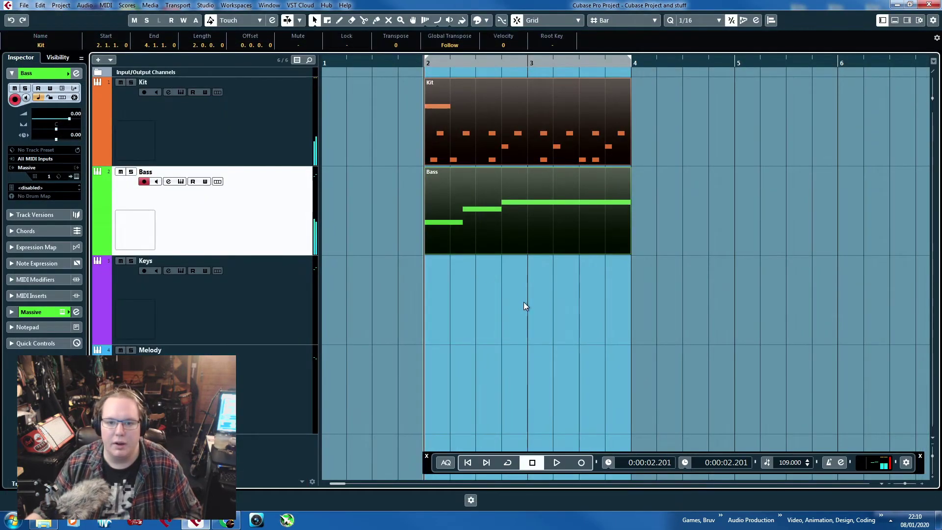
{"action": "left_click", "coordinate": [523, 307]}
{"action": "left_click_drag", "start_coordinate": [565, 245], "coordinate": [567, 337]}
{"action": "double_click", "coordinate": [461, 286]}
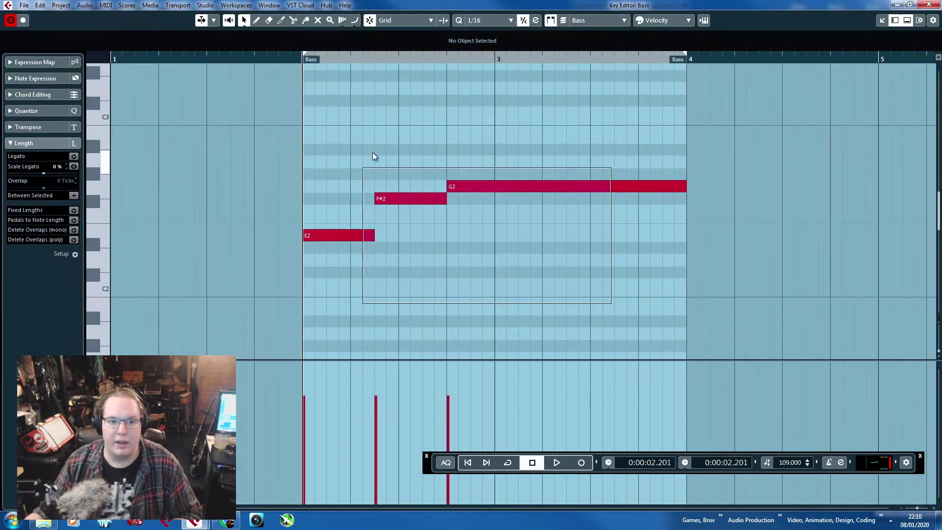
Duplicate all notes of the Keys part a fifth higher as B2, C#3 and D3 over the originals, and play them.
{"action": "left_click", "coordinate": [362, 240]}
{"action": "key", "text": "ctrl+a"}
{"action": "key", "text": "ctrl+d"}
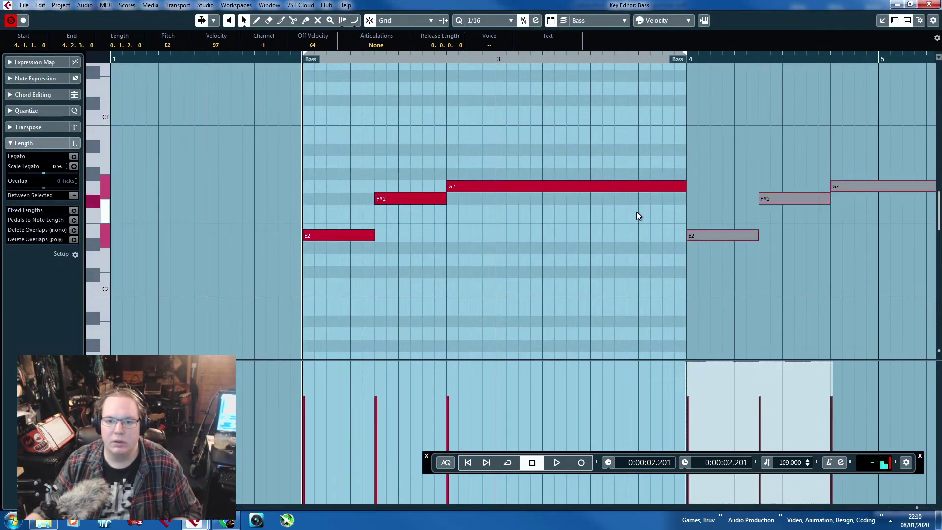
{"action": "left_click_drag", "start_coordinate": [730, 236], "coordinate": [347, 136]}
{"action": "key", "text": "space"}
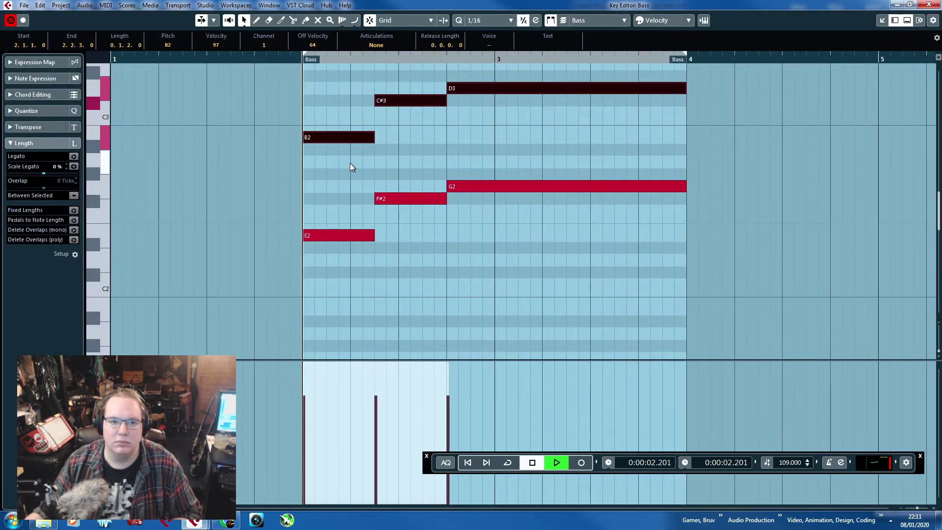
{"action": "left_click", "coordinate": [451, 160]}
{"action": "scroll", "coordinate": [457, 168], "scroll_direction": "up", "scroll_amount": 2}
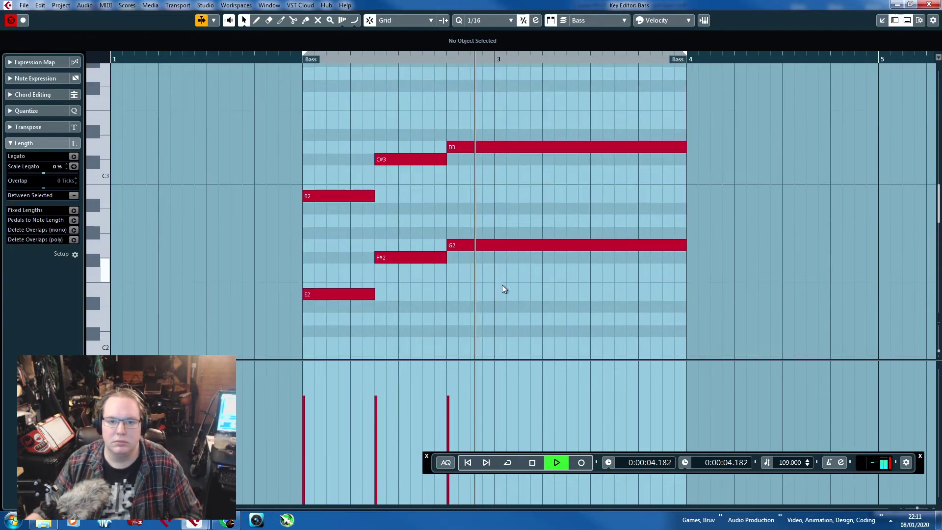
{"action": "key", "text": "space"}
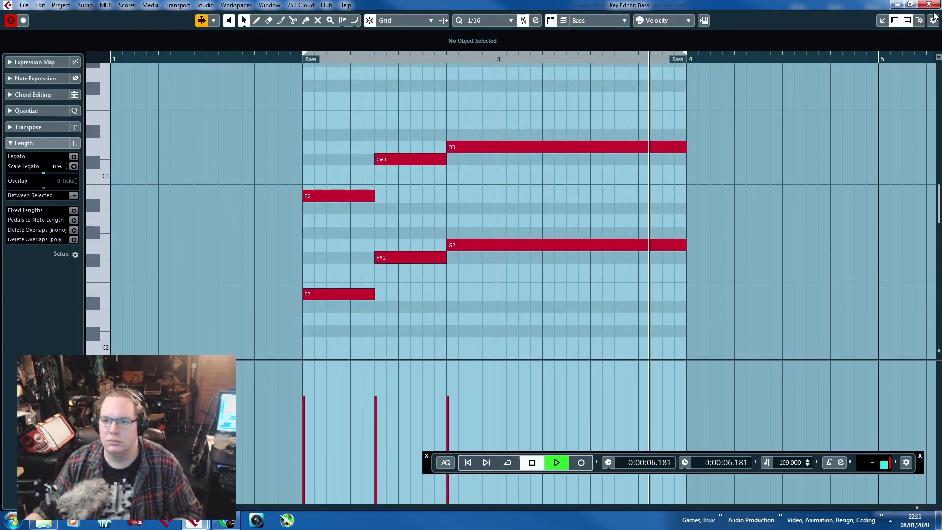
Duplicate the Kit, Bass and Keys parts into bars 4 and 5 and extend the right locator to bar 6.
{"action": "left_click", "coordinate": [929, 4]}
{"action": "key", "text": "ctrl+a"}
{"action": "key", "text": "ctrl+d"}
{"action": "key", "text": "g"}
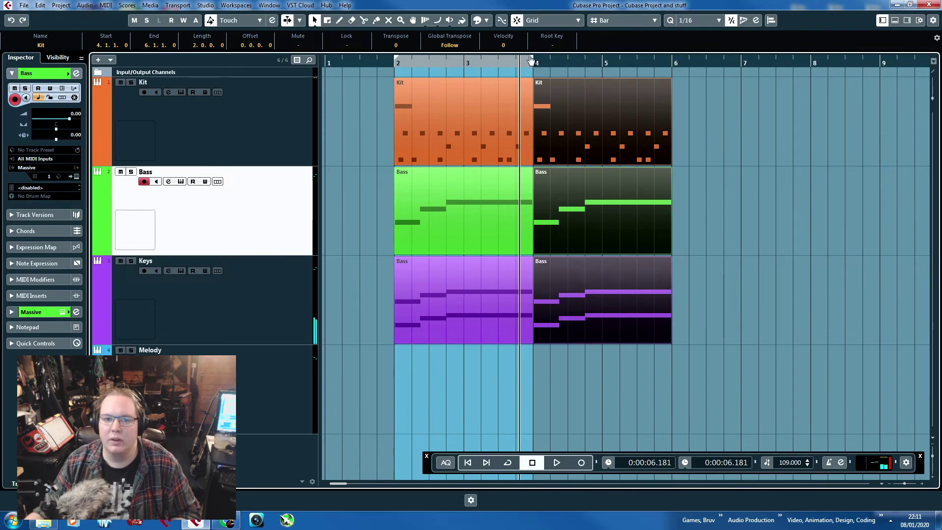
{"action": "left_click", "coordinate": [770, 207]}
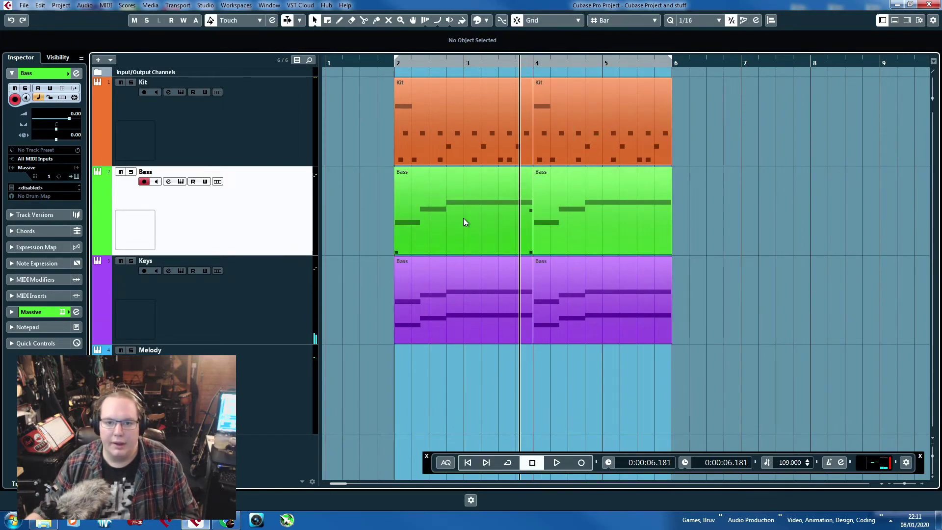
In the bar 4 Bass part, shorten G2 to one beat, add a one-beat F#2 at 5.1, and play with cycle on.
{"action": "double_click", "coordinate": [594, 233]}
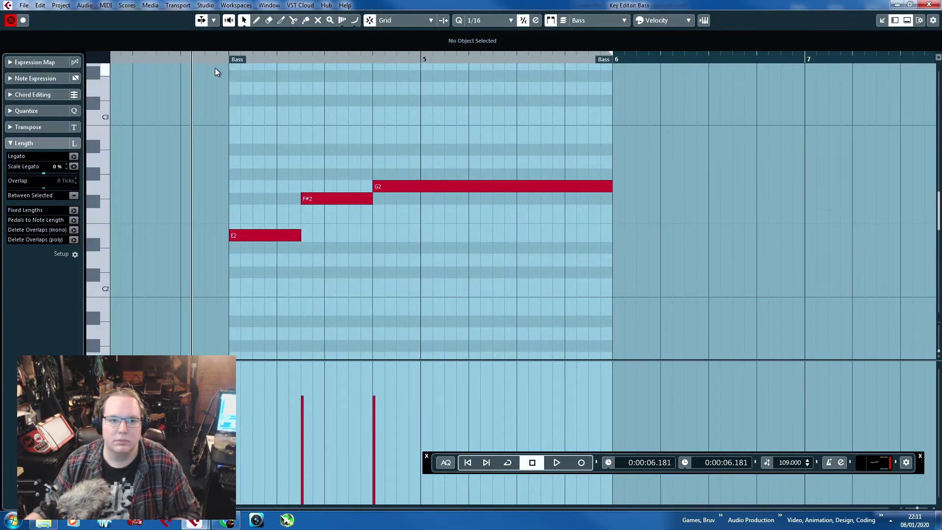
{"action": "key", "text": "space"}
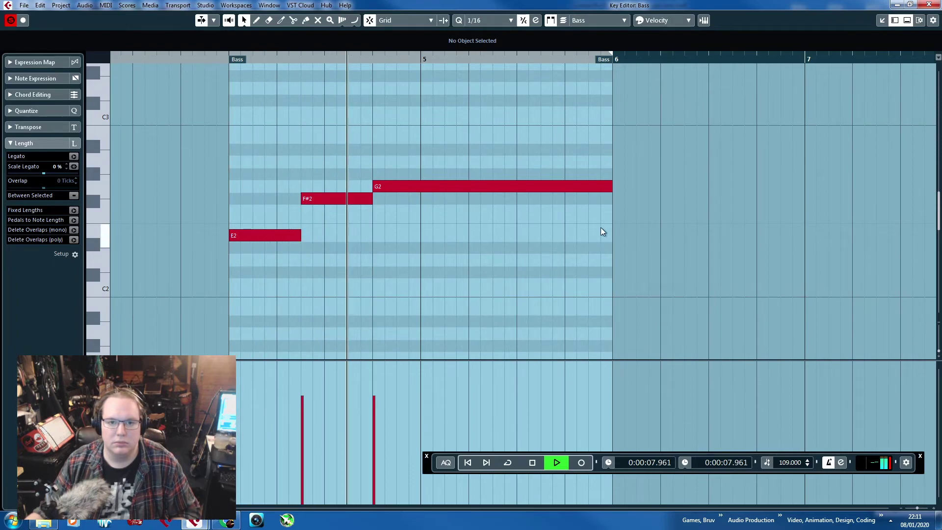
{"action": "key", "text": "space"}
{"action": "left_click_drag", "start_coordinate": [611, 188], "coordinate": [438, 198]}
{"action": "key", "text": "ctrl+d"}
{"action": "key", "text": "shift+g"}
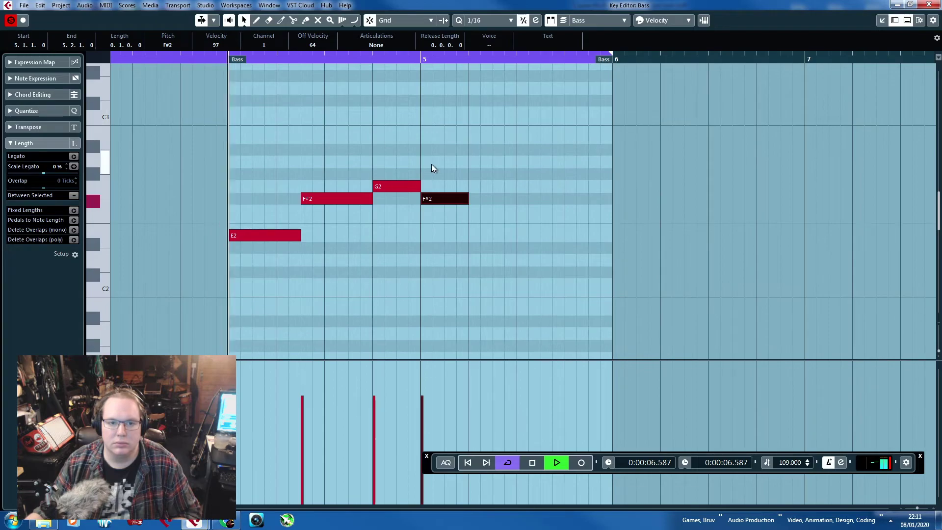
{"action": "left_click", "coordinate": [491, 152]}
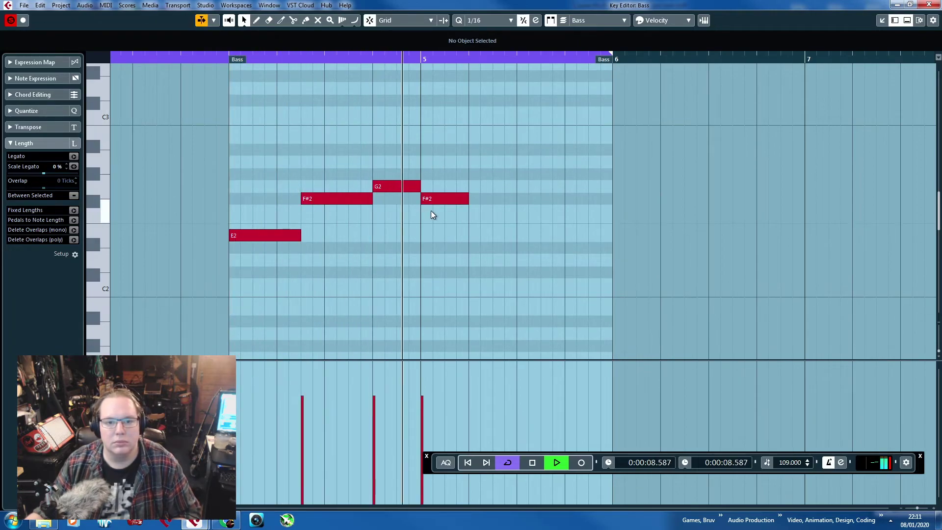
Lengthen G2 and the last F#2 to 1.5 beats each, with F#2 starting at 5.1.3, and play from bar 4.
{"action": "left_click_drag", "start_coordinate": [445, 199], "coordinate": [469, 198]}
{"action": "key", "text": "space"}
{"action": "left_click_drag", "start_coordinate": [416, 186], "coordinate": [502, 199]}
{"action": "left_click", "coordinate": [219, 57]}
{"action": "key", "text": "space"}
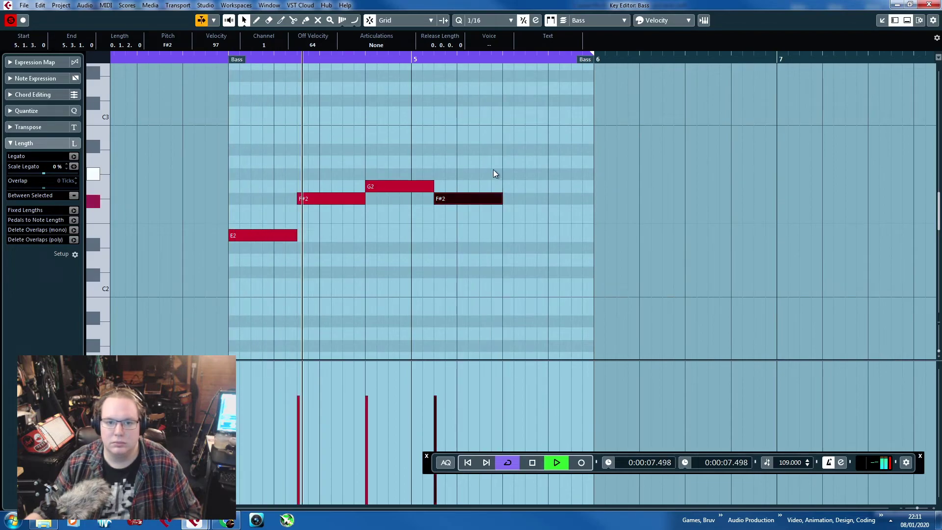
{"action": "left_click", "coordinate": [389, 143]}
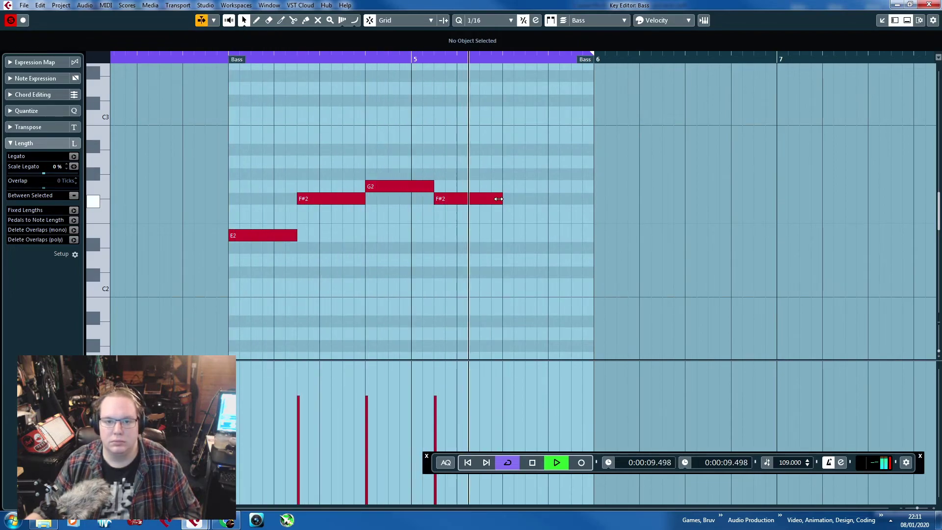
Add one-beat notes A2 at 5.3 and B2 at 5.4, play the phrase, and close the editor.
{"action": "key", "text": "space"}
{"action": "left_click_drag", "start_coordinate": [463, 199], "coordinate": [563, 137], "text": "alt"}
{"action": "key", "text": "ctrl+d"}
{"action": "left_click", "coordinate": [557, 228]}
{"action": "key", "text": "space"}
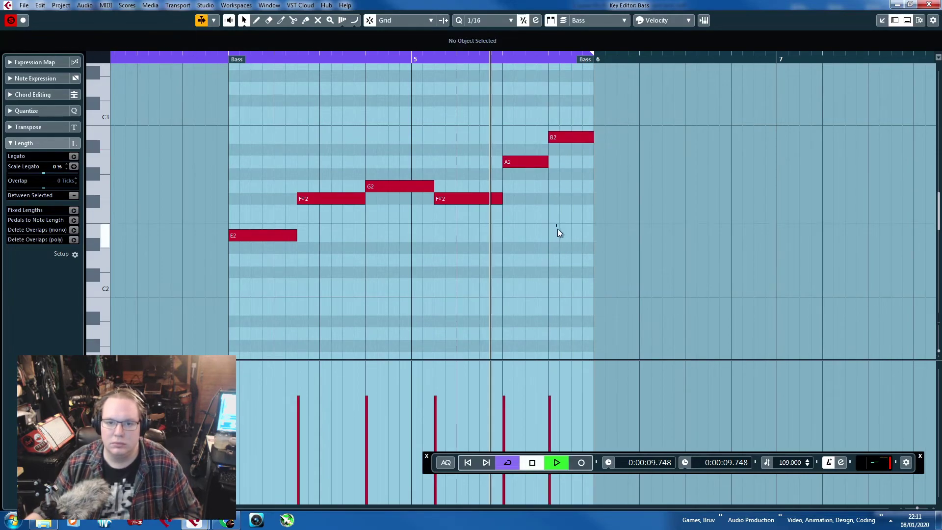
{"action": "left_click", "coordinate": [931, 4]}
{"action": "key", "text": "space"}
Replace the bar 4 Keys part with a copy of the bar 4 Bass part and join it to the first Keys part.
{"action": "left_click", "coordinate": [557, 290]}
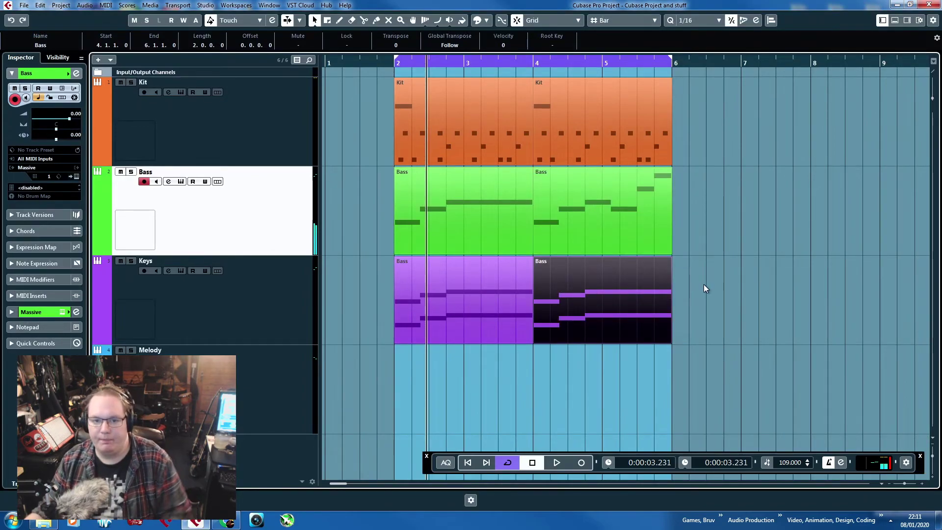
{"action": "key", "text": "Delete"}
{"action": "left_click_drag", "start_coordinate": [612, 206], "coordinate": [567, 316]}
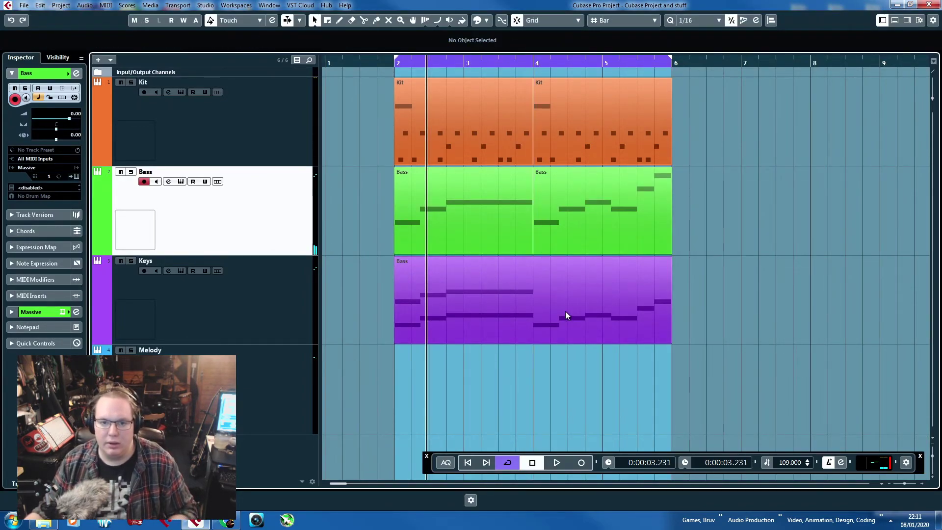
In the joined Keys part, duplicate the bar 4 and 5 notes a fifth higher, starting on B2, and play the result.
{"action": "double_click", "coordinate": [567, 316]}
{"action": "left_click_drag", "start_coordinate": [479, 141], "coordinate": [479, 142]}
{"action": "left_click_drag", "start_coordinate": [471, 287], "coordinate": [470, 191]}
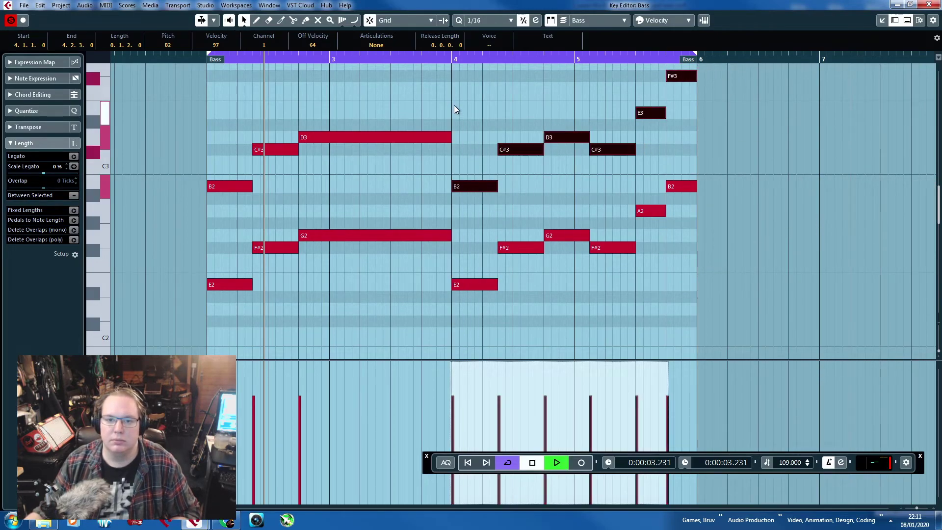
{"action": "left_click", "coordinate": [456, 108]}
{"action": "key", "text": "space"}
{"action": "scroll", "coordinate": [507, 208], "scroll_direction": "up", "scroll_amount": 2}
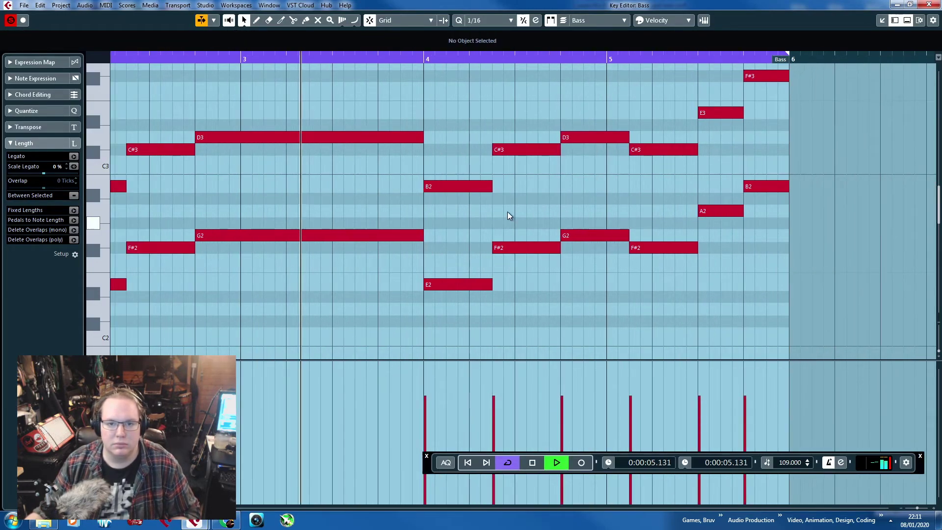
{"action": "scroll", "coordinate": [565, 204], "scroll_direction": "up", "scroll_amount": 2}
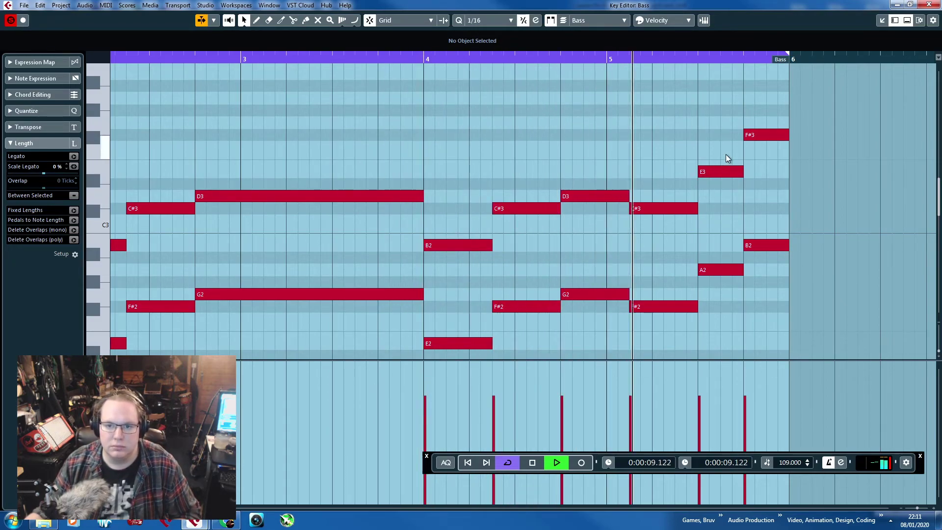
Raise the lower bar 5 notes F#2, A2 and B2 by an octave, play from bar 4, and close the editor.
{"action": "key", "text": "space"}
{"action": "left_click_drag", "start_coordinate": [797, 218], "coordinate": [664, 133]}
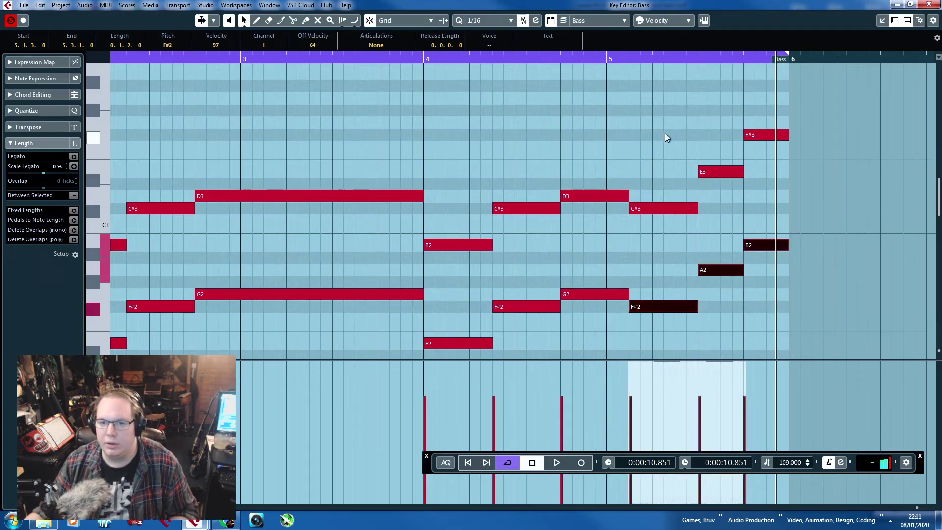
{"action": "left_click", "coordinate": [416, 80]}
{"action": "left_click", "coordinate": [425, 60]}
{"action": "scroll", "coordinate": [476, 201], "scroll_direction": "down", "scroll_amount": 1}
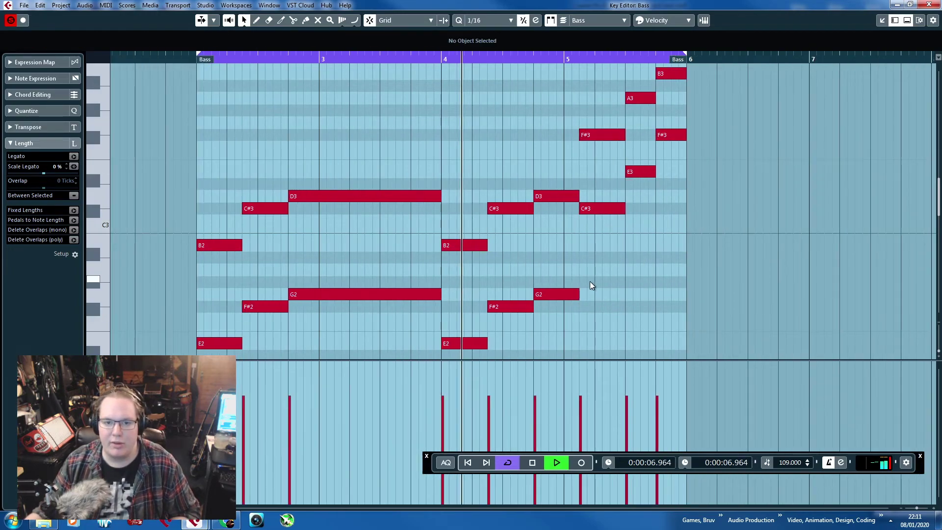
{"action": "scroll", "coordinate": [591, 281], "scroll_direction": "up", "scroll_amount": 1}
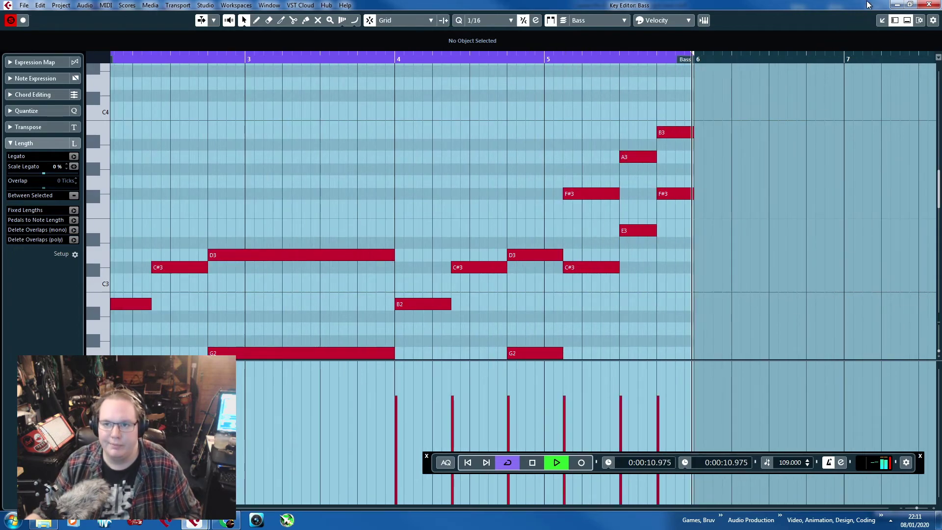
{"action": "key", "text": "Return"}
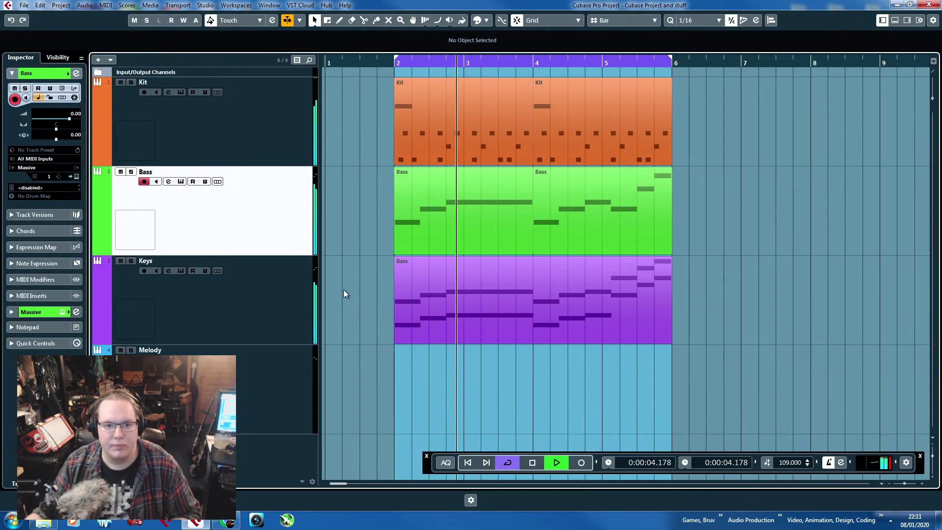
Open the Keys part and shorten all of its notes by half a beat.
{"action": "left_click", "coordinate": [417, 294]}
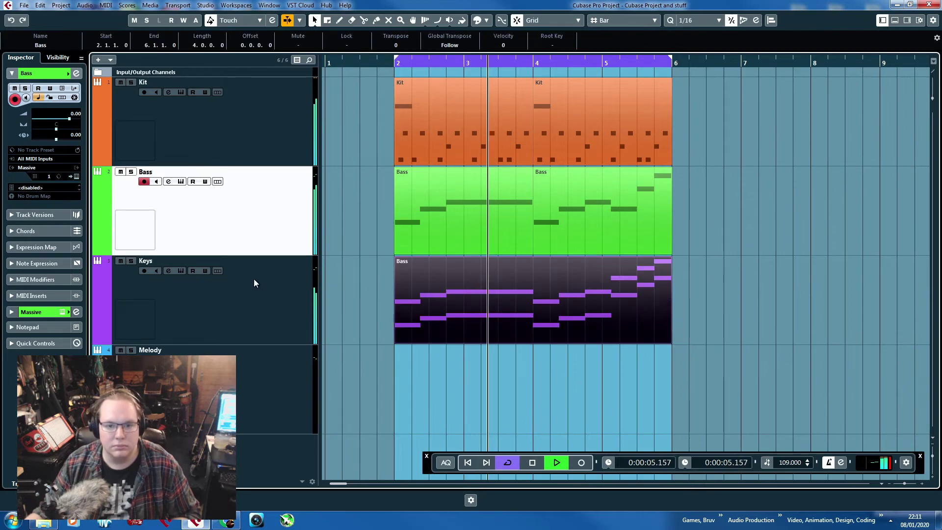
{"action": "double_click", "coordinate": [471, 299]}
{"action": "left_click_drag", "start_coordinate": [628, 321], "coordinate": [173, 80]}
{"action": "scroll", "coordinate": [495, 138], "scroll_direction": "up", "scroll_amount": 3}
{"action": "left_click_drag", "start_coordinate": [550, 141], "coordinate": [530, 139]}
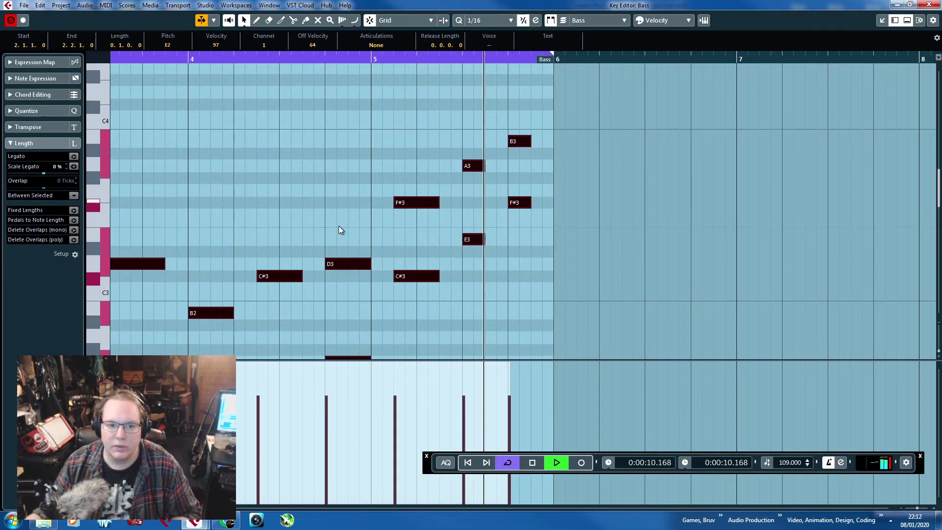
Shorten the one-beat notes in the Keys part to three sixteenths, leaving the long G2 and D3 alone, and close the editor.
{"action": "scroll", "coordinate": [277, 202], "scroll_direction": "down", "scroll_amount": 3}
{"action": "left_click_drag", "start_coordinate": [162, 160], "coordinate": [55, 139]}
{"action": "scroll", "coordinate": [294, 245], "scroll_direction": "down", "scroll_amount": 3}
{"action": "left_click_drag", "start_coordinate": [305, 272], "coordinate": [317, 146]}
{"action": "left_click_drag", "start_coordinate": [435, 278], "coordinate": [453, 69]}
{"action": "left_click_drag", "start_coordinate": [182, 142], "coordinate": [247, 314]}
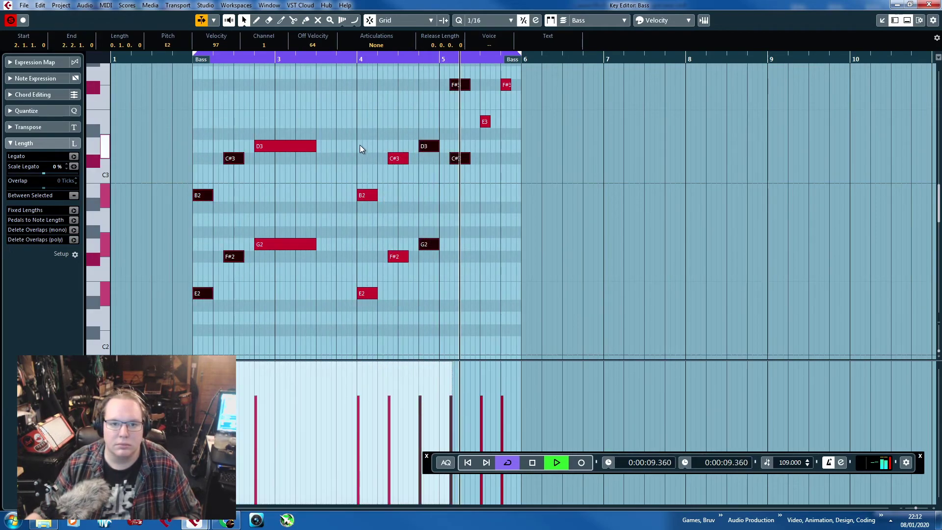
{"action": "left_click_drag", "start_coordinate": [360, 146], "coordinate": [406, 303]}
{"action": "left_click_drag", "start_coordinate": [408, 257], "coordinate": [402, 257]}
{"action": "left_click", "coordinate": [394, 232]}
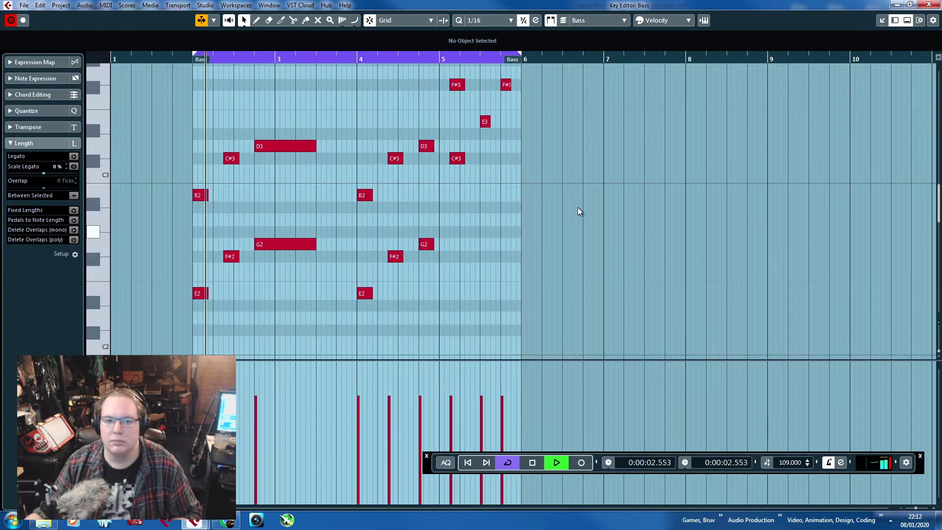
{"action": "left_click", "coordinate": [929, 5]}
Solo the Keys track, open its Padshop instrument, and adjust the amplifier envelope.
{"action": "left_click", "coordinate": [151, 299]}
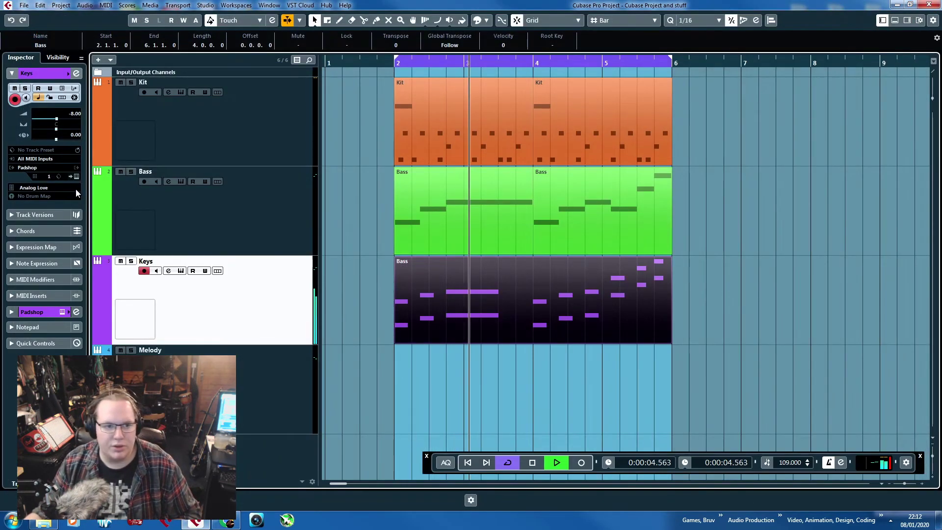
{"action": "left_click", "coordinate": [181, 271]}
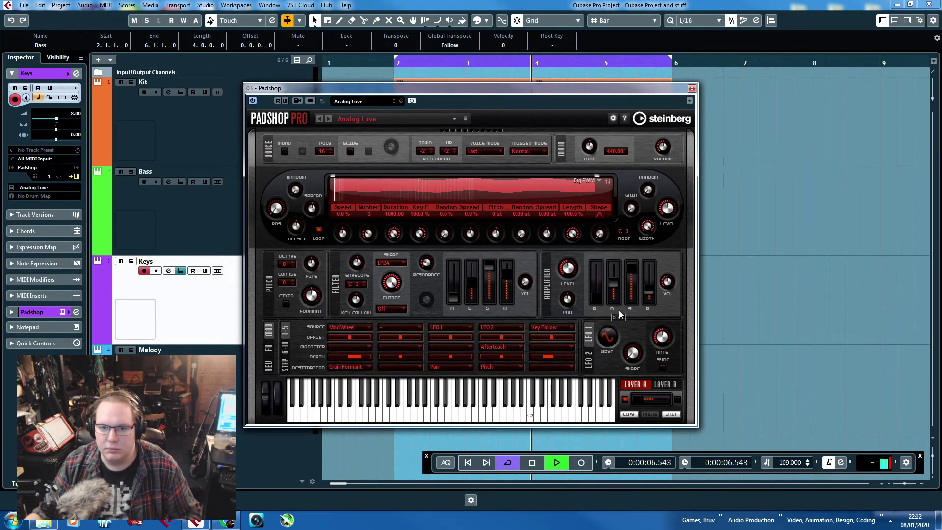
{"action": "key", "text": "s"}
{"action": "left_click_drag", "start_coordinate": [648, 291], "coordinate": [620, 293]}
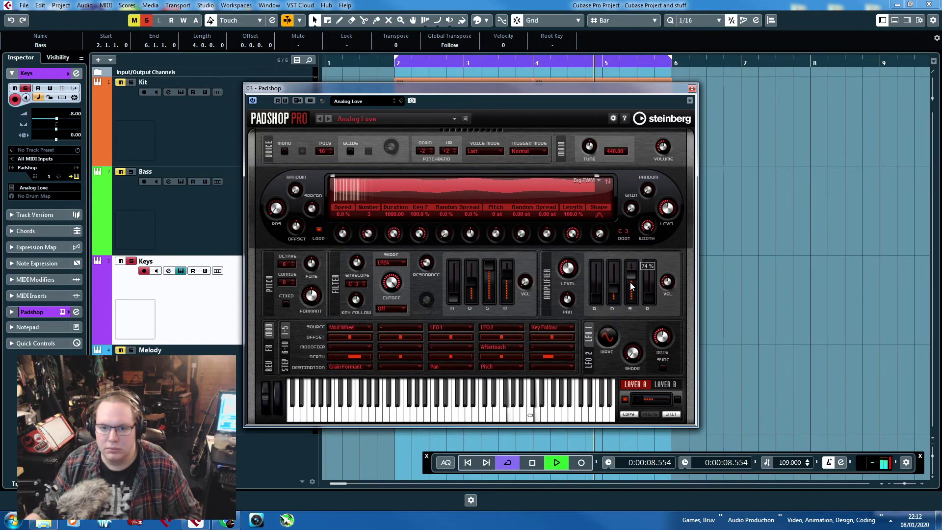
Enable Padshop's delay effect with the Stereo type and tempo sync at 1/4.
{"action": "left_click", "coordinate": [267, 354]}
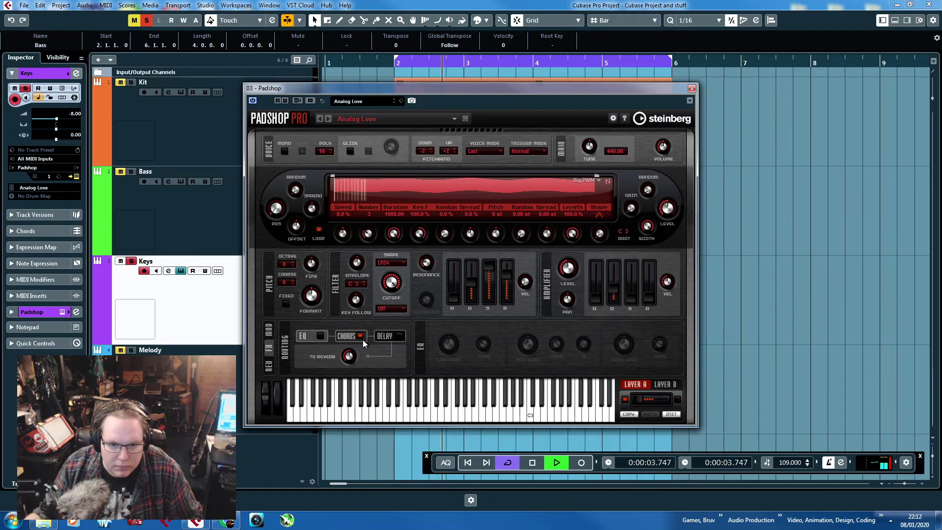
{"action": "left_click", "coordinate": [394, 337]}
{"action": "left_click", "coordinate": [400, 336]}
{"action": "left_click", "coordinate": [457, 348]}
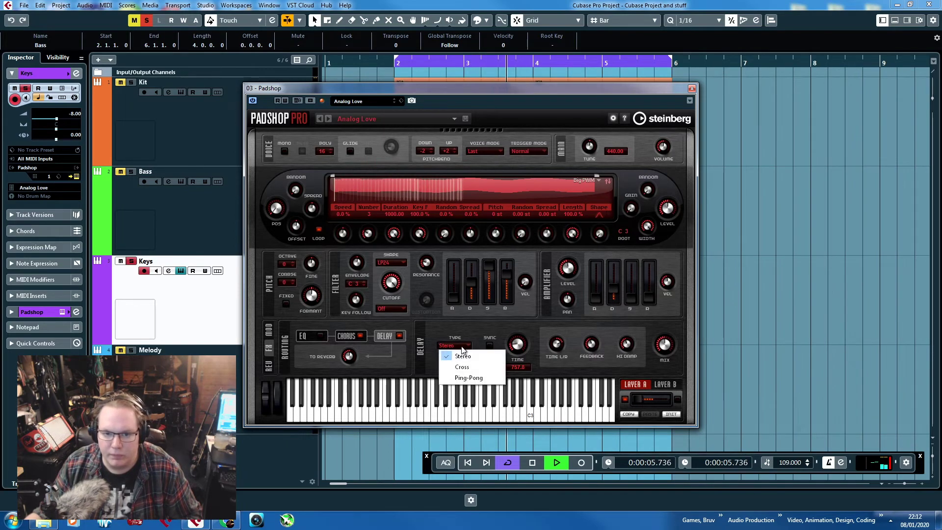
{"action": "left_click", "coordinate": [461, 355]}
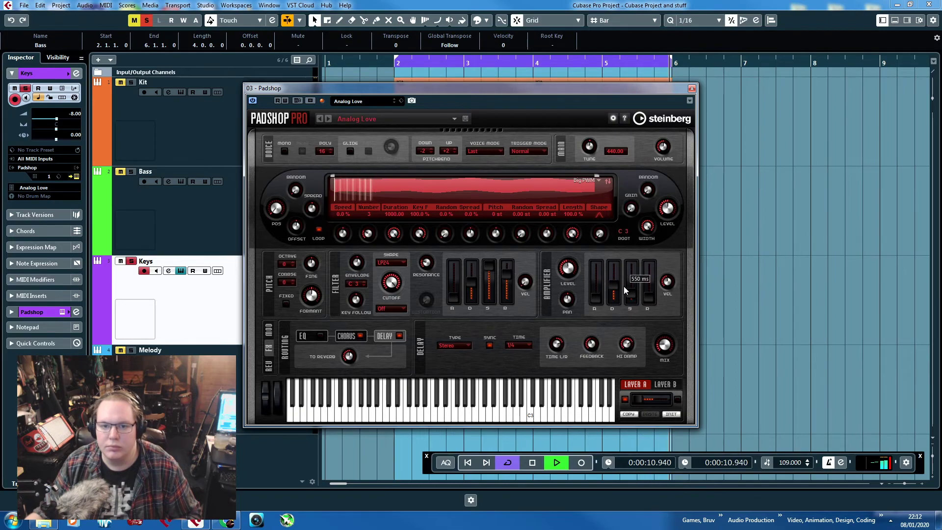
Close Padshop, unsolo the Keys track, and set its volume to -2.75.
{"action": "left_click", "coordinate": [689, 88]}
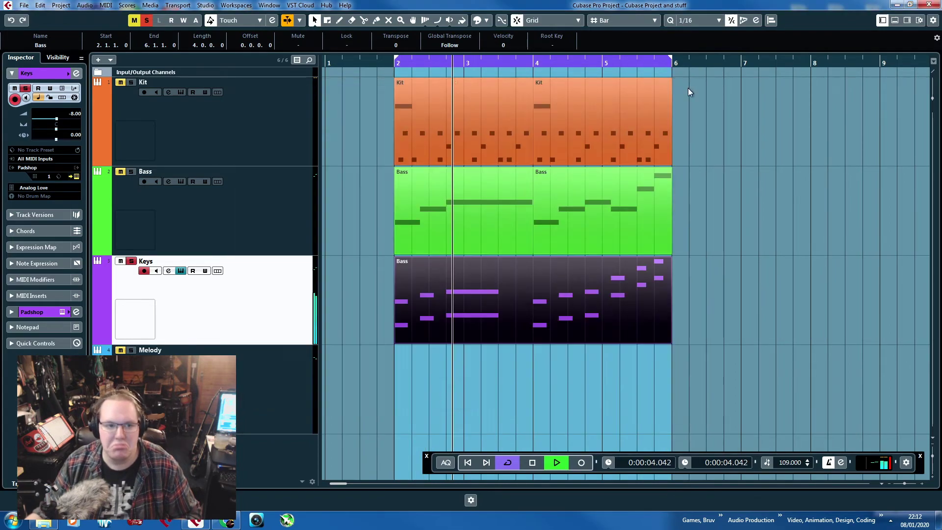
{"action": "left_click", "coordinate": [373, 352]}
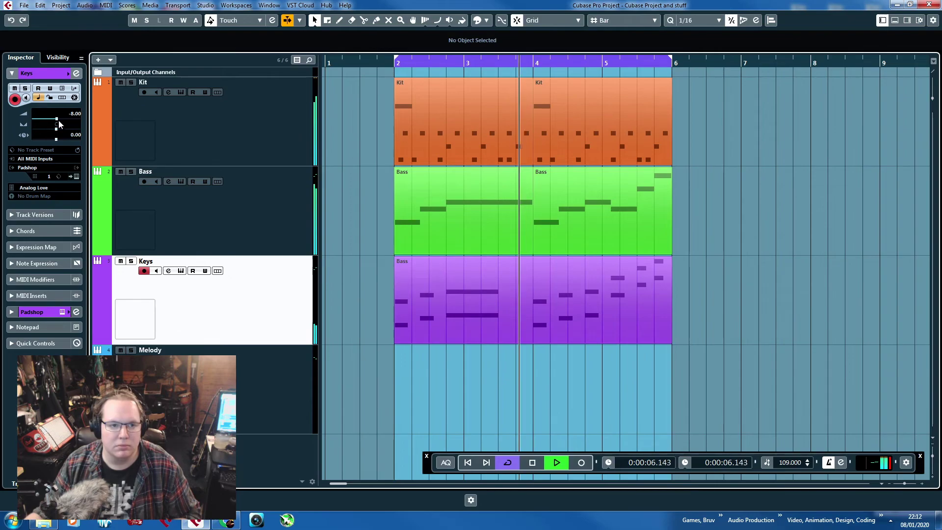
{"action": "left_click_drag", "start_coordinate": [59, 124], "coordinate": [66, 124]}
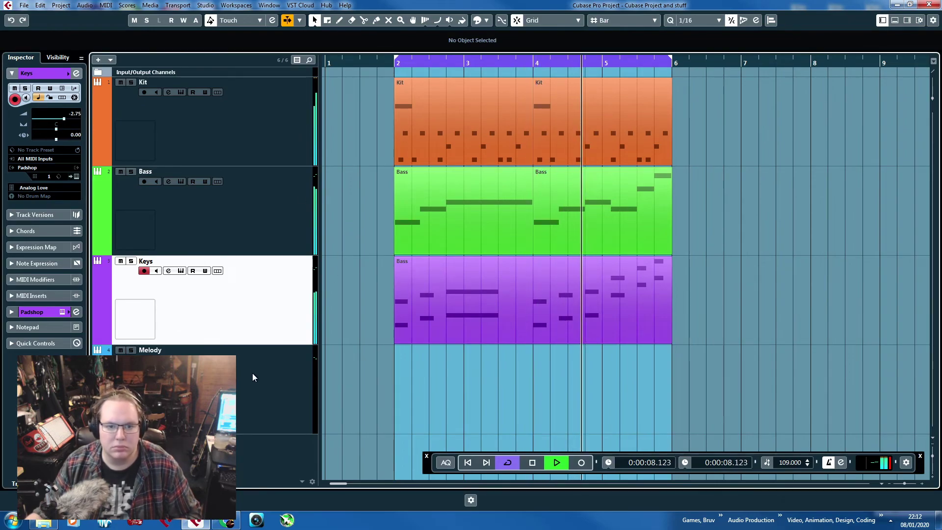
Create an empty four-bar Melody part from bar 2 and load the Club Organ Synth preset in Retrologue.
{"action": "double_click", "coordinate": [485, 379]}
{"action": "left_click", "coordinate": [274, 378]}
{"action": "left_click", "coordinate": [75, 176]}
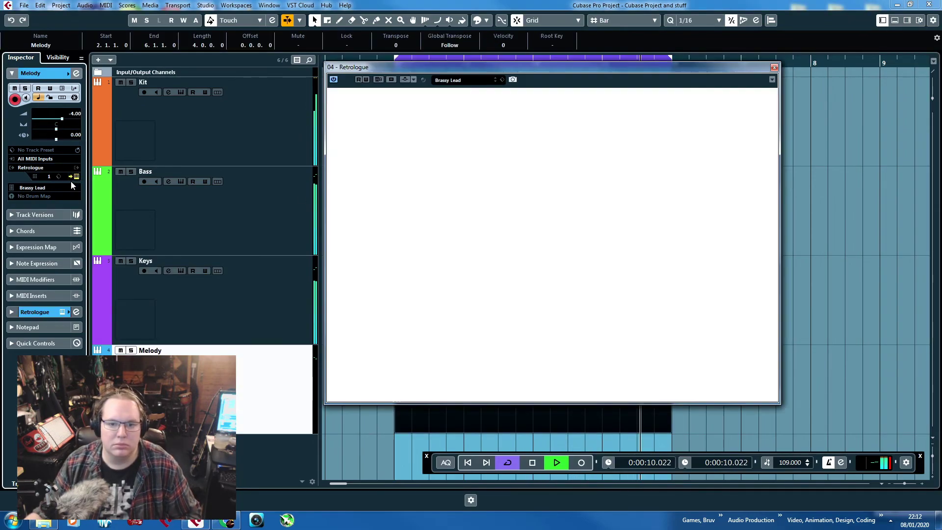
{"action": "left_click", "coordinate": [452, 80]}
{"action": "double_click", "coordinate": [797, 243]}
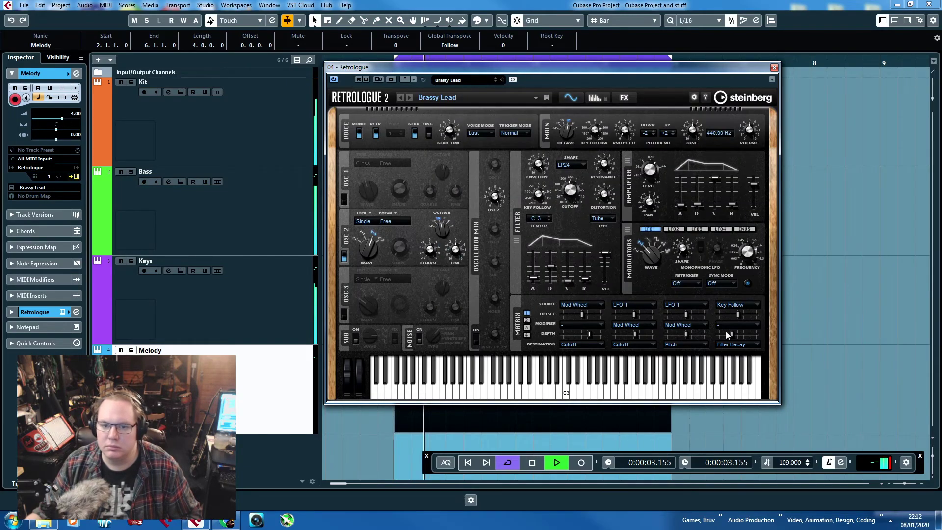
{"action": "left_click", "coordinate": [774, 67]}
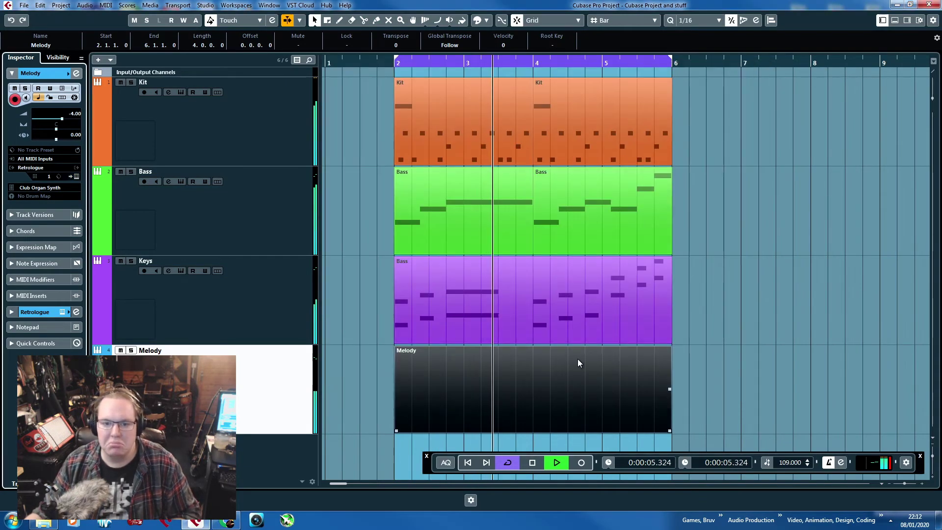
Stop playback and examine the notes of the Keys part as a reference for the melody.
{"action": "double_click", "coordinate": [578, 373]}
{"action": "key", "text": "space"}
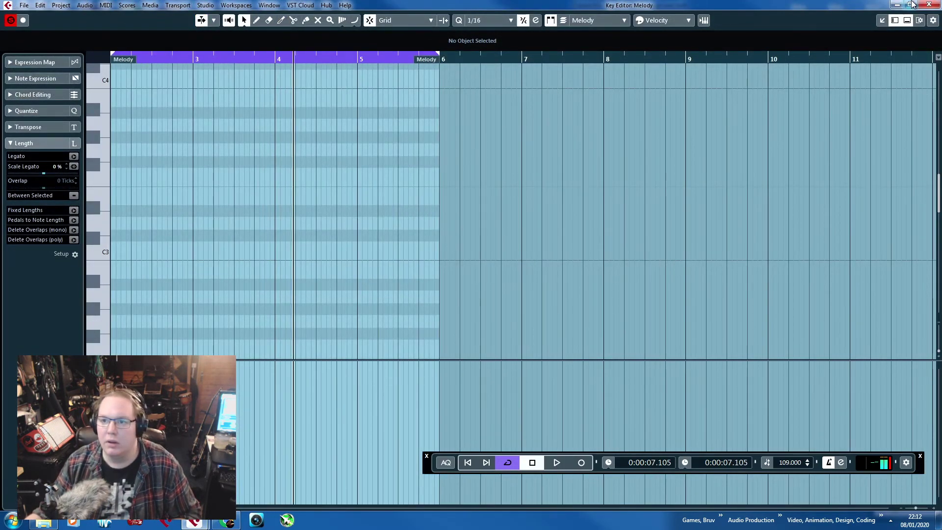
{"action": "left_click", "coordinate": [929, 4]}
{"action": "double_click", "coordinate": [546, 293]}
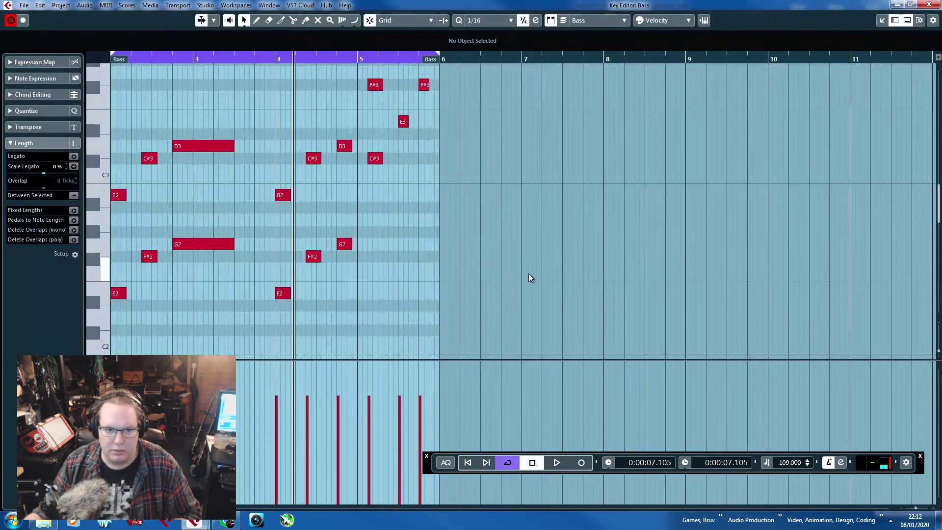
{"action": "left_click", "coordinate": [285, 296]}
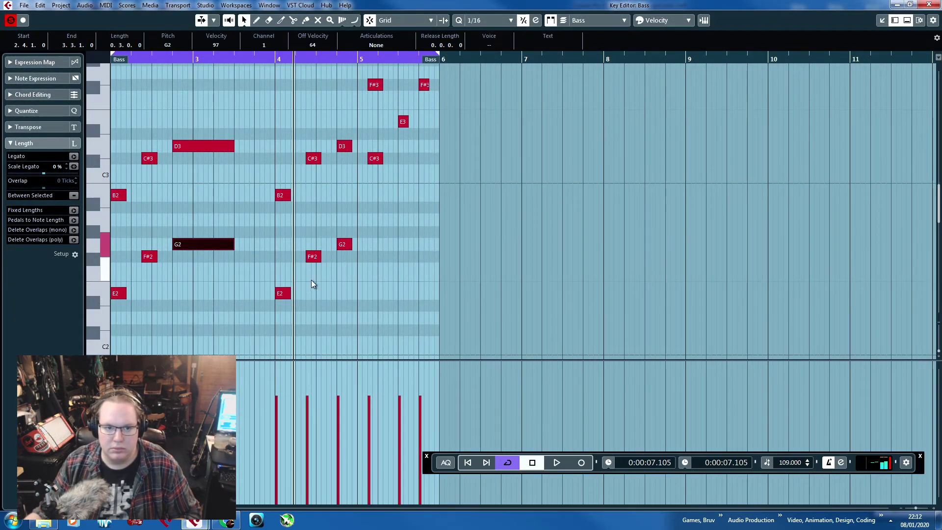
{"action": "left_click", "coordinate": [294, 286]}
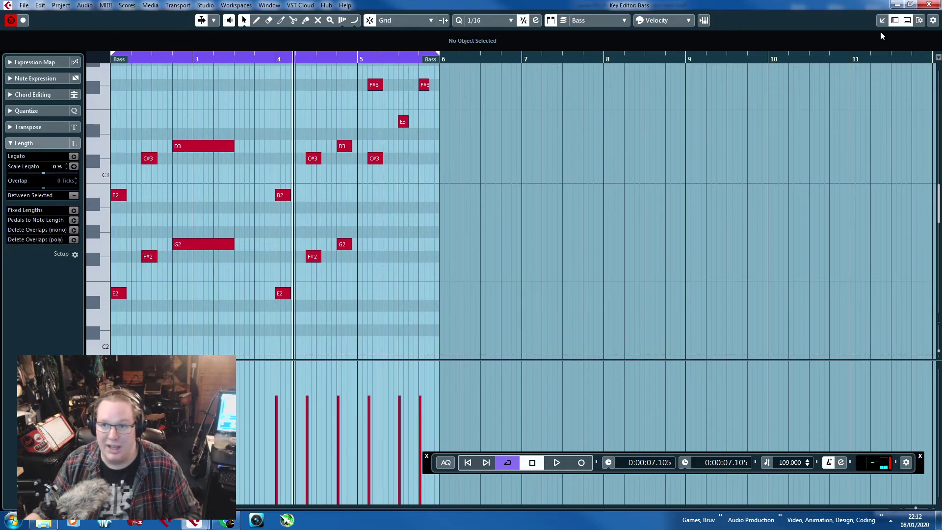
{"action": "left_click", "coordinate": [929, 4]}
In the Melody part, add half-beat notes E2 at 2.1, E3 at 2.2 and D3 at 2.3.3.
{"action": "double_click", "coordinate": [512, 365]}
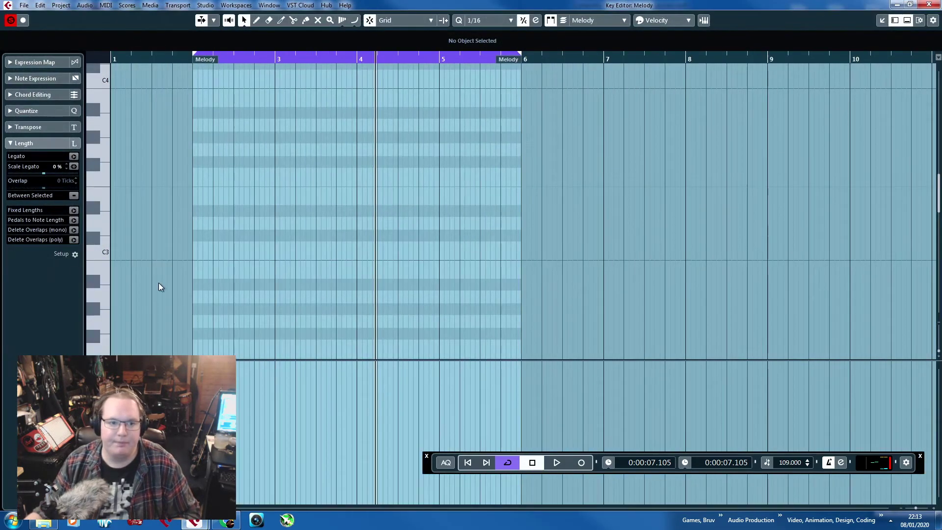
{"action": "scroll", "coordinate": [208, 279], "scroll_direction": "down", "scroll_amount": 3}
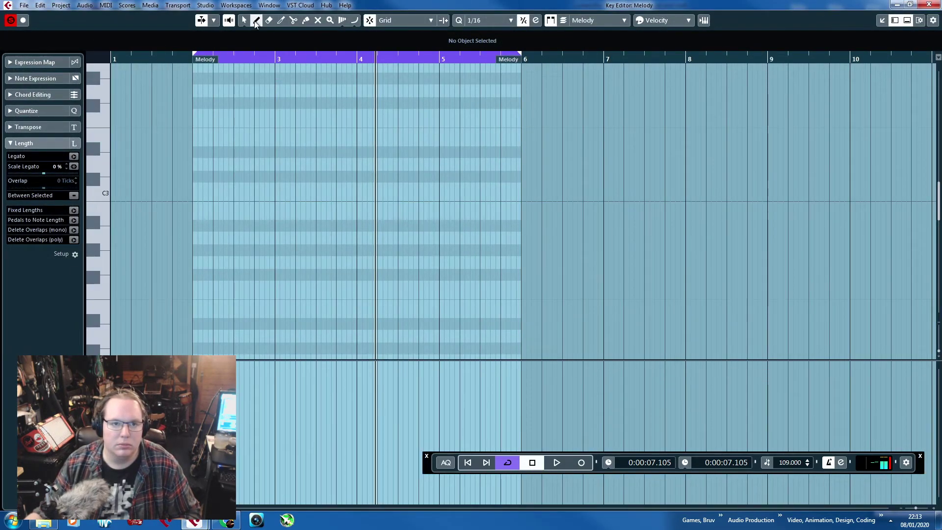
{"action": "left_click", "coordinate": [196, 308]}
{"action": "key", "text": "1"}
{"action": "scroll", "coordinate": [199, 334], "scroll_direction": "up", "scroll_amount": 2, "text": "ctrl"}
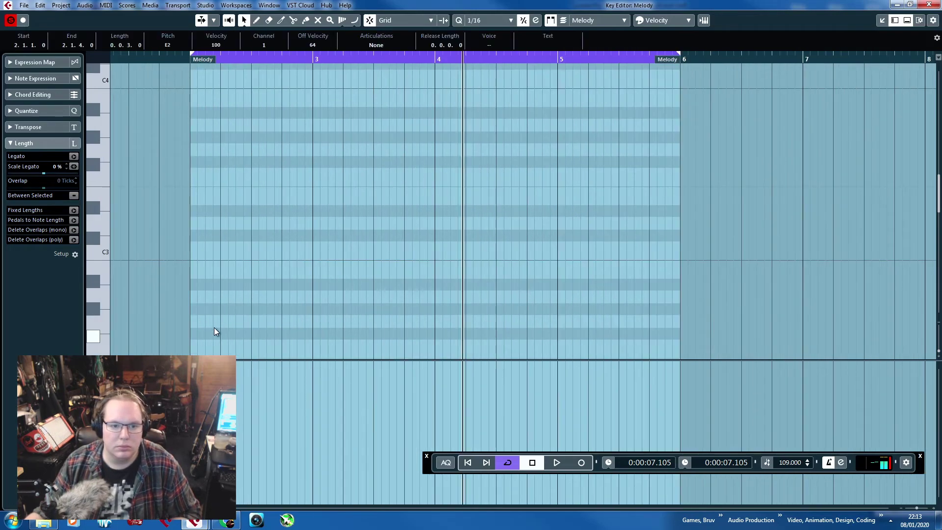
{"action": "scroll", "coordinate": [214, 328], "scroll_direction": "down", "scroll_amount": 3}
{"action": "left_click_drag", "start_coordinate": [198, 253], "coordinate": [227, 81]}
{"action": "scroll", "coordinate": [264, 176], "scroll_direction": "up", "scroll_amount": 3}
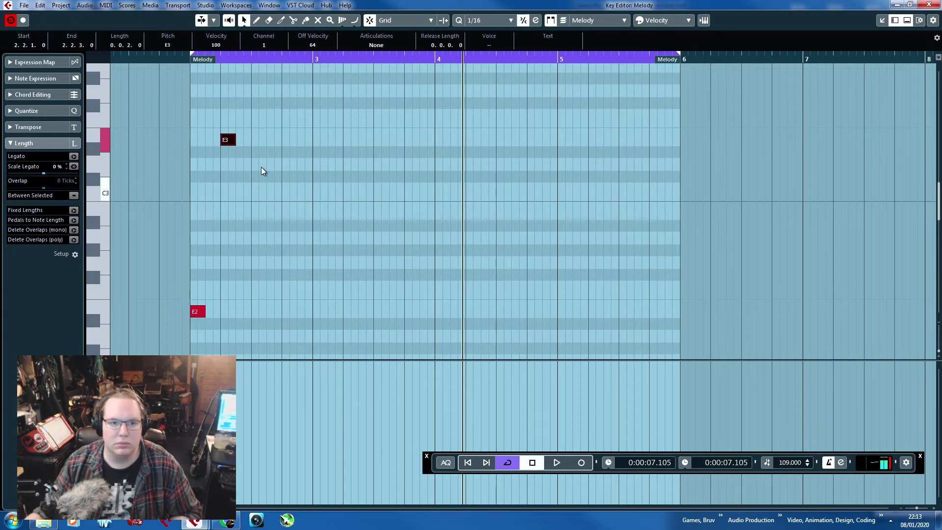
{"action": "left_click_drag", "start_coordinate": [244, 141], "coordinate": [275, 171]}
{"action": "left_click", "coordinate": [214, 208]}
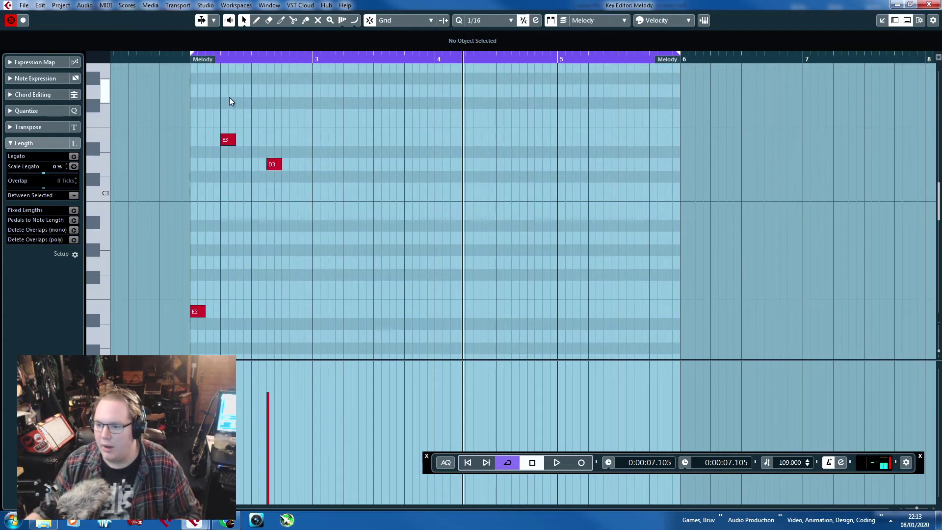
Move the Melody part's D3 to start at 2.2.3 and play the phrase from the start of the part.
{"action": "left_click", "coordinate": [185, 57]}
{"action": "key", "text": "space"}
{"action": "scroll", "coordinate": [234, 149], "scroll_direction": "up", "scroll_amount": 2}
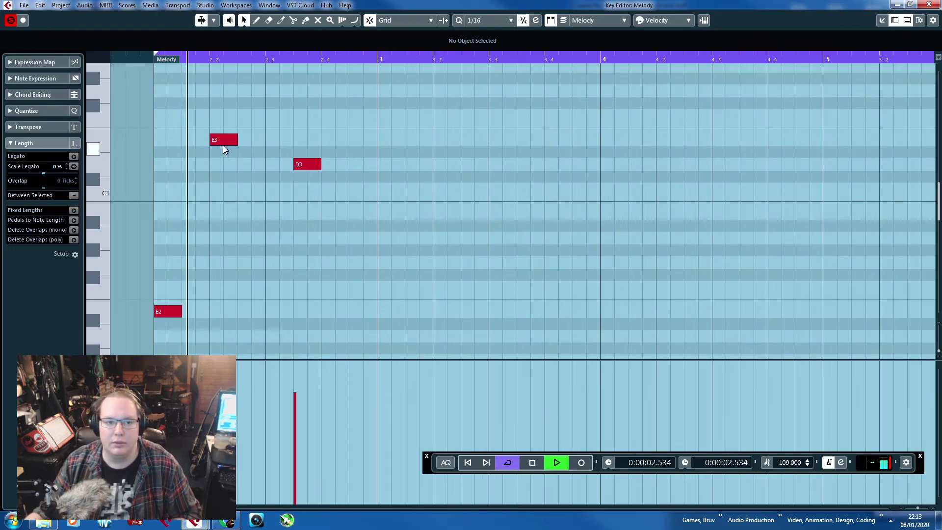
{"action": "key", "text": "space"}
{"action": "left_click_drag", "start_coordinate": [307, 164], "coordinate": [250, 164]}
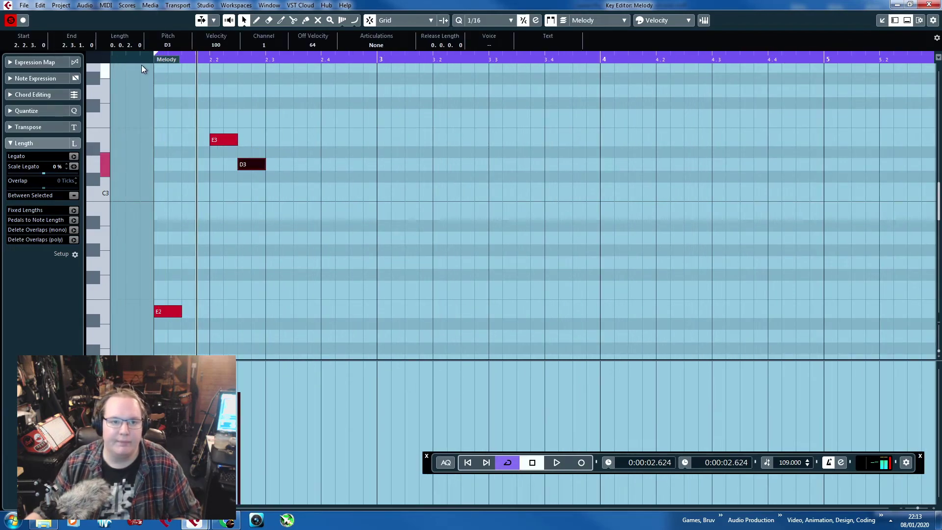
{"action": "left_click", "coordinate": [199, 80]}
{"action": "key", "text": "space"}
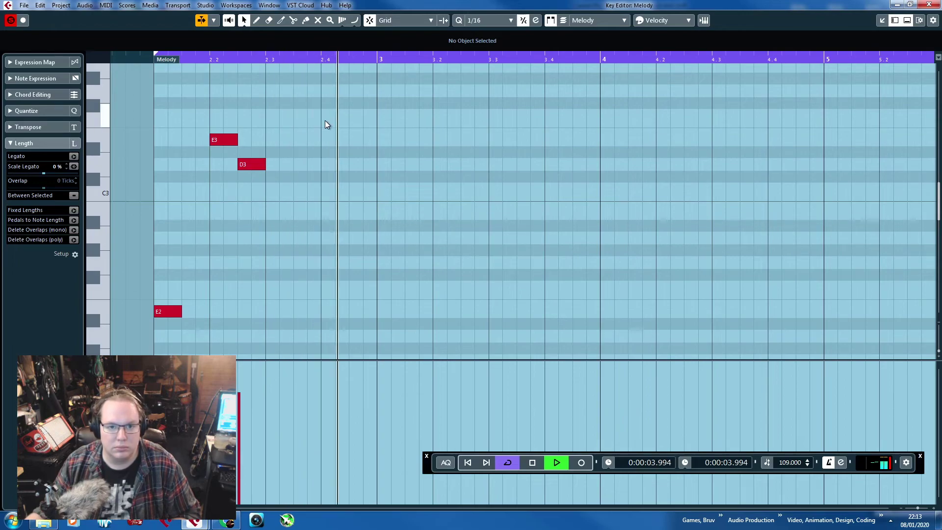
{"action": "key", "text": "space"}
Duplicate the E3 and D3 pair and place the copy in bar 3, starting at 3.2.
{"action": "left_click_drag", "start_coordinate": [299, 123], "coordinate": [232, 161]}
{"action": "key", "text": "ctrl+d"}
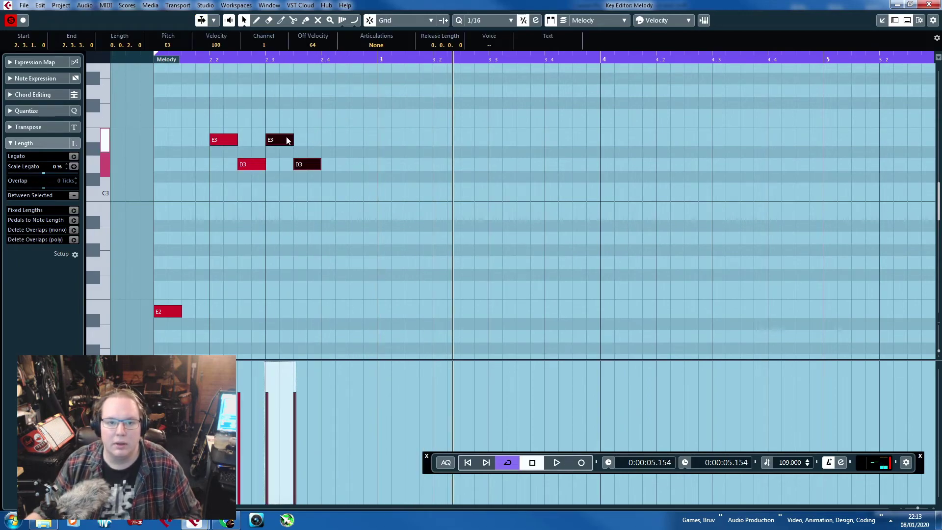
{"action": "left_click_drag", "start_coordinate": [287, 141], "coordinate": [475, 165]}
Duplicate the last note into a descending run of half-beat notes: C3 at 3.3.3, B2 at 3.4 and A2 at 3.4.3.
{"action": "left_click", "coordinate": [488, 149]}
{"action": "key", "text": "ctrl+d"}
{"action": "left_click_drag", "start_coordinate": [535, 195], "coordinate": [529, 189]}
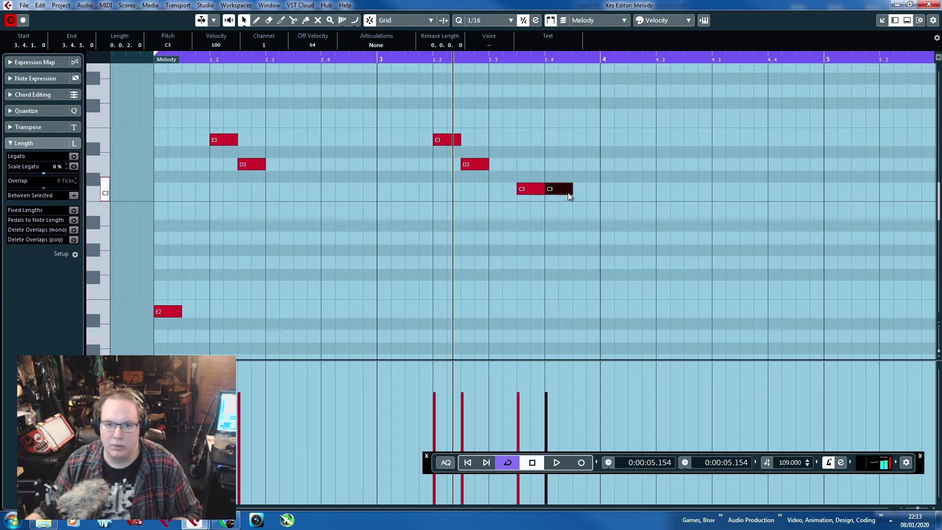
{"action": "key", "text": "ctrl+d"}
{"action": "left_click_drag", "start_coordinate": [585, 216], "coordinate": [586, 239]}
{"action": "left_click", "coordinate": [643, 214]}
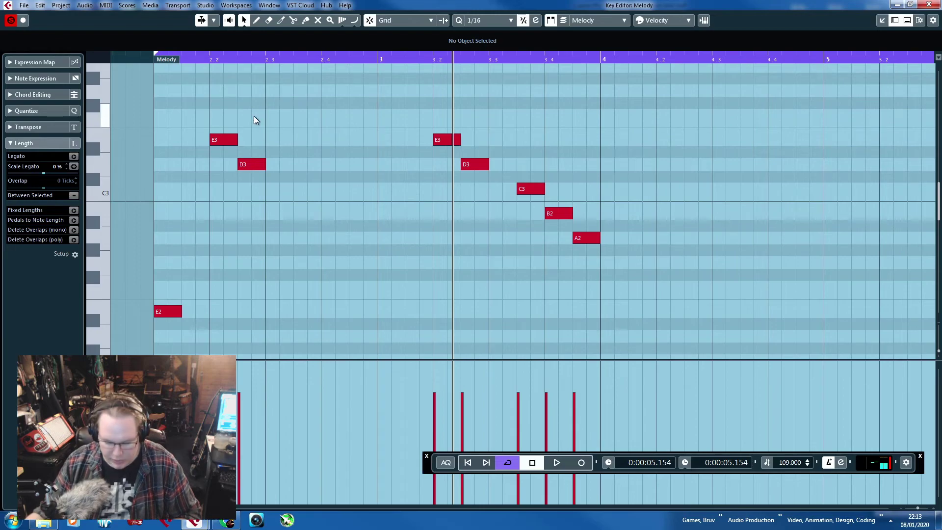
Duplicate the whole two-bar melody phrase into bars 4 and 5 and play it back.
{"action": "left_click_drag", "start_coordinate": [626, 117], "coordinate": [148, 319]}
{"action": "key", "text": "ctrl+d"}
{"action": "left_click", "coordinate": [389, 269]}
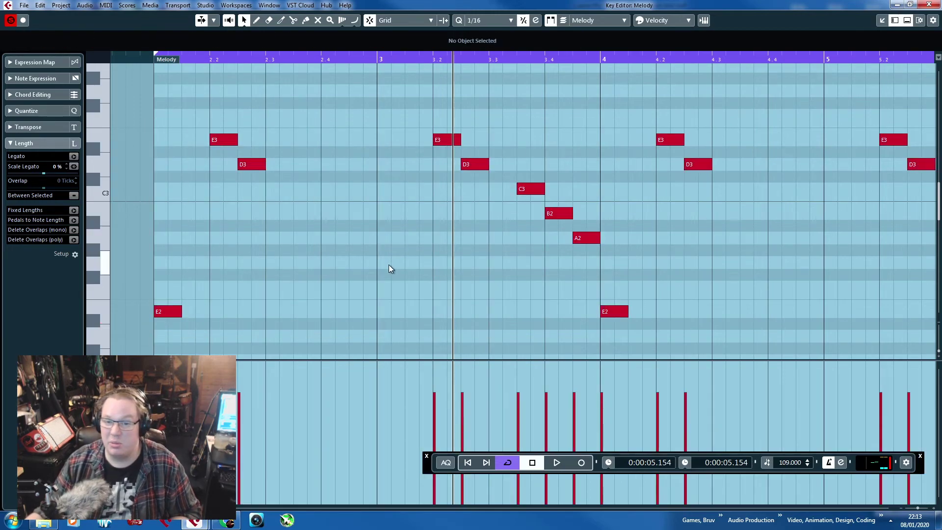
{"action": "key", "text": "g"}
{"action": "left_click", "coordinate": [225, 59]}
{"action": "key", "text": "space"}
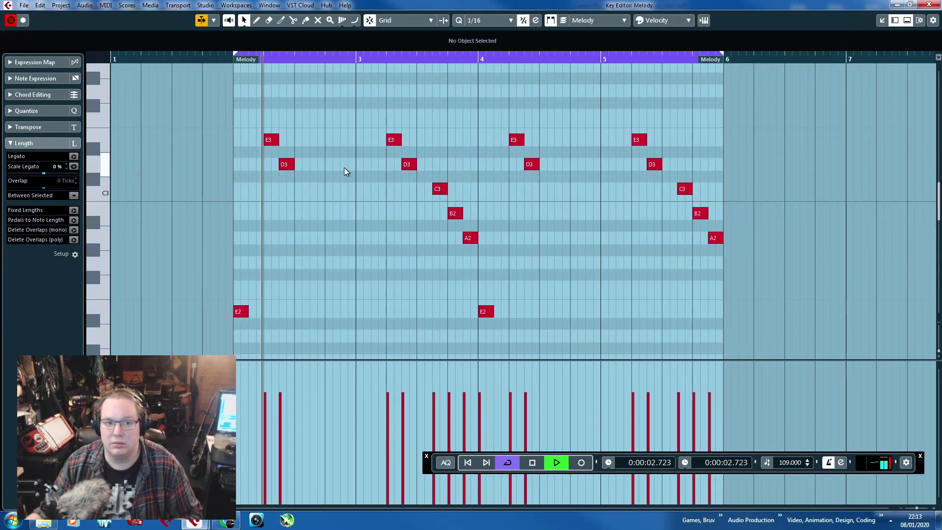
{"action": "key", "text": "h"}
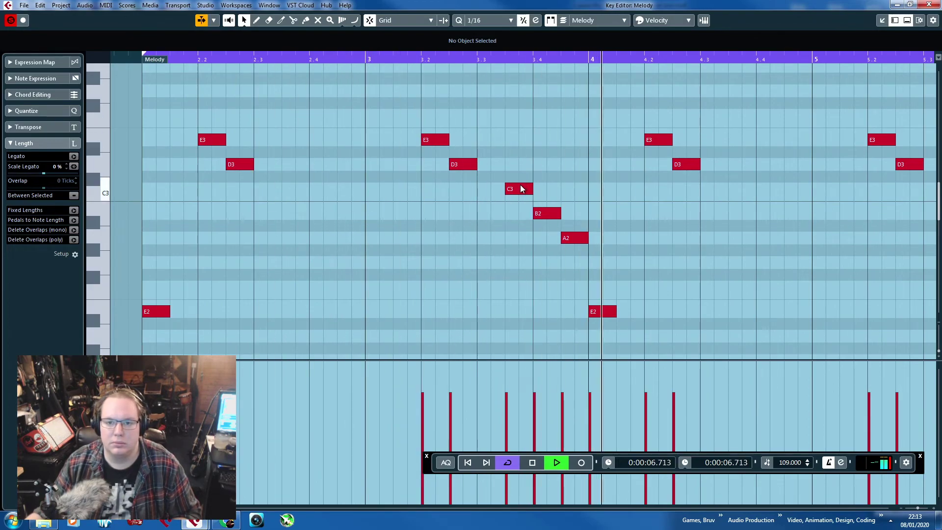
{"action": "key", "text": "g"}
{"action": "key", "text": "h"}
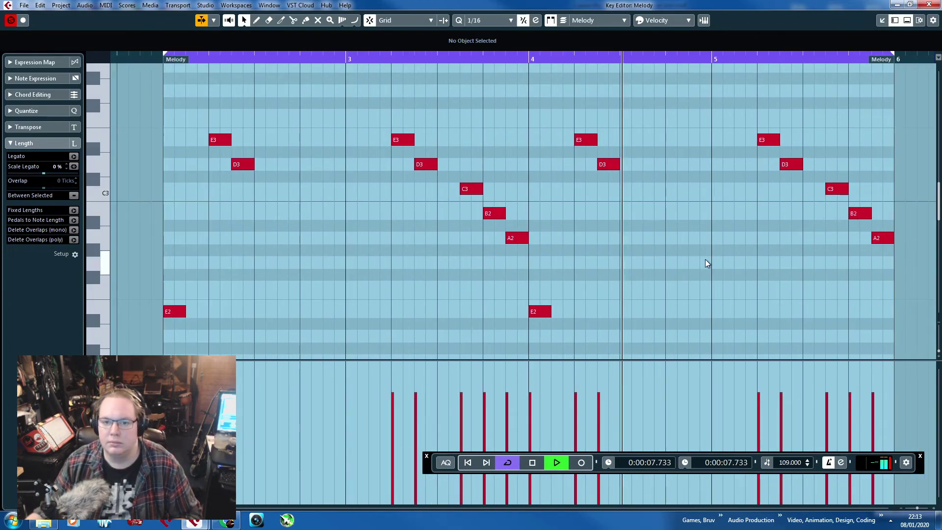
{"action": "key", "text": "space"}
Raise the D3 note at 5.2.3 in the Melody part to G3 and listen to the change.
{"action": "left_click", "coordinate": [768, 140]}
{"action": "left_click_drag", "start_coordinate": [795, 164], "coordinate": [802, 92]}
{"action": "left_click", "coordinate": [861, 144]}
{"action": "scroll", "coordinate": [861, 144], "scroll_direction": "up", "scroll_amount": 2}
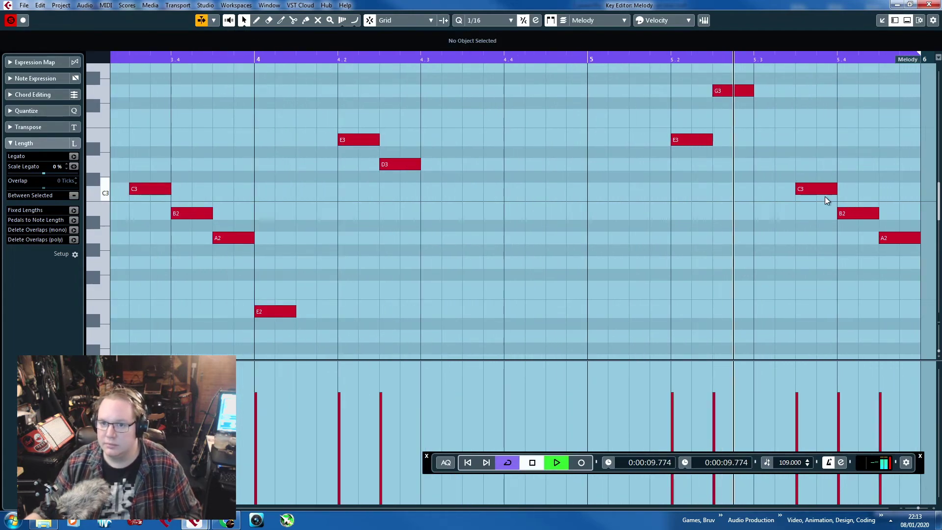
{"action": "key", "text": "space"}
Raise the last three notes of bar 5 to G3 at 5.3.3, F#3 at 5.4 and E3 at 5.4.3.
{"action": "scroll", "coordinate": [810, 207], "scroll_direction": "up", "scroll_amount": 1}
{"action": "left_click_drag", "start_coordinate": [815, 244], "coordinate": [814, 146]}
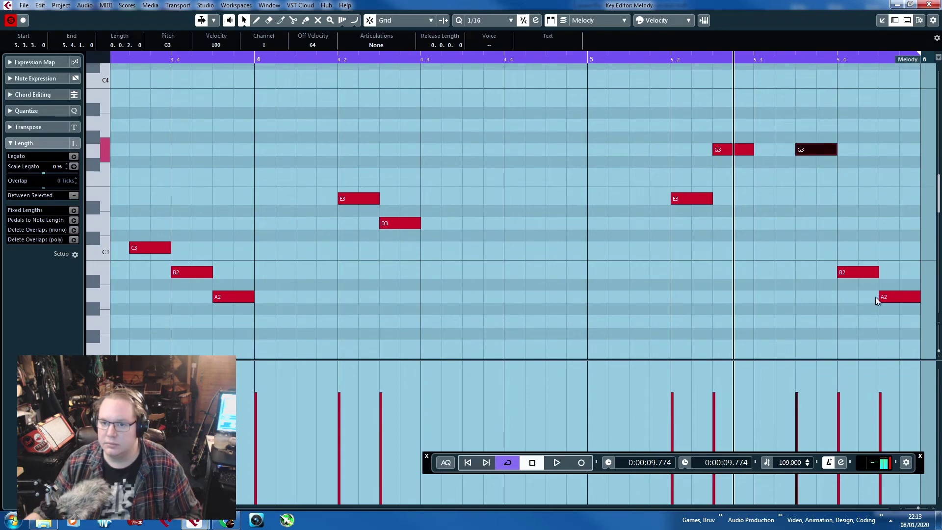
{"action": "left_click_drag", "start_coordinate": [858, 273], "coordinate": [859, 164]}
{"action": "left_click", "coordinate": [888, 227]}
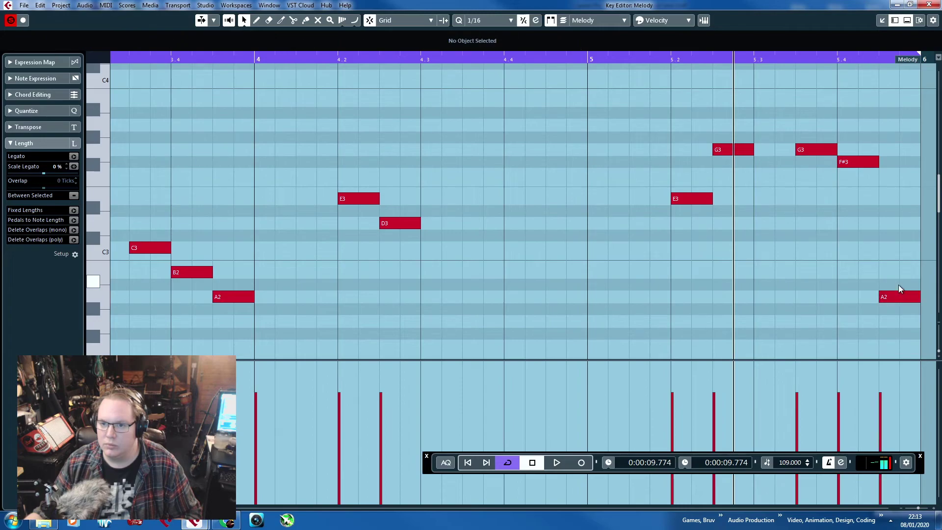
{"action": "left_click_drag", "start_coordinate": [913, 302], "coordinate": [916, 202]}
Play the revised melody with the full loop, close the Key Editor and stop playback.
{"action": "key", "text": "space"}
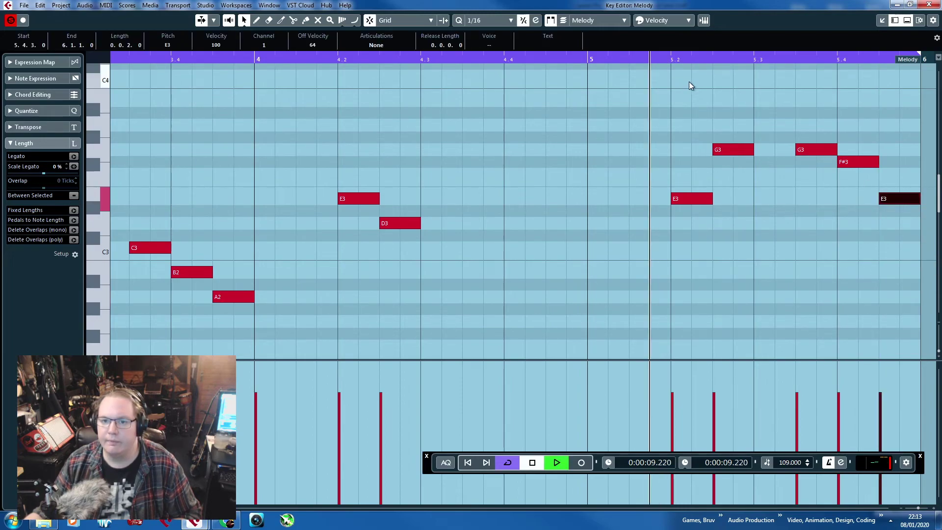
{"action": "scroll", "coordinate": [699, 195], "scroll_direction": "down", "scroll_amount": 1}
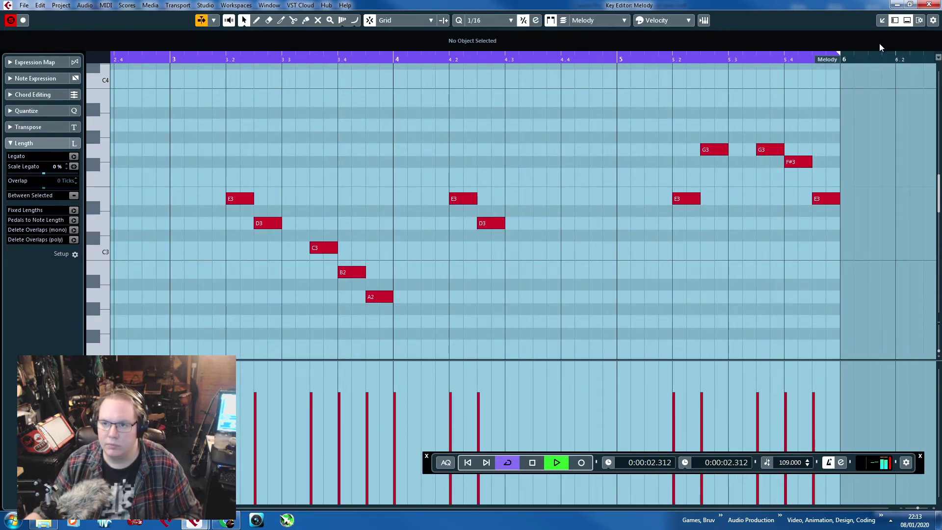
{"action": "left_click", "coordinate": [924, 4]}
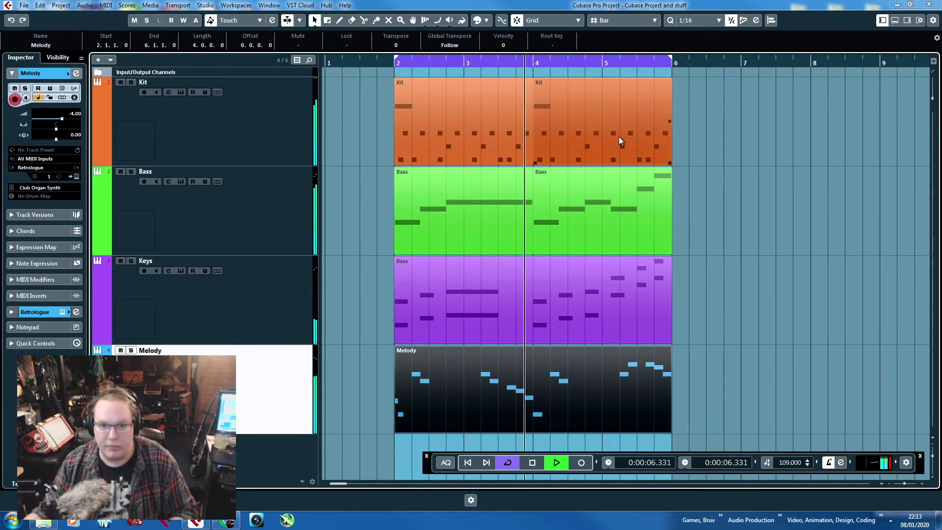
{"action": "key", "text": "space"}
Turn off cycle mode and the metronome click, and play the arrangement from the project start.
{"action": "left_click", "coordinate": [346, 128]}
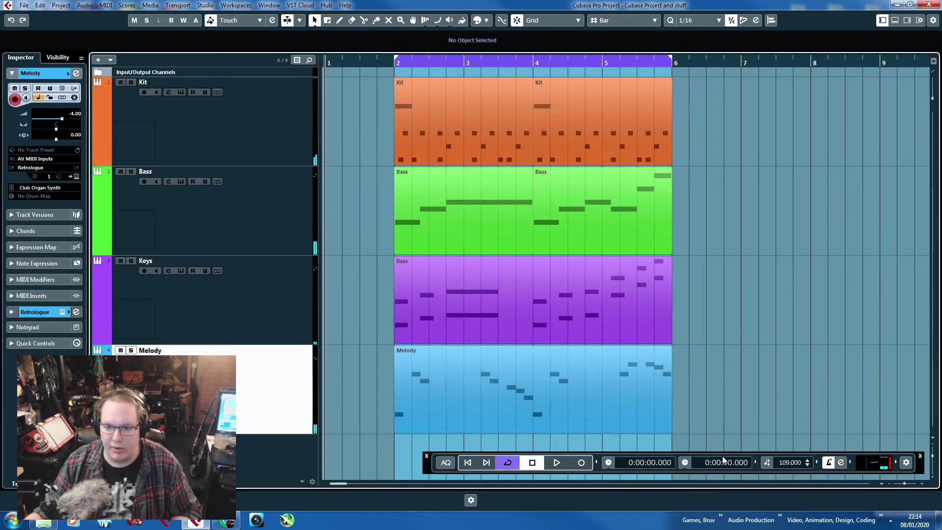
{"action": "left_click", "coordinate": [508, 464]}
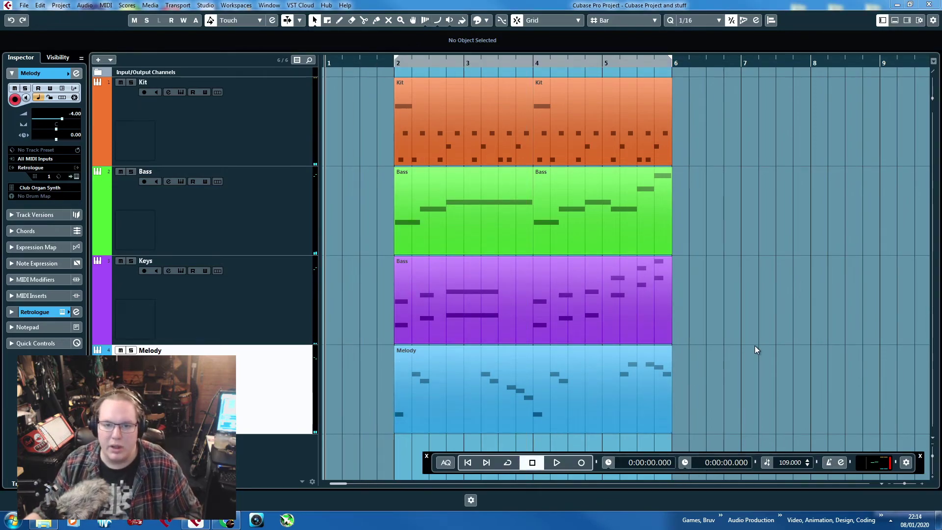
{"action": "key", "text": "space"}
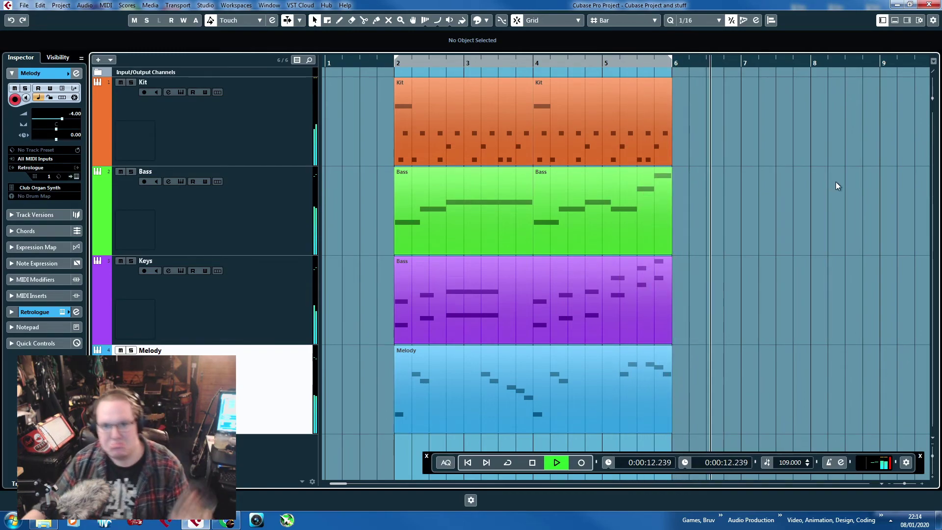
Duplicate all Kit, Bass, Keys and Melody parts three times so the arrangement extends to bar 18.
{"action": "left_click_drag", "start_coordinate": [708, 110], "coordinate": [413, 359]}
{"action": "key", "text": "ctrl+d"}
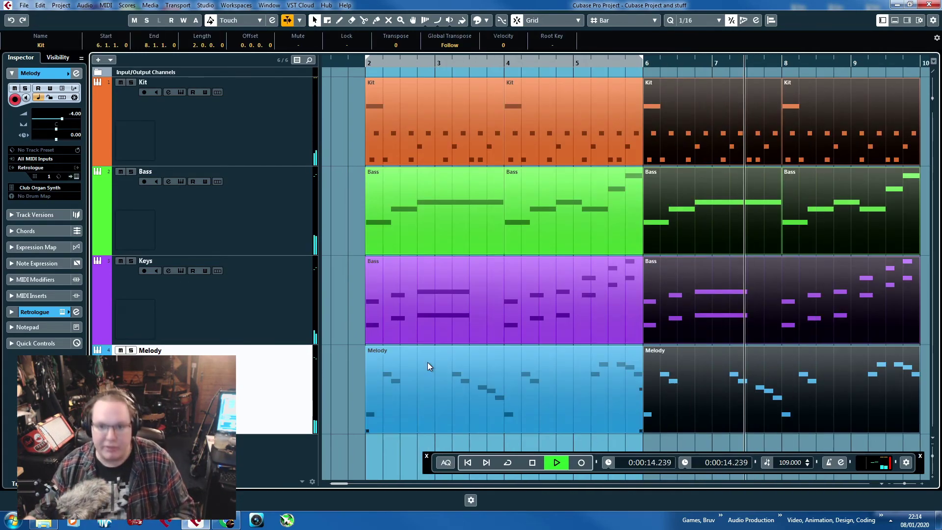
{"action": "key", "text": "ctrl+d"}
{"action": "key", "text": "g"}
{"action": "key", "text": "ctrl+d"}
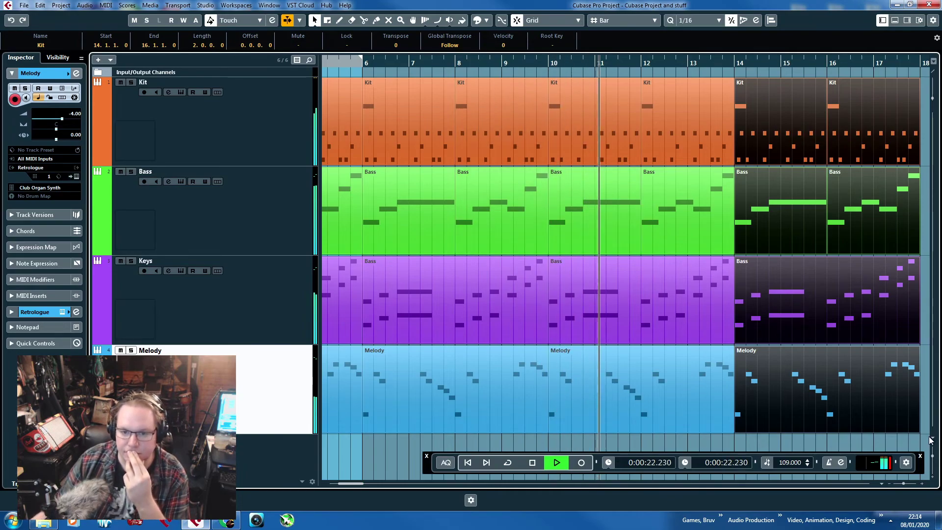
{"action": "left_click", "coordinate": [912, 440]}
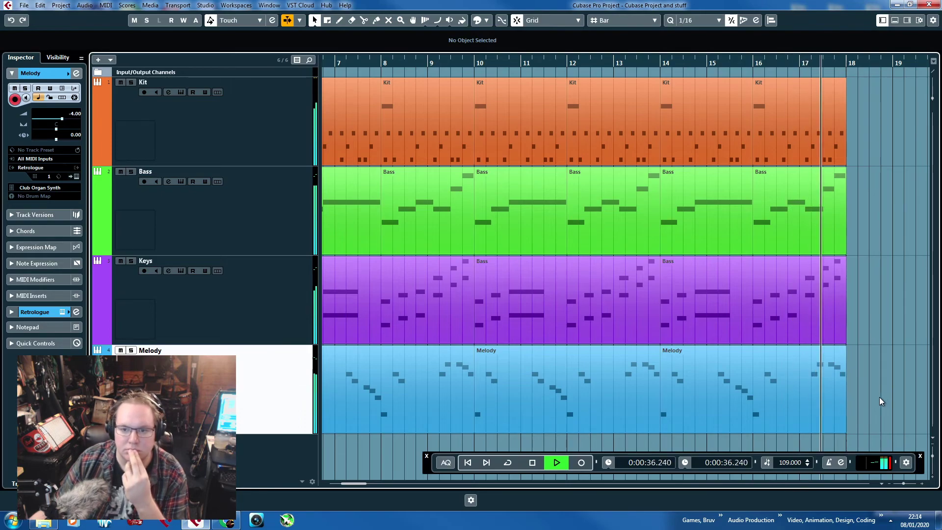
Stop playback after the last parts end at bar 18 and hide the floating transport bar.
{"action": "key", "text": "space"}
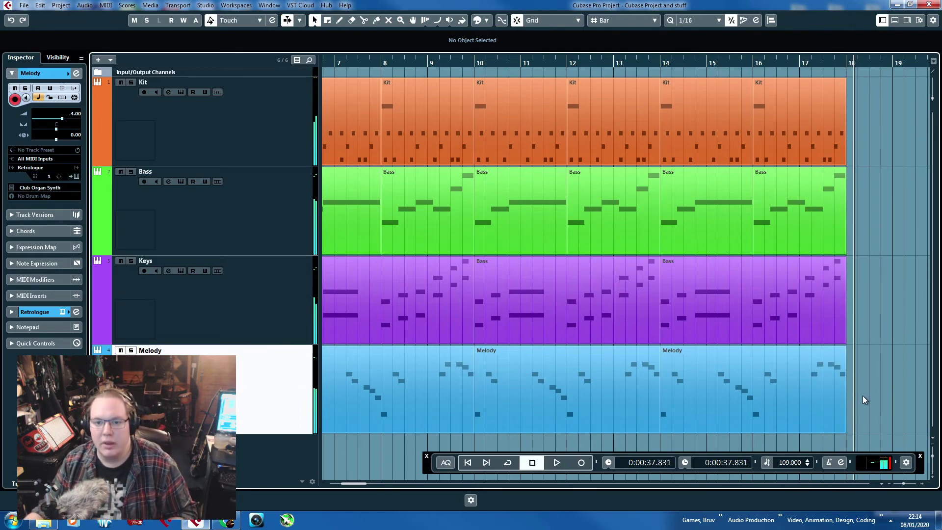
{"action": "key", "text": "g"}
{"action": "key", "text": "g"}
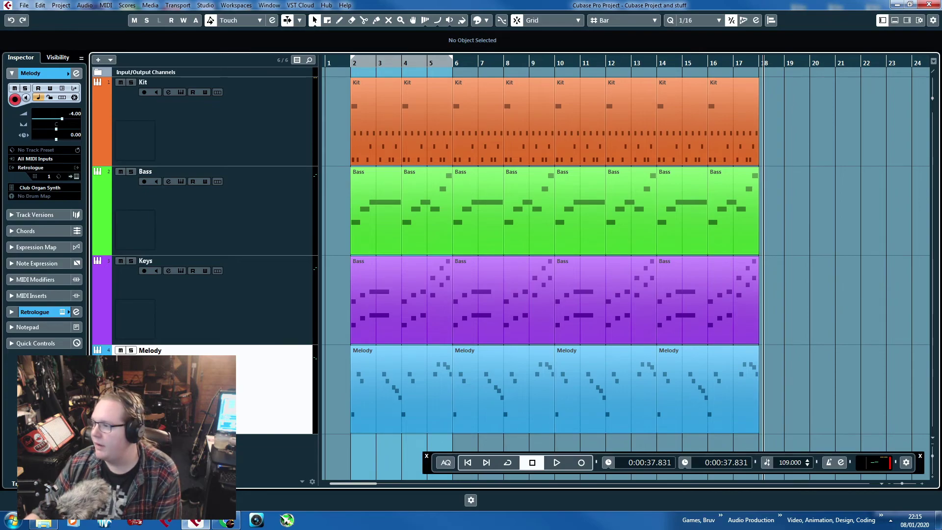
{"action": "key", "text": "F2"}
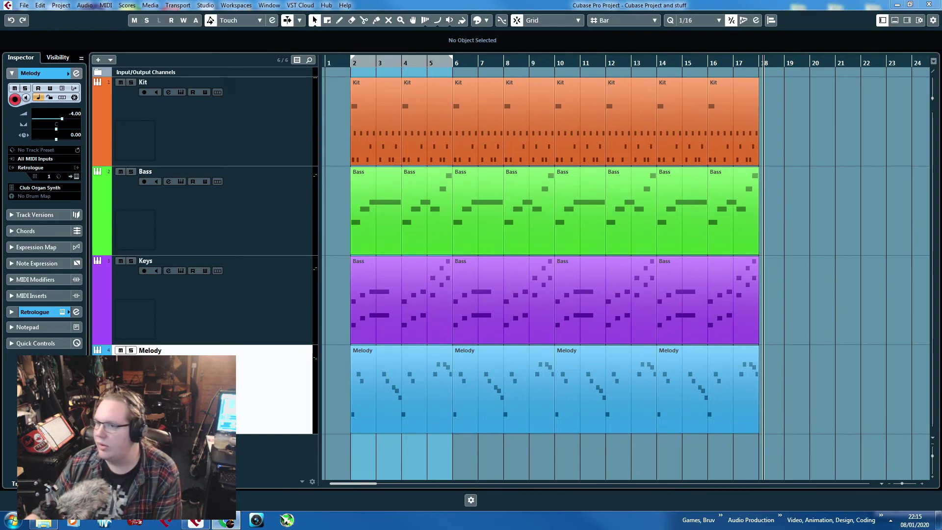